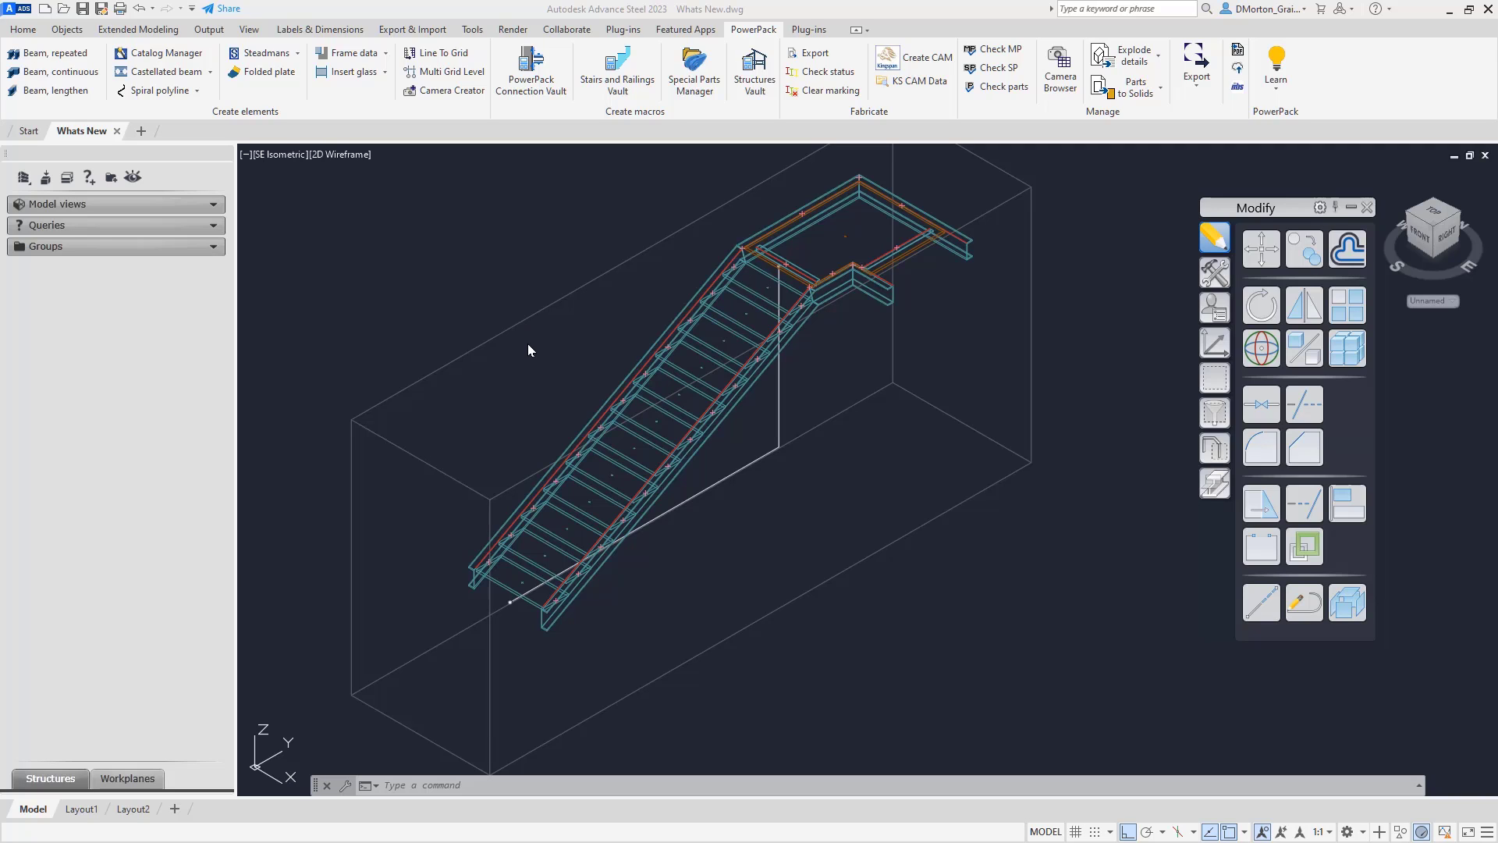
- Open the straight stair's properties at the tread type settings and place the dialog beside the treads
double_click(524, 321)
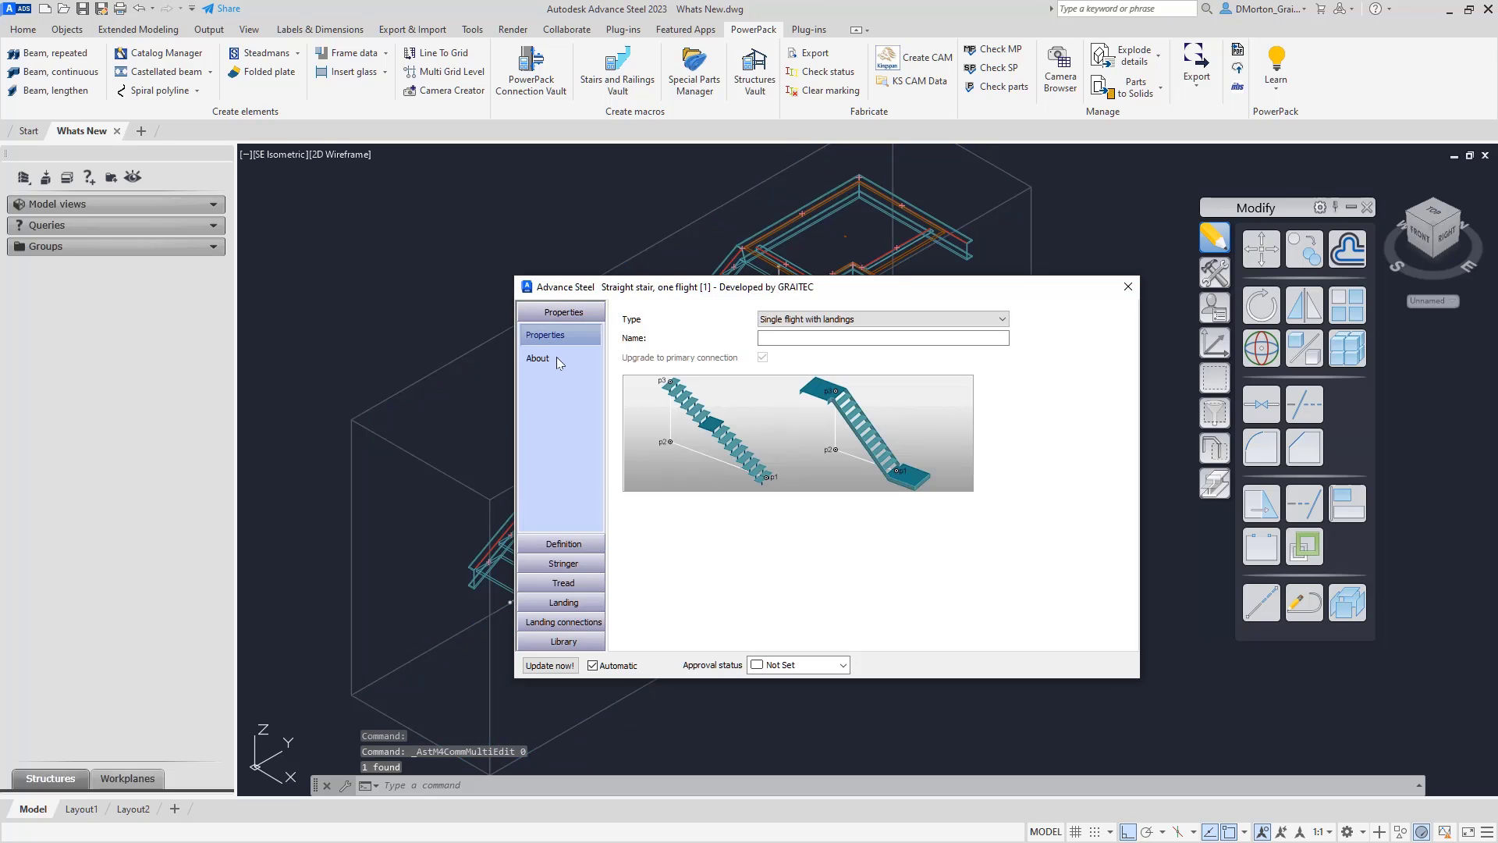
click(596, 583)
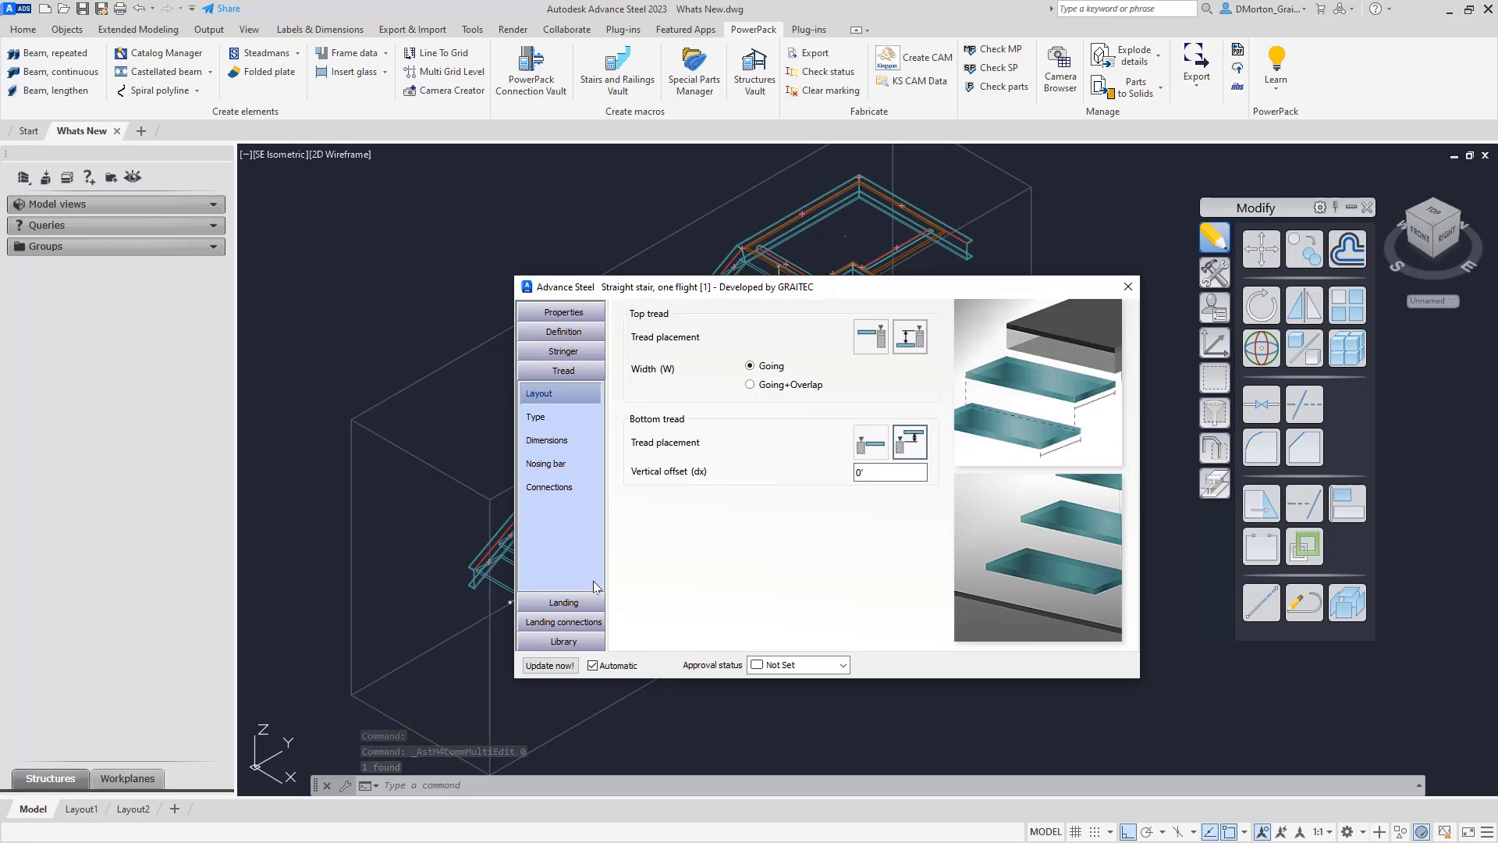
click(555, 415)
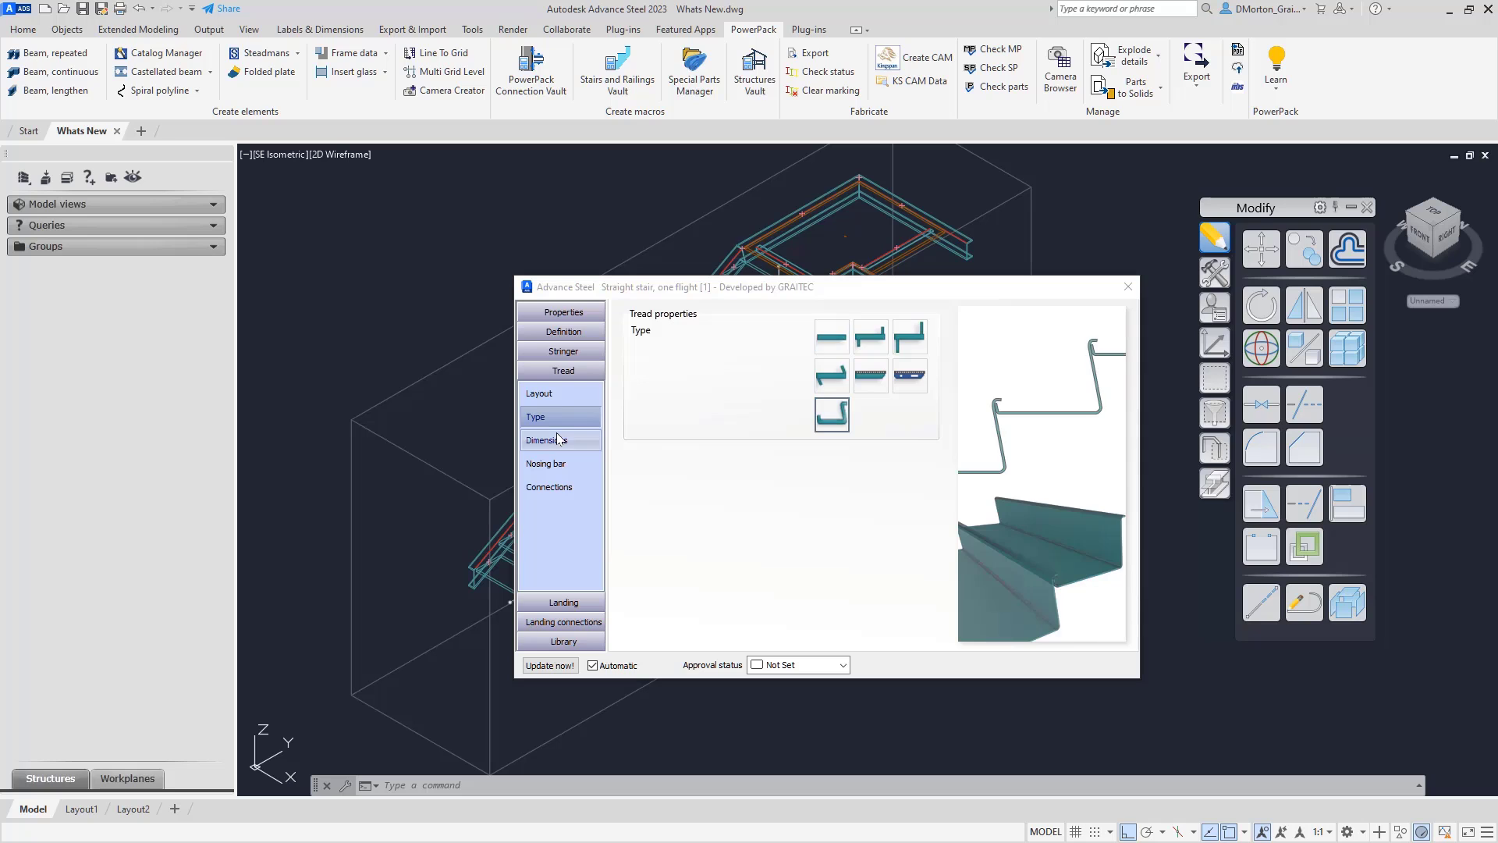
drag(701, 287, 923, 339)
scroll(662, 558, up, 5)
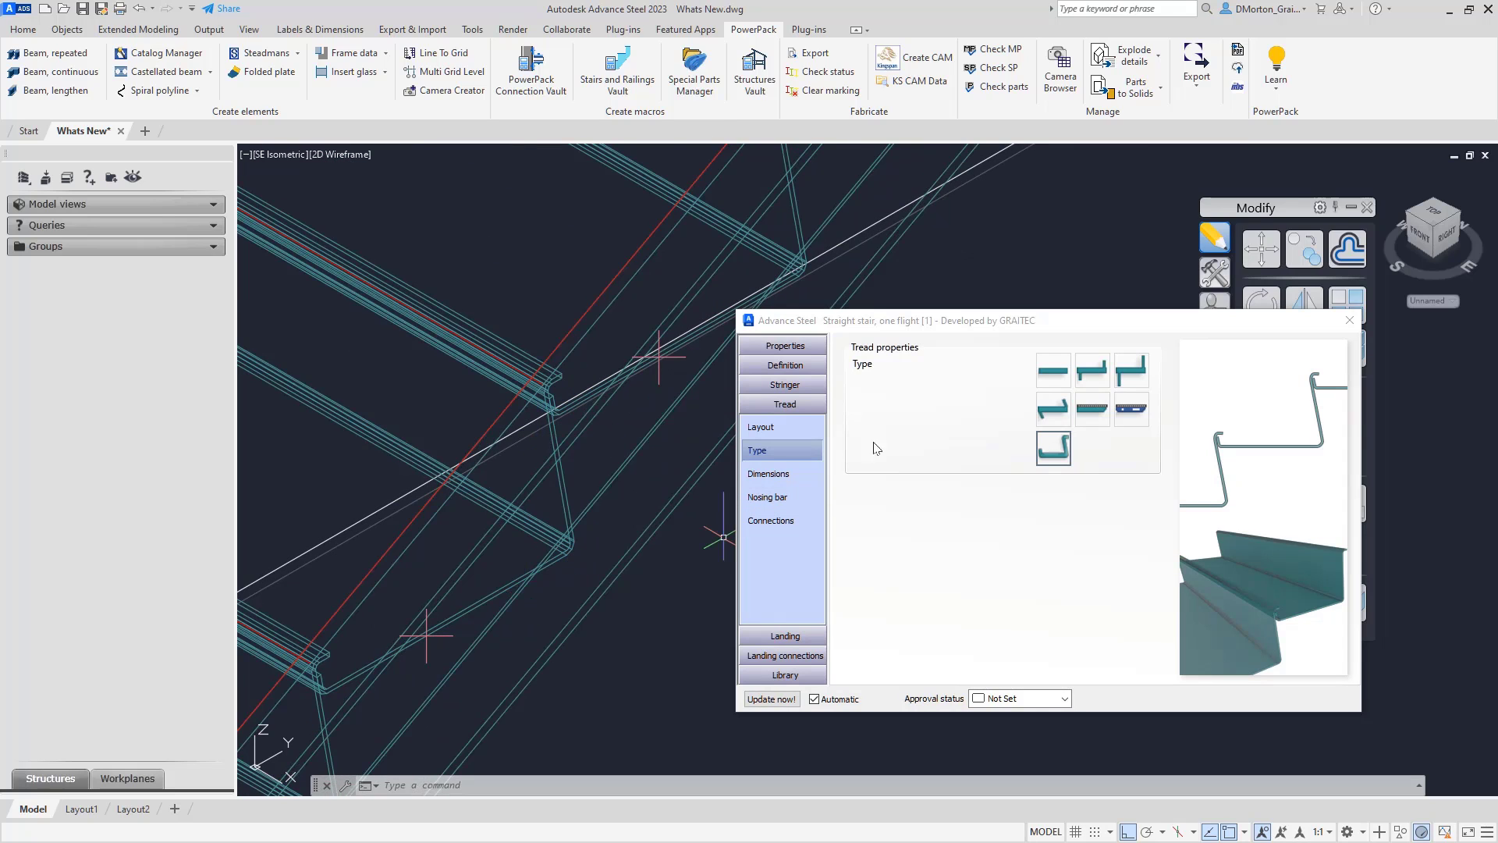
- Examine the general tread dimensions, including tread thickness, tread overlap and tread depth
click(777, 475)
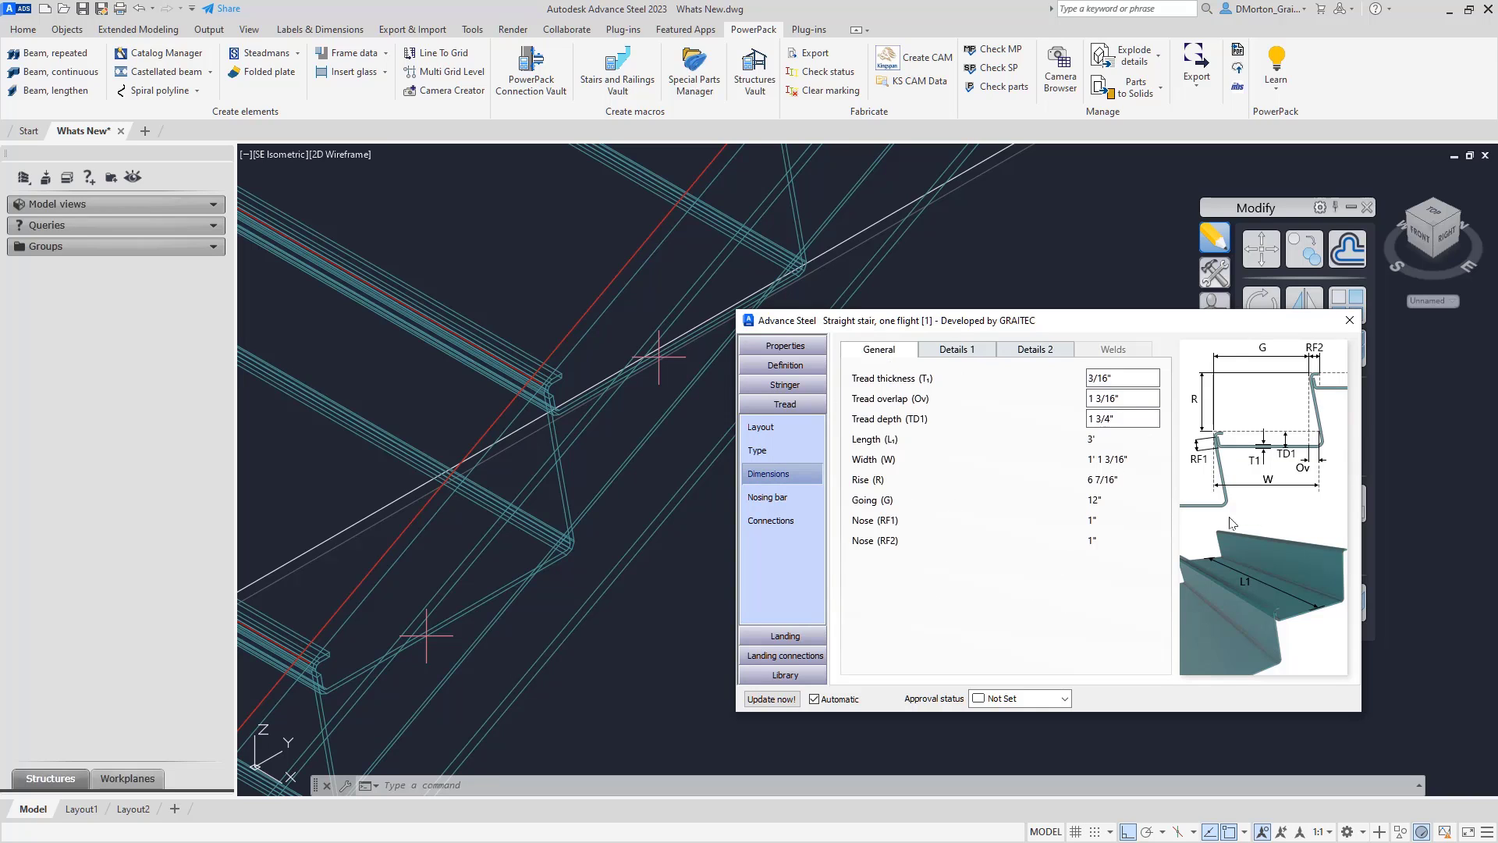
click(1090, 517)
double_click(1128, 378)
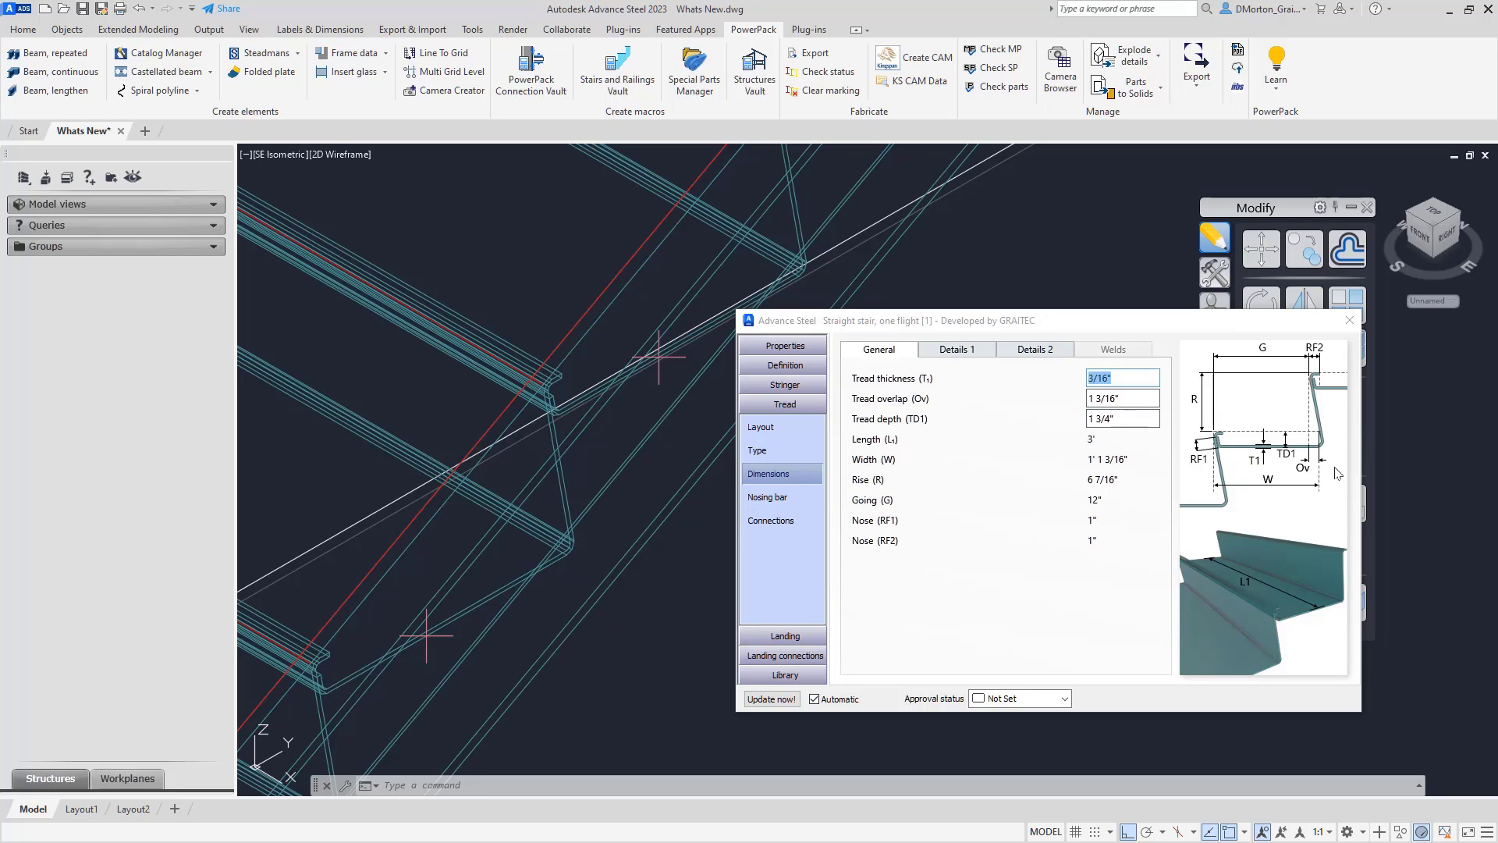
key(Tab)
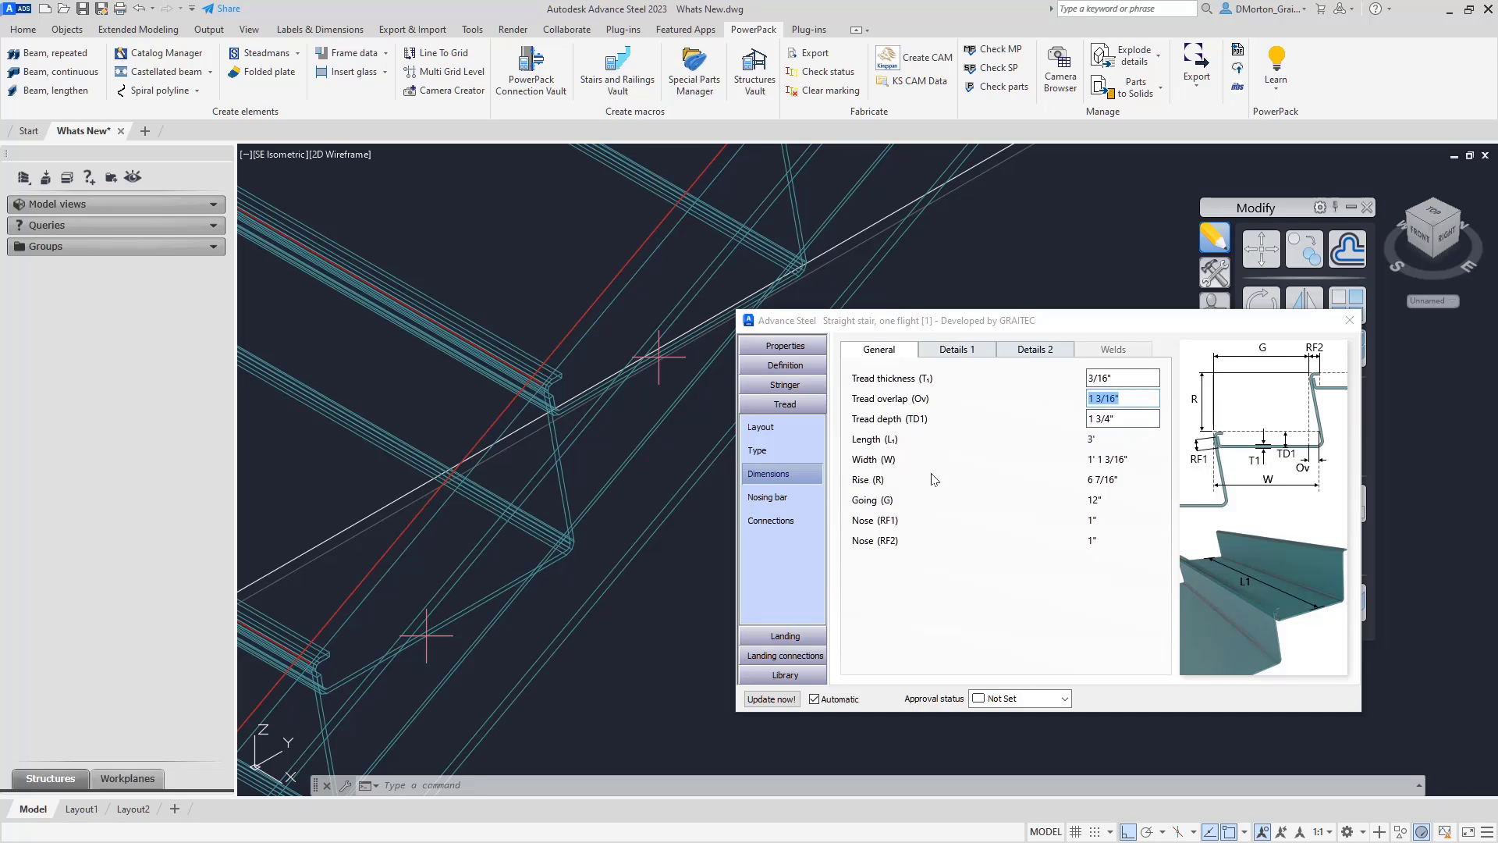
click(1139, 418)
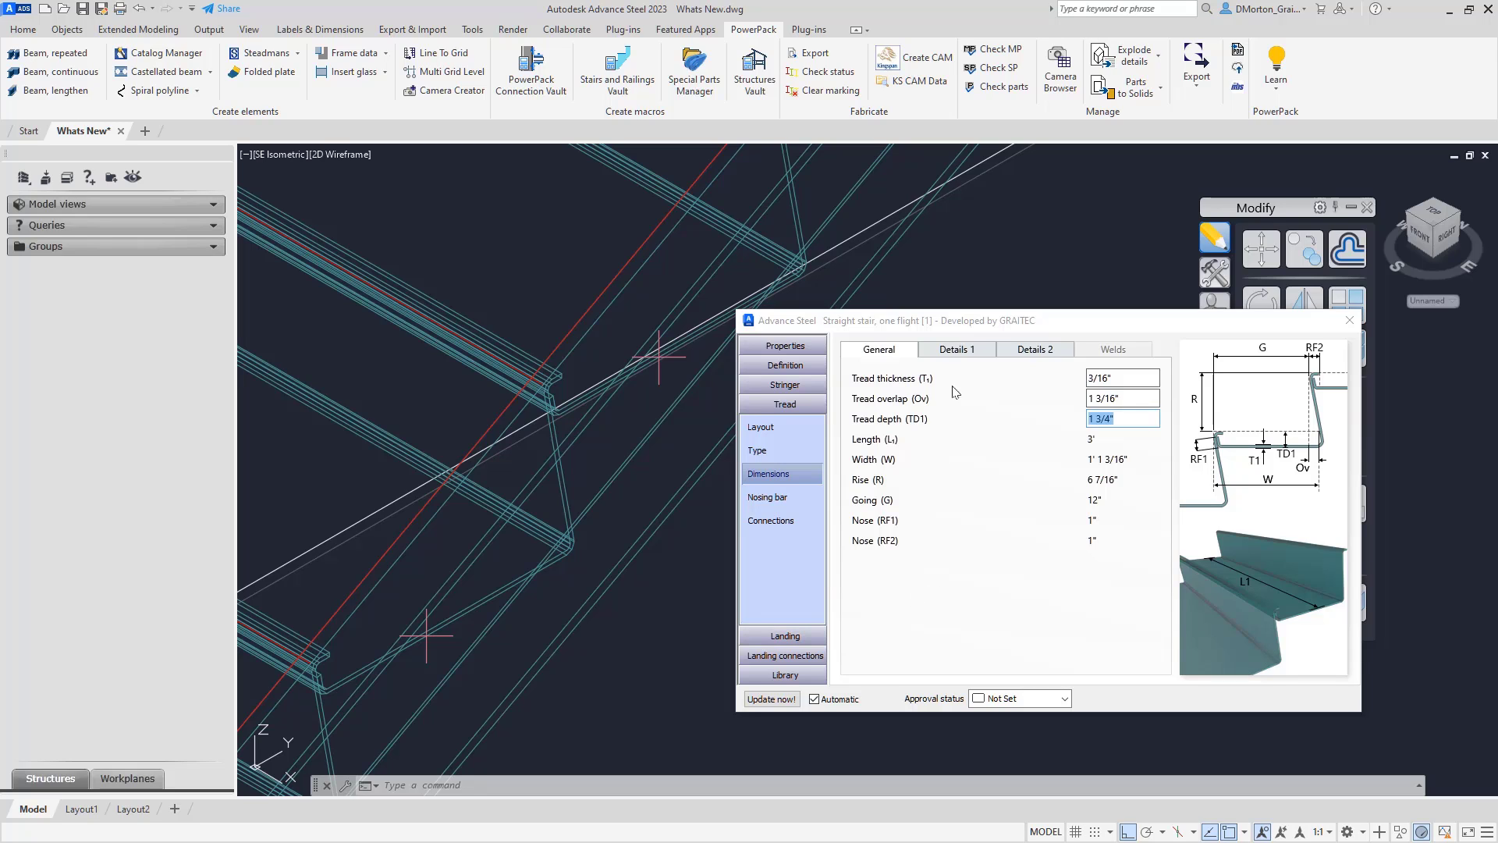
- Compare the tread without nose fold RF1 in the detail settings and enable that fold again
click(954, 357)
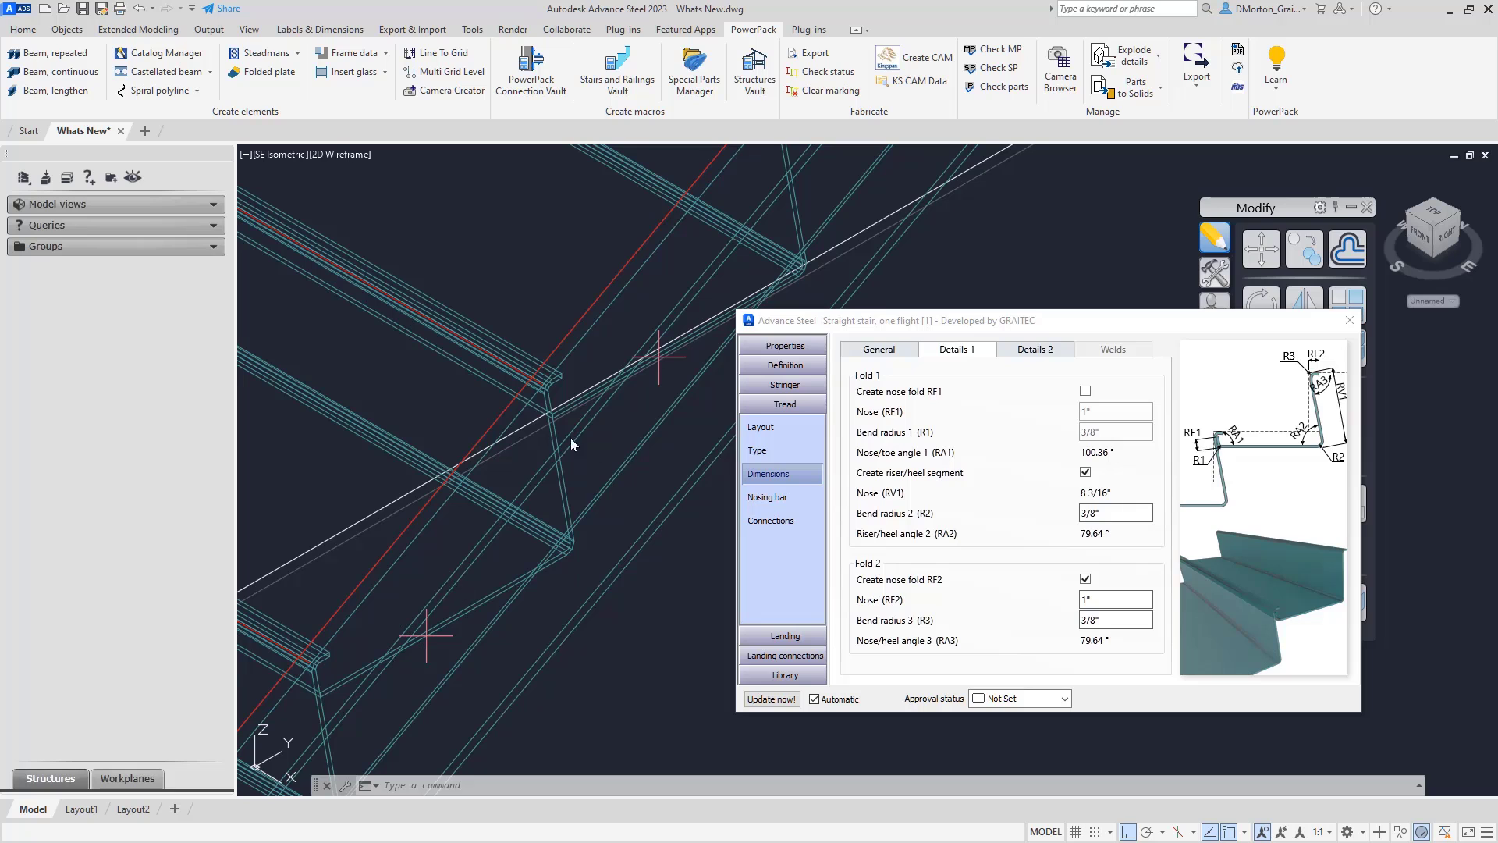
scroll(593, 448, up, 3)
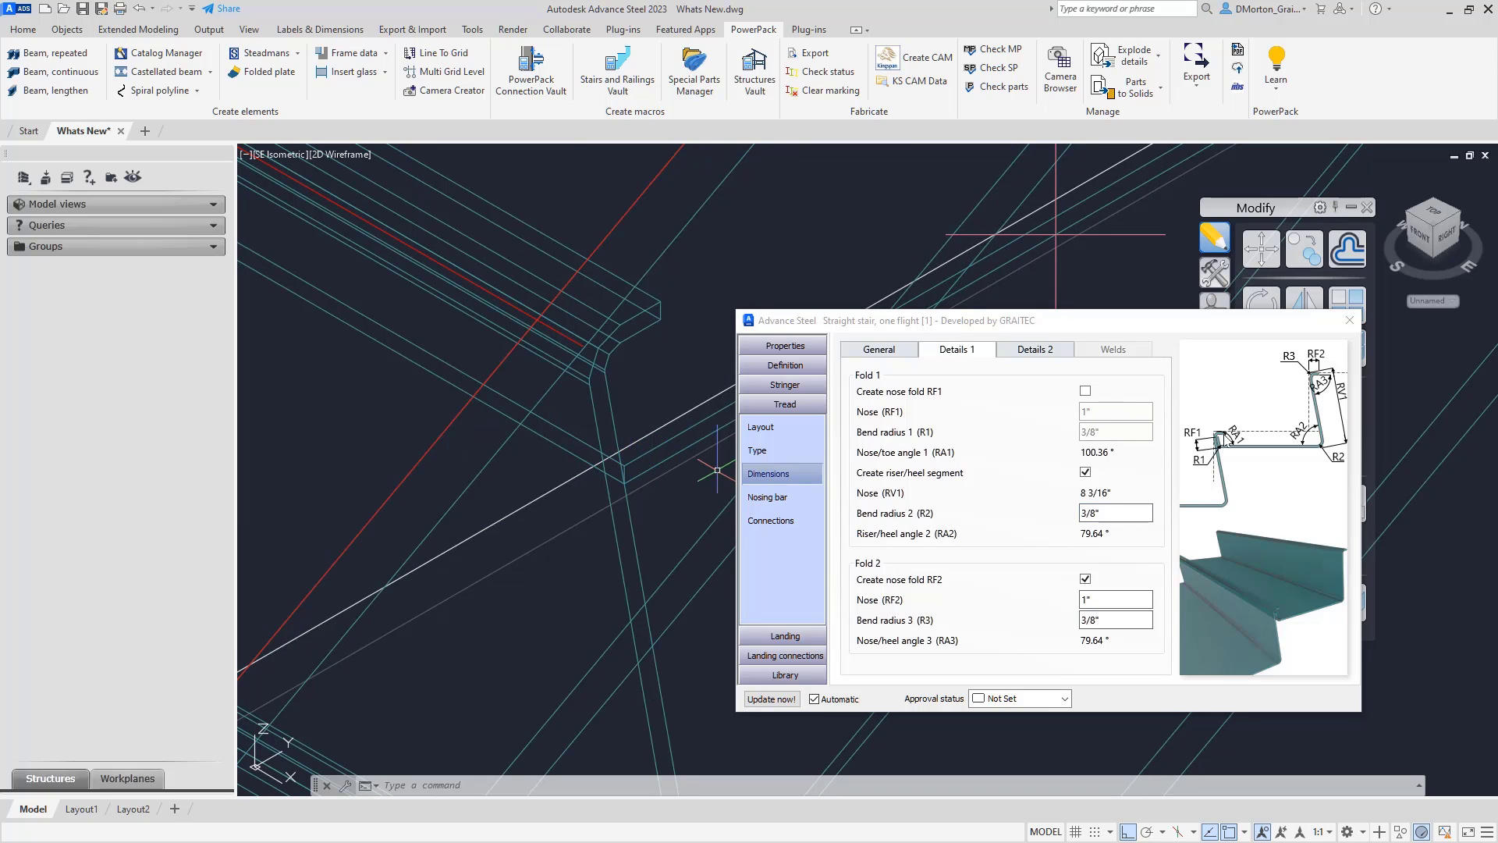
click(1086, 392)
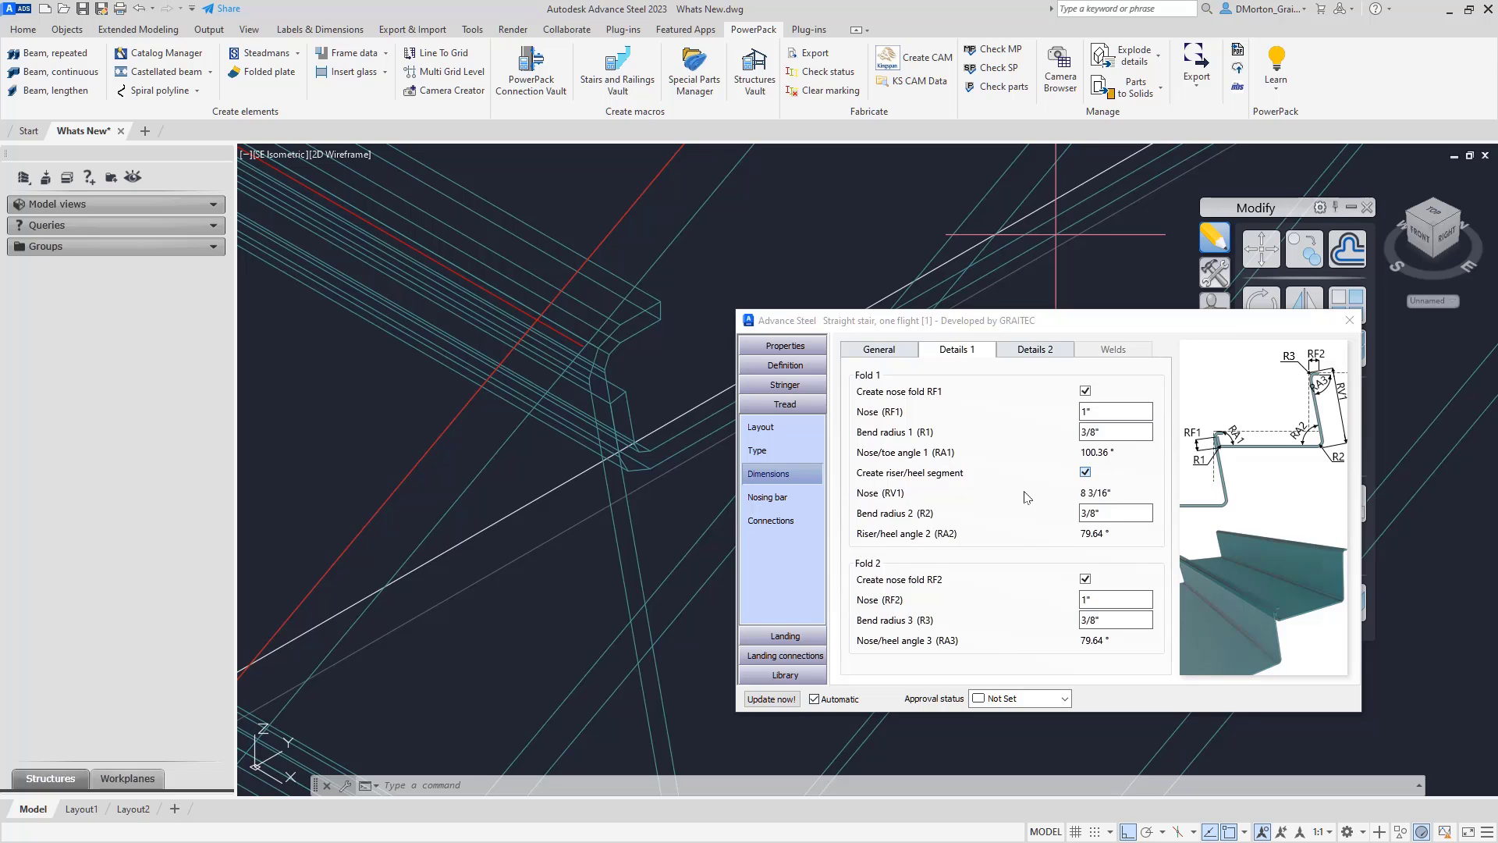
- Turn off the tread's riser/heel segment to compare the treads, and turn it back on
click(1085, 472)
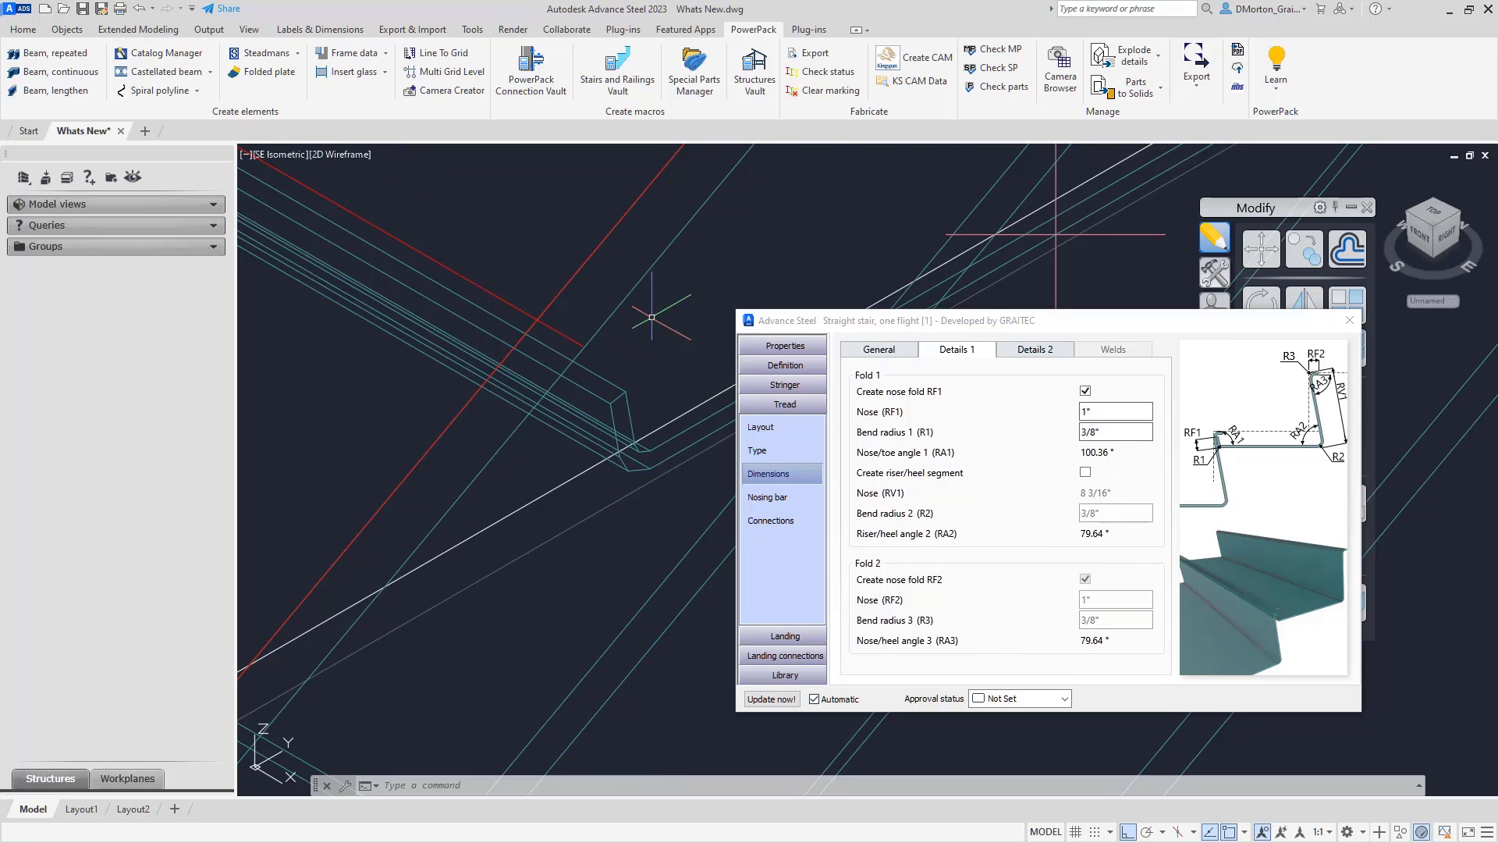
scroll(597, 422, down, 2)
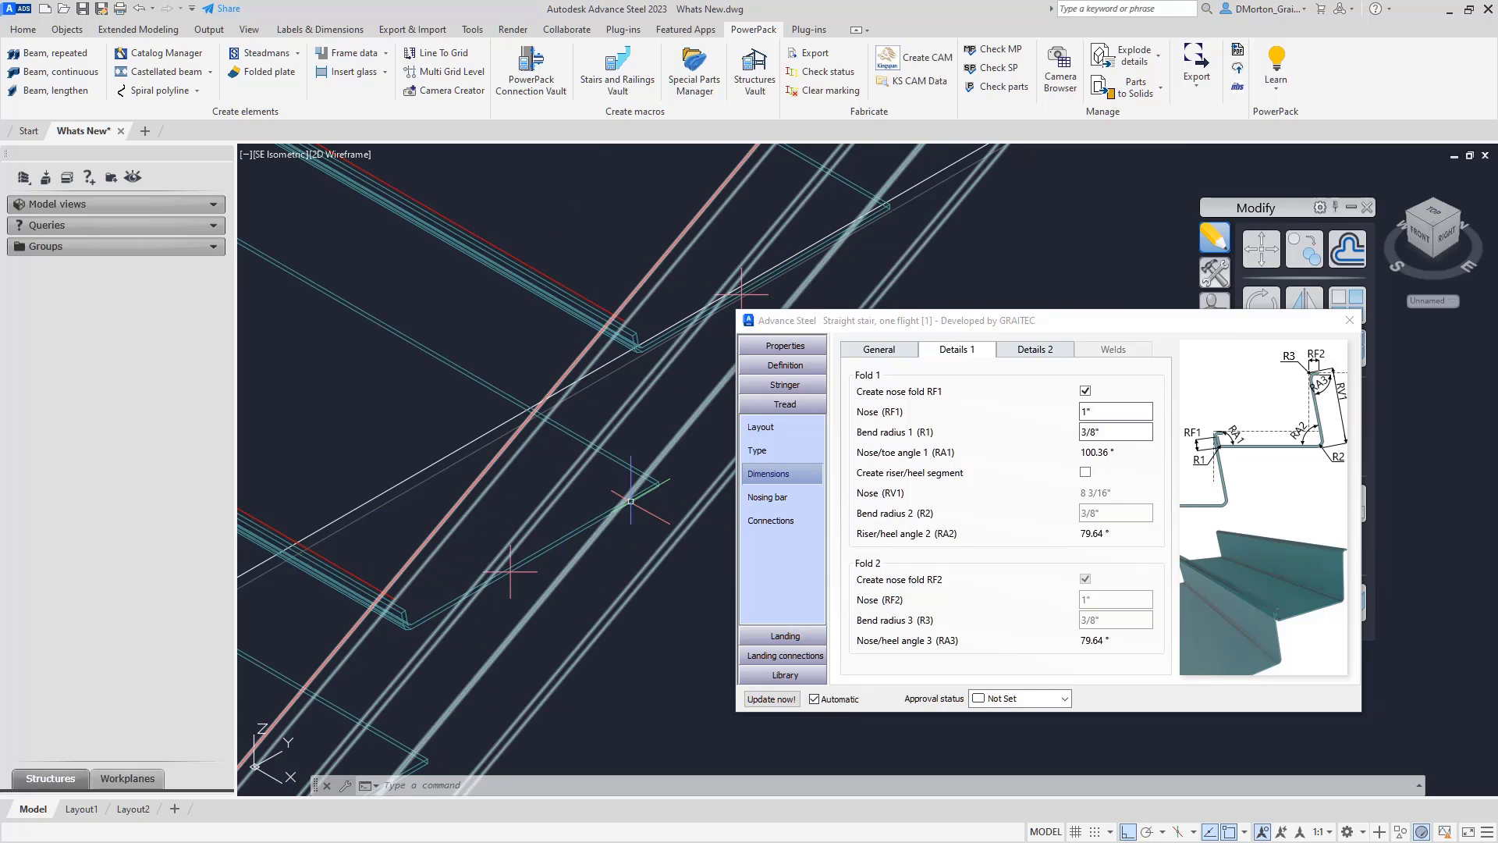
click(1084, 472)
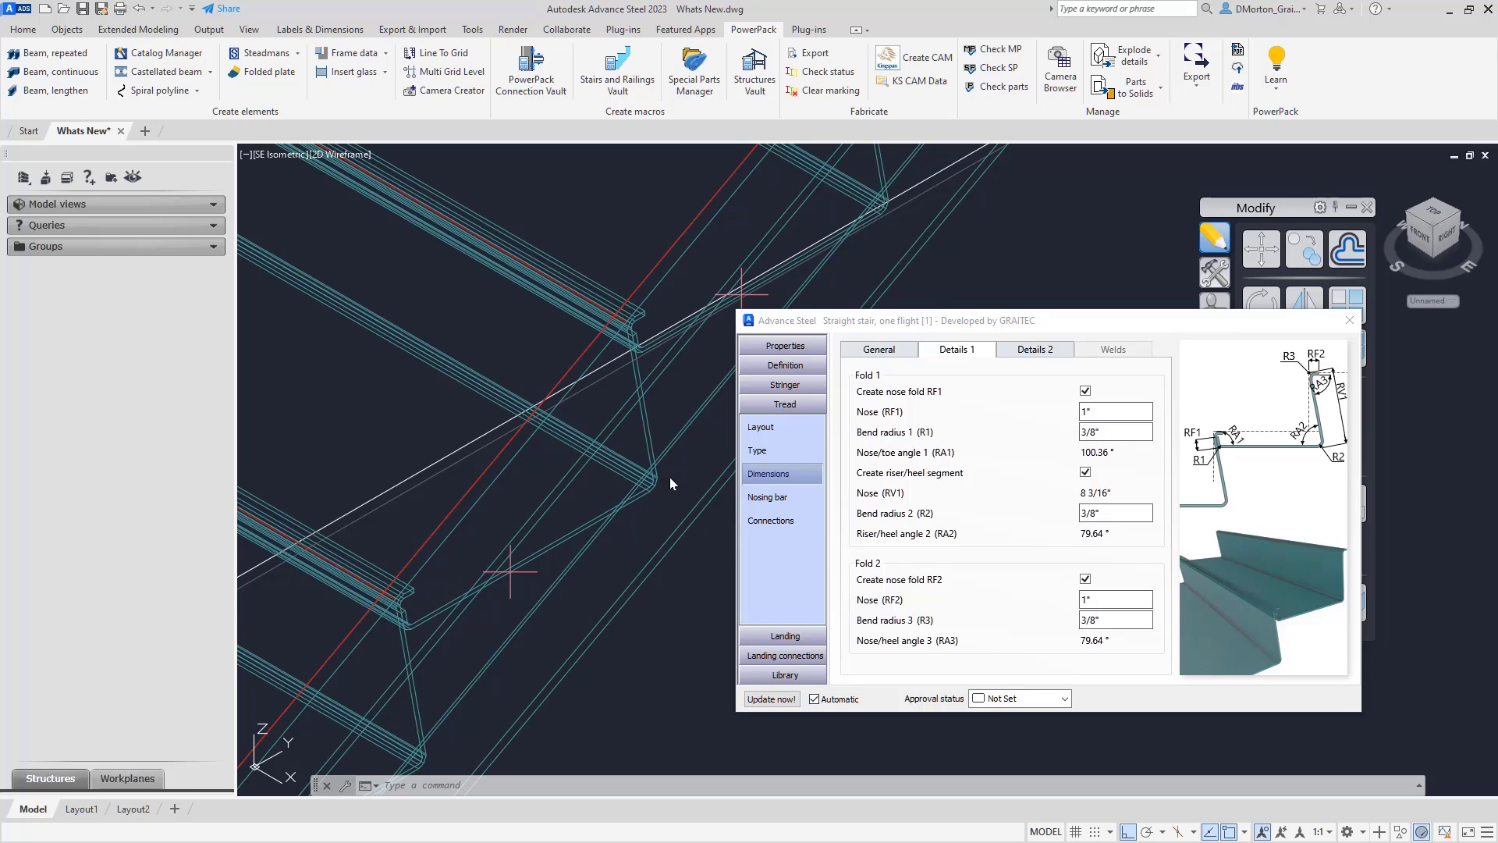
- Turn off nose fold RF2 at the upper edge of the riser and turn it back on
scroll(648, 300, up, 4)
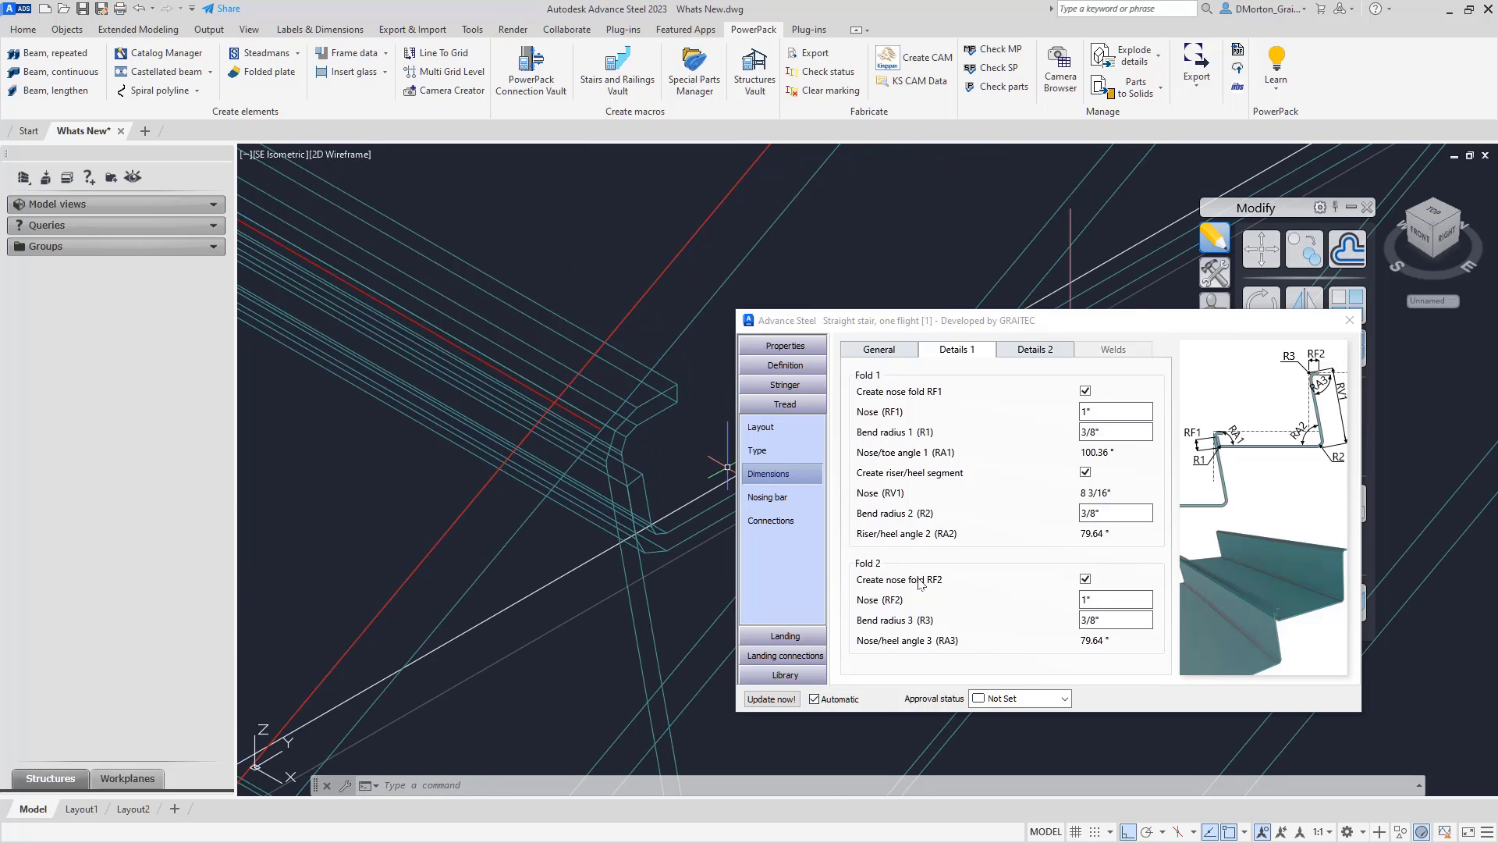
click(1085, 580)
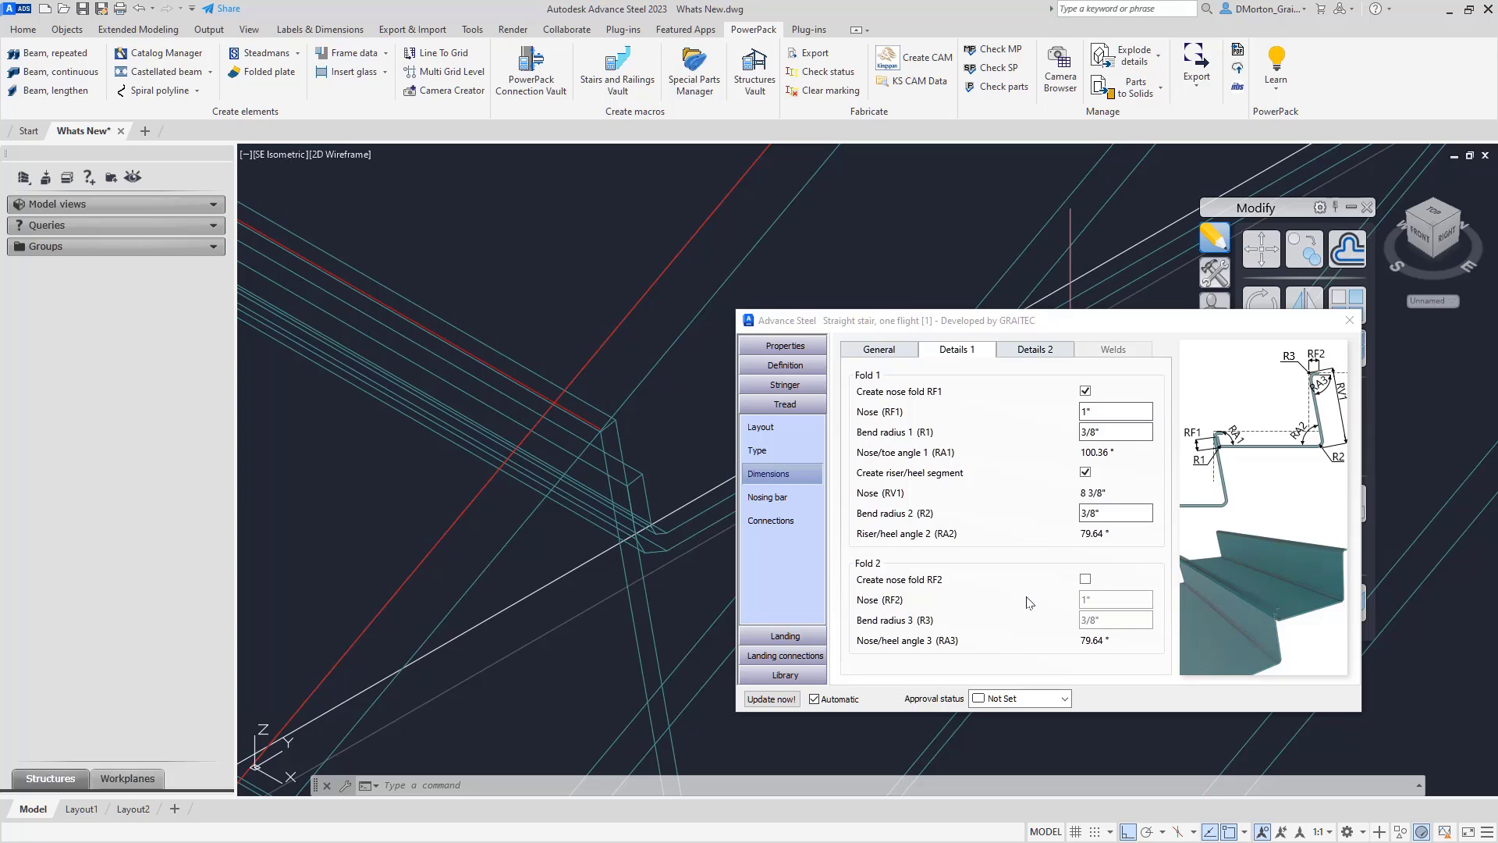
click(1085, 581)
- Create a vertical nose face on the treads and review its face depth and bend radius settings
click(1034, 357)
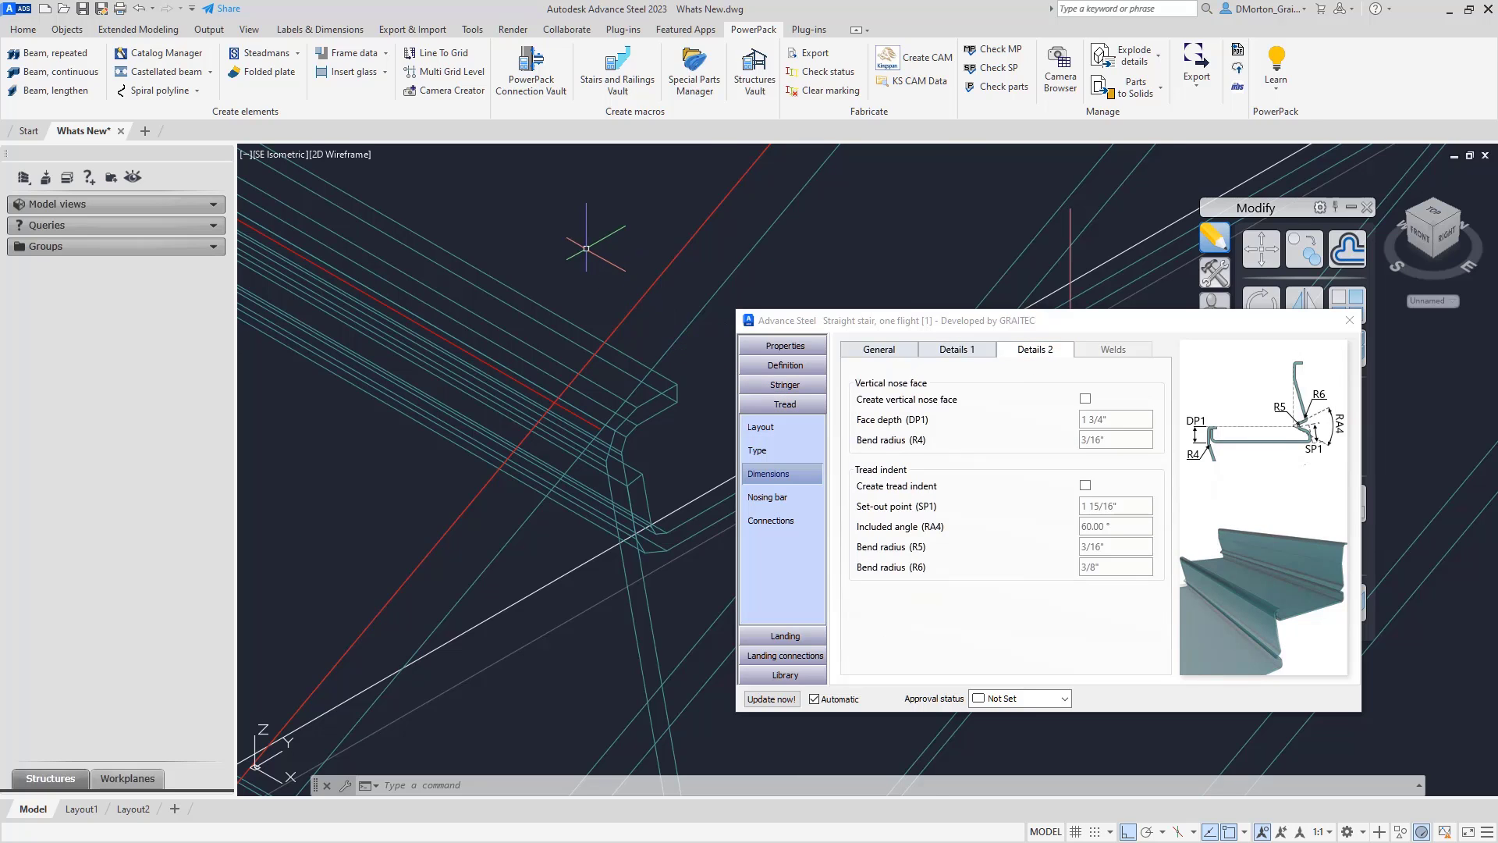
scroll(586, 248, up, 3)
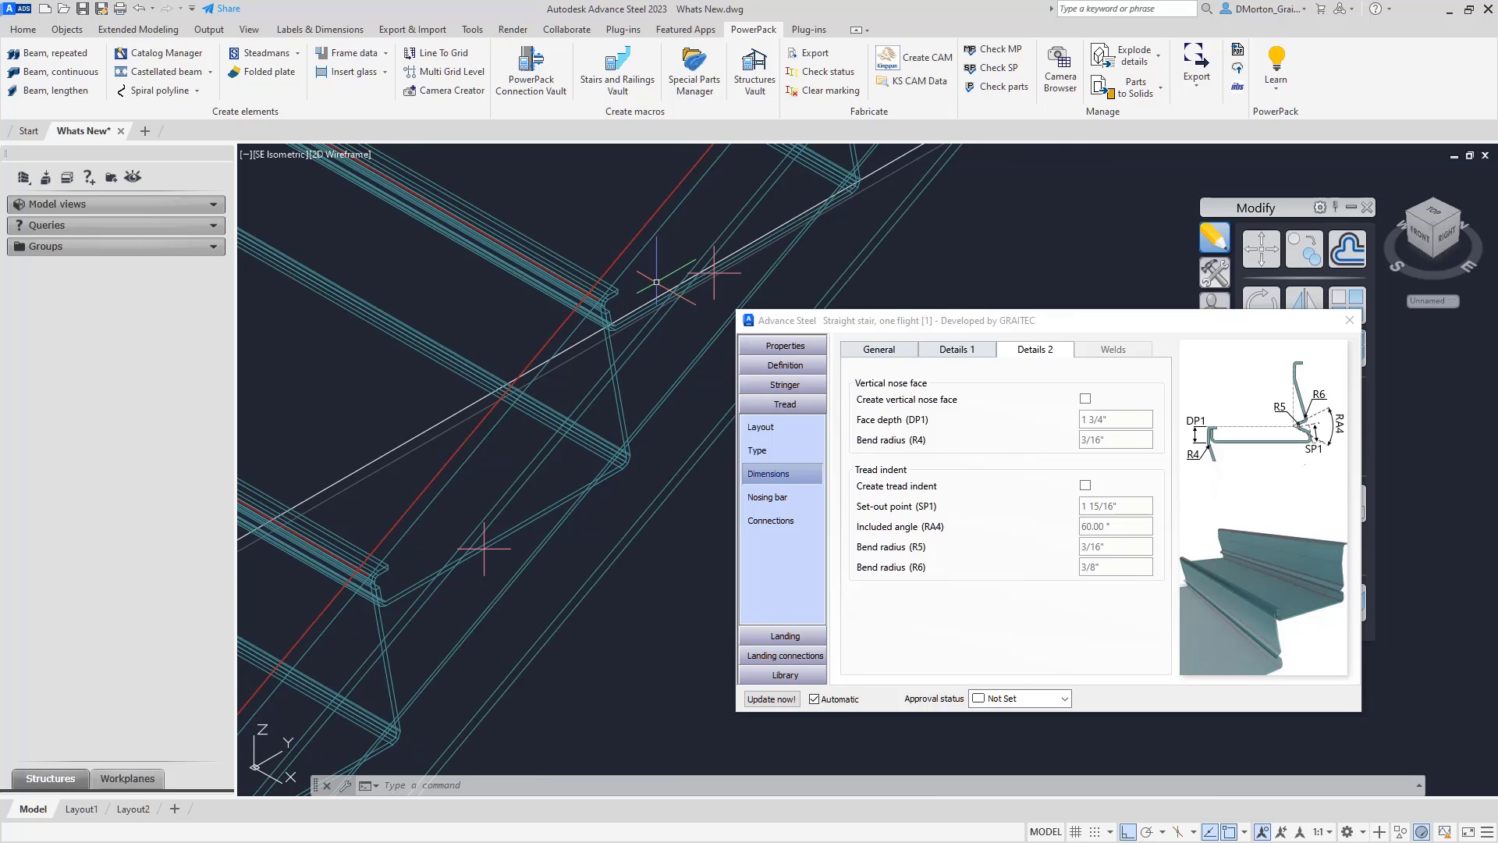
scroll(597, 288, up, 2)
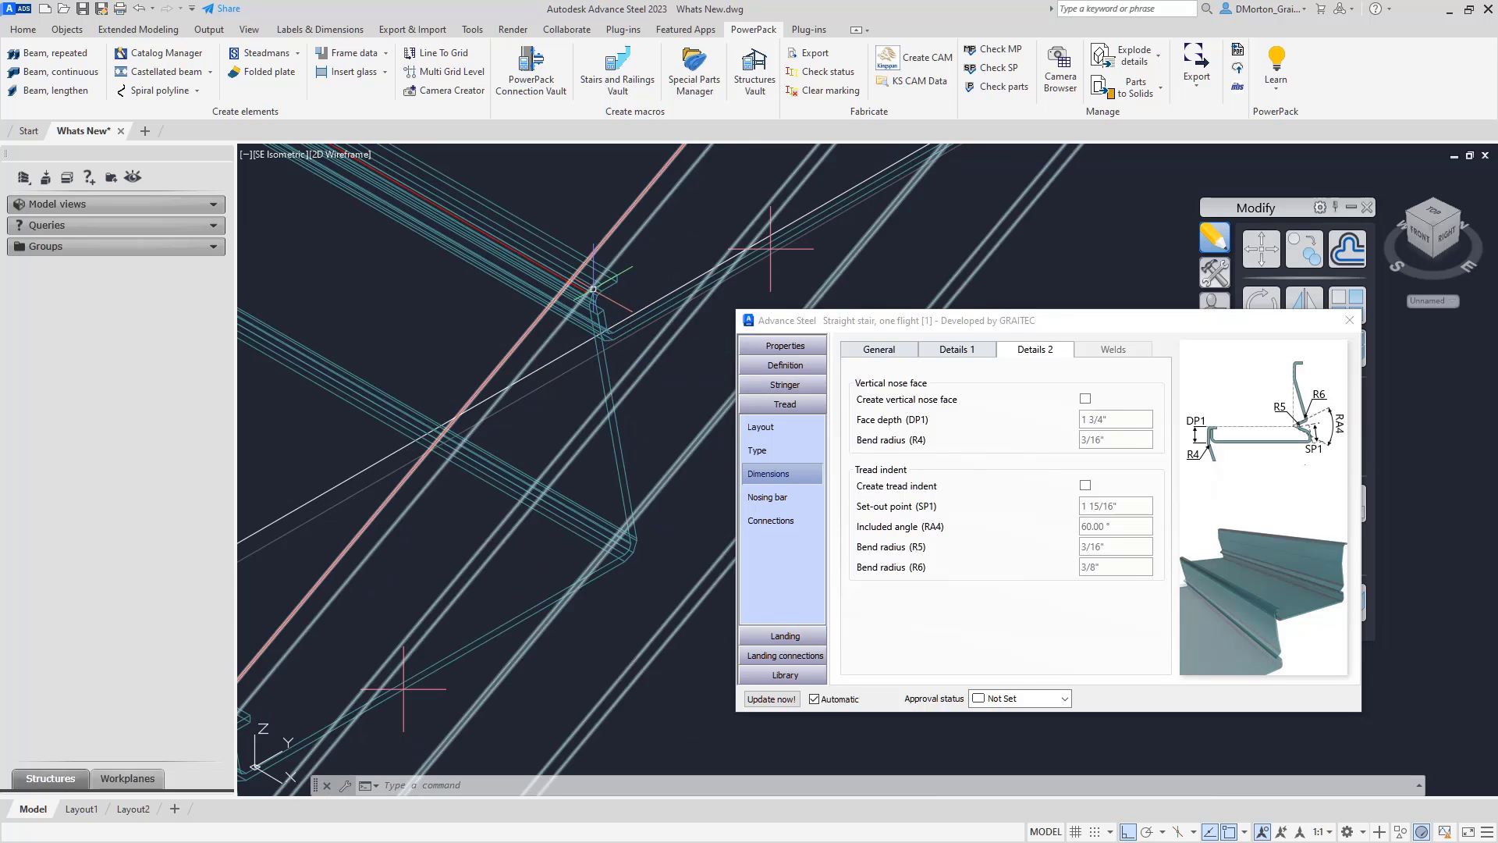
scroll(595, 285, up, 3)
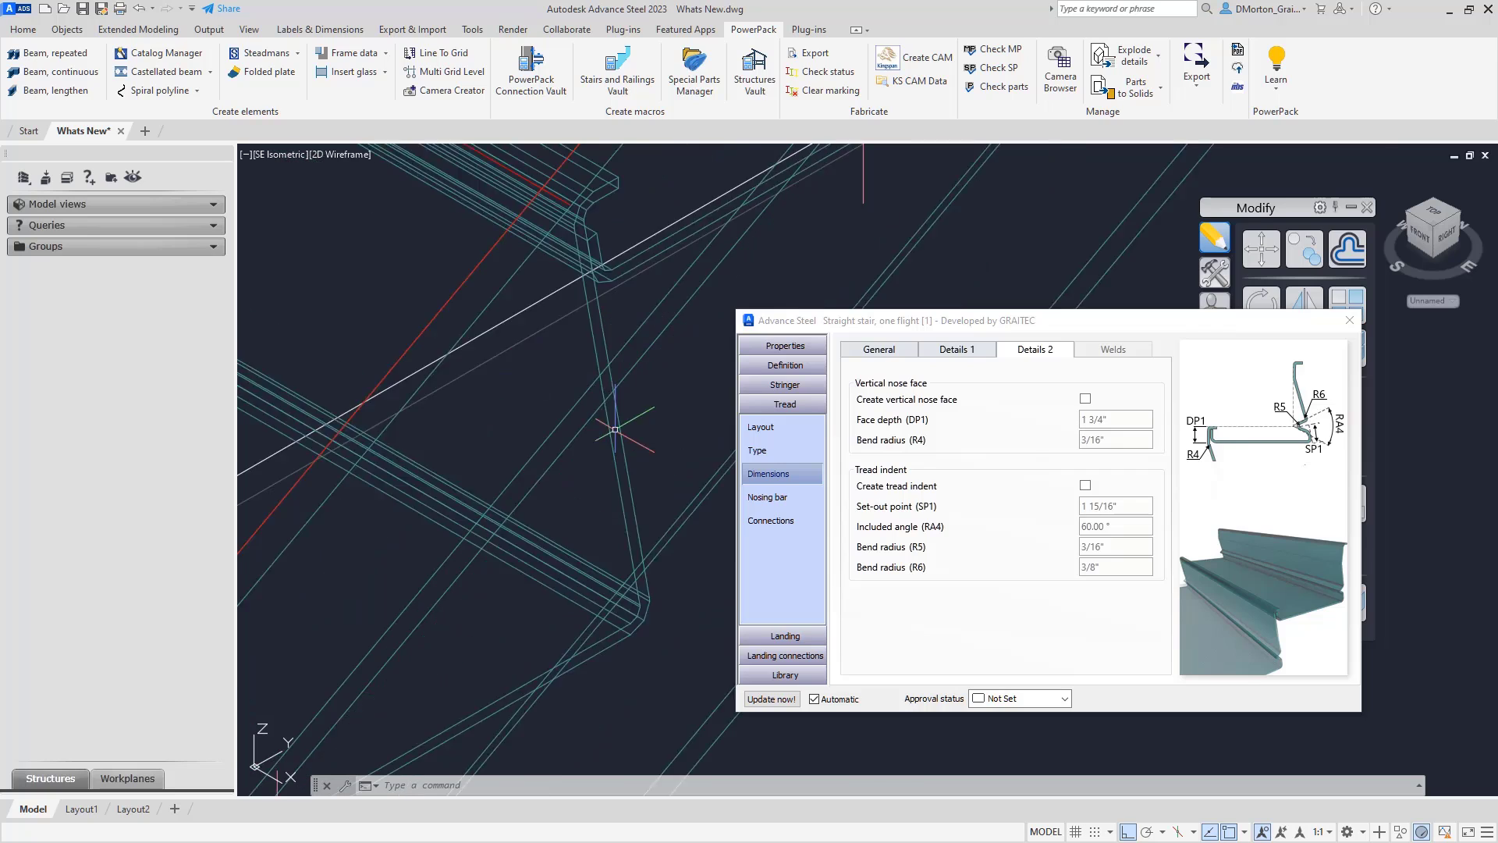
click(1085, 400)
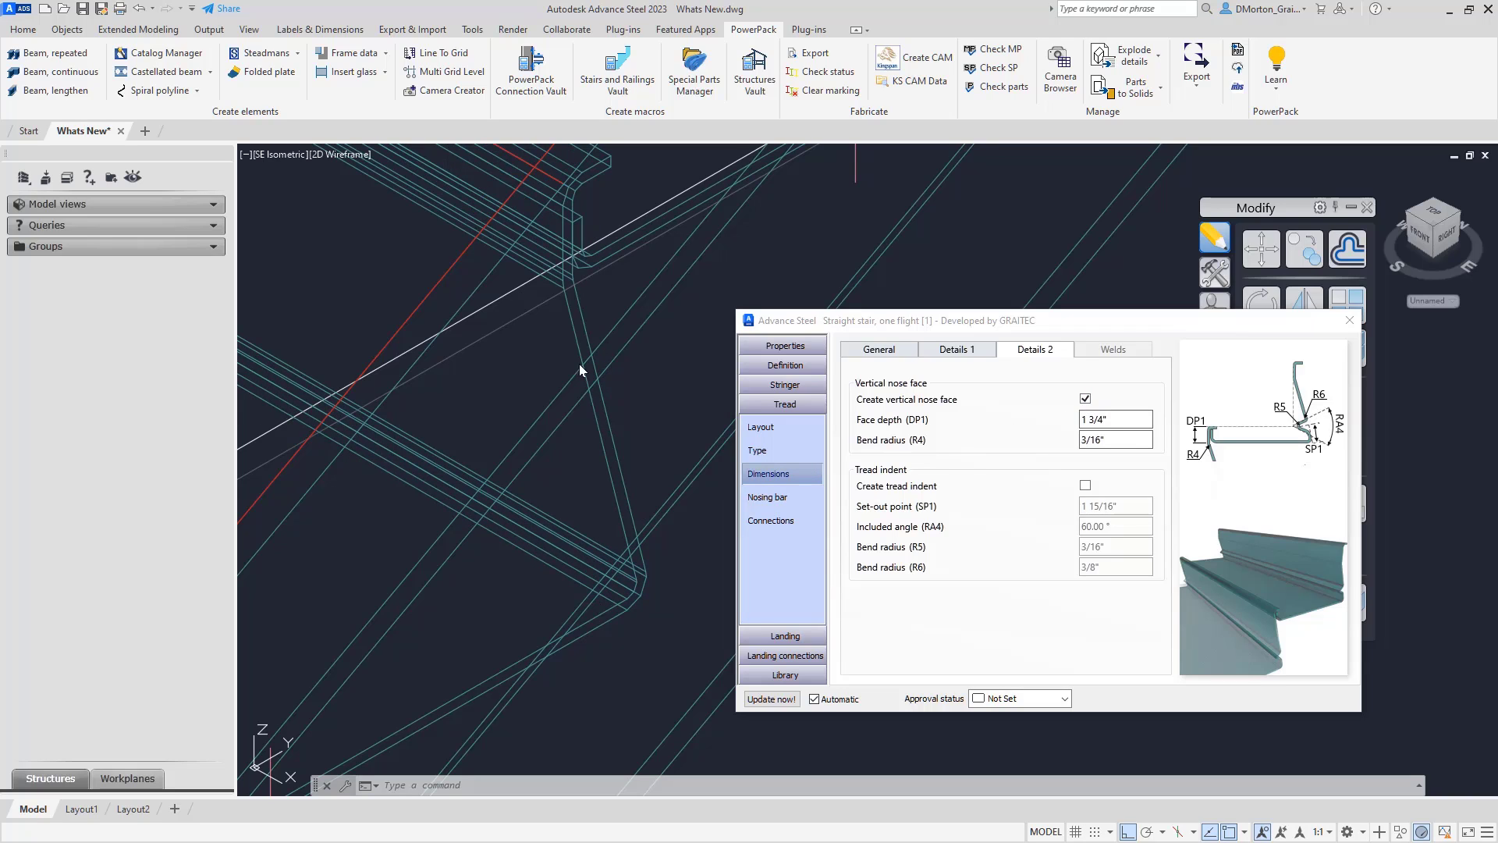
drag(1139, 419, 1047, 428)
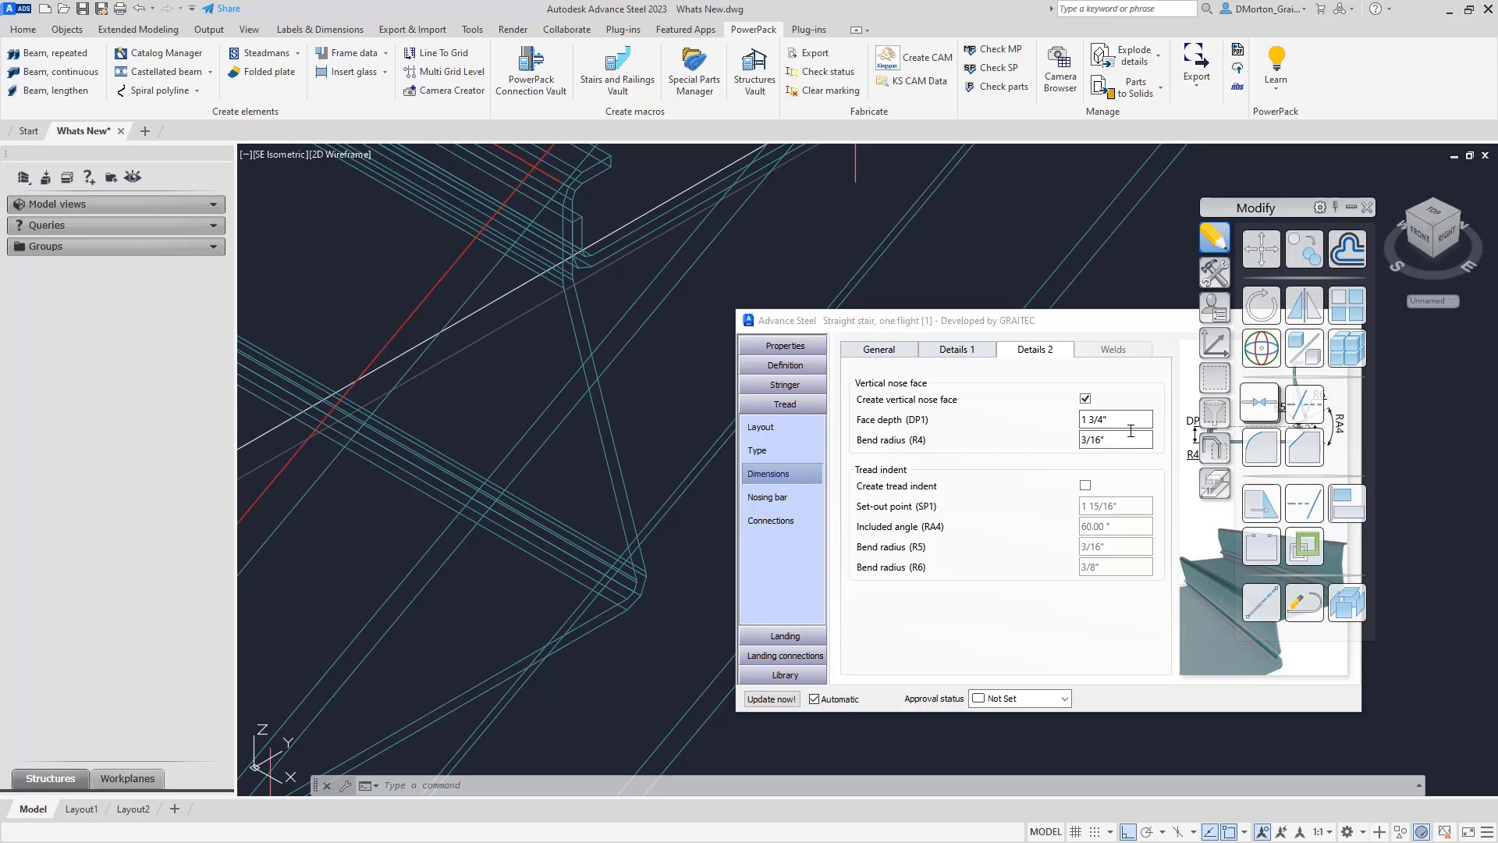
drag(1081, 320, 967, 322)
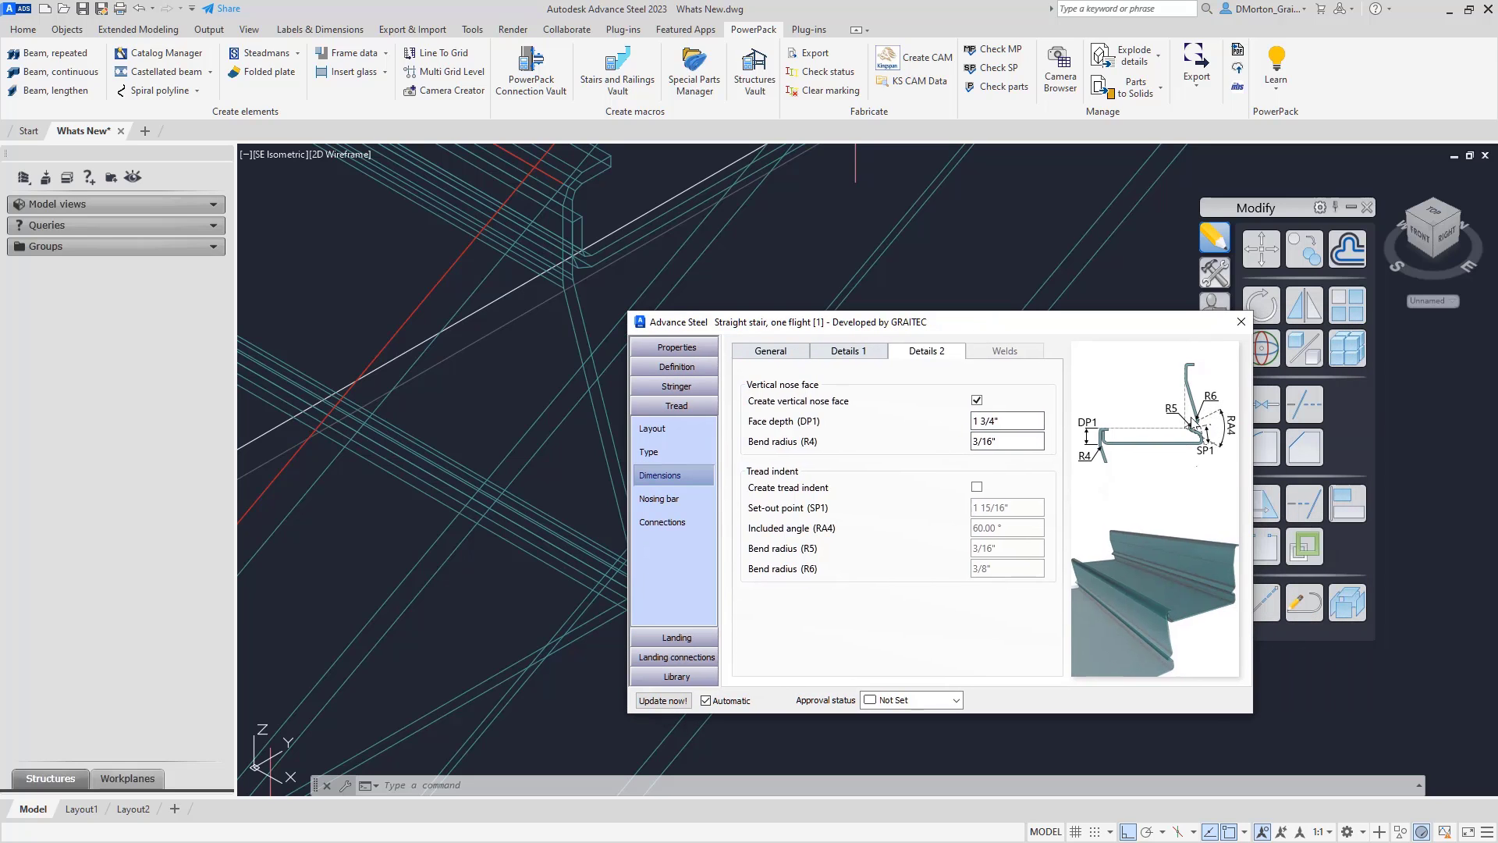
click(984, 440)
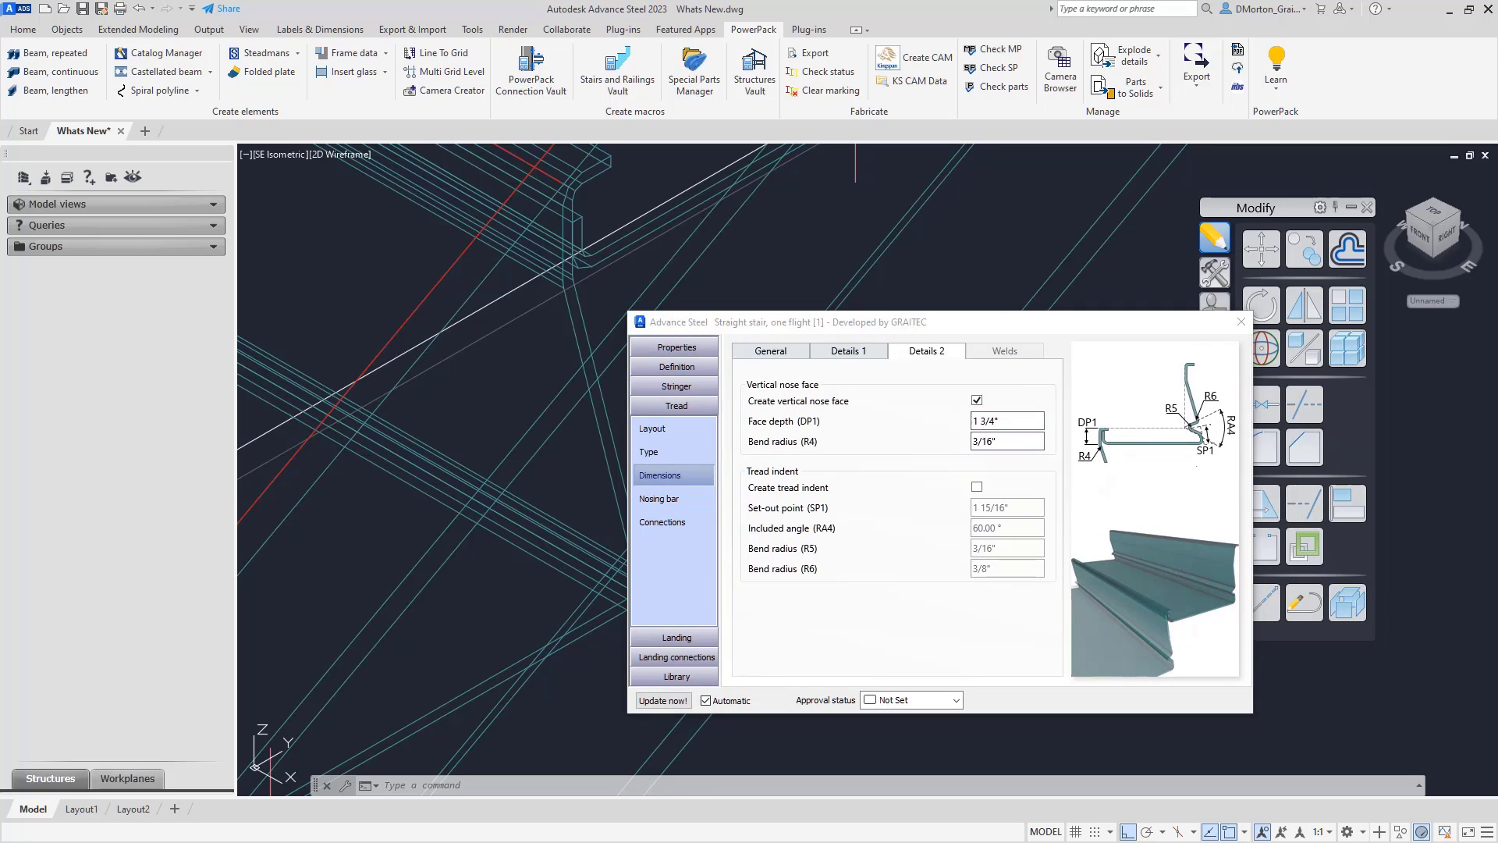
scroll(576, 234, up, 5)
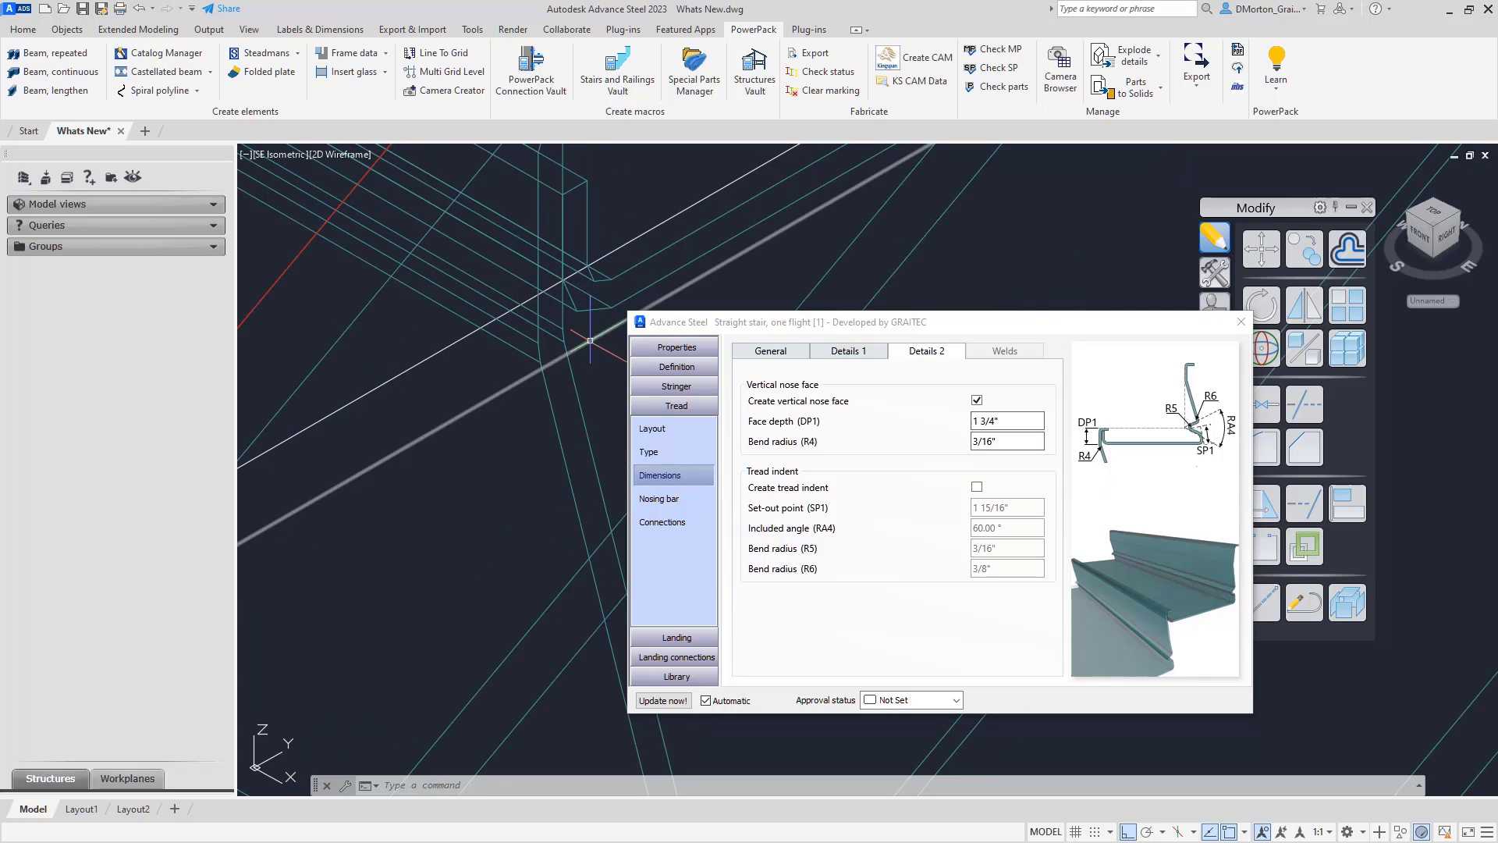
scroll(591, 345, down, 2)
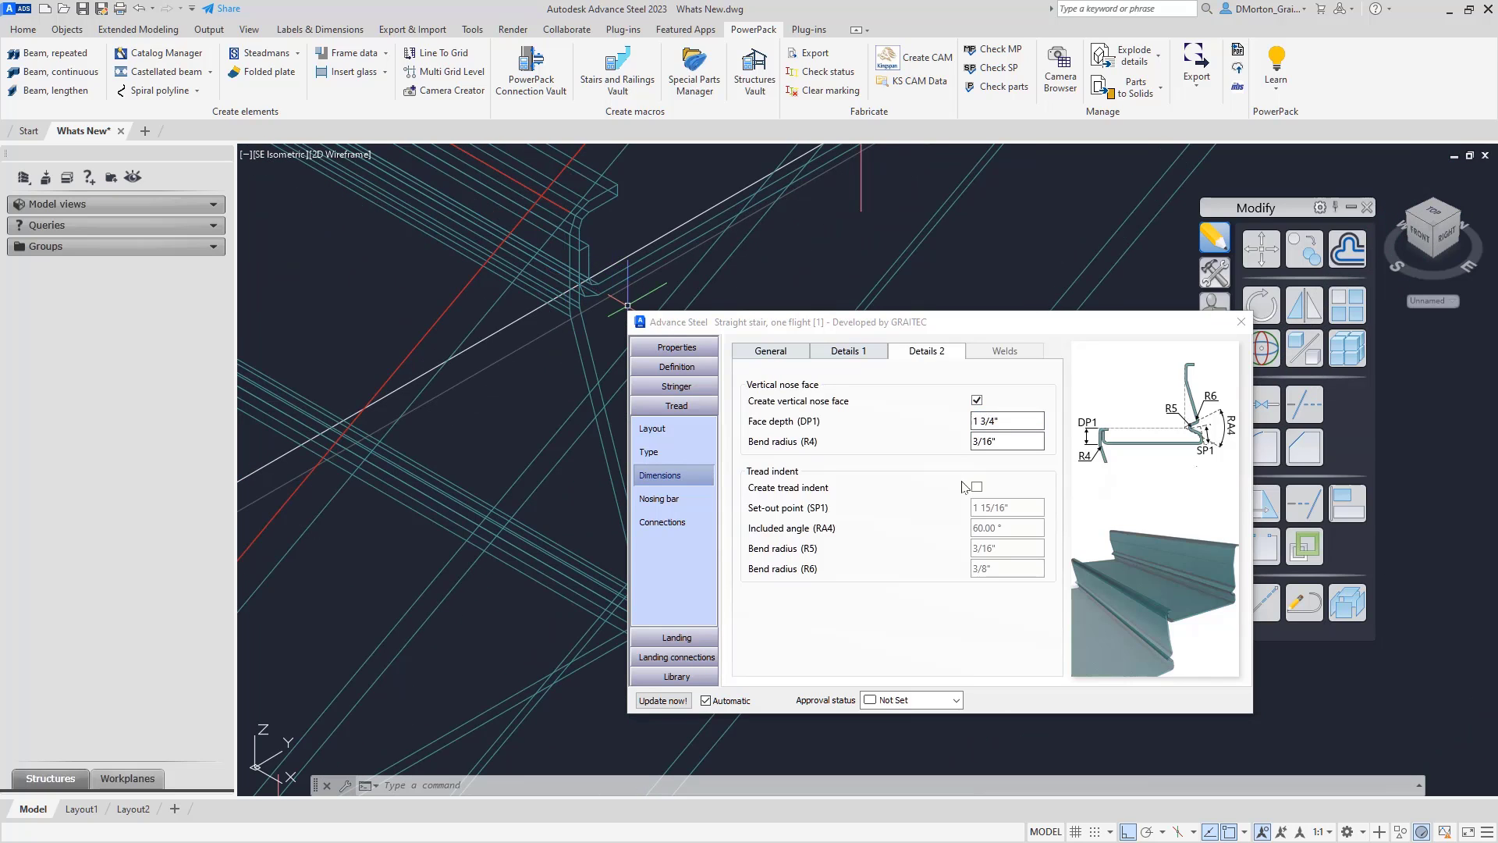
- Create the tread indent, inspect its shape on the stair, and disable the indent again
drag(881, 331, 947, 285)
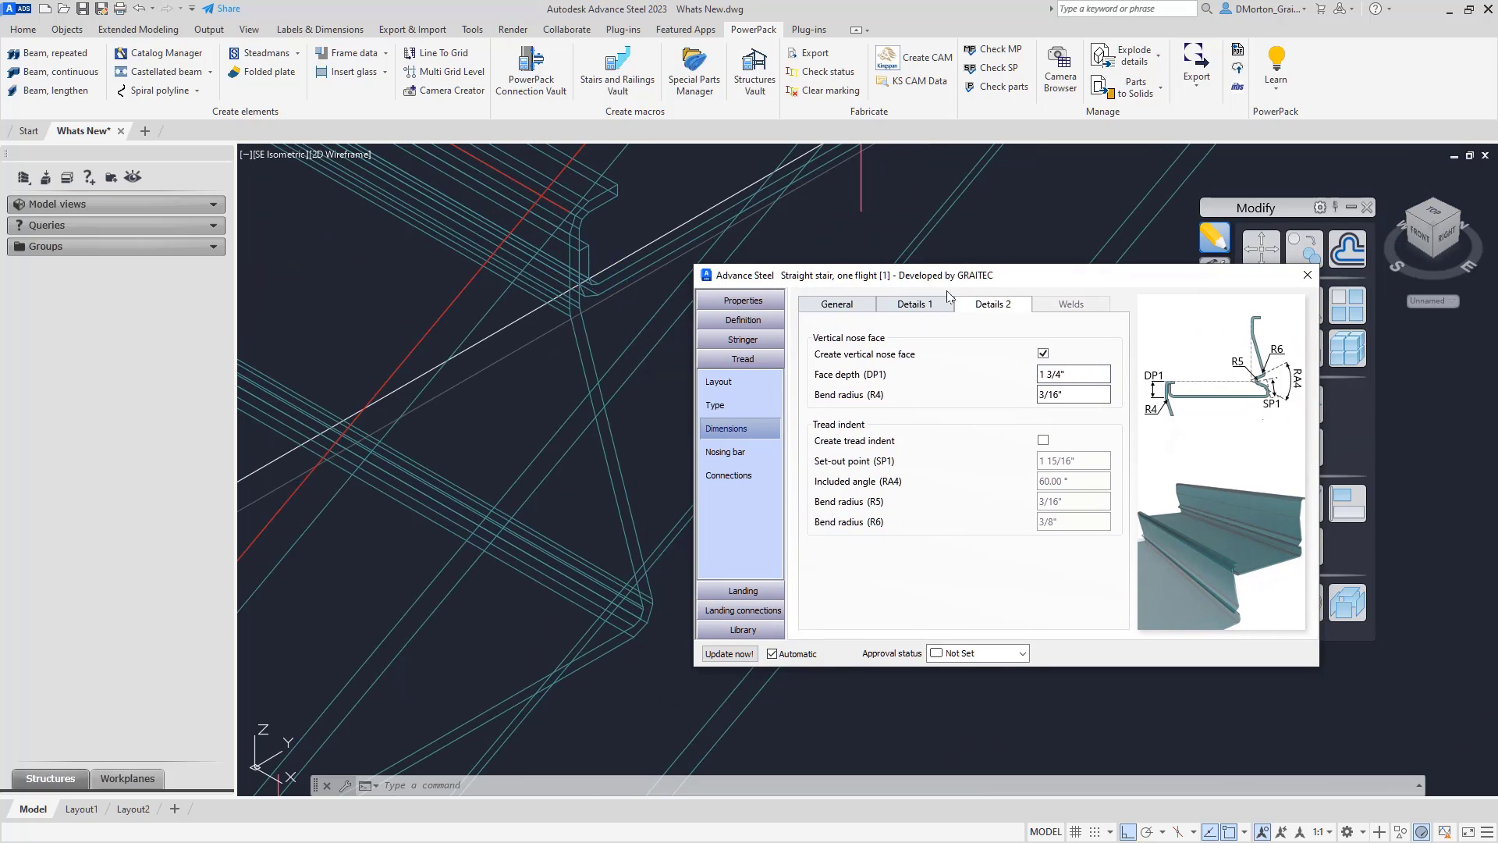
click(1043, 440)
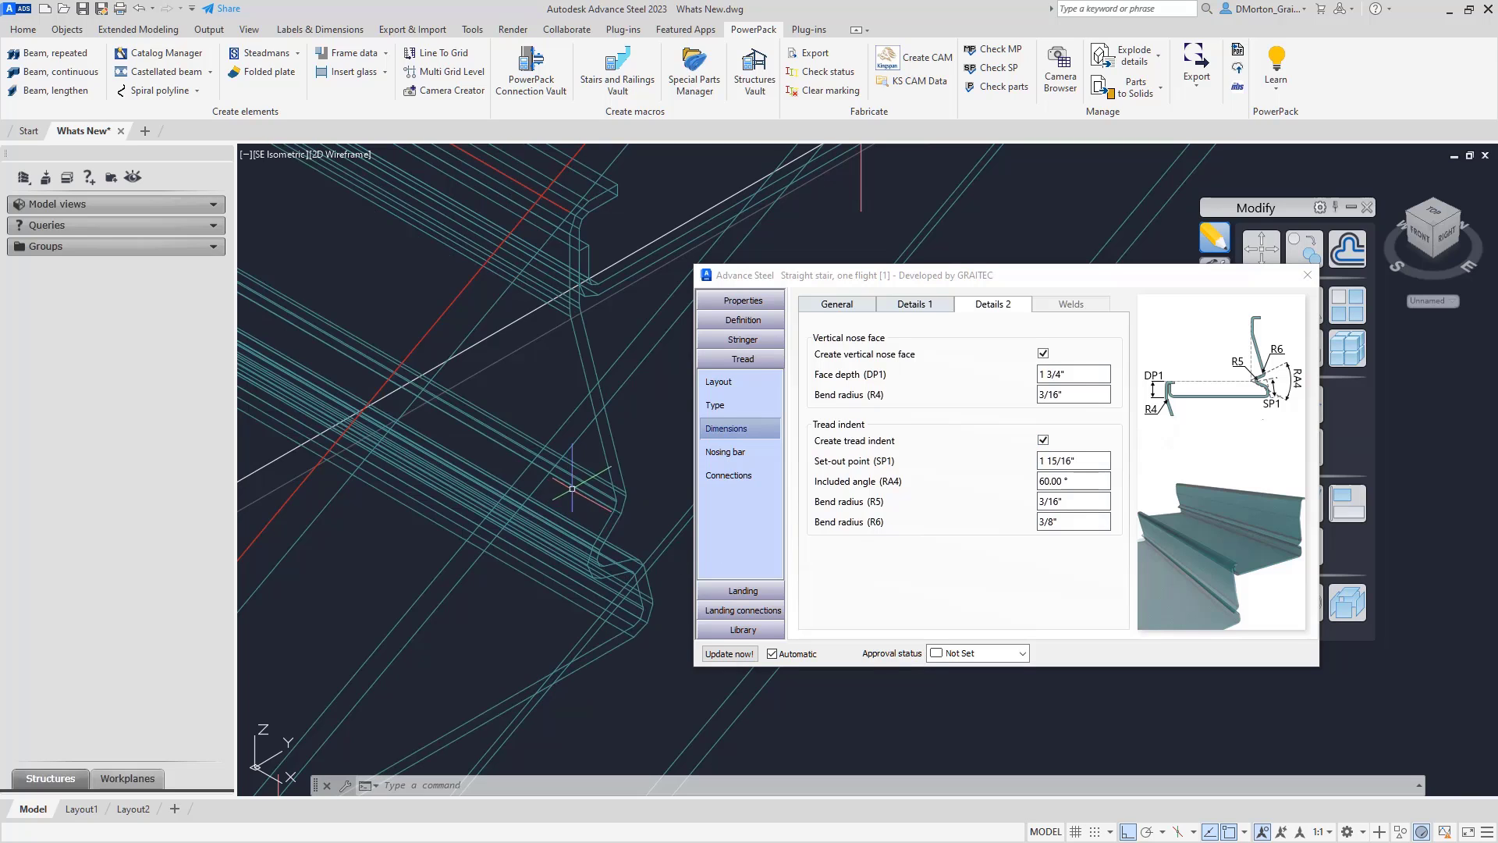
scroll(557, 495, up, 2)
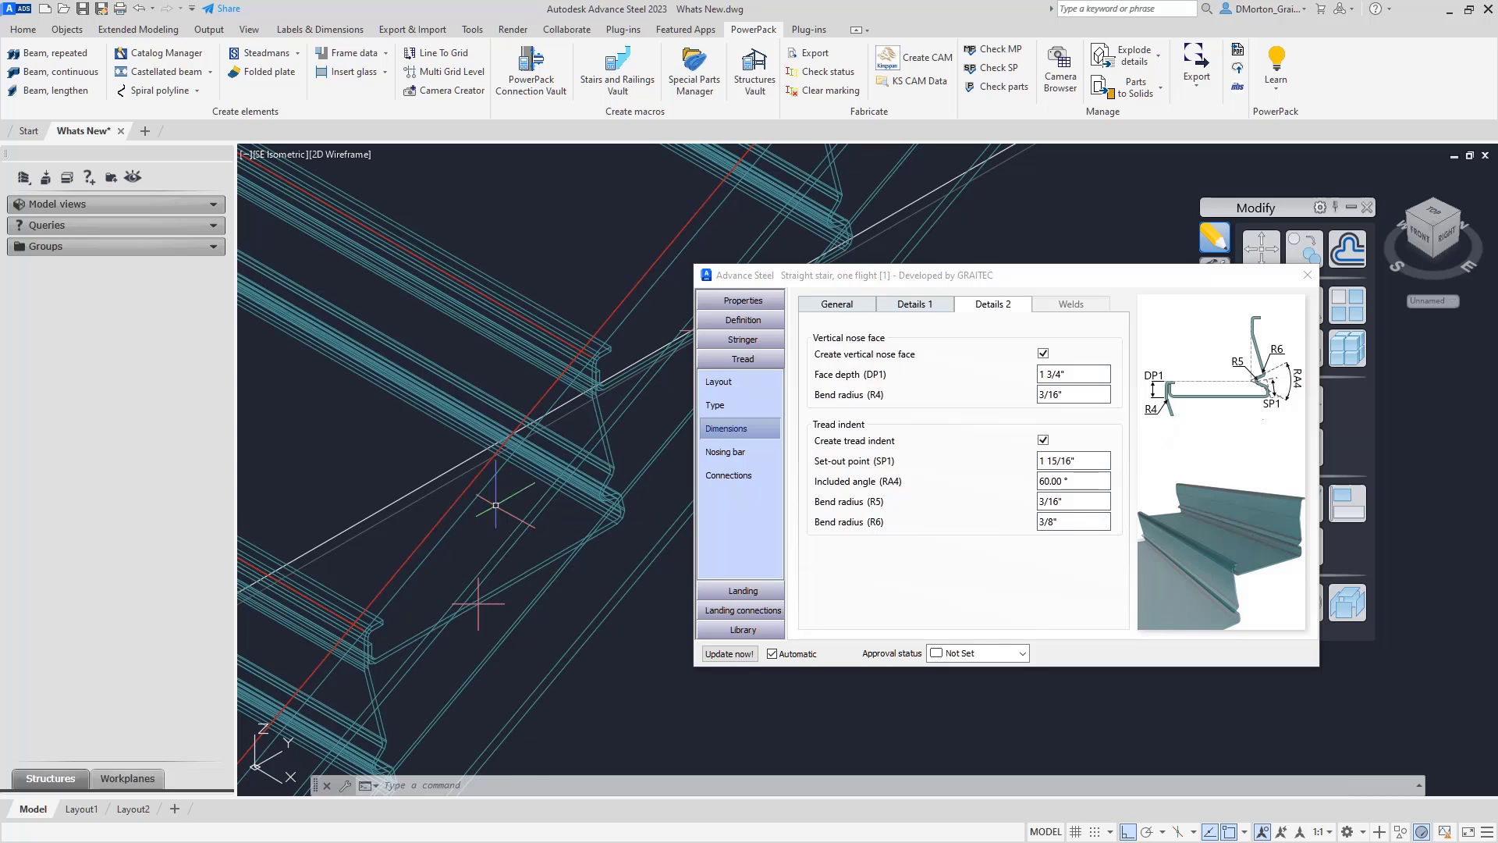
scroll(593, 413, up, 3)
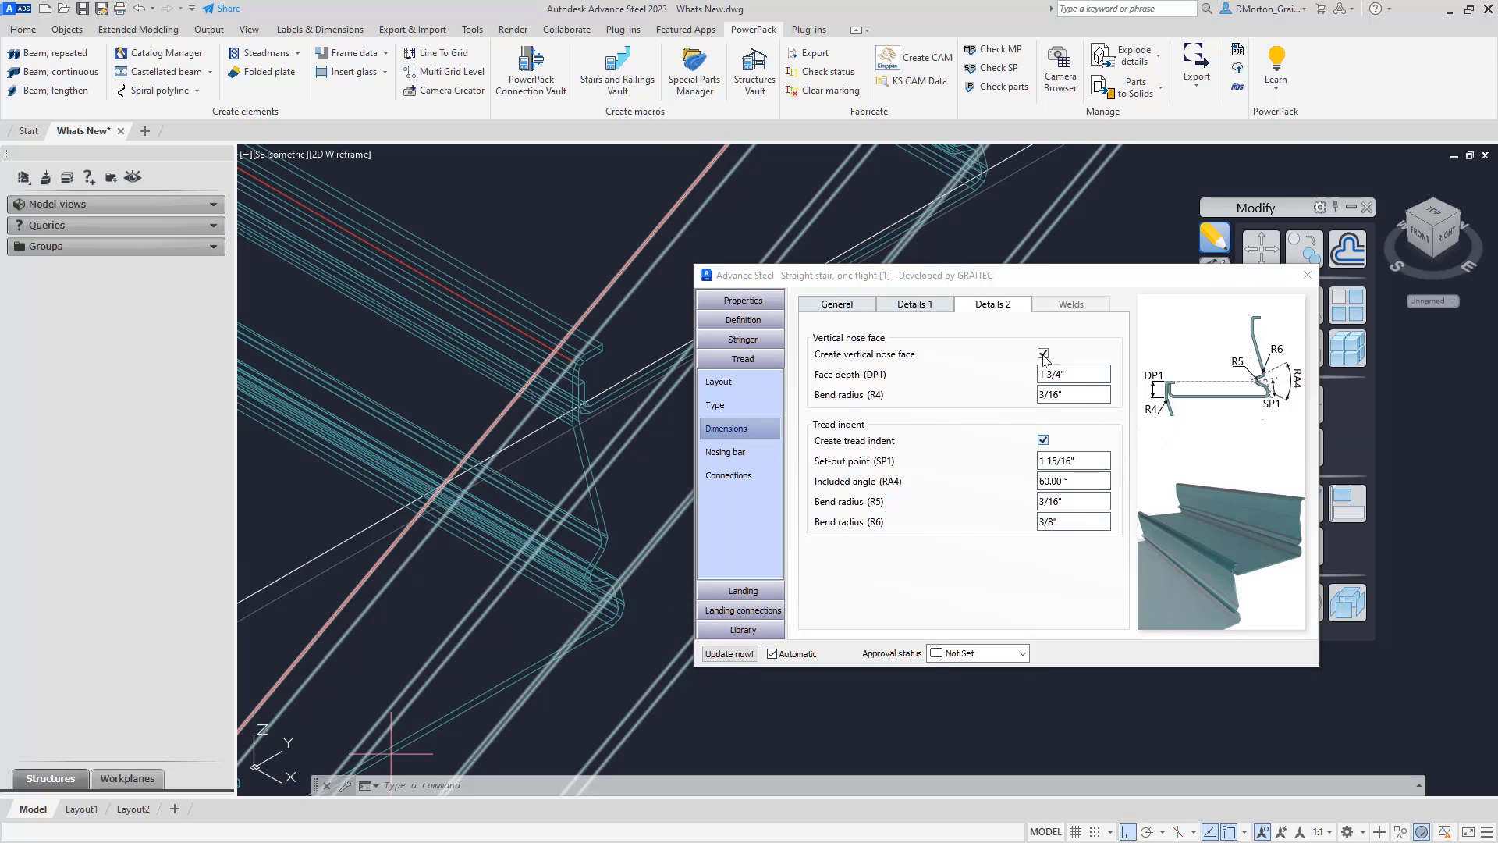
click(1043, 439)
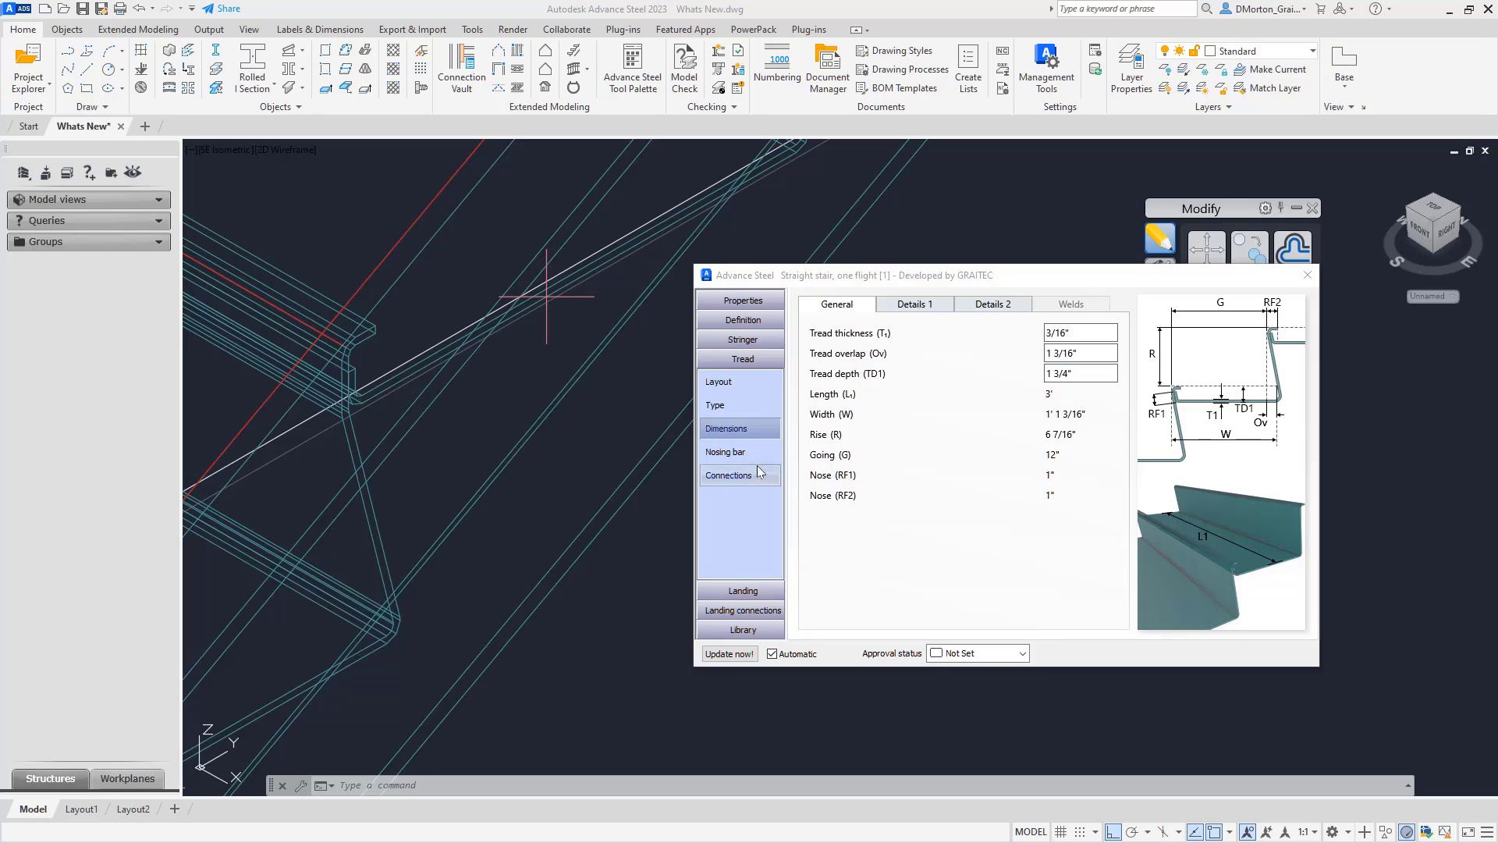
- Set the tread connections' step mount type to separate flat bearer bars for tread and riser, and check the available subtypes
click(803, 279)
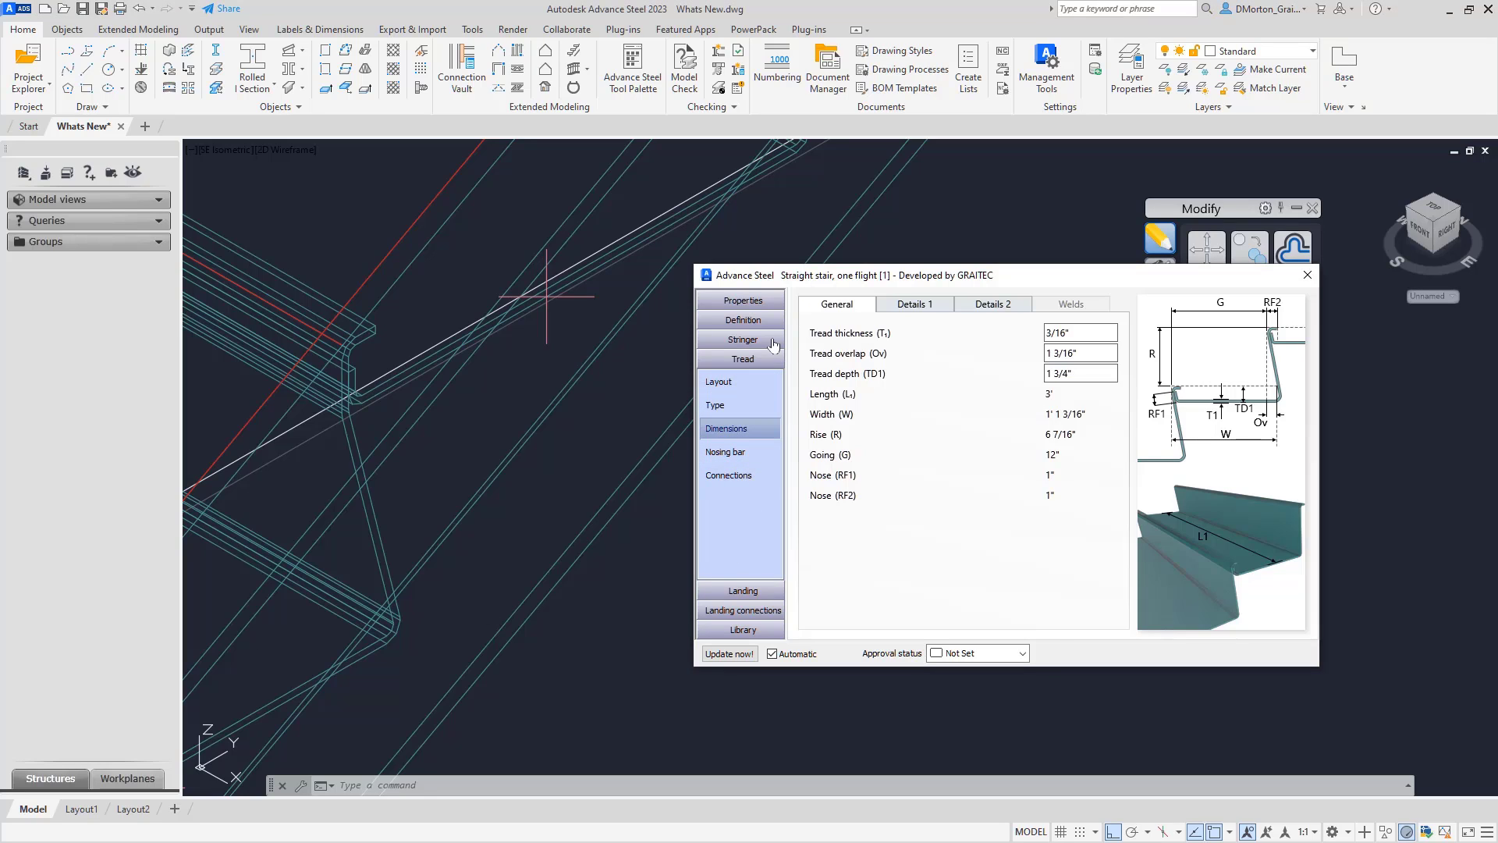
click(732, 478)
click(1092, 360)
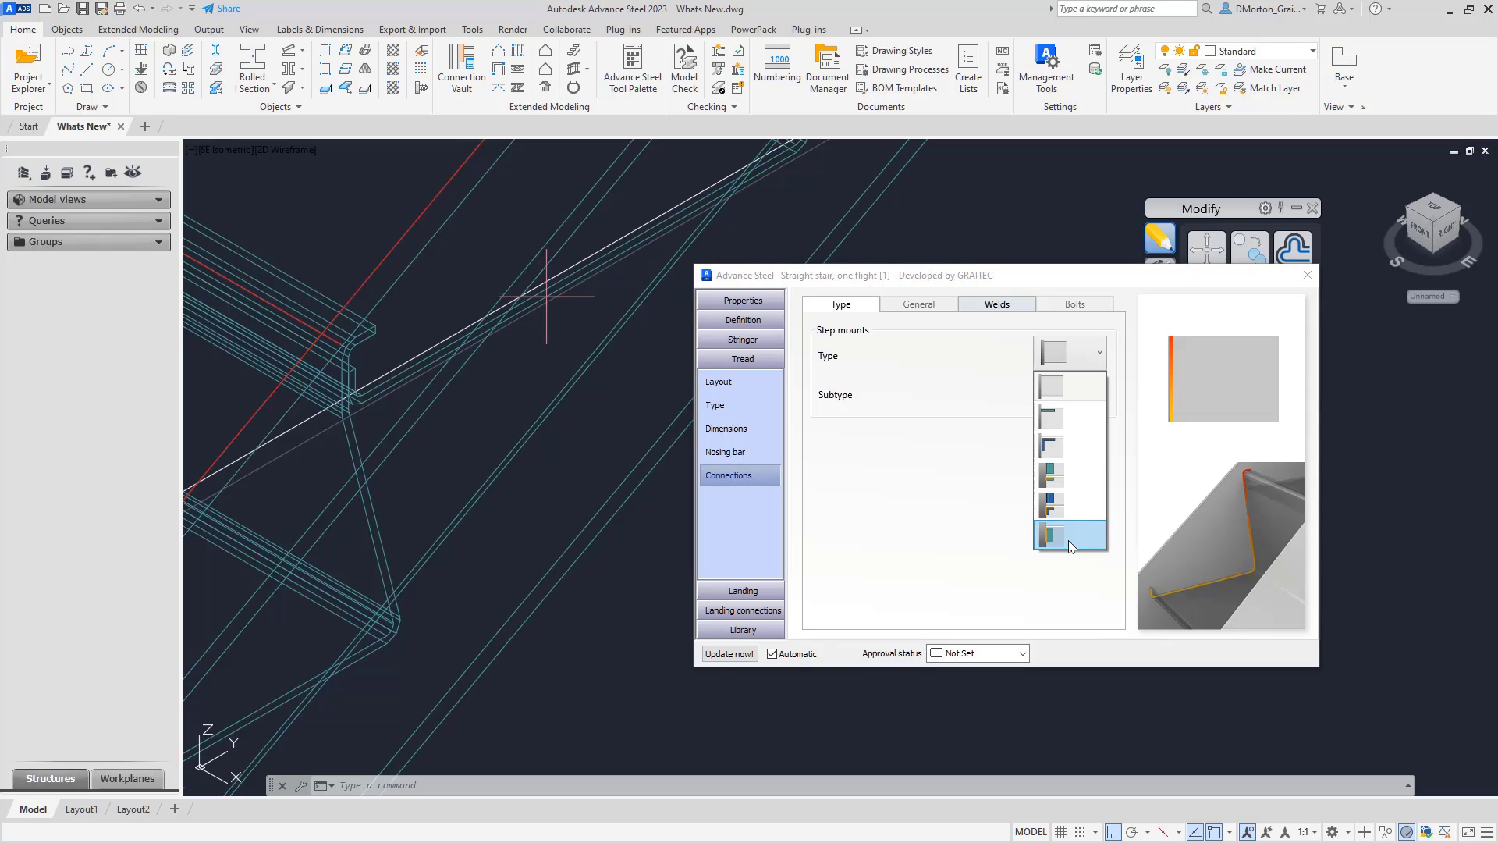
click(1080, 473)
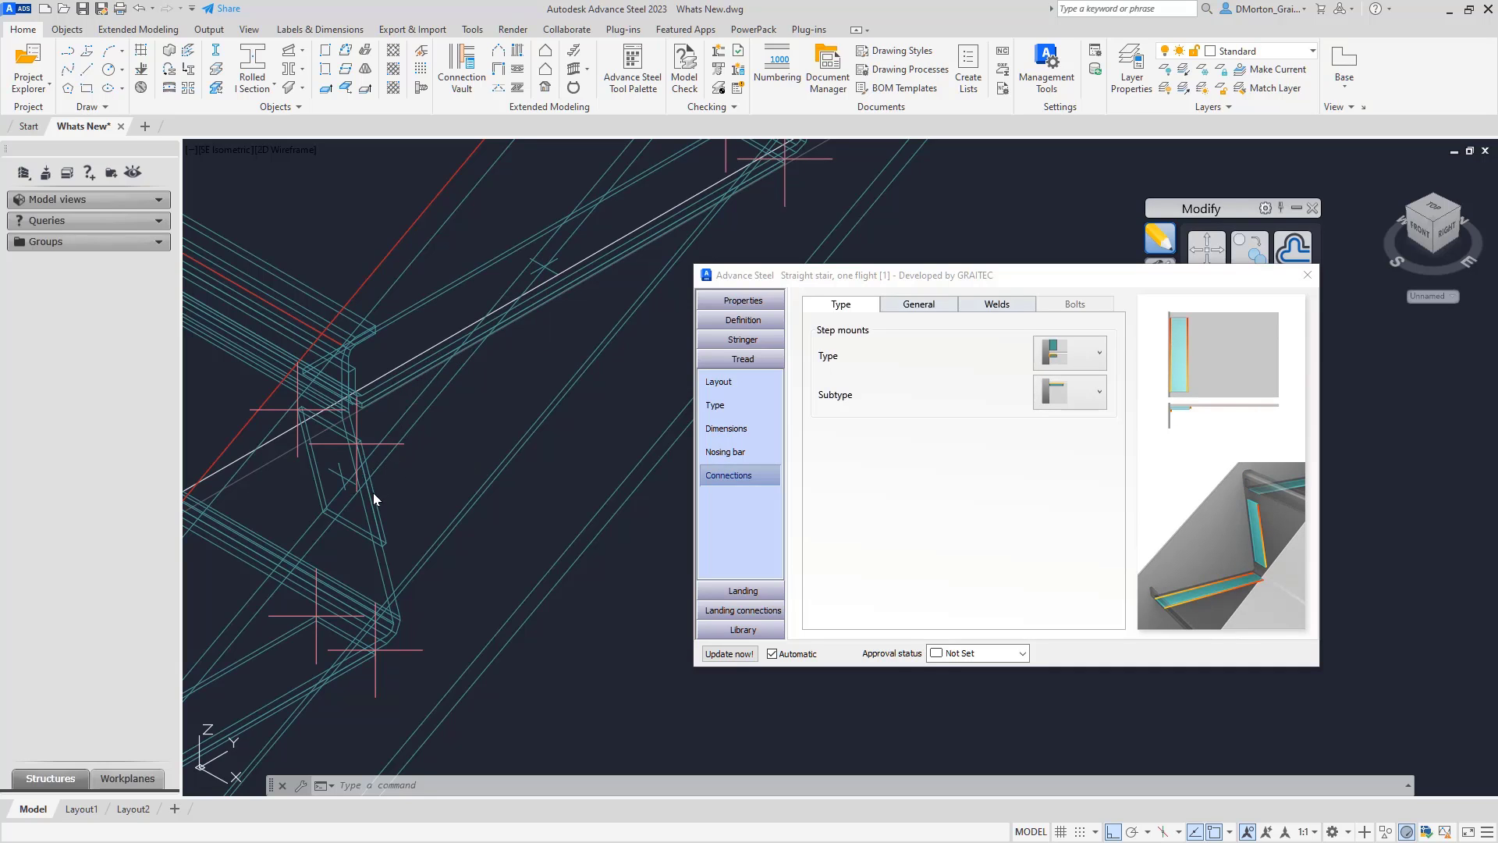
click(1087, 394)
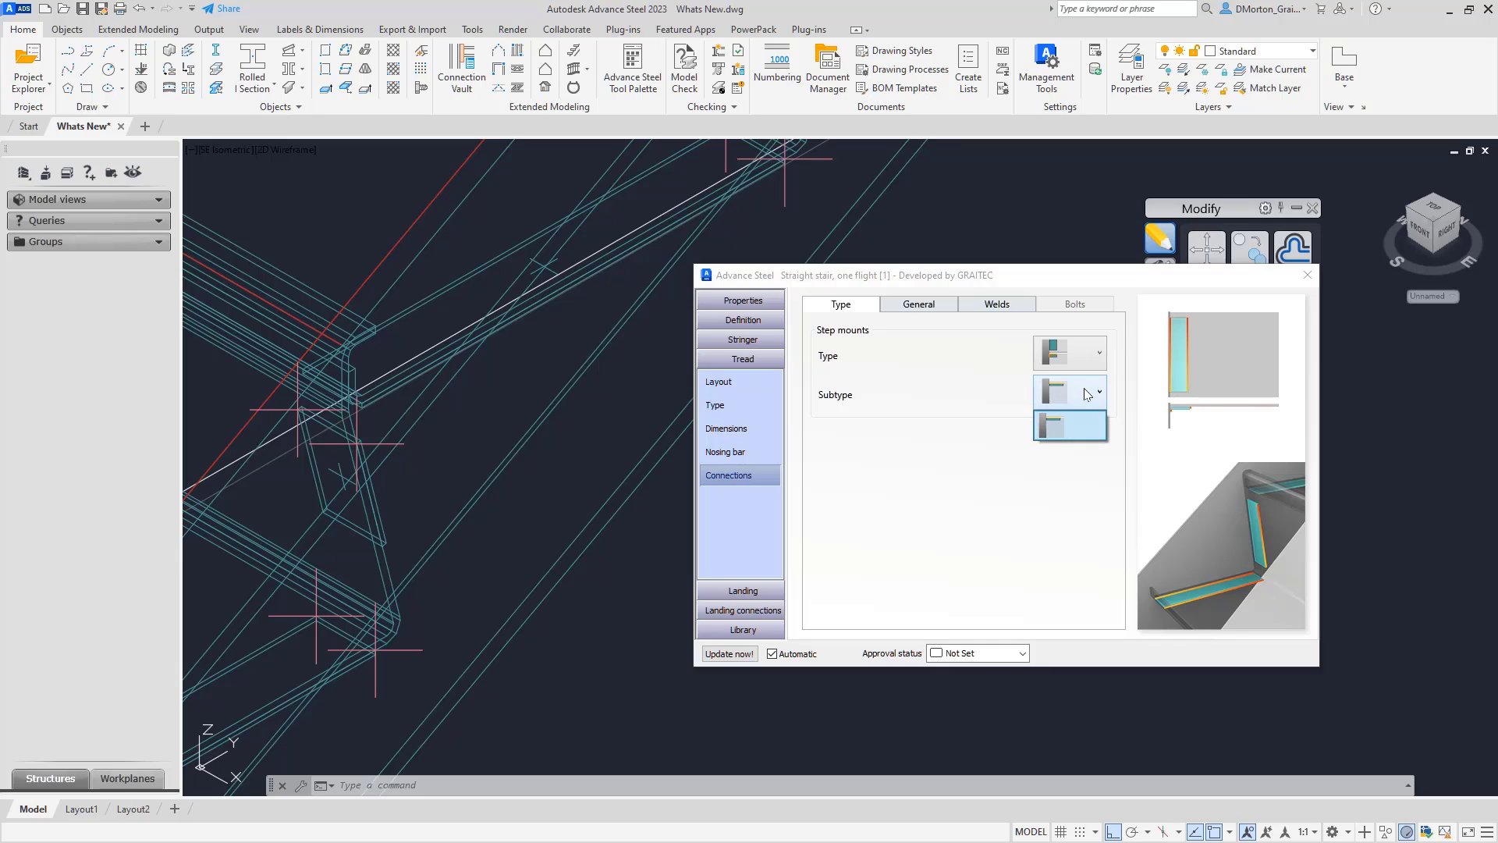
click(1086, 394)
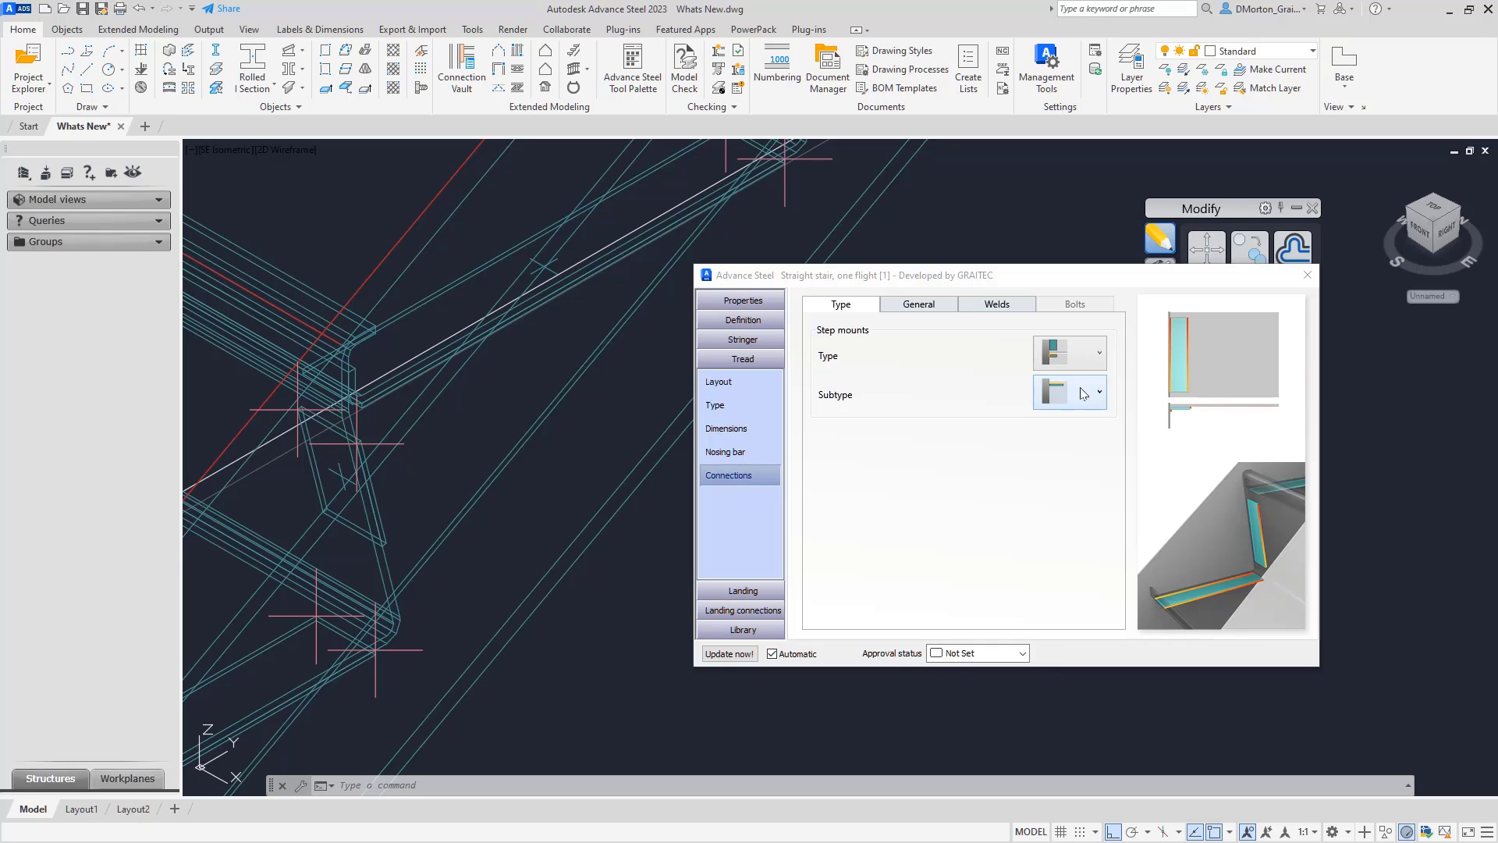
- Switch the flat bearer bars from plate to profile, look through the section classes, and switch back to plate
click(919, 304)
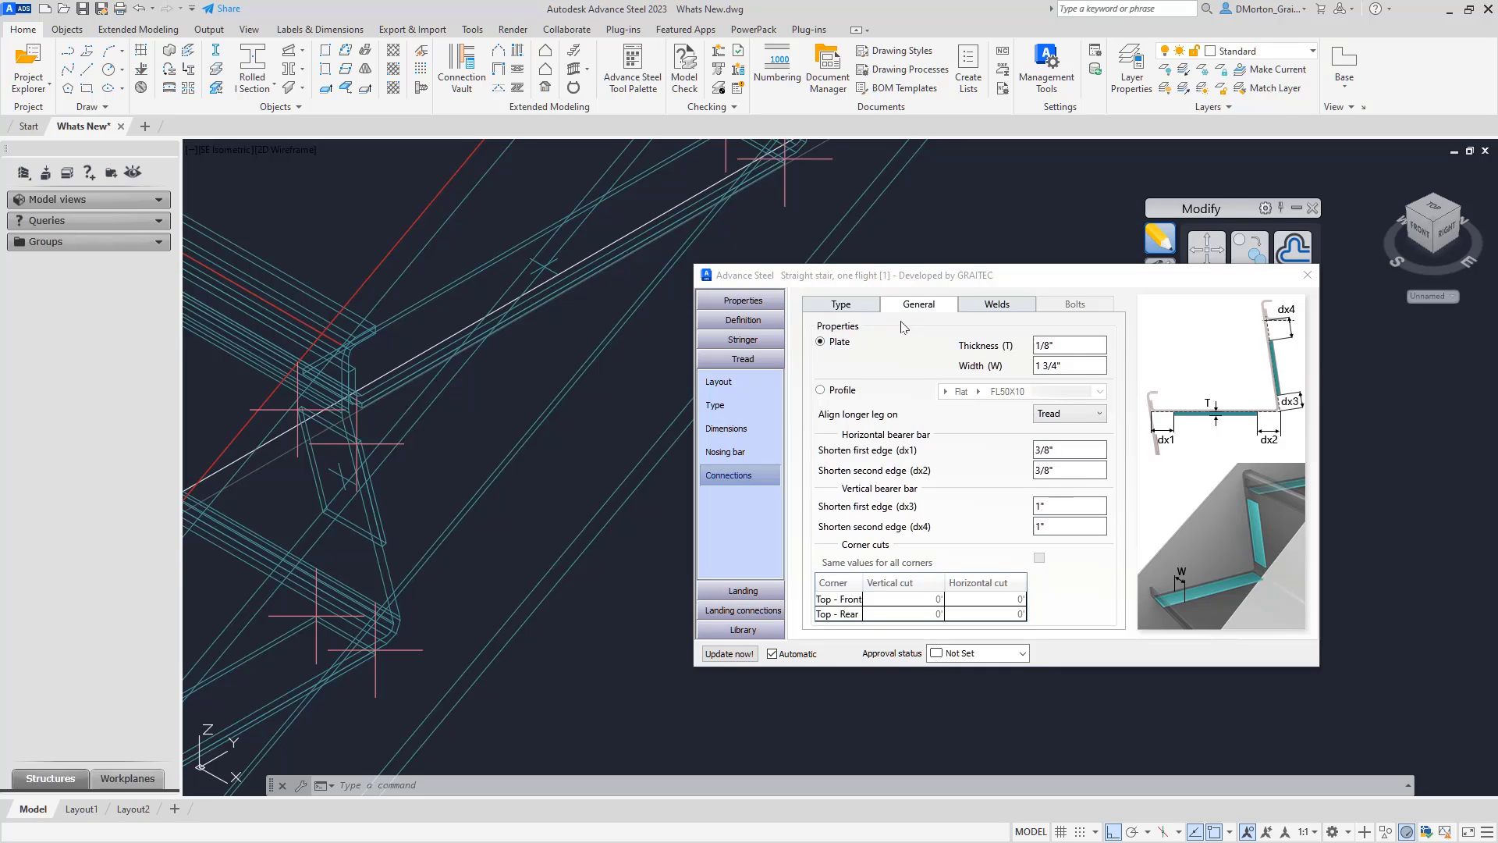
click(848, 392)
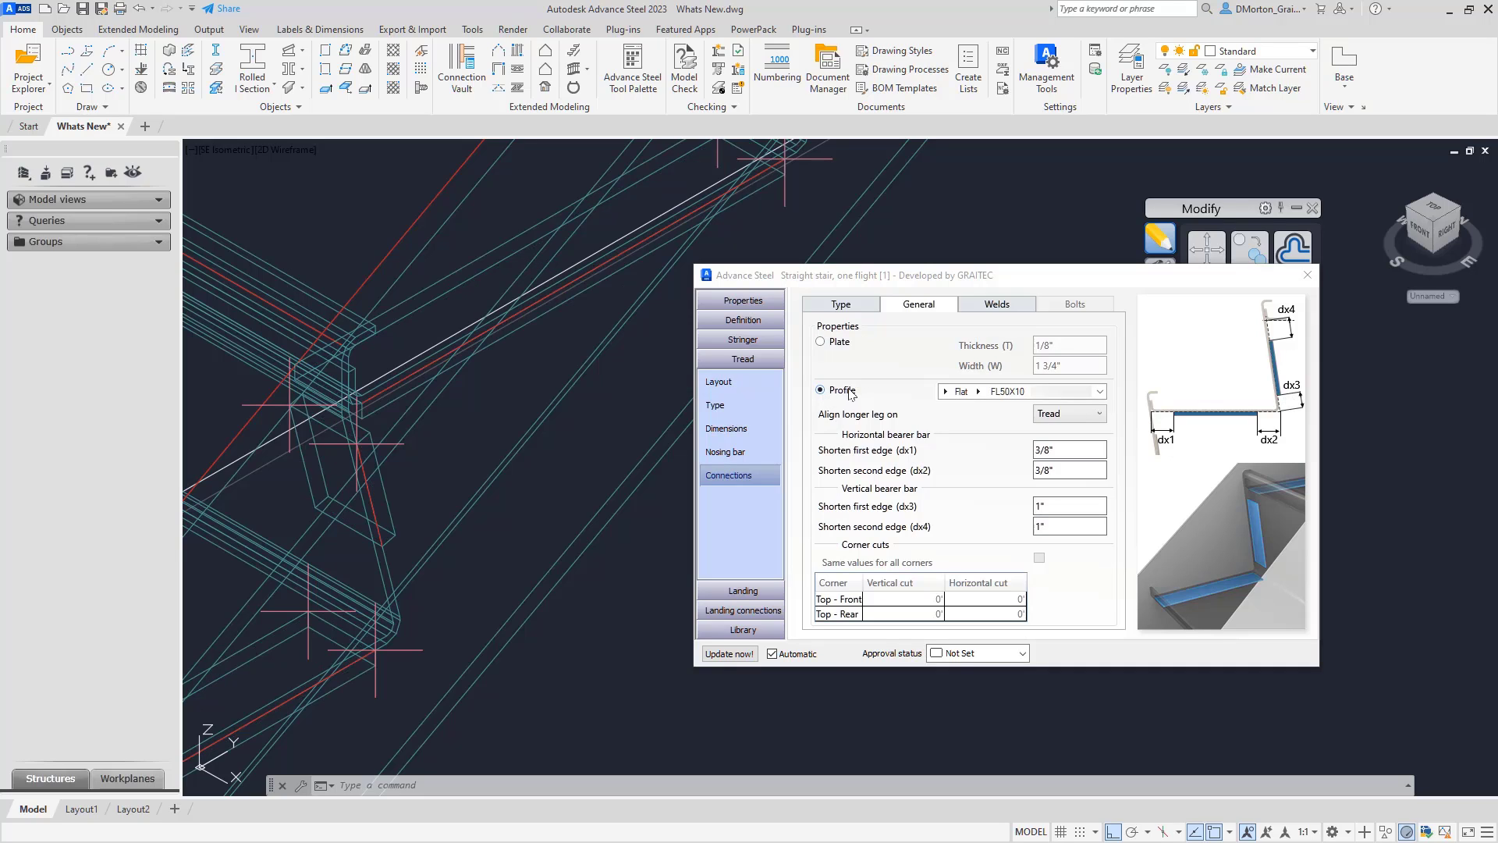
click(945, 392)
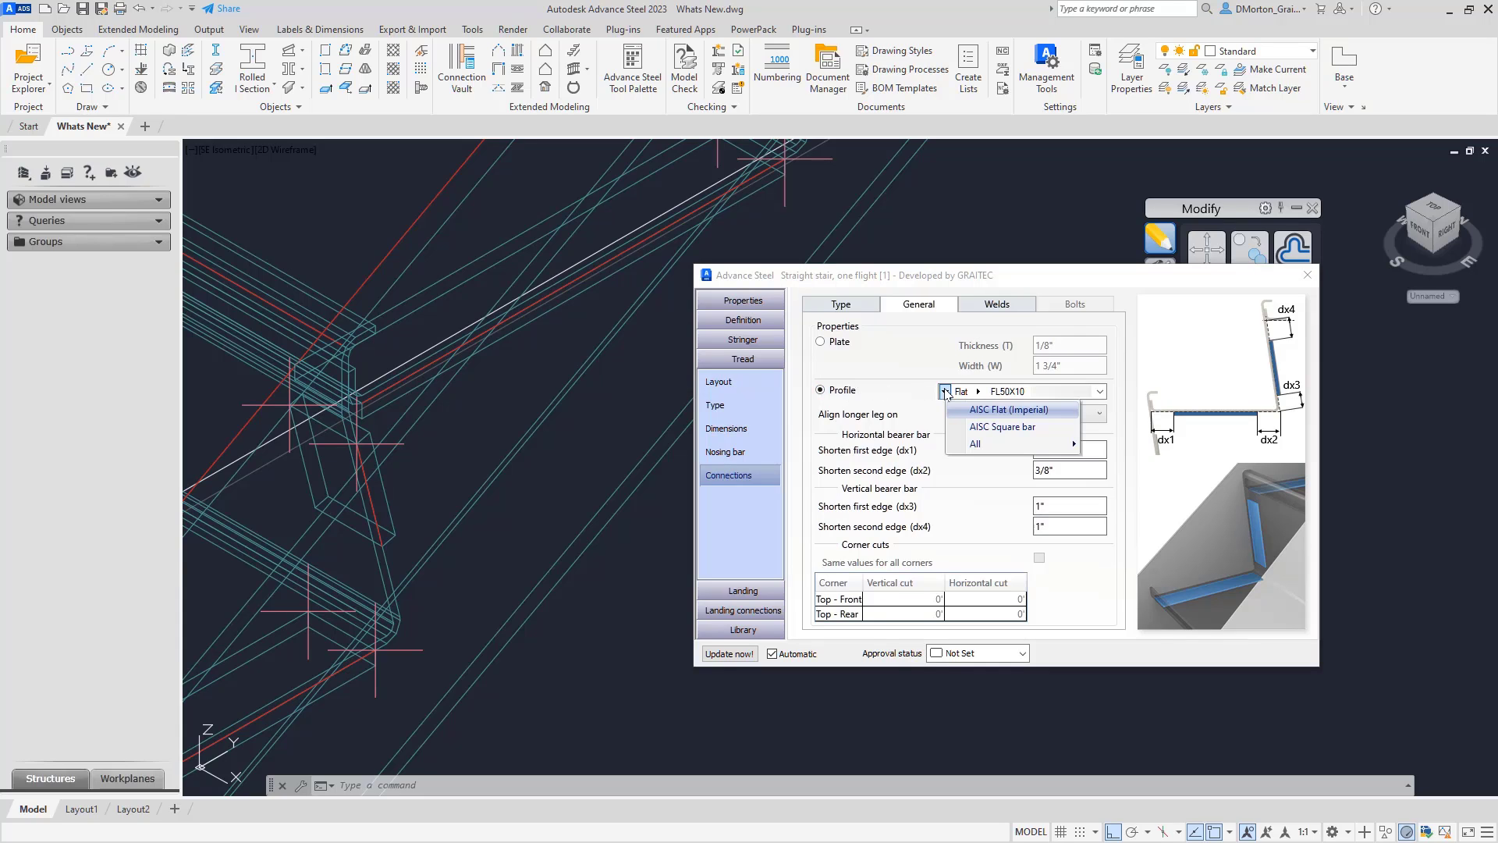
click(828, 347)
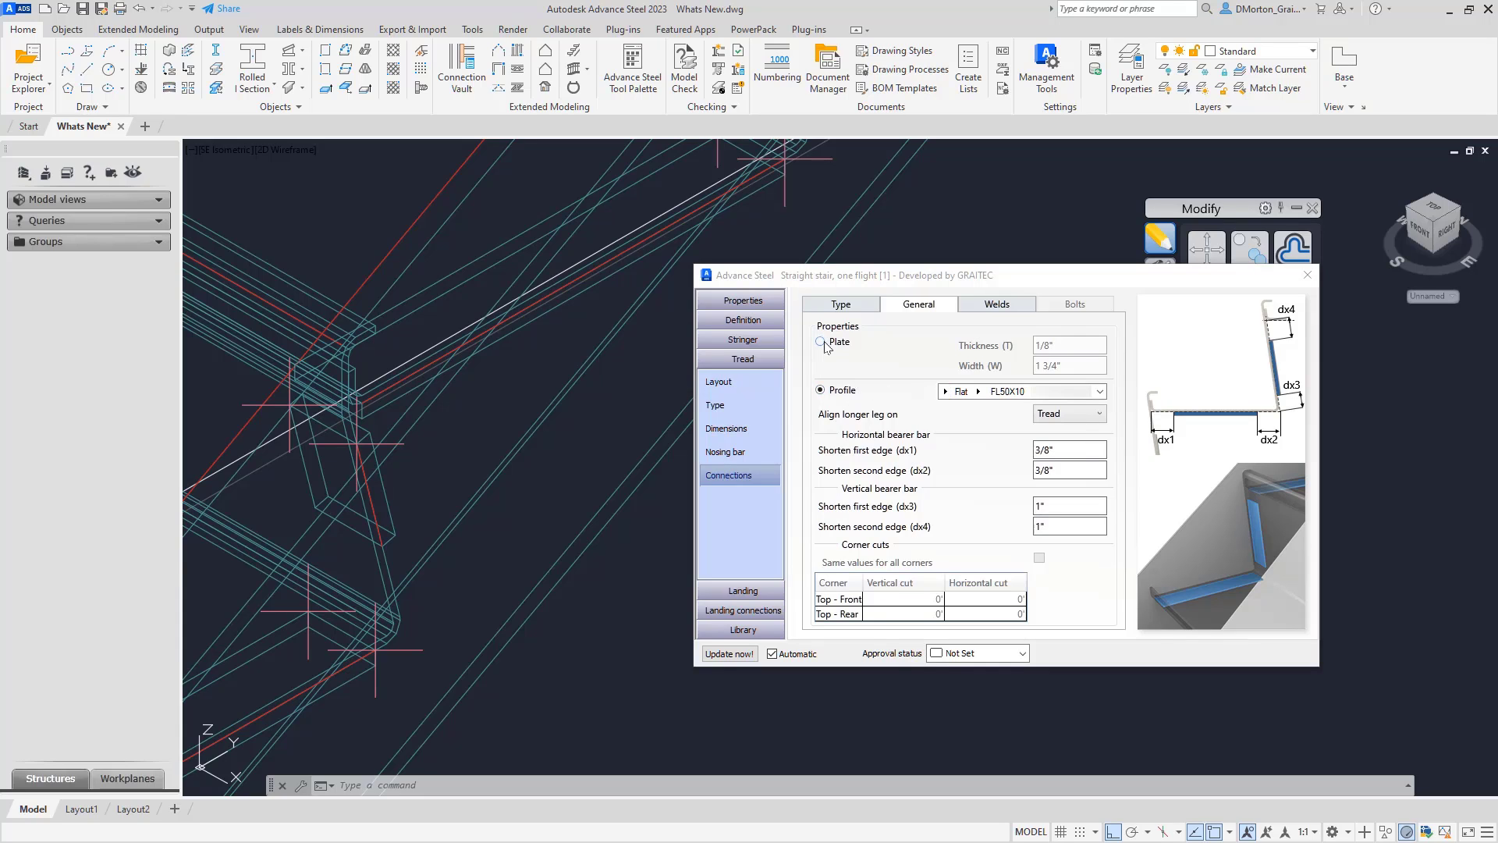
- Change the step mount type to separate angle bearers under the tread and behind the riser, and check the available subtypes
click(850, 306)
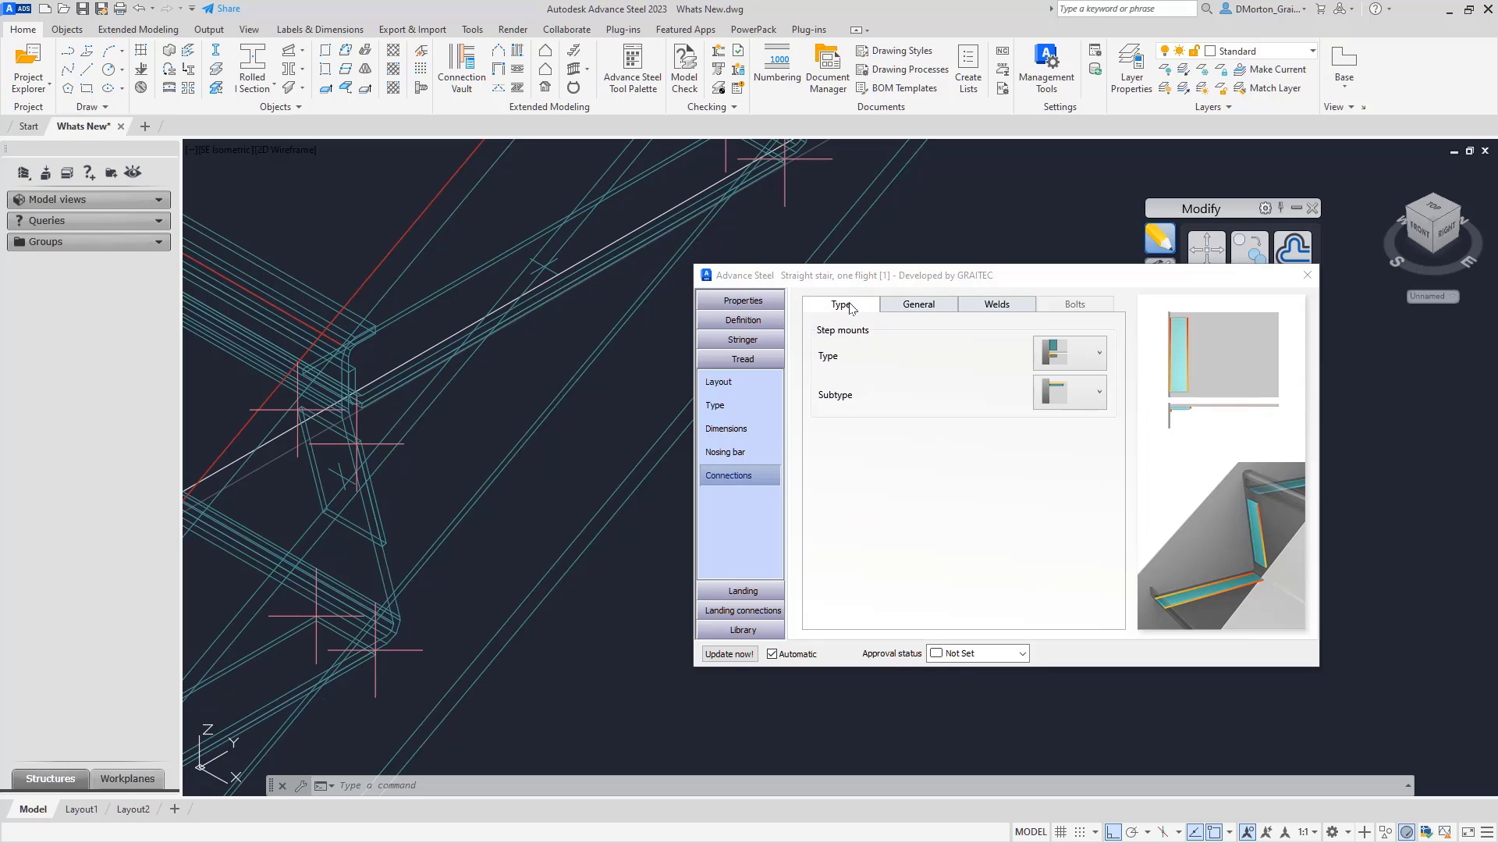
click(1100, 358)
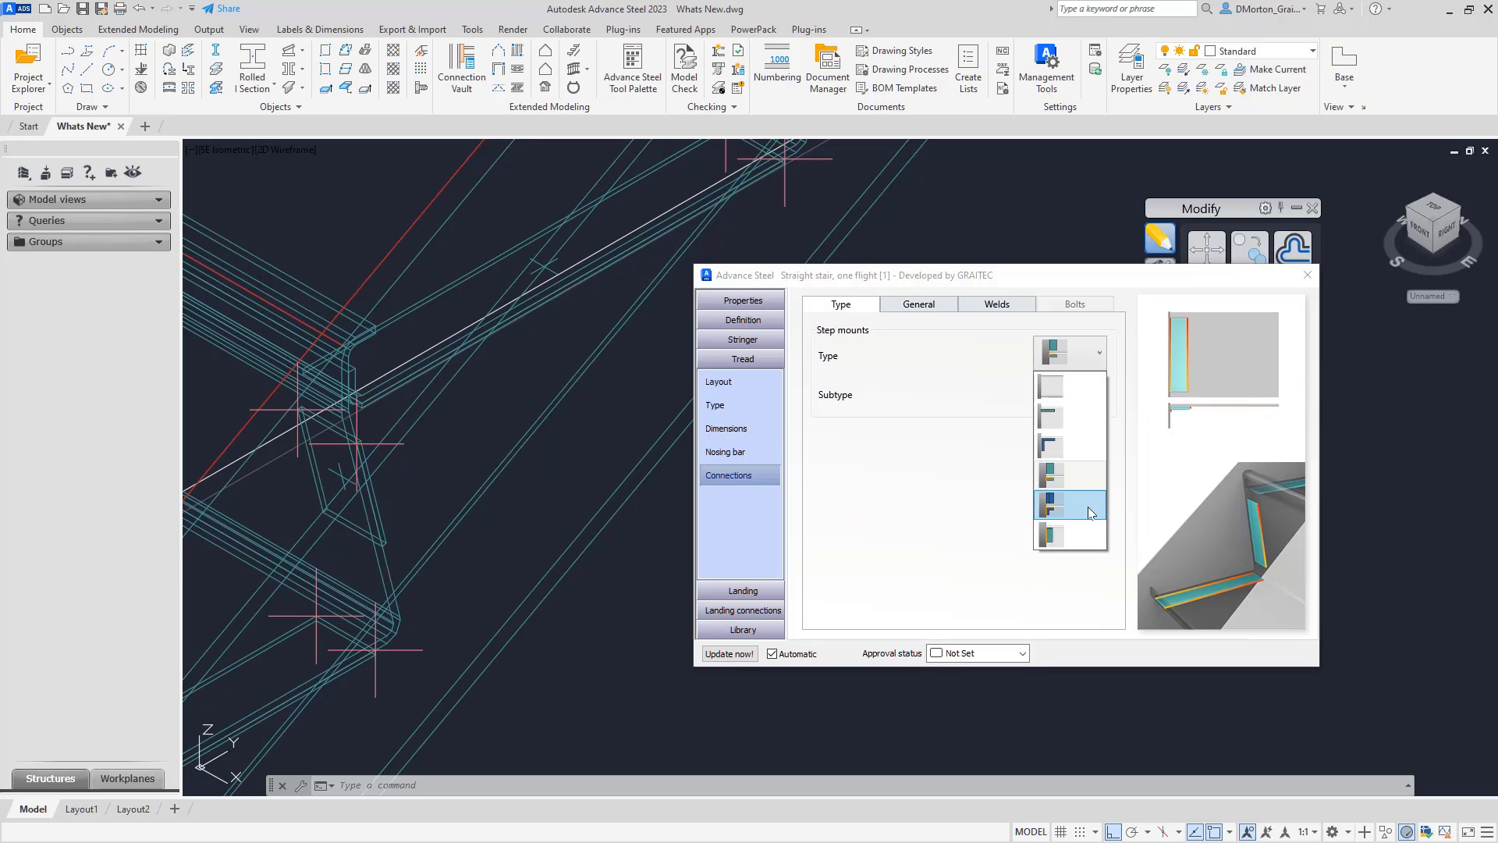
click(948, 491)
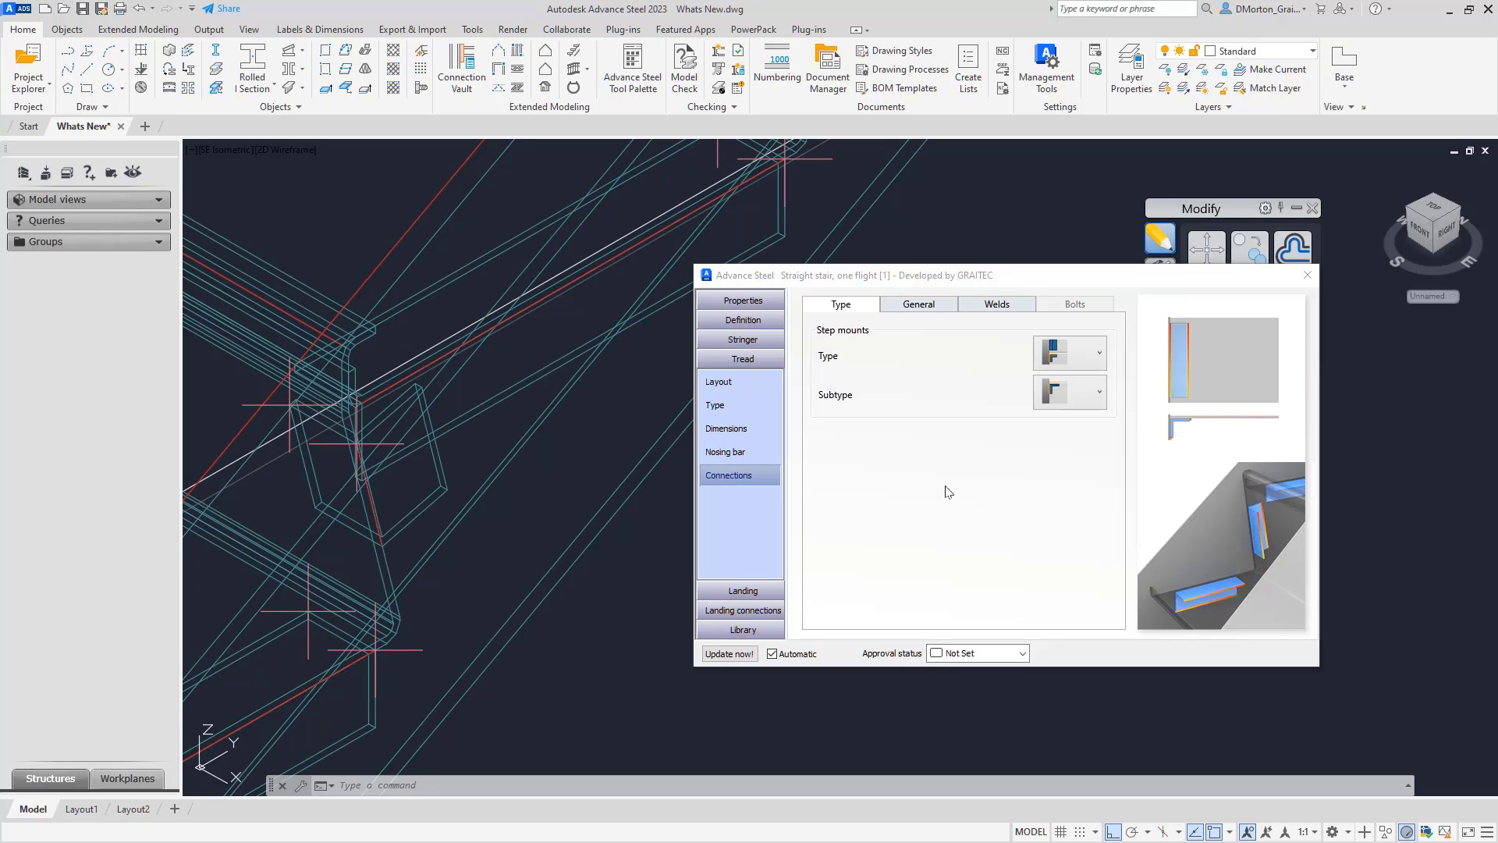
click(1096, 394)
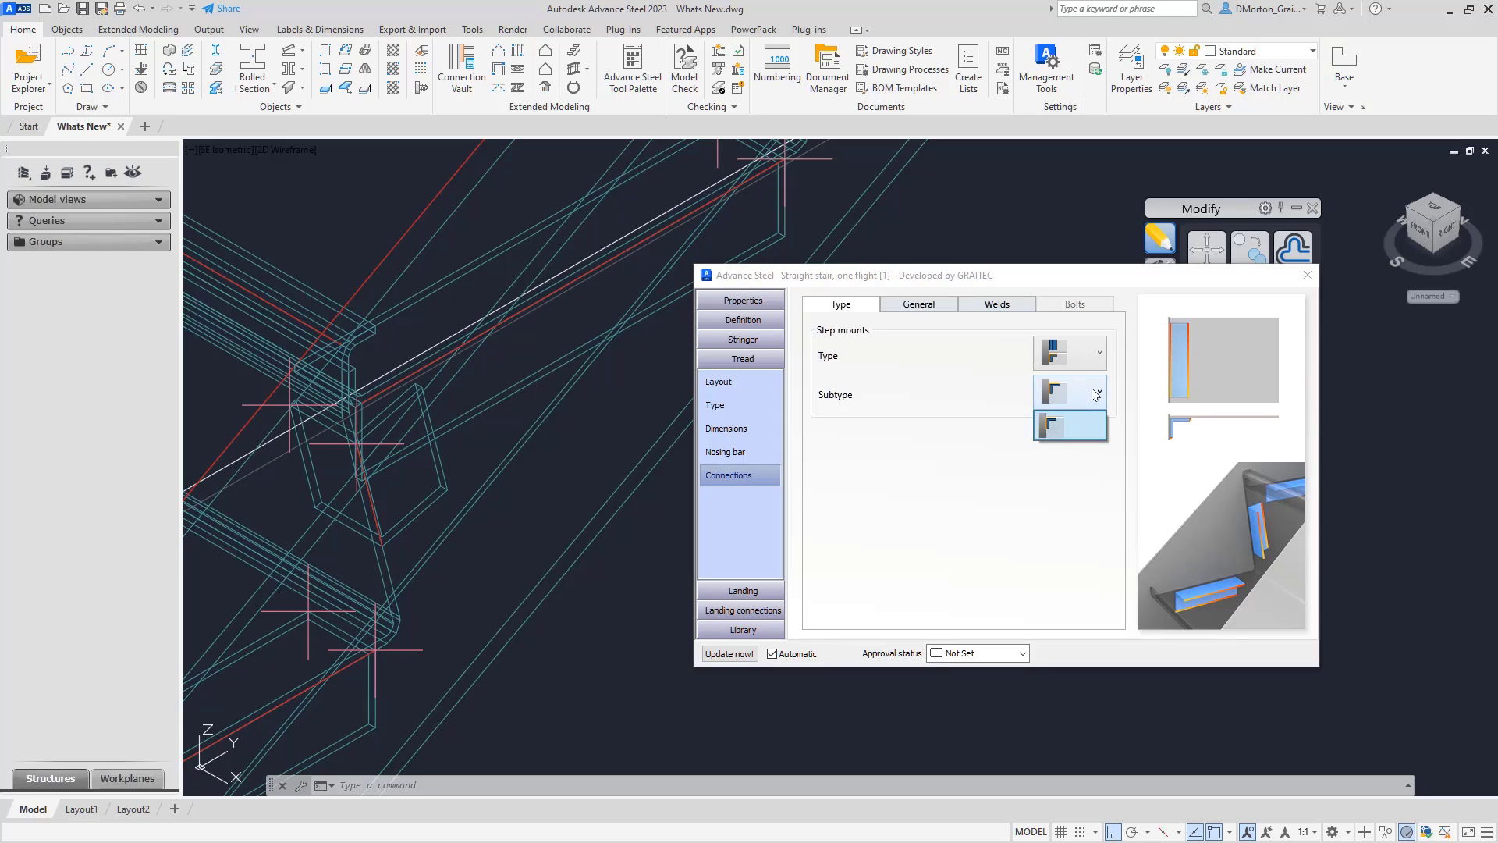
click(905, 312)
- Review the angle bearers' general properties and the section classes available for their profile
click(911, 305)
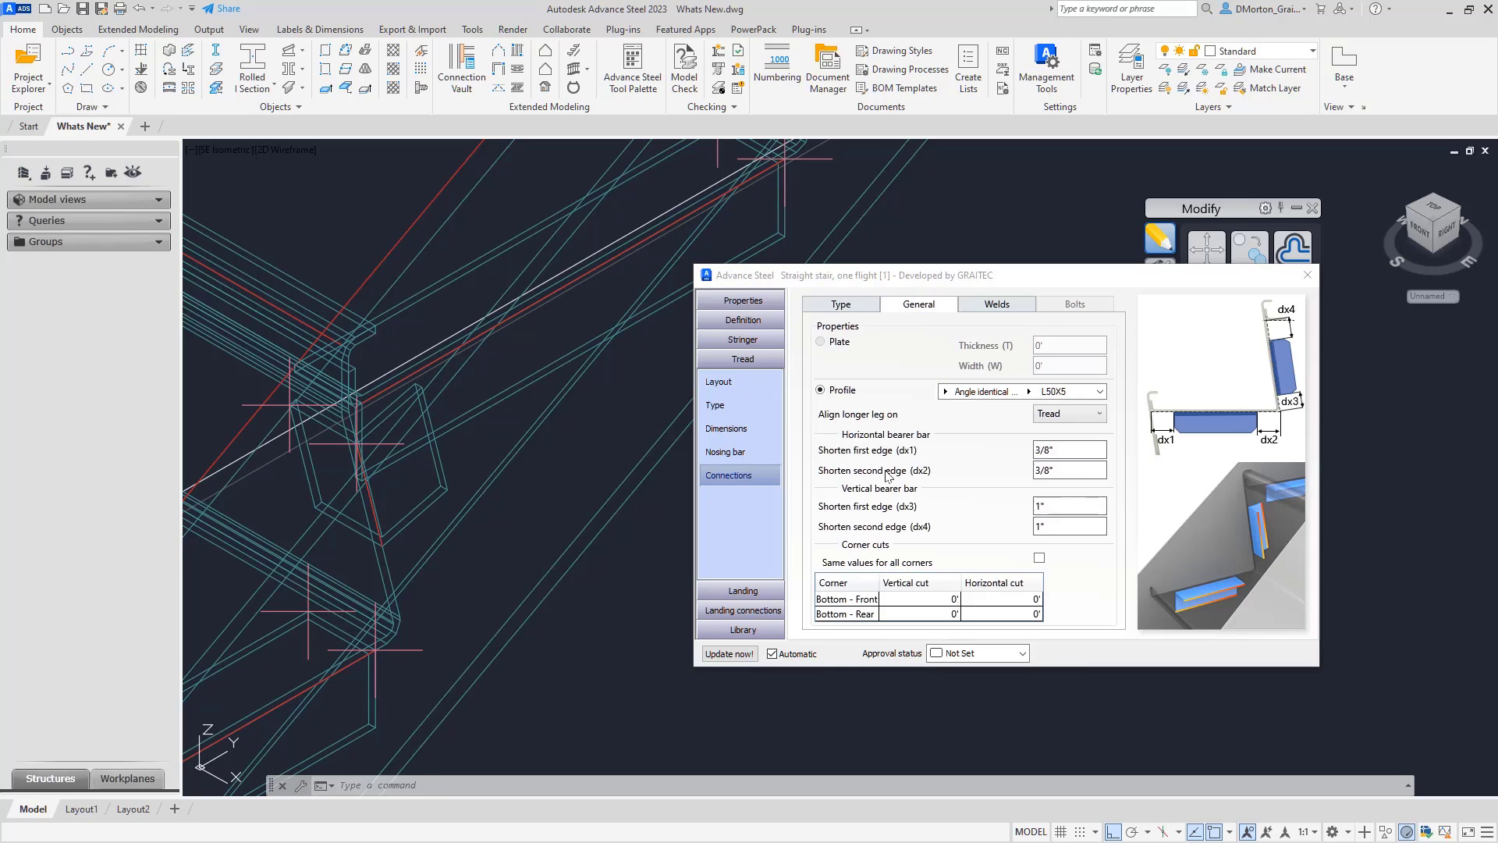
click(943, 394)
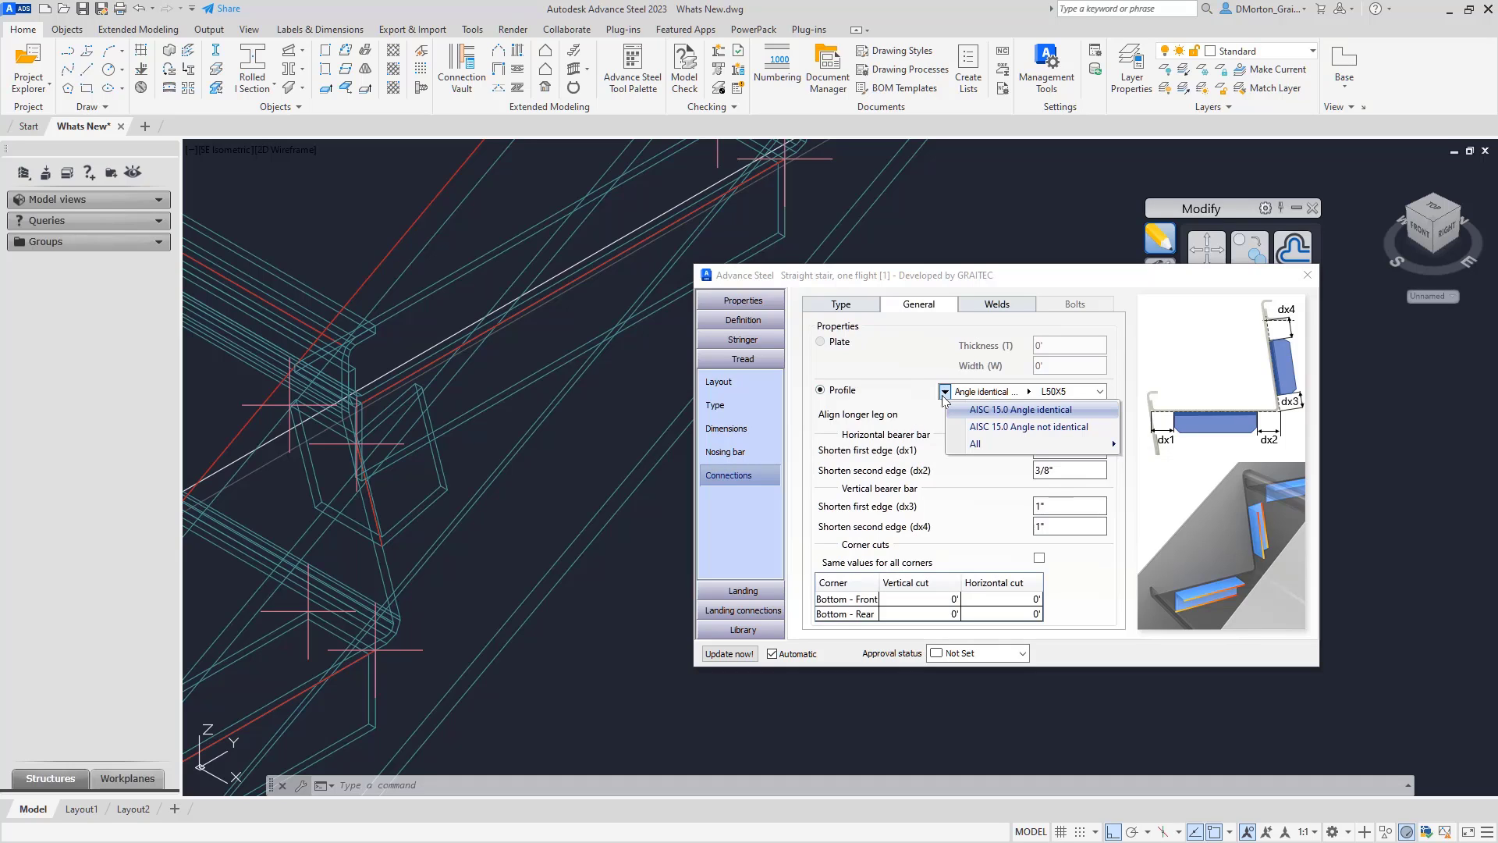
mouse_move(967, 451)
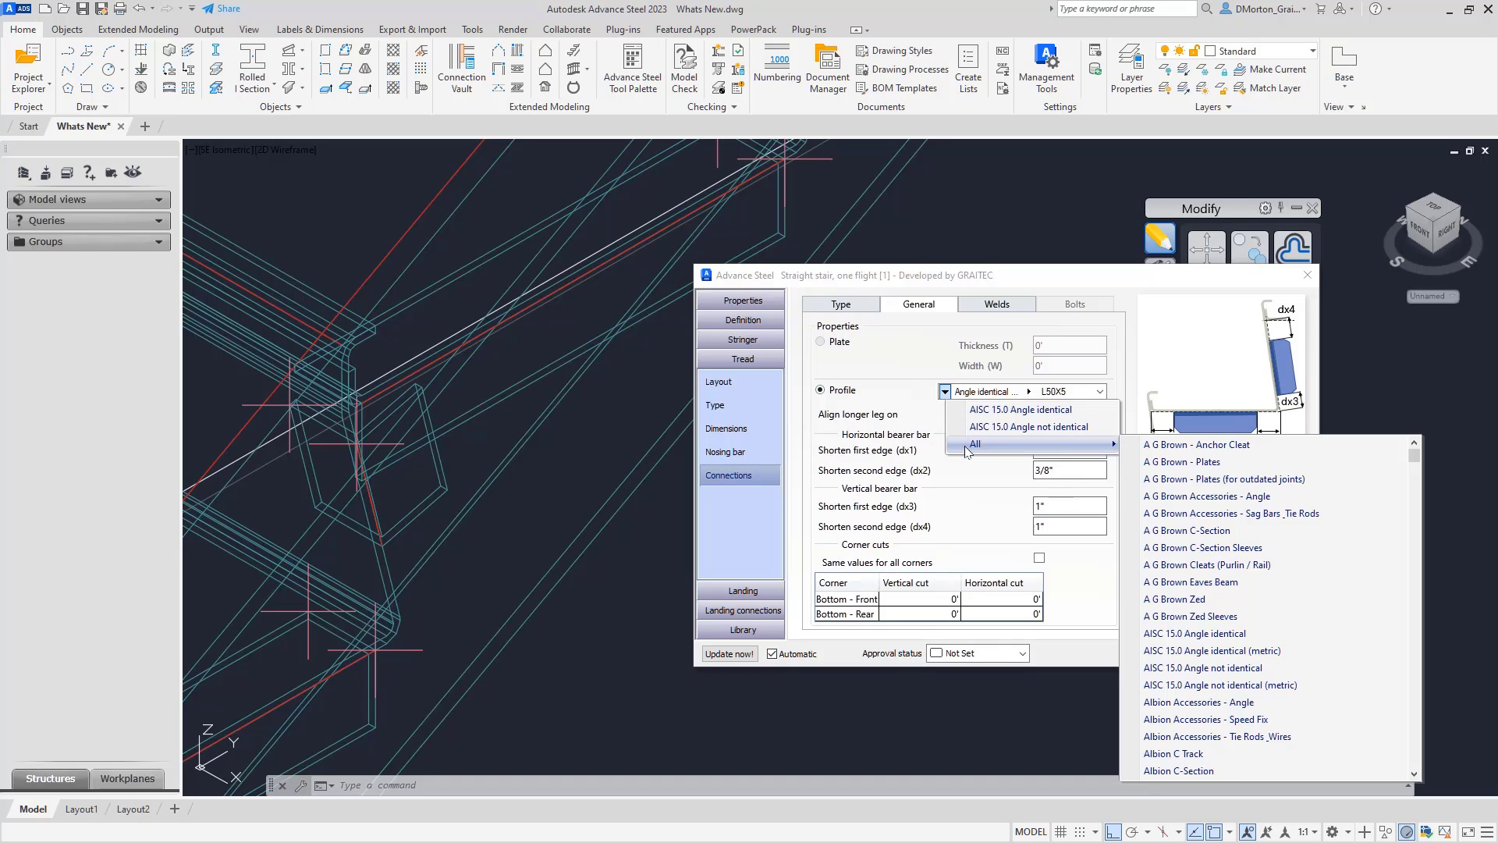
click(892, 415)
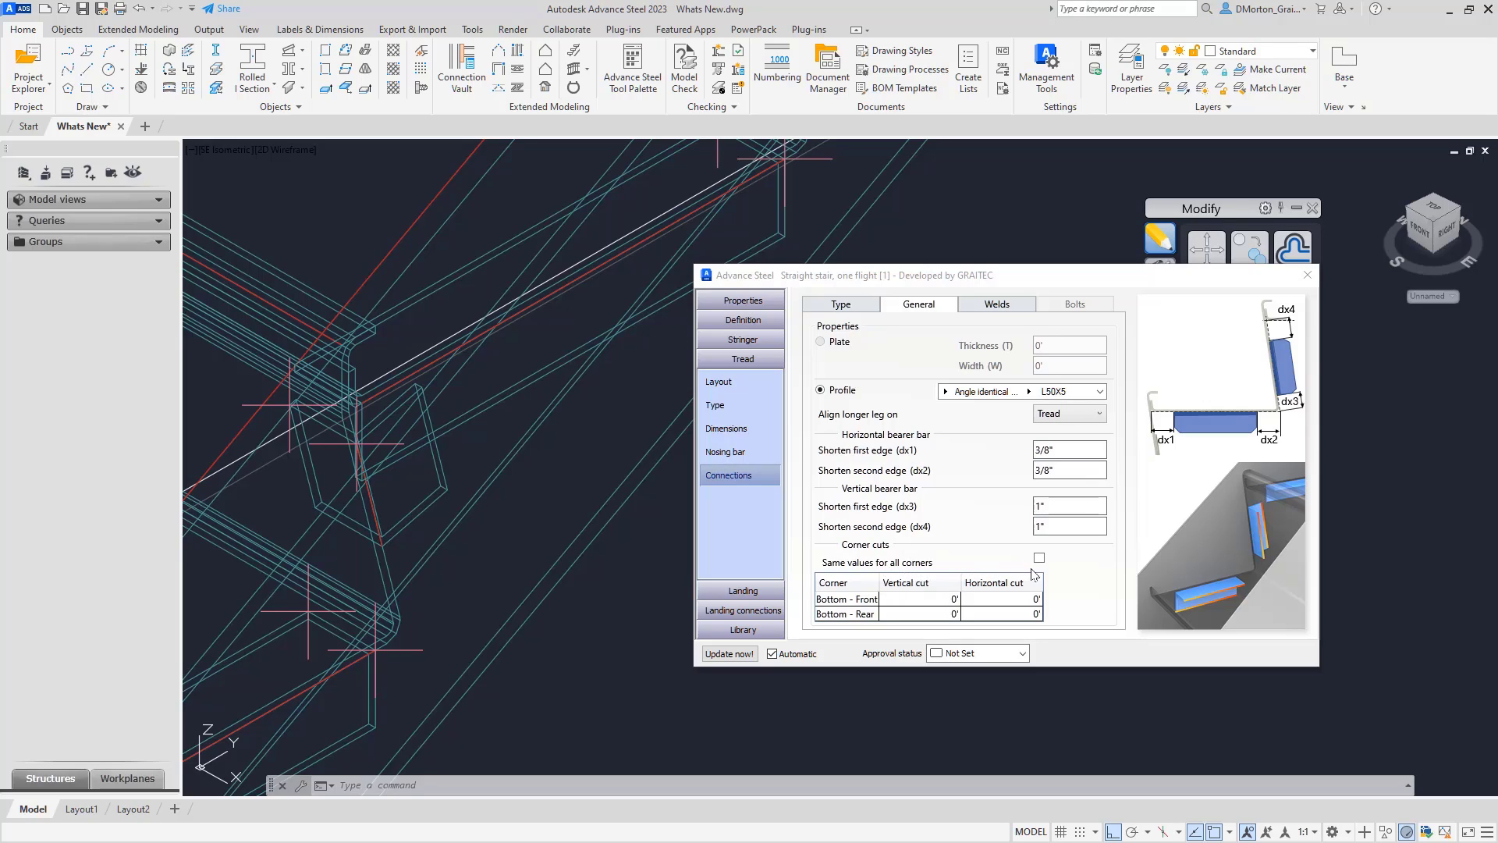
- Change the step mount type to the one-piece bent bearer that follows both tread and riser
click(841, 306)
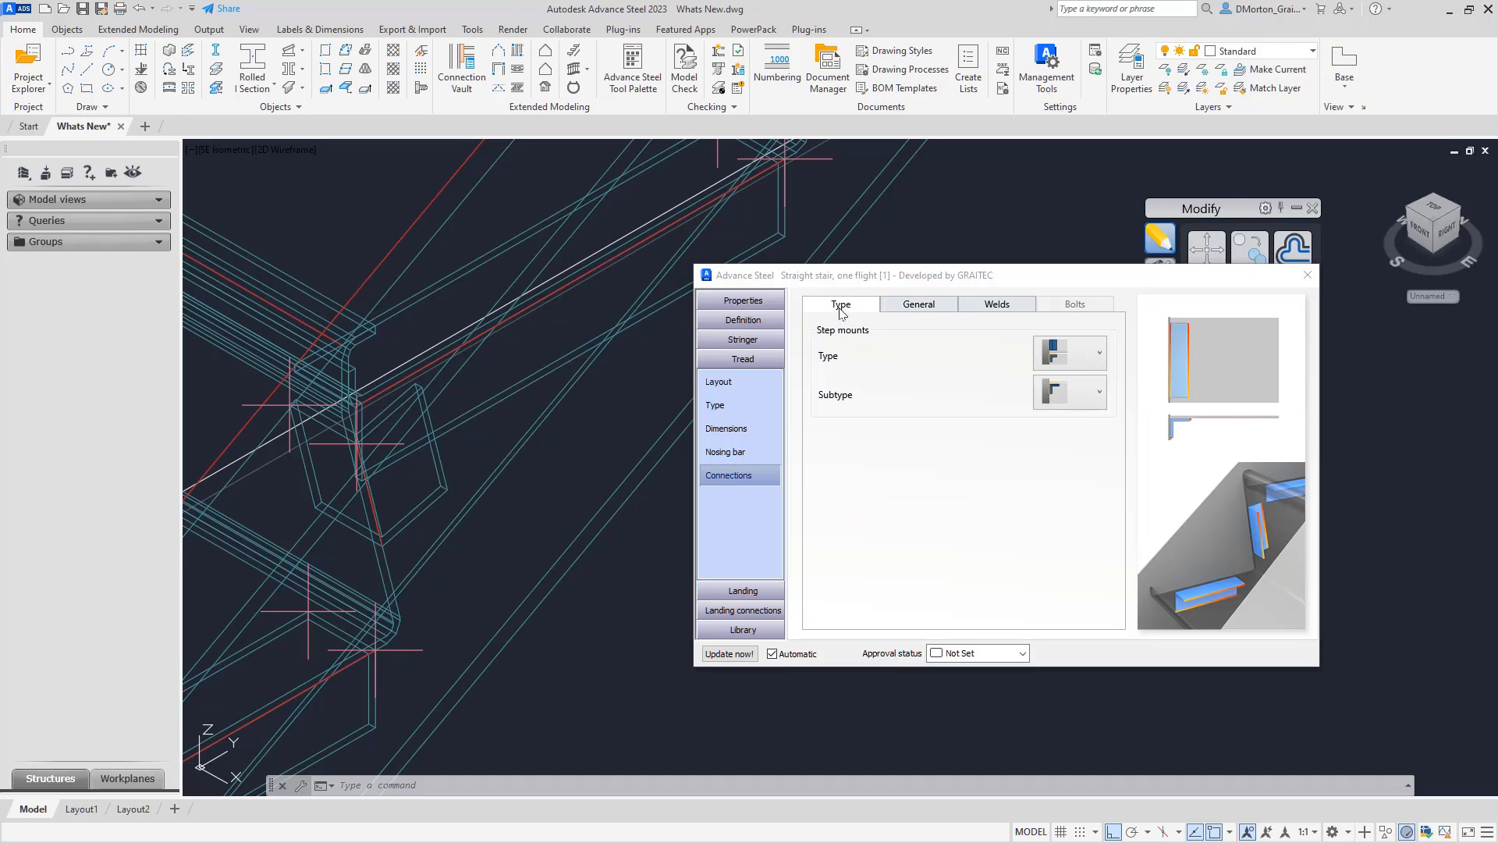
click(1091, 357)
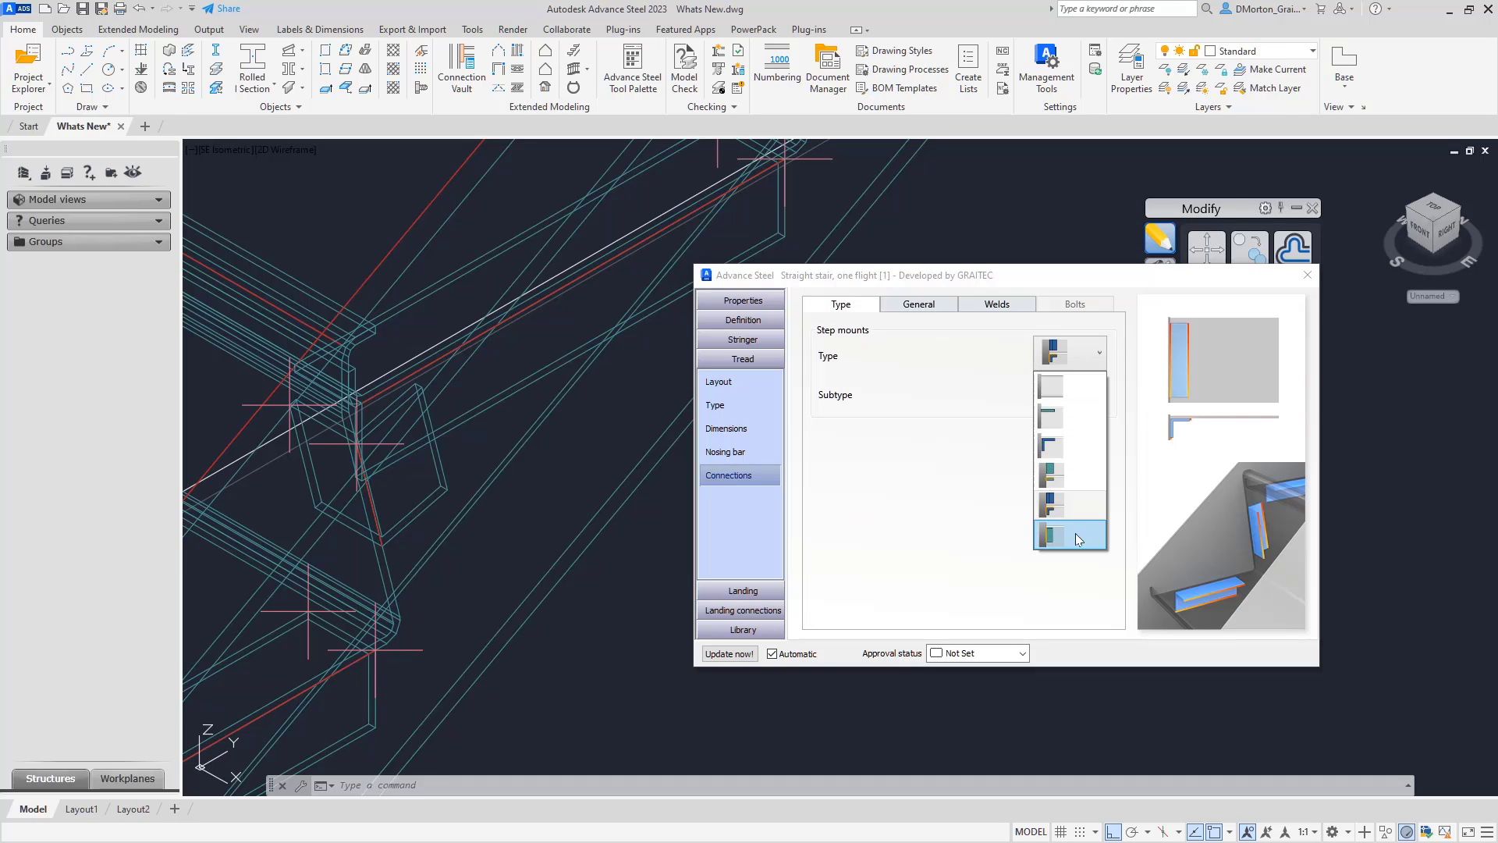
click(964, 546)
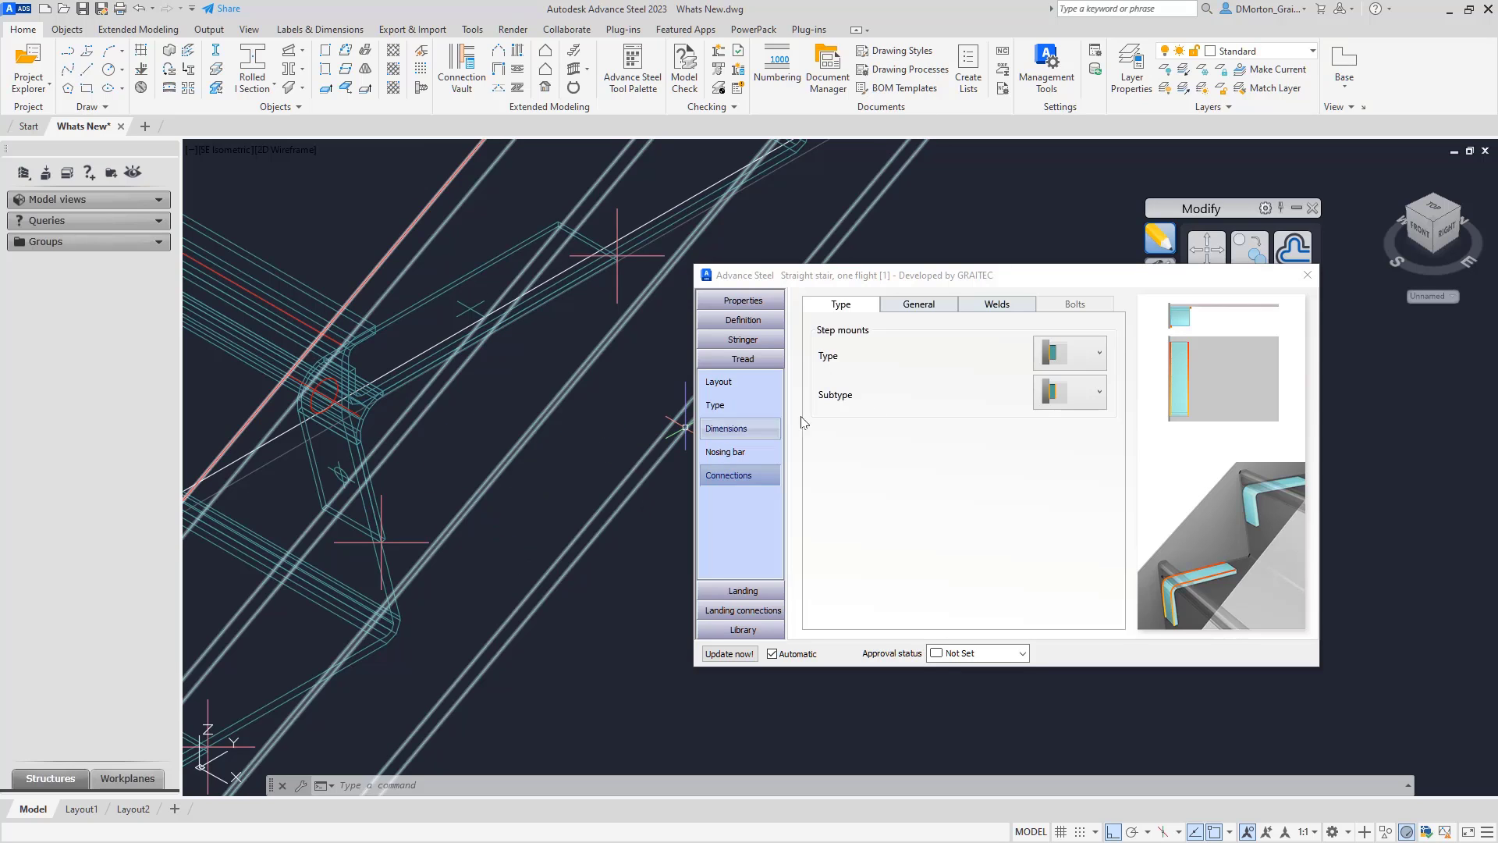
- Enable Bearer nose set down in the general properties of the bent plate bearers
click(908, 309)
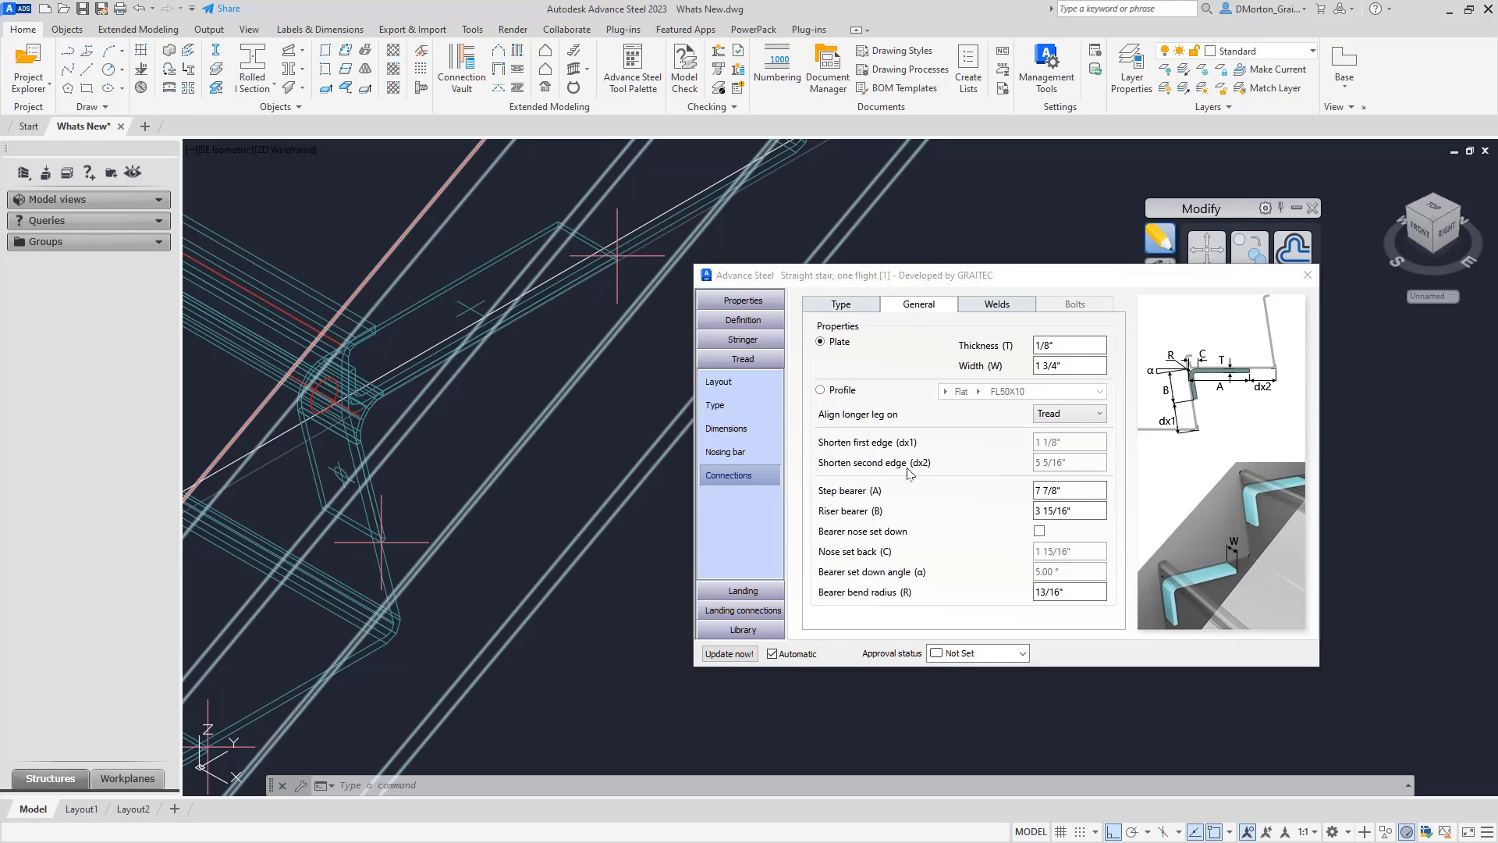
click(1043, 534)
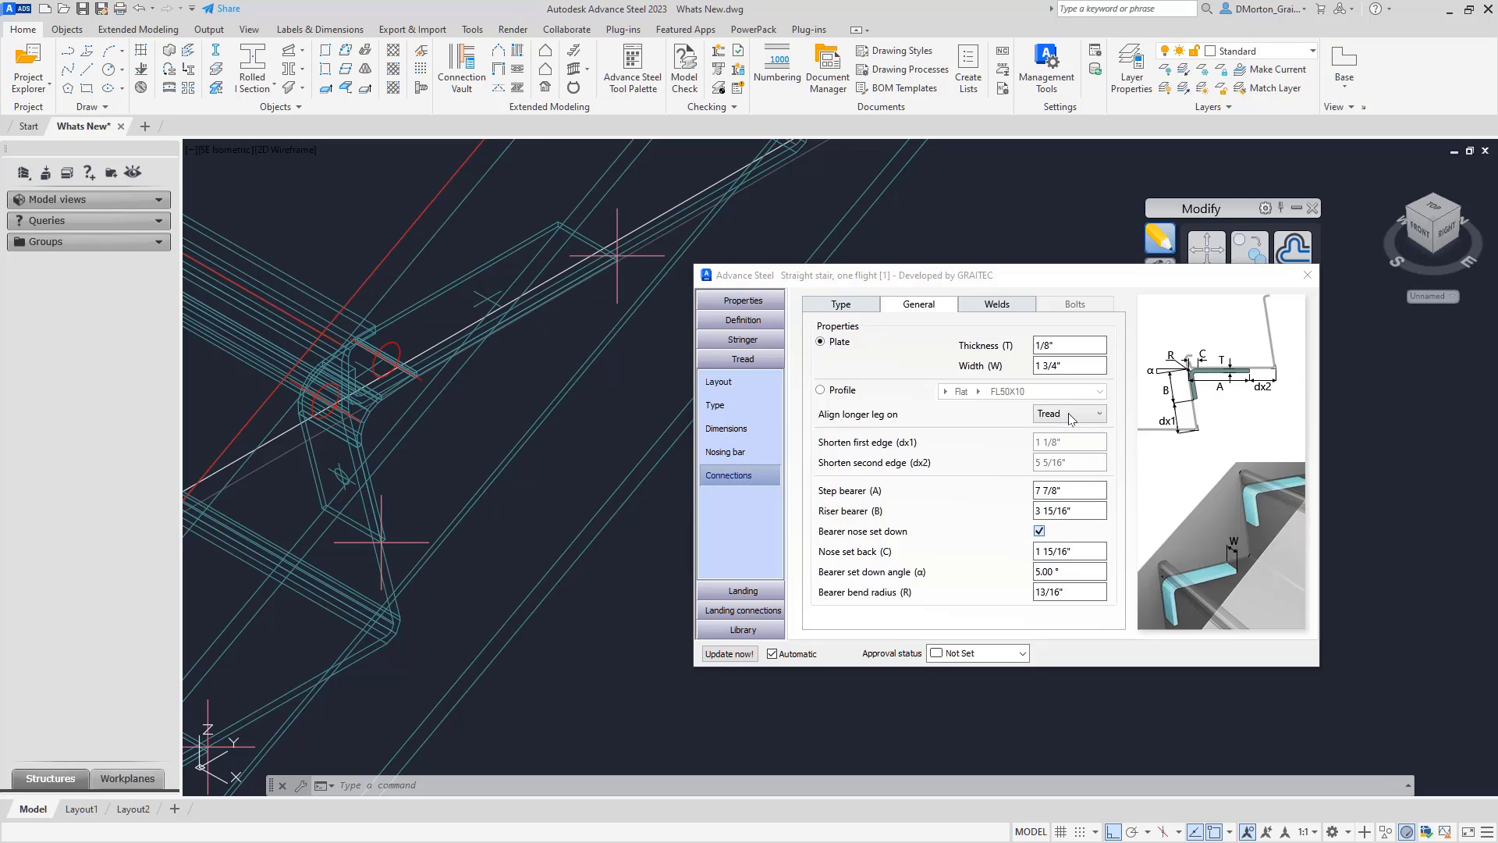
key(space)
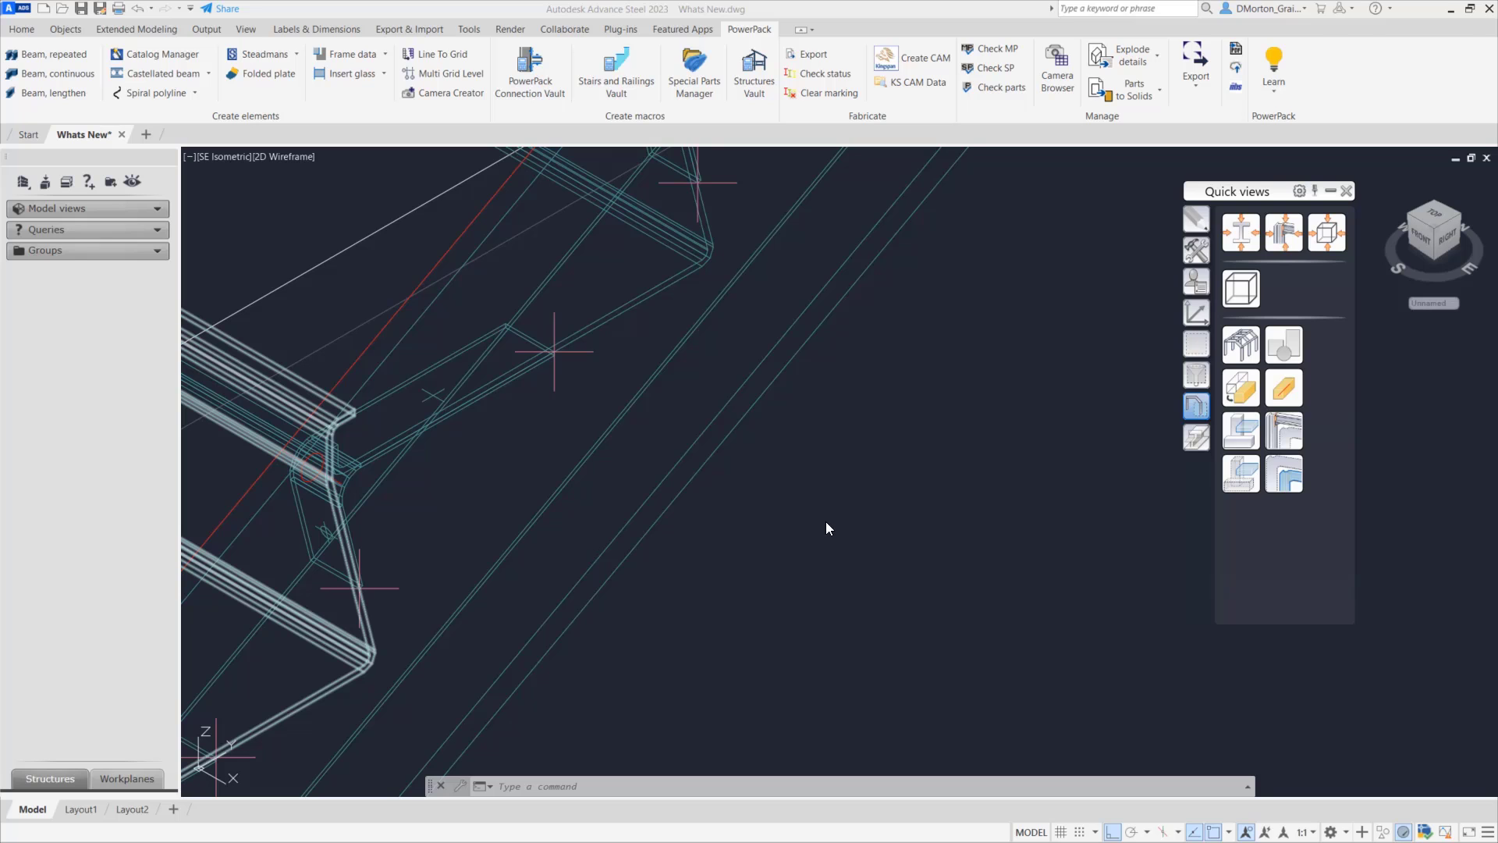
- Open the stair's joint properties from the top landing plate and show the landing cover features for all landings
scroll(819, 511, down, 5)
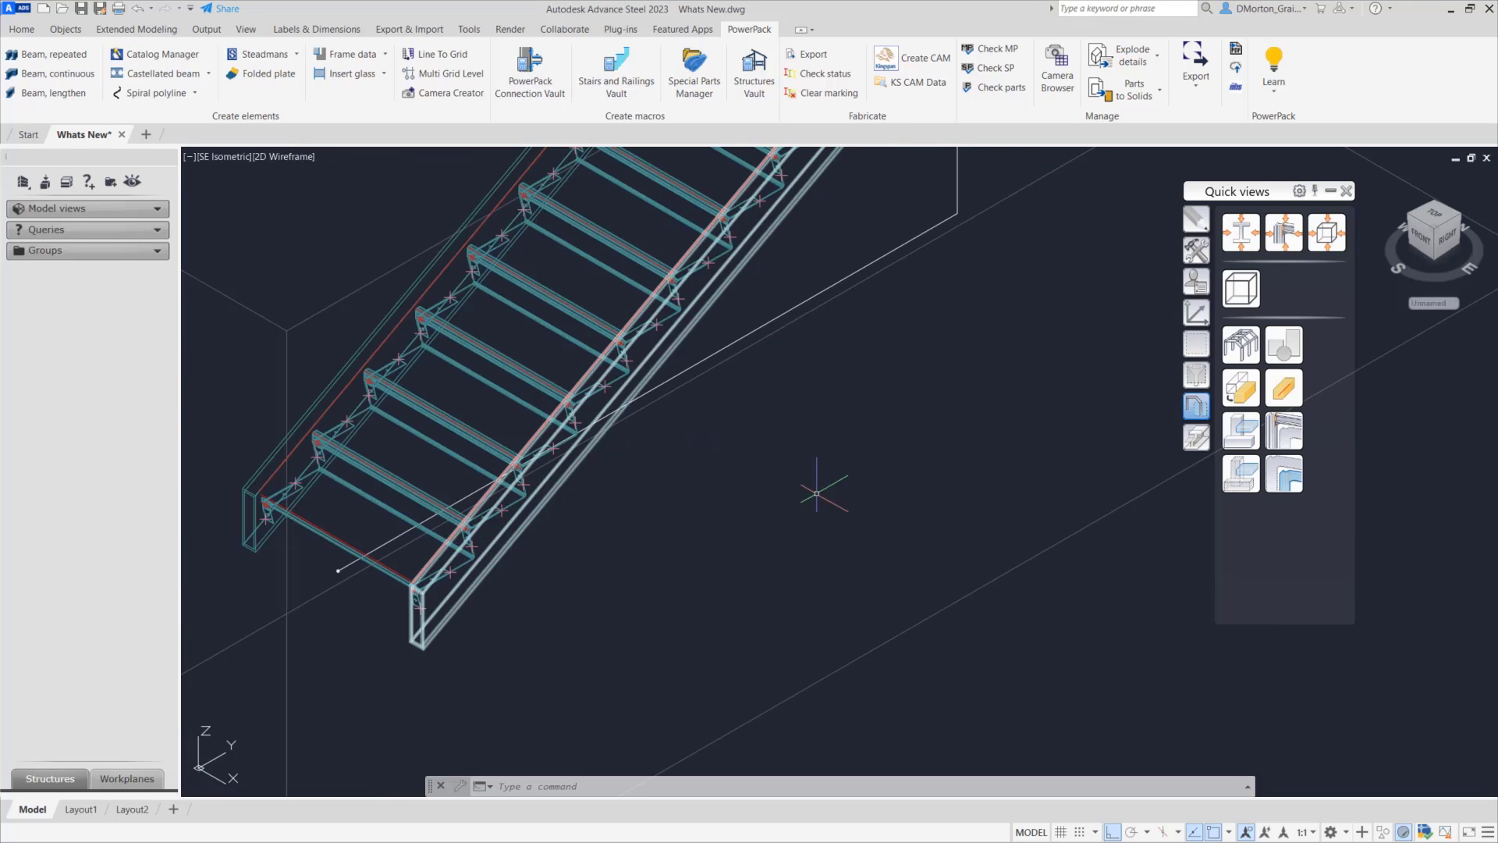
scroll(803, 515, down, 2)
scroll(687, 328, up, 2)
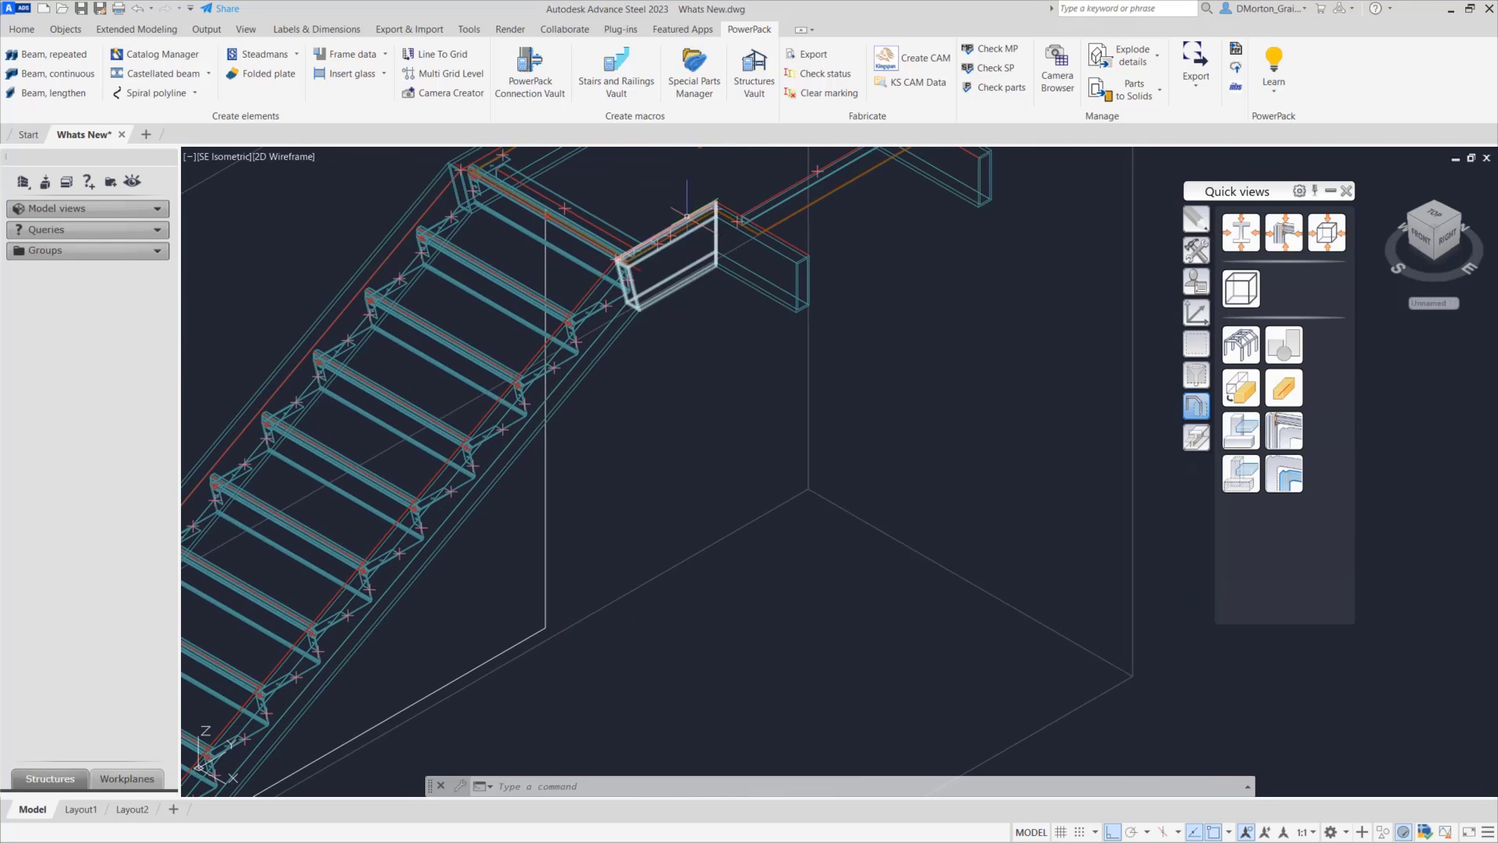
scroll(633, 243, up, 5)
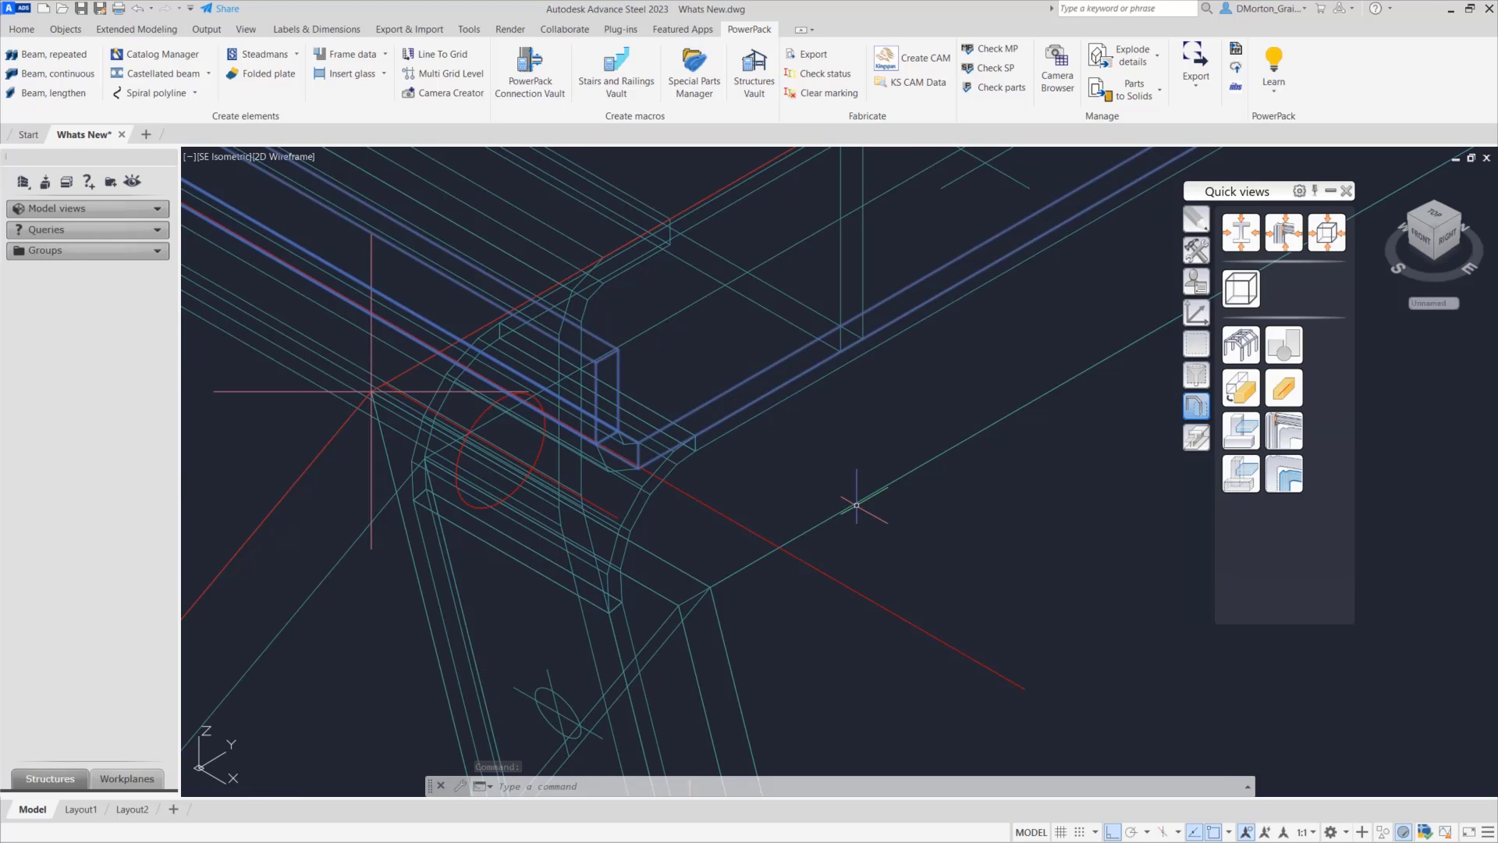
right_click(910, 517)
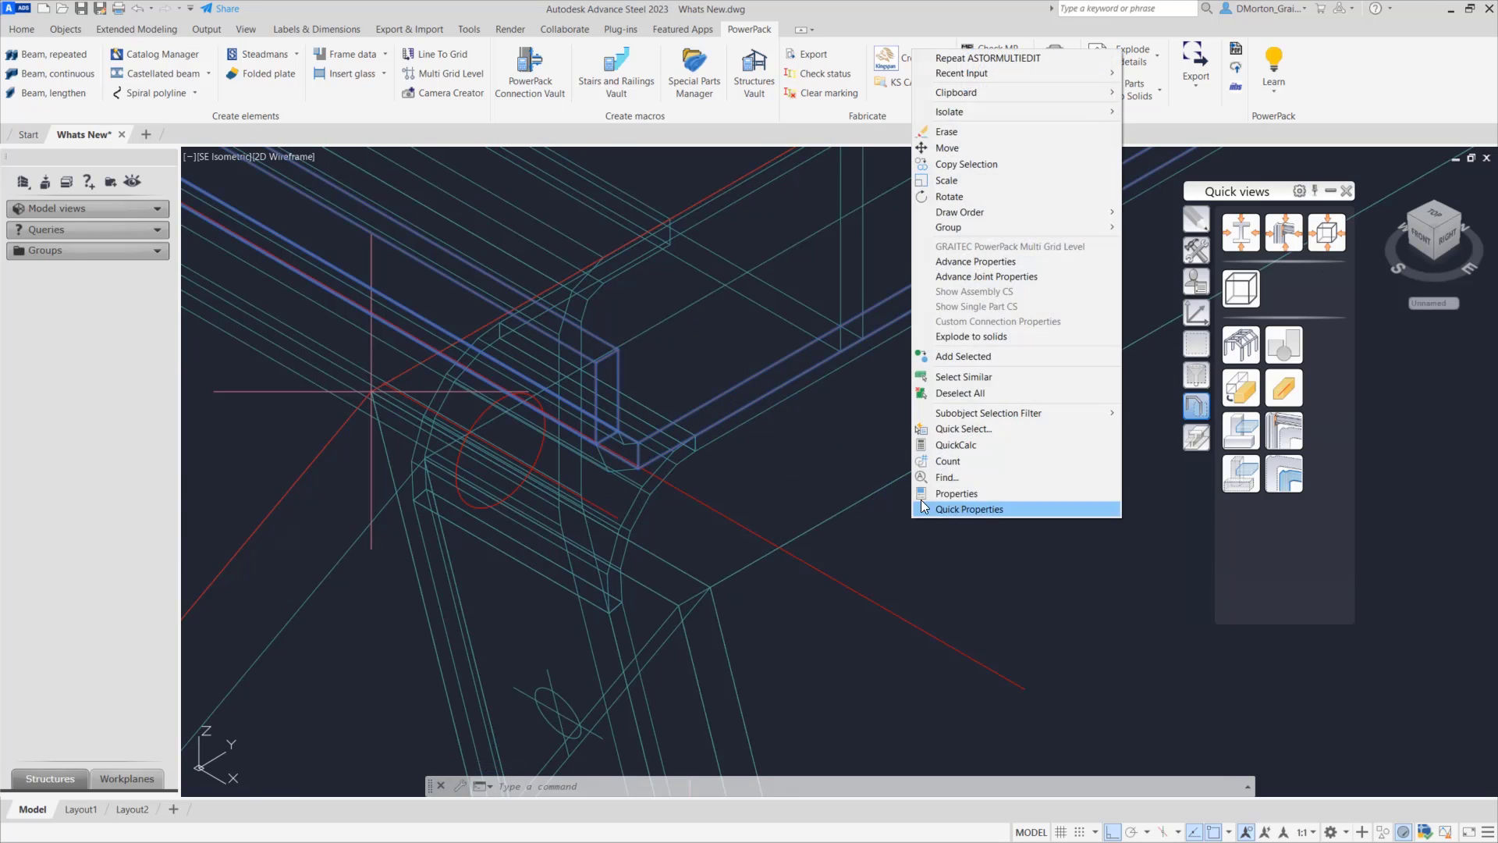
click(1011, 276)
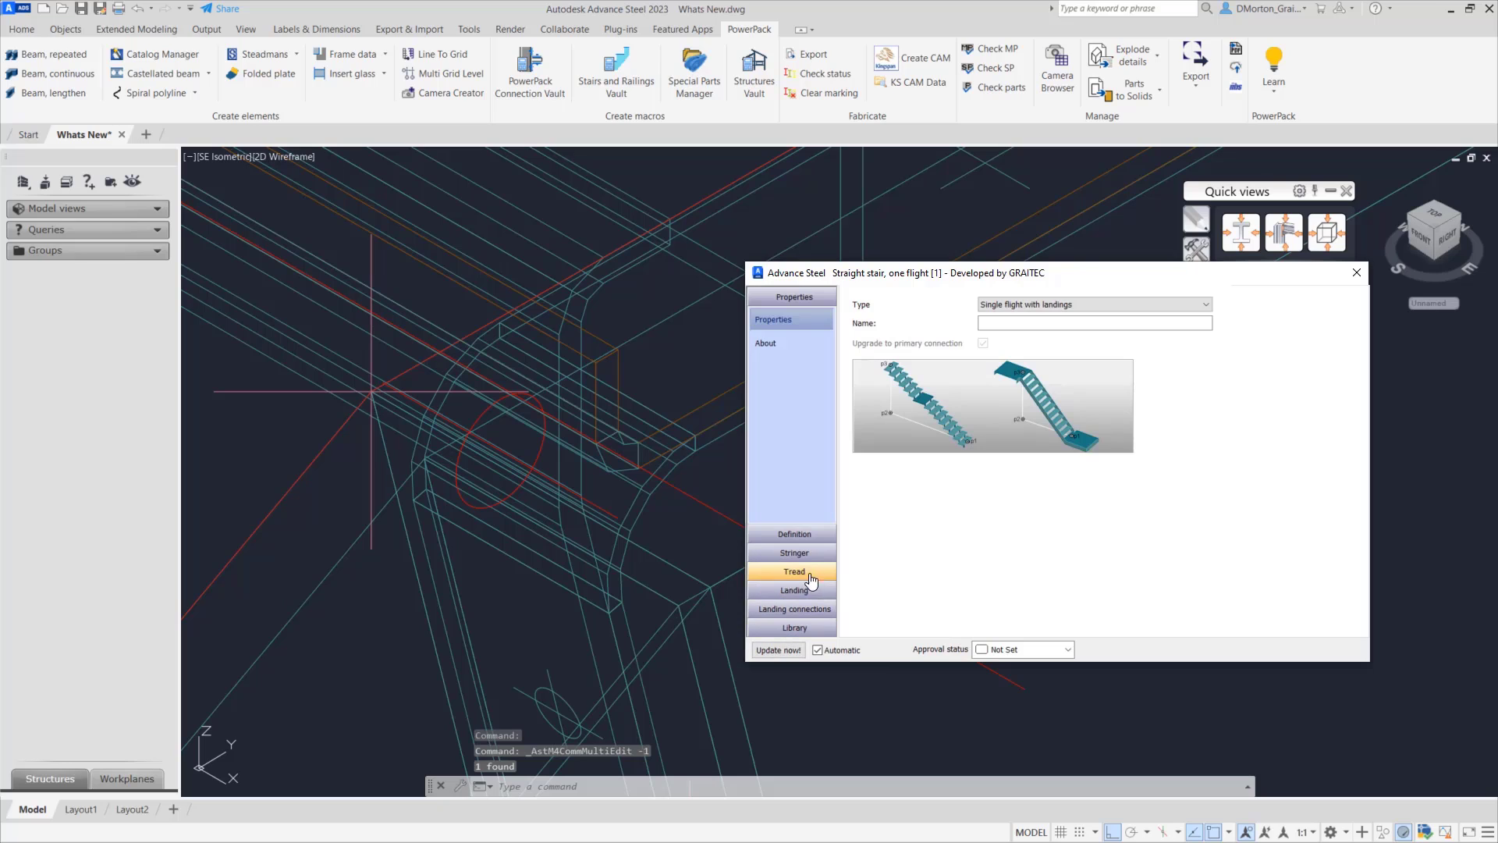
click(810, 590)
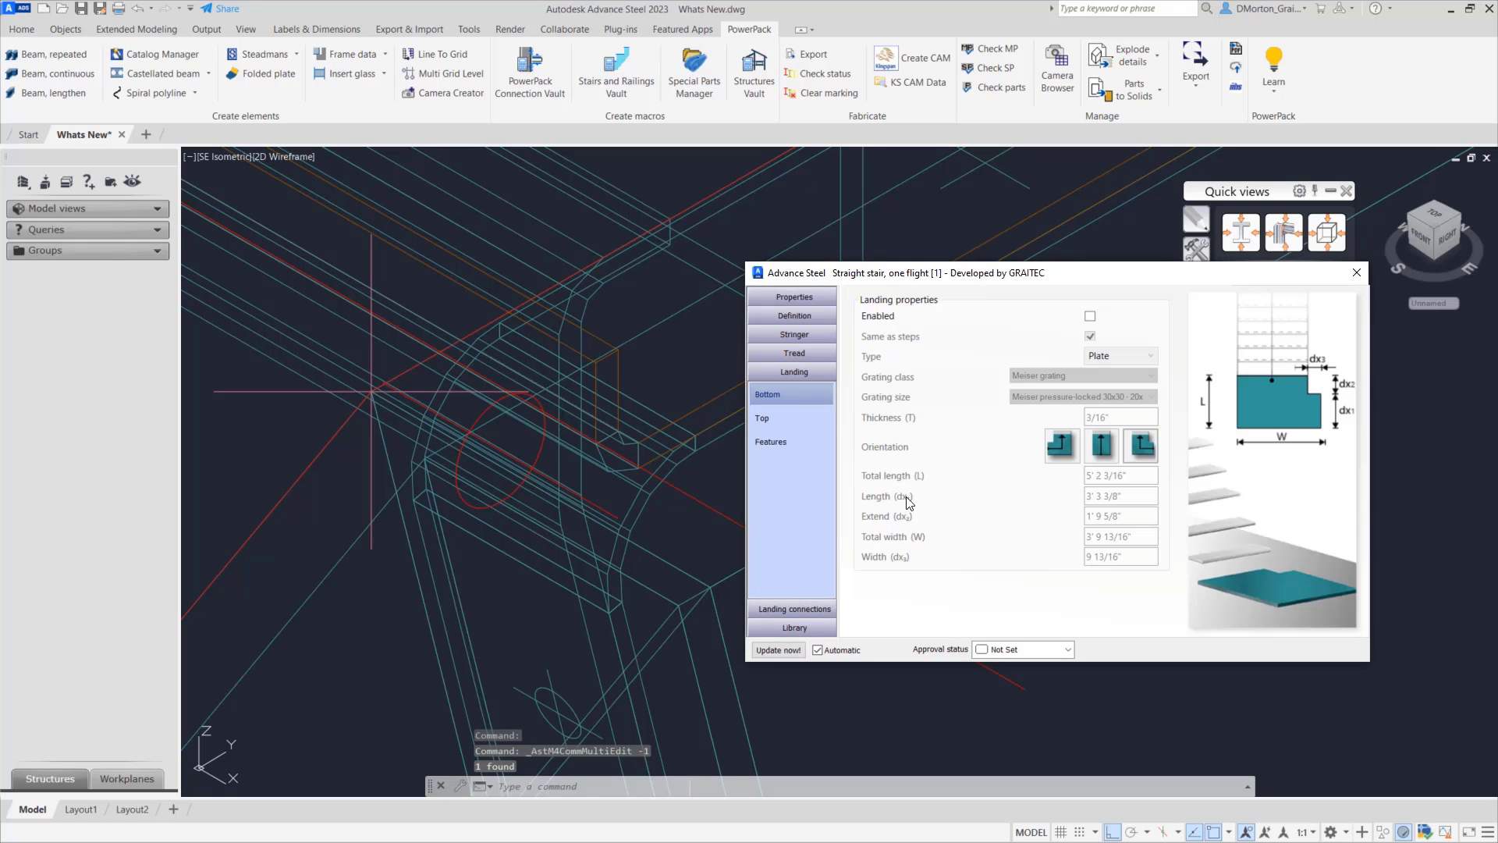
click(779, 442)
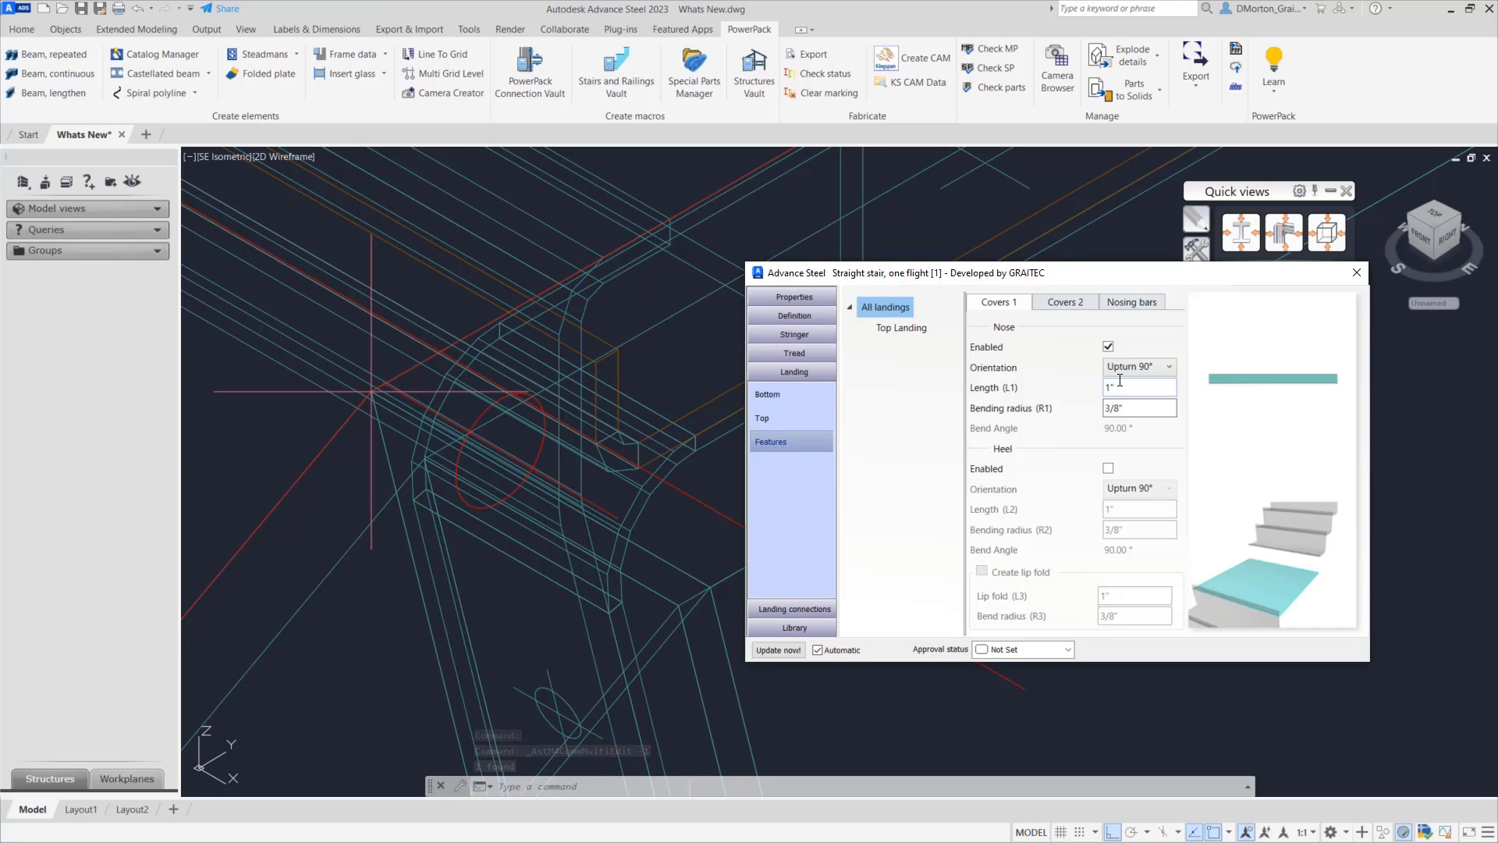
- Turn the landing nose fold off and back on, and set its orientation to Upturn angled to tread
click(1108, 345)
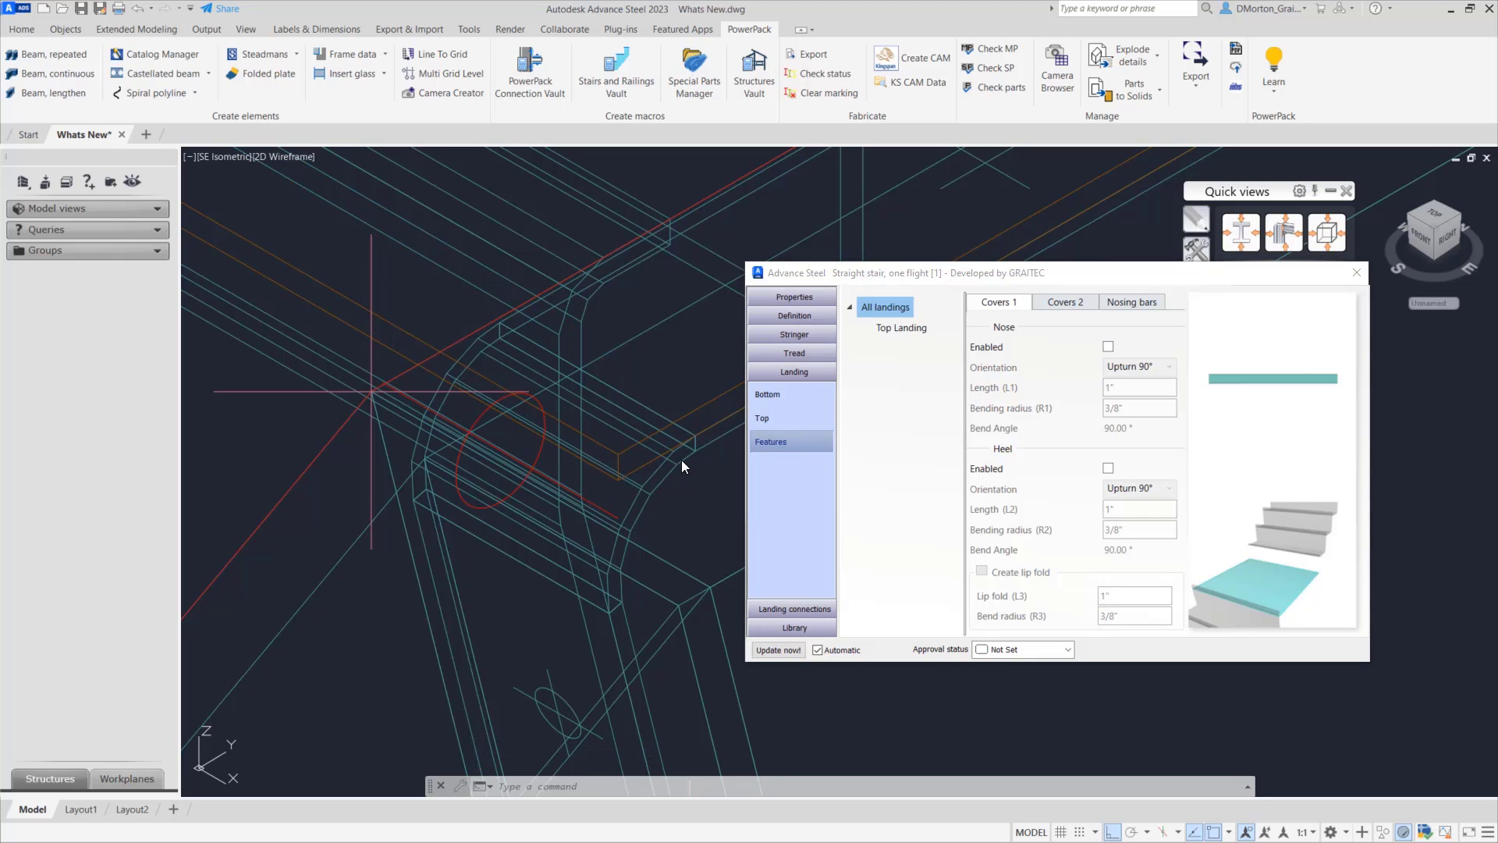
key(space)
click(1167, 365)
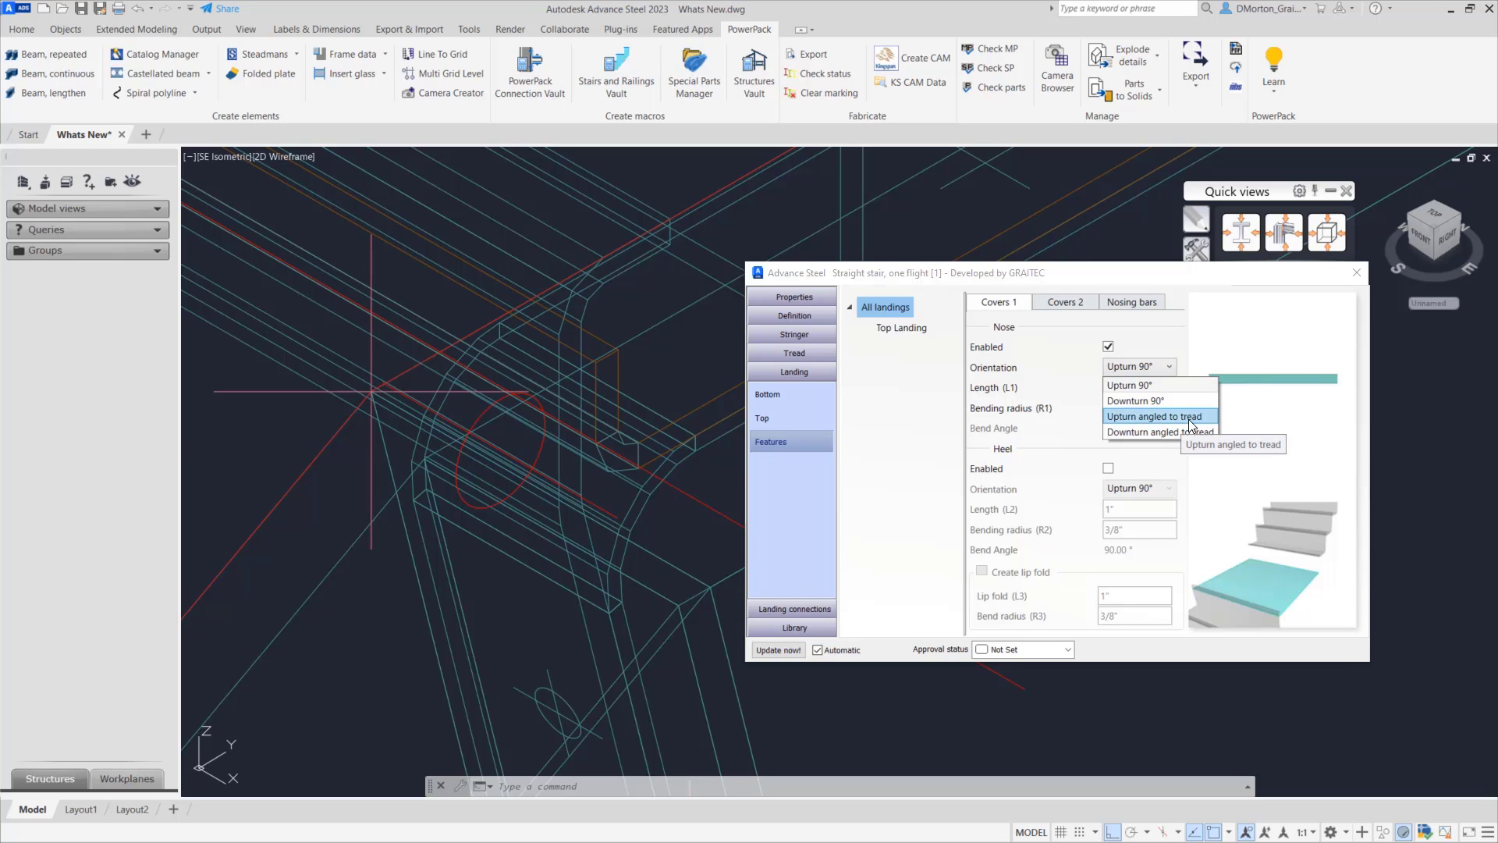
key(Escape)
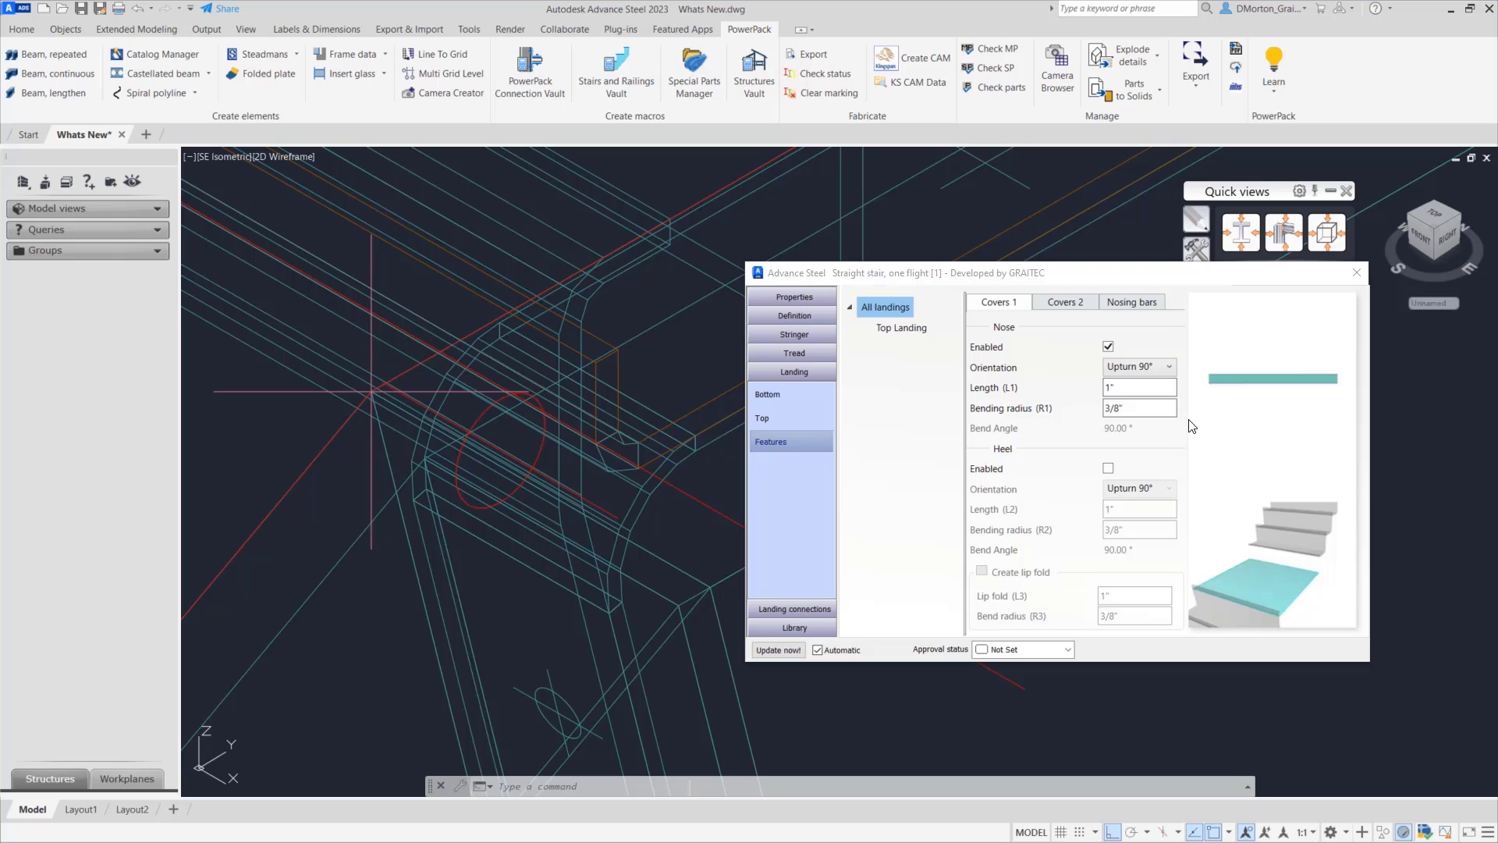
key(Down)
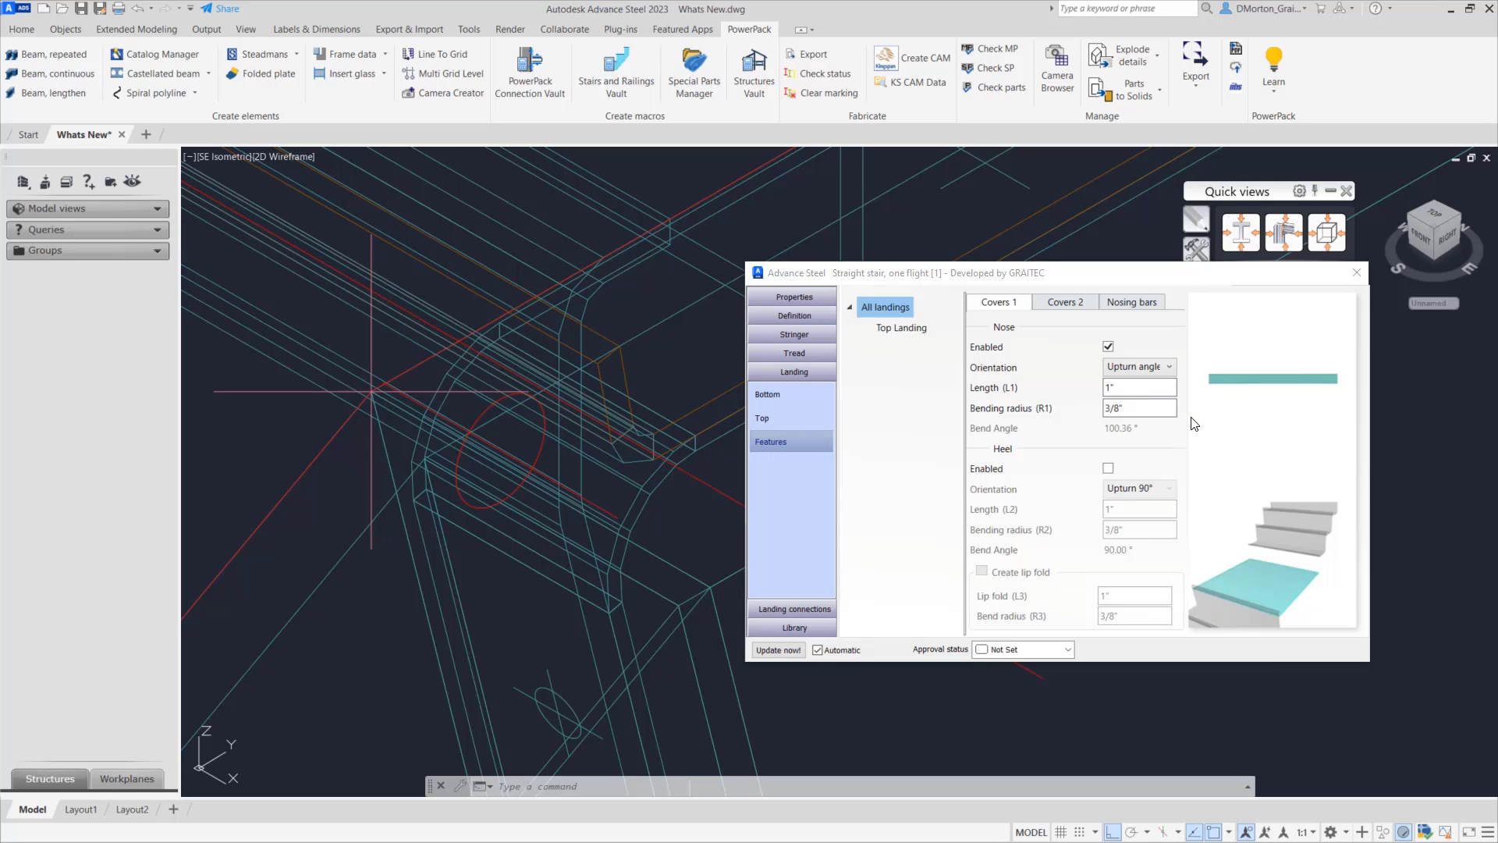
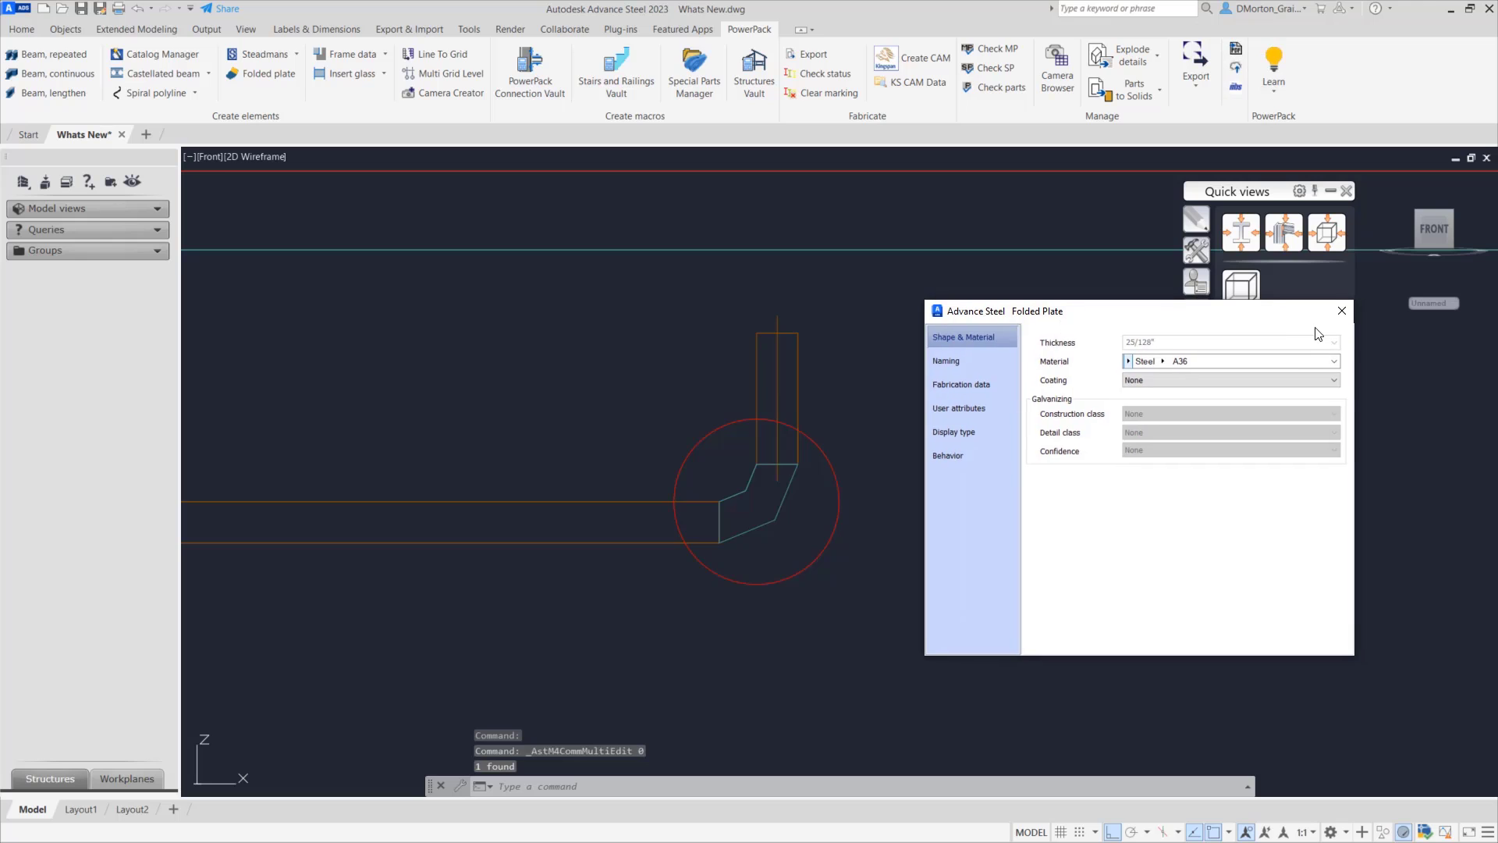
- Close the folded plate properties, reopen the stair's joint properties from the landing plate, and show the features for all landings
click(1349, 312)
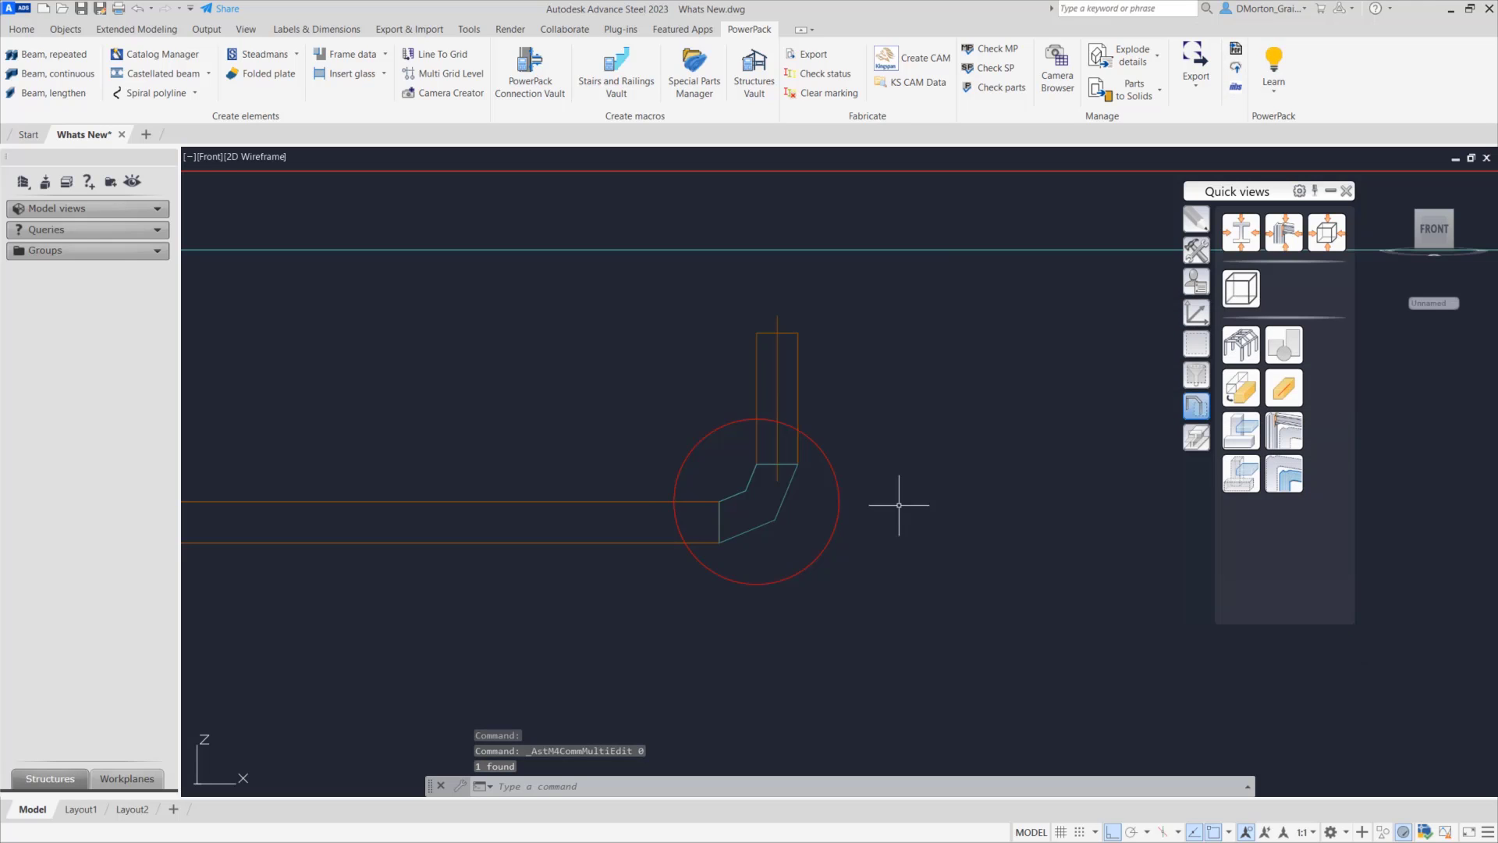
click(601, 540)
right_click(584, 585)
click(728, 348)
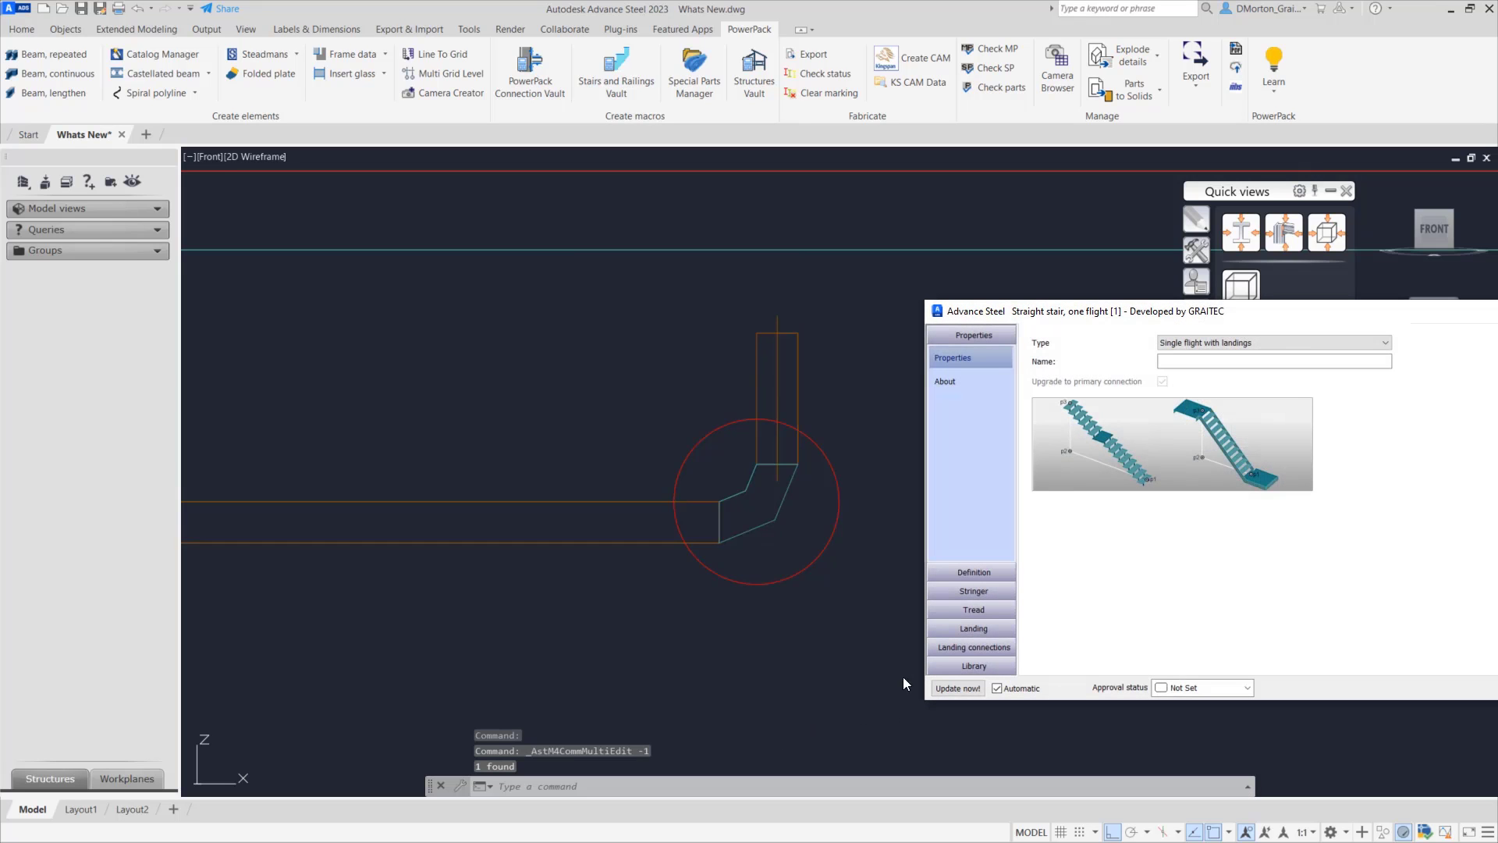
click(974, 628)
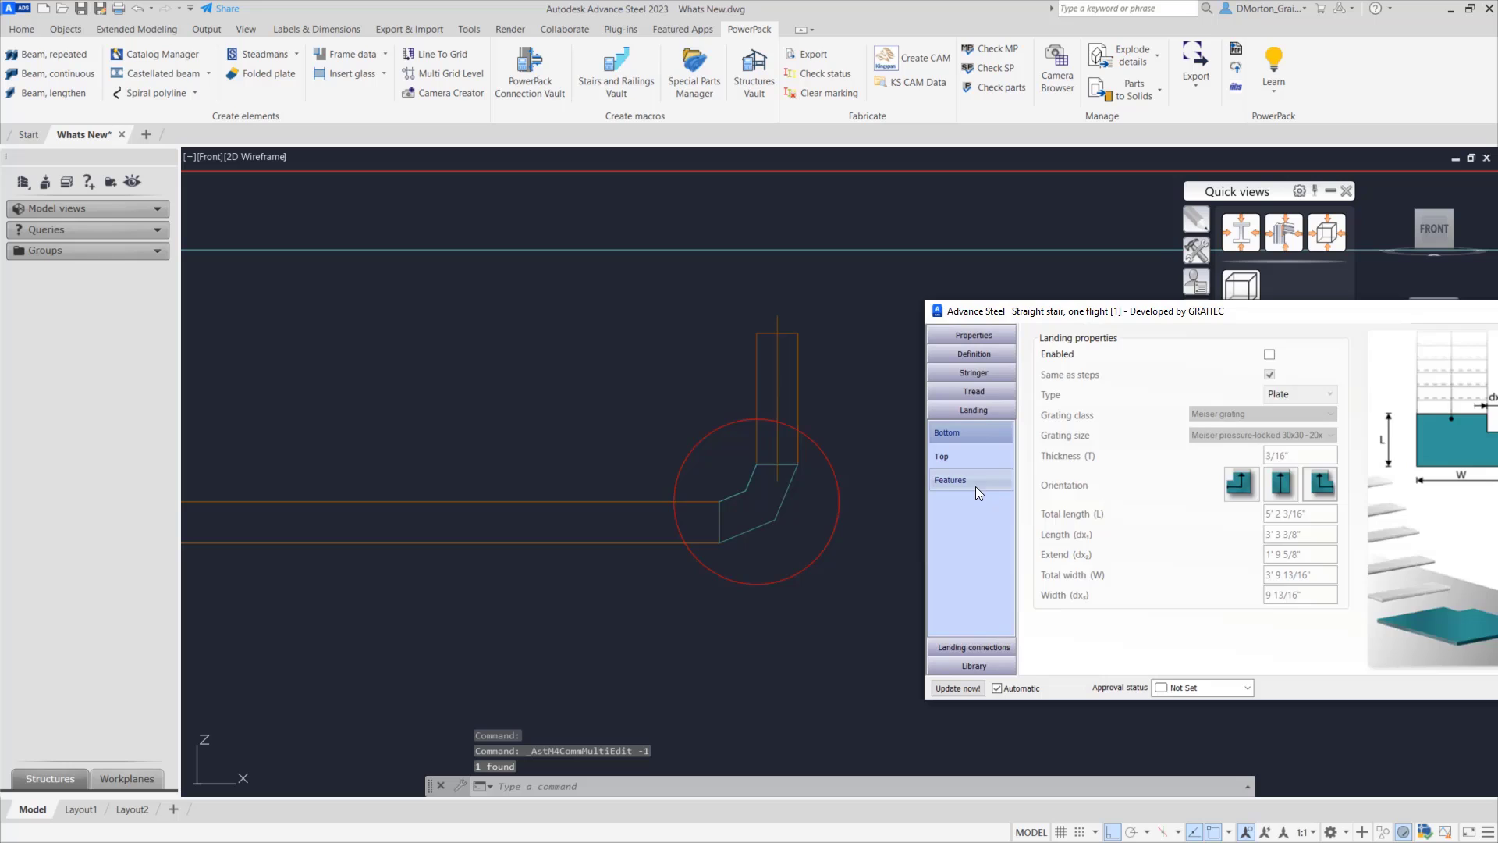
click(975, 485)
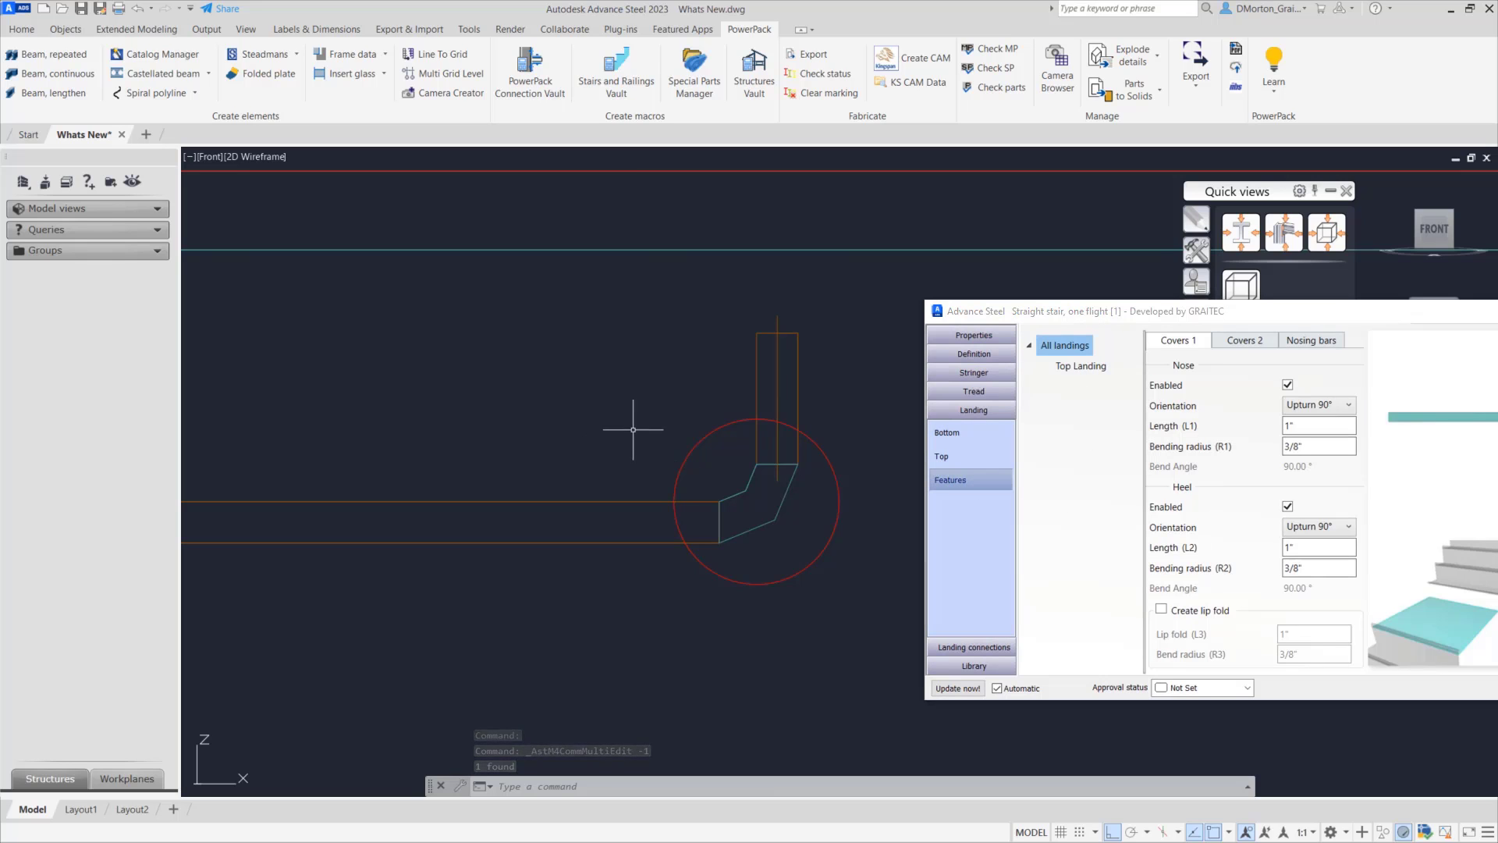
- Set the heel fold orientation of all landings to Upturn angled to tread
mouse_move(629, 428)
middle_down()
mouse_move(501, 406)
mouse_move(401, 465)
middle_up()
scroll(408, 480, down, 4)
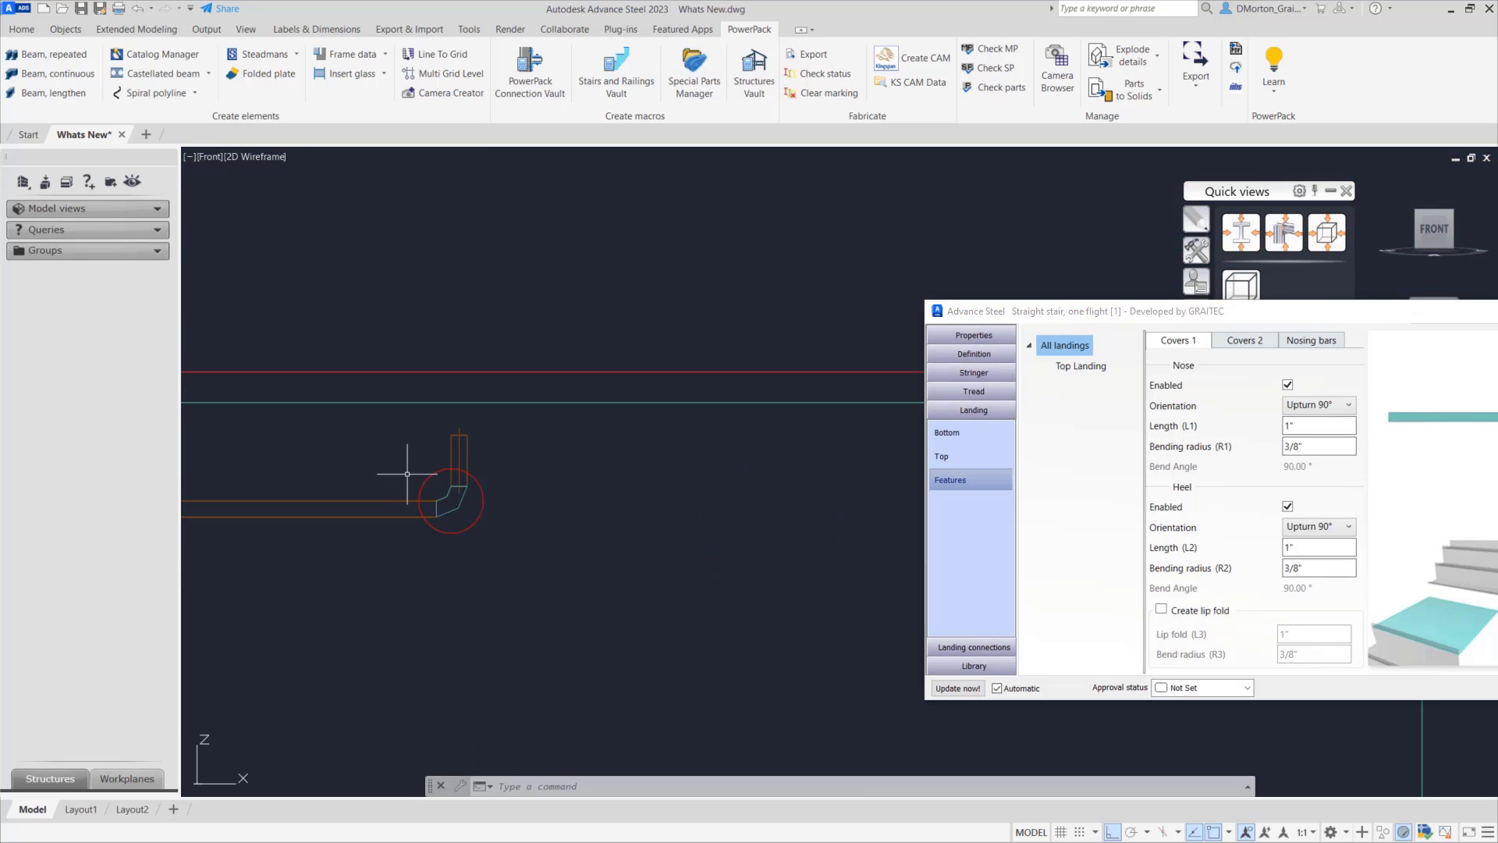
drag(1112, 324, 821, 255)
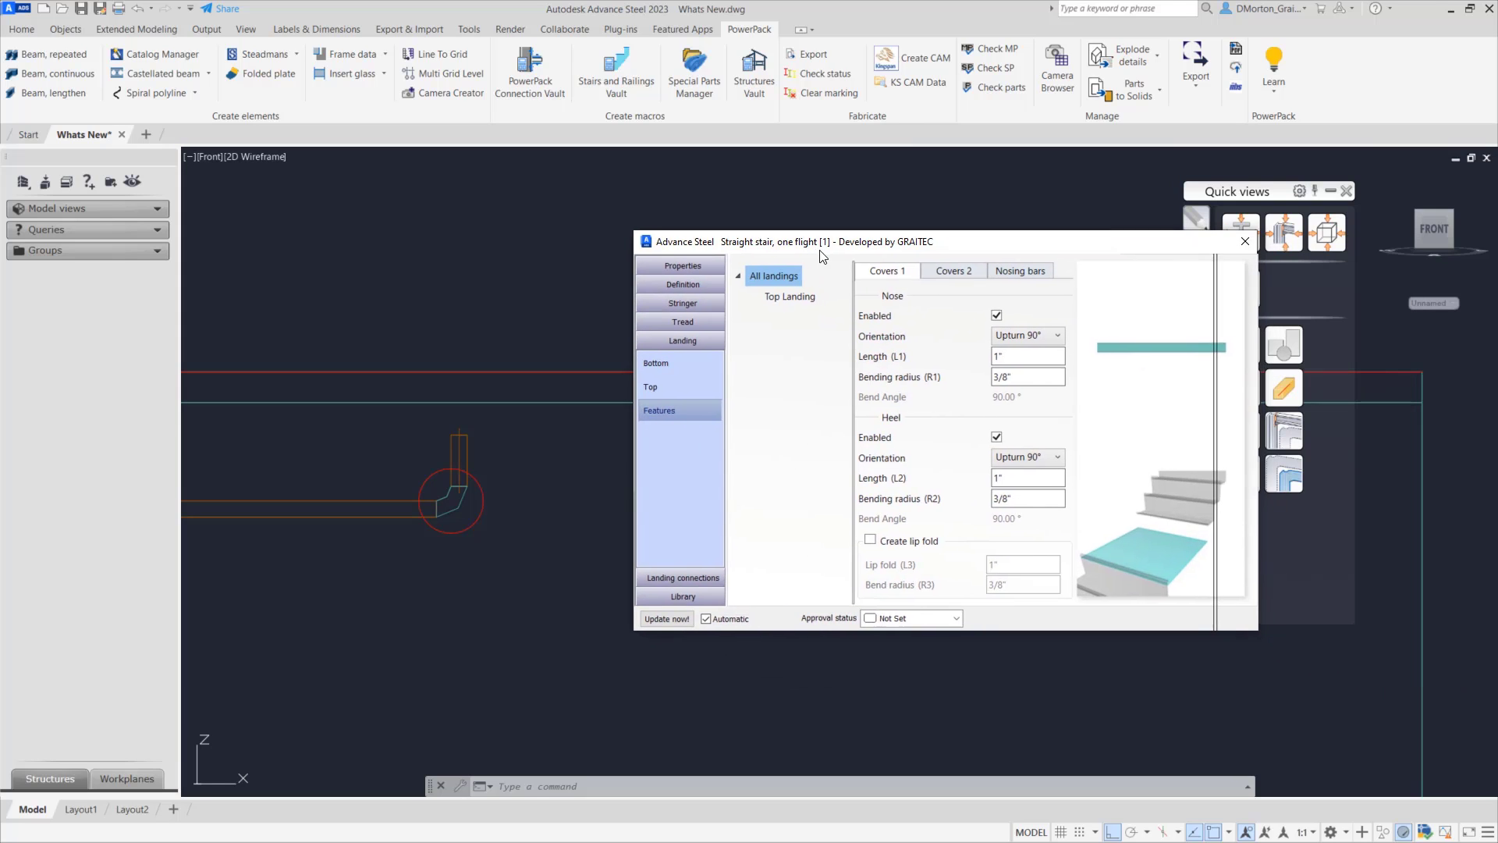
click(1032, 457)
click(1027, 471)
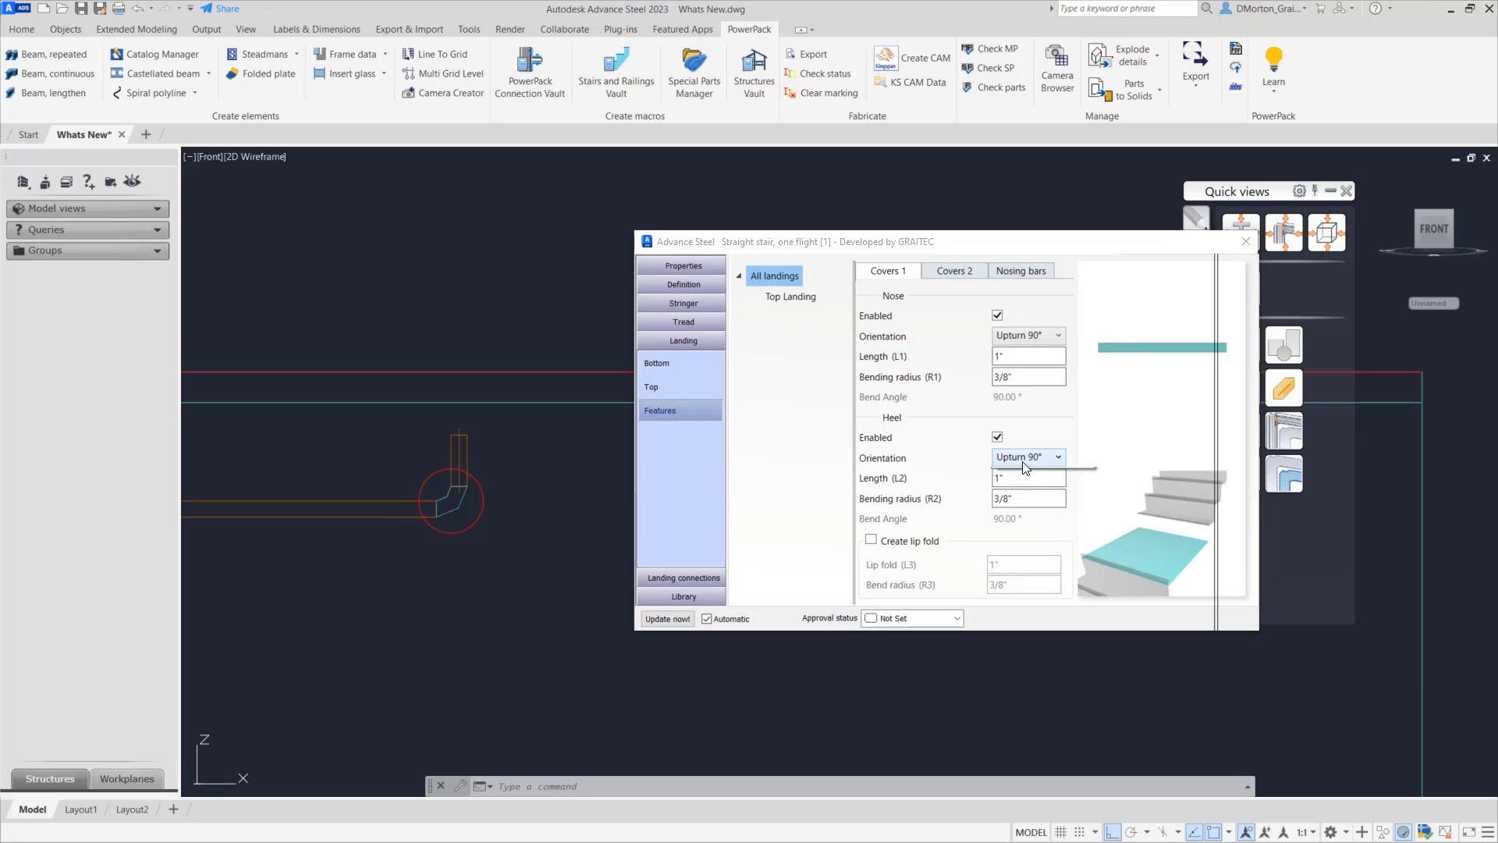
click(1029, 460)
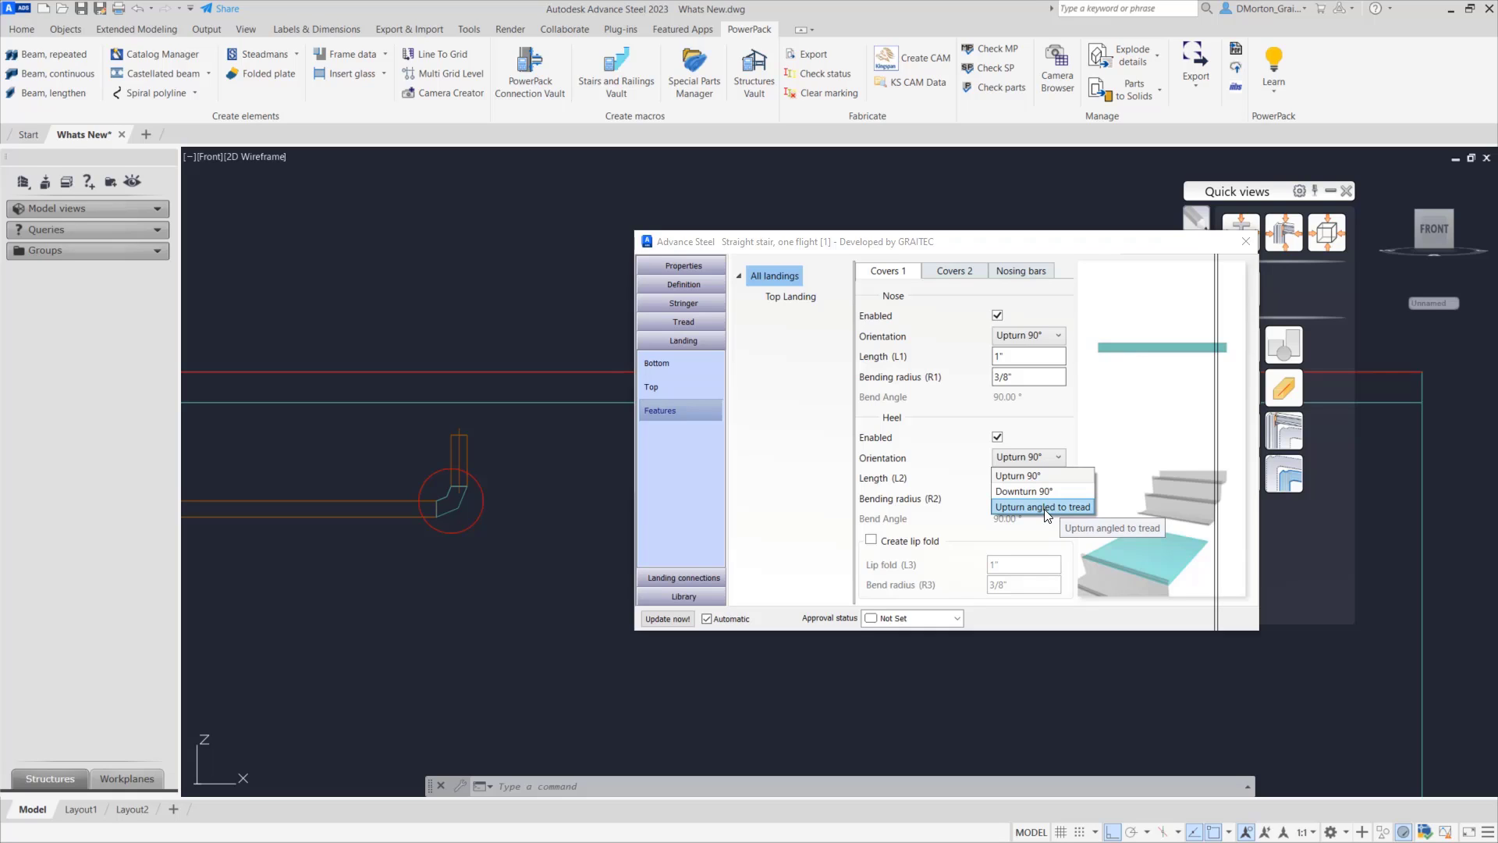
key(Escape)
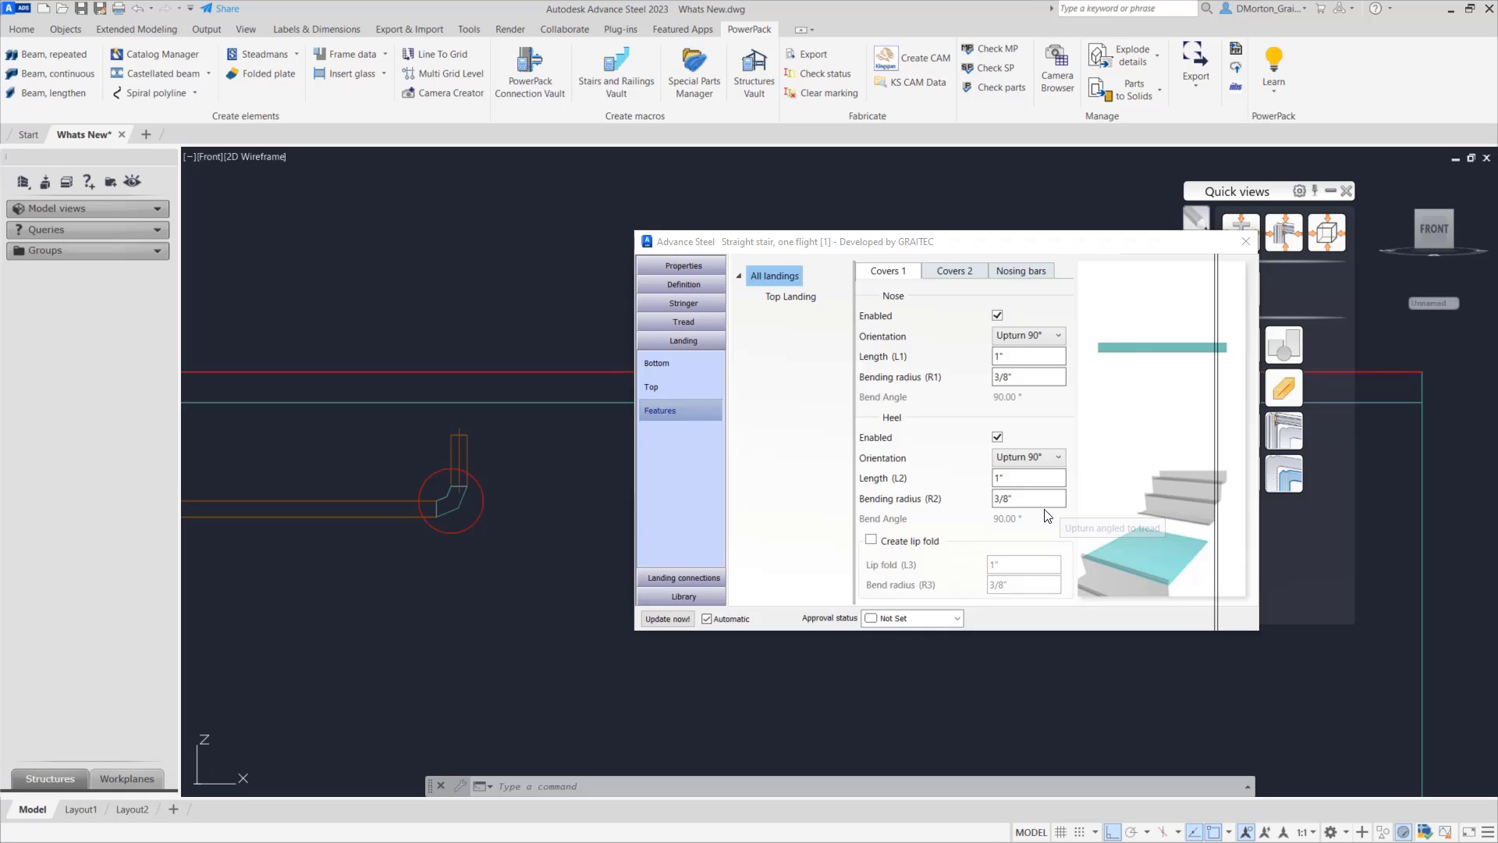
scroll(575, 617, down, 3)
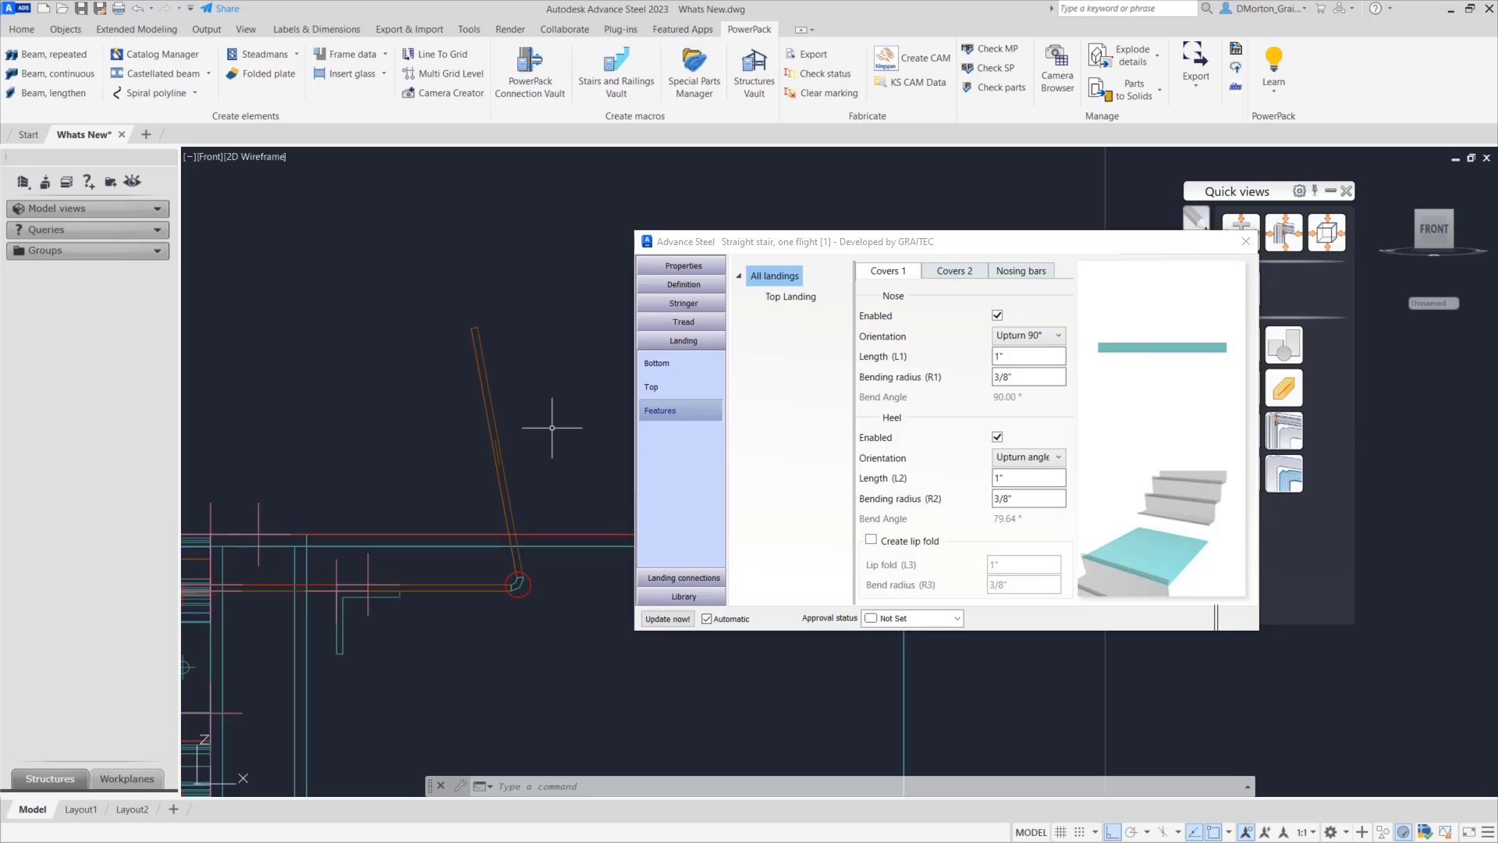
- Create a lip fold on the heel of all landings and inspect the new bend
key(Tab)
click(872, 540)
click(871, 540)
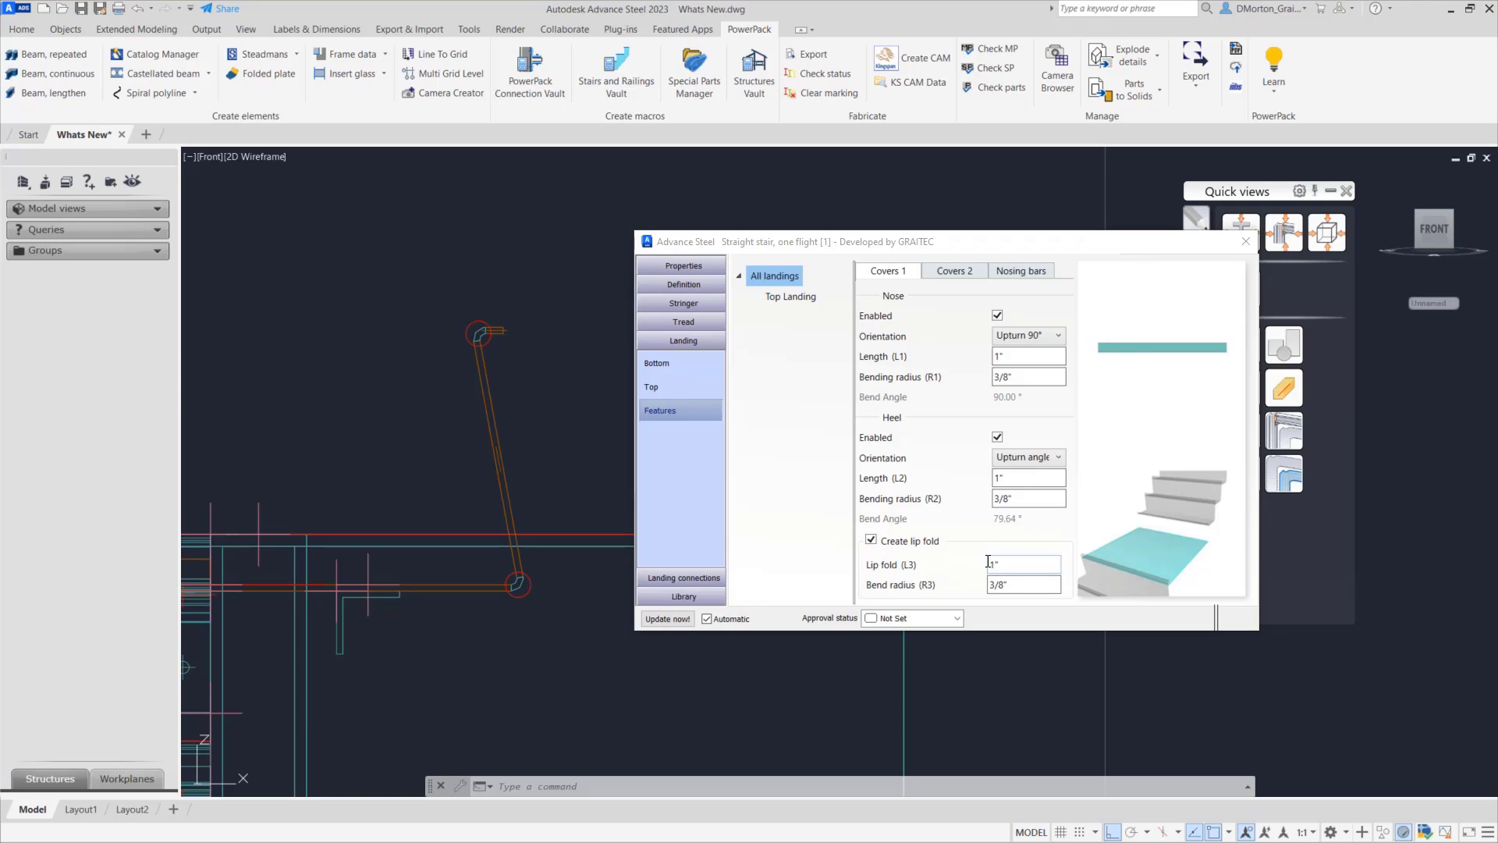
scroll(486, 323, up, 10)
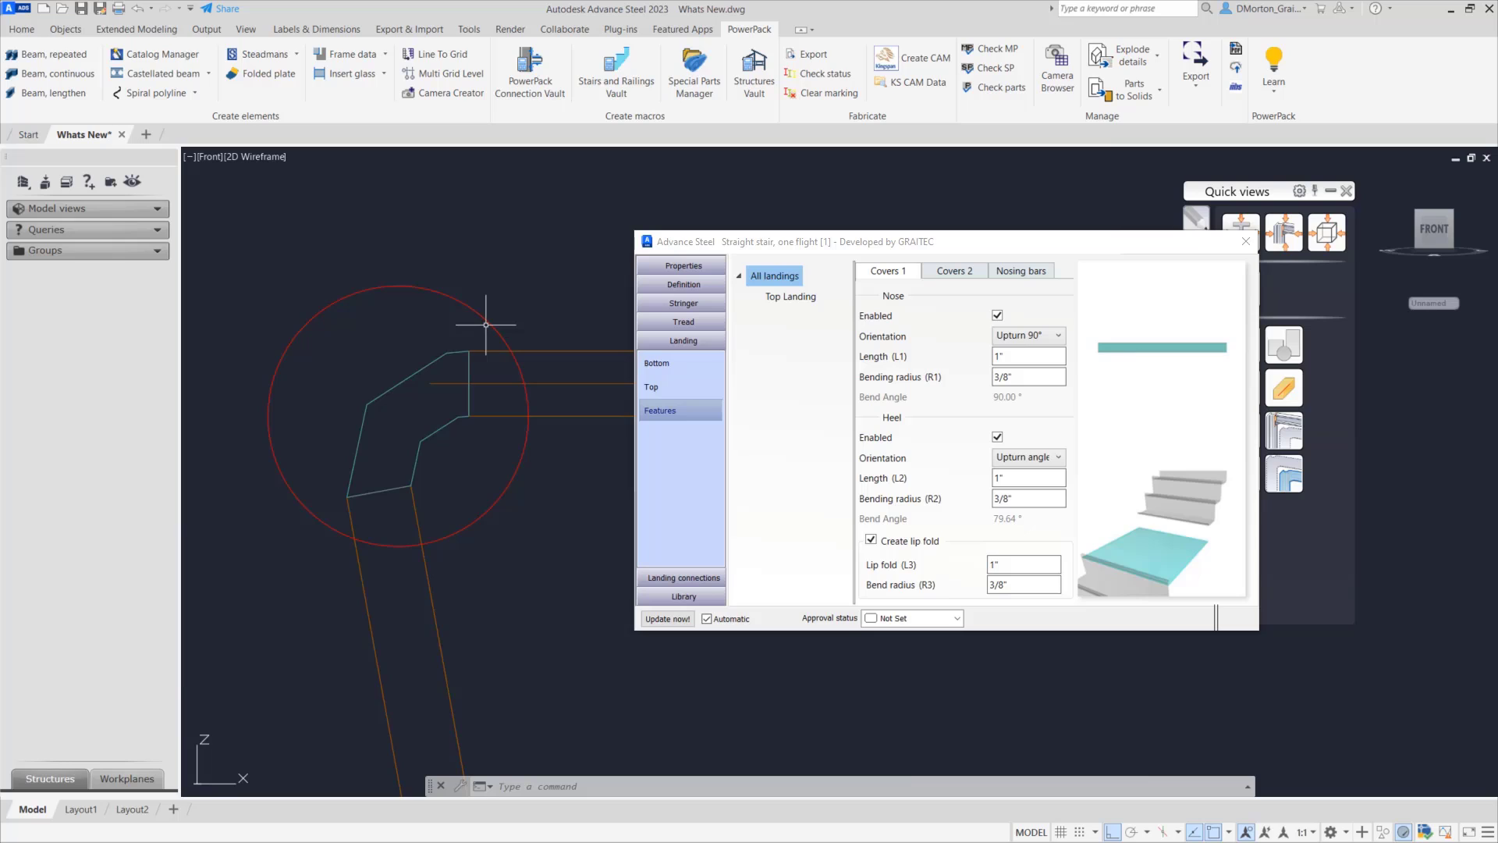
scroll(486, 324, down, 8)
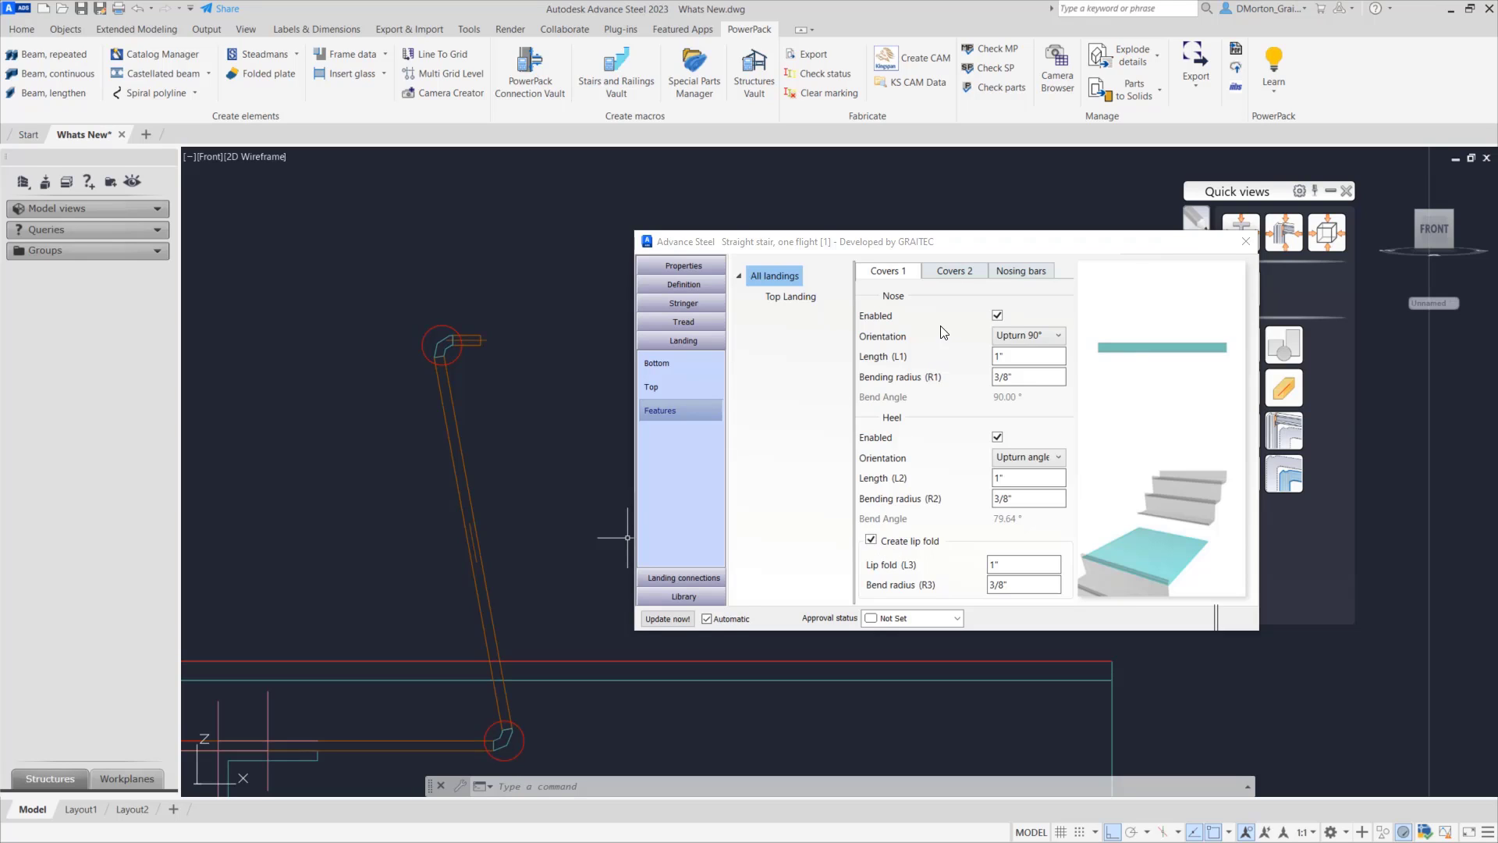
- Try the Same as treads option for the second set of landing cover features, and turn it off again
click(955, 271)
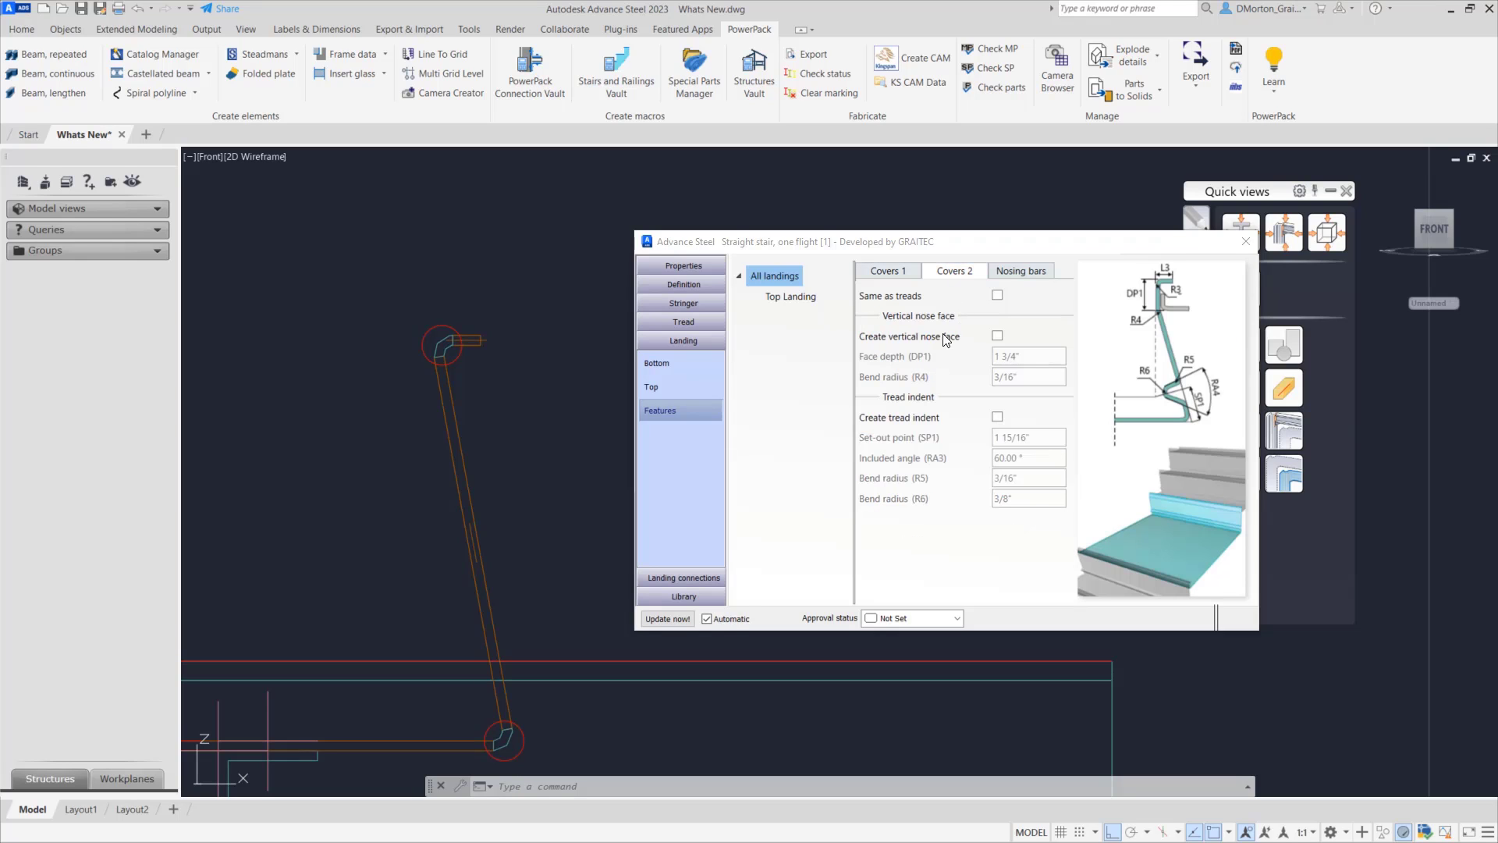
click(998, 297)
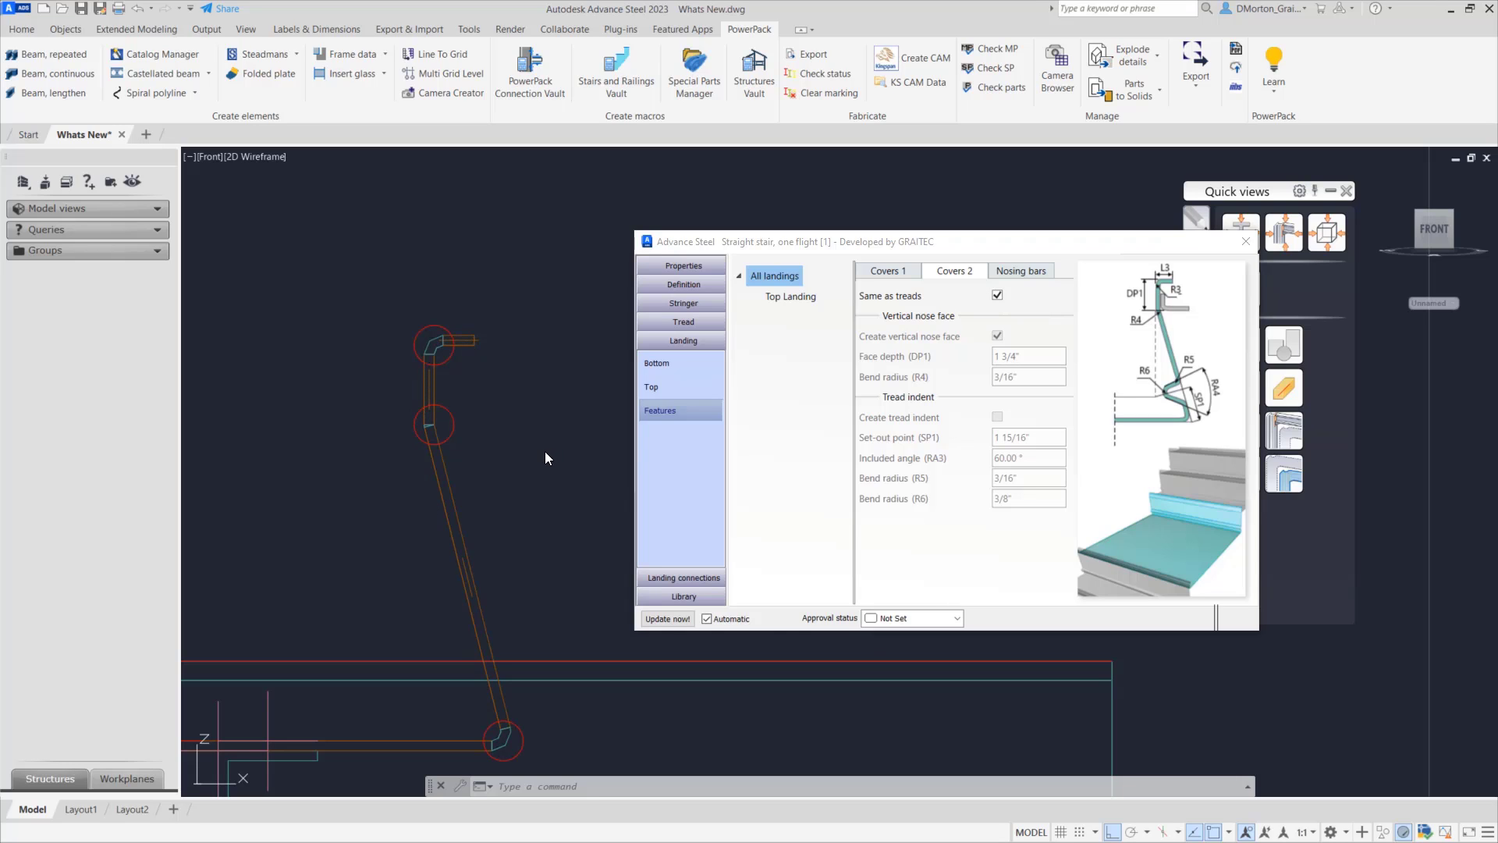
click(999, 297)
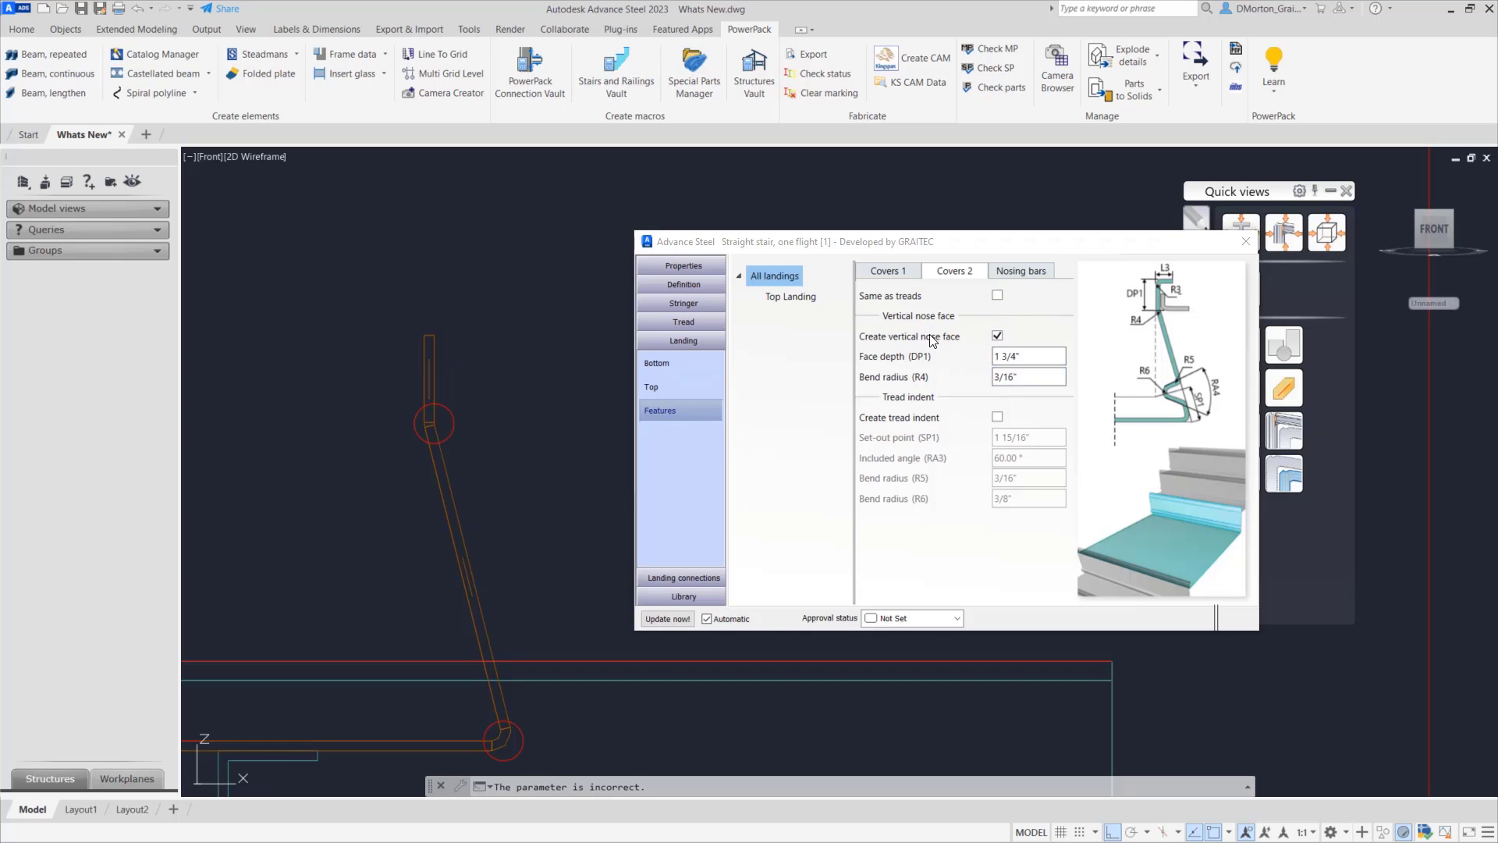
- Turn off the landings' vertical nose face and create a tread indent in the heel upturn instead
click(999, 337)
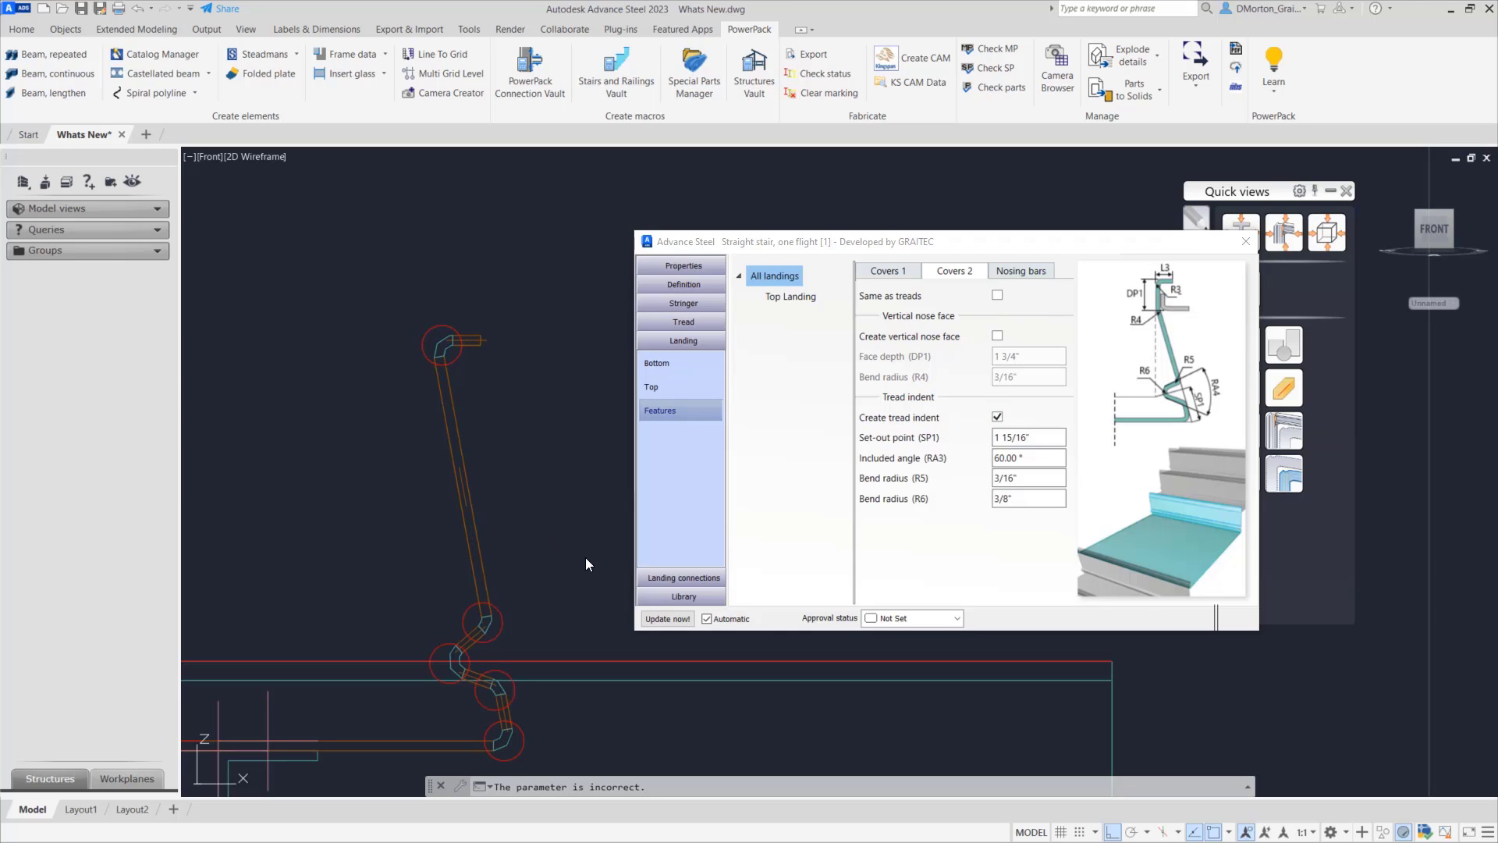
middle_drag(584, 578, 571, 447)
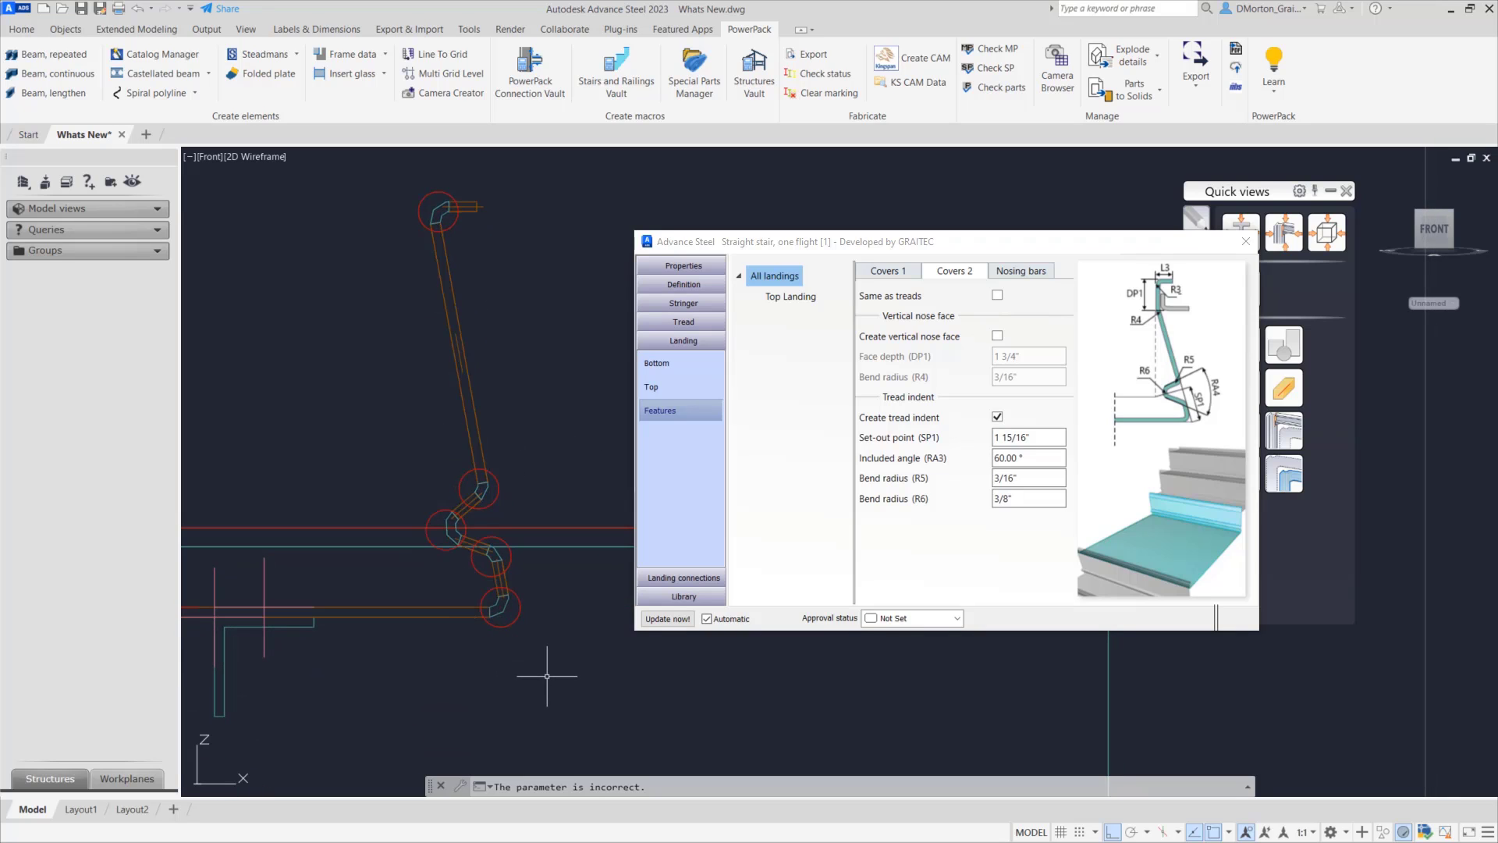
scroll(570, 671, down, 2)
mouse_move(571, 672)
middle_down()
mouse_move(596, 712)
mouse_move(525, 679)
mouse_move(539, 586)
middle_up()
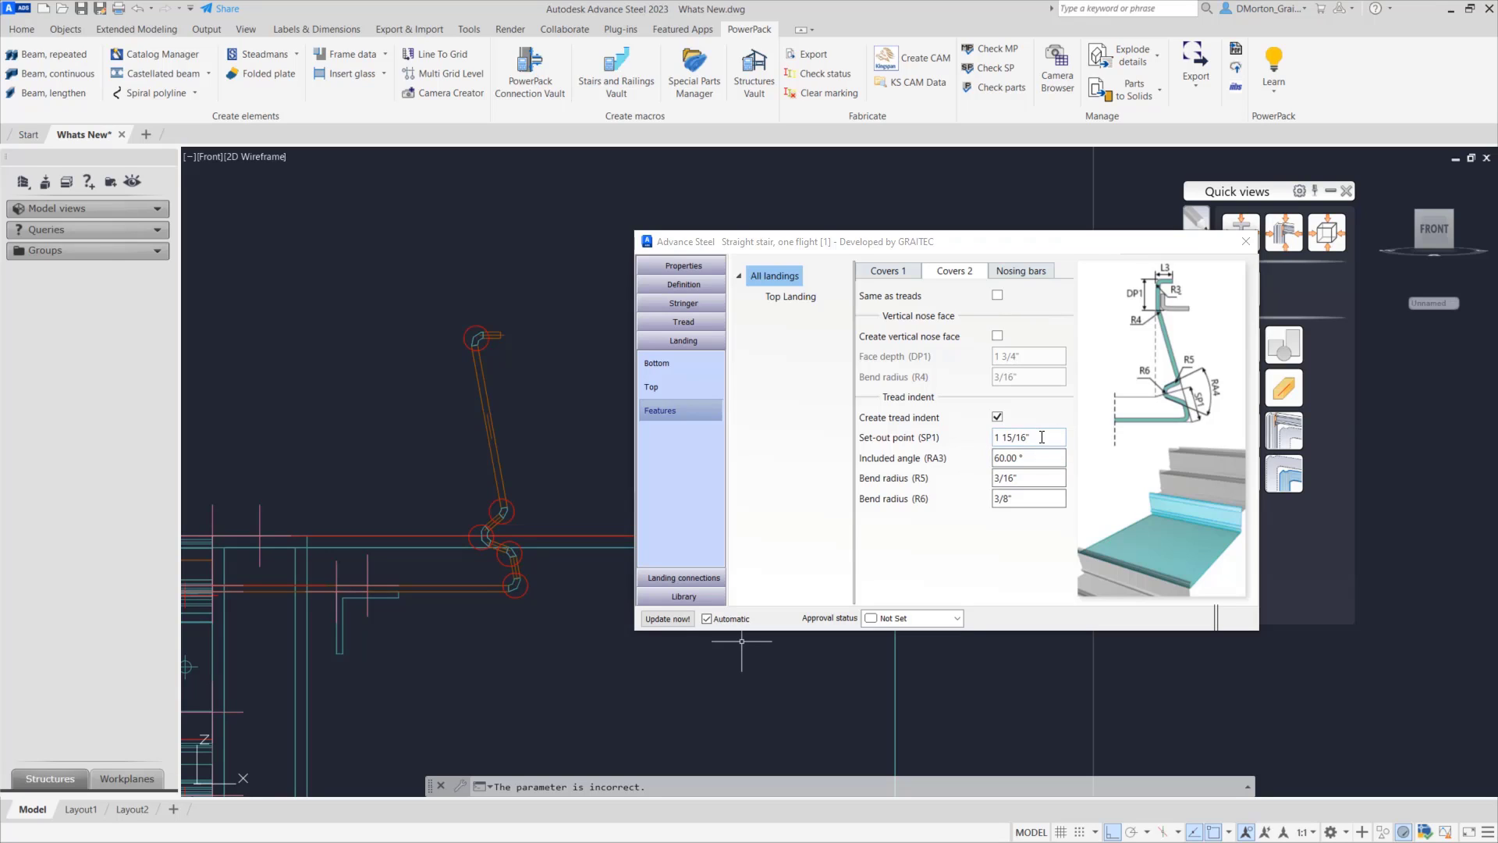
click(884, 277)
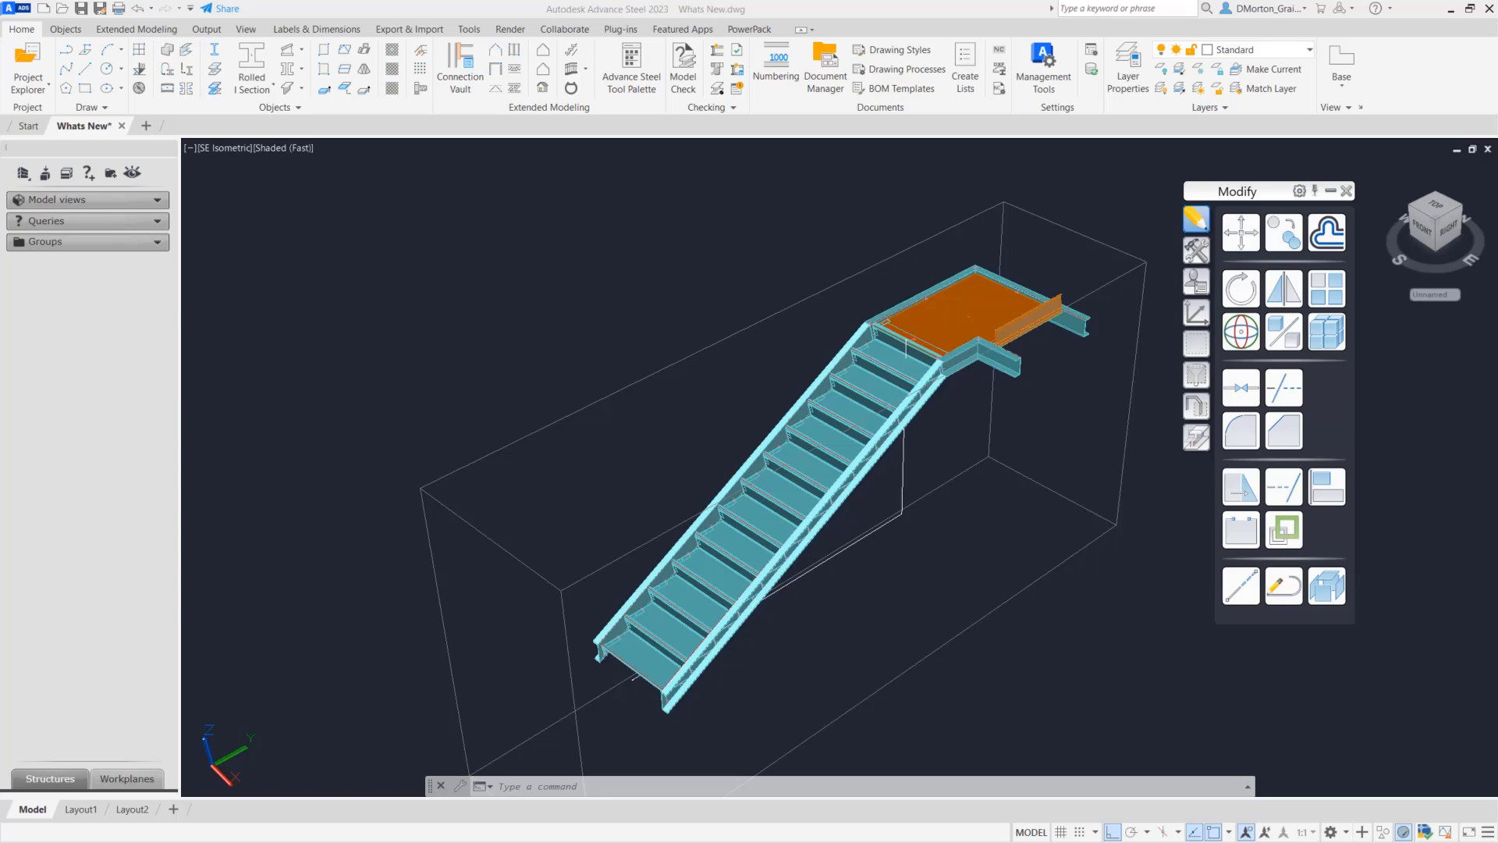
- Open the straight stair's joint properties from the model and show the outer stringer settings
click(558, 434)
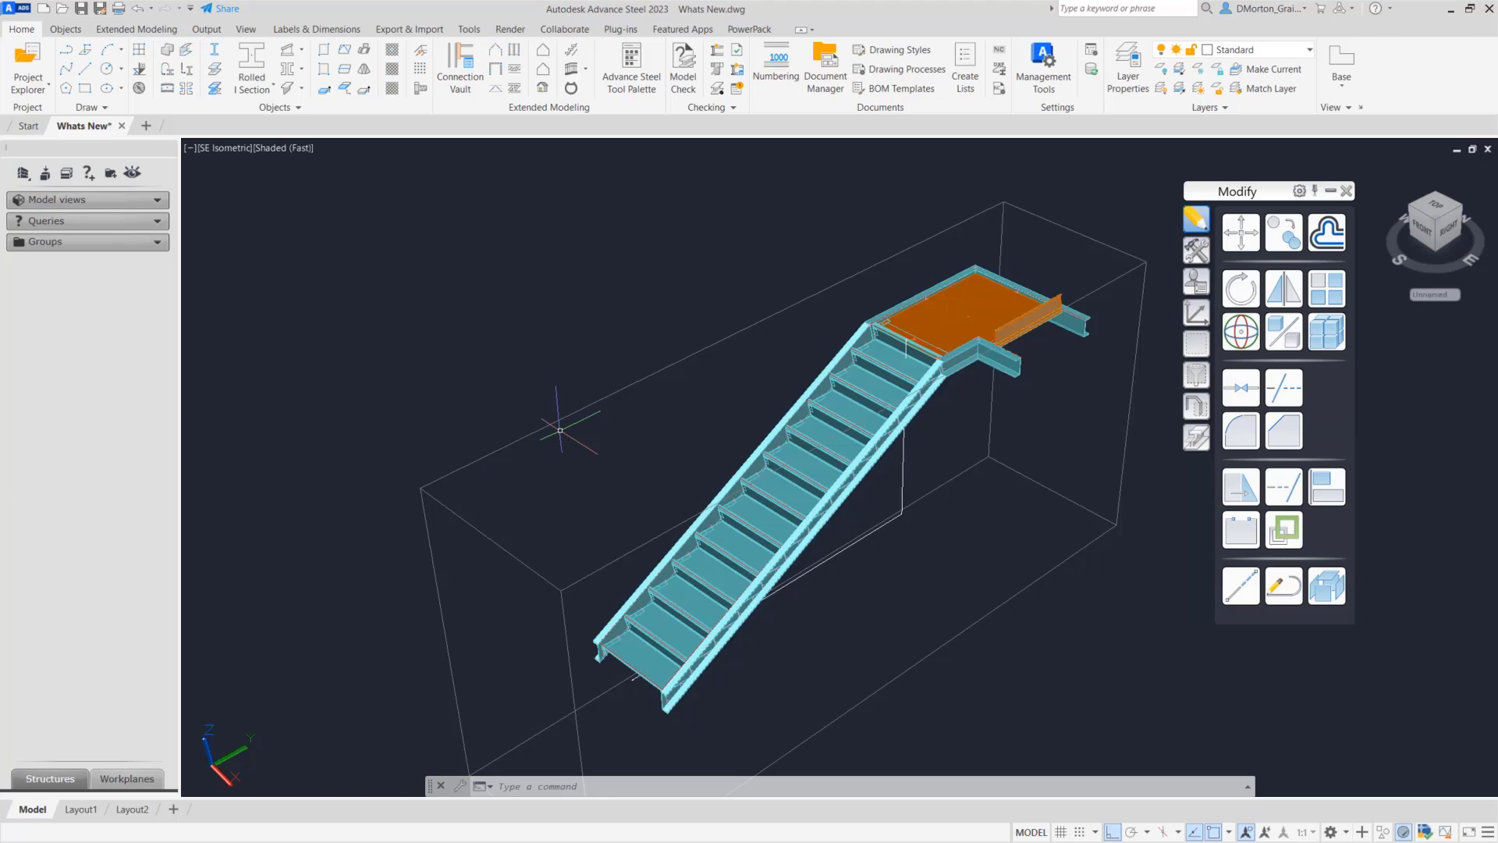
click(562, 420)
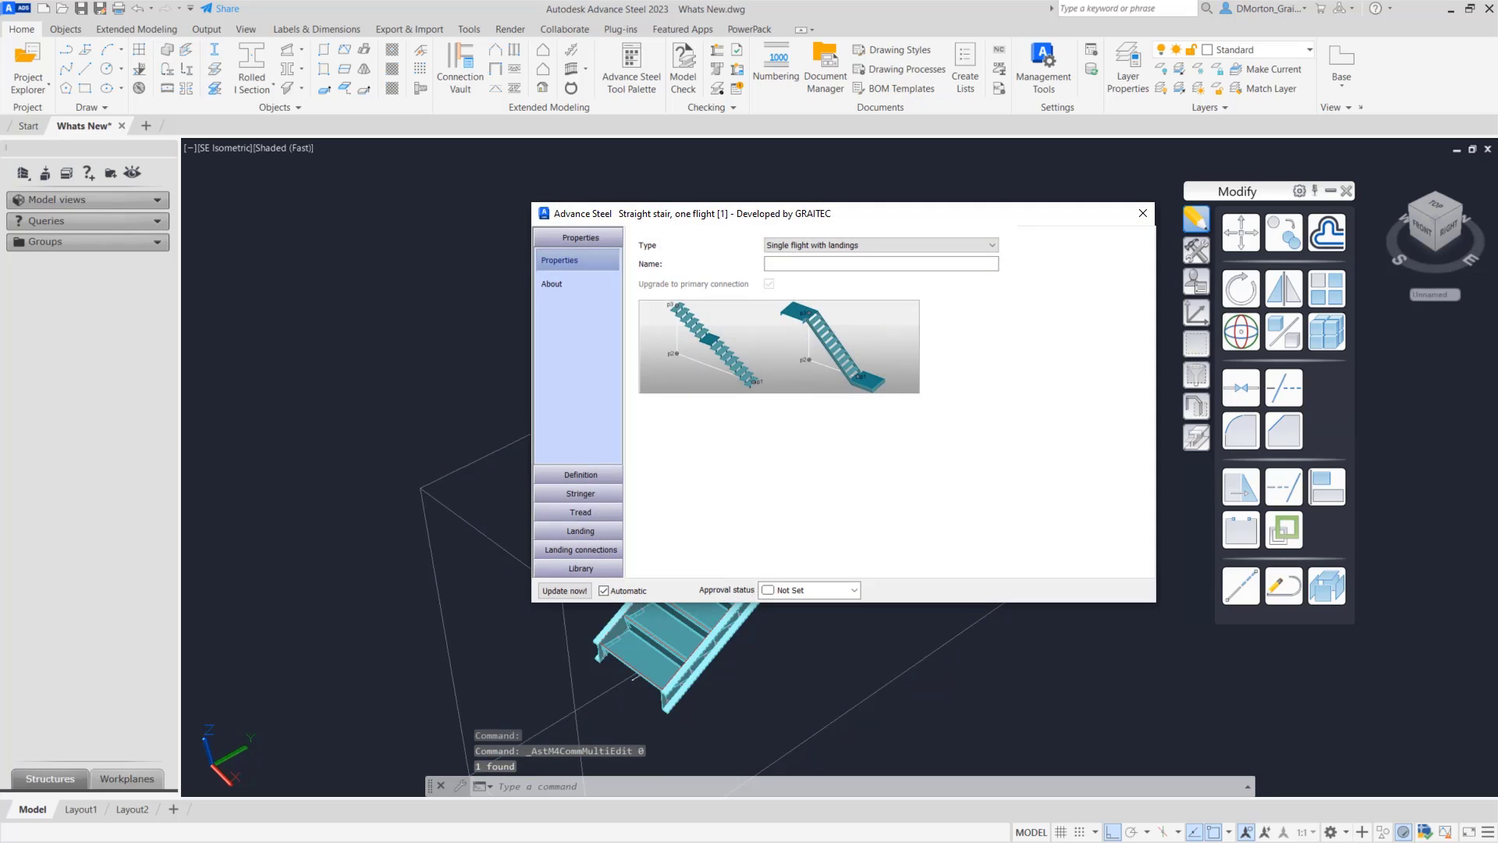
click(596, 497)
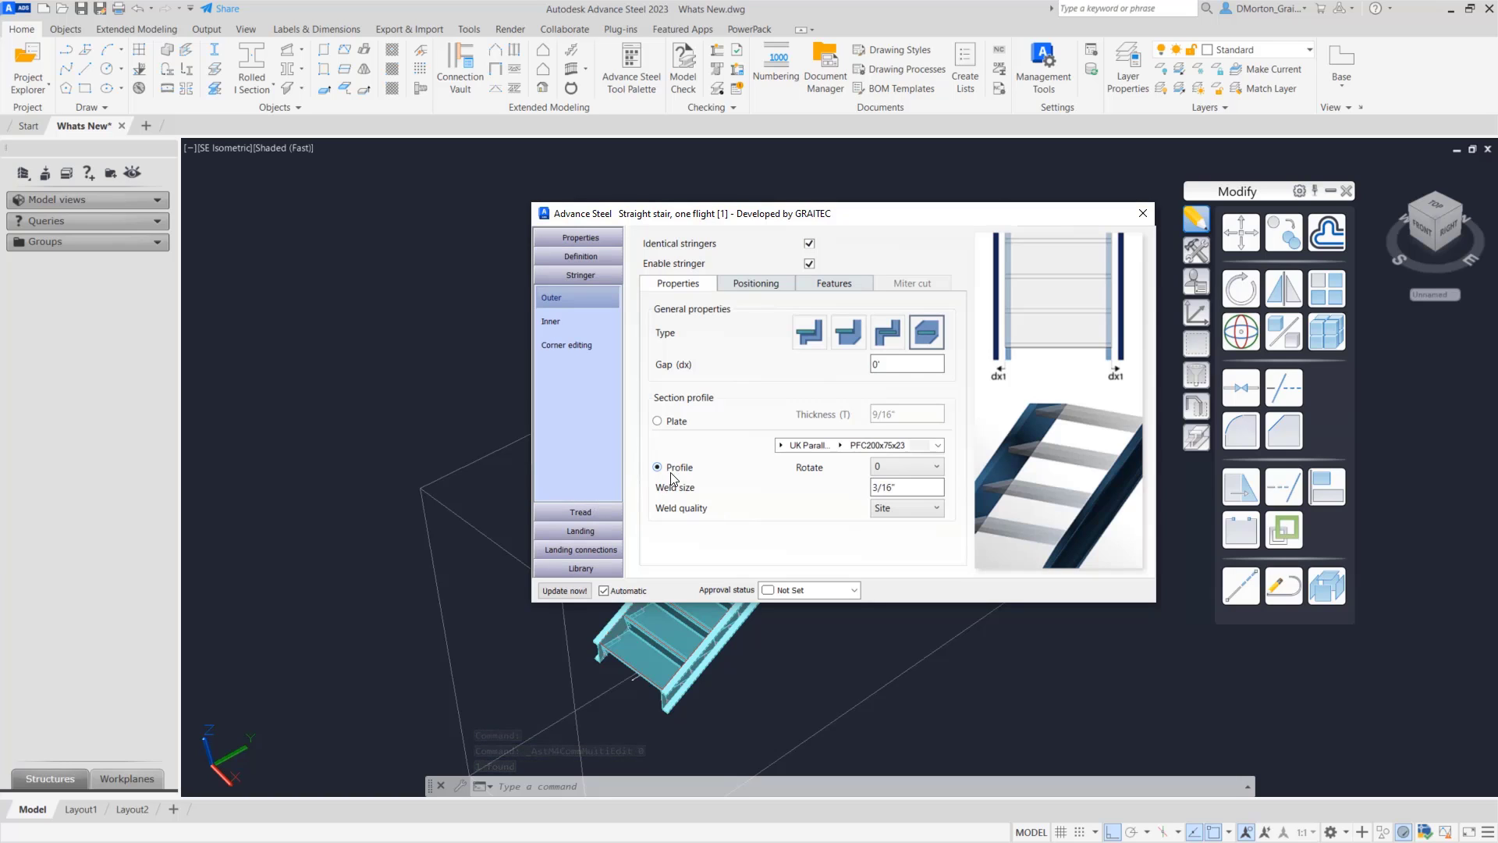
- Change the stringer profile to AISC 15.0 HSS rectangular, size HSS10X3X3/8, and close the stair properties
click(778, 446)
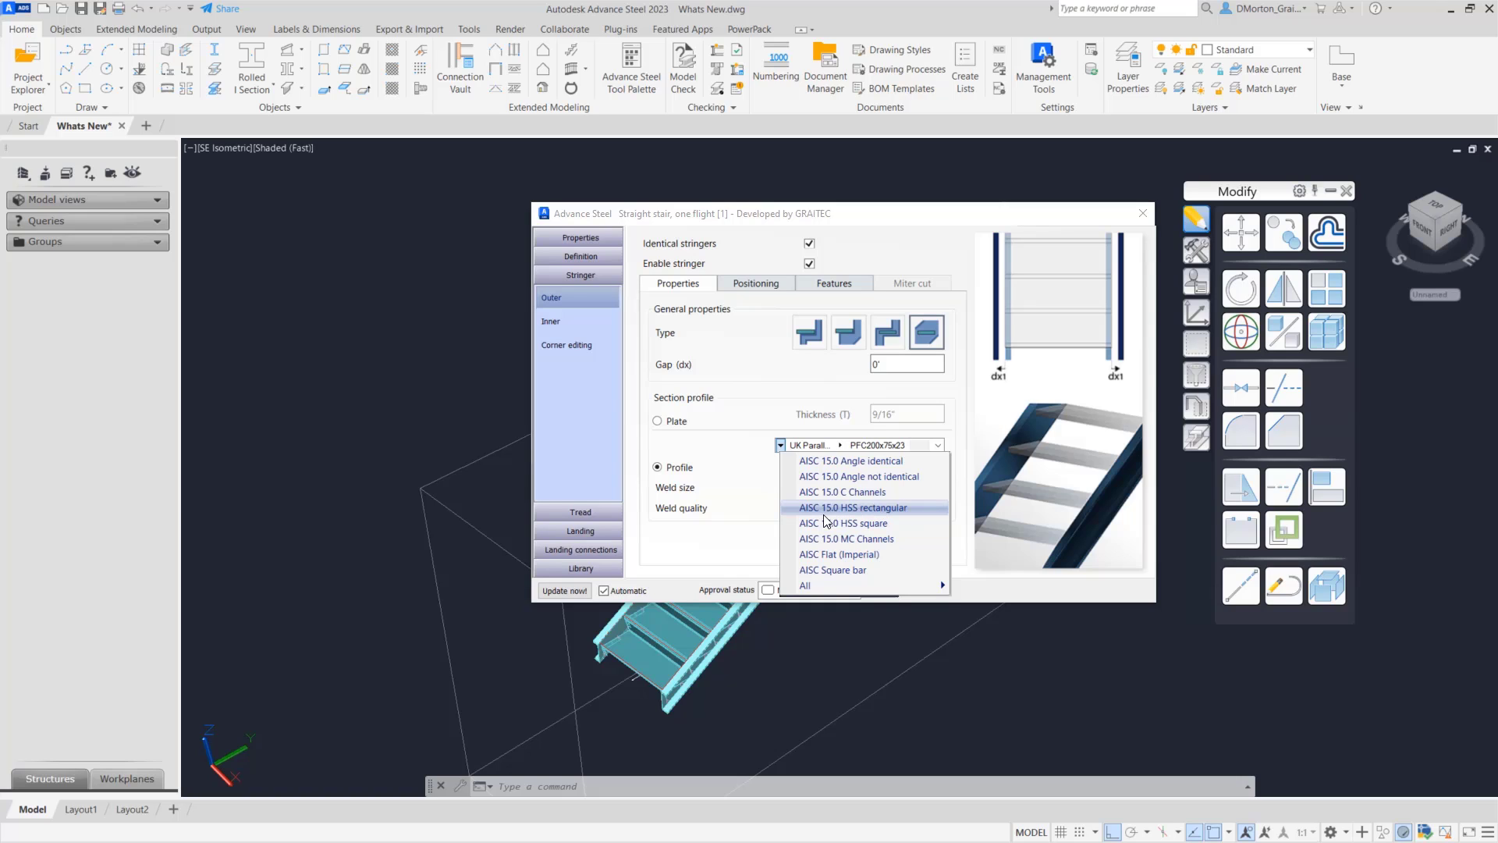
mouse_move(821, 586)
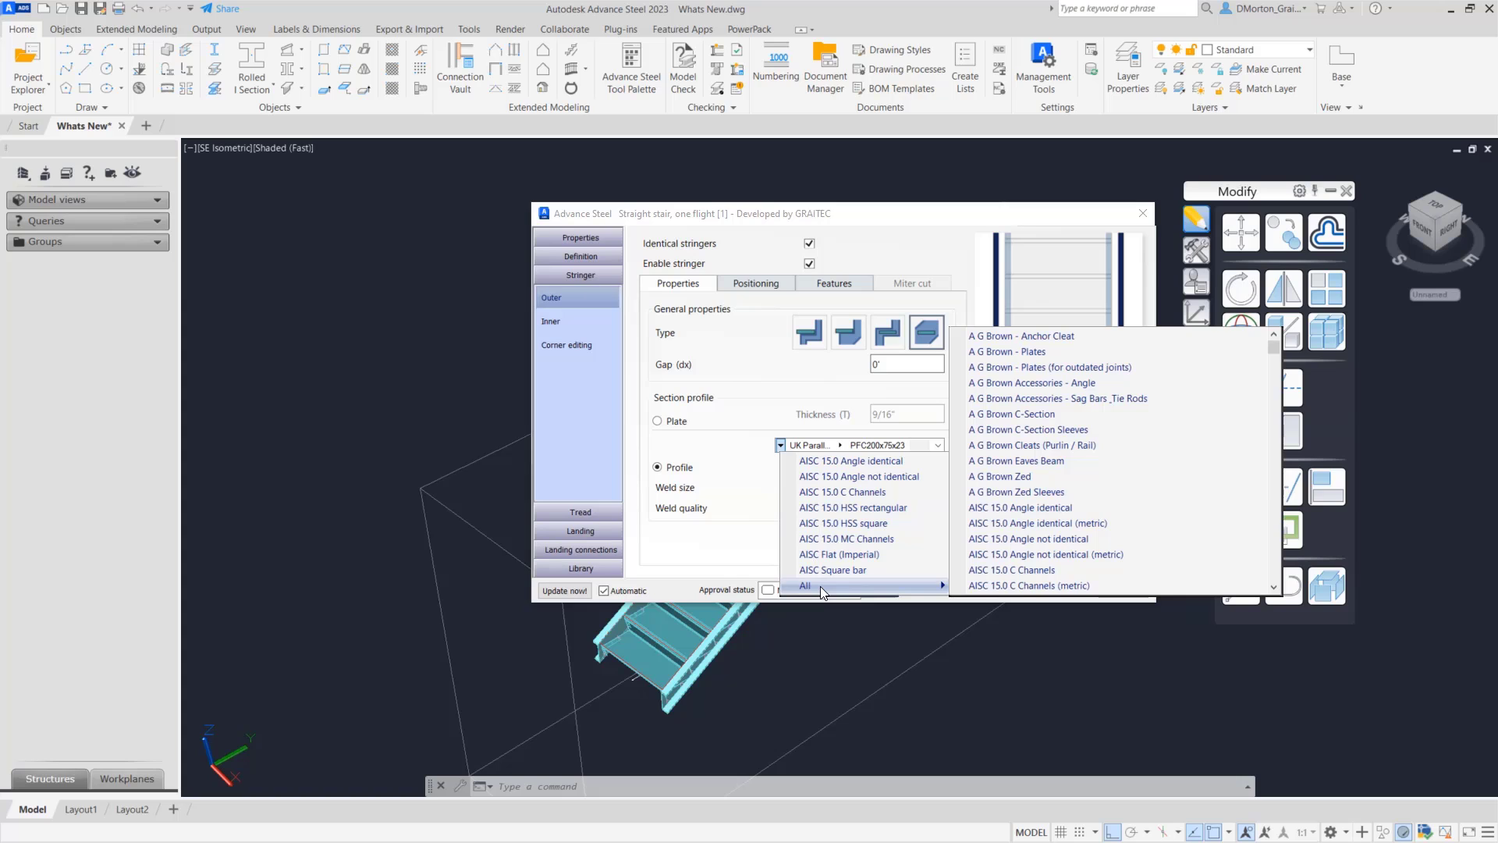
click(850, 508)
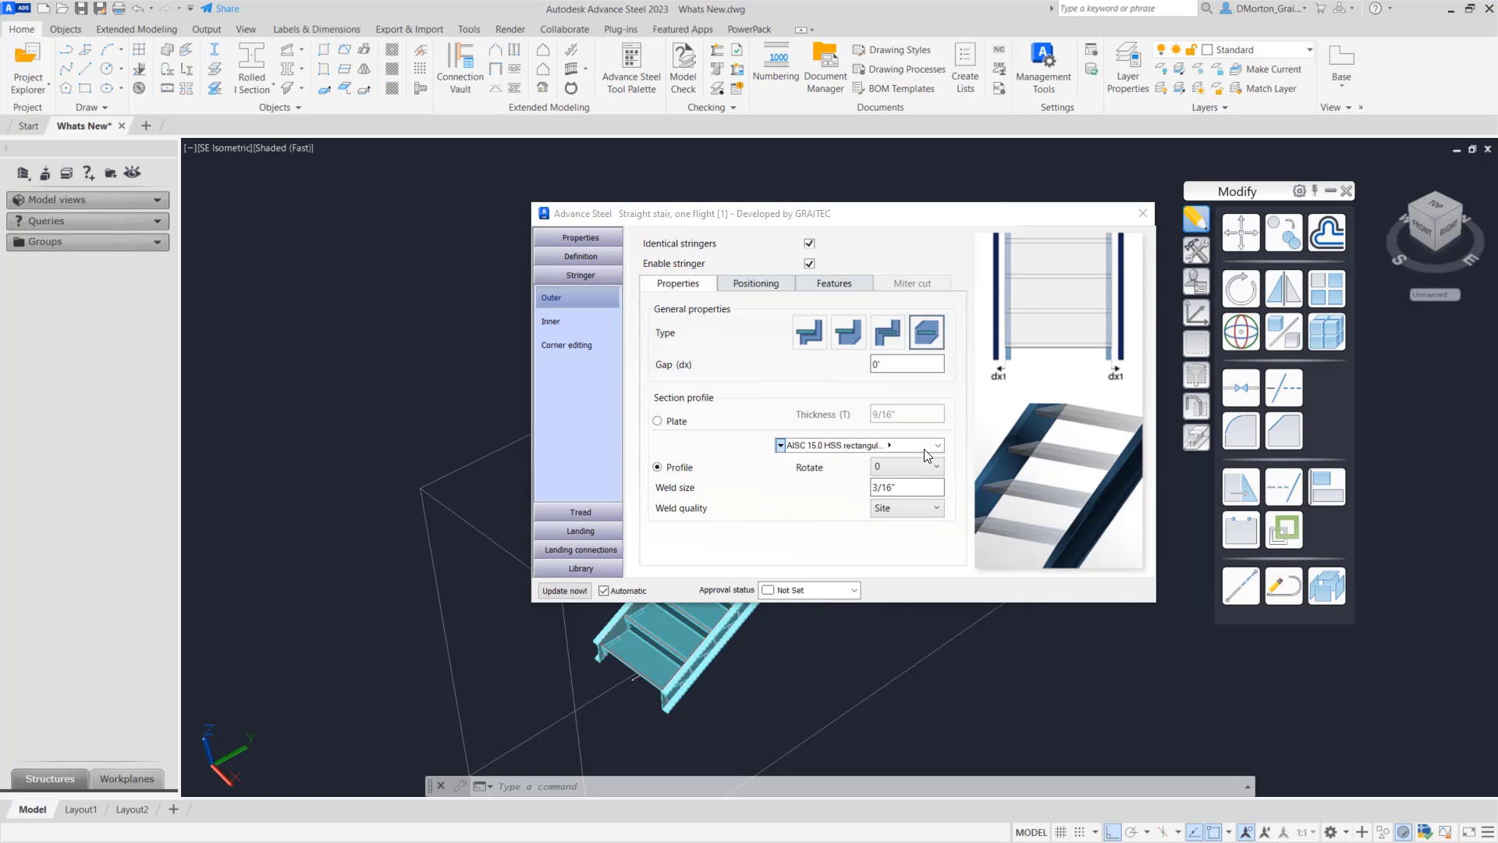
click(862, 446)
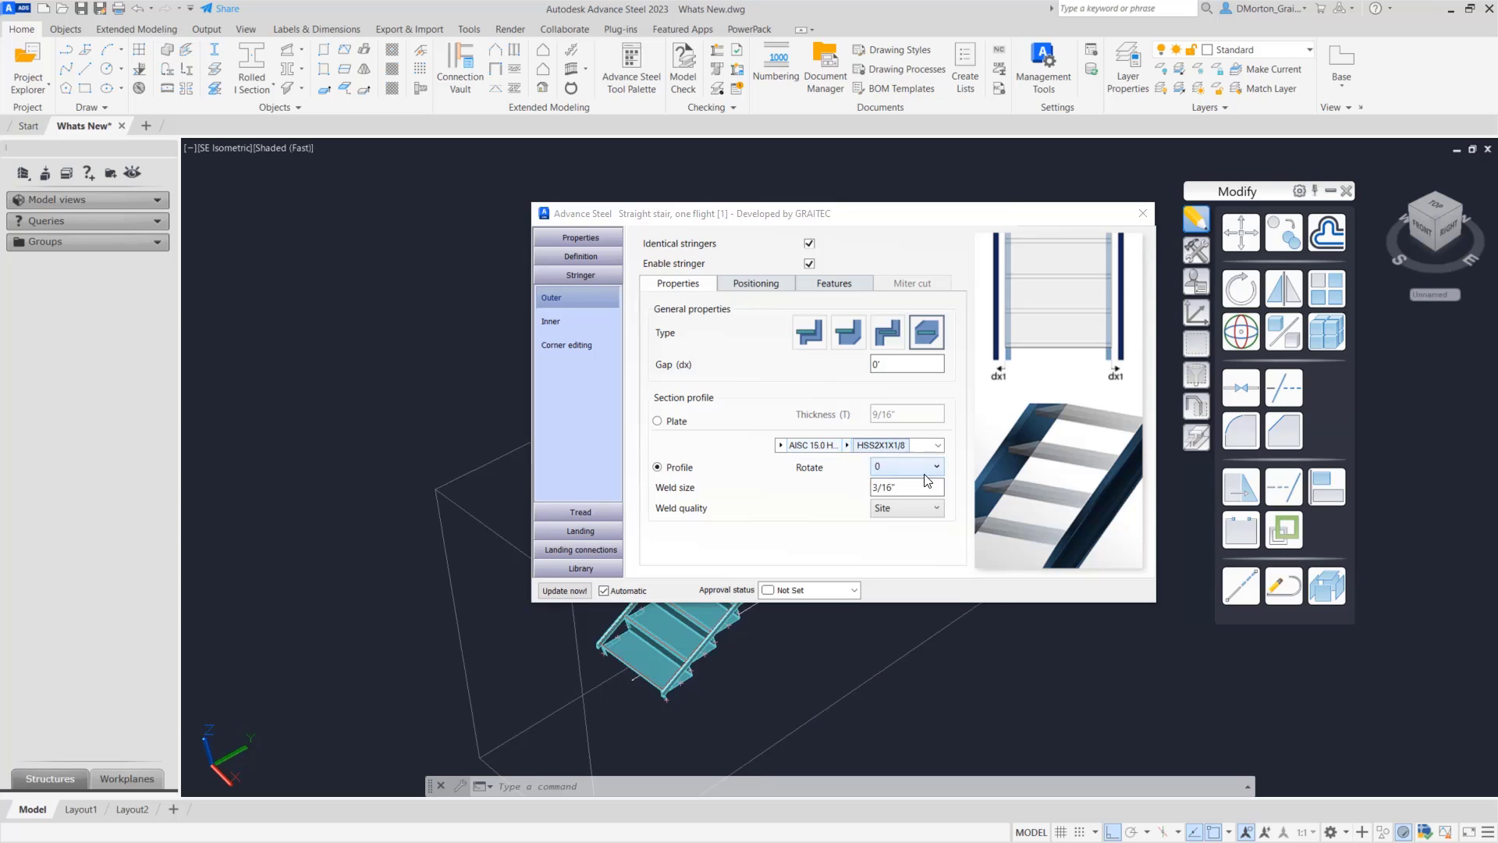
click(861, 447)
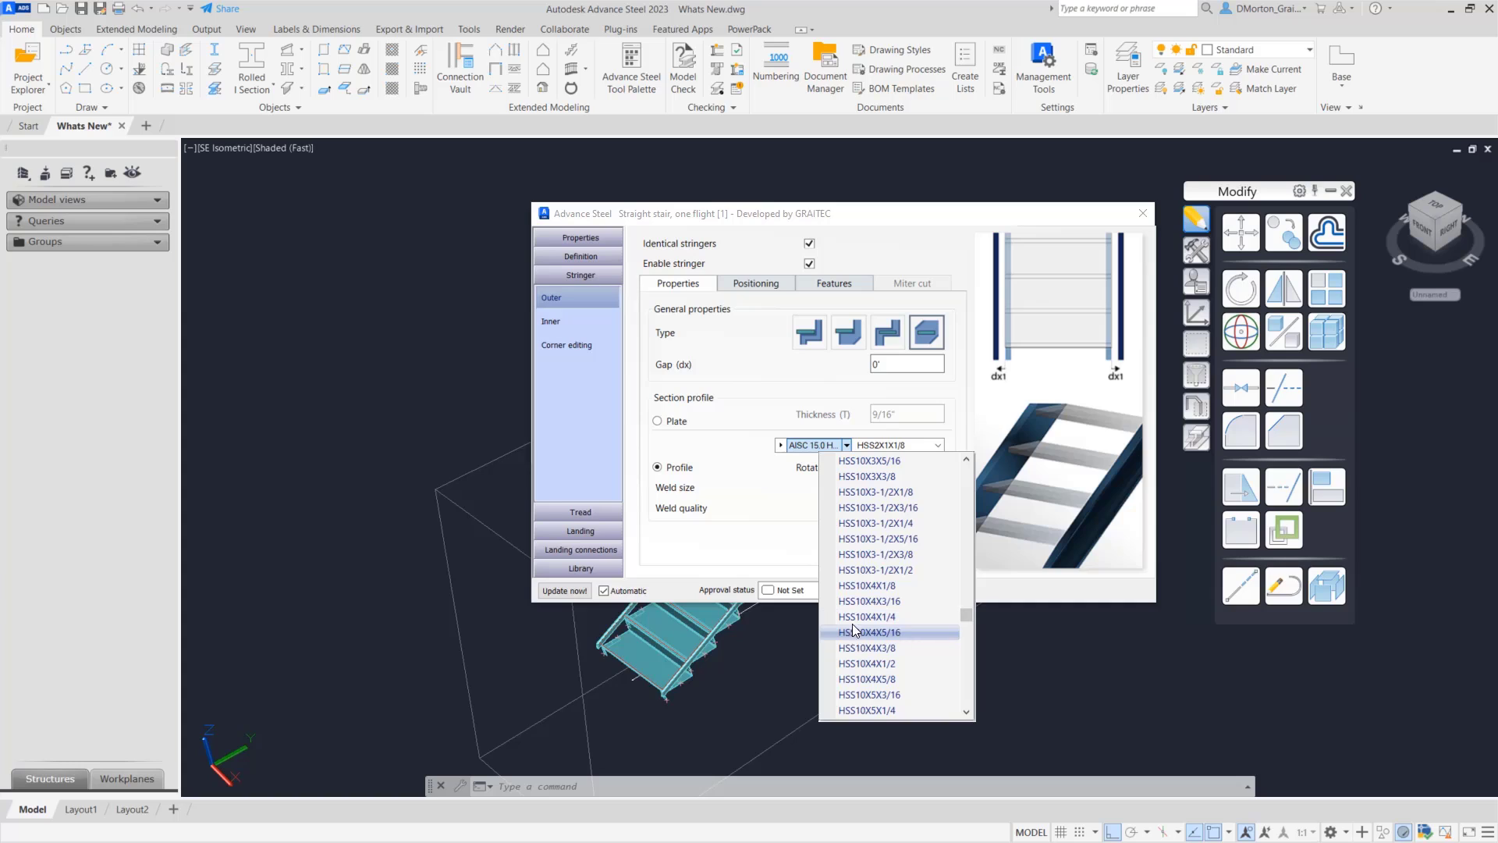
click(891, 477)
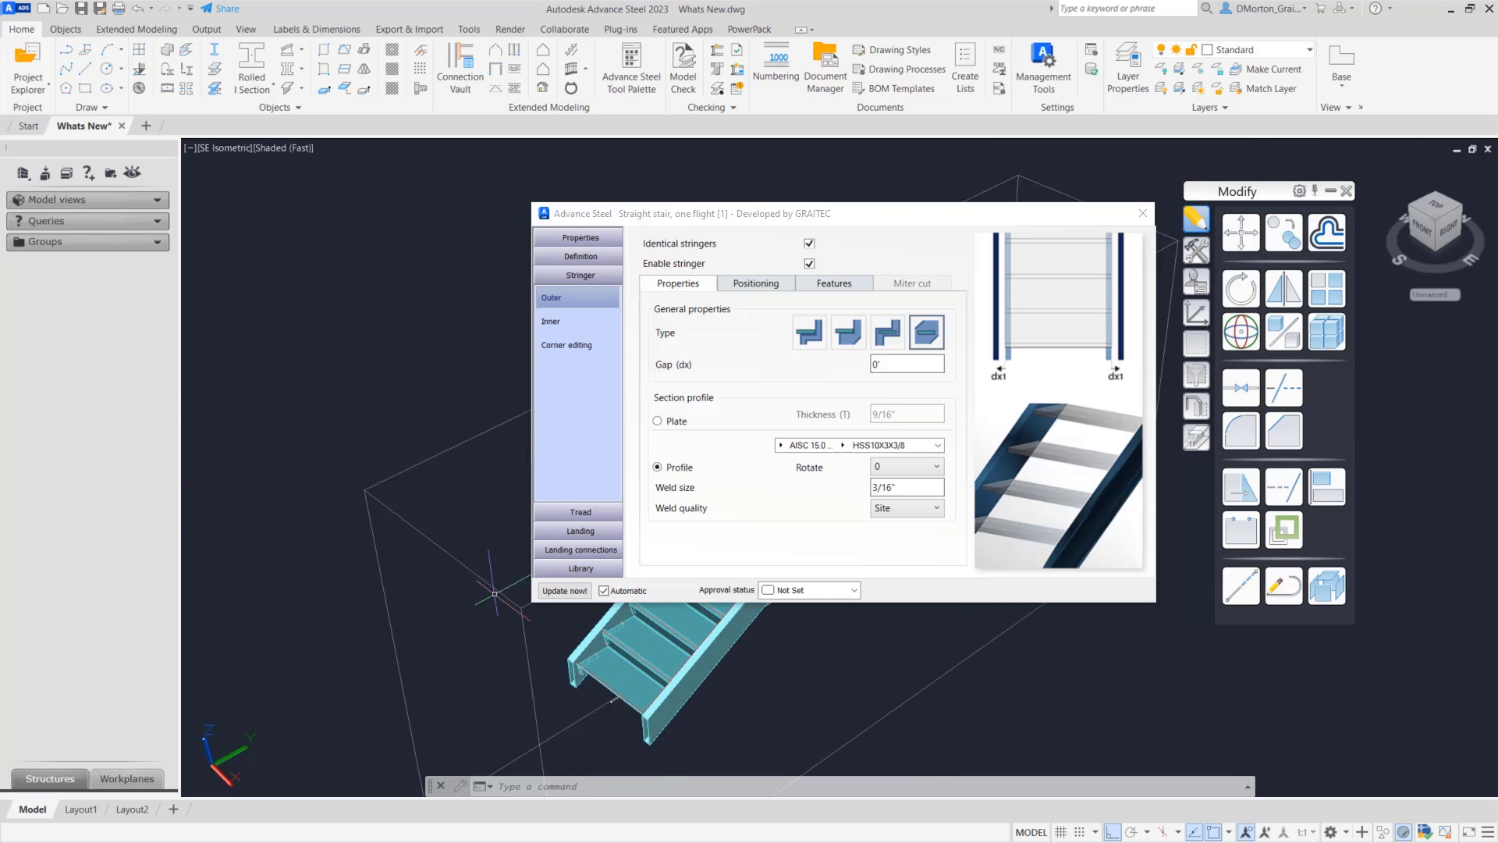
click(1142, 213)
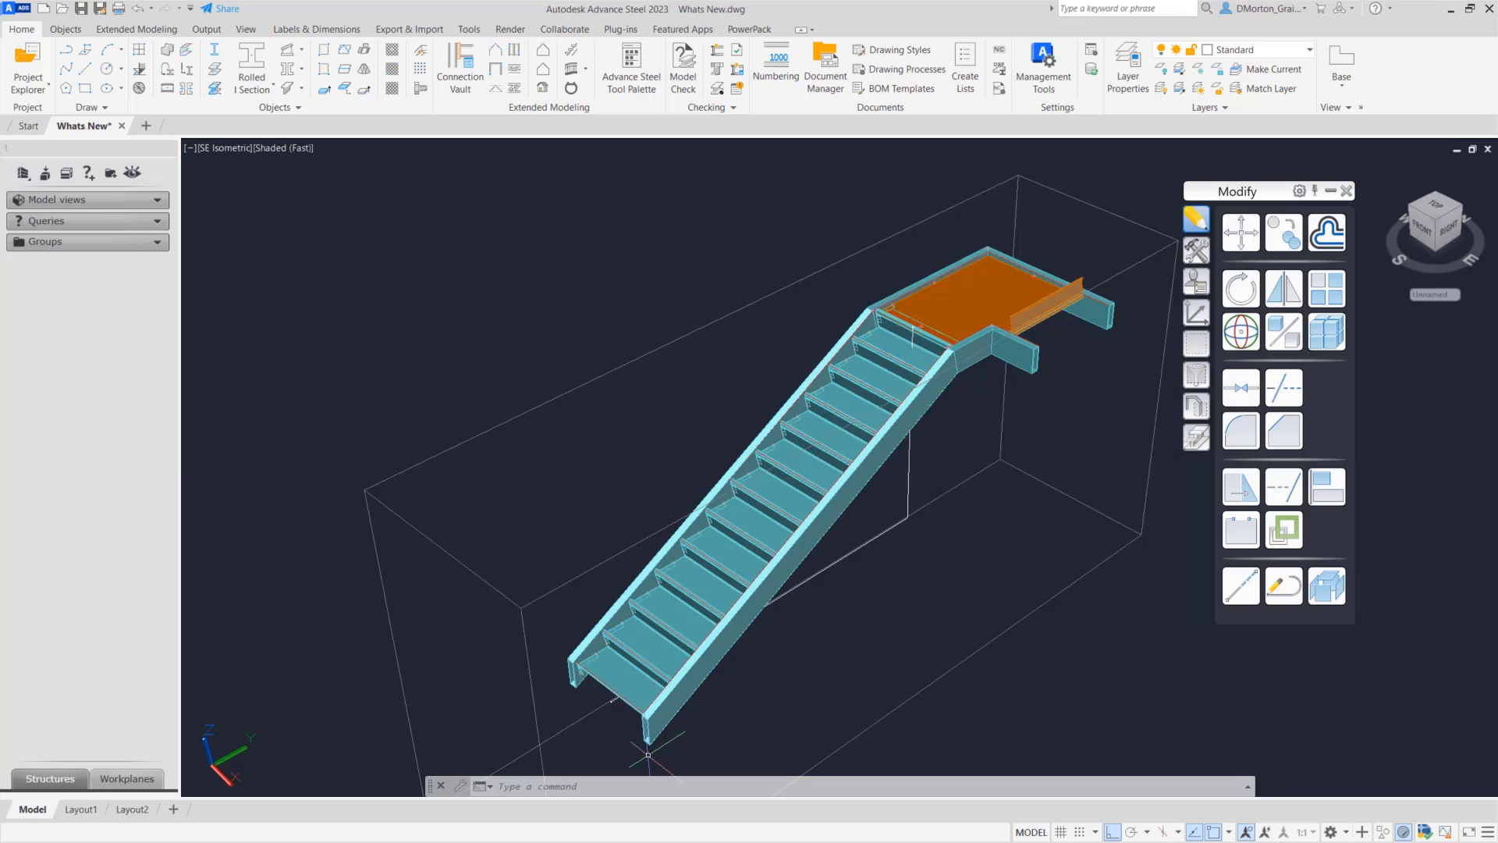
- Examine the stringers at the foot of the stair and around the top landing
scroll(546, 742, up, 5)
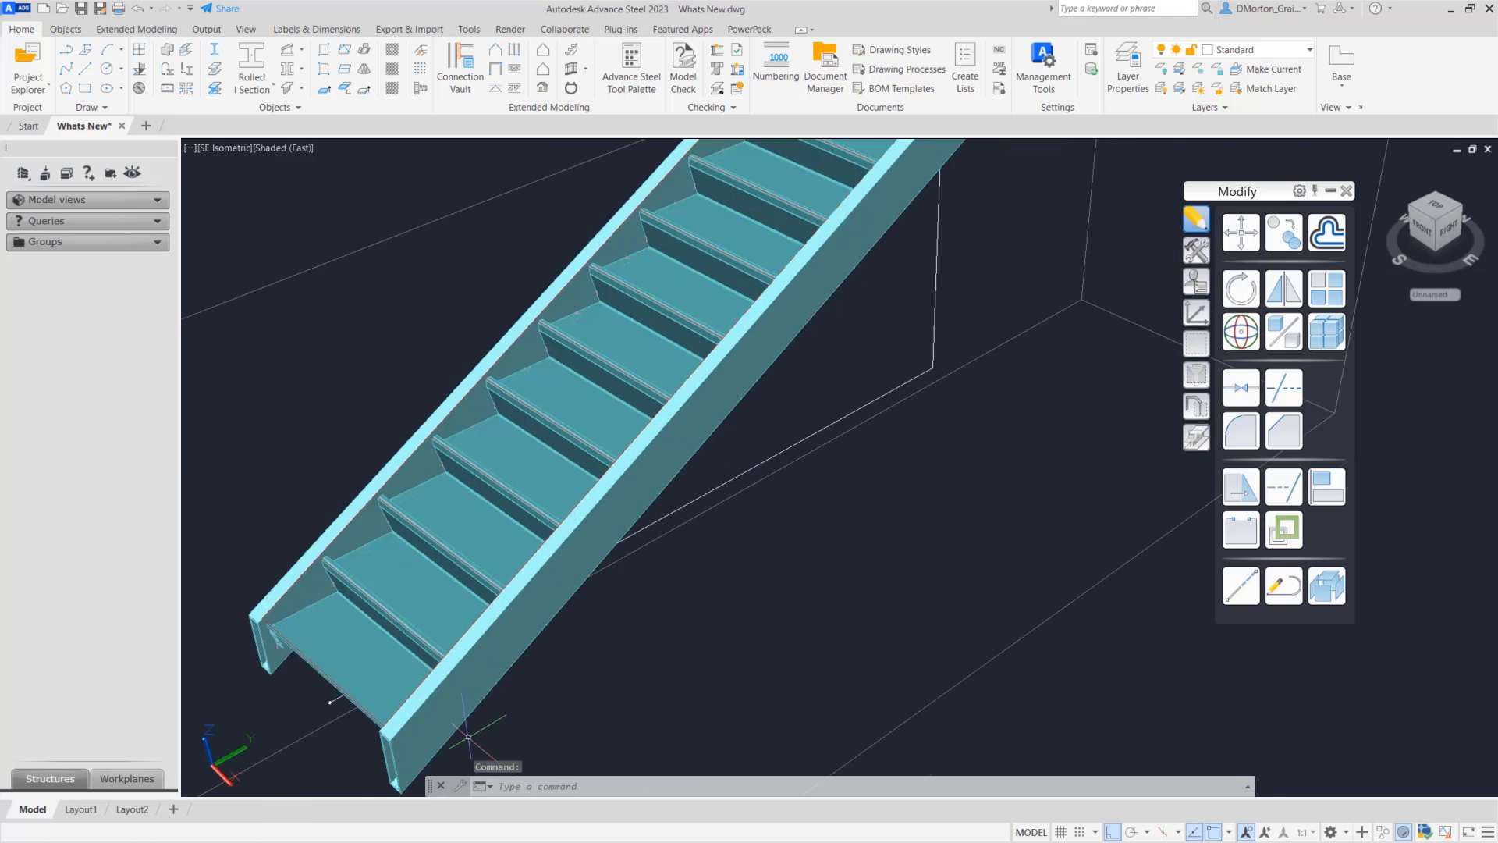
scroll(468, 736, up, 2)
middle_drag(468, 736, 645, 614)
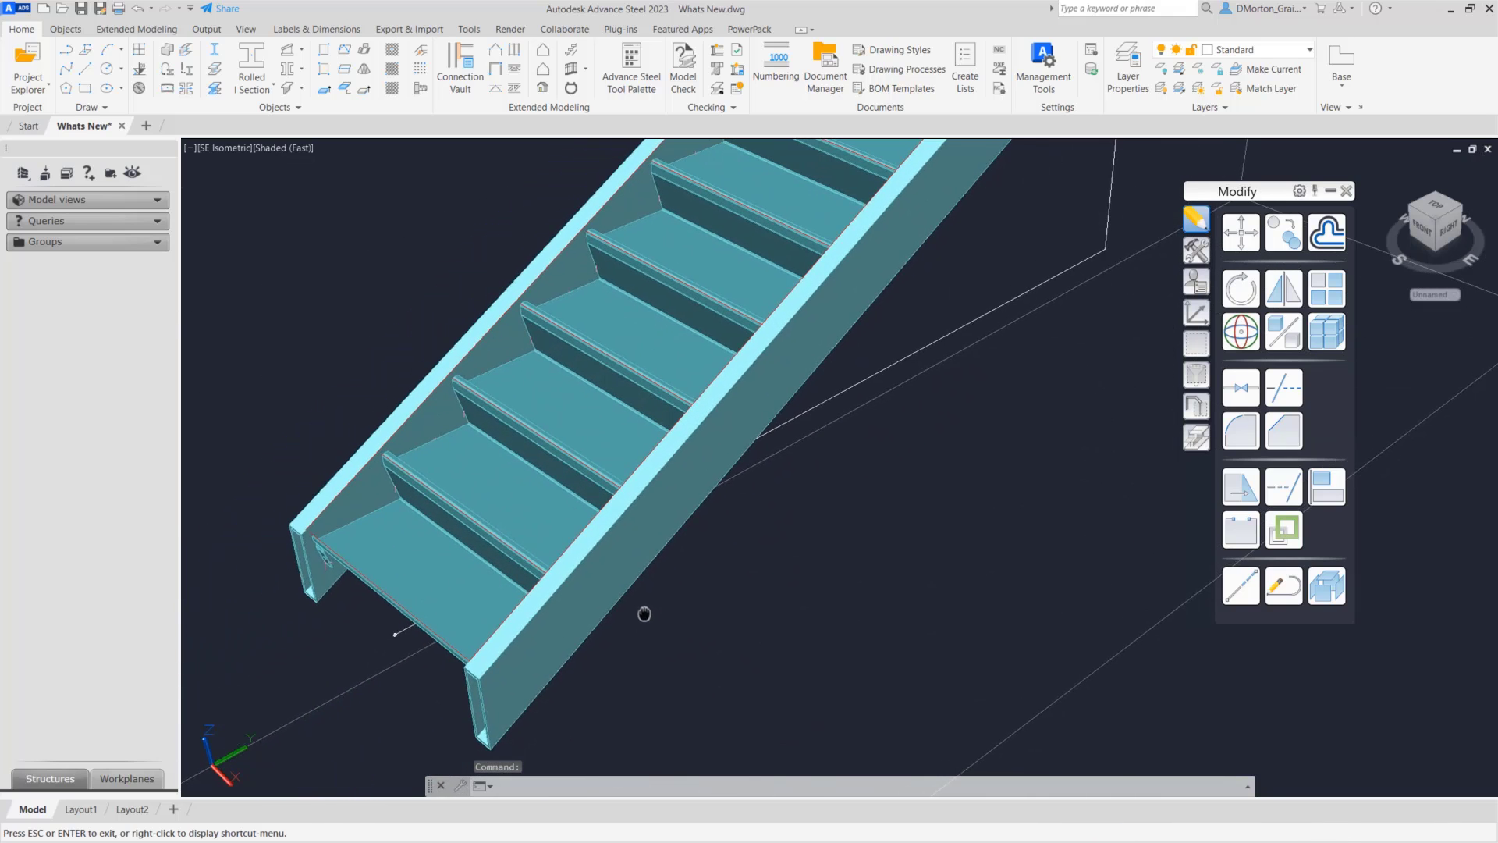
scroll(554, 653, down, 6)
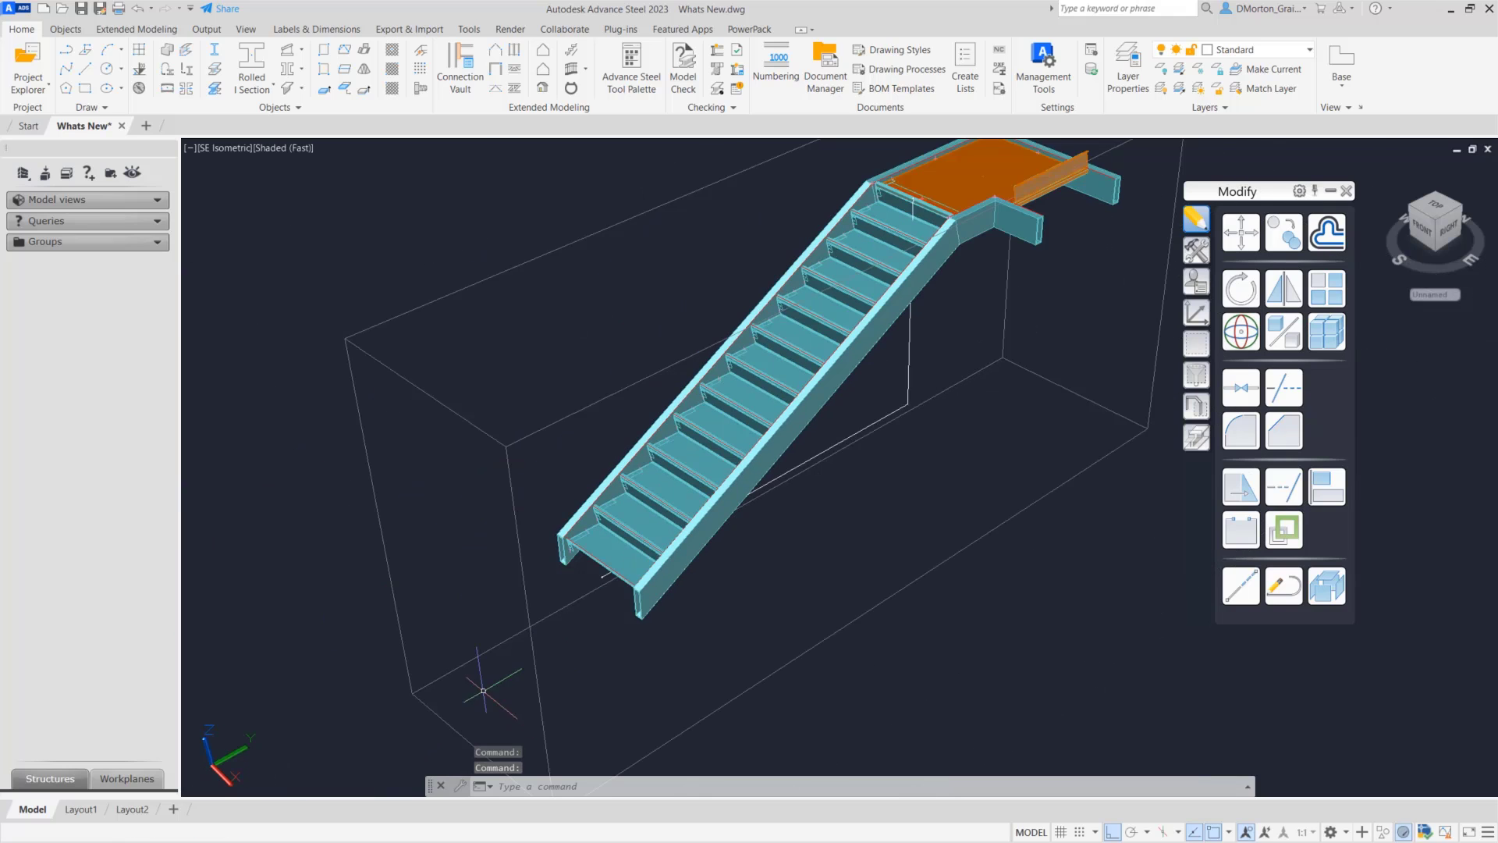
scroll(967, 179, up, 3)
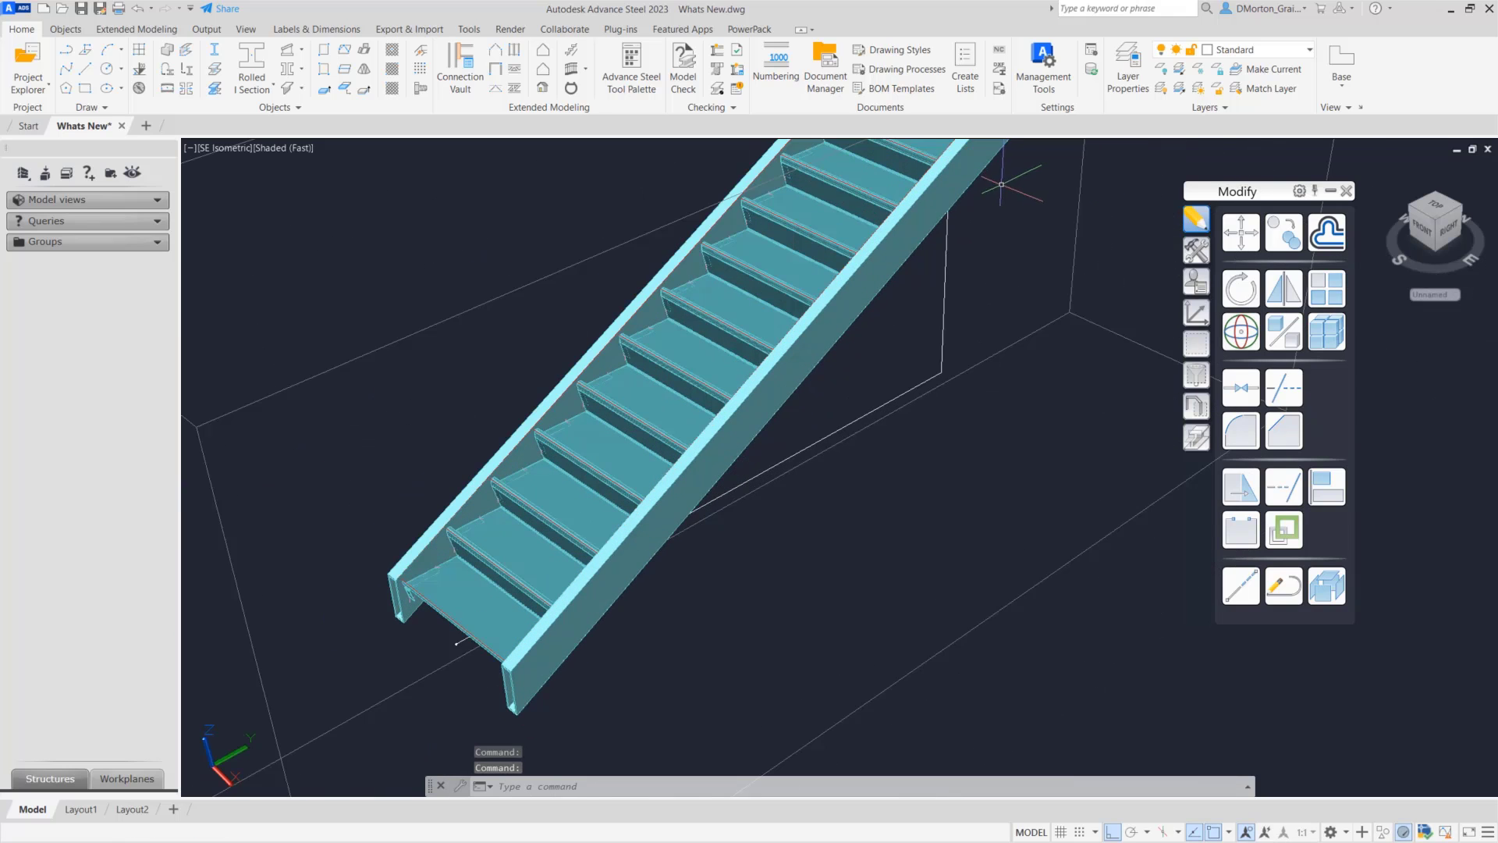
middle_drag(1014, 173, 722, 638)
scroll(785, 436, down, 2)
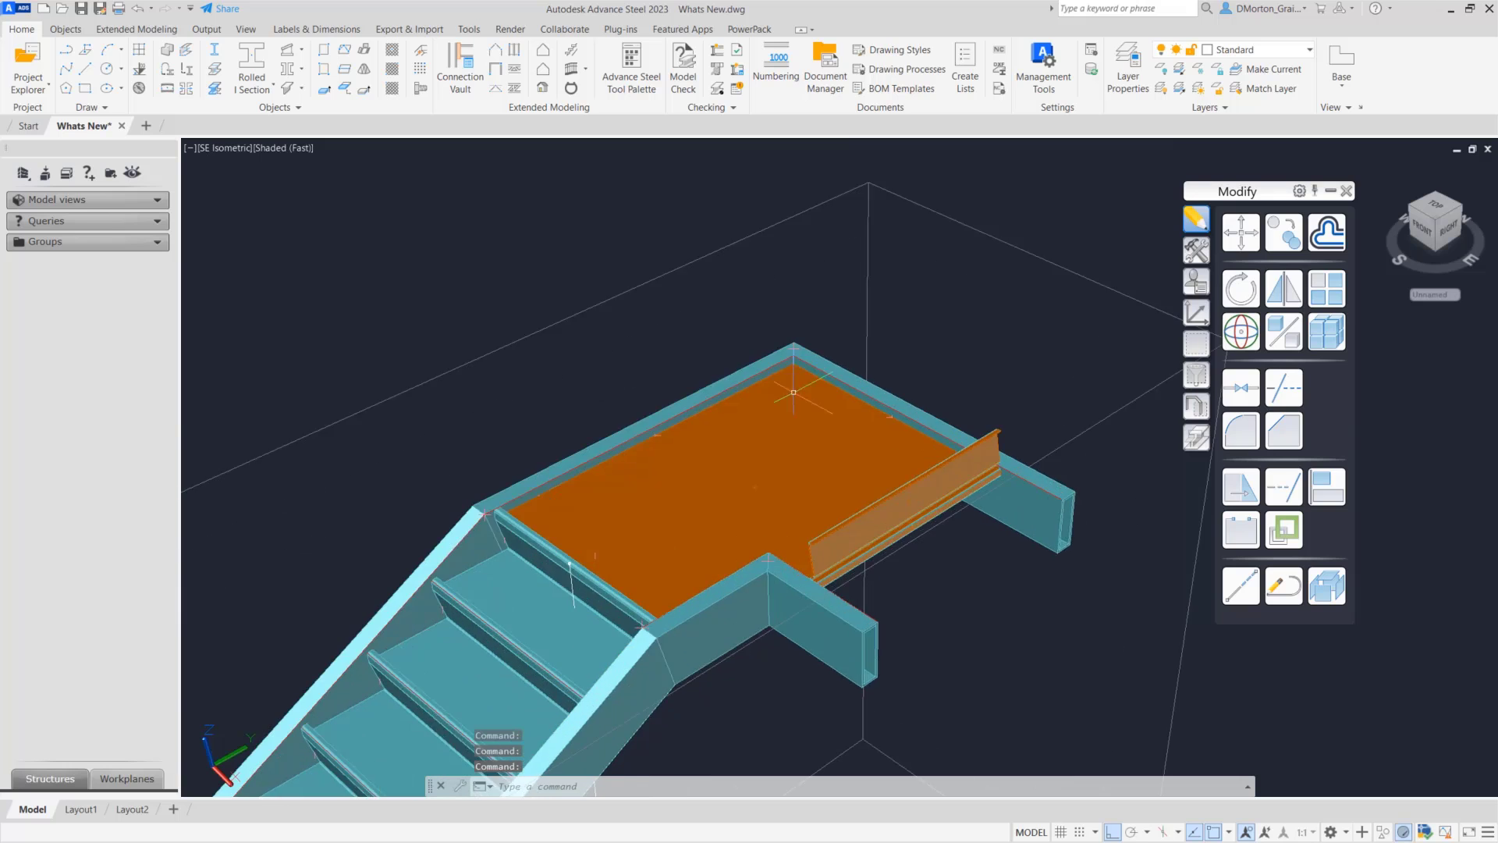
scroll(788, 391, up, 3)
scroll(804, 351, down, 4)
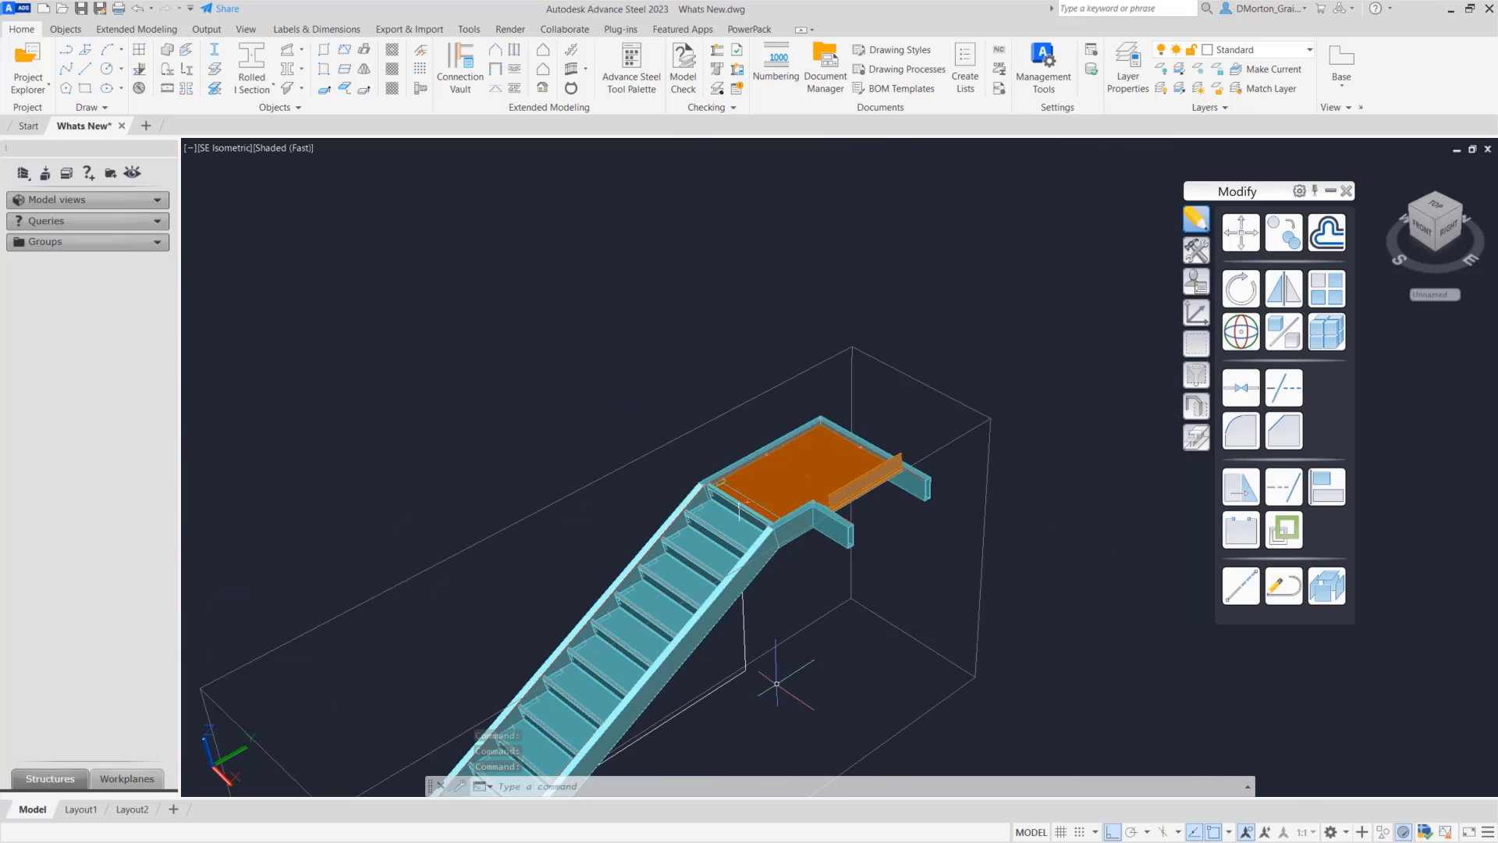
middle_drag(779, 685, 807, 514)
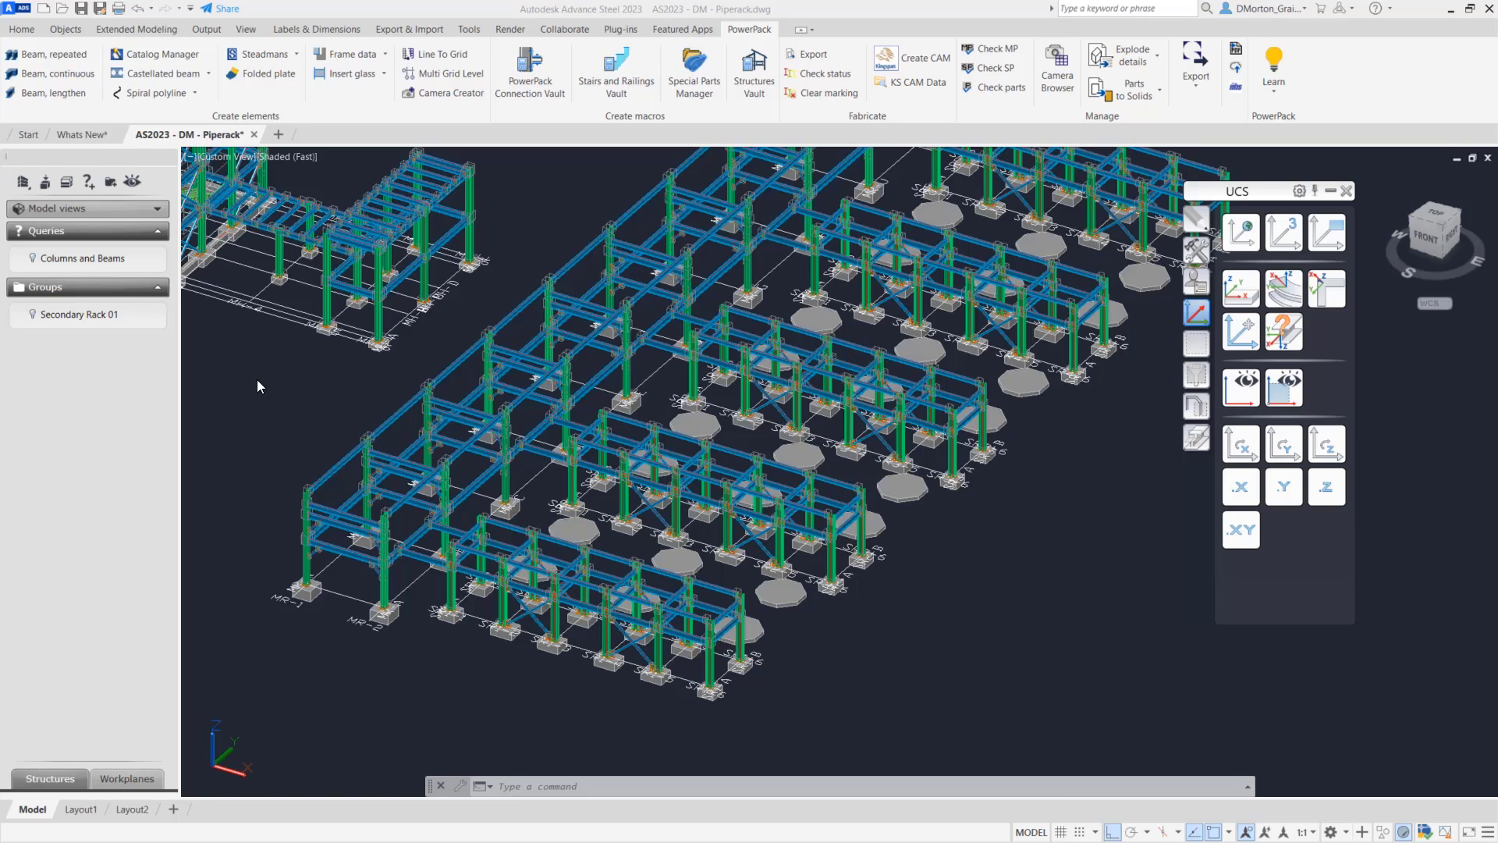
- In the AS2023 - DM - Piperack drawing, isolate the Secondary Rack 01 group and display it in 2D Wireframe
click(32, 314)
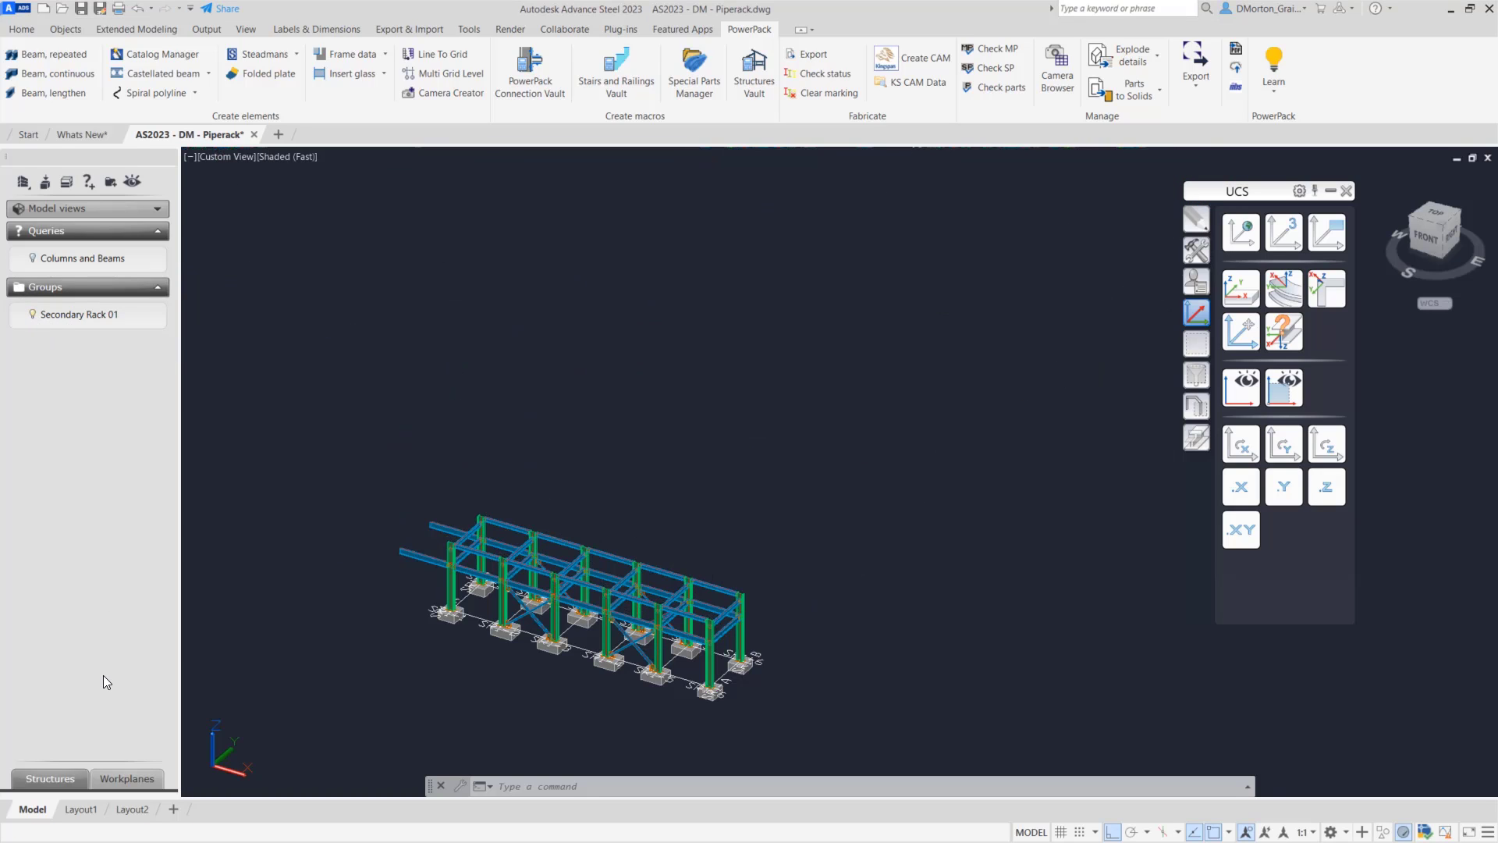
click(292, 157)
click(319, 190)
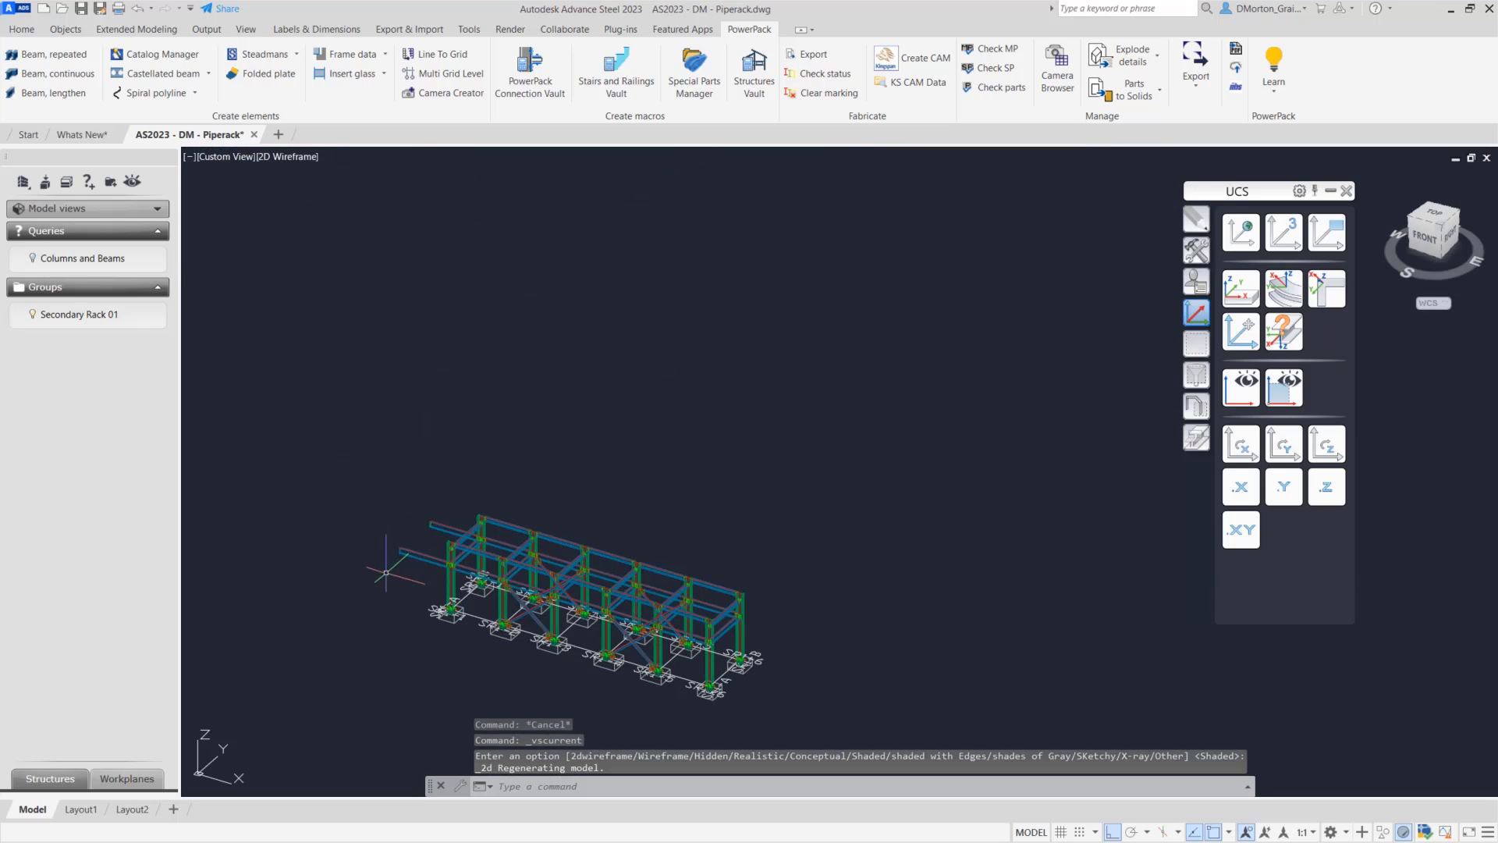
scroll(663, 702, up, 2)
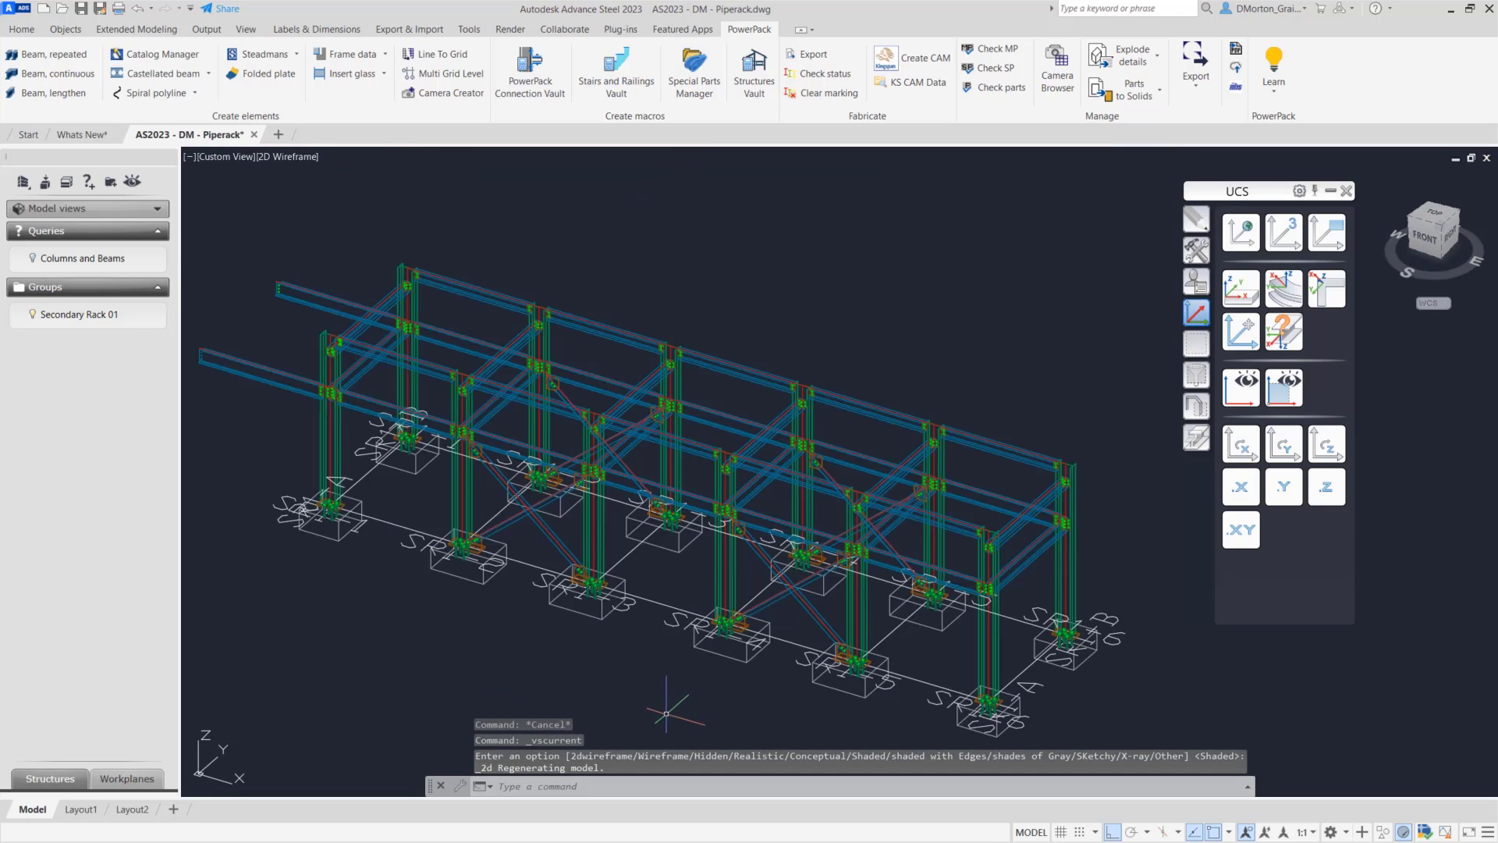
- Start a new camera with the Camera Creator, using Front (WCS XZ) orientation and the Intersection camera type
click(451, 94)
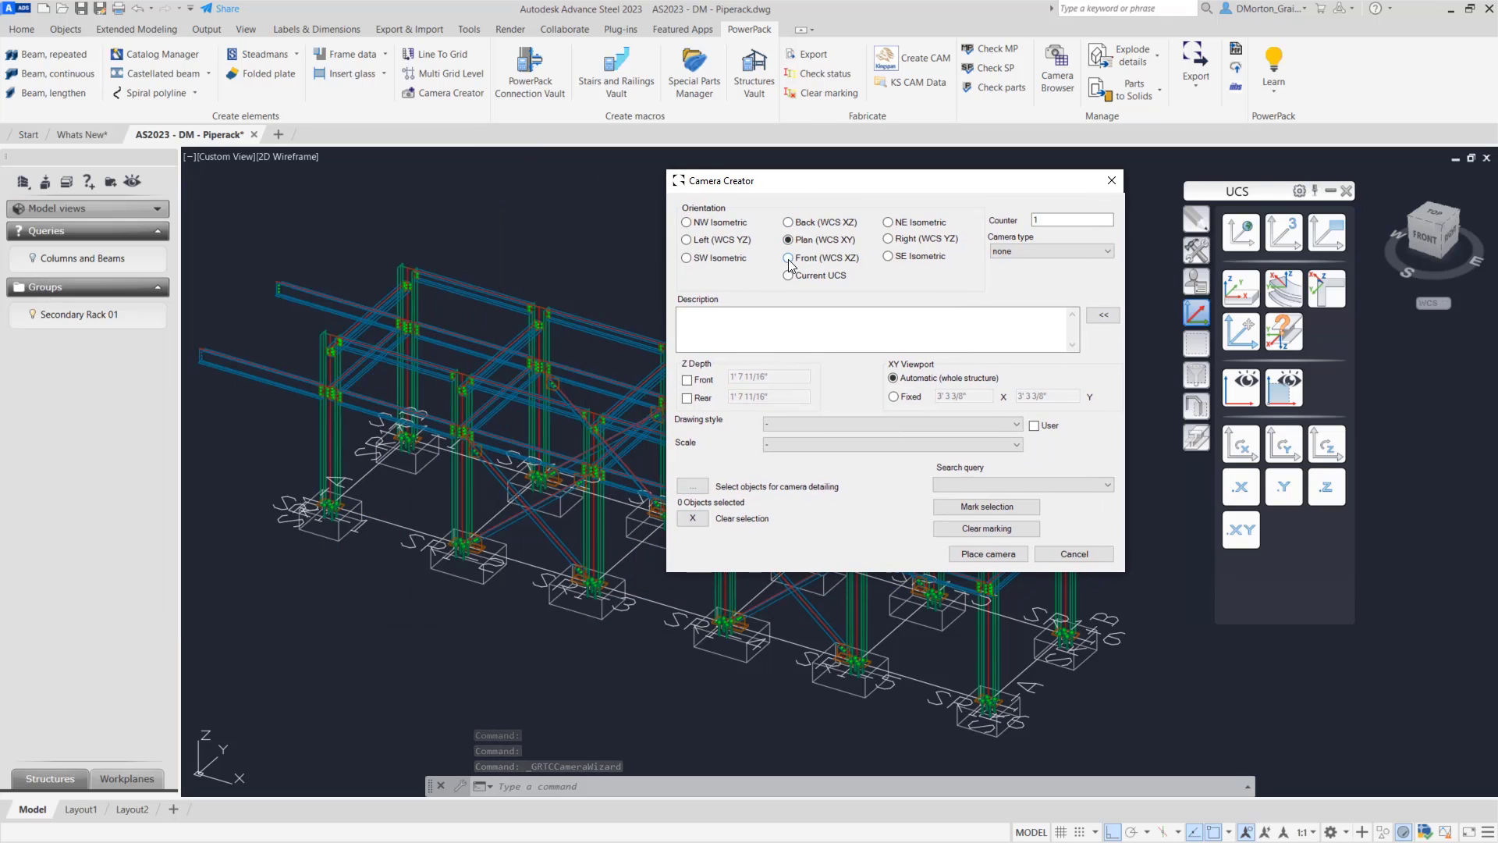
click(788, 258)
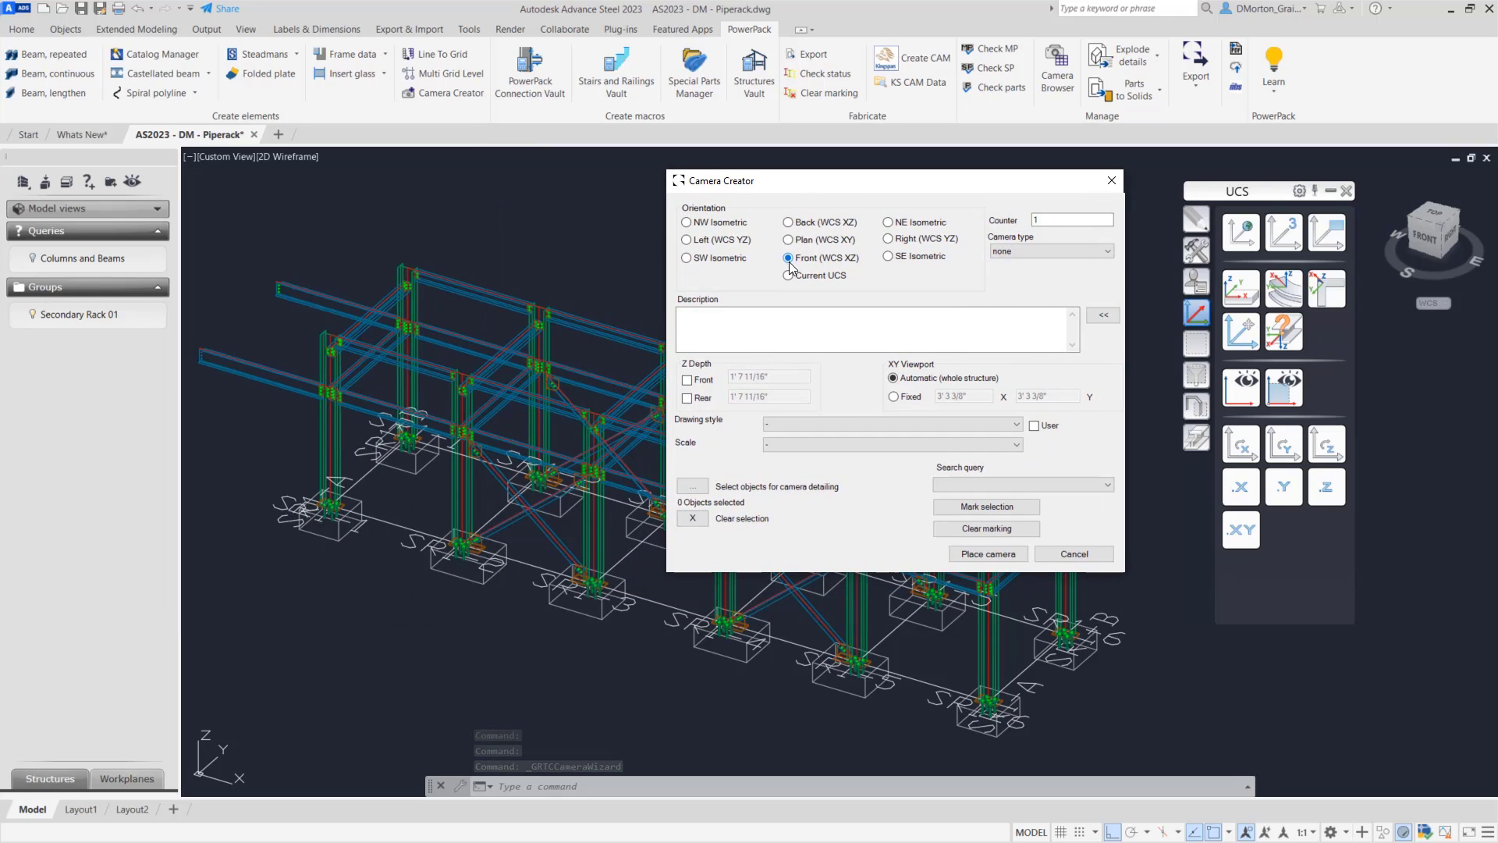
click(1080, 252)
click(1014, 289)
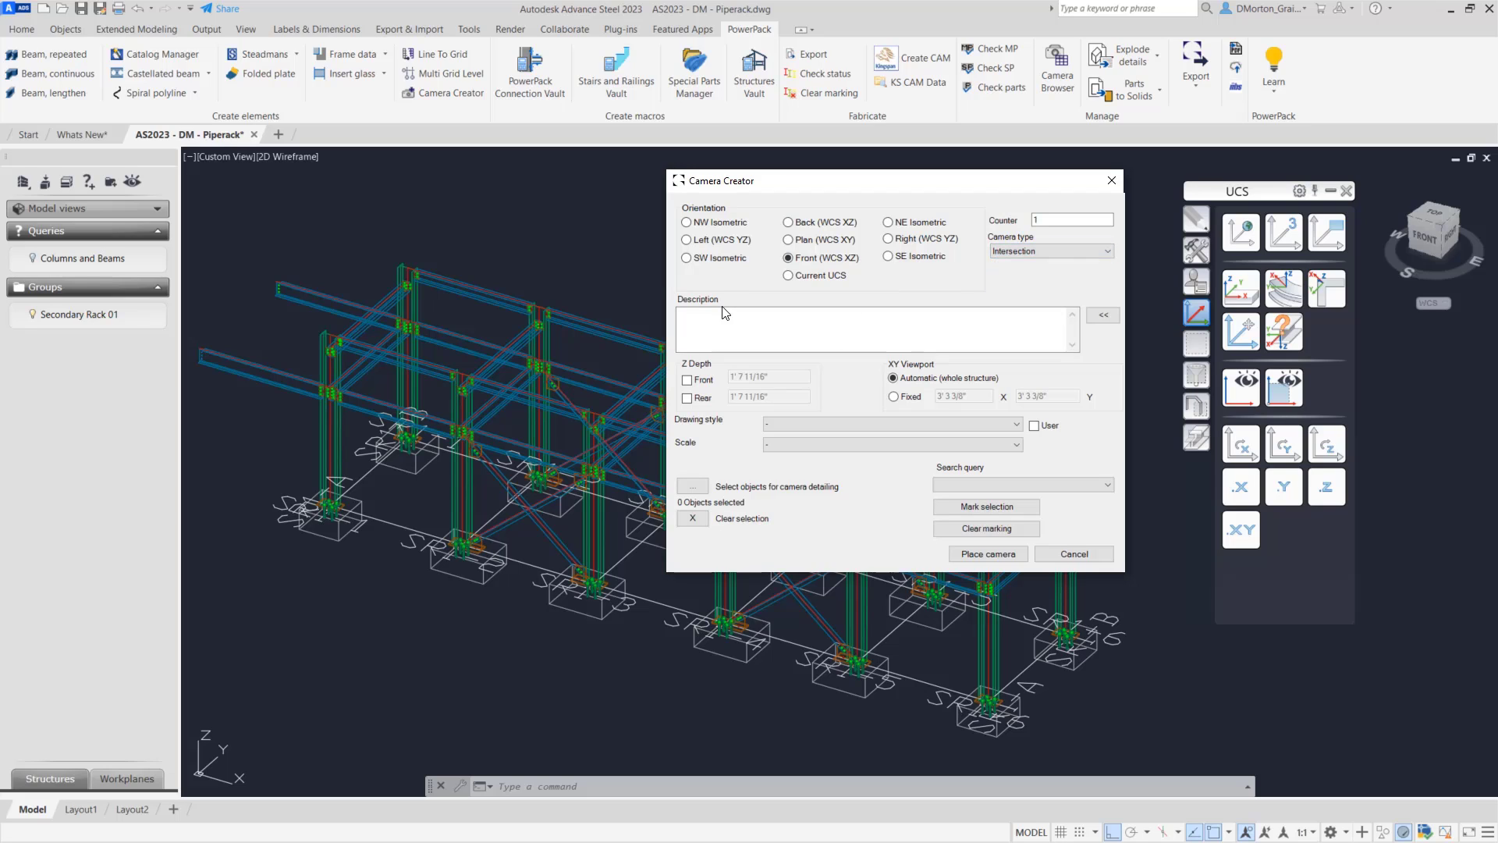
- Enter the camera description on three lines: "ELEVATION FOR PP", "GRIDLINE: %Gridline" and "GRIDINTERSECTION: %GridIntersection", inserting the variables as tokens
click(1105, 317)
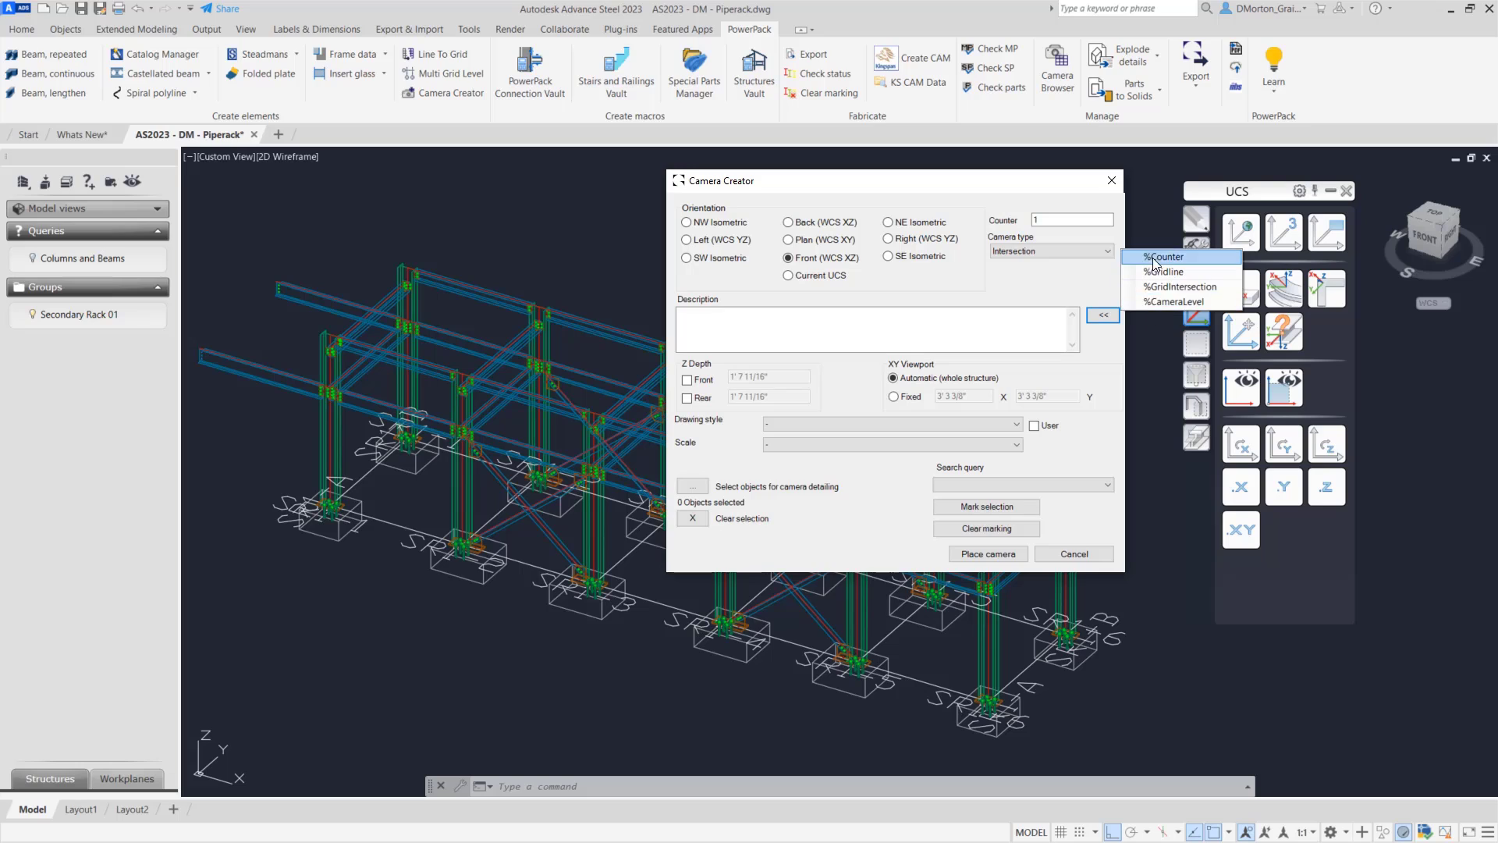
click(823, 324)
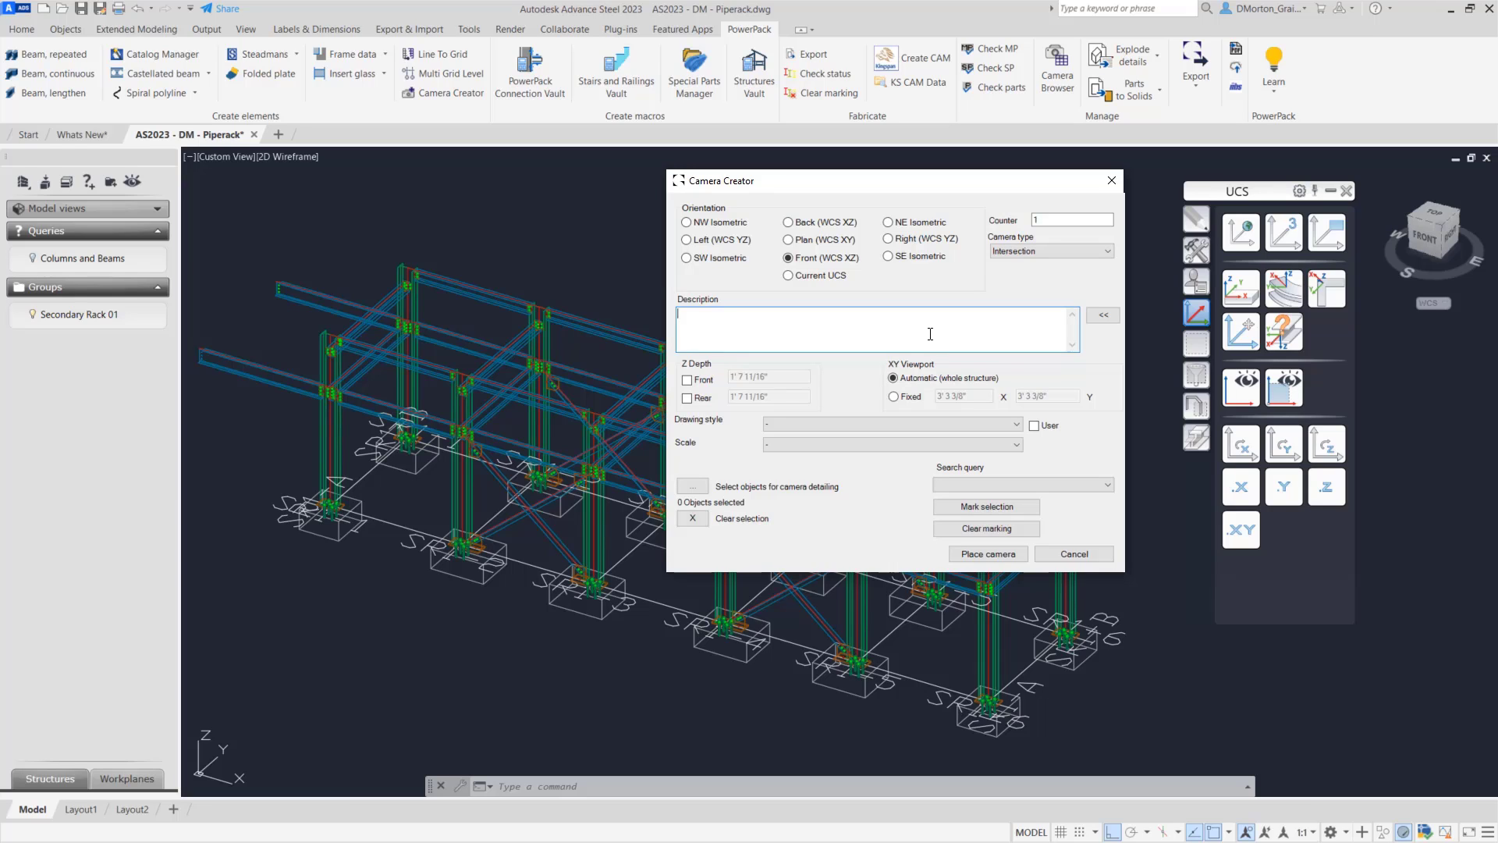
text(ELEVATION FOR PP)
key(Return)
text(GRIDLINE:)
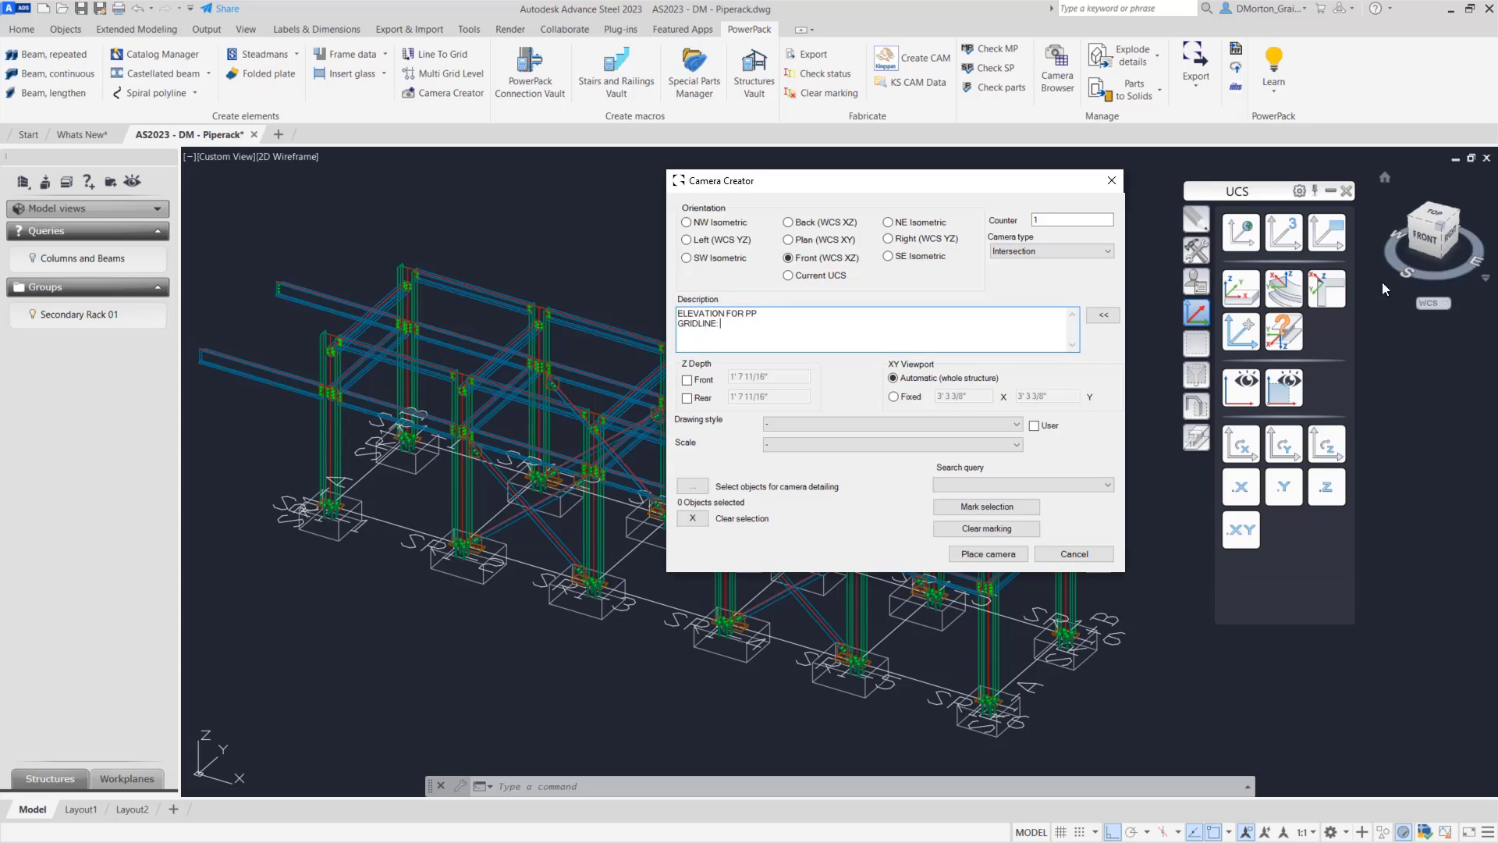
click(1094, 318)
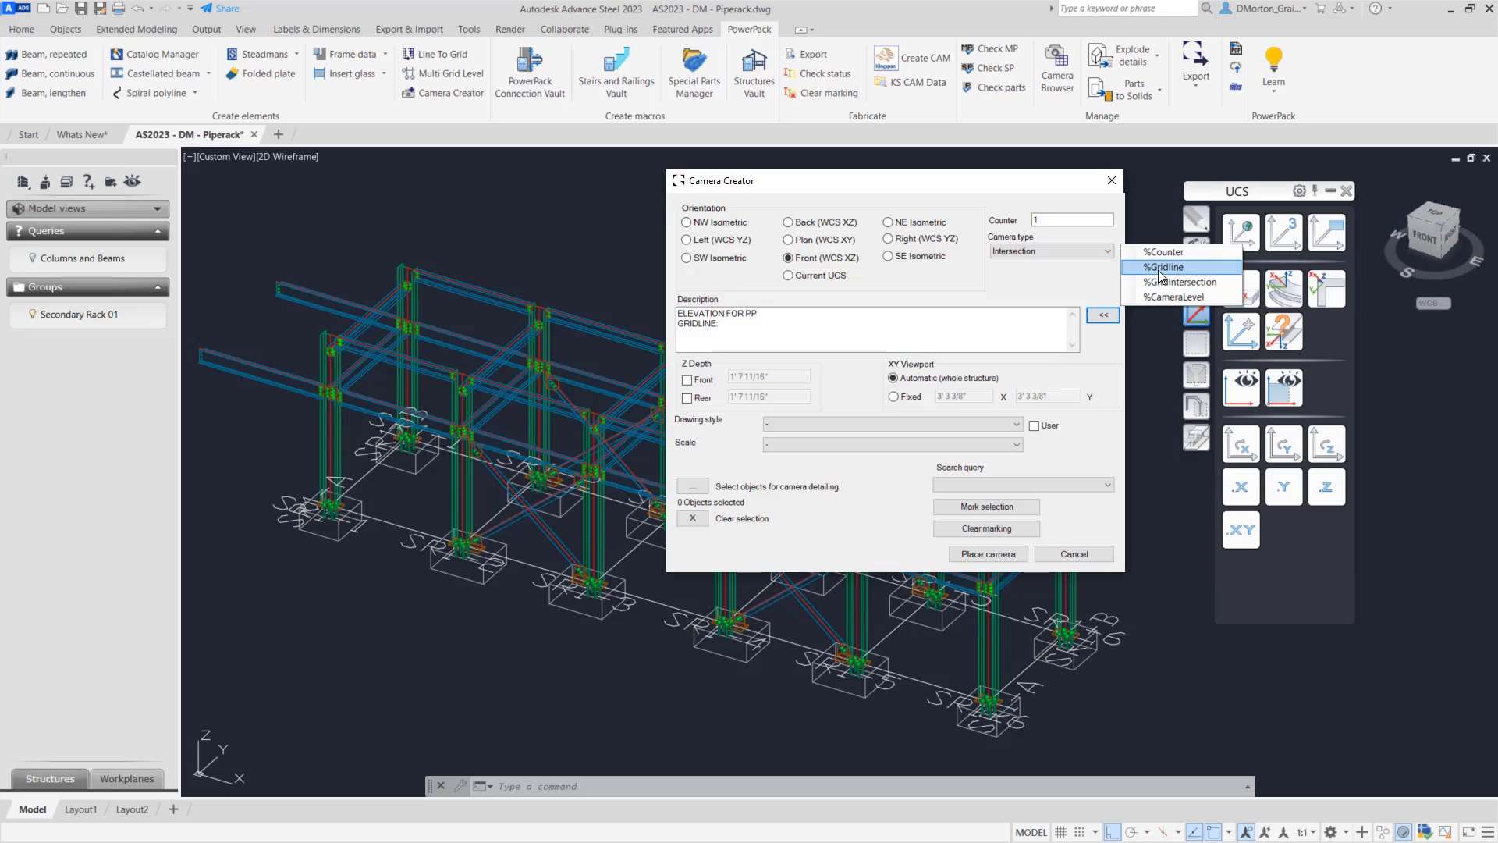
click(1159, 269)
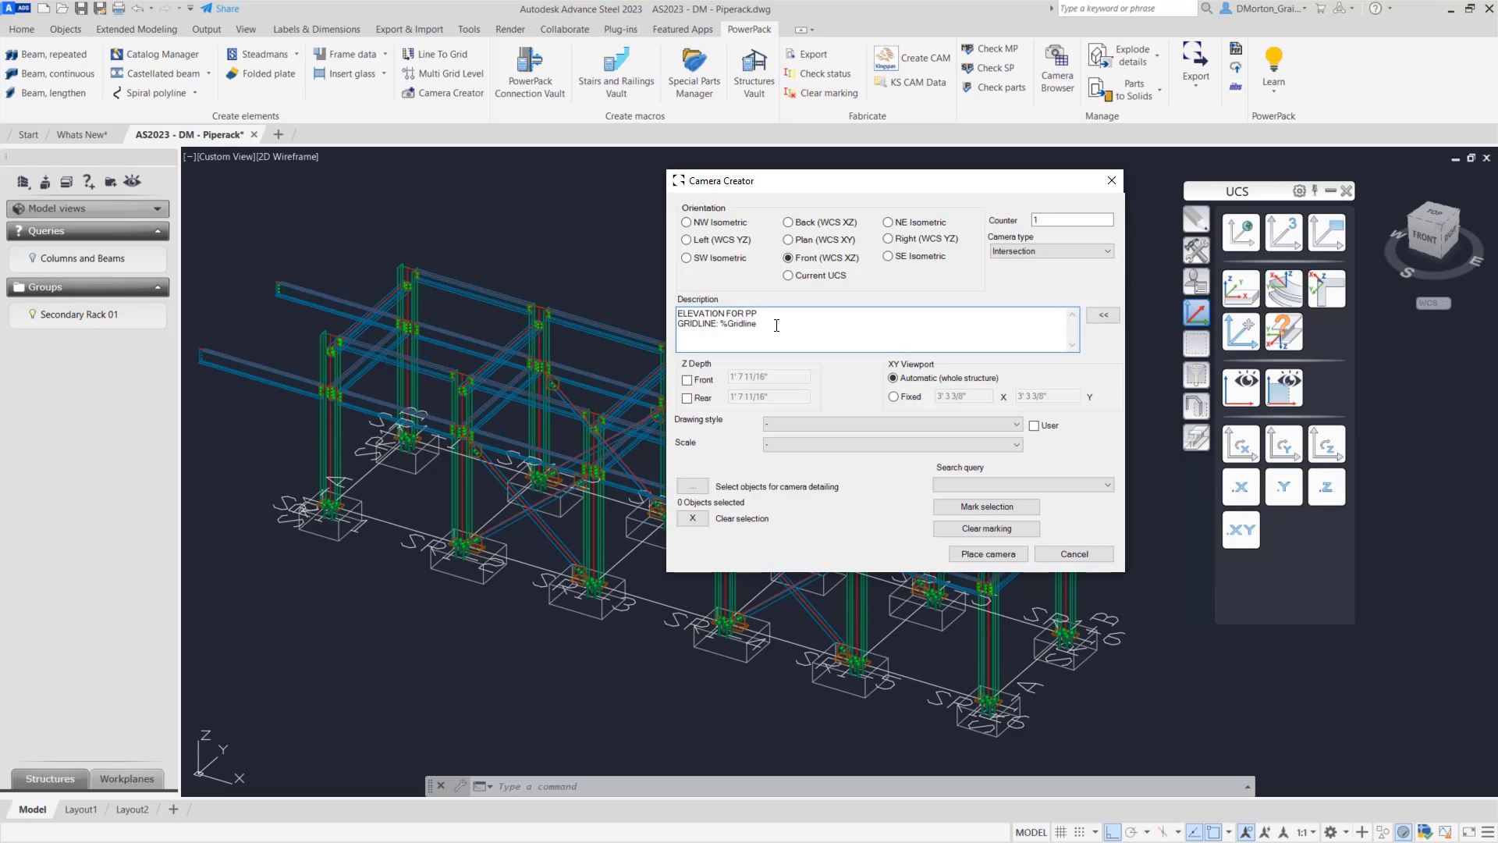
key(Return)
text(GRIDINTERSECTION:)
click(1112, 314)
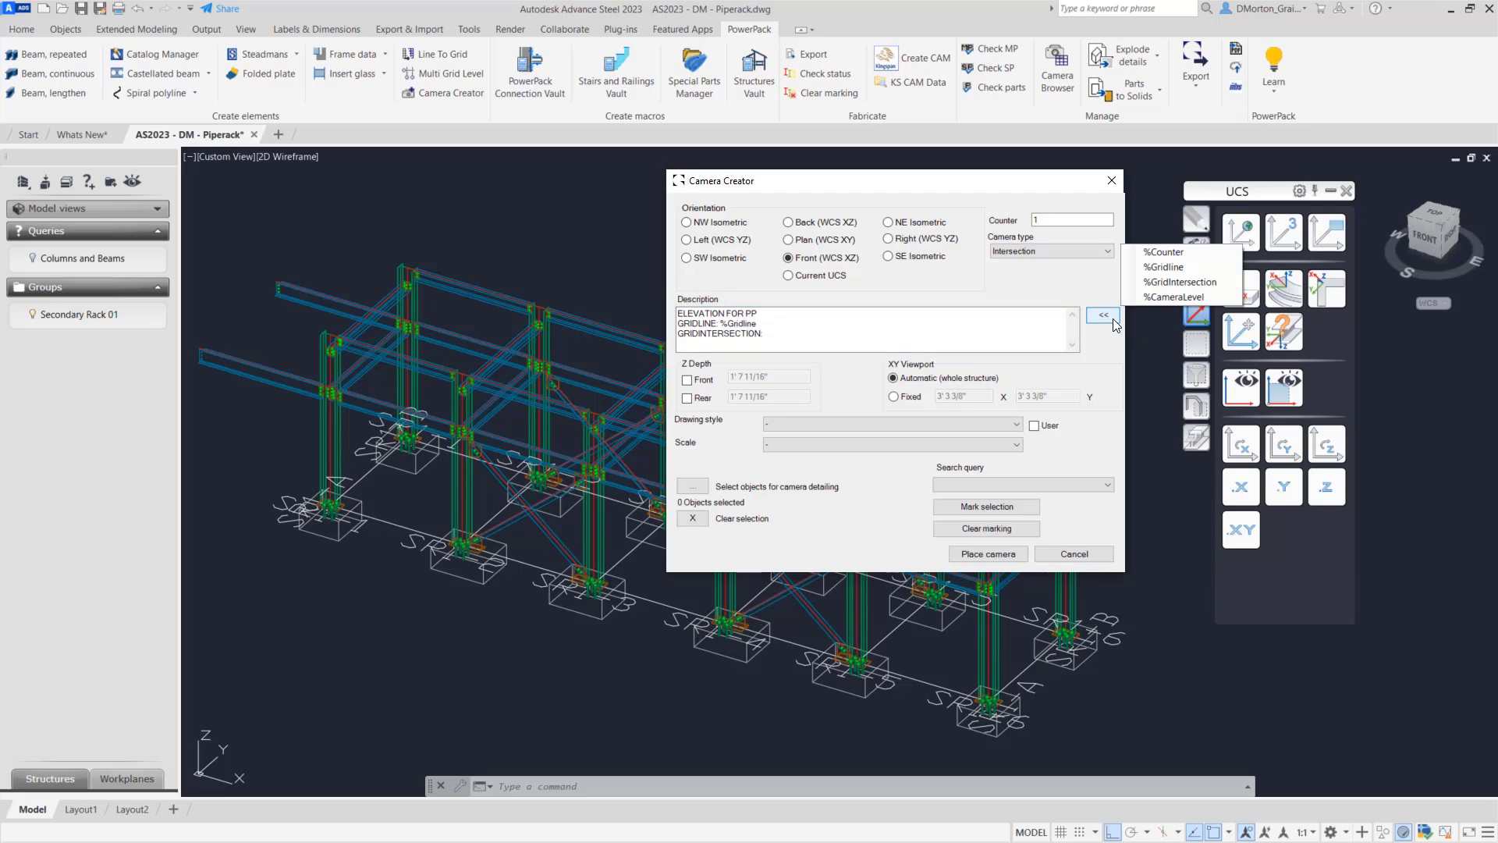
click(1206, 282)
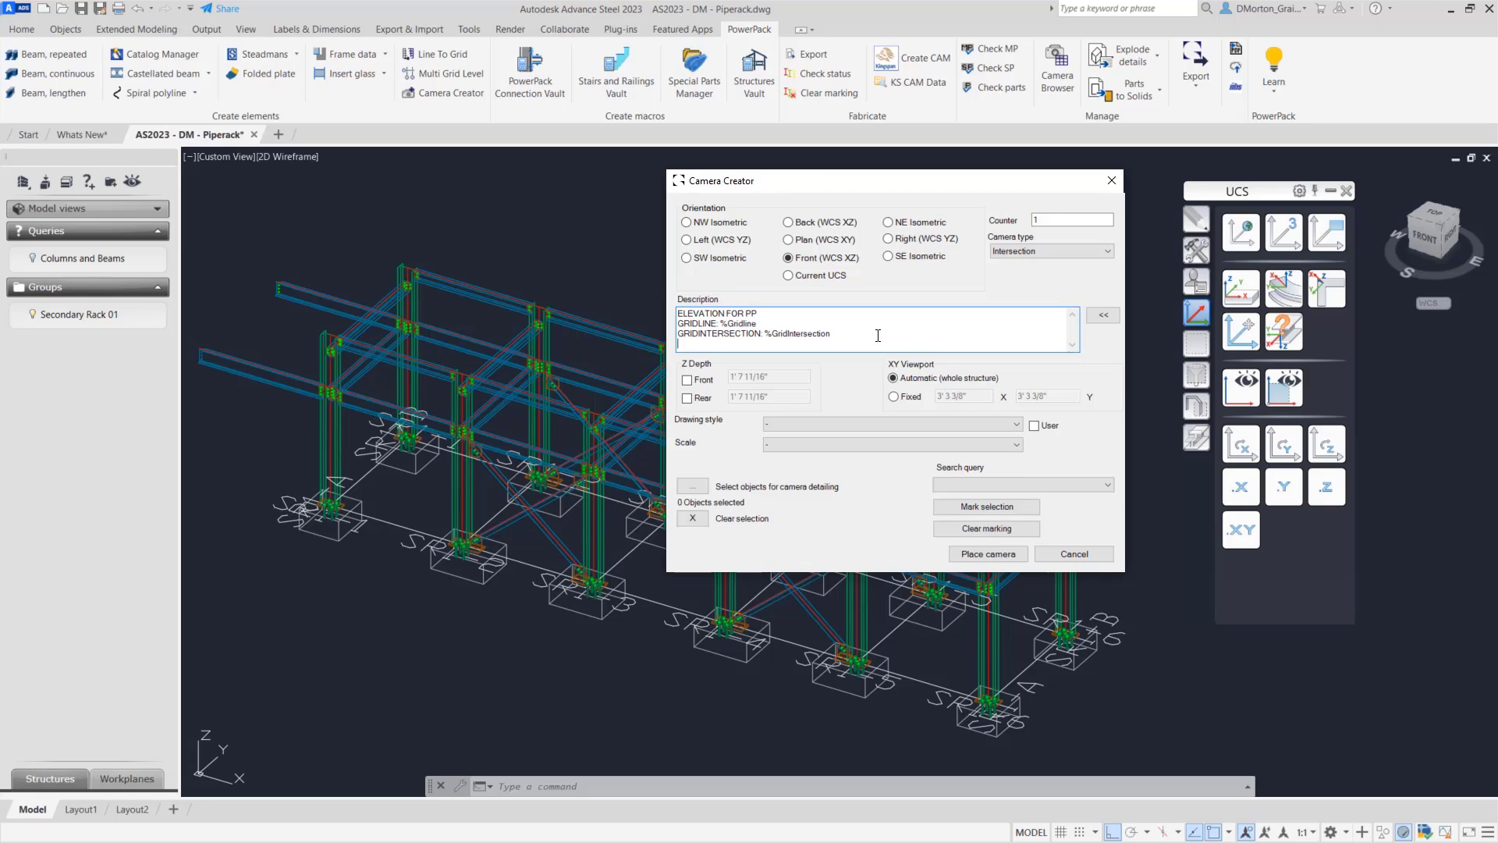
text(LINE)
key(Return)
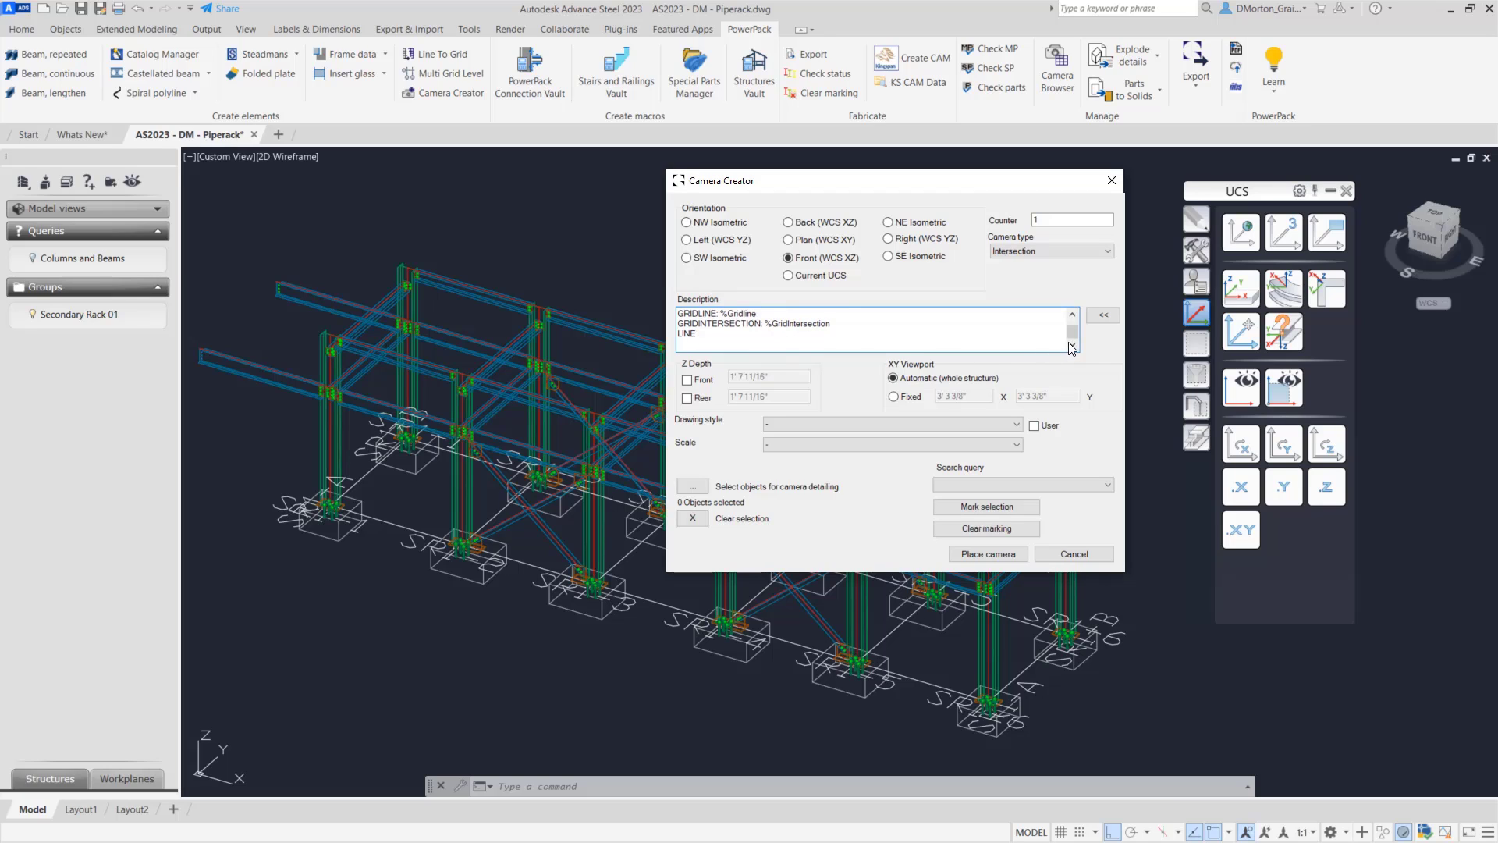
drag(1070, 336, 1064, 349)
key(BackSpace)
key(BackSpace)
key(BackSpace)
key(BackSpace)
key(BackSpace)
key(BackSpace)
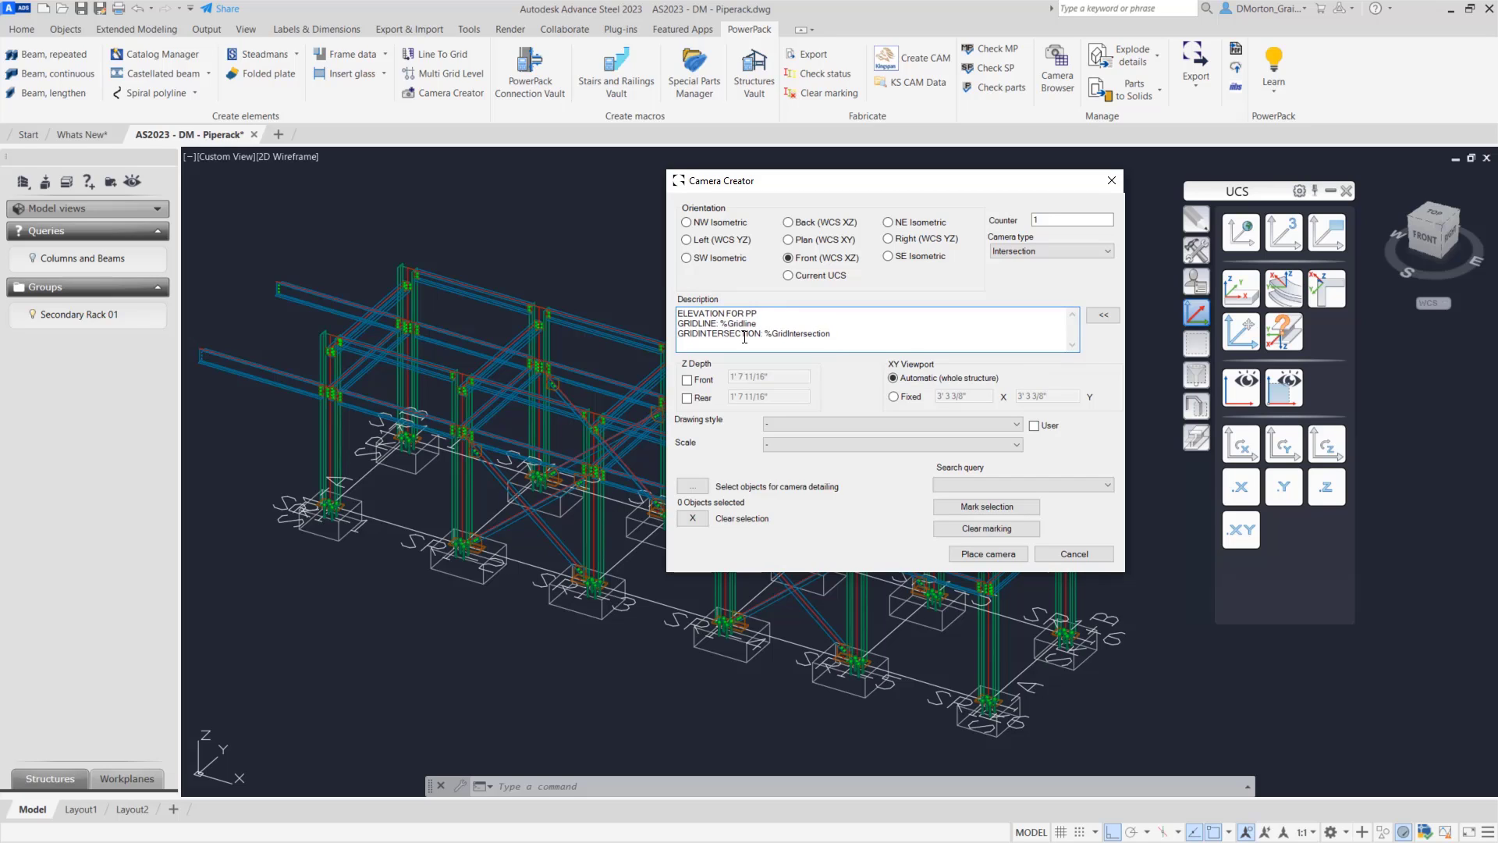
- Enable the camera's front and rear Z depth limits and set both to 1' 6"
click(687, 380)
click(687, 398)
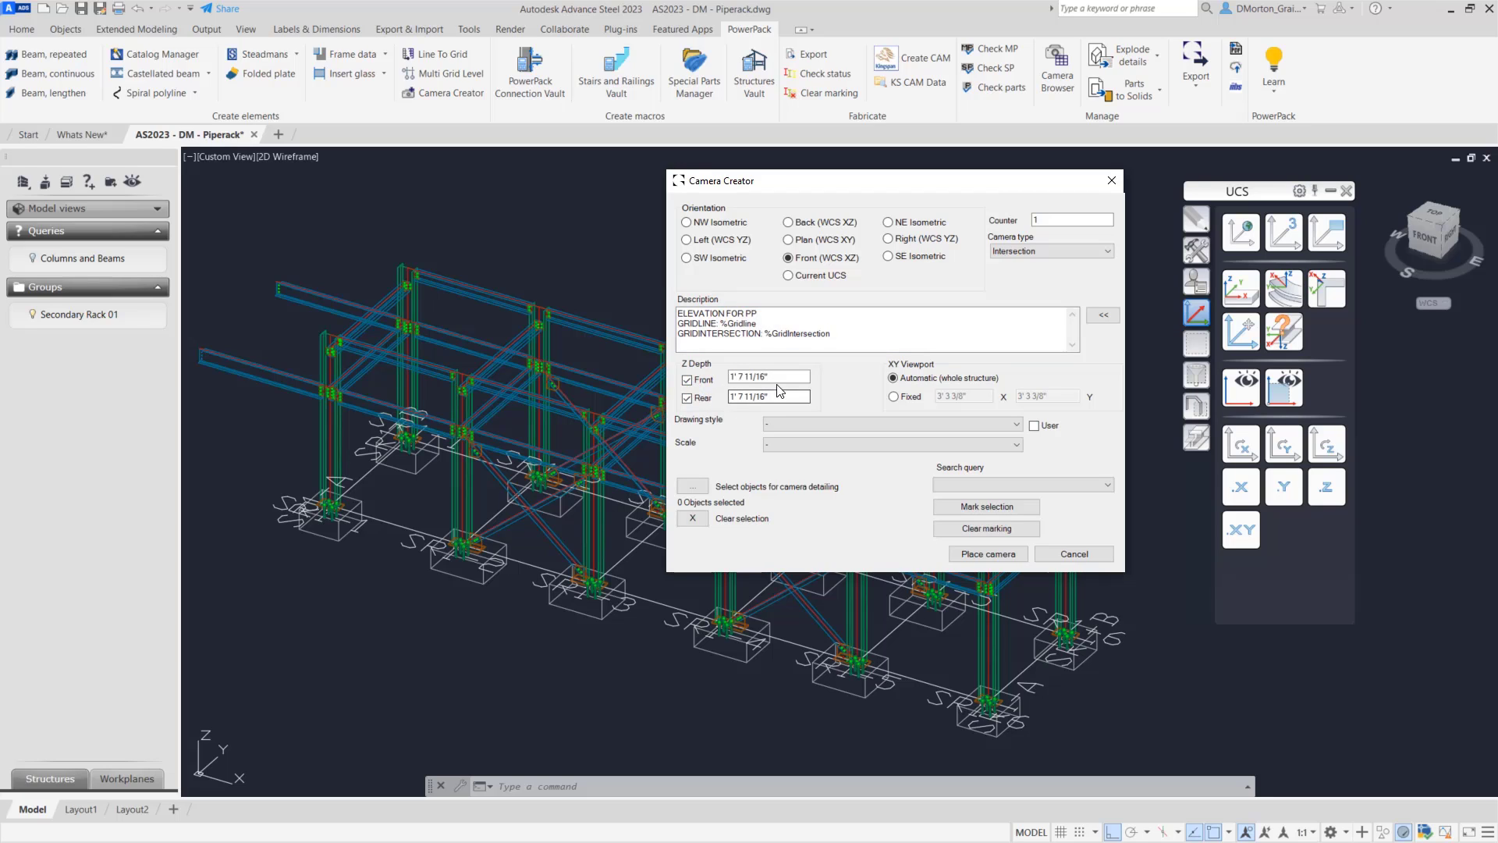
click(777, 377)
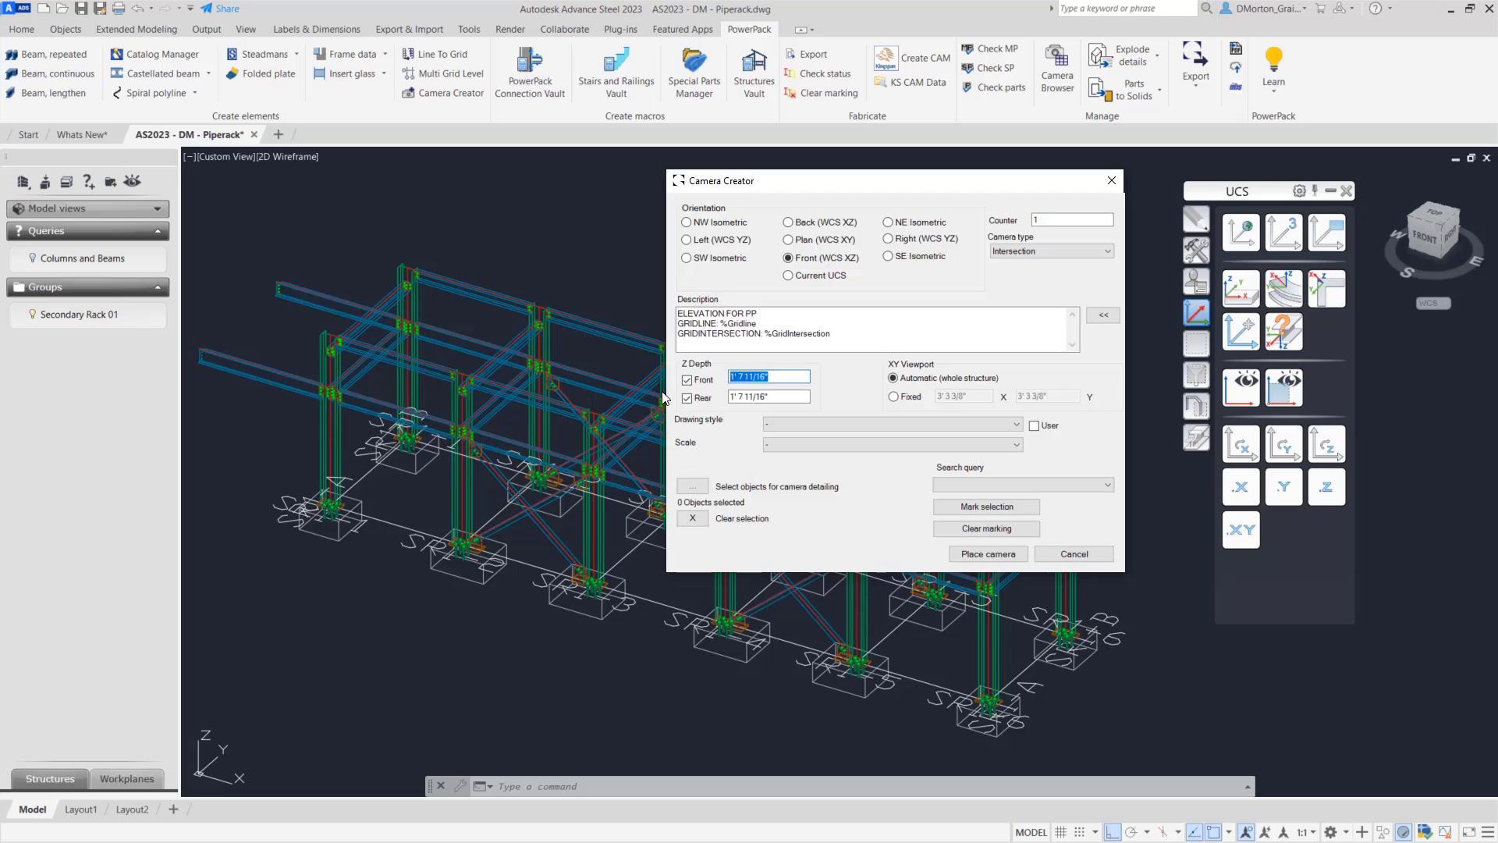
text(1' 6")
click(789, 396)
drag(790, 395, 729, 397)
text(18)
click(788, 377)
- Give the camera a fixed XY viewport of 70' in X by 40' in Y
click(894, 397)
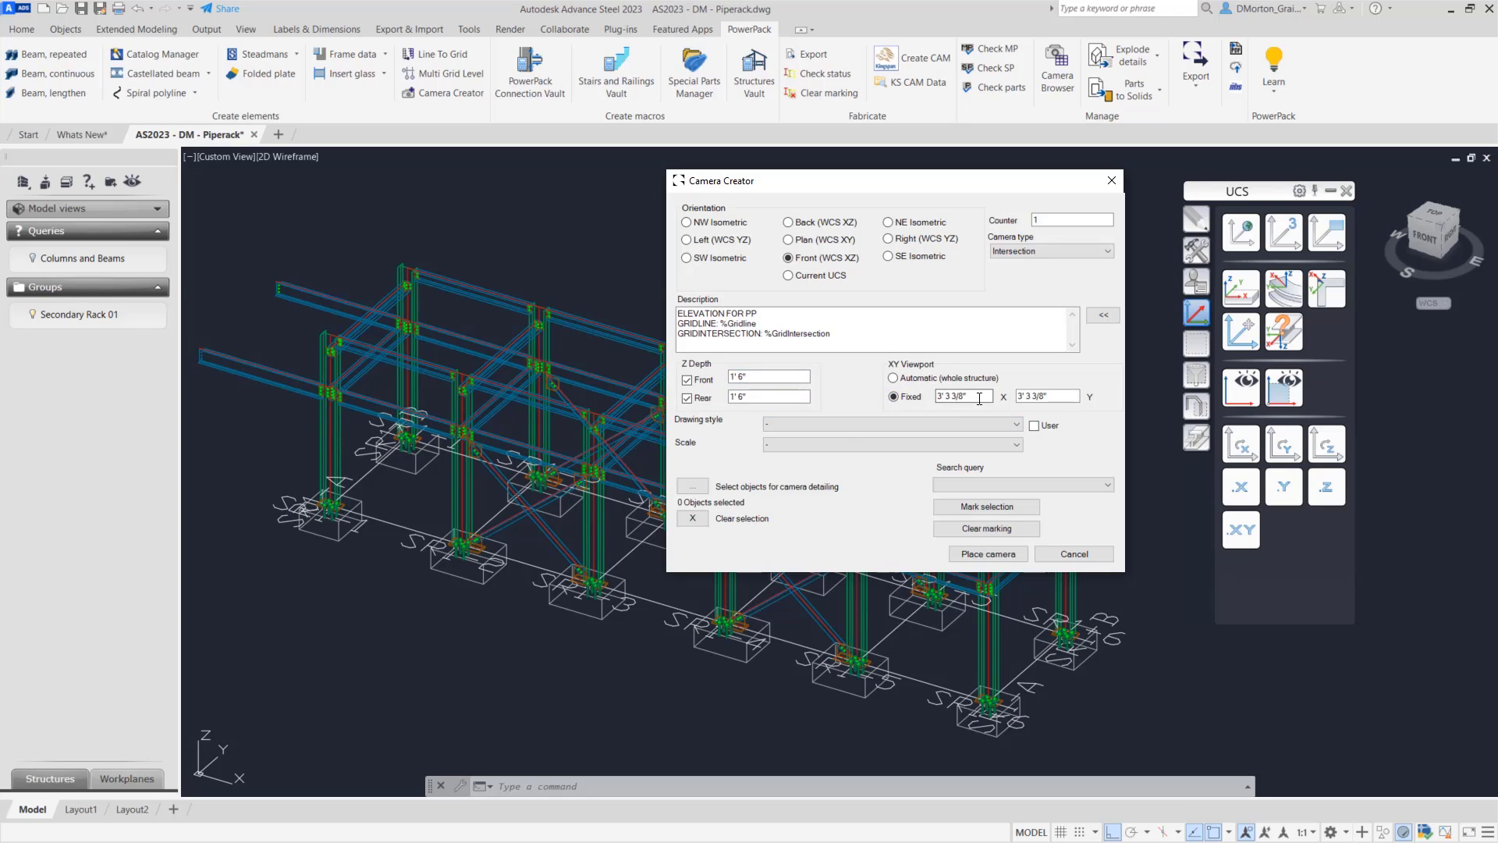
drag(979, 398, 841, 402)
text(70')
key(Tab)
text(40')
click(980, 399)
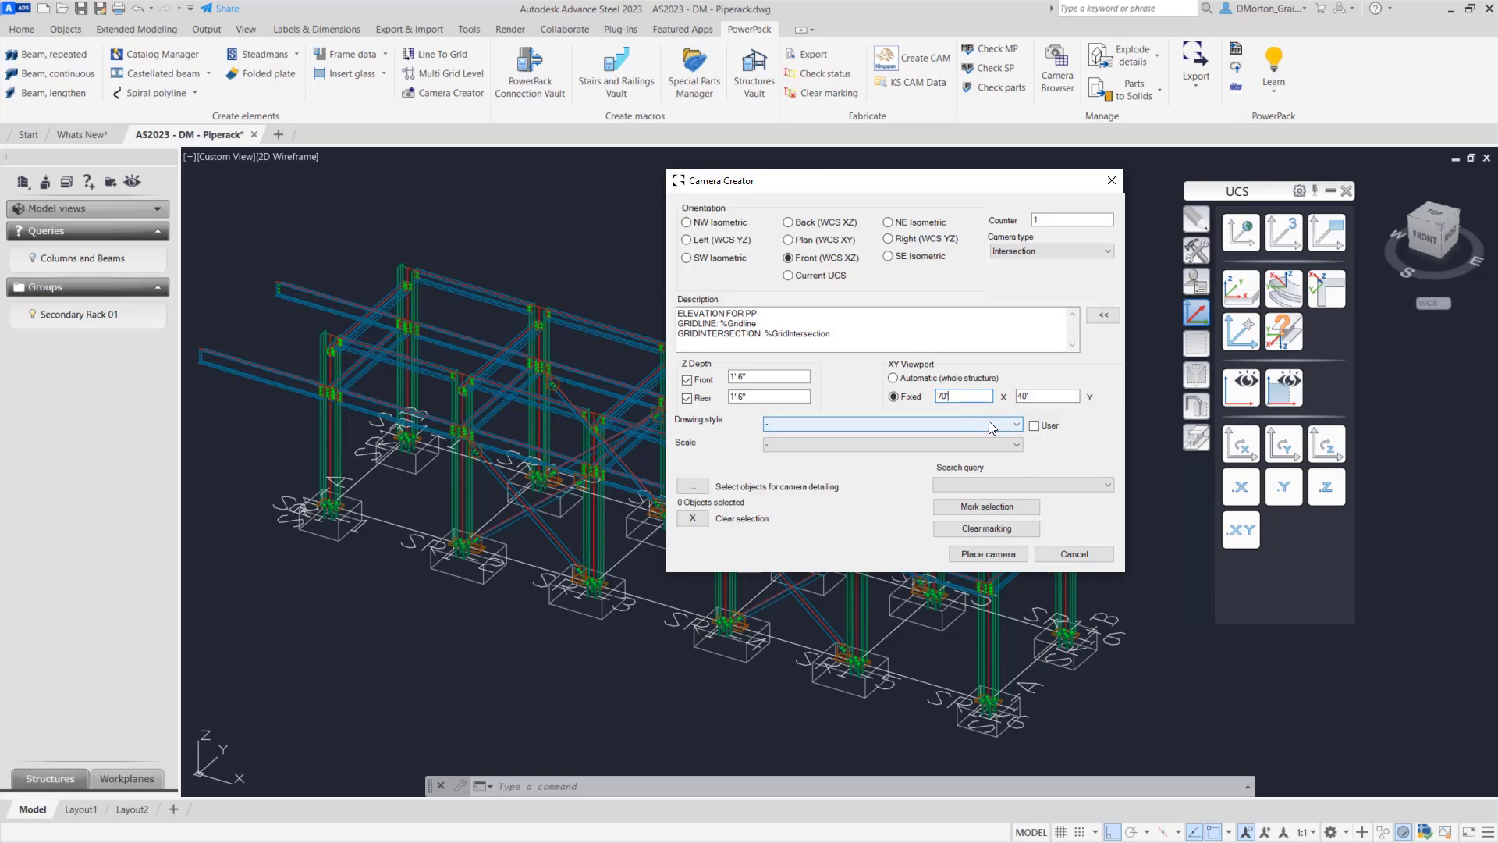
- Include user drawing styles and assign the "3 - Elevation View - Full" style to the camera
click(1013, 425)
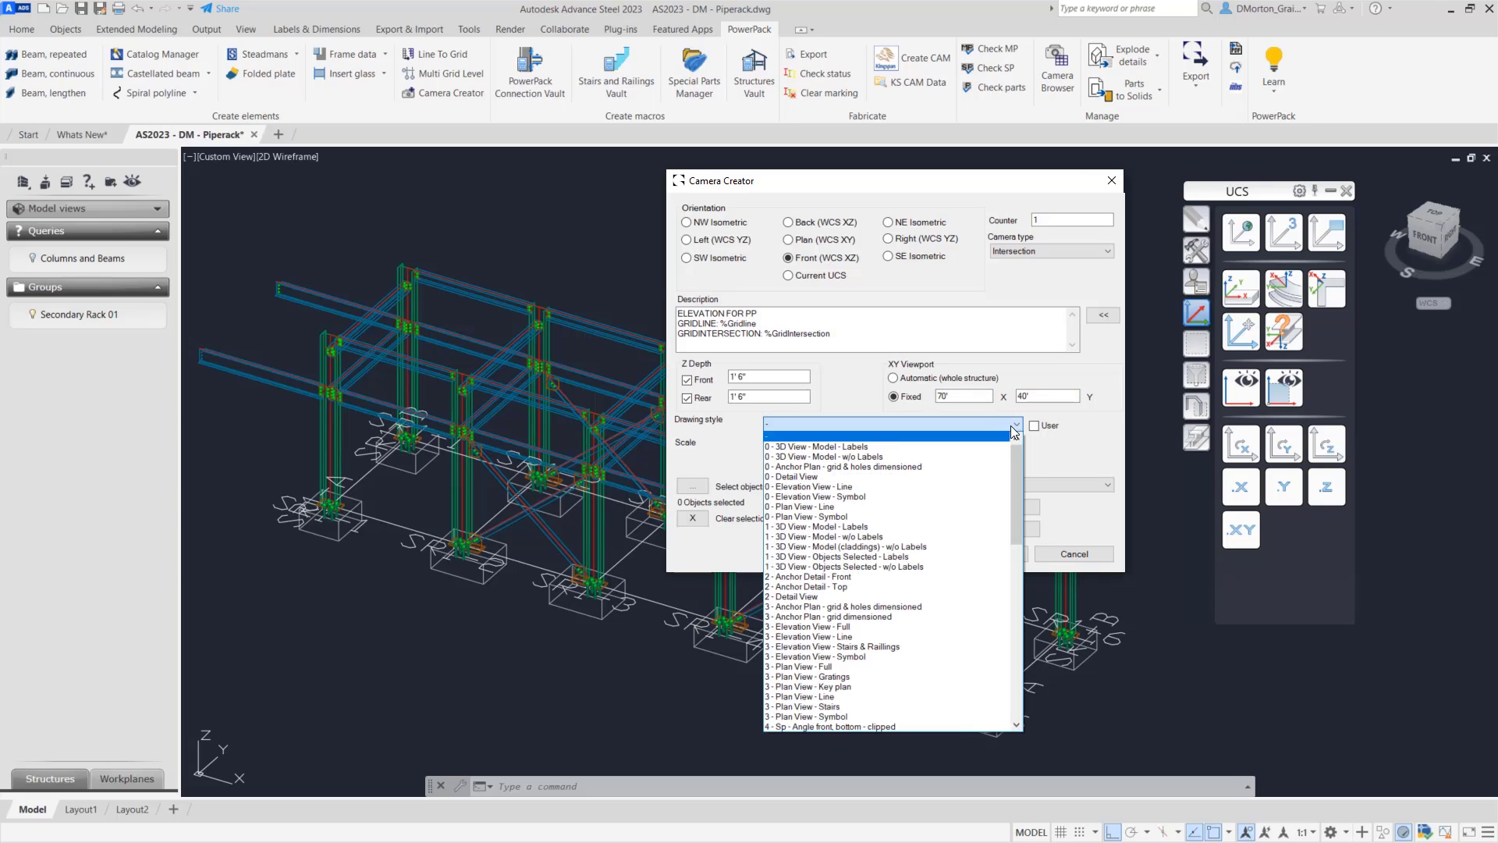
click(1014, 429)
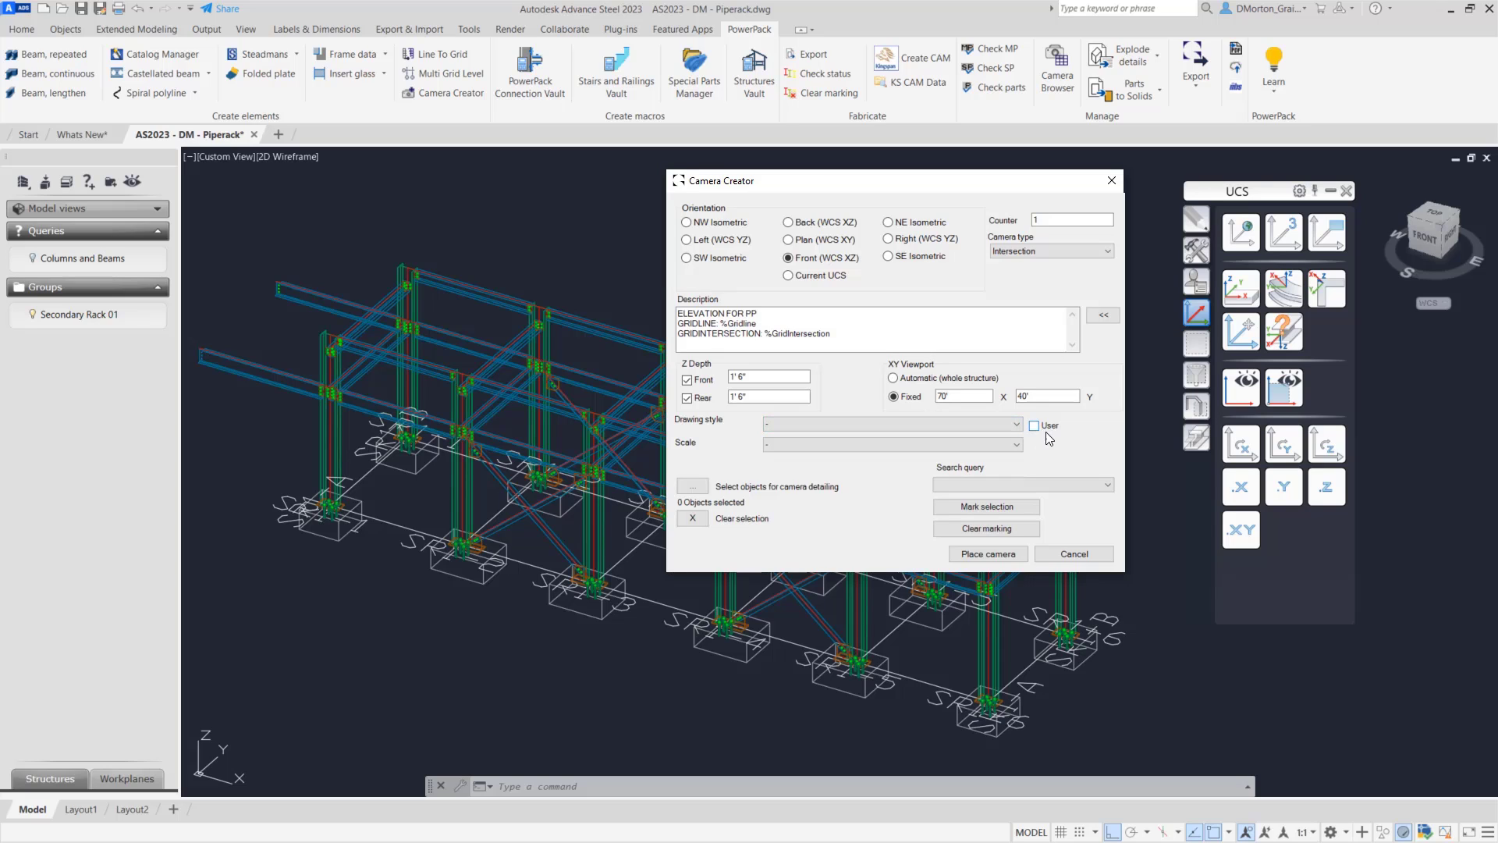
click(1036, 428)
click(1014, 426)
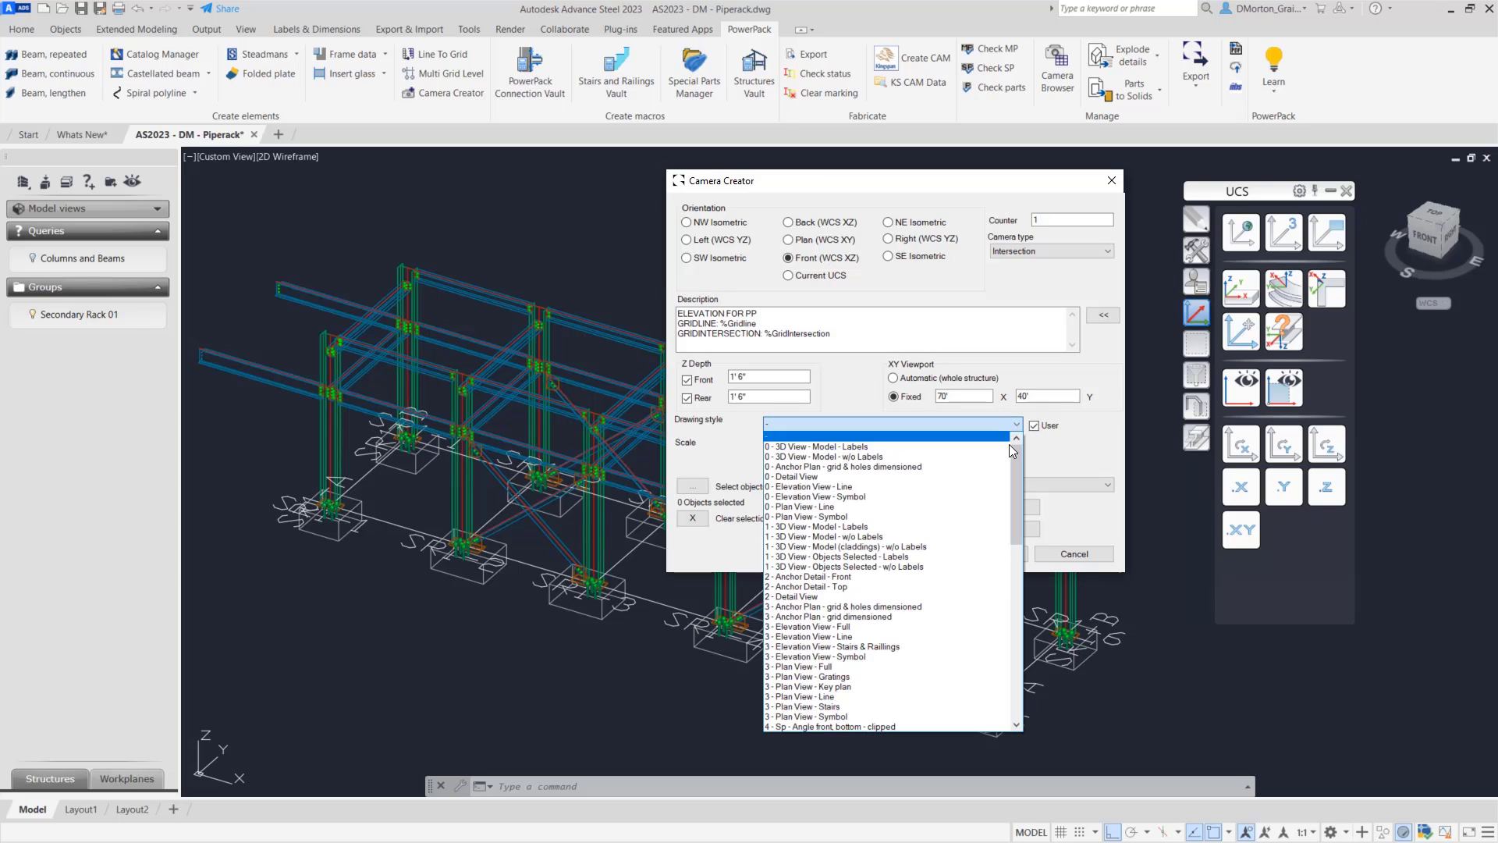
scroll(959, 546, down, 5)
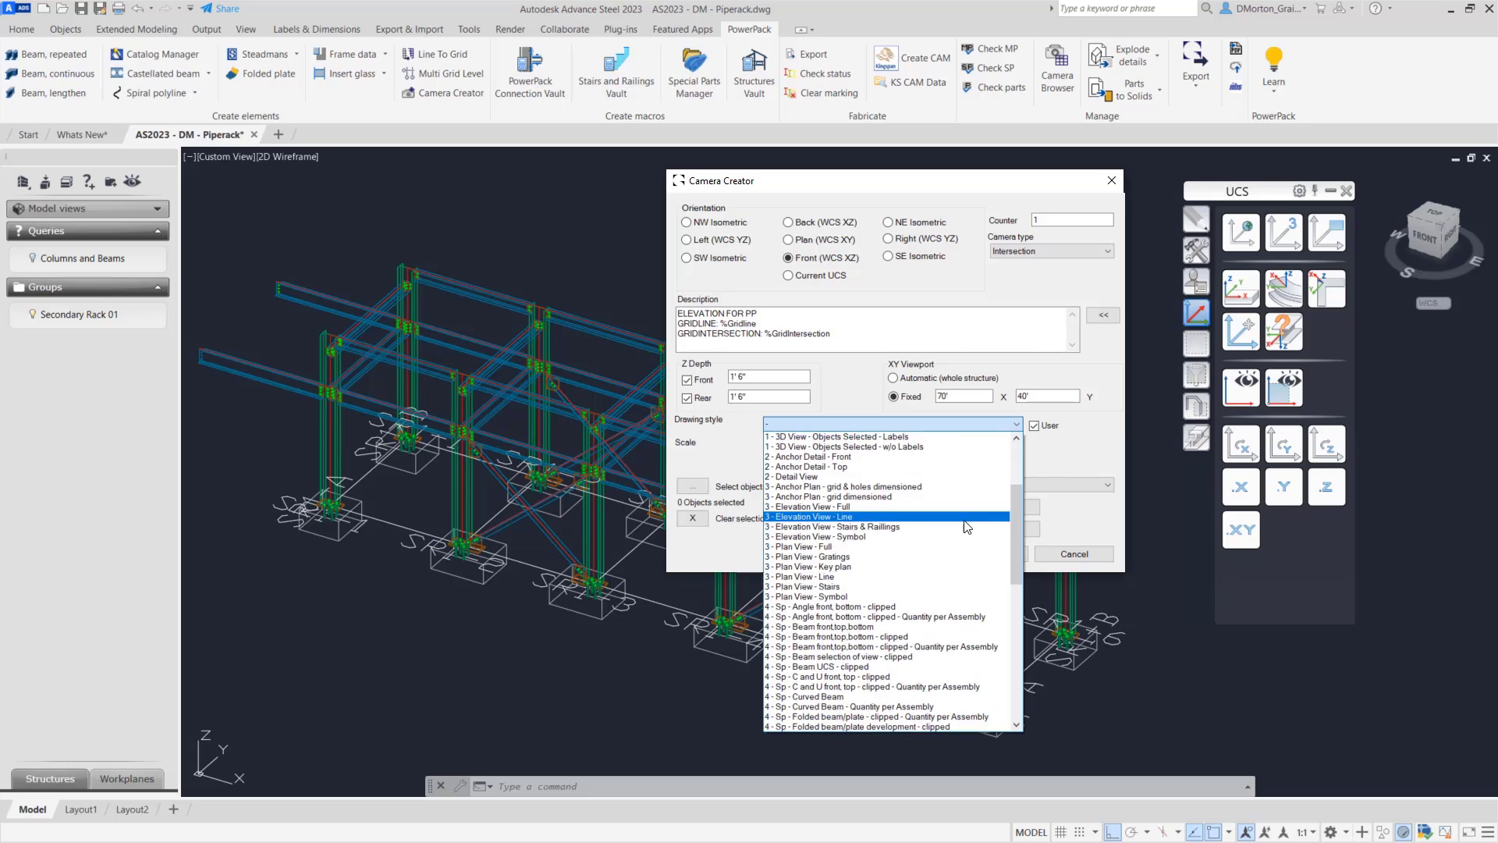
scroll(944, 571, down, 1)
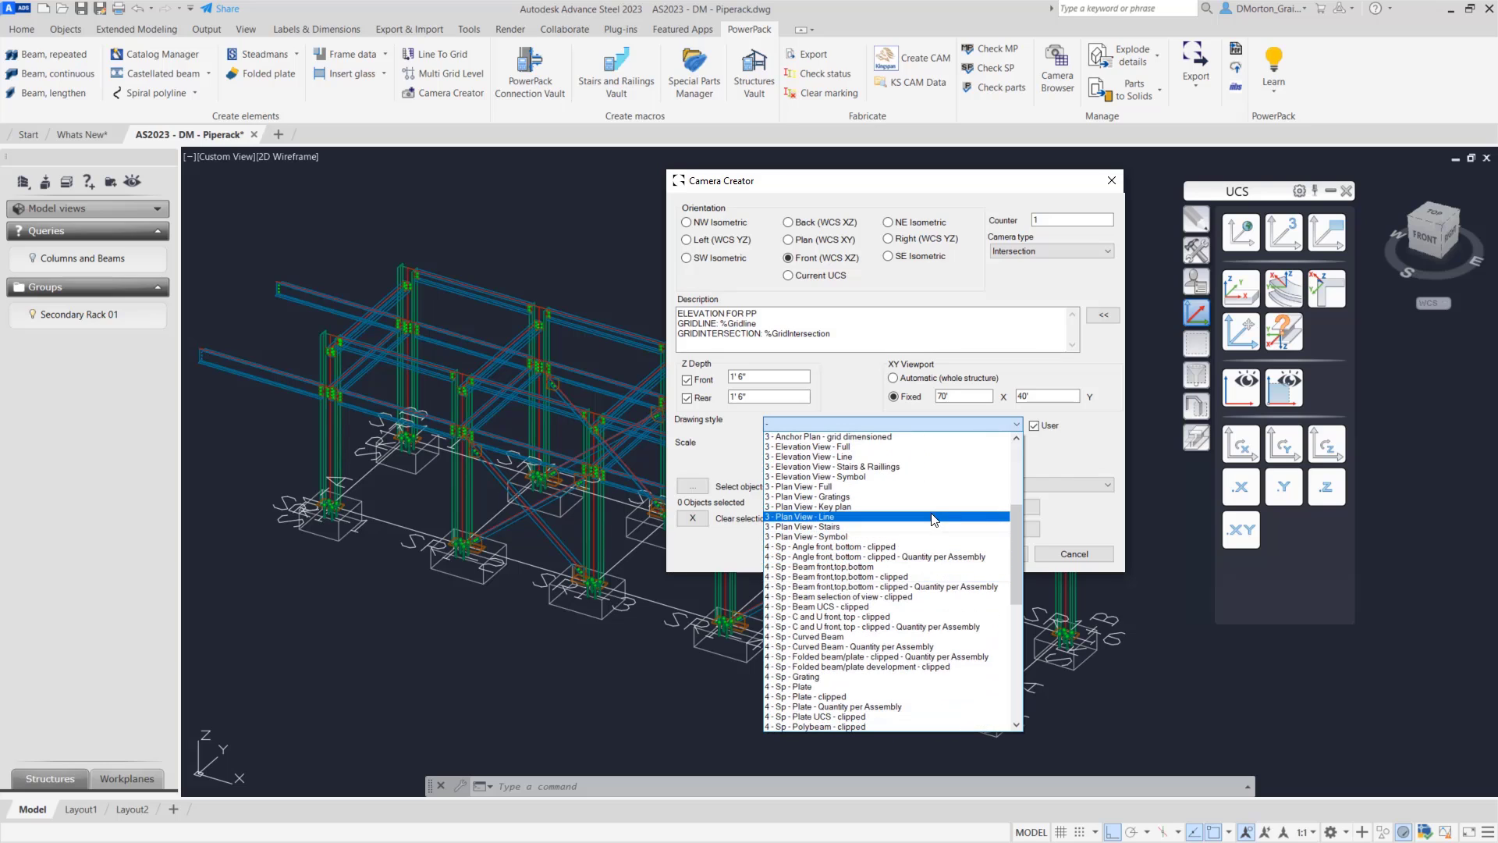
click(925, 446)
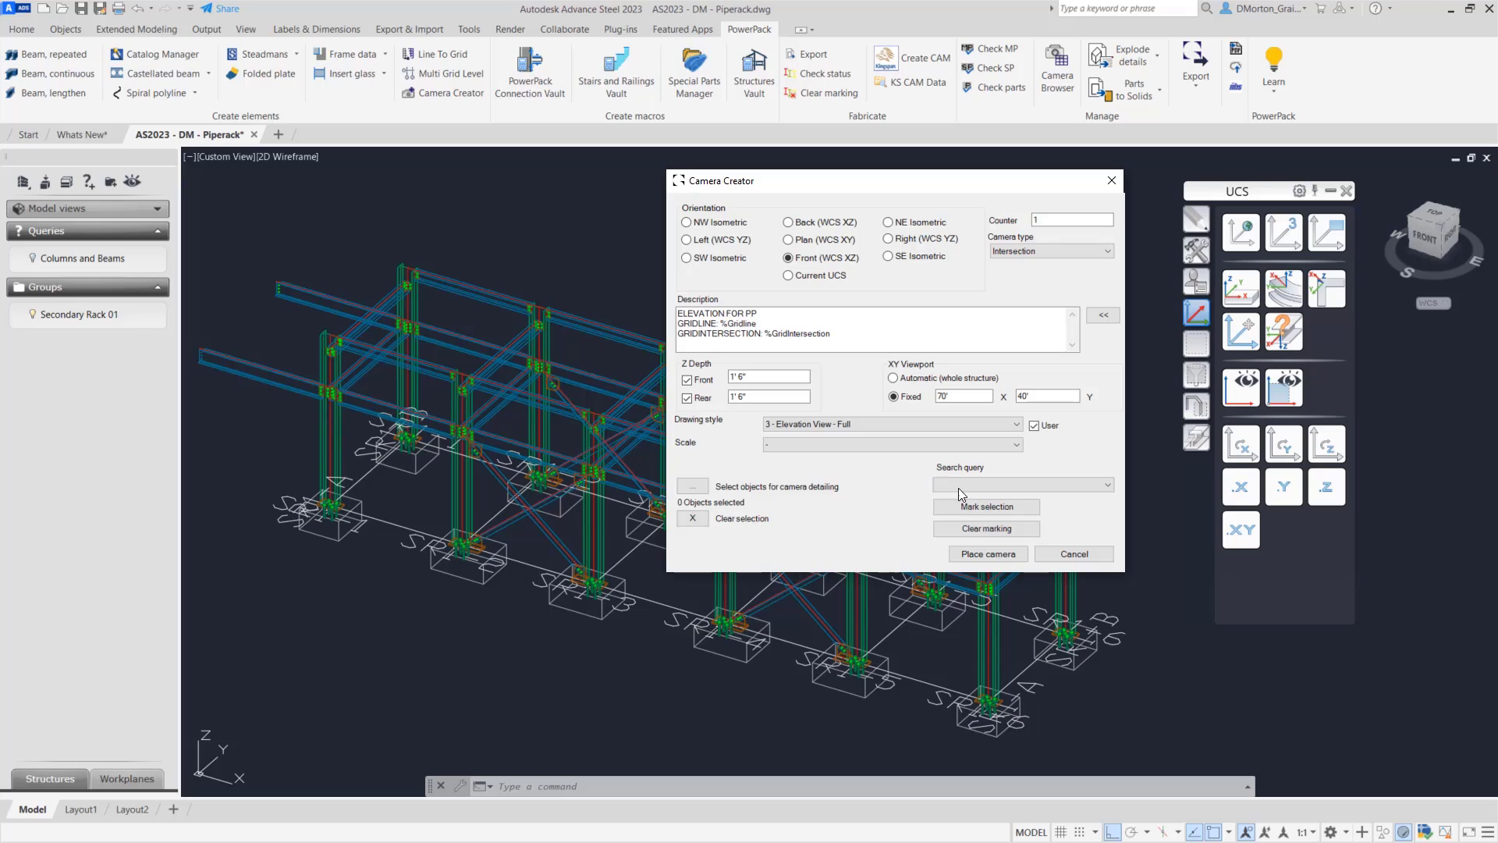
- Assign the Columns and Beams search query to the camera, mark its matching objects in the model, and clear the marking
click(1004, 485)
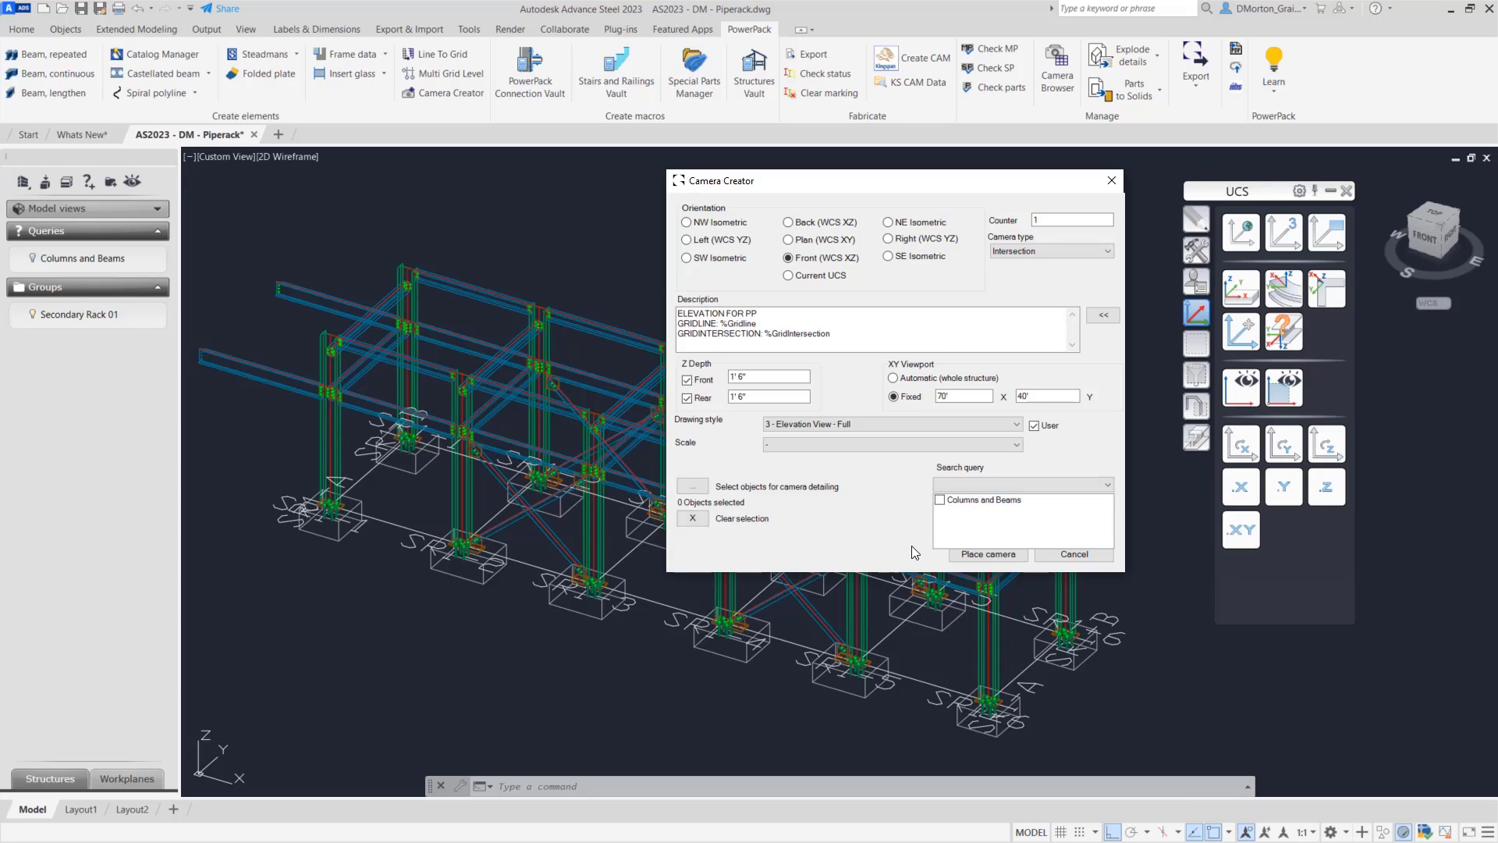
click(943, 500)
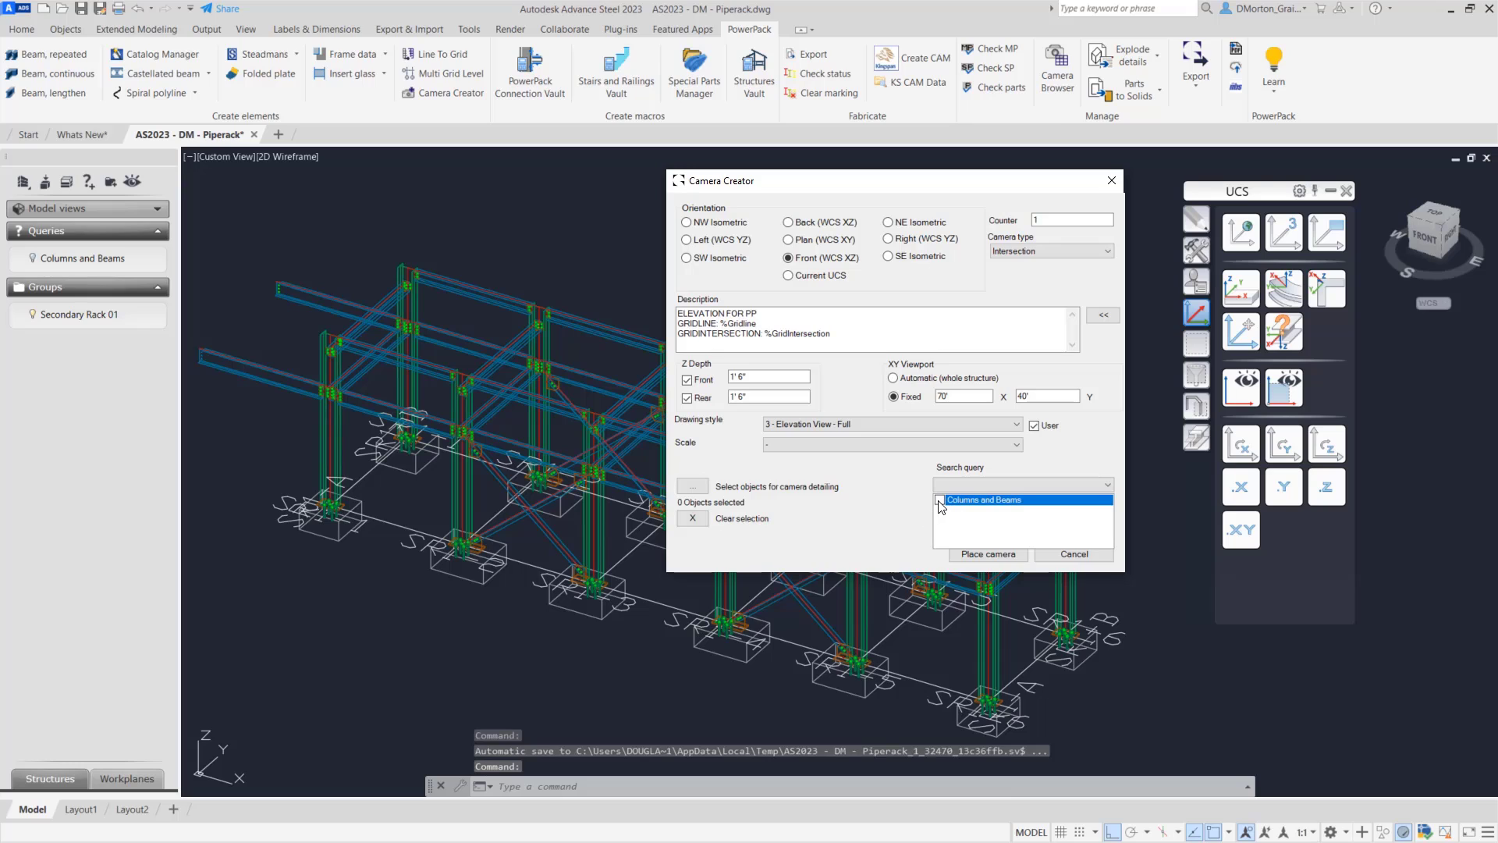
click(940, 501)
click(887, 517)
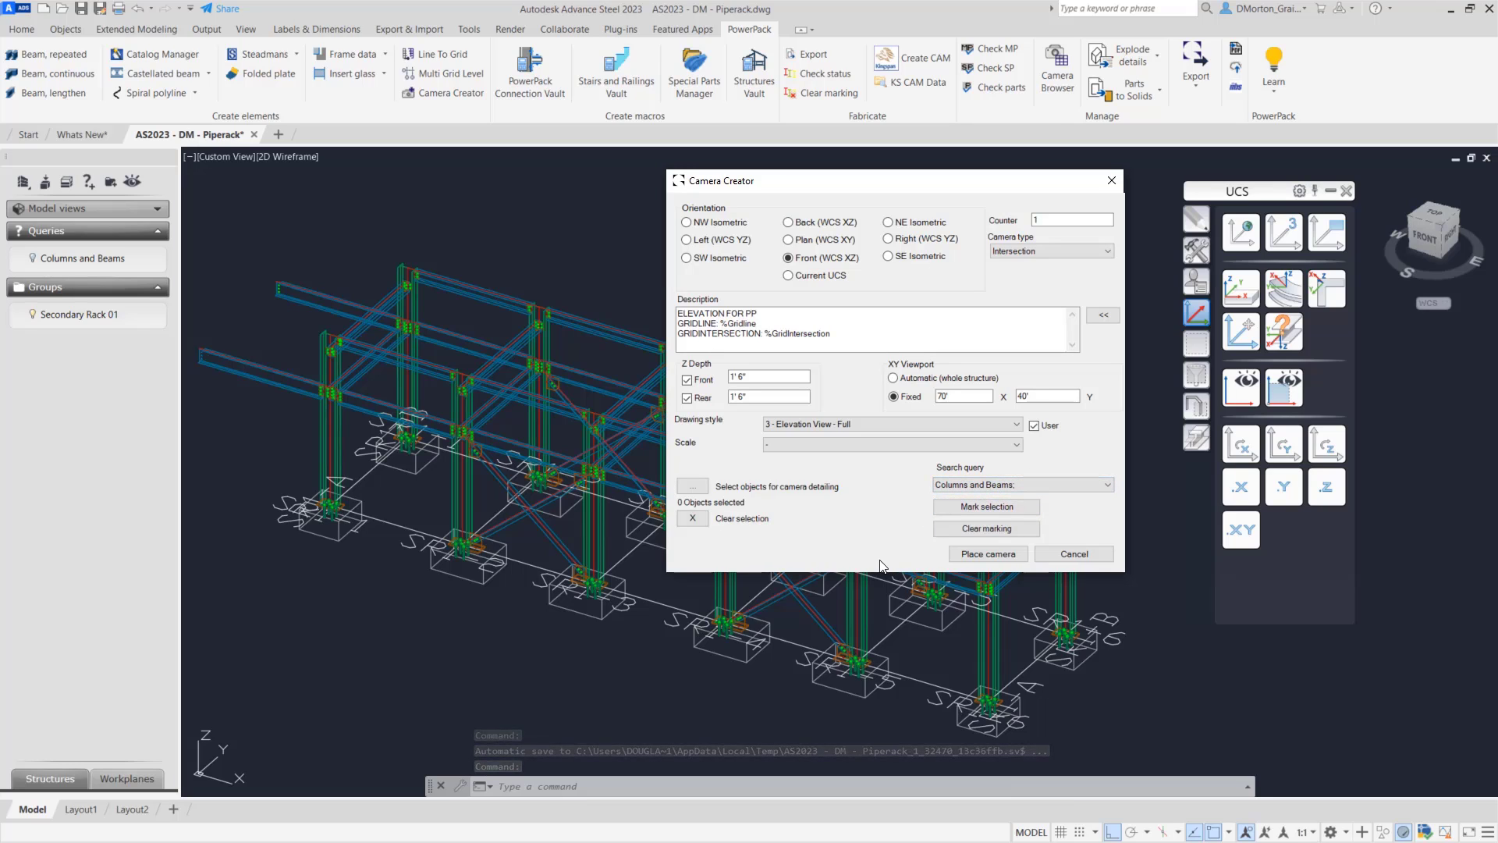
click(986, 508)
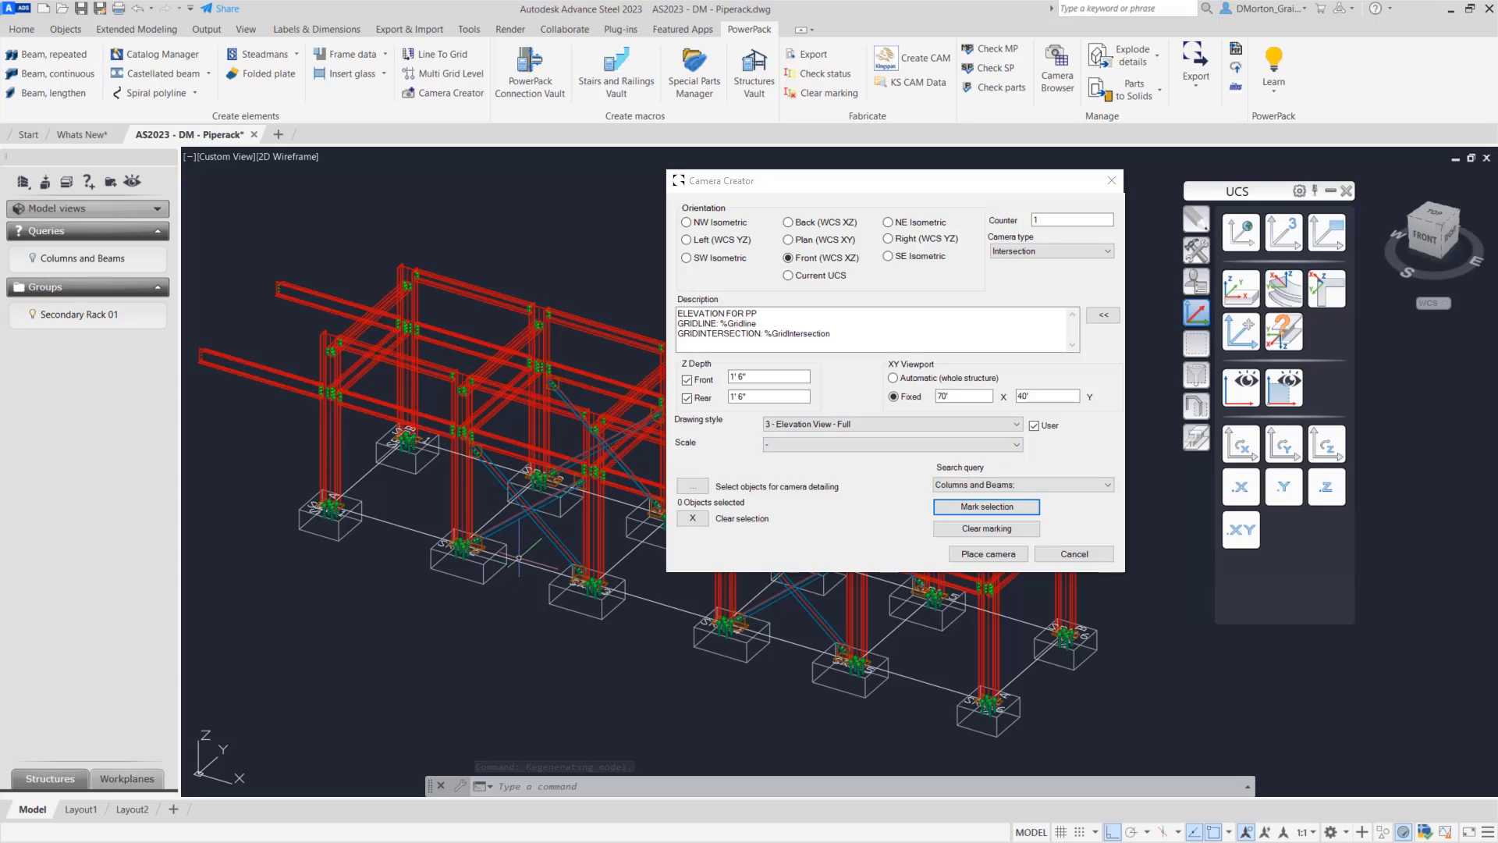
click(976, 530)
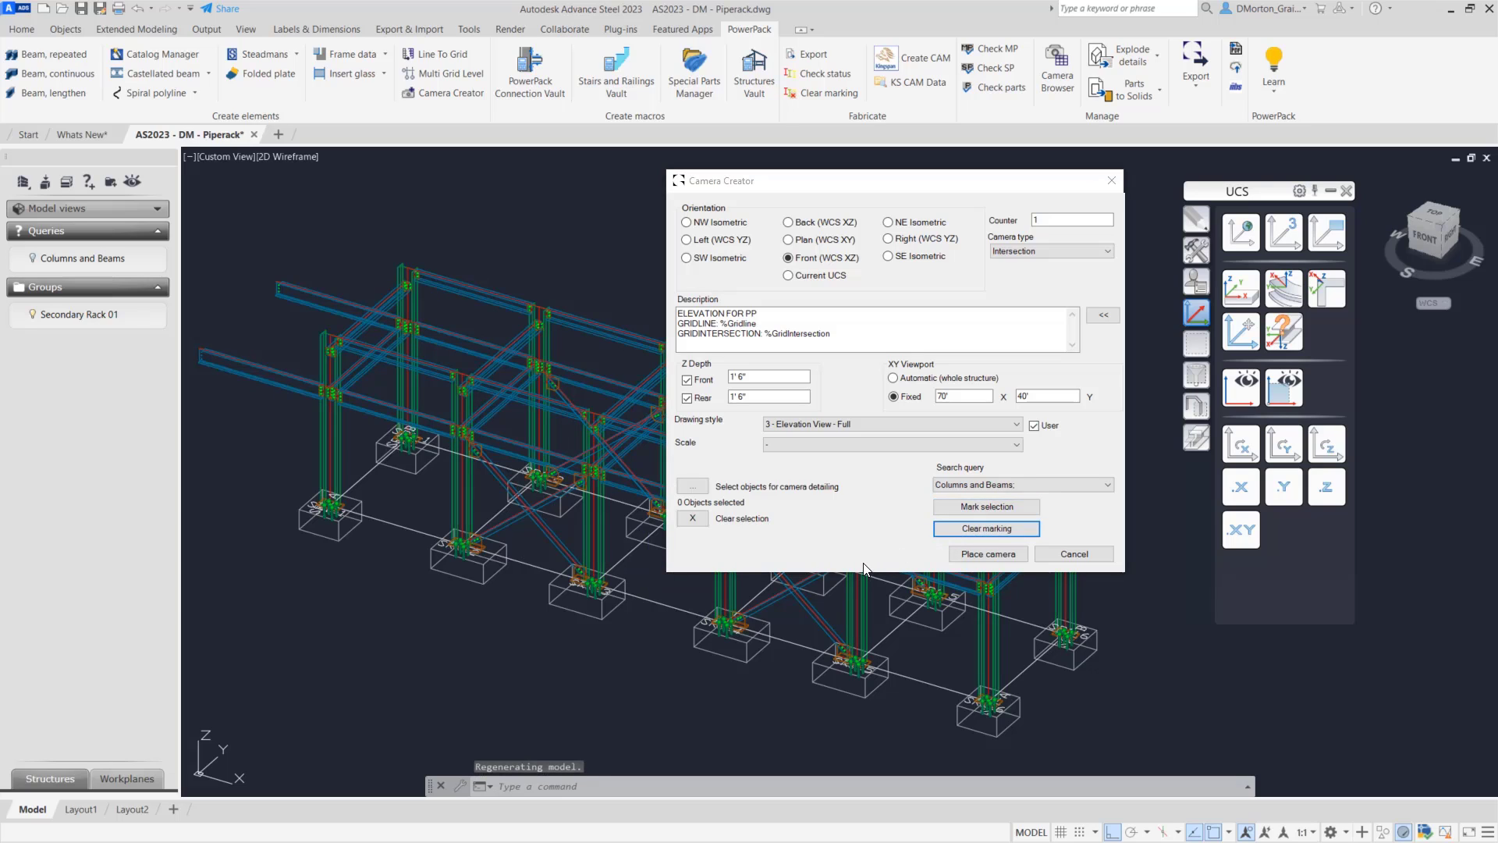
- Place the camera at the SR1-3 grid intersection beneath the third column of the rack's front row
click(988, 554)
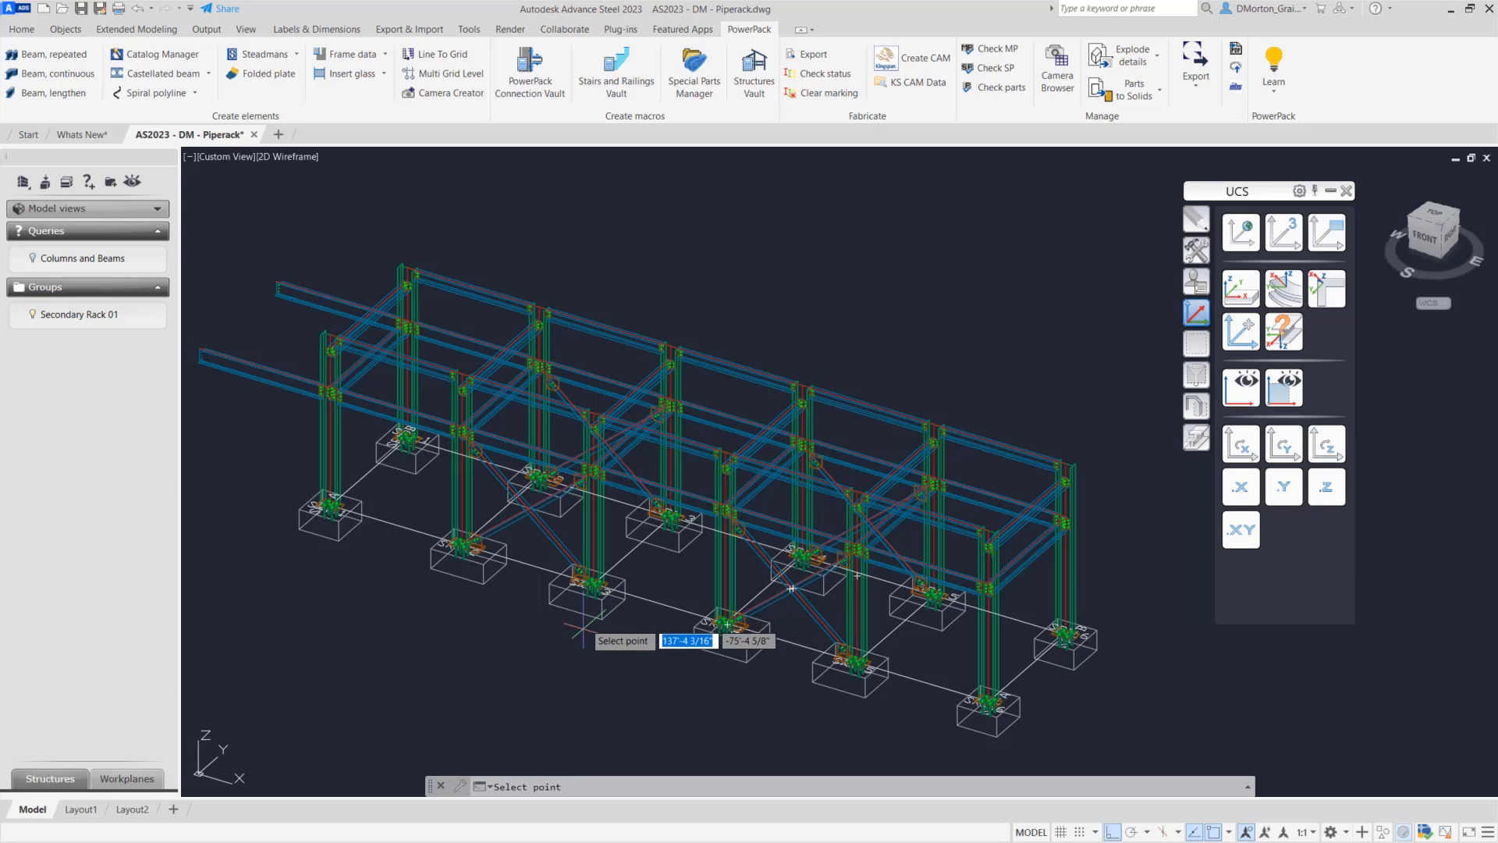
scroll(591, 613, up, 9)
scroll(673, 508, up, 5)
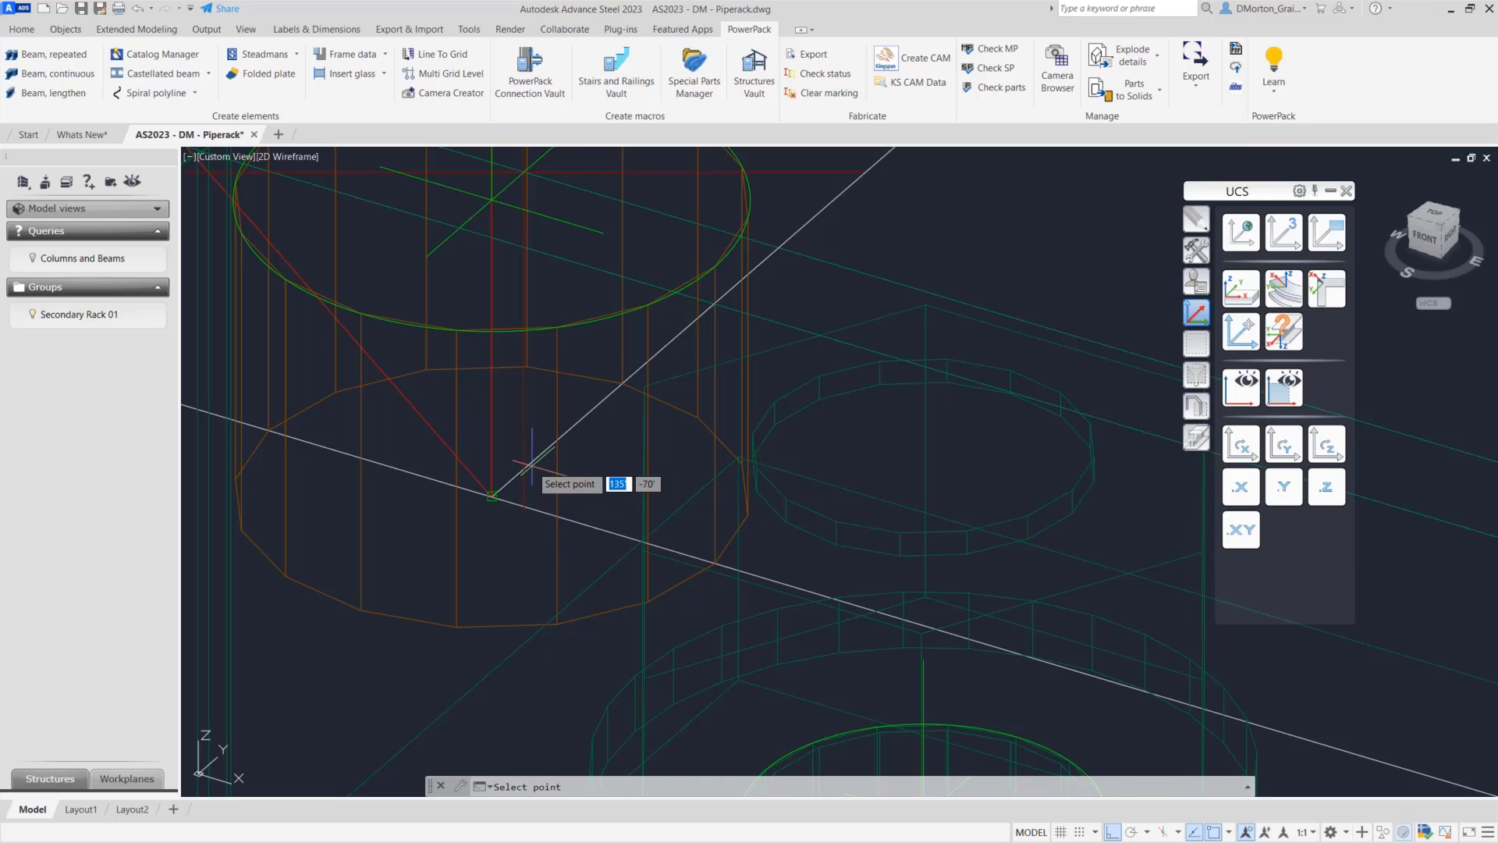
click(514, 484)
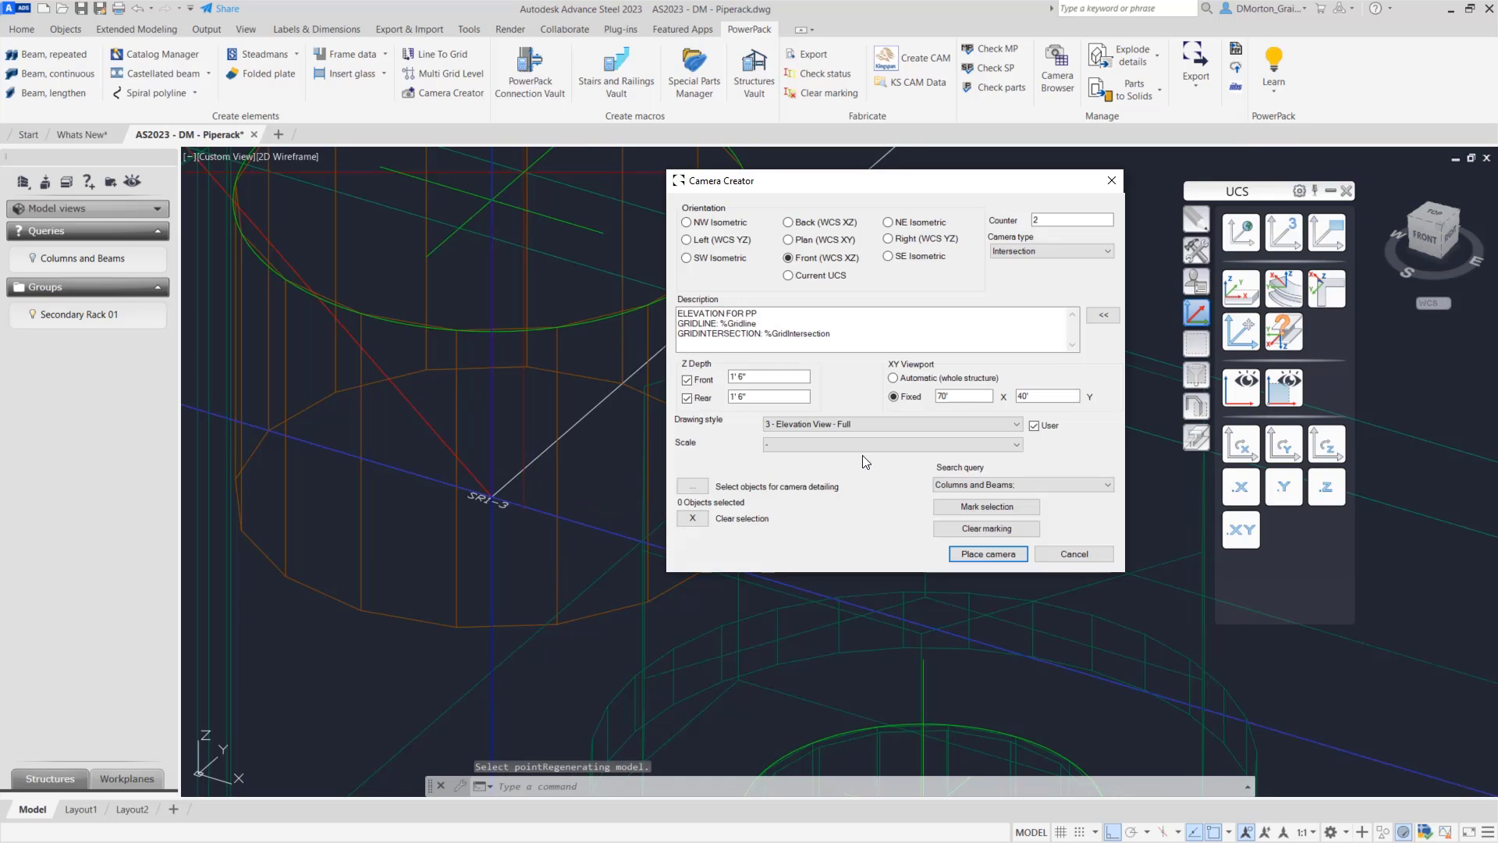
- Close the Camera Creator settings once the pipe rack camera is placed
scroll(449, 601, down, 8)
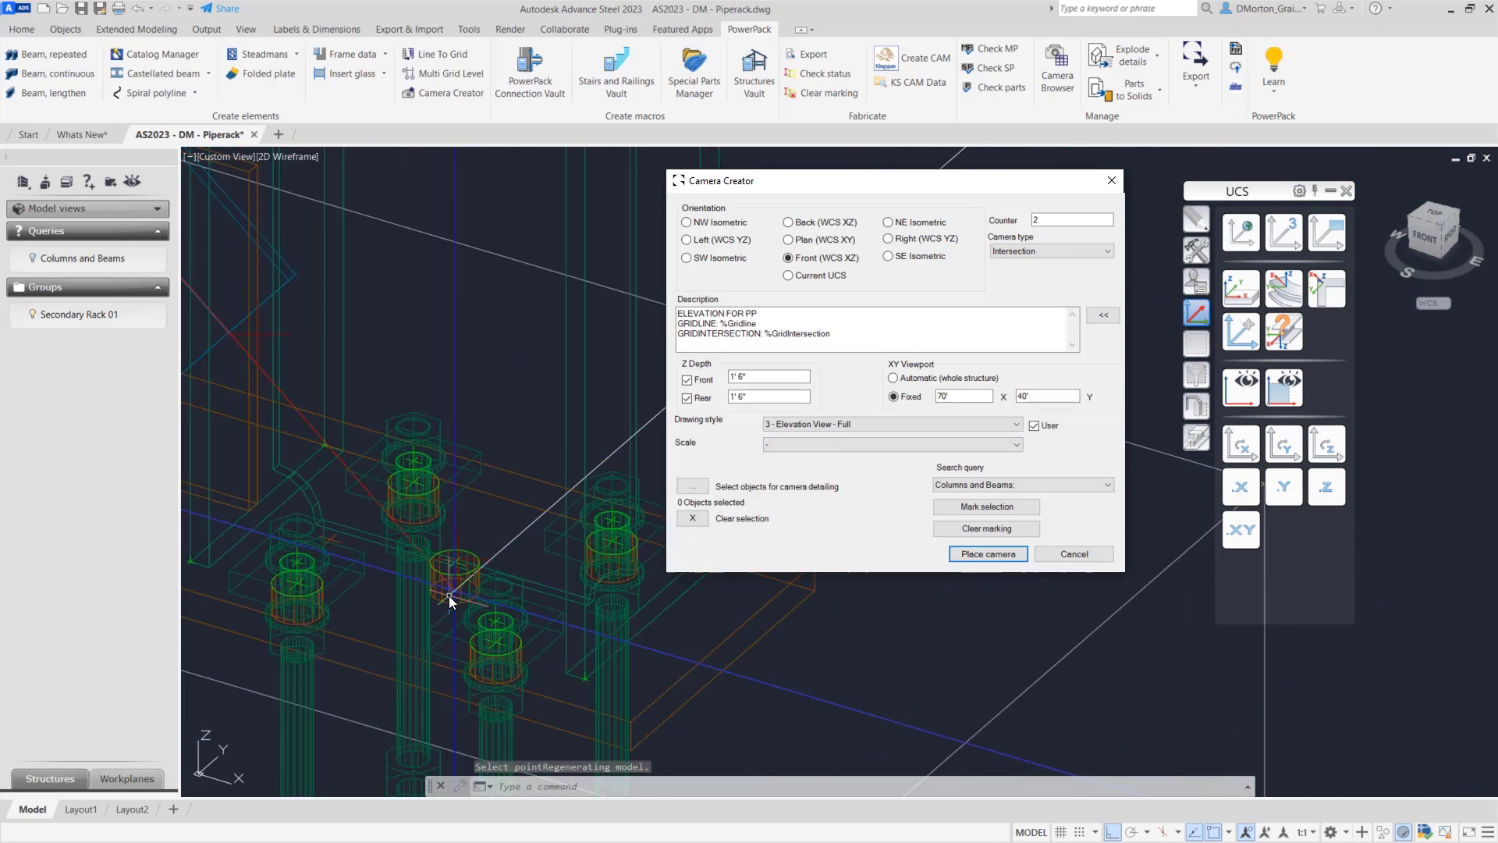
scroll(471, 597, down, 6)
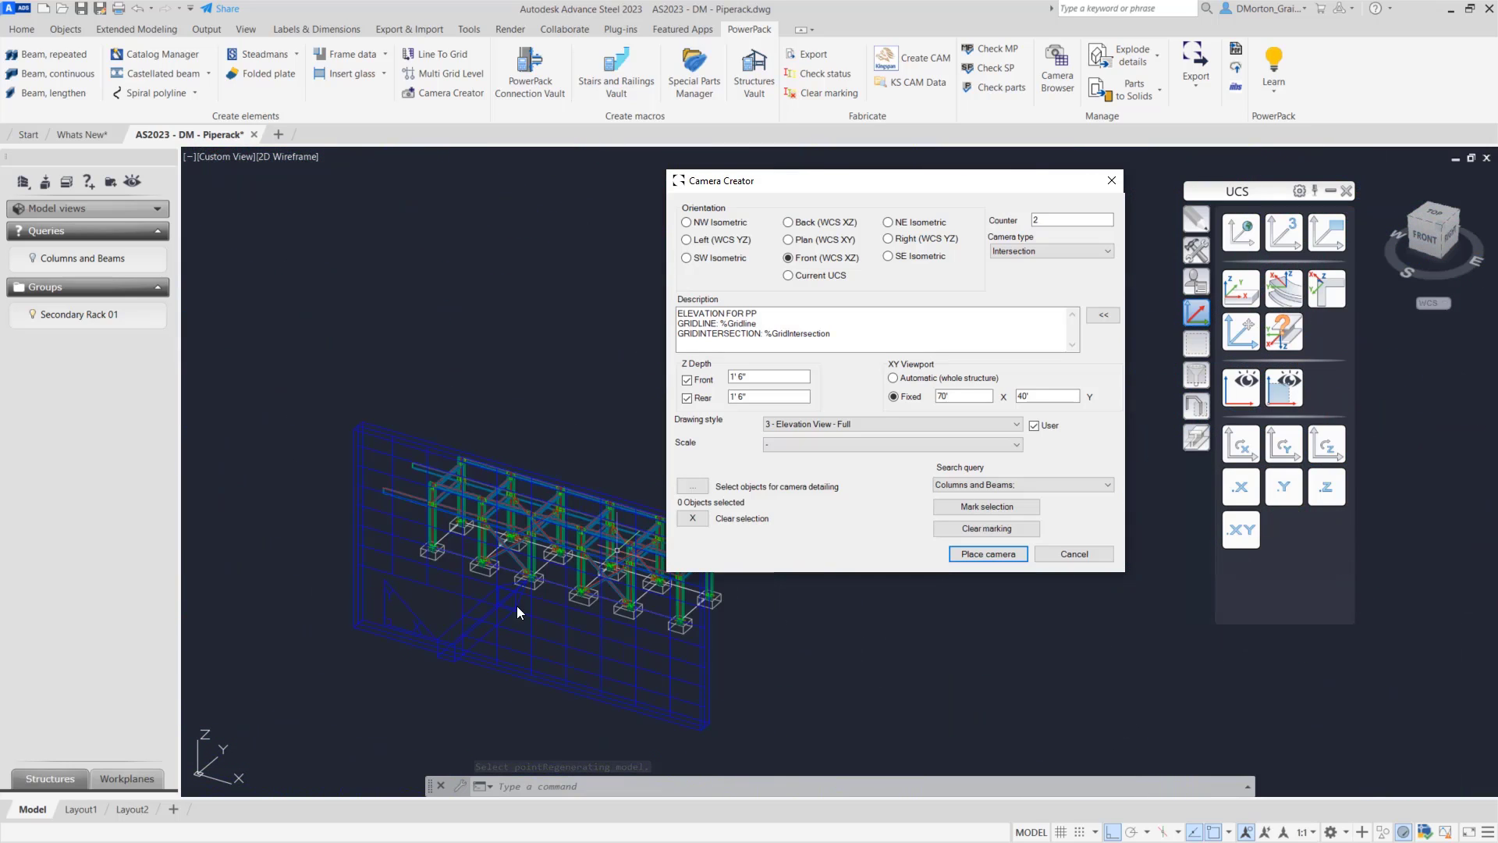
click(1112, 181)
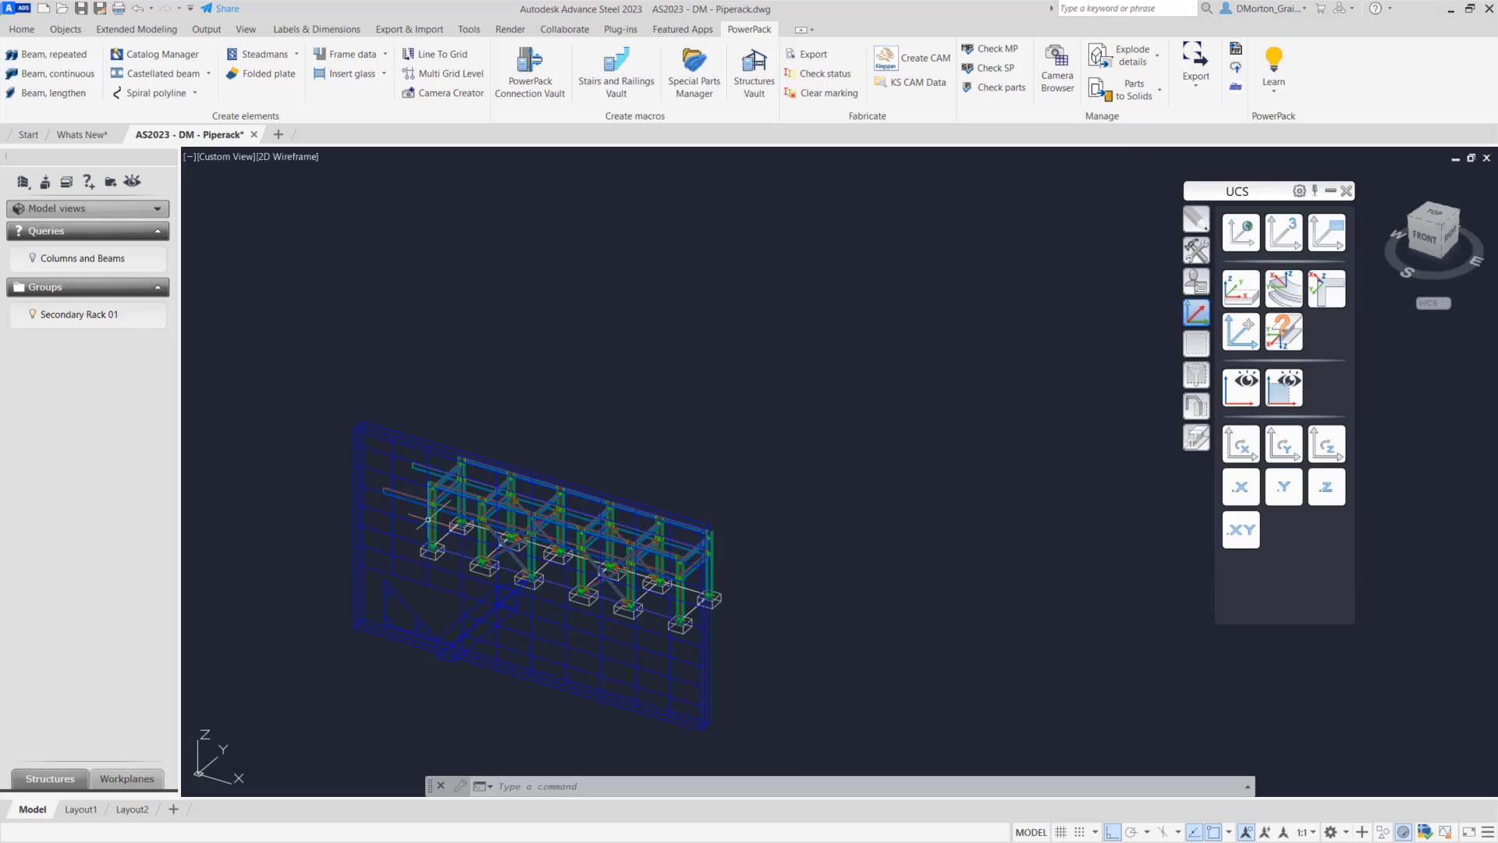
- Run the All Cameras PageFull ANSI-D drawing process for all cameras with drawing number 1 and increment 1
click(220, 32)
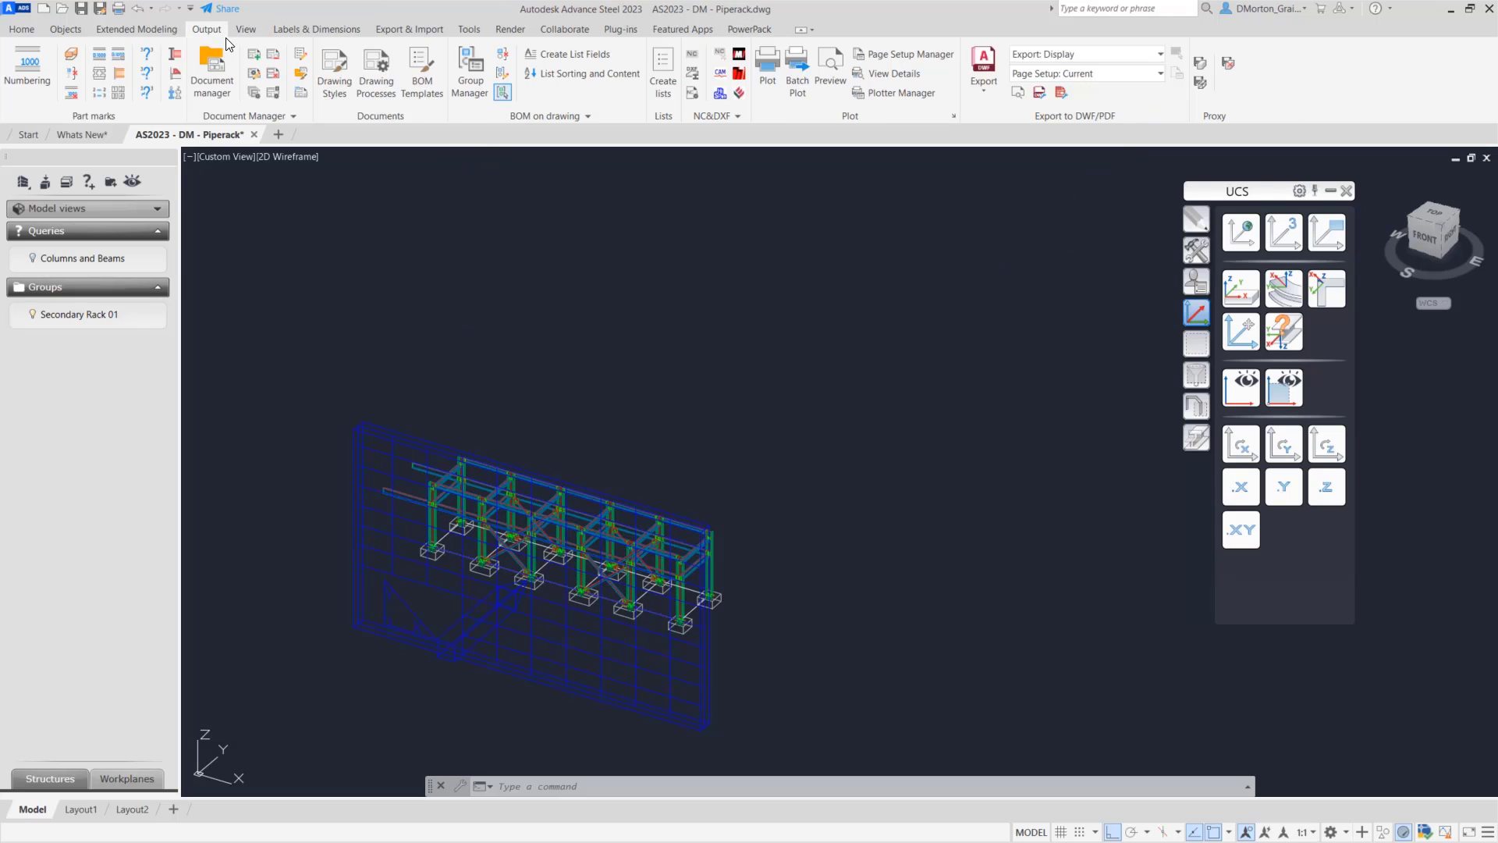
click(376, 78)
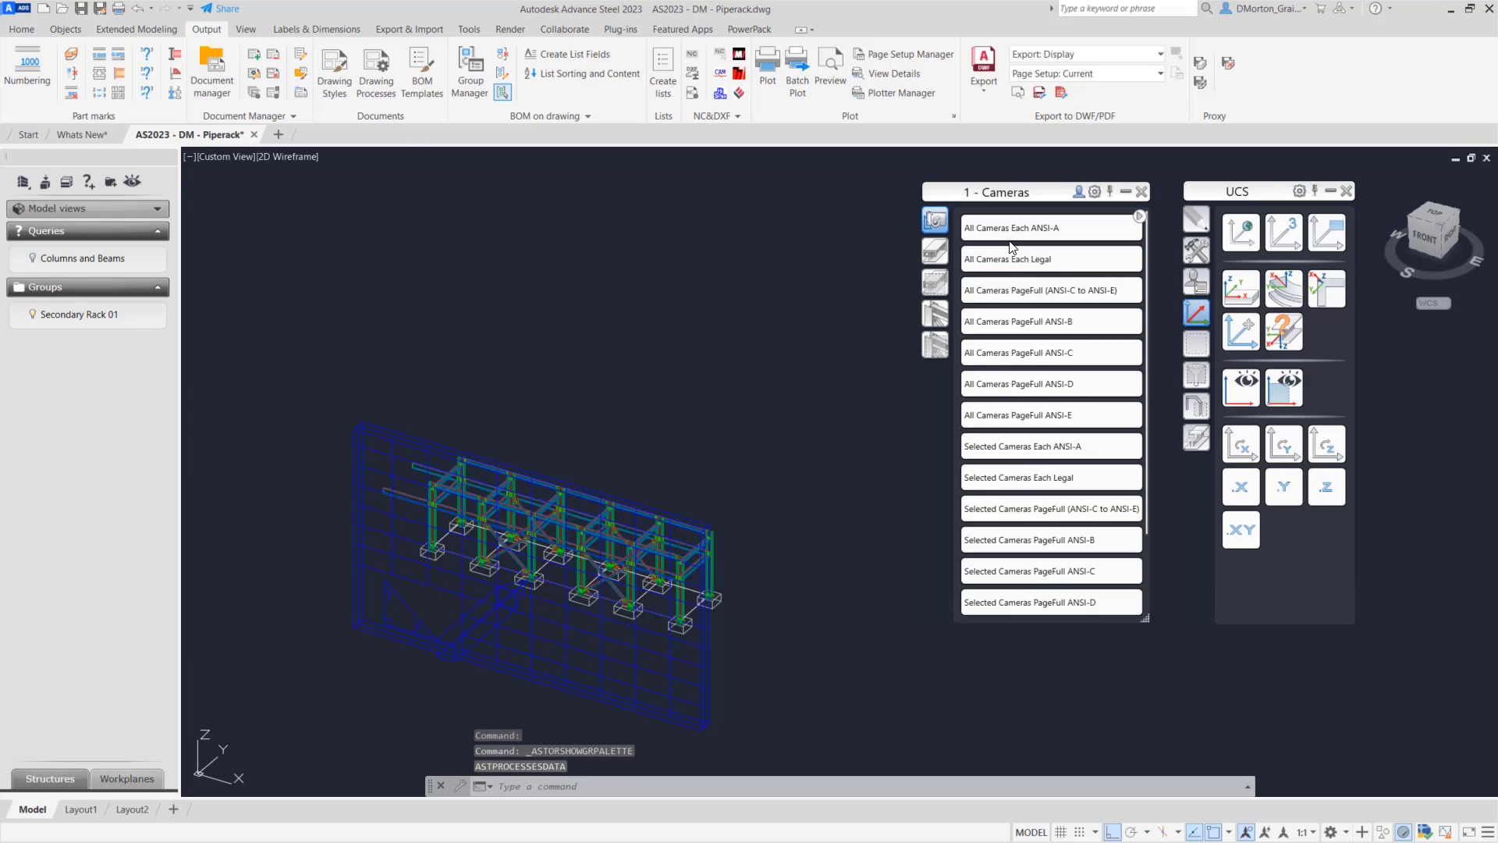
click(1028, 384)
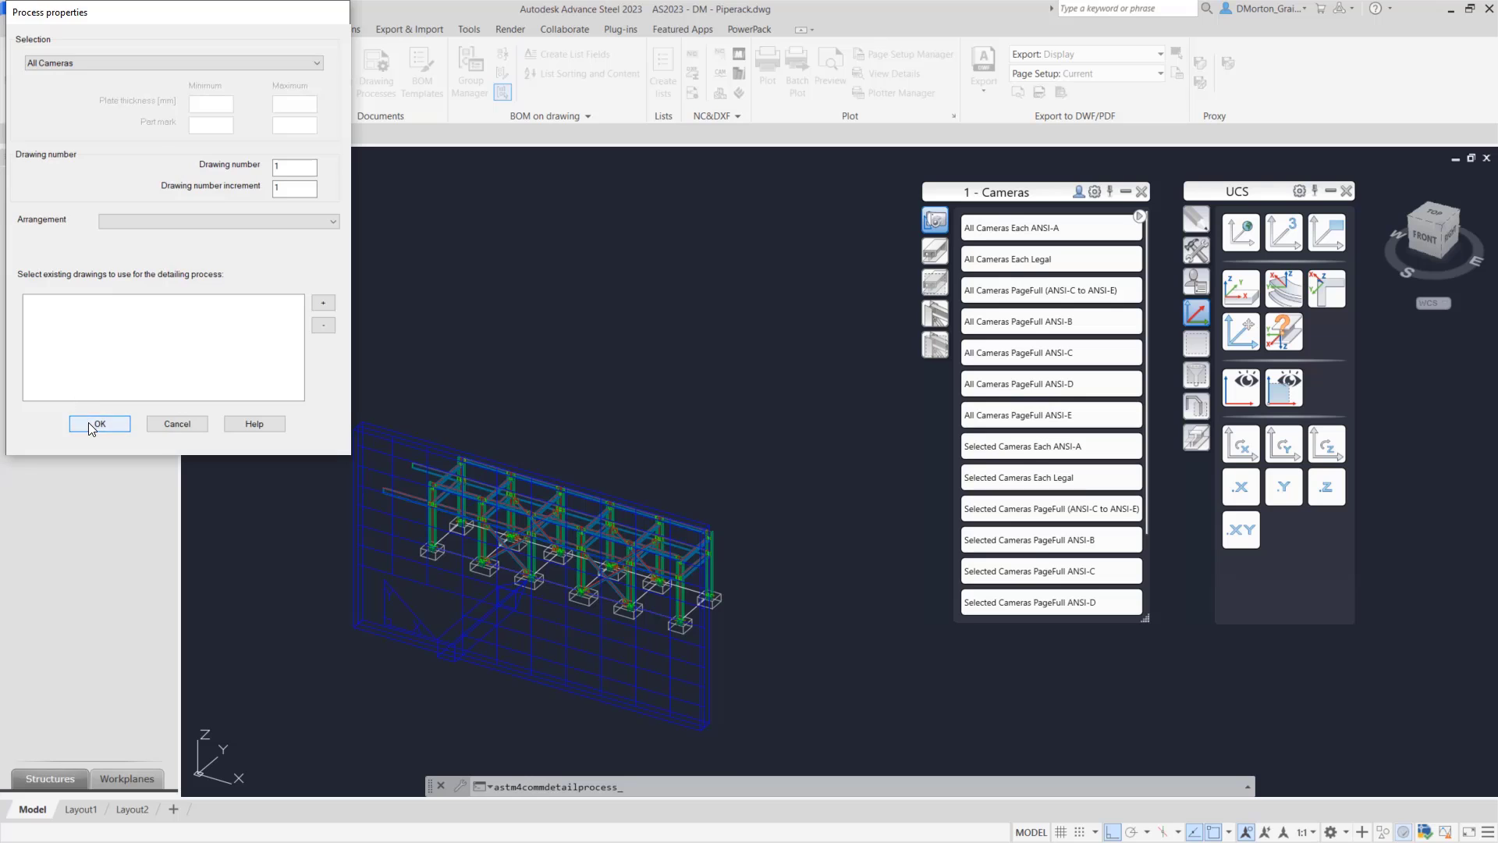
click(98, 423)
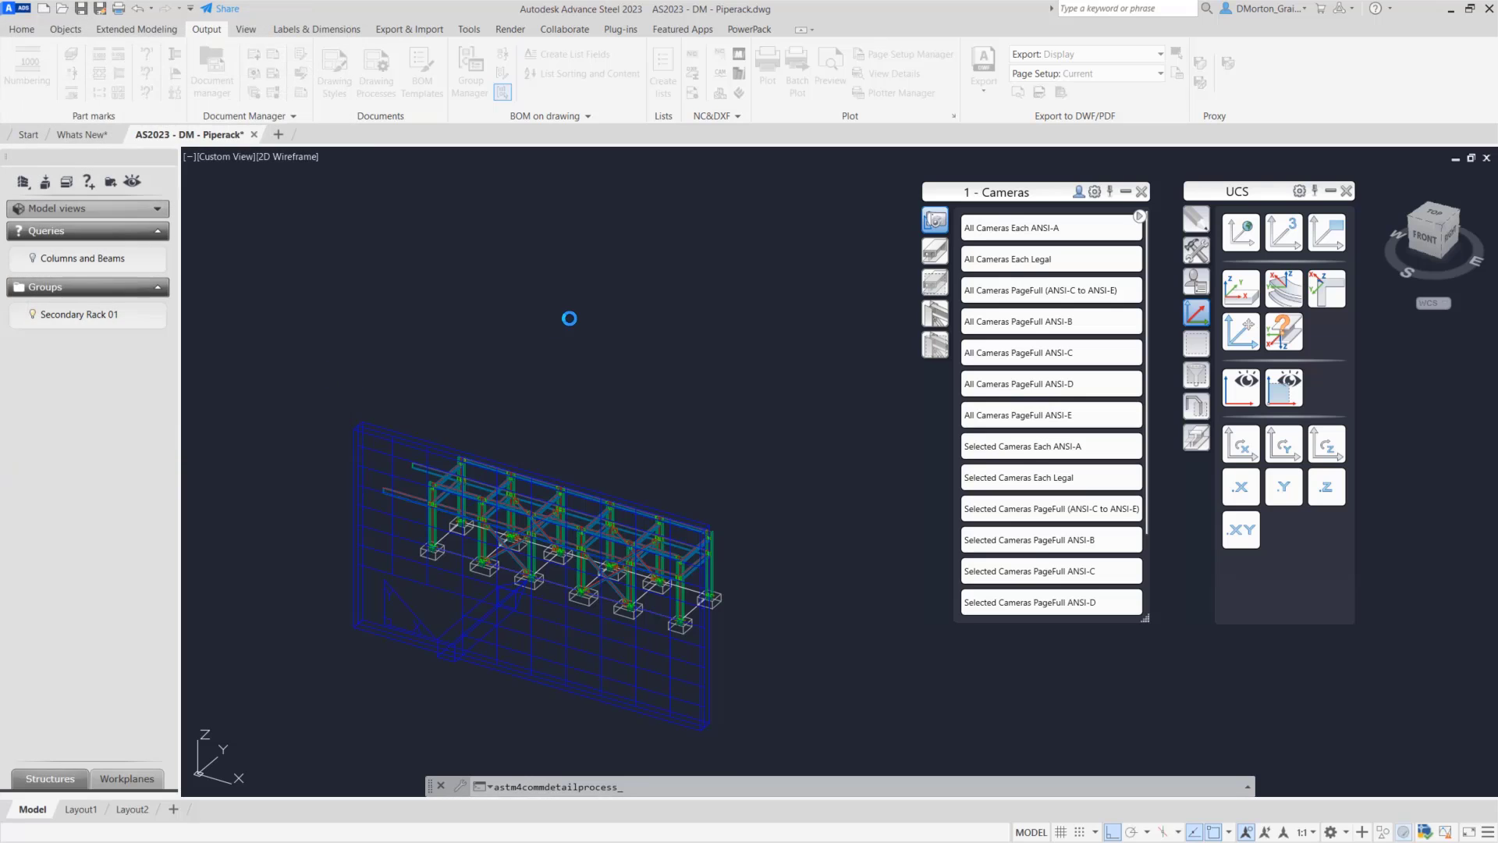
- Open the detail drawing generated from the pipe rack elevation camera
click(646, 699)
right_click(672, 341)
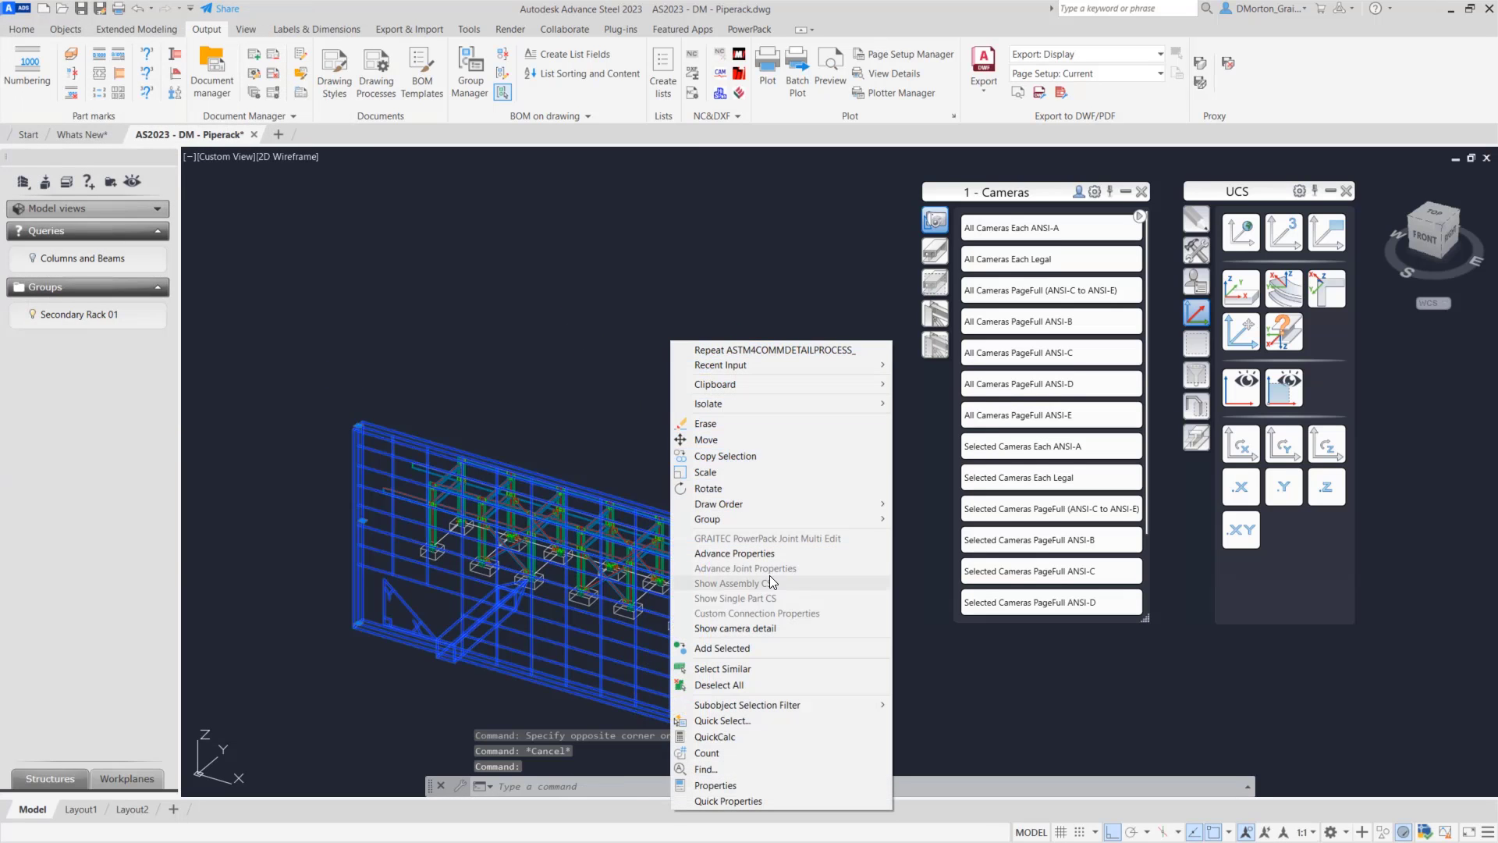
click(768, 631)
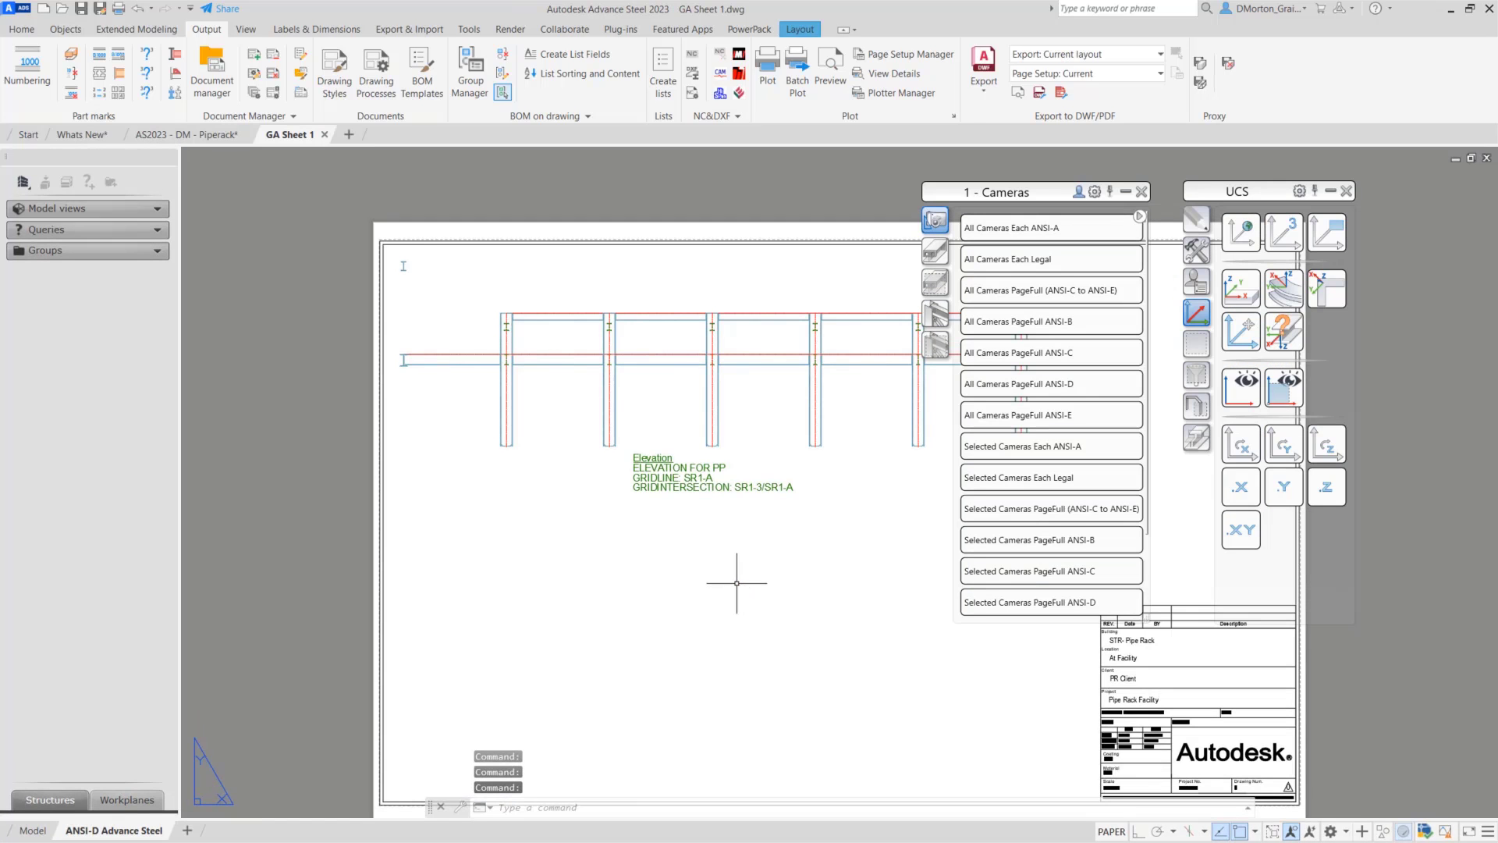
- Examine the columns and beams in the elevation view and the gridline and grid intersection text in its description
scroll(268, 306, down, 2)
scroll(430, 328, up, 2)
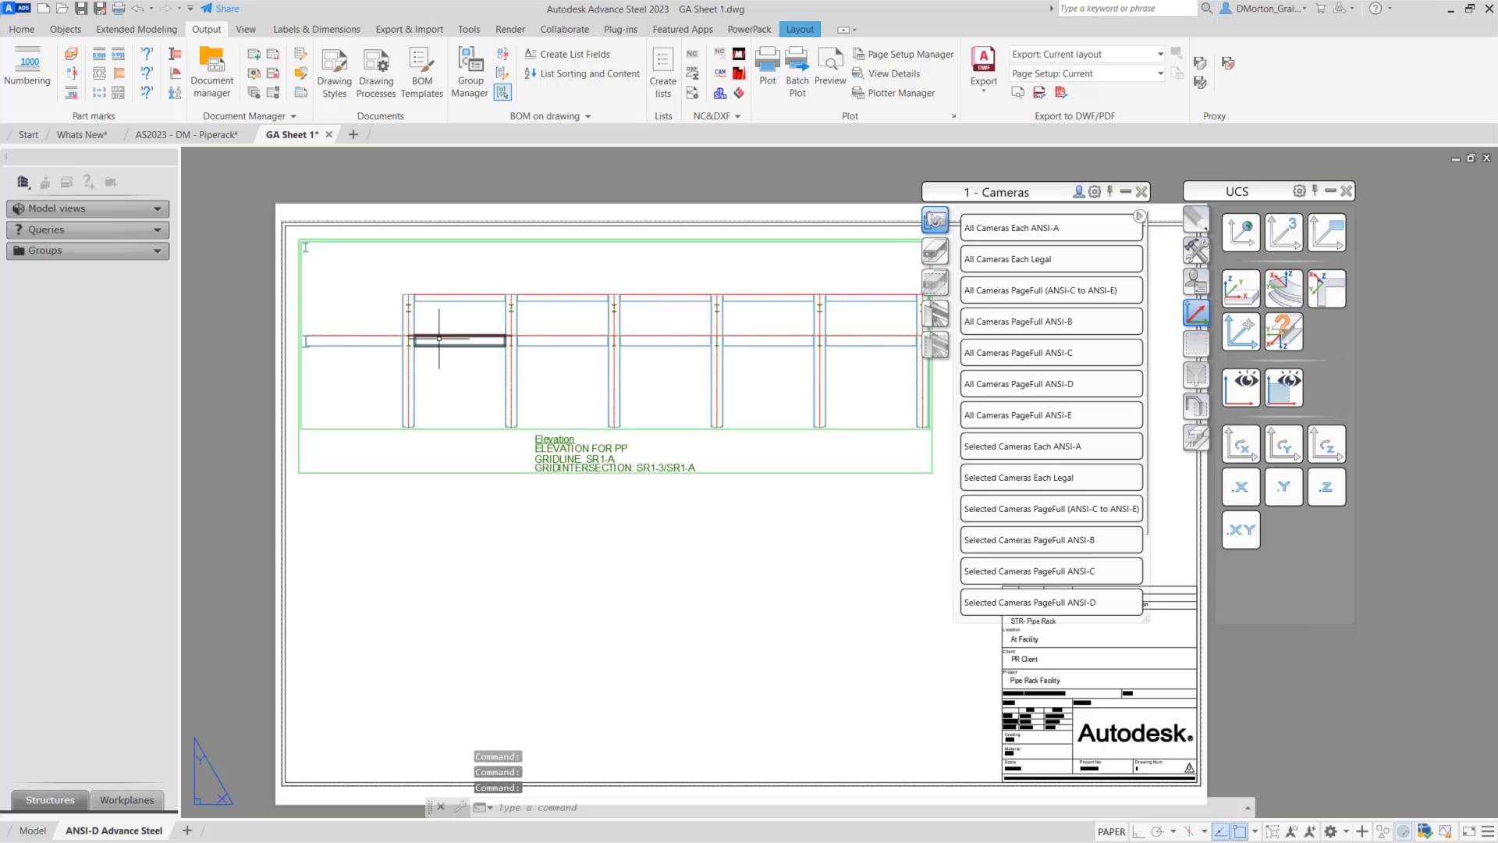
scroll(405, 390, up, 3)
scroll(398, 505, down, 3)
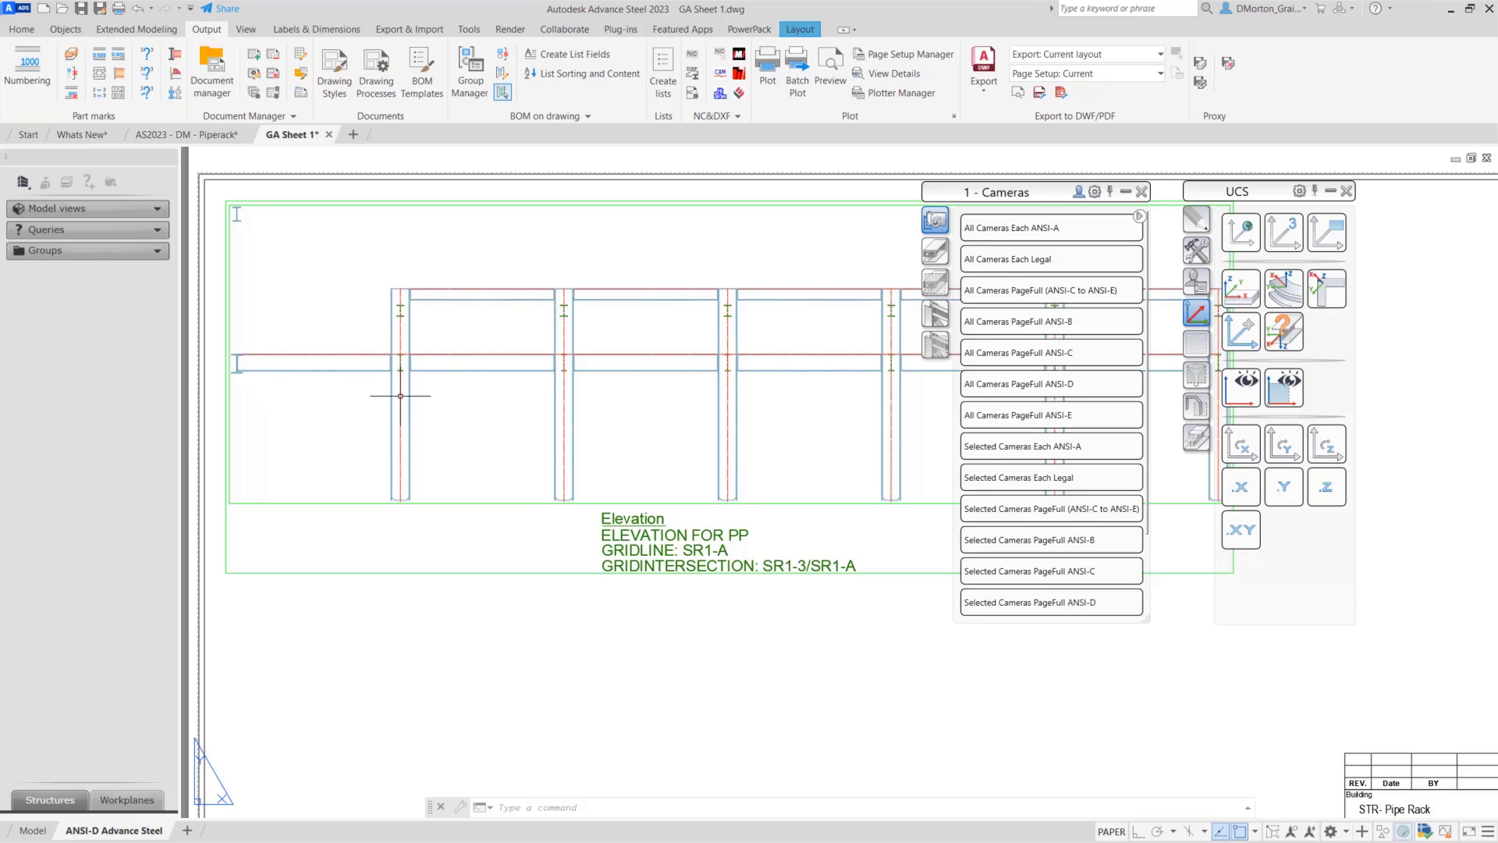
scroll(399, 495, up, 5)
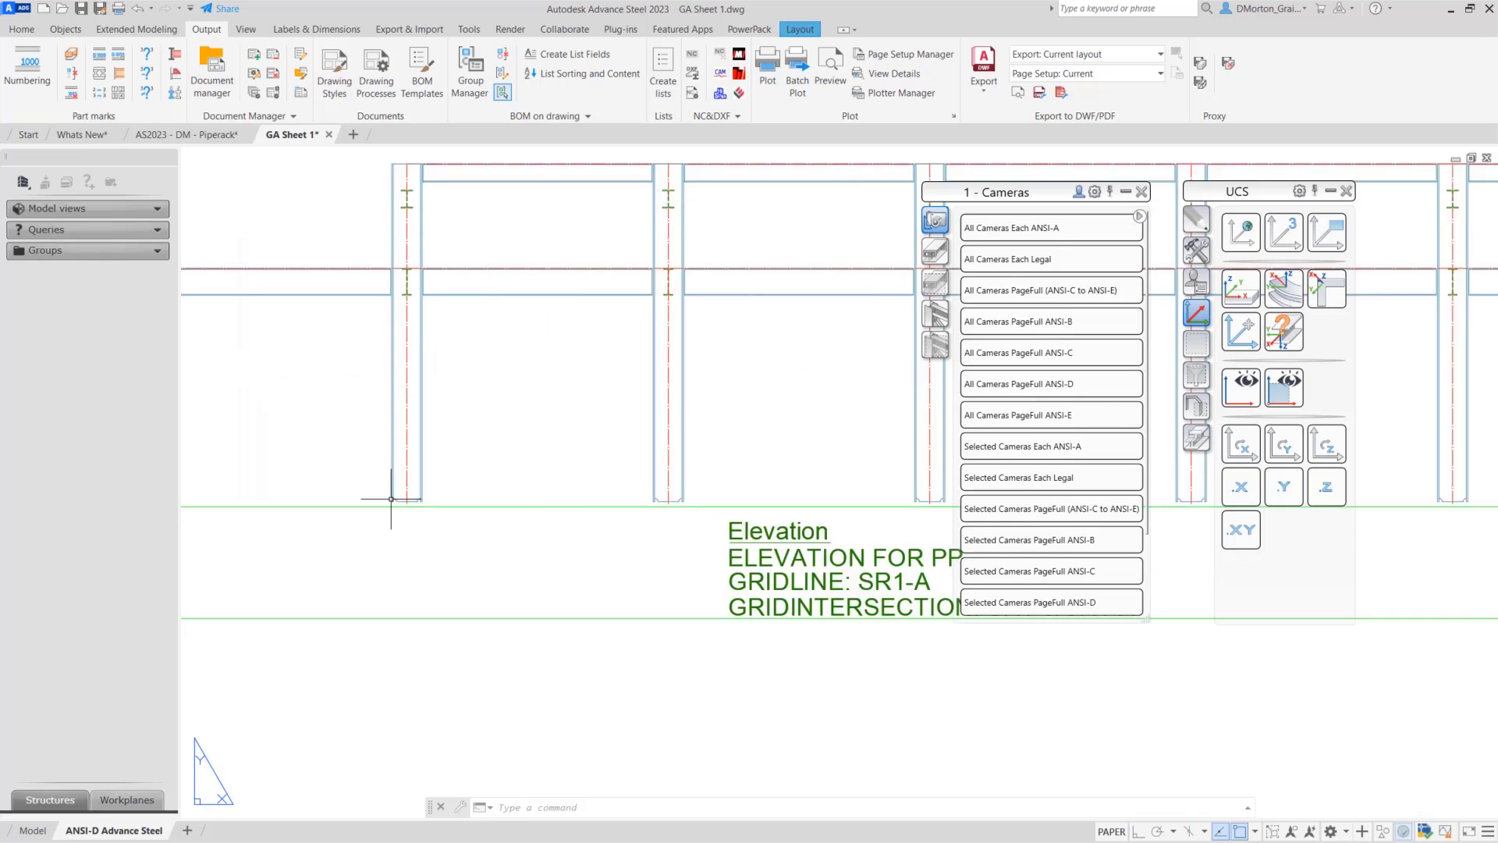
scroll(422, 483, down, 6)
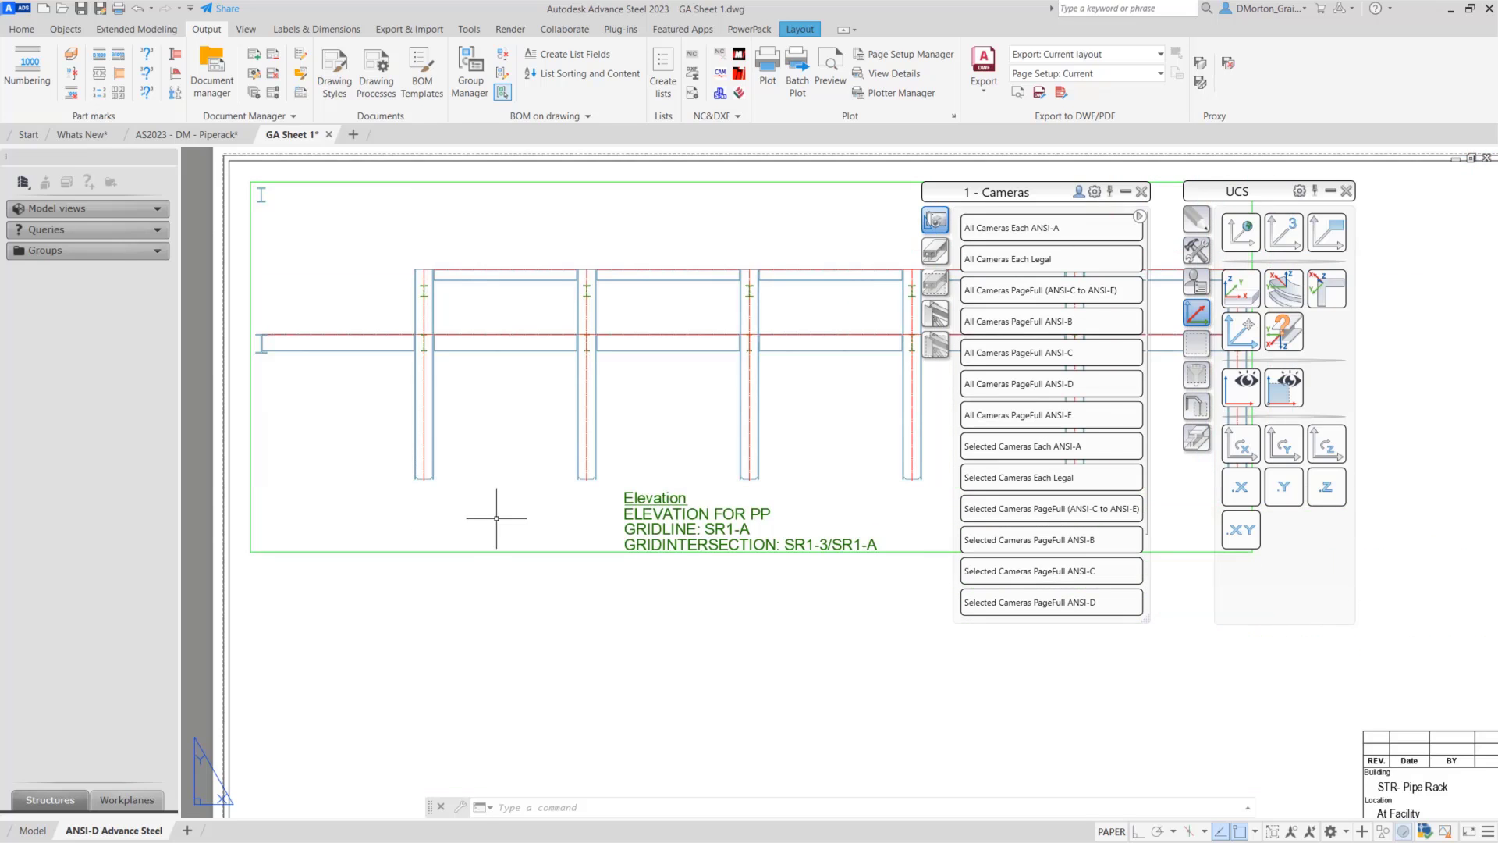
scroll(810, 577, up, 4)
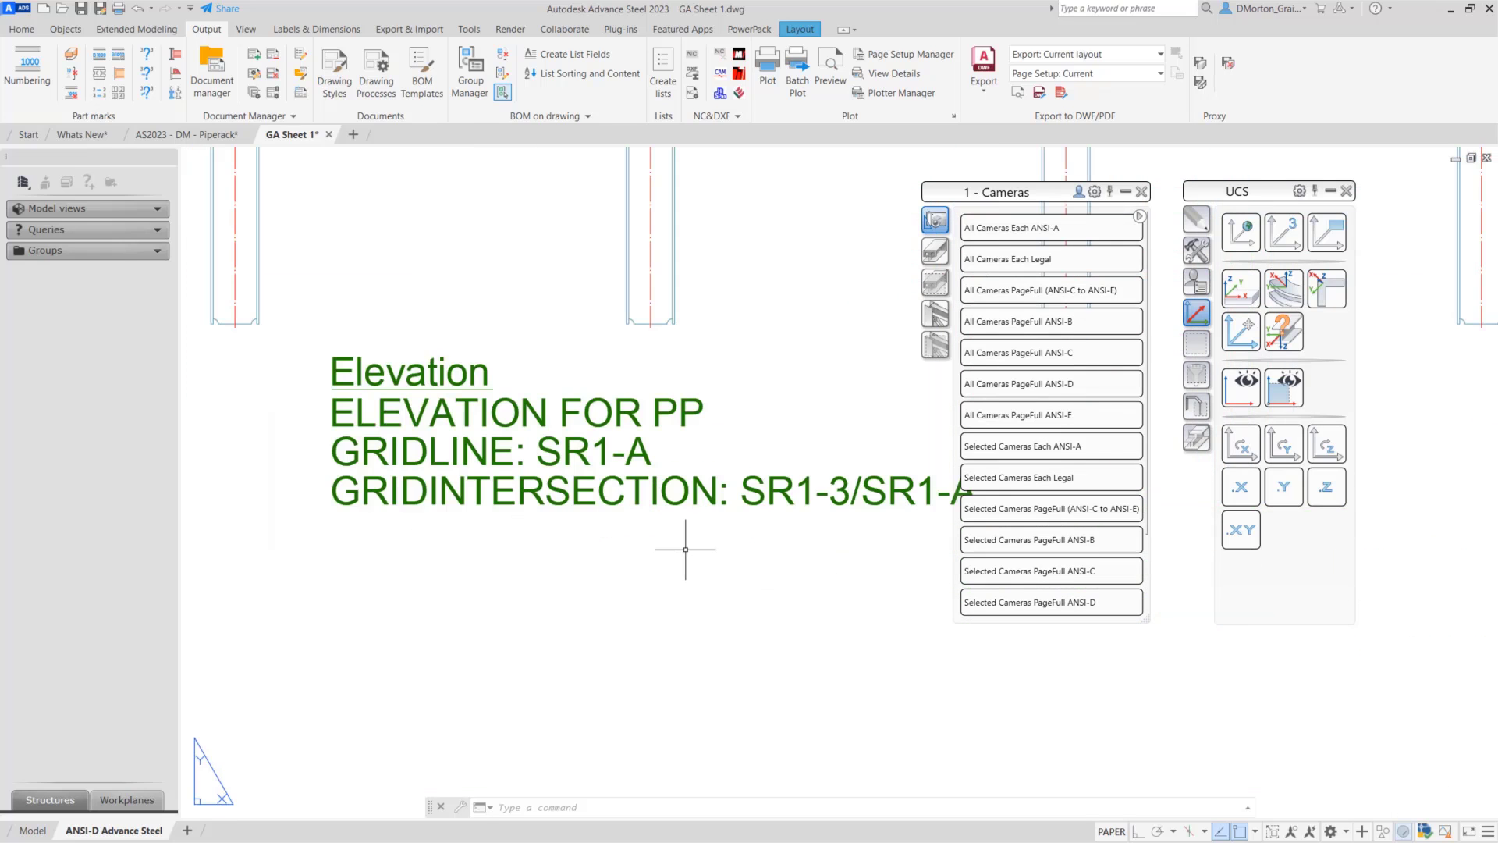
middle_drag(685, 546, 575, 520)
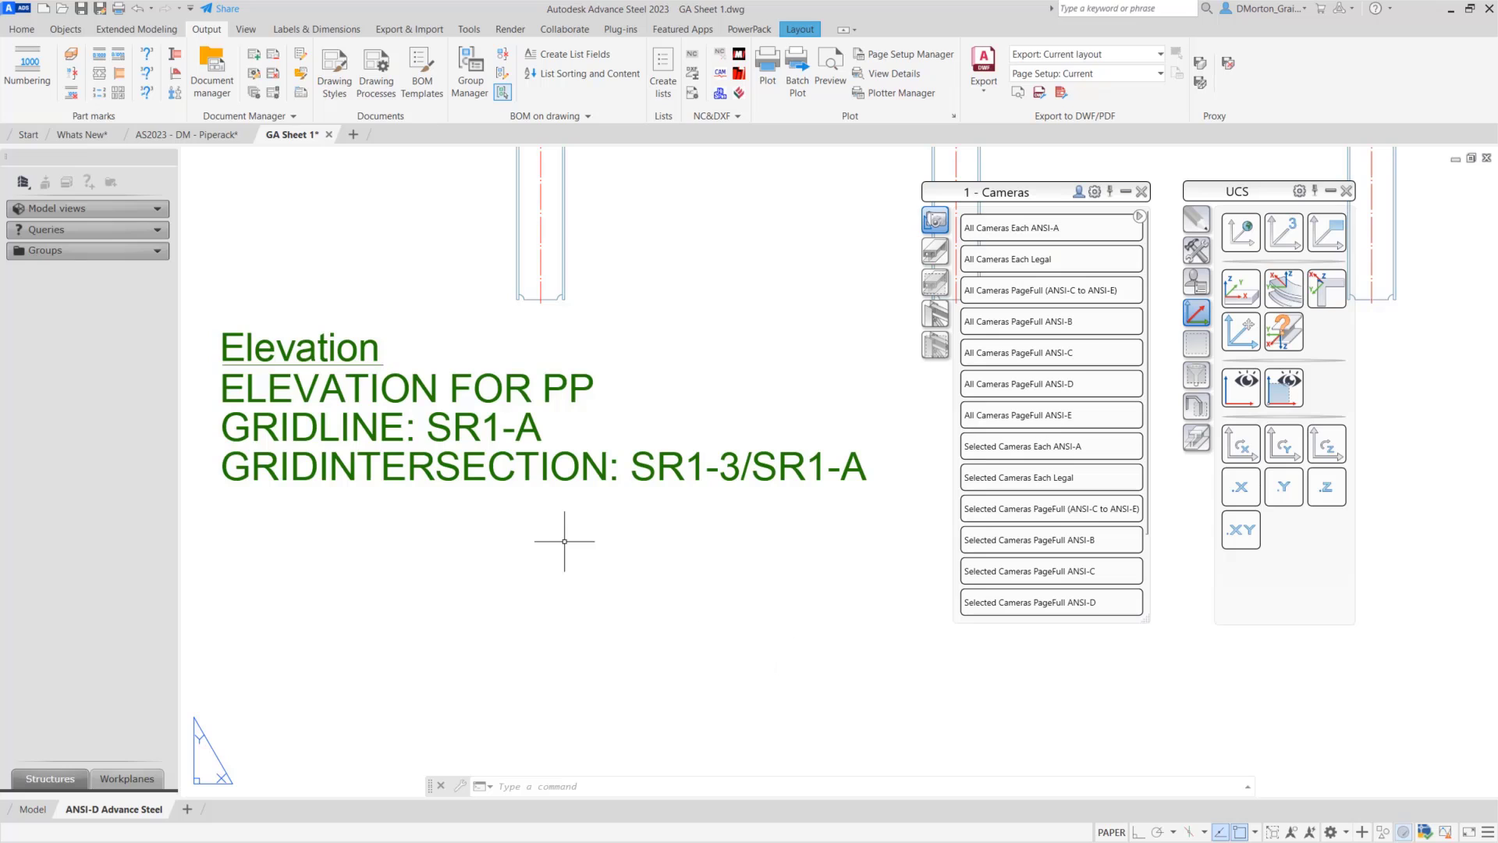
scroll(581, 526, down, 4)
scroll(581, 527, down, 3)
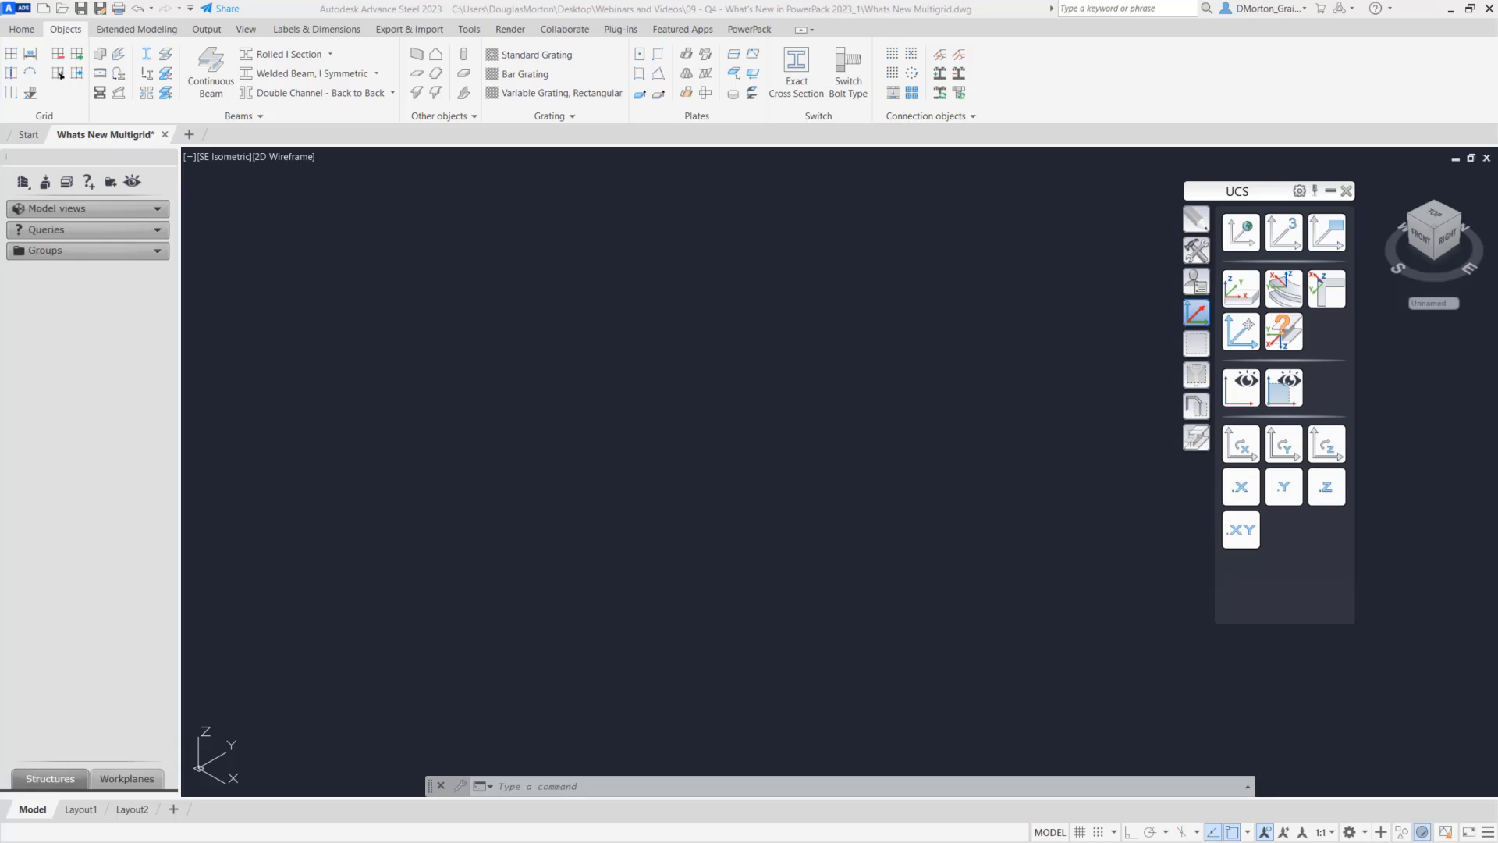
- Insert a Multi Grid Level in the Whats New Multigrid drawing and set its X and Y grid lengths to 20'
click(752, 35)
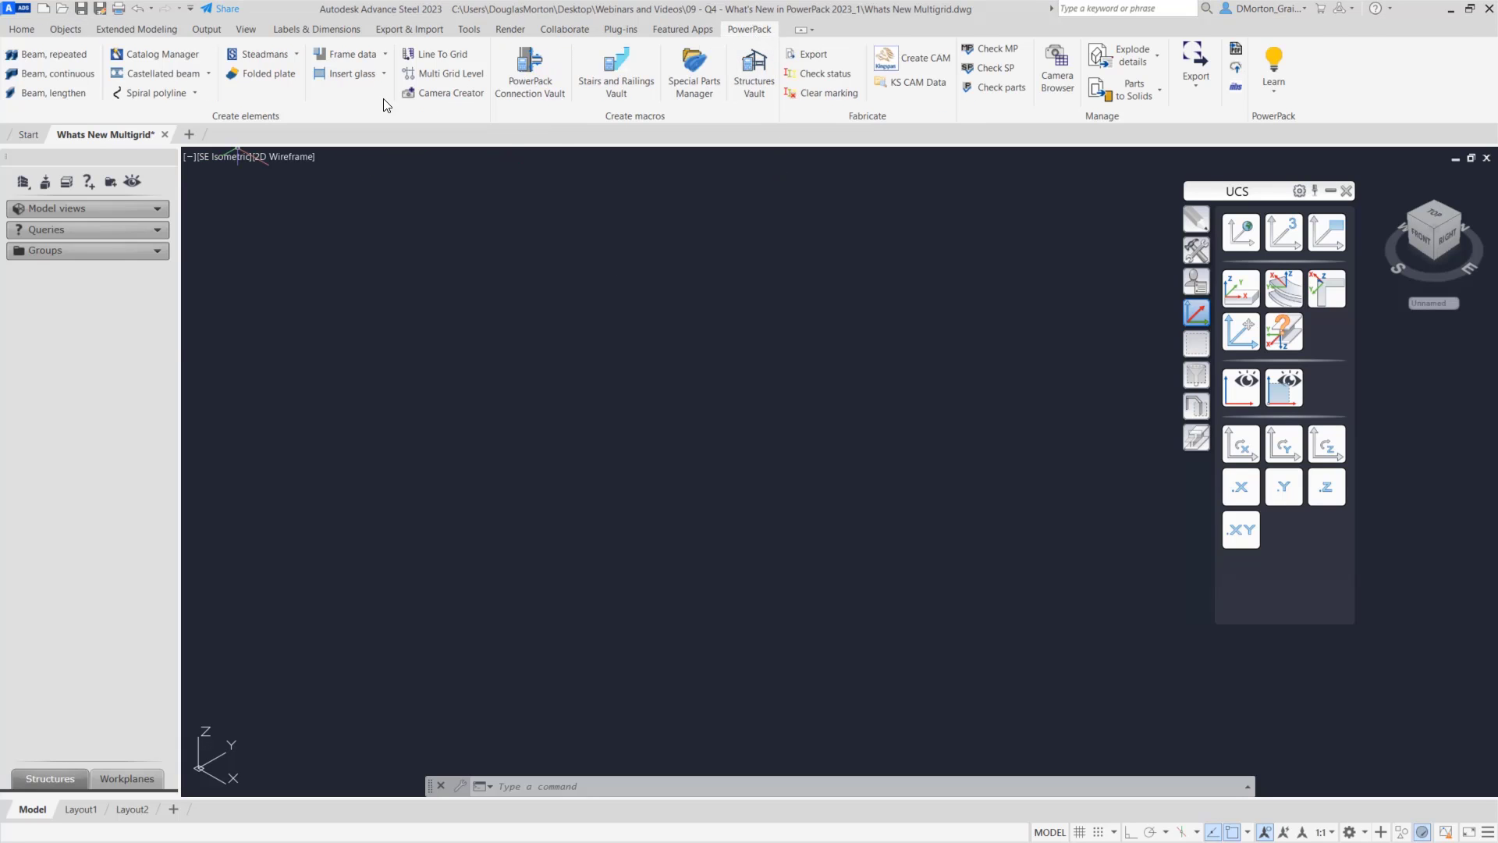
click(449, 74)
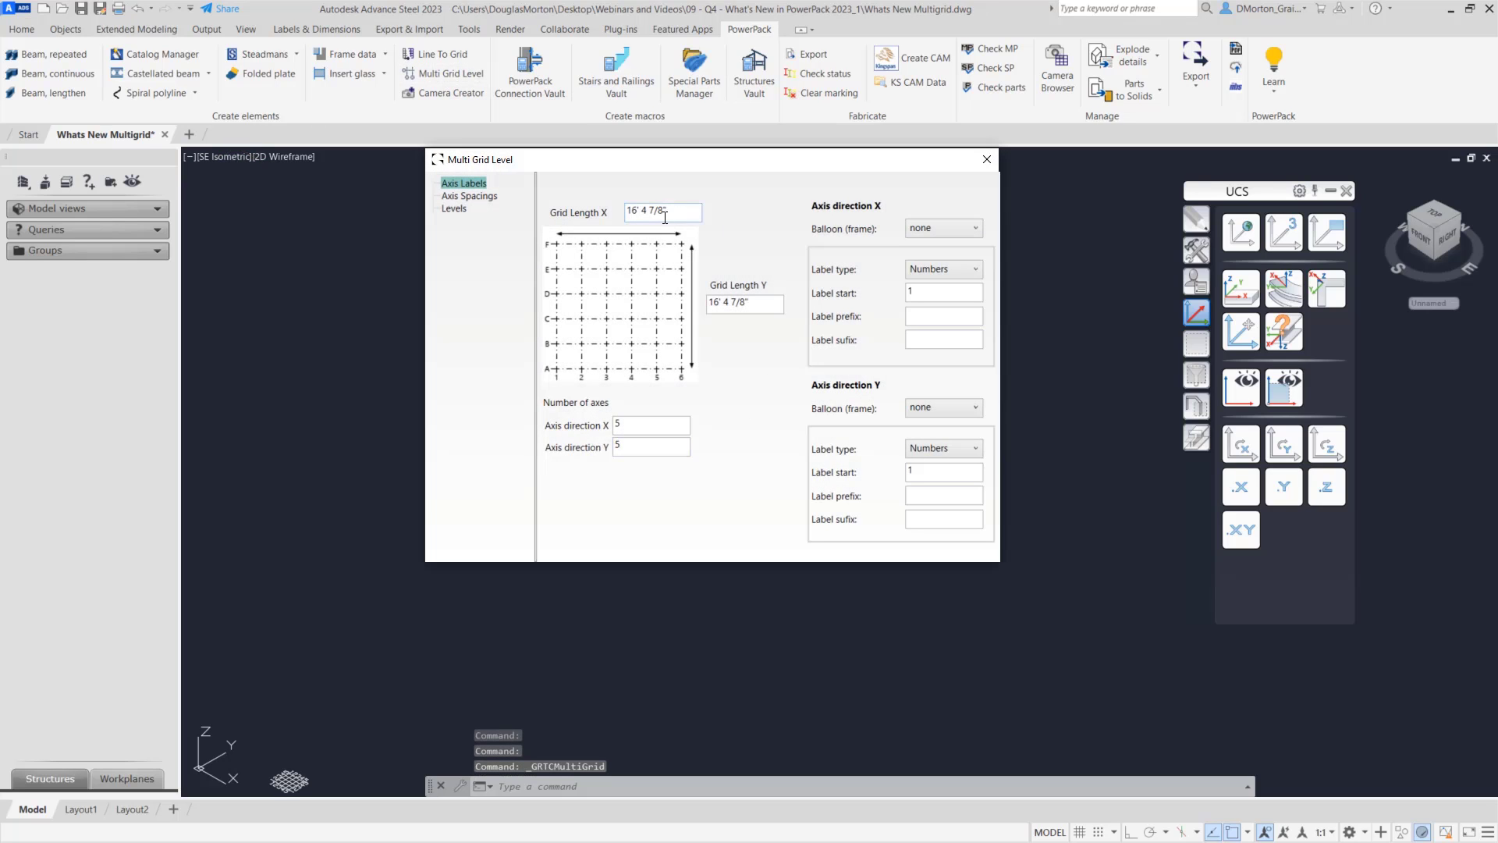
drag(665, 218, 528, 235)
text(20)
drag(768, 304, 657, 306)
text(20)
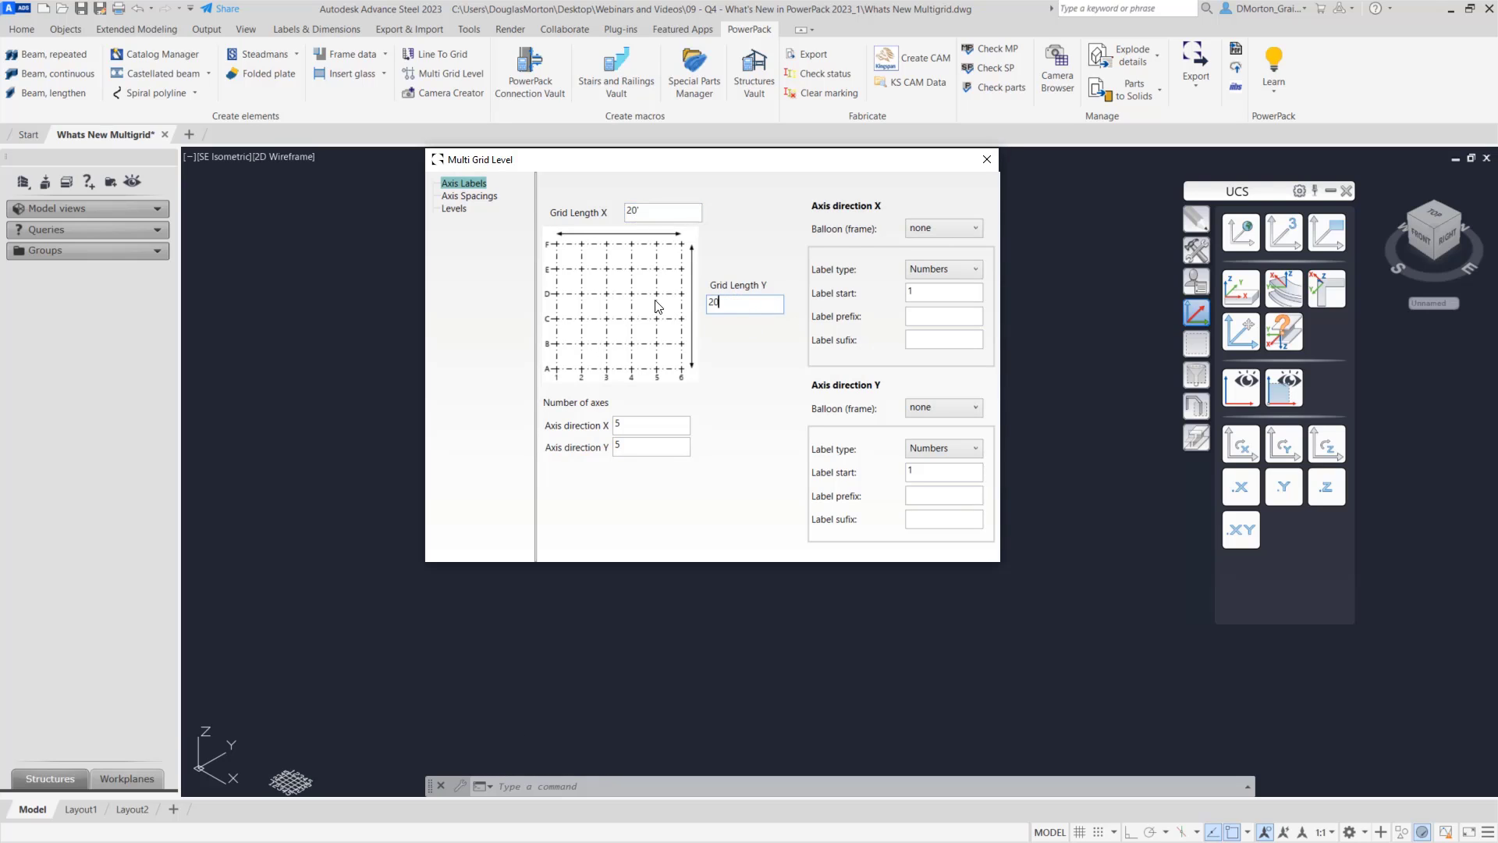
- Label the grid's Y direction axes with letters and show the axis spacings
click(977, 269)
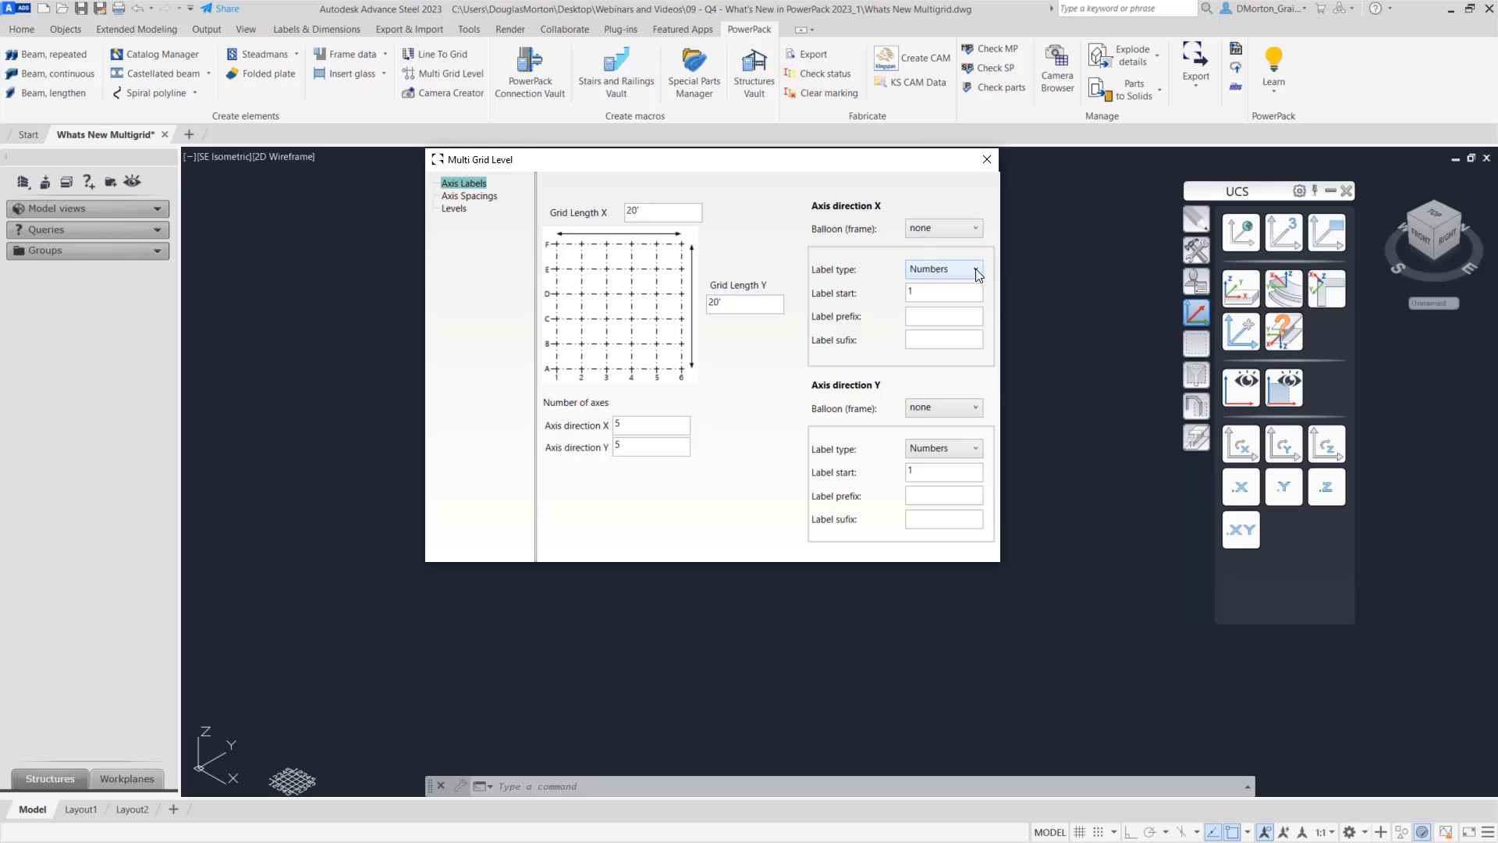
click(958, 449)
click(954, 481)
click(475, 200)
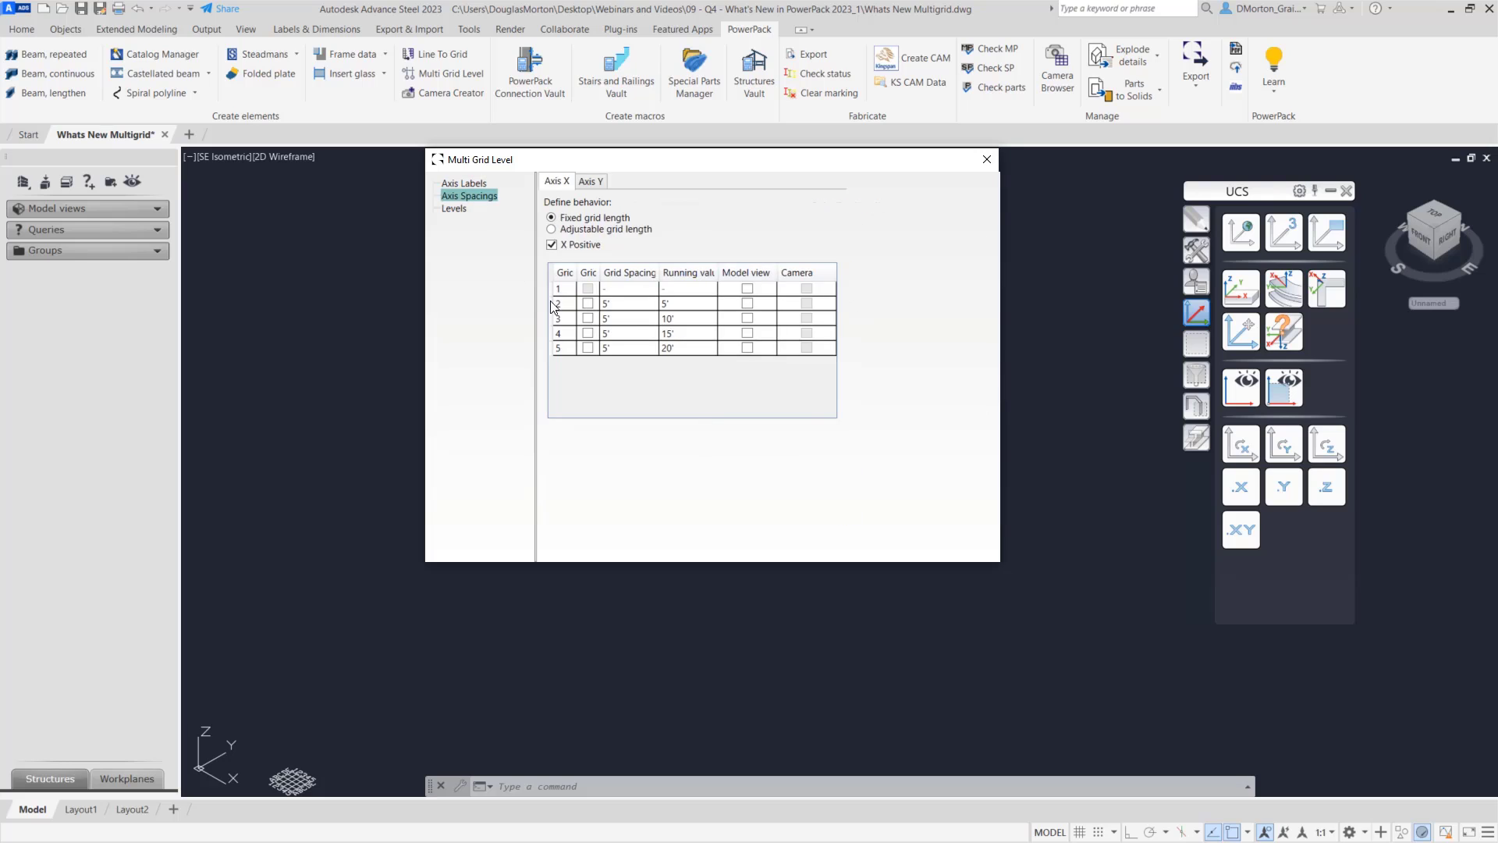
- Enable level creation for the grid and set the number of negative levels to 0
click(454, 209)
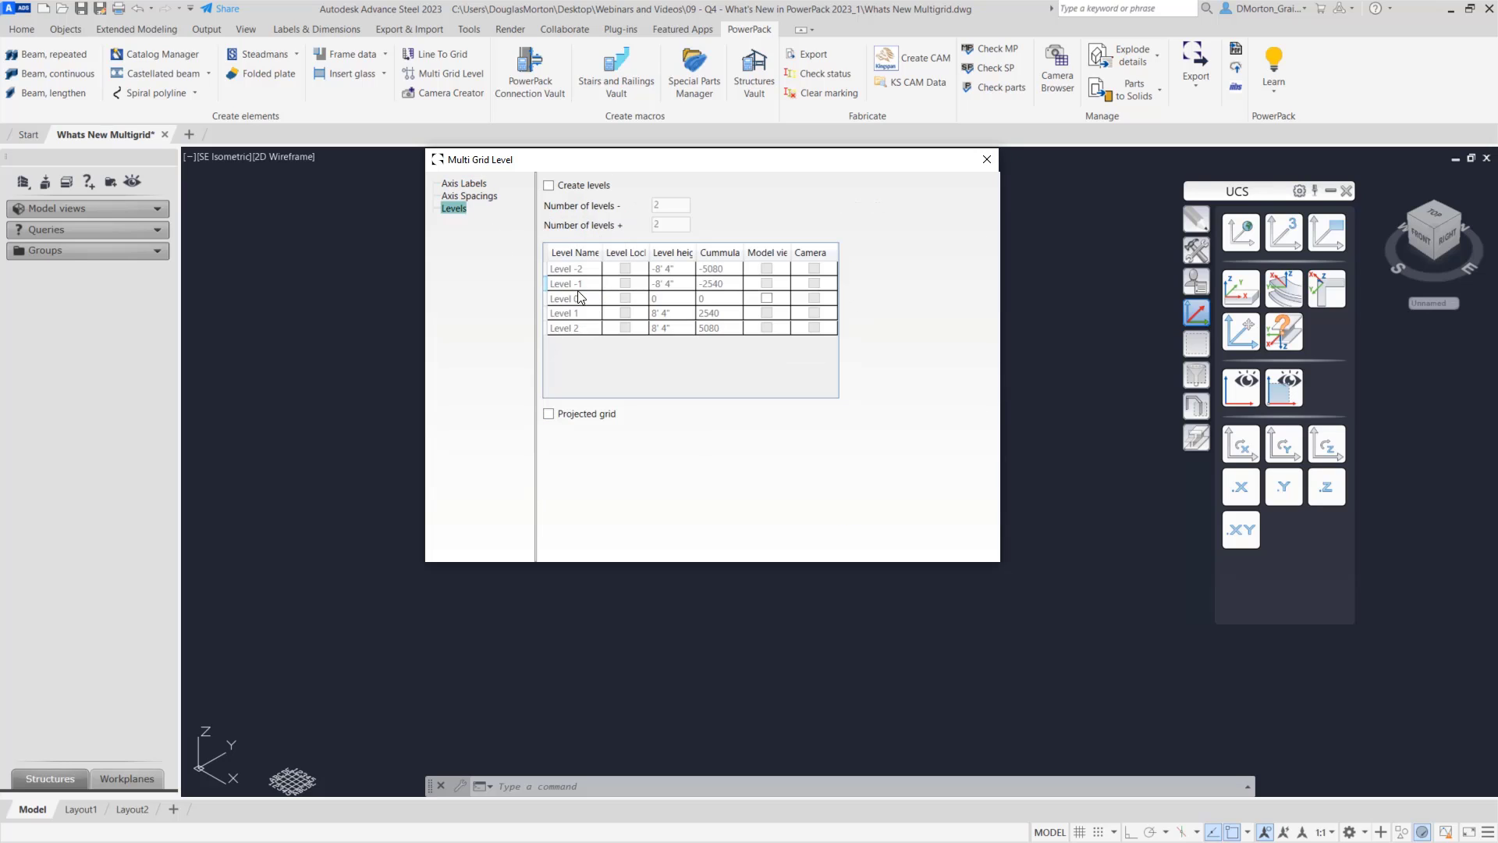
click(548, 184)
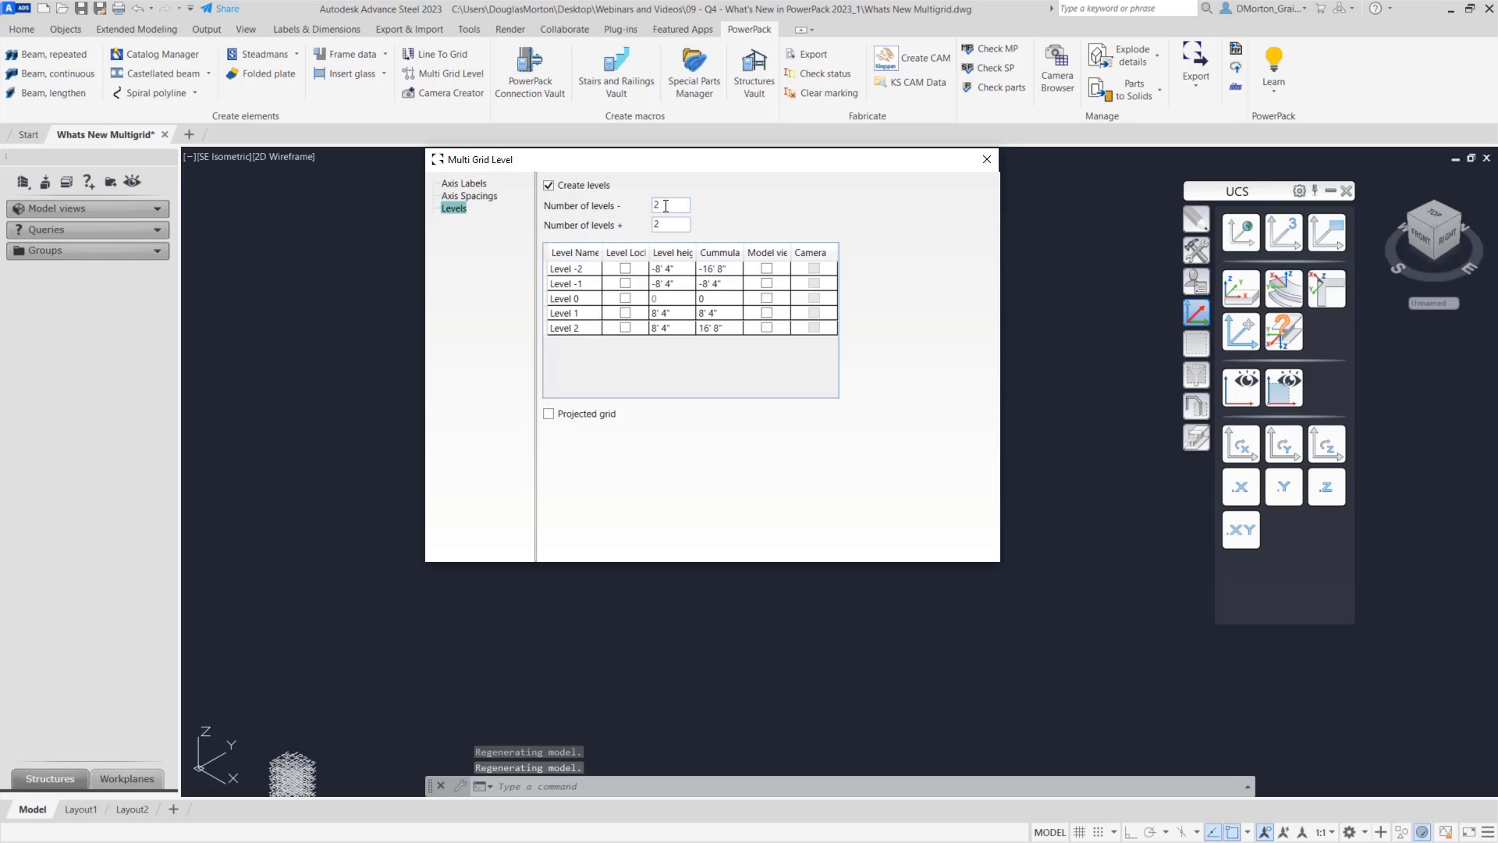
double_click(666, 205)
click(447, 197)
click(448, 205)
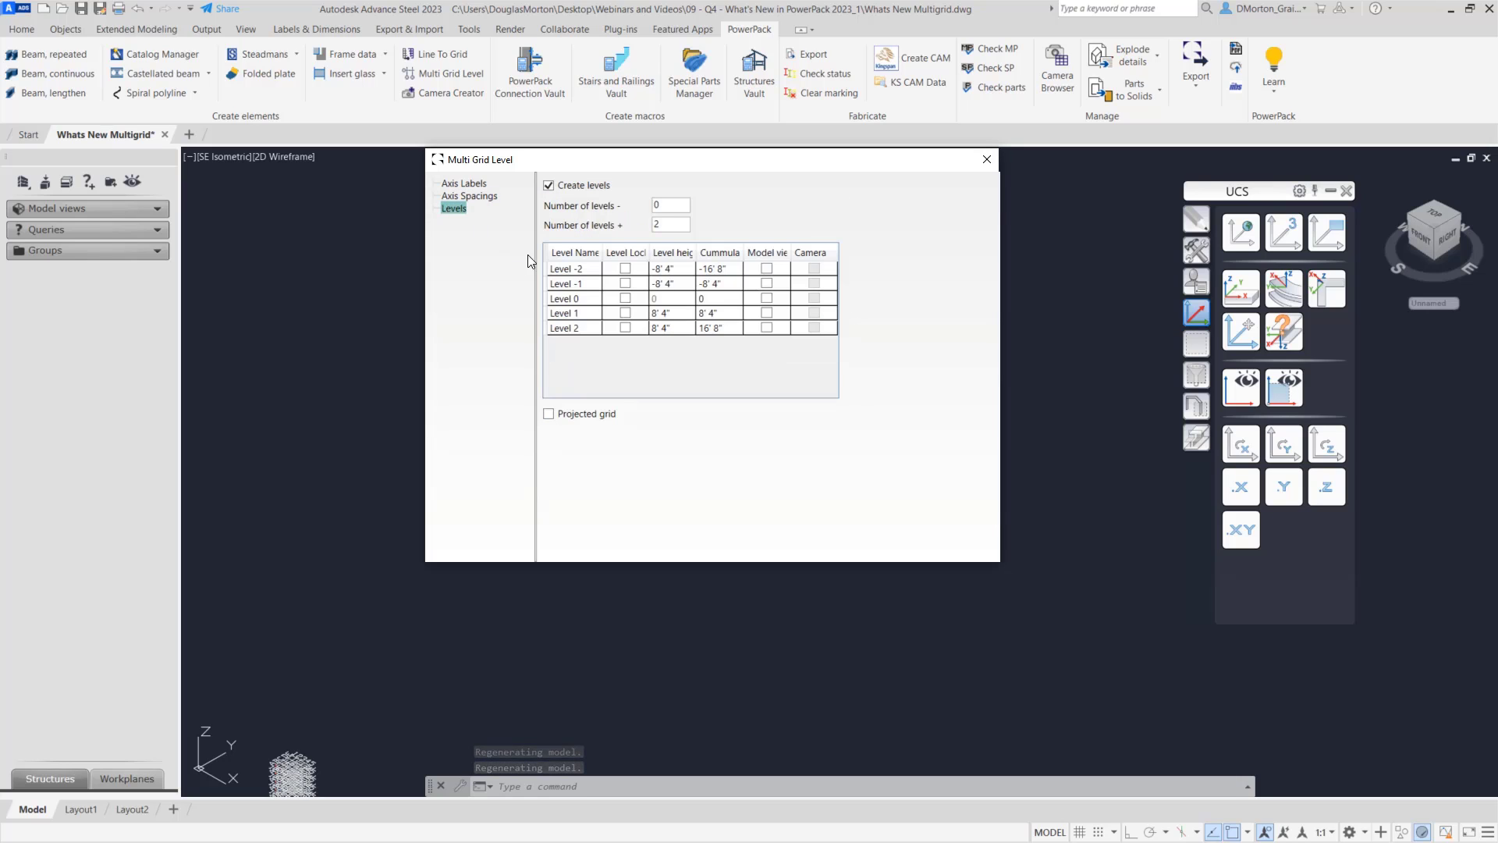
- Try the projected grid option for the levels and turn it off again
click(549, 414)
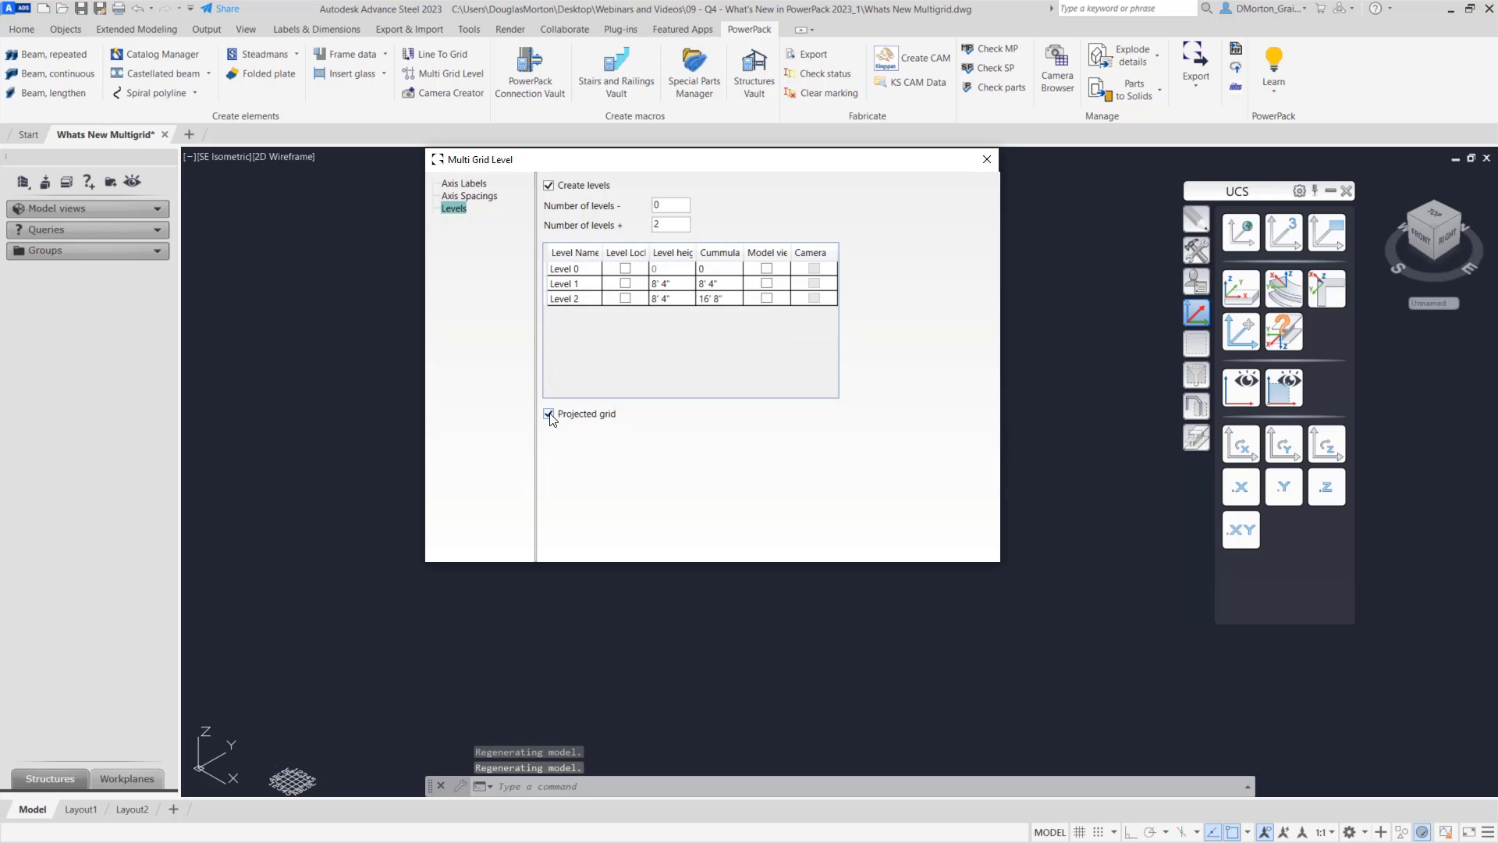
click(549, 414)
- Move the grid settings clear of the model and set the heights of Level 1 and Level 2 to 8' each
drag(689, 168, 947, 202)
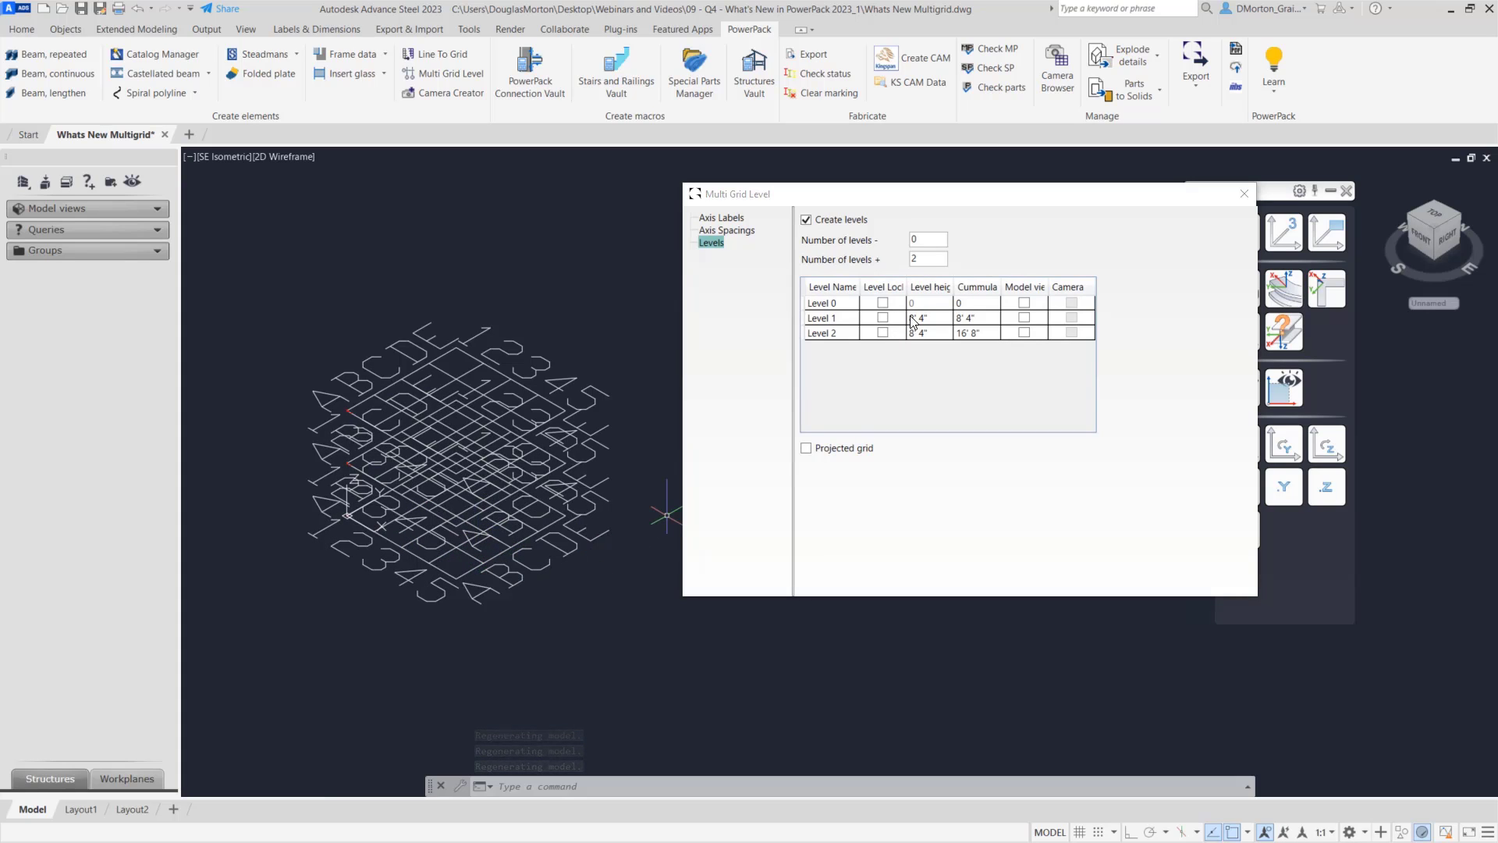
click(935, 320)
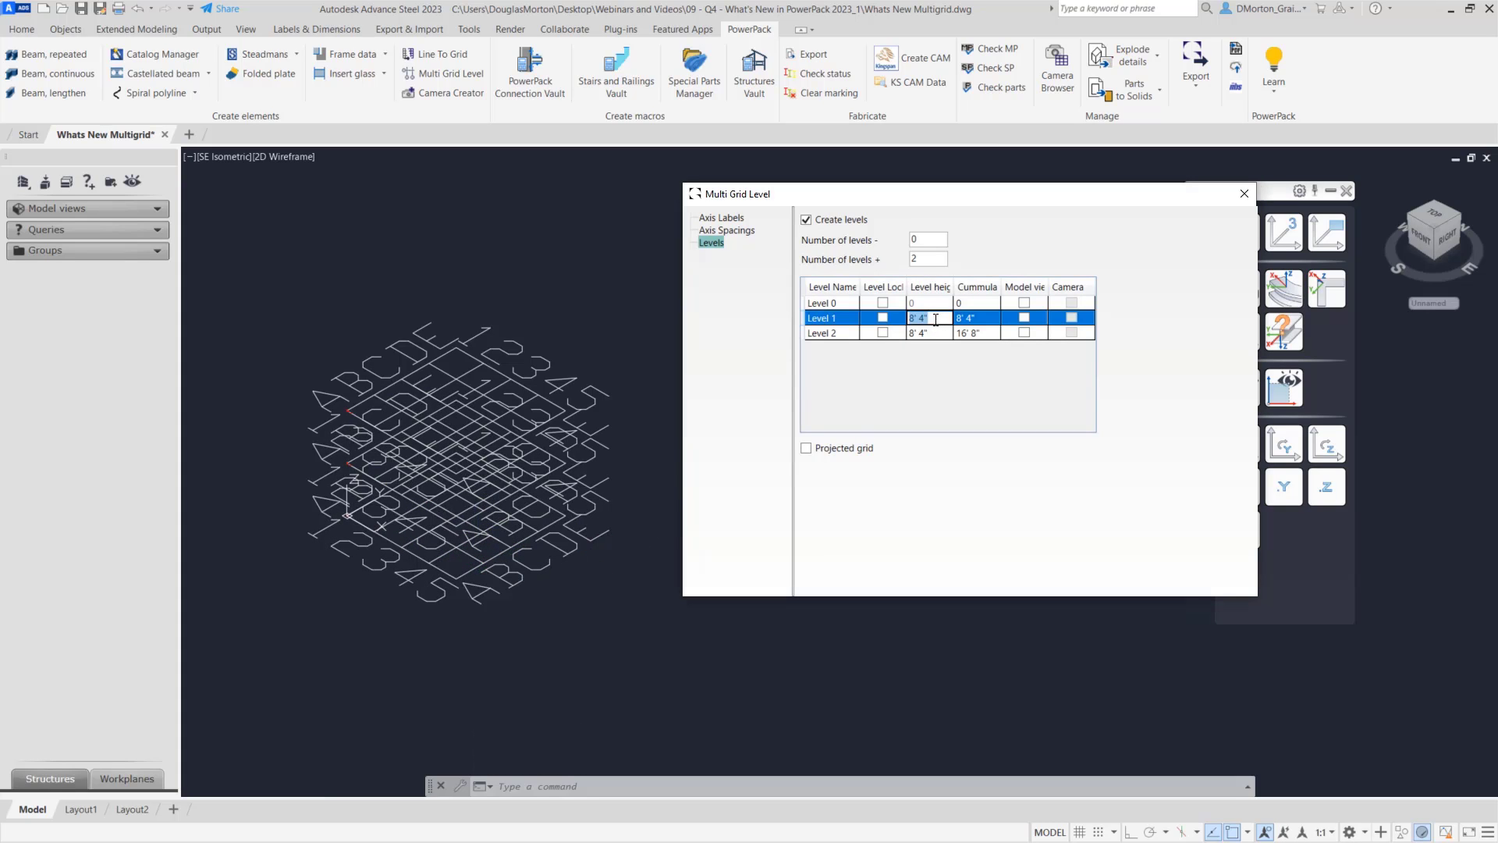
text(8)
click(940, 334)
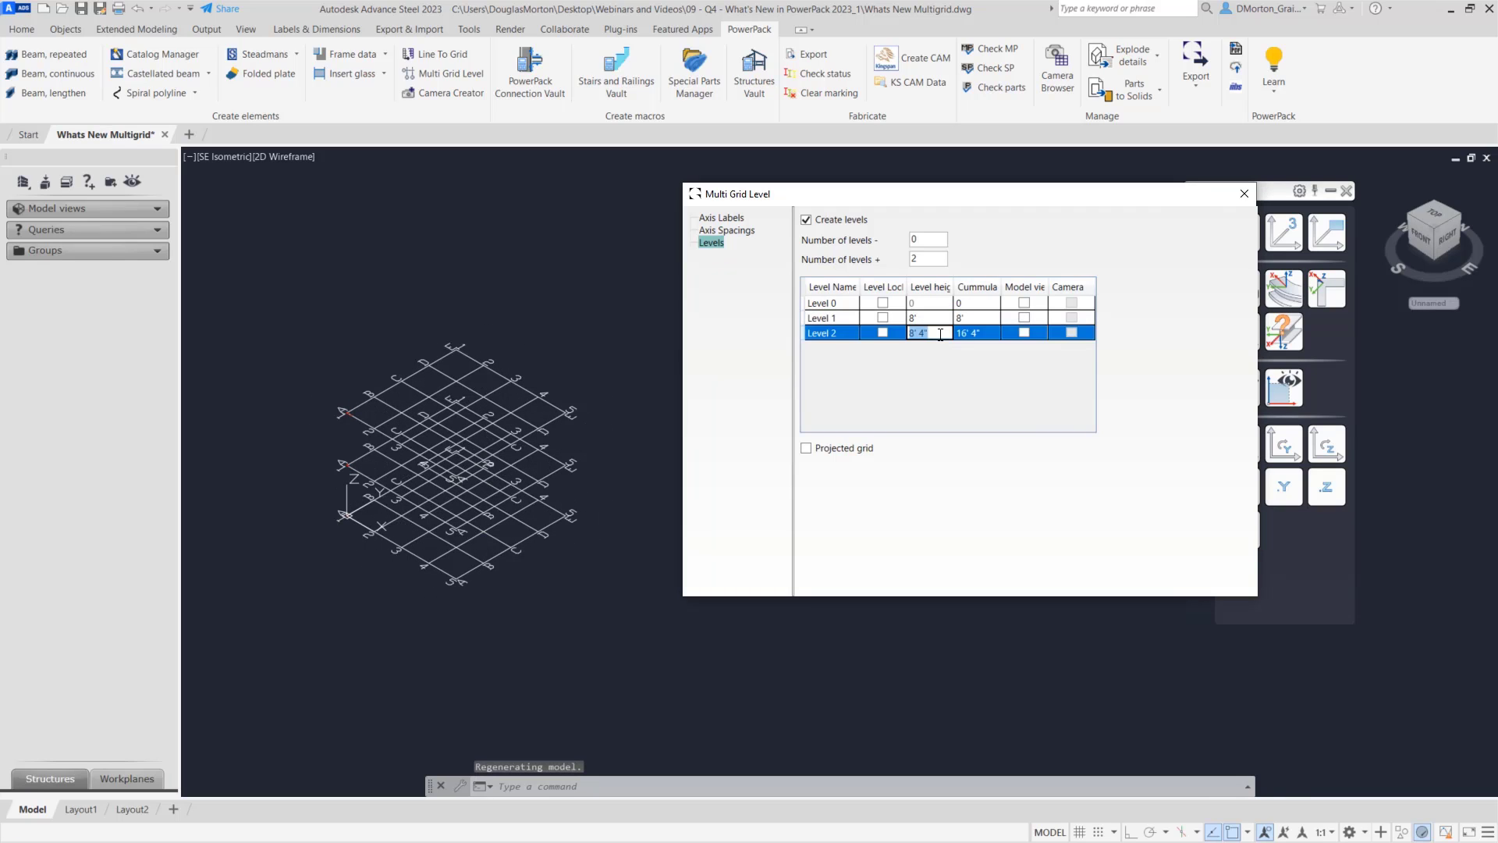
text(8)
key(Return)
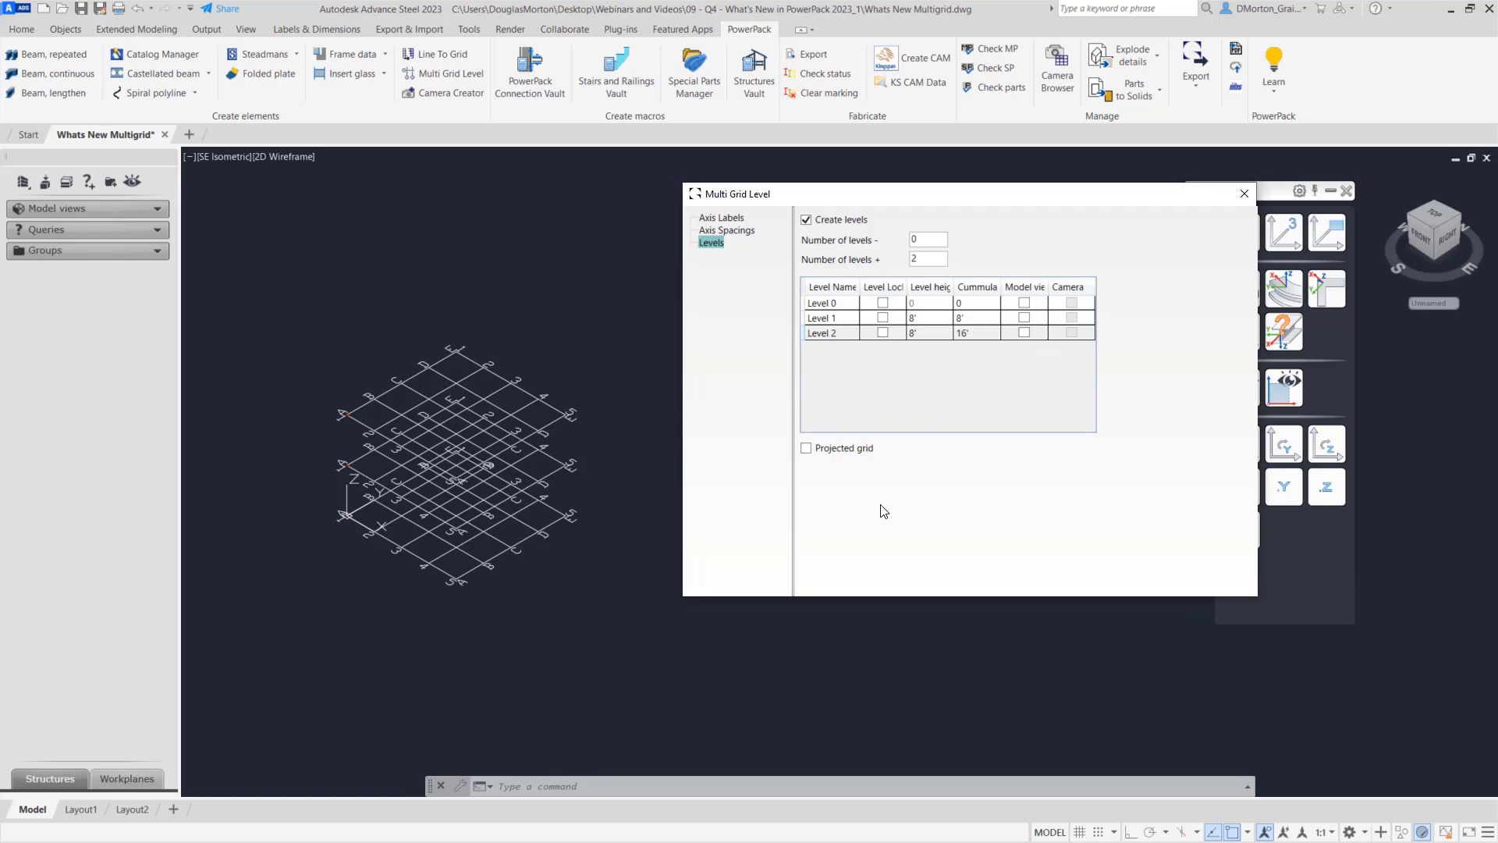
- Switch to the projected grid to preview it in the model, and restore the separate grids on every level
click(806, 448)
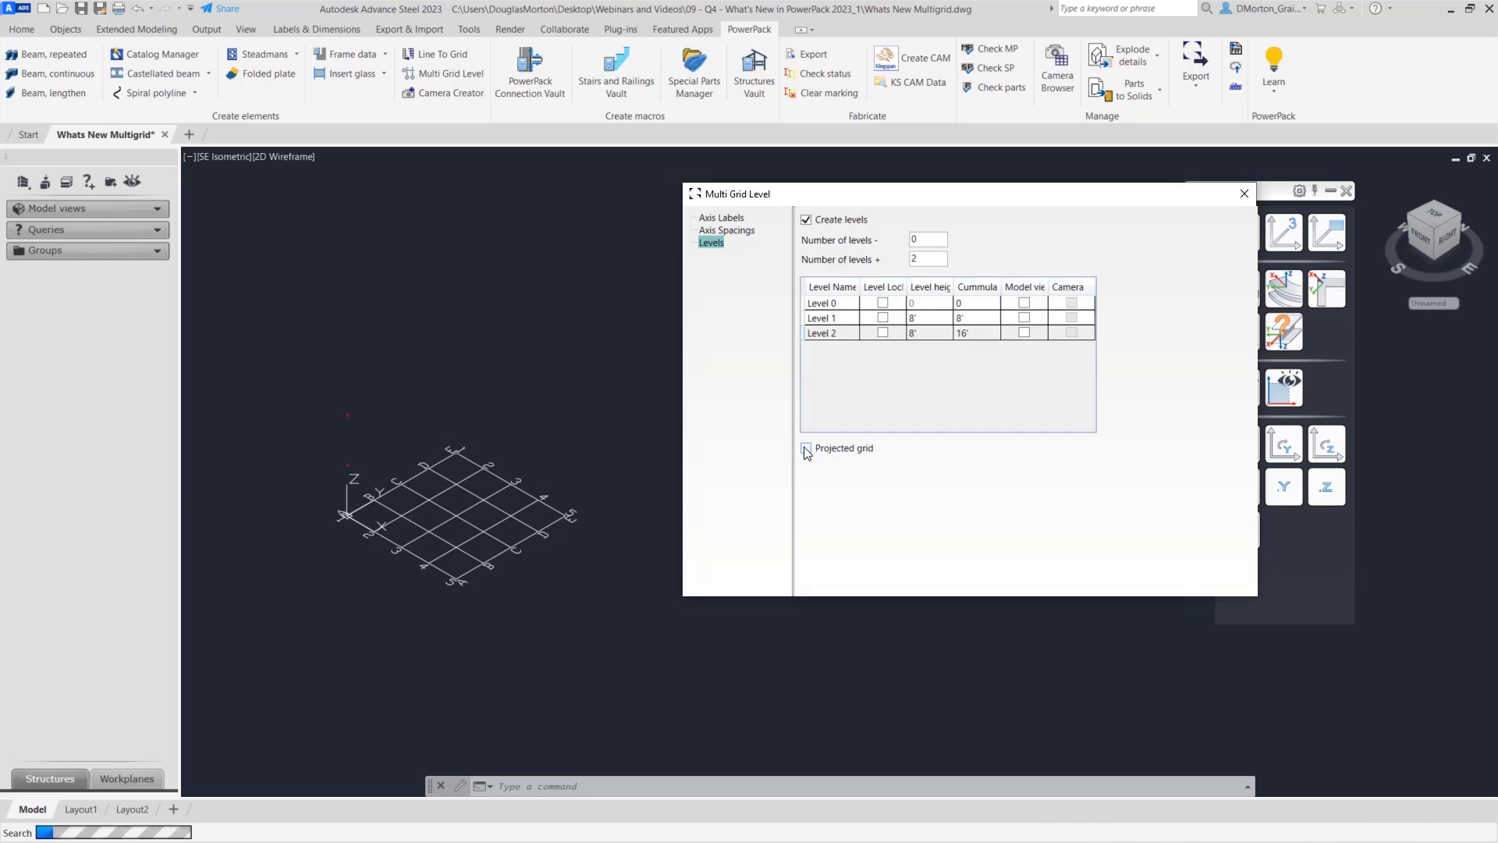
click(806, 448)
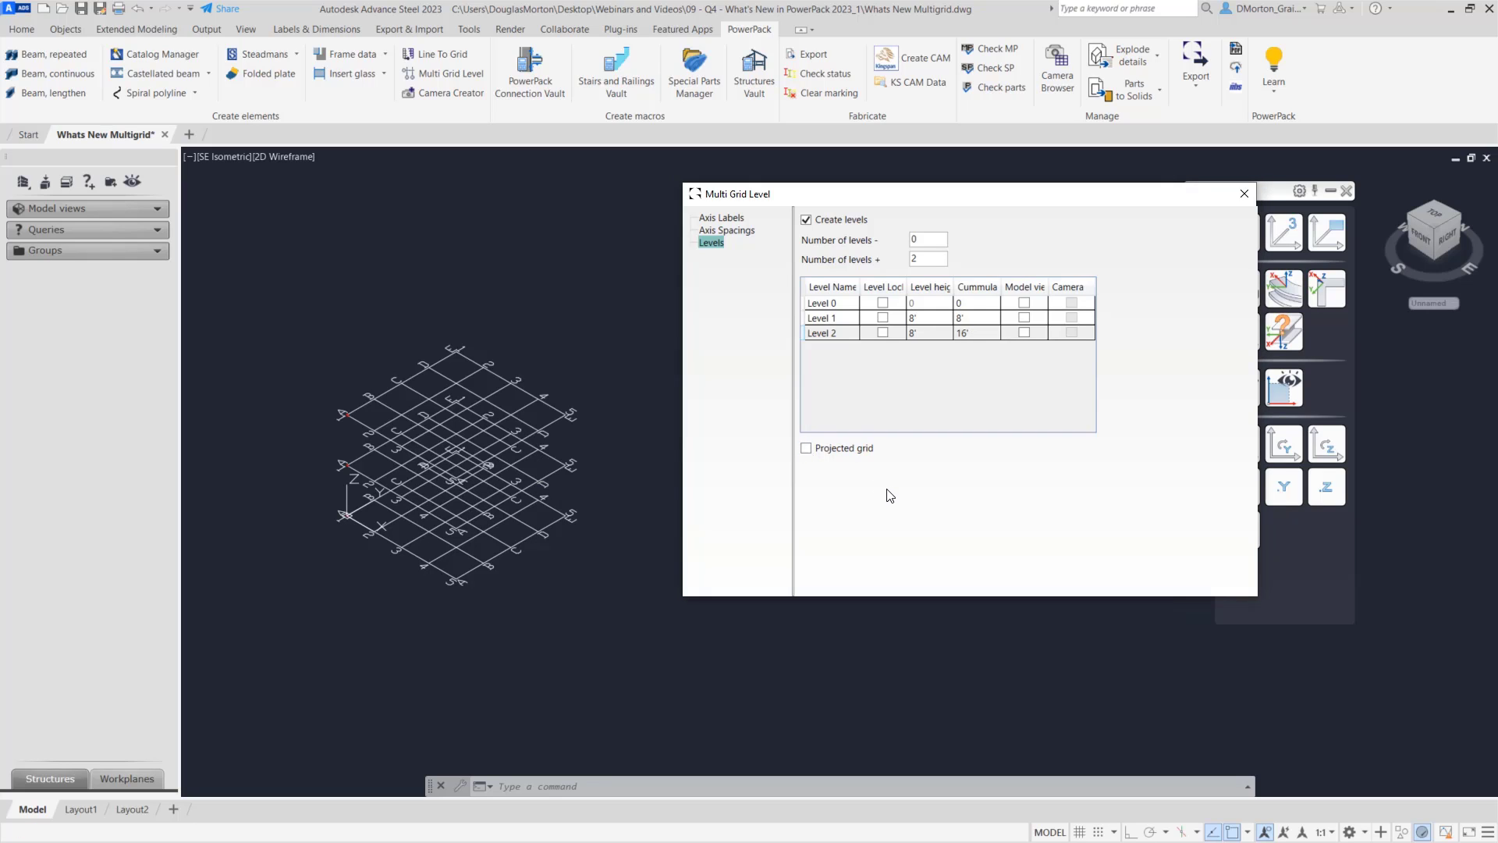
- Expand the list of model views to examine the levels created by the grid
click(156, 211)
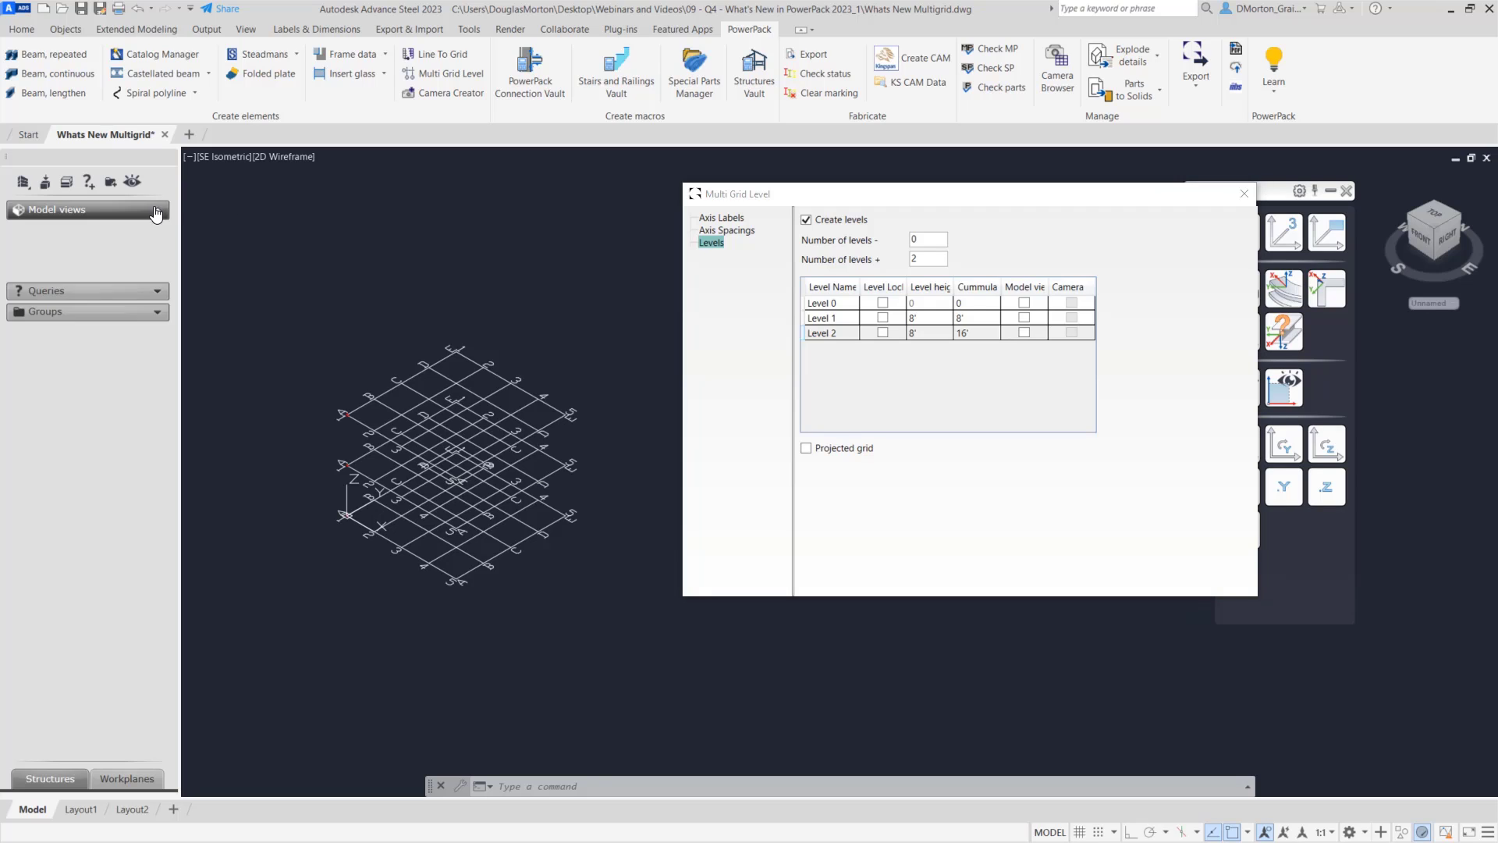
click(156, 211)
click(156, 211)
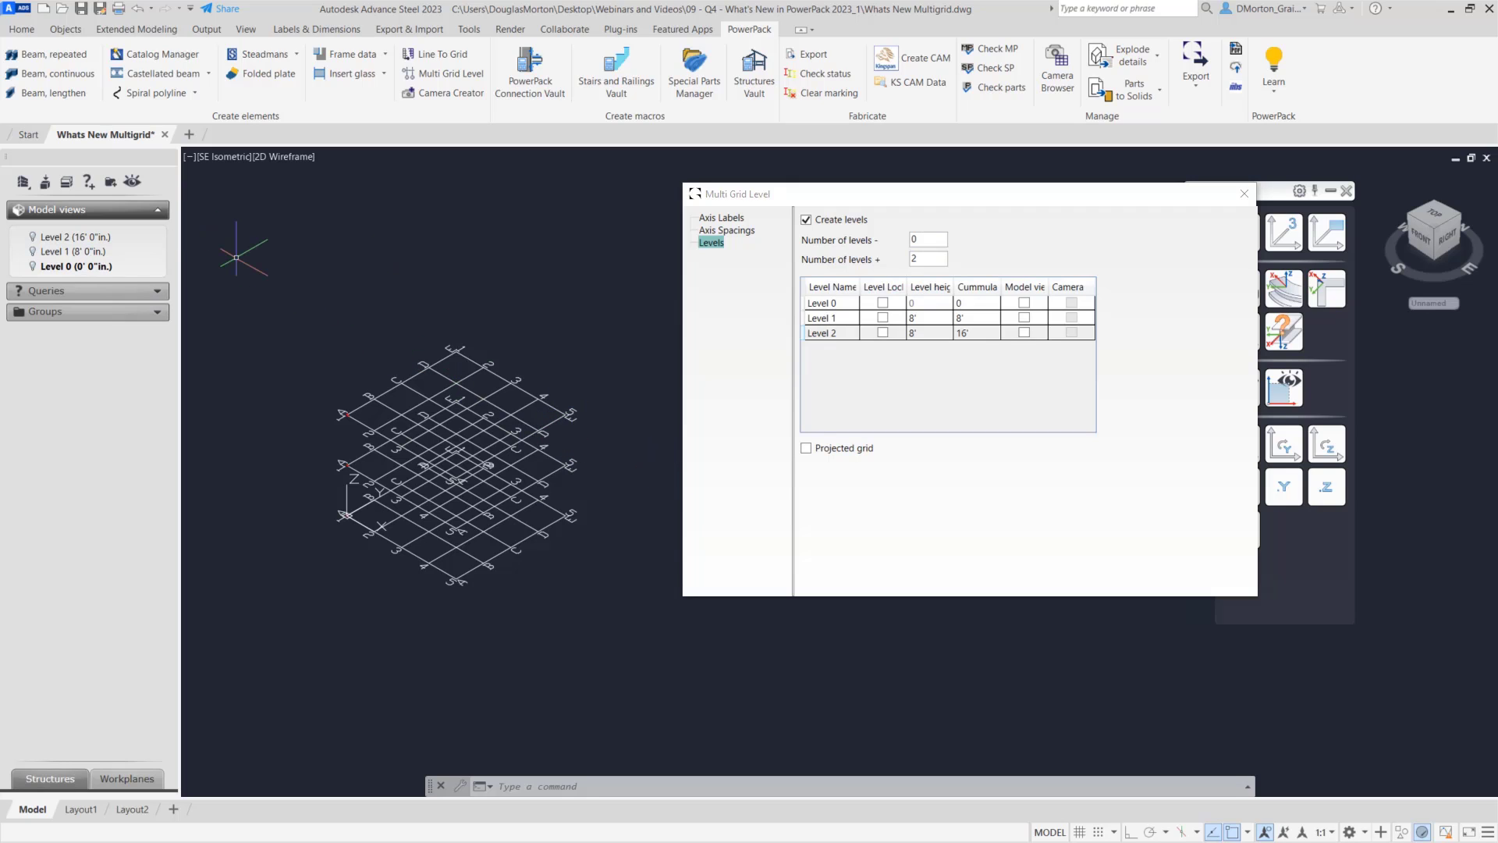
click(22, 30)
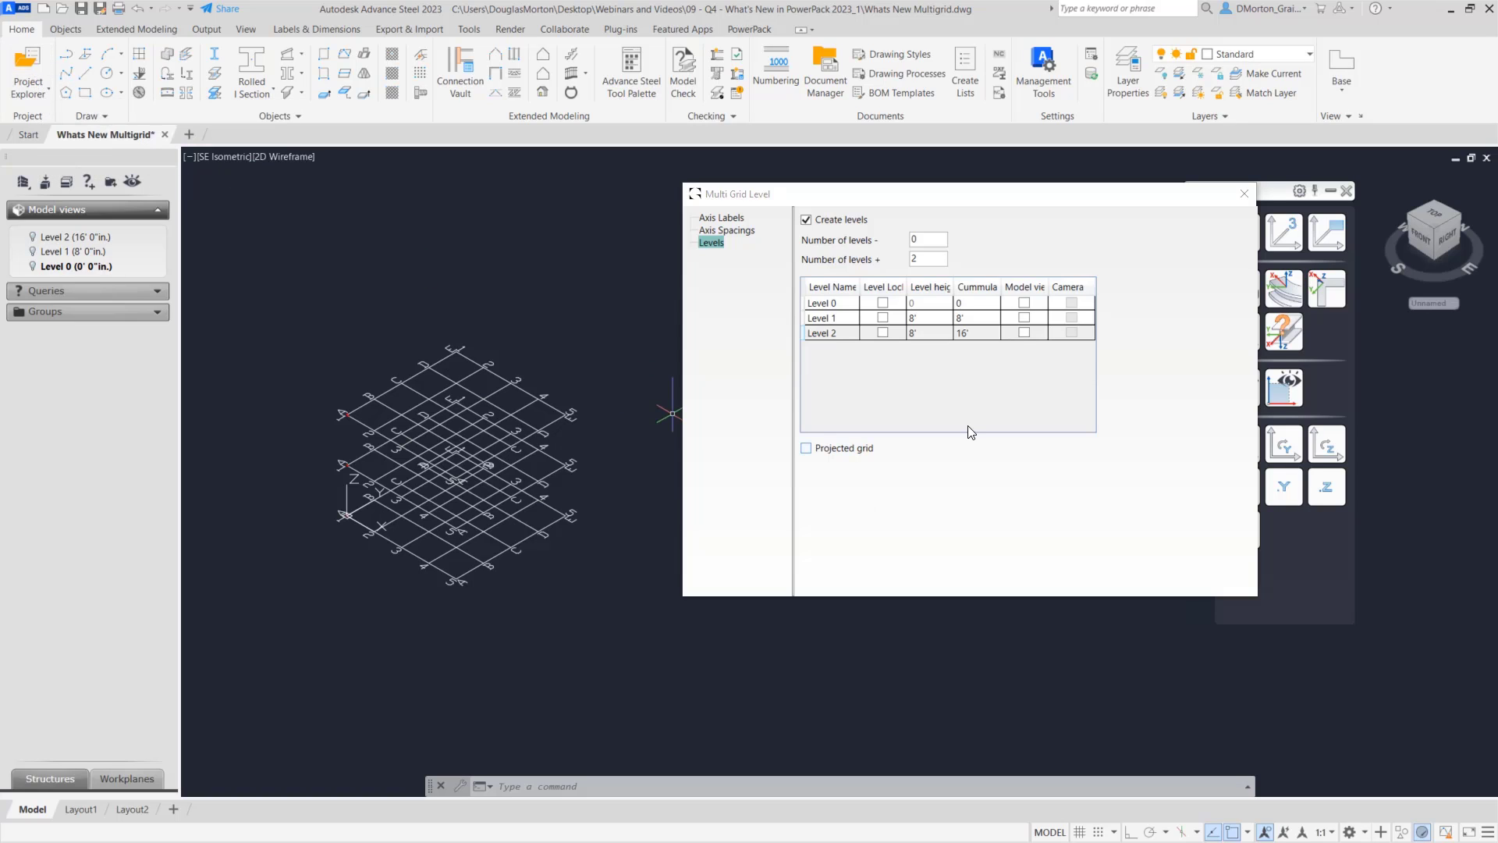
- Enable a model view and a camera for each of Level 0, Level 1 and Level 2
click(1024, 302)
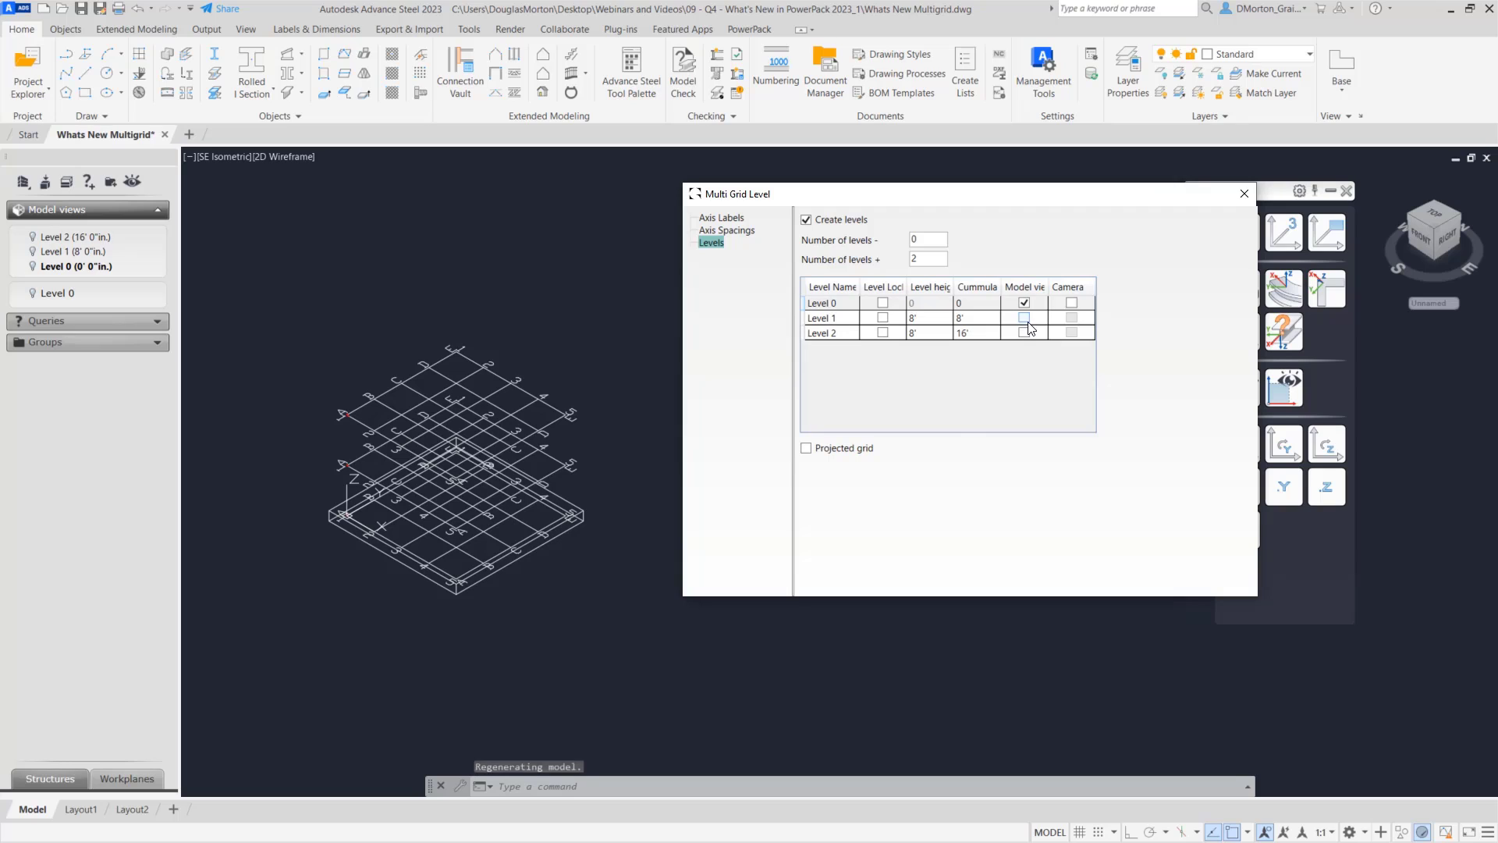
click(1024, 317)
click(1030, 333)
click(1026, 335)
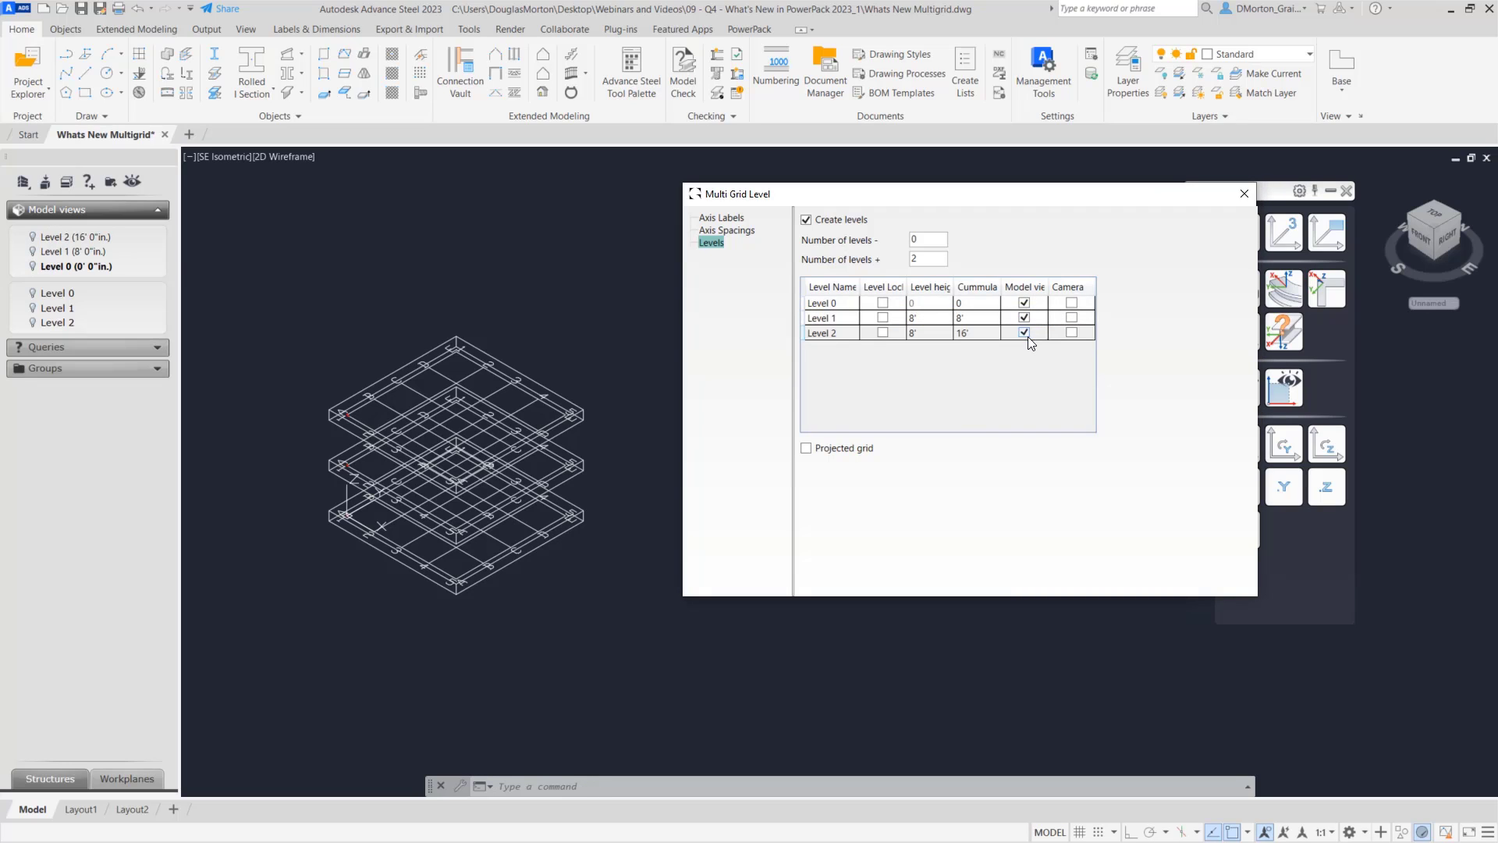
click(1071, 303)
click(1072, 318)
click(1071, 332)
- Place two steel columns on Level 0 along grid line 5, at its intersections with lines A and C, keeping the default section
click(67, 30)
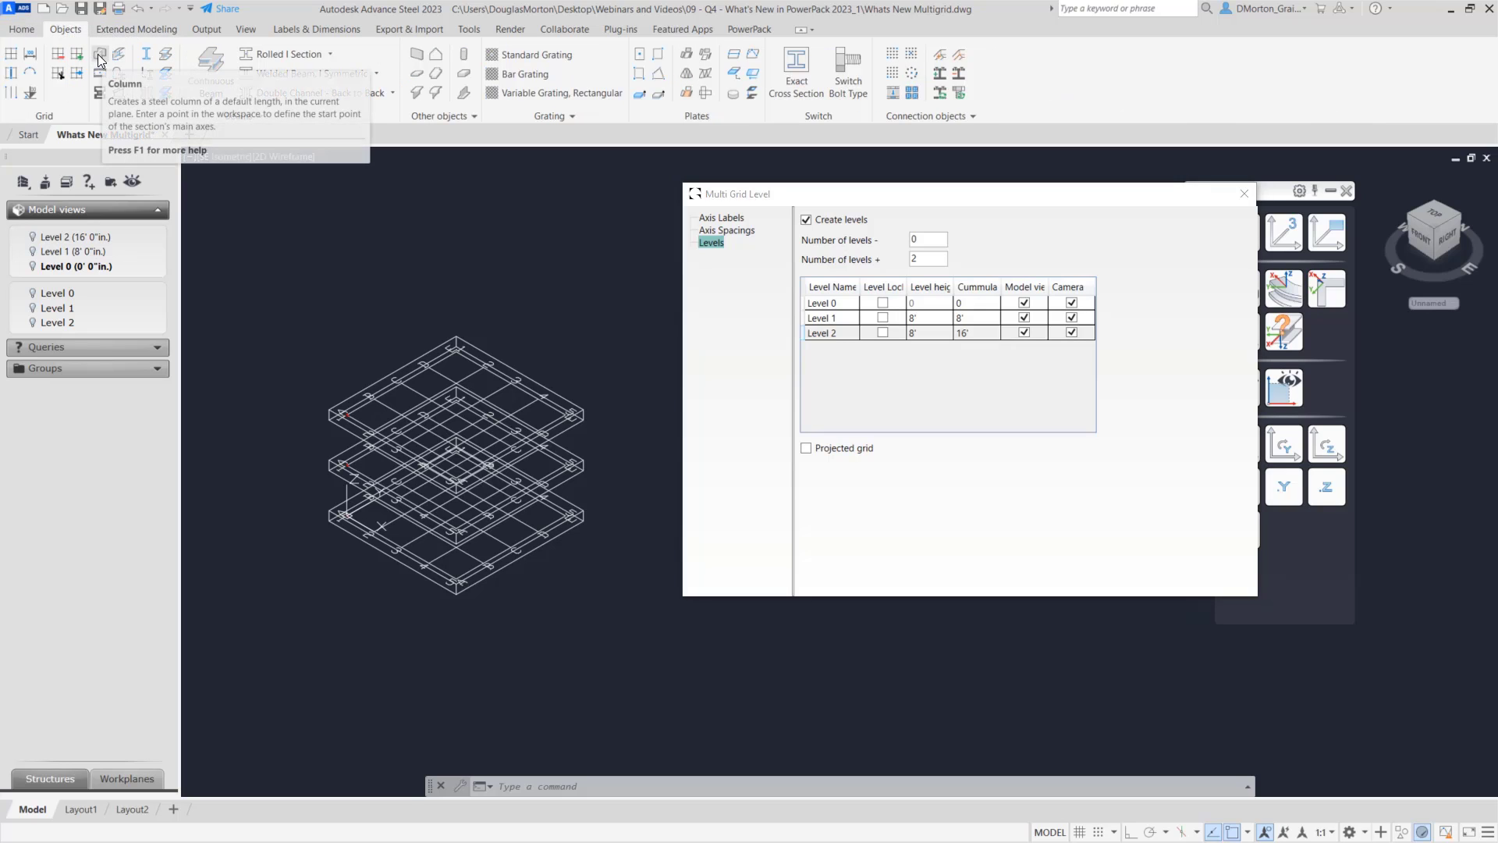
click(99, 54)
scroll(476, 597, up, 6)
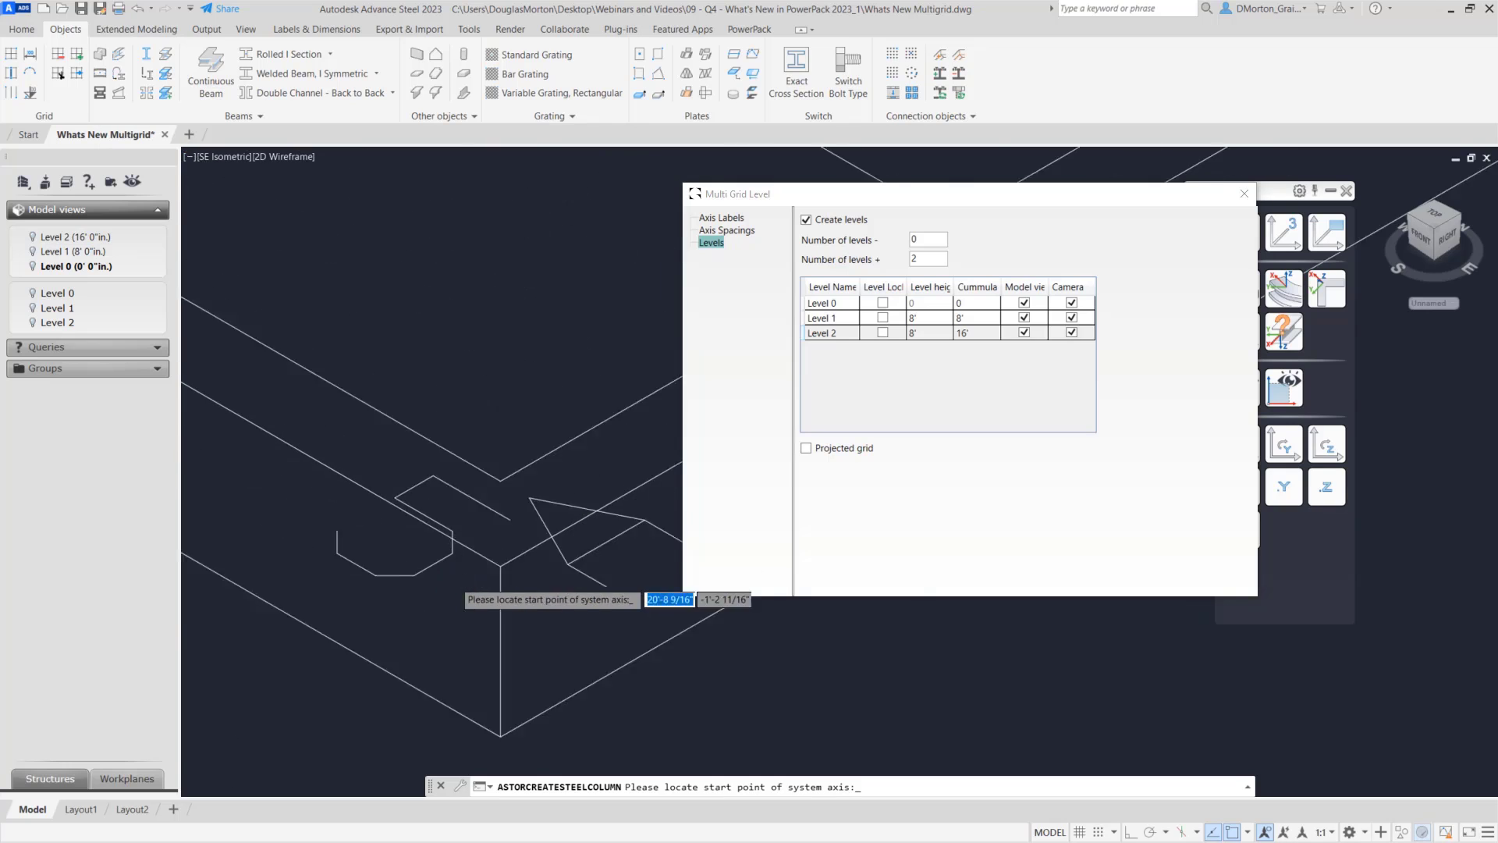
scroll(523, 407, down, 6)
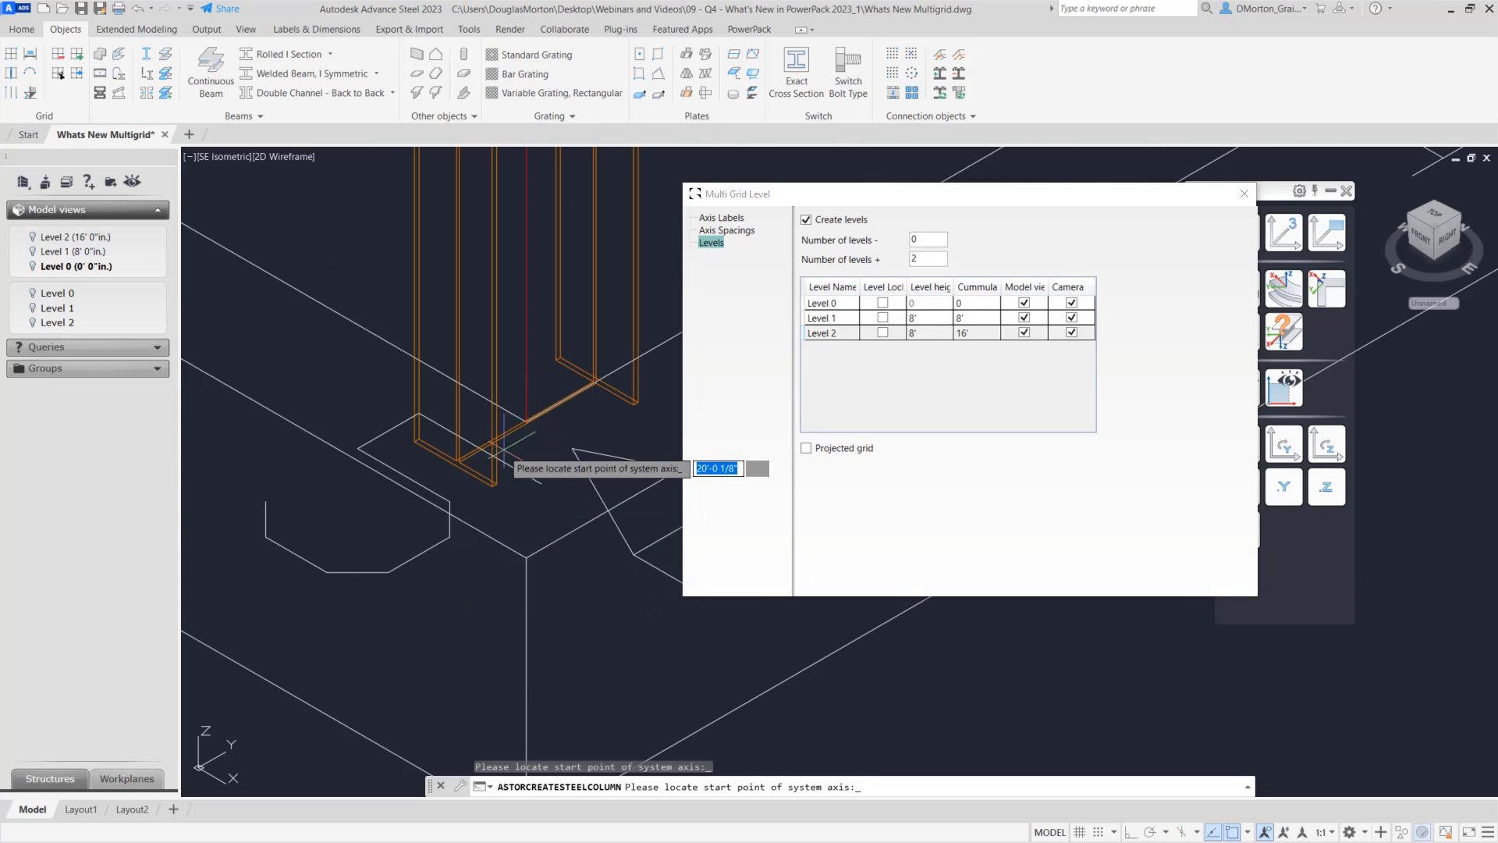
scroll(465, 390, up, 6)
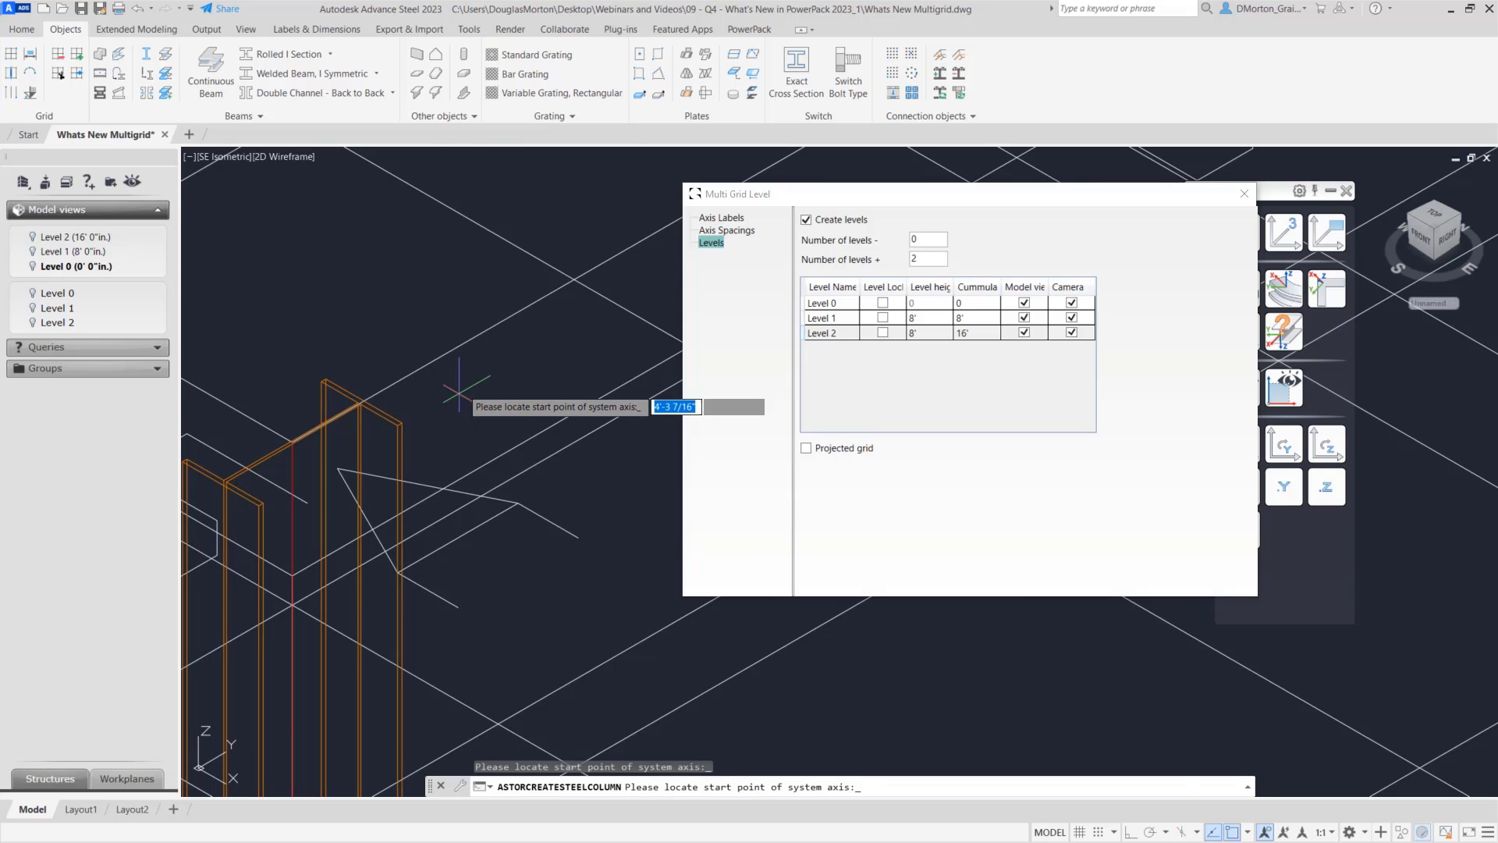
scroll(464, 394, down, 6)
scroll(503, 503, up, 6)
scroll(469, 507, up, 2)
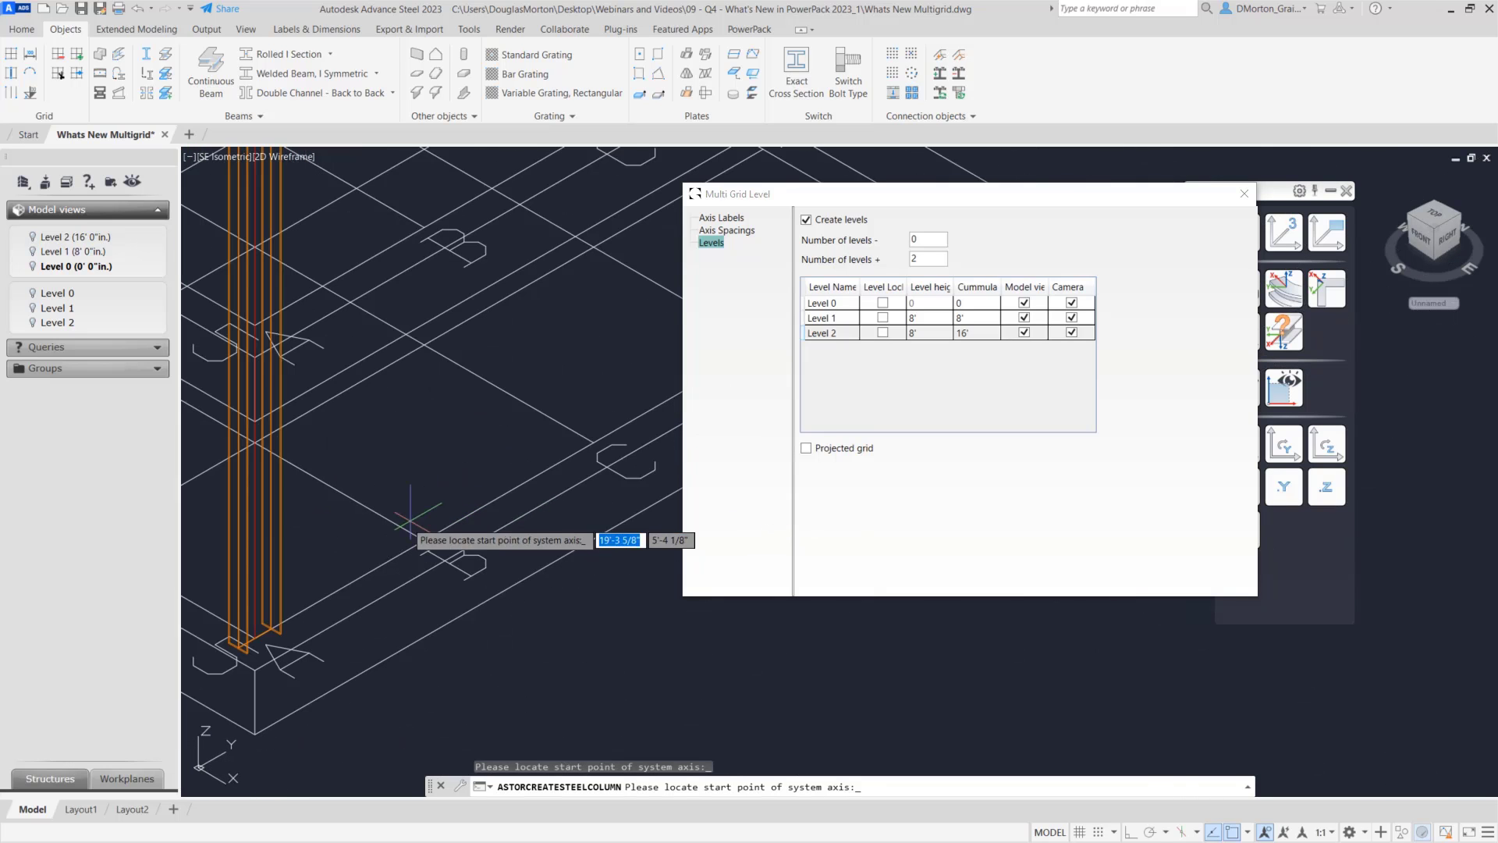
click(597, 441)
scroll(488, 578, down, 3)
scroll(487, 577, down, 3)
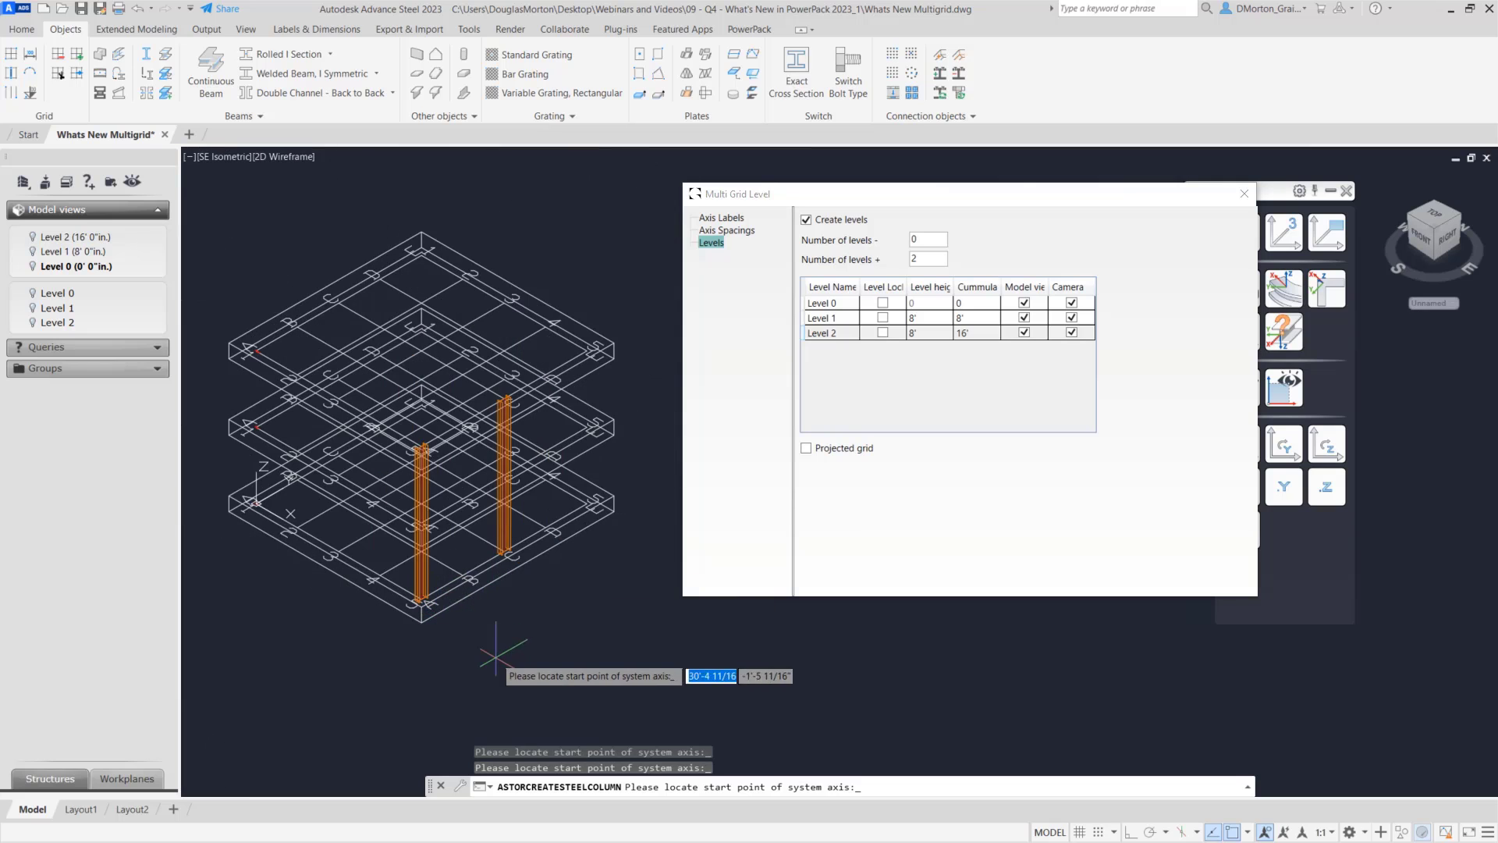
key(Return)
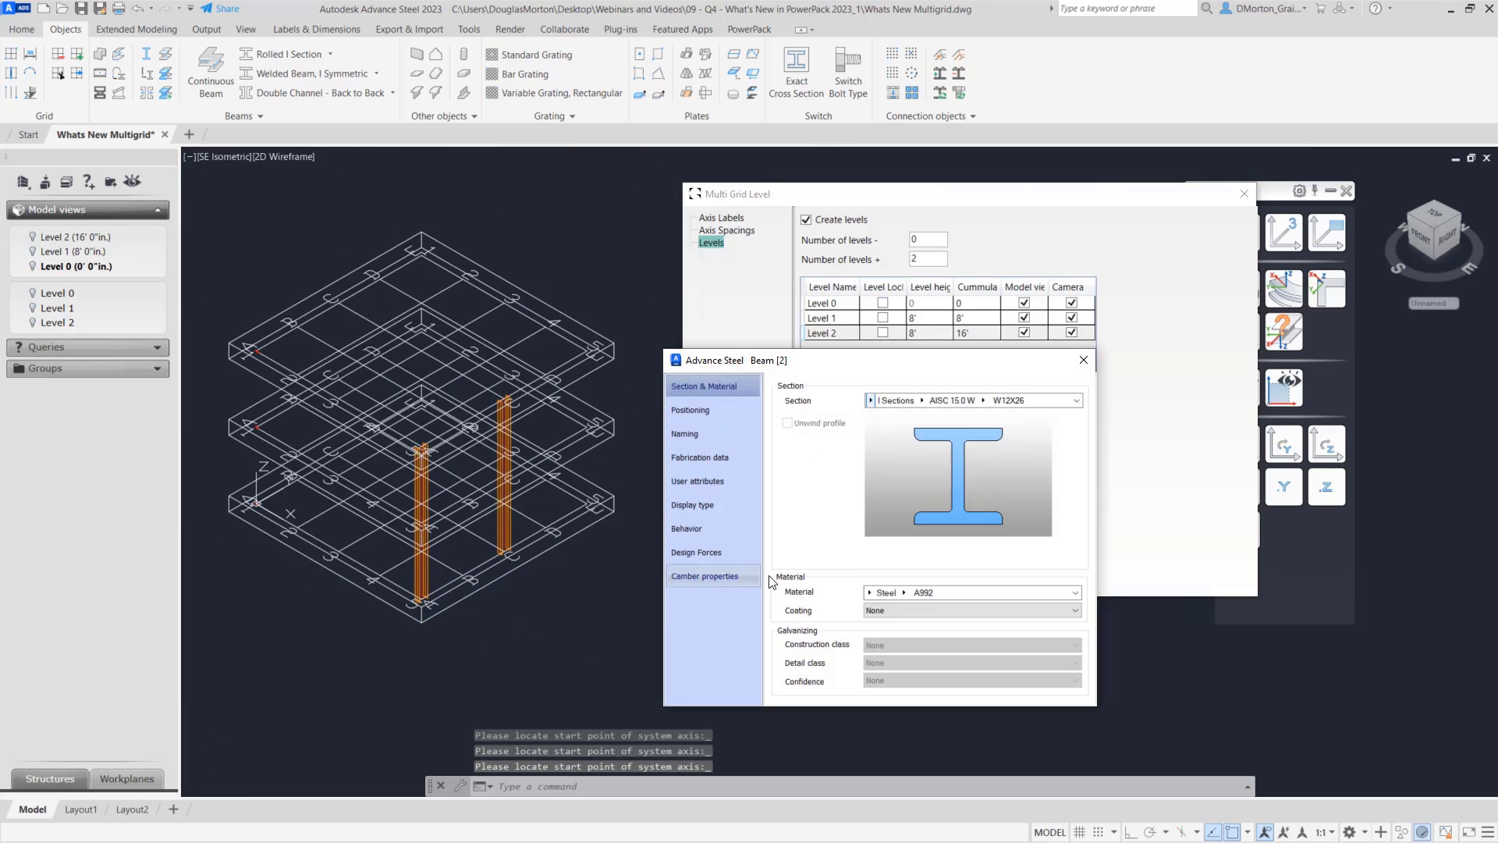
key(Escape)
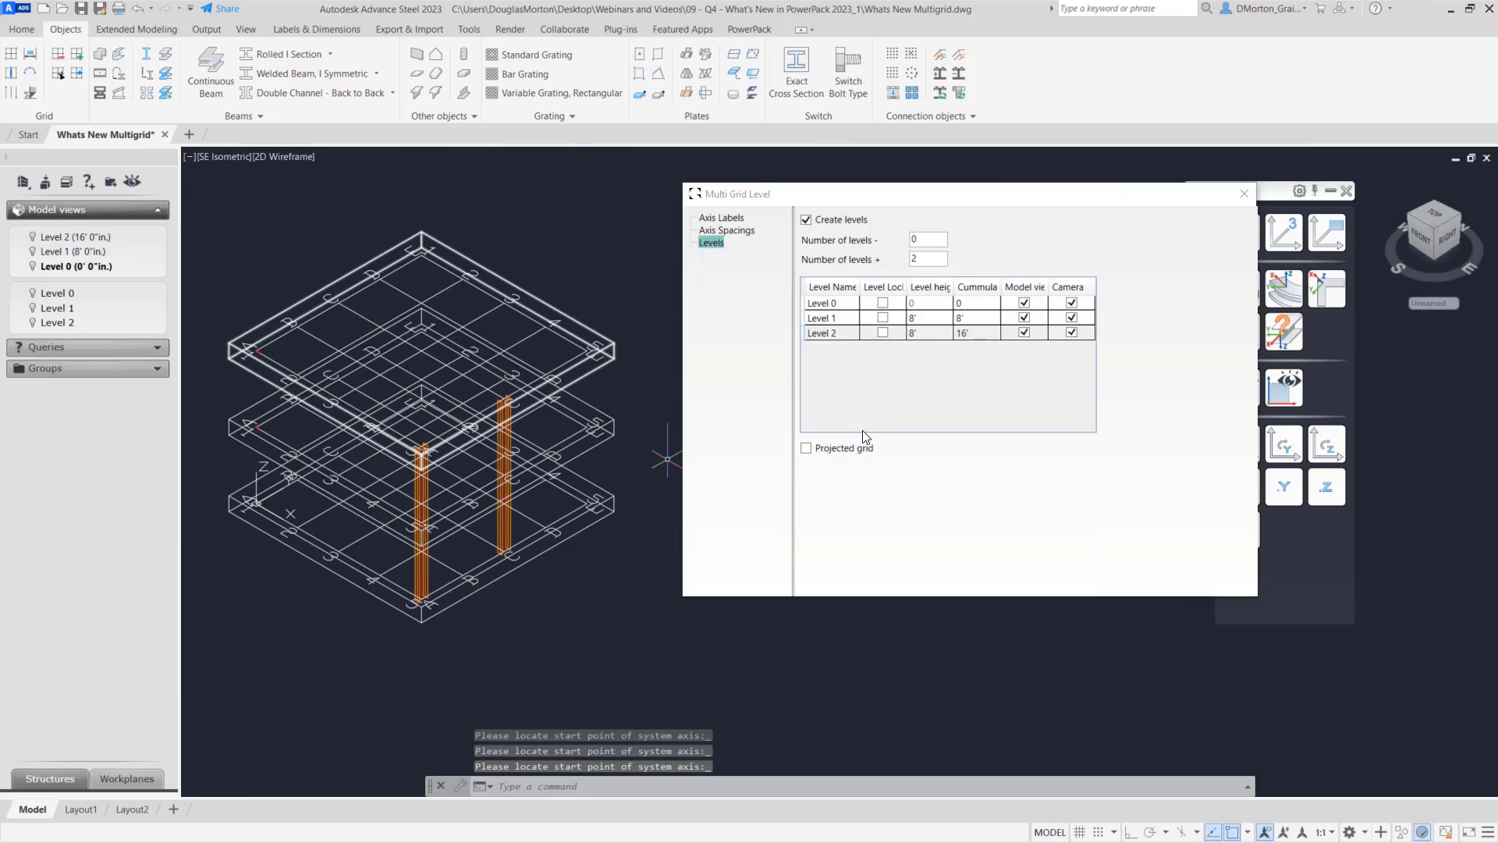
- Try a height of 12' for Level 2 with the levels unlocked, and set it back to 8'
double_click(939, 333)
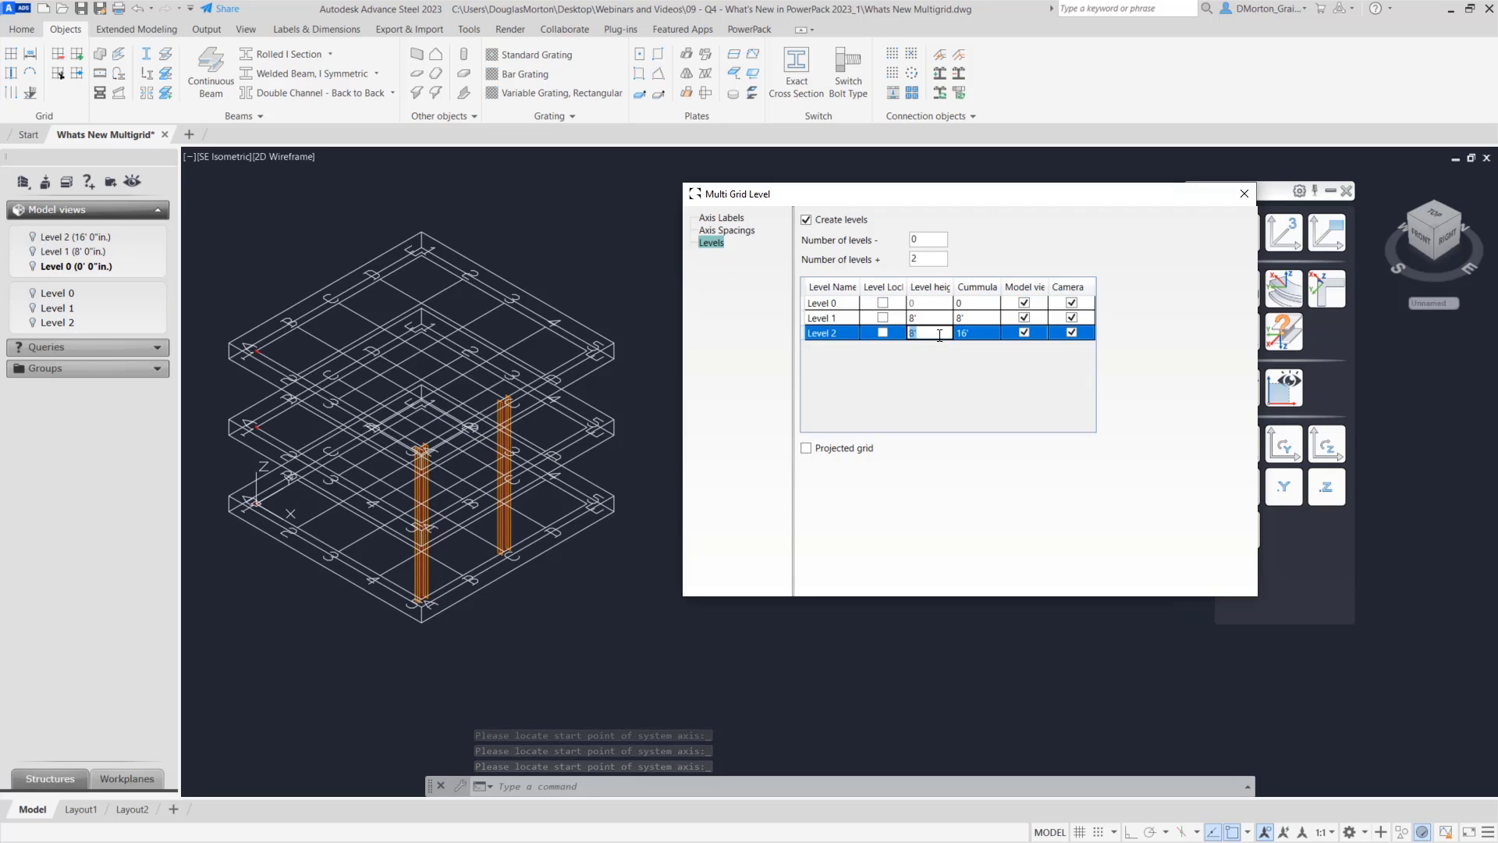
text(12')
key(Return)
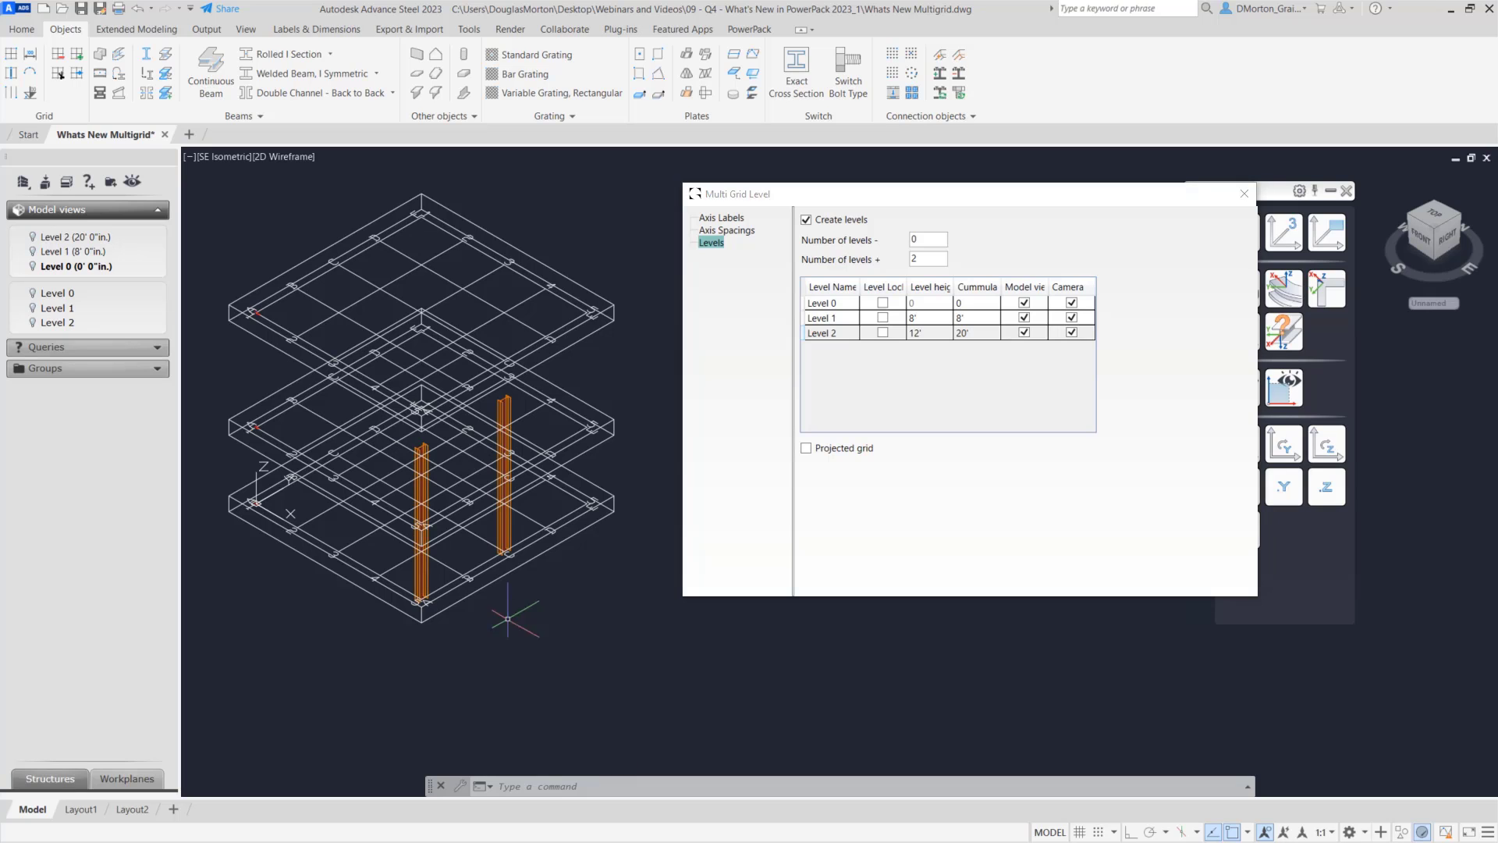
mouse_move(492, 611)
shift+middle_down()
mouse_move(414, 502)
mouse_move(492, 609)
shift+middle_up()
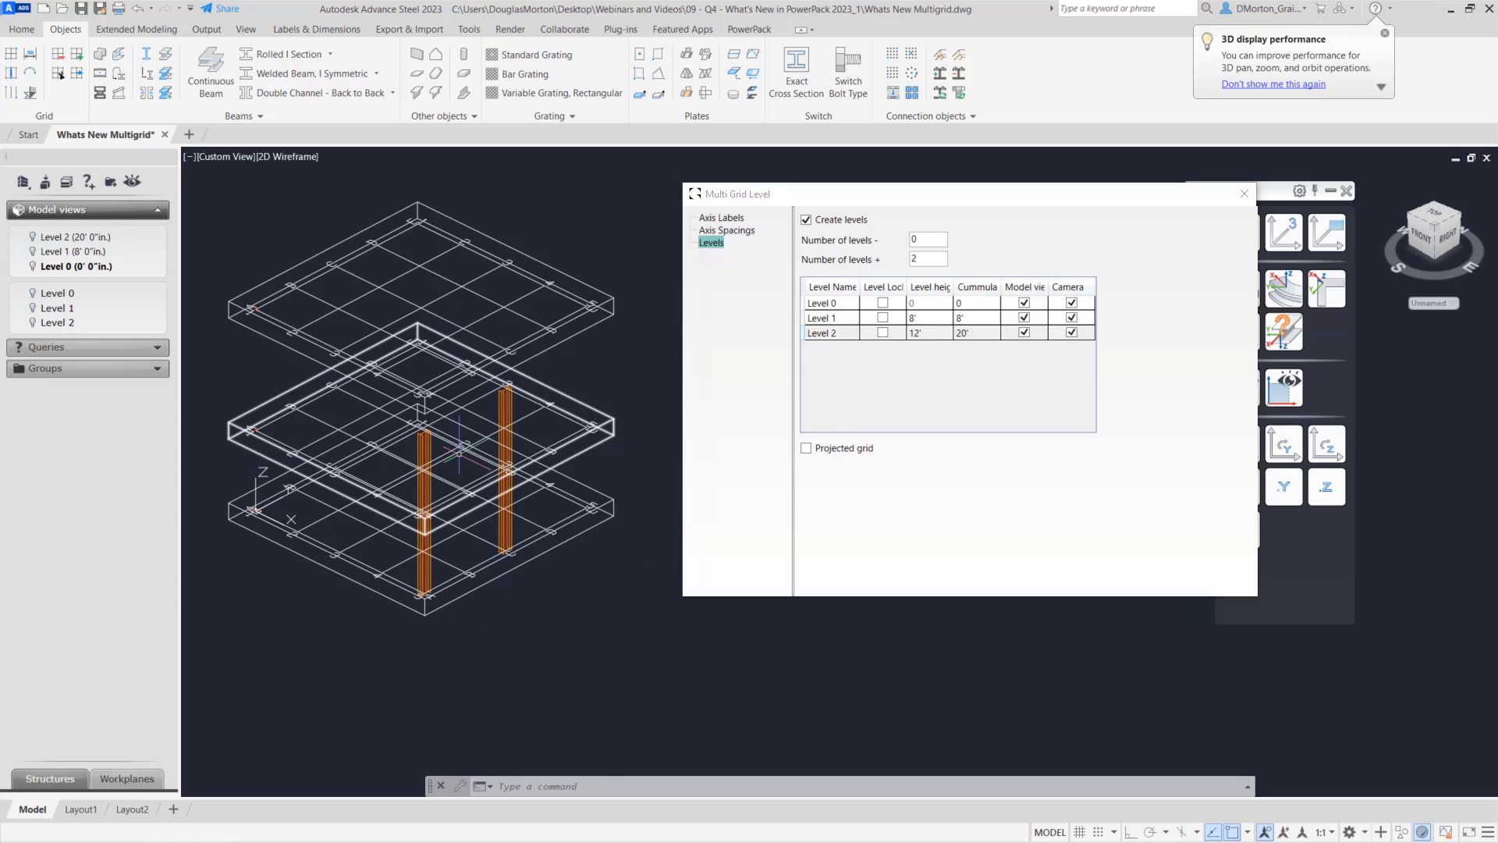
click(927, 329)
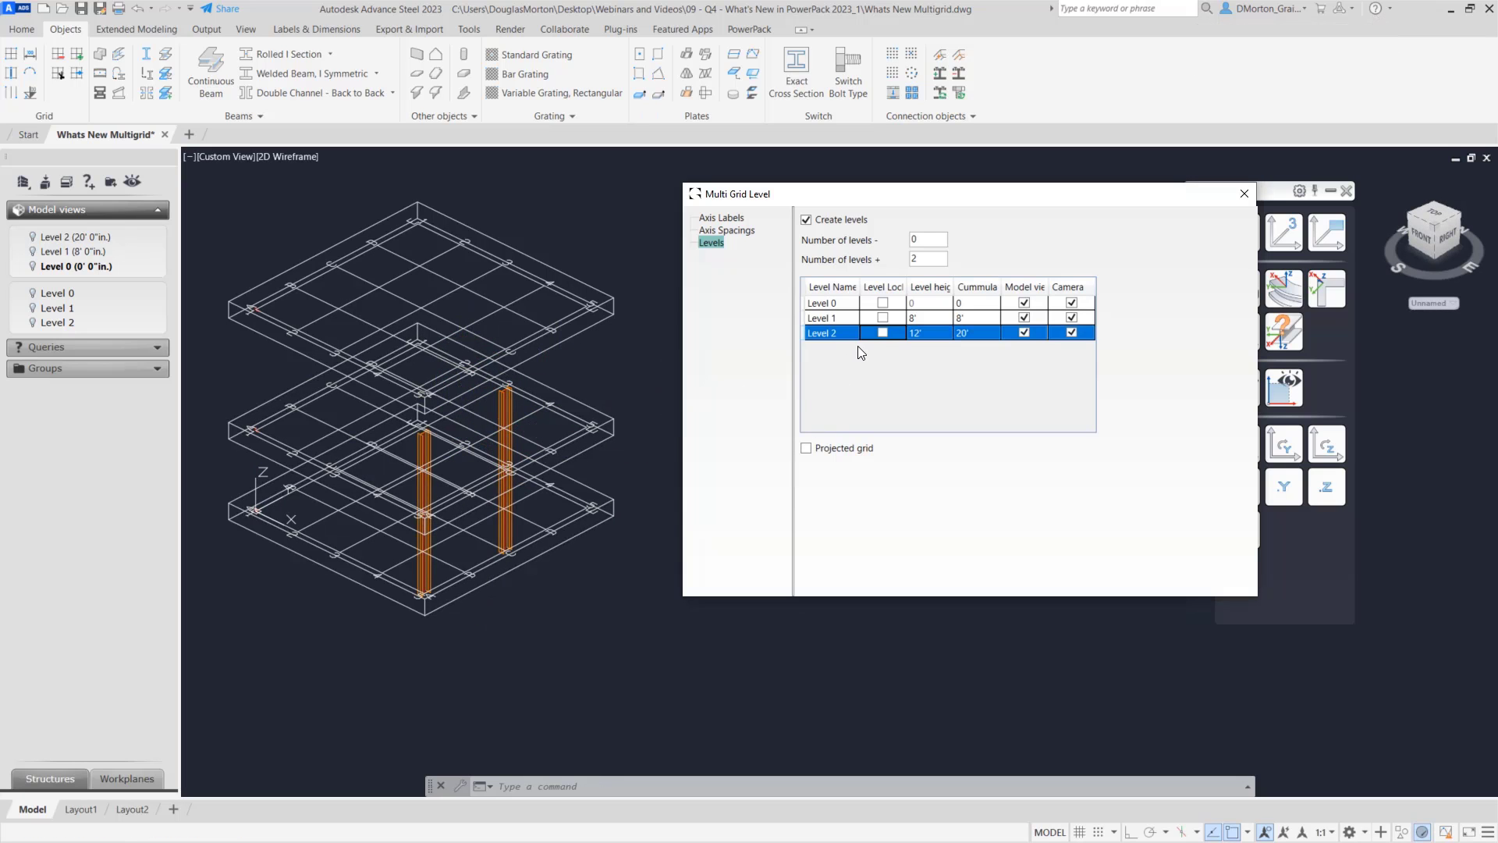
text(8)
key(Return)
click(948, 321)
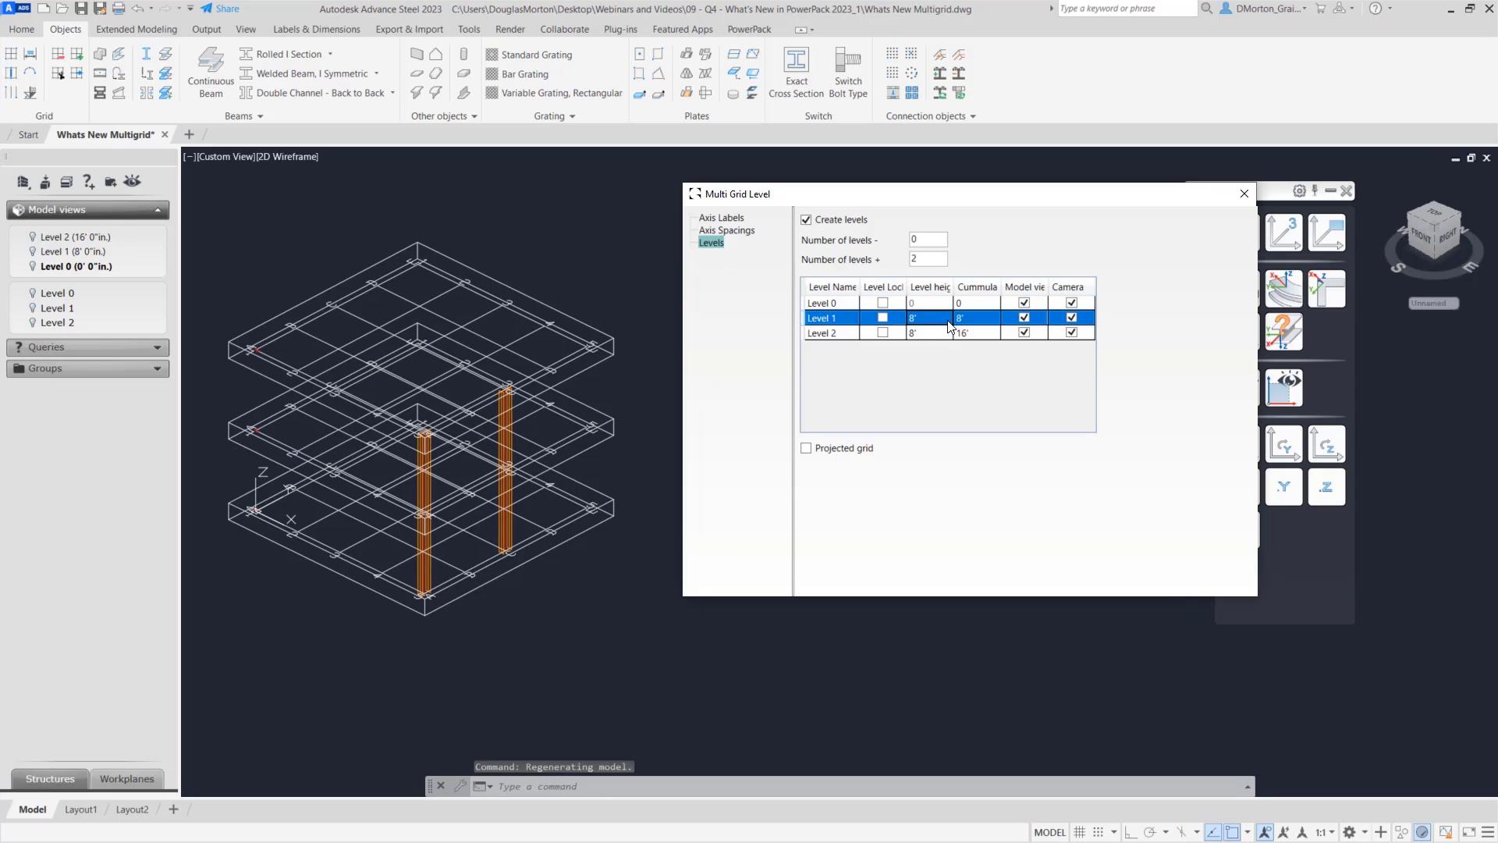
- Turn on the level lock for Level 2, Level 1 and Level 0
click(883, 332)
click(882, 318)
click(883, 302)
- Try a height of 12' for Level 2 with all levels locked, and return it to 8'
click(928, 335)
click(928, 336)
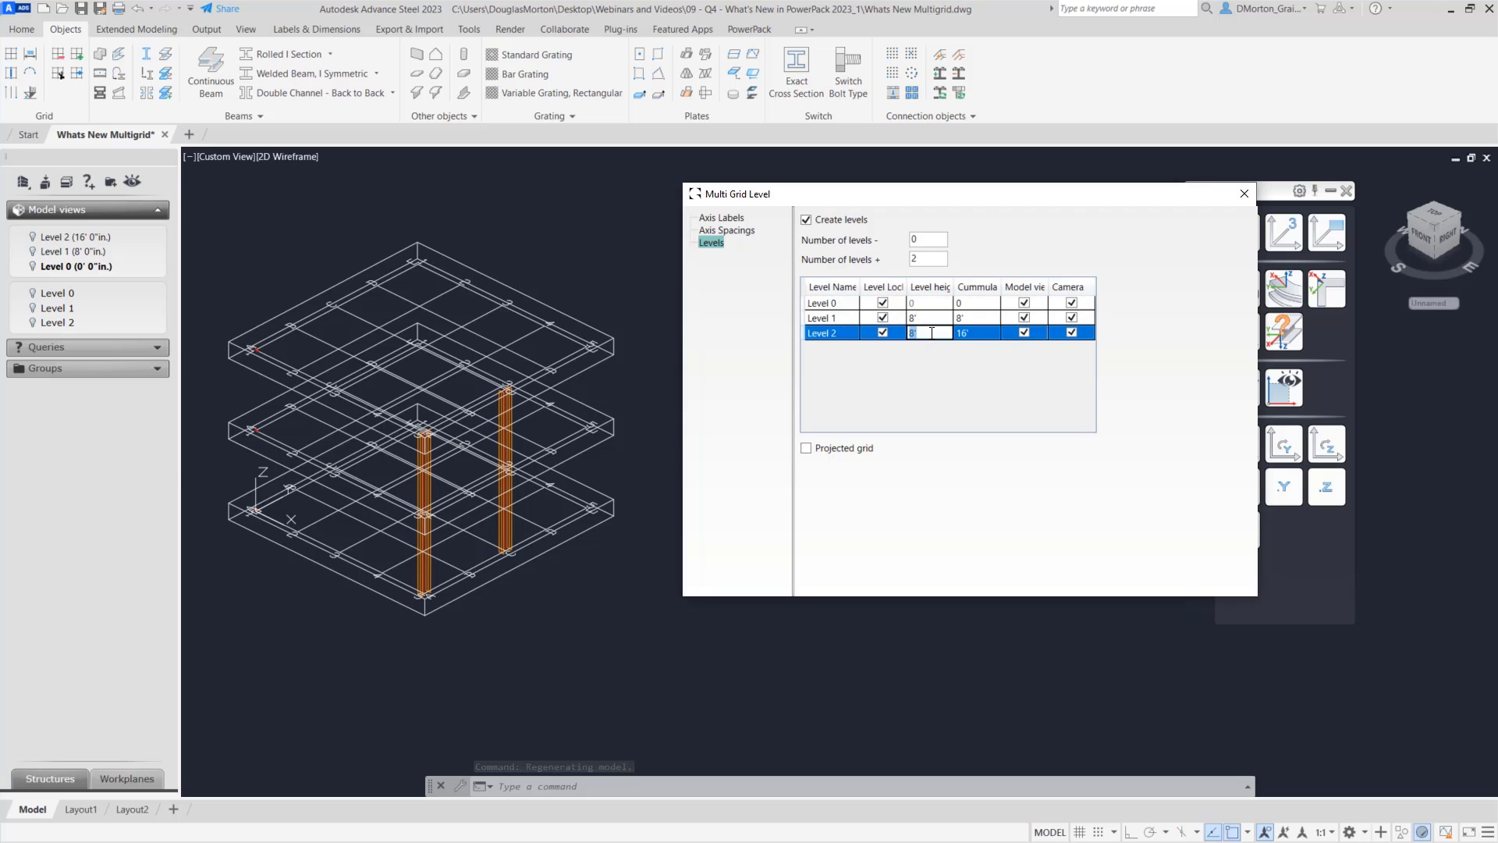
text(12)
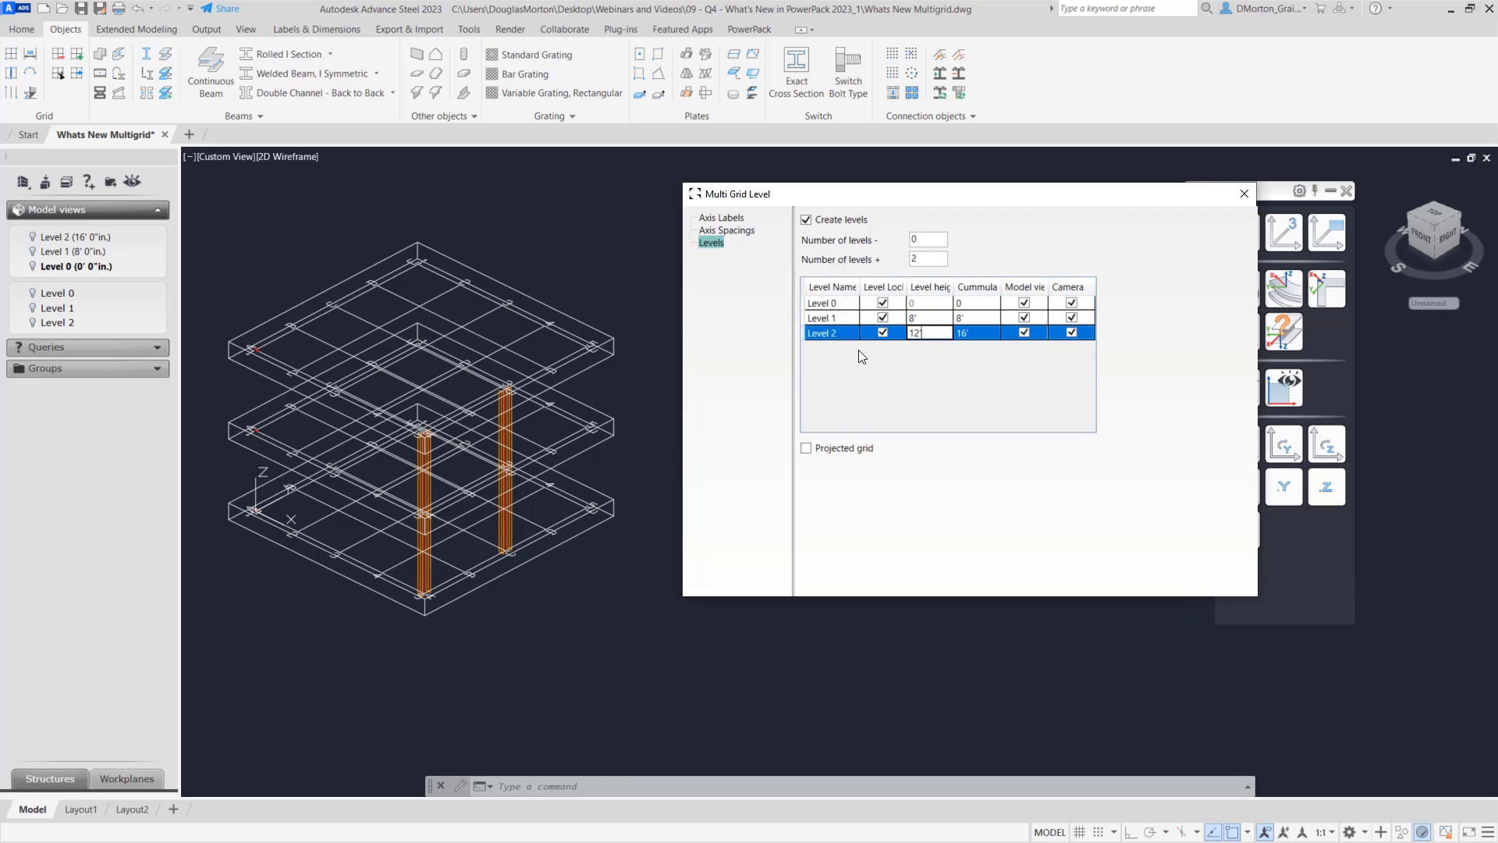
key(Return)
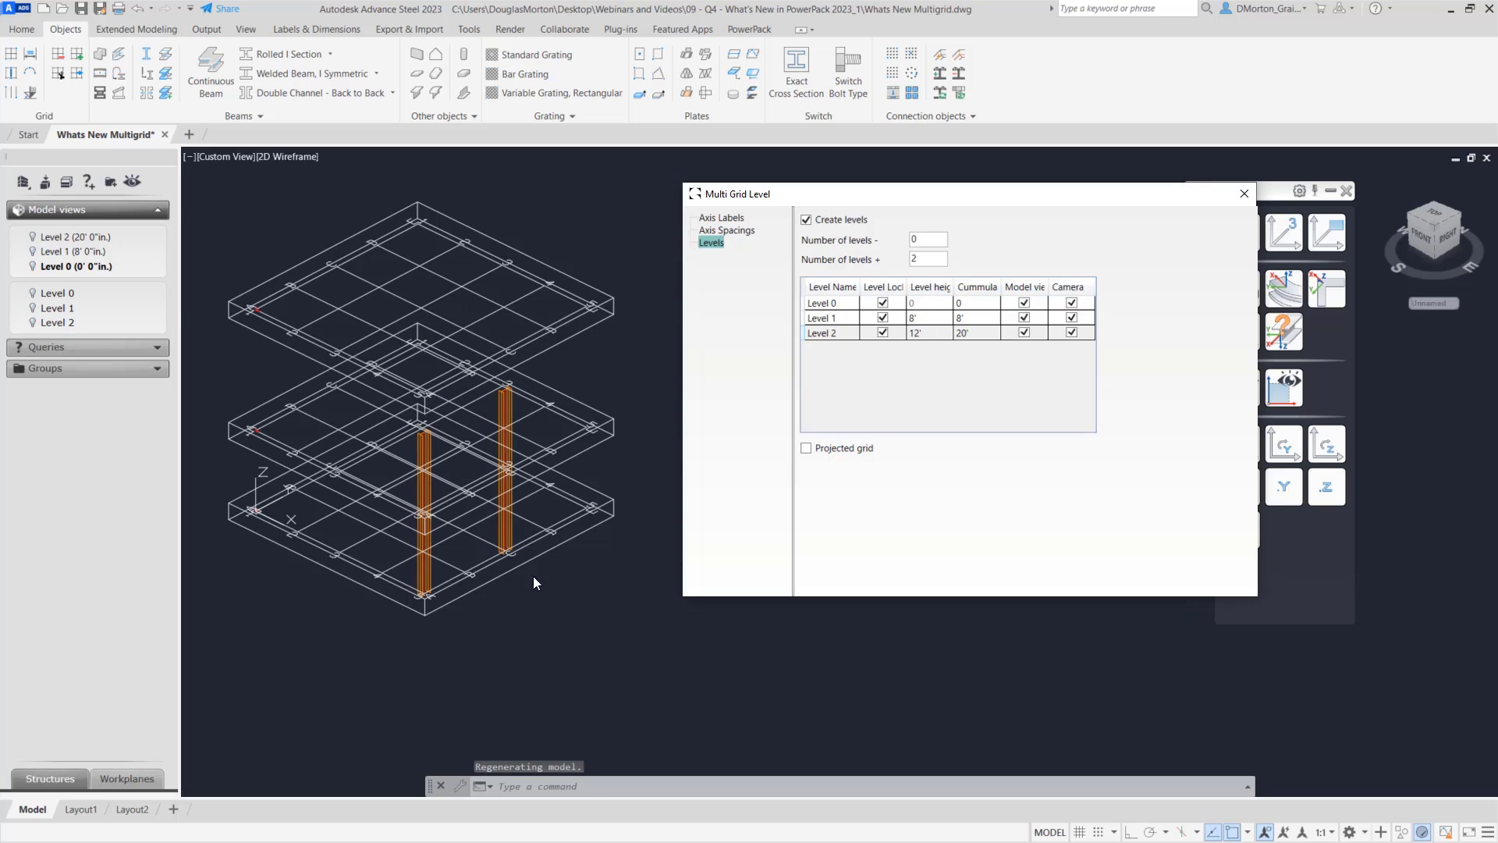
mouse_move(546, 616)
shift+middle_down()
mouse_move(344, 527)
mouse_move(494, 575)
mouse_move(545, 625)
shift+middle_up()
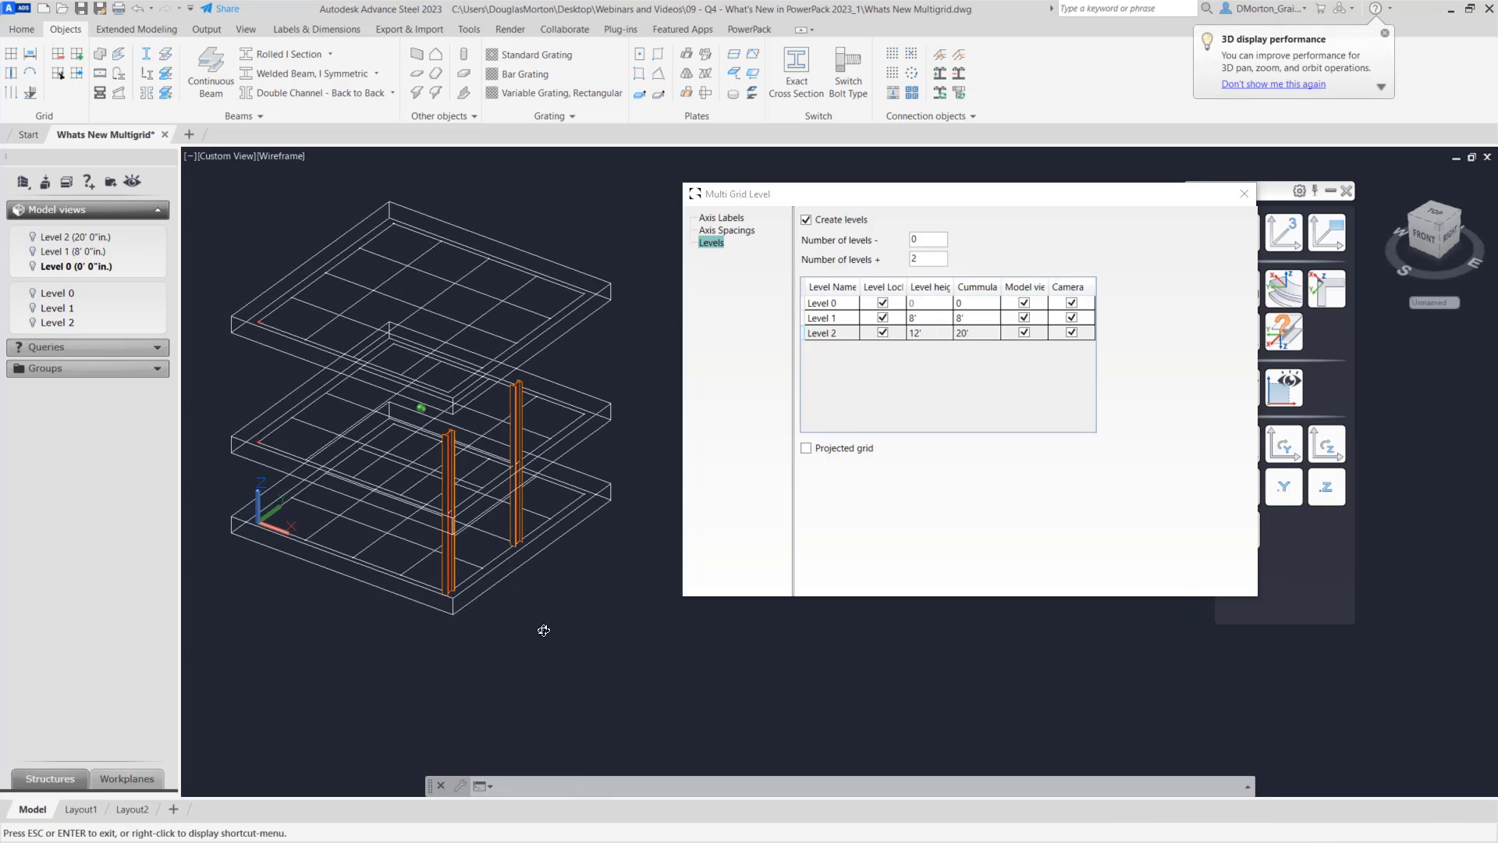
click(928, 333)
click(929, 333)
text(8)
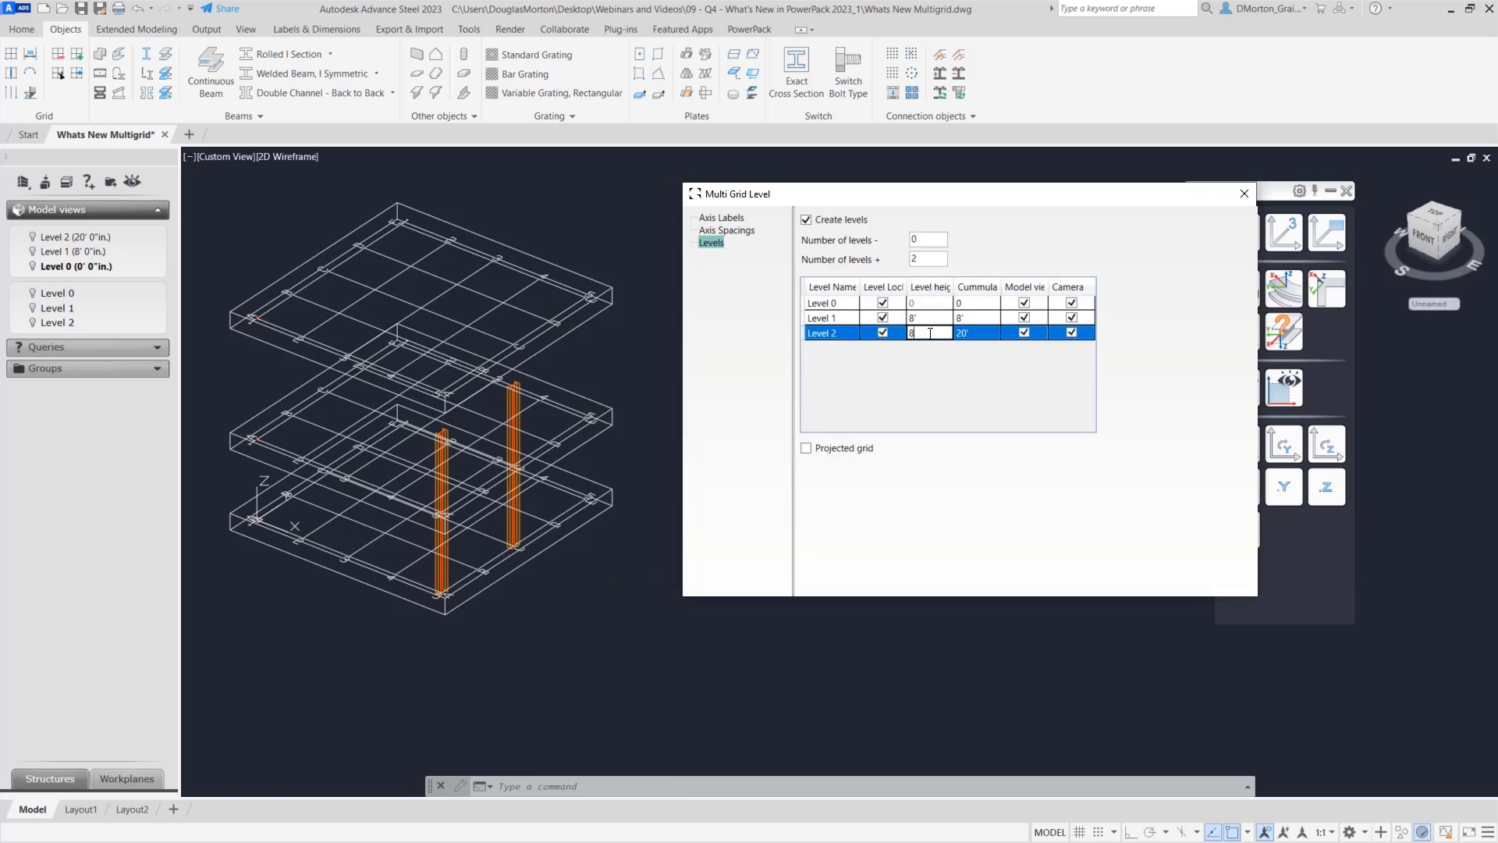
key(Return)
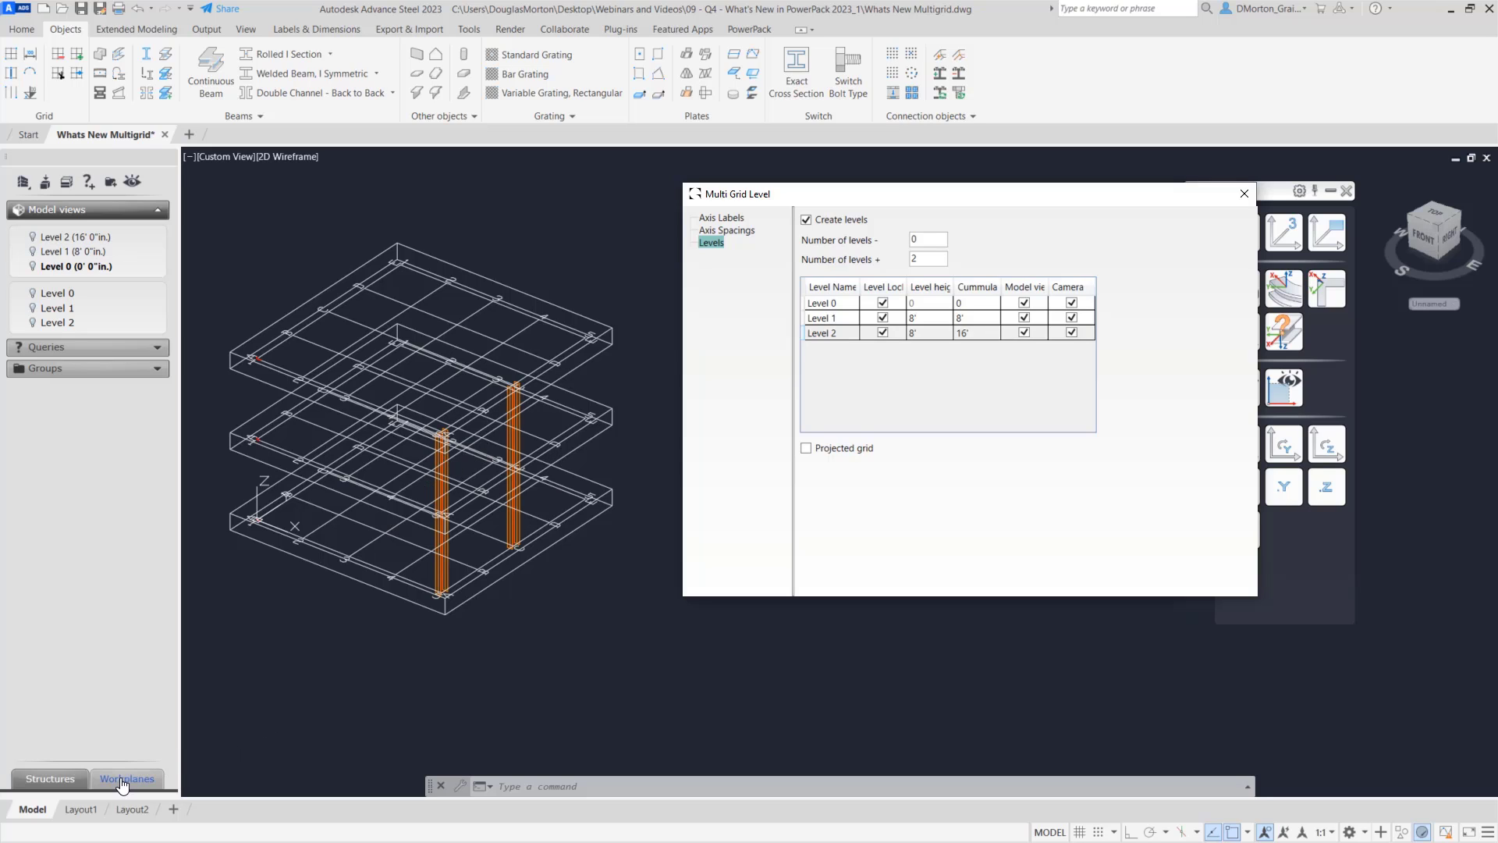
- Move the multi-level grid settings away from the UCS tools and close them
click(1194, 191)
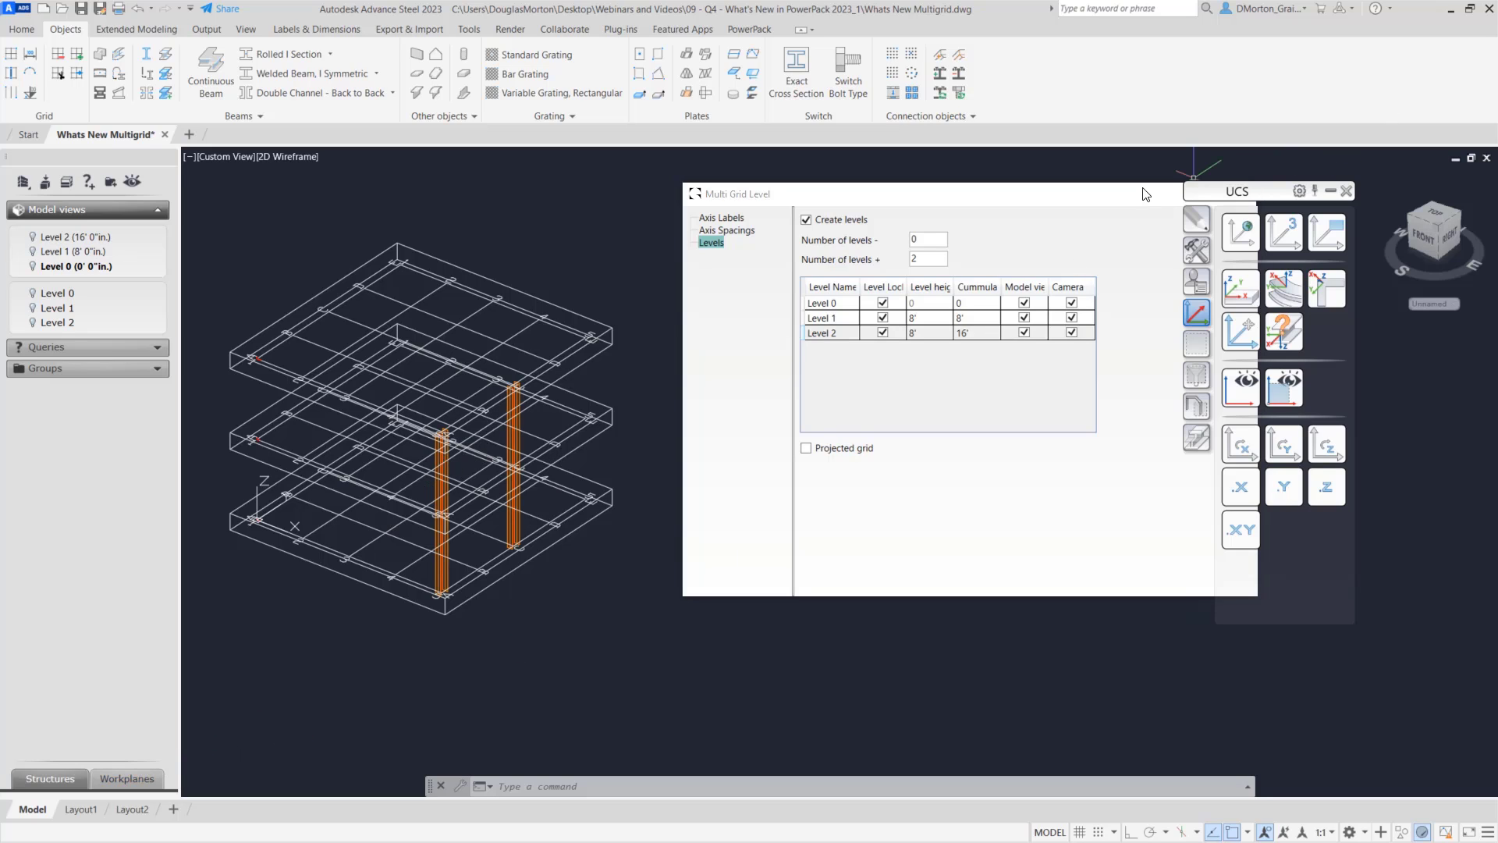
drag(1145, 194, 990, 181)
click(1093, 181)
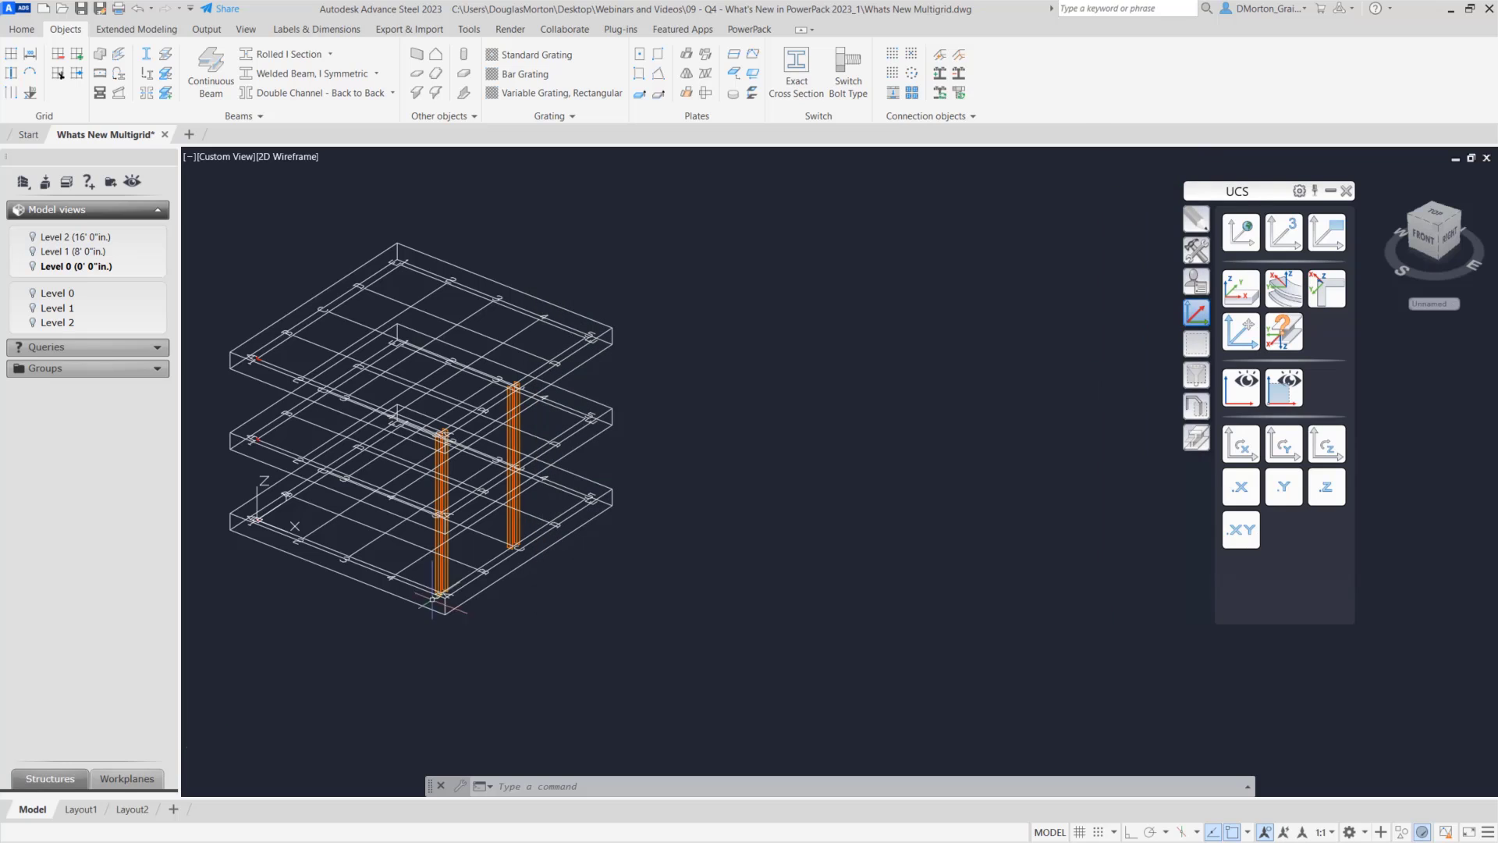
- Choose Level 0 as the lower workplane and Level 2 as the upper workplane
click(127, 779)
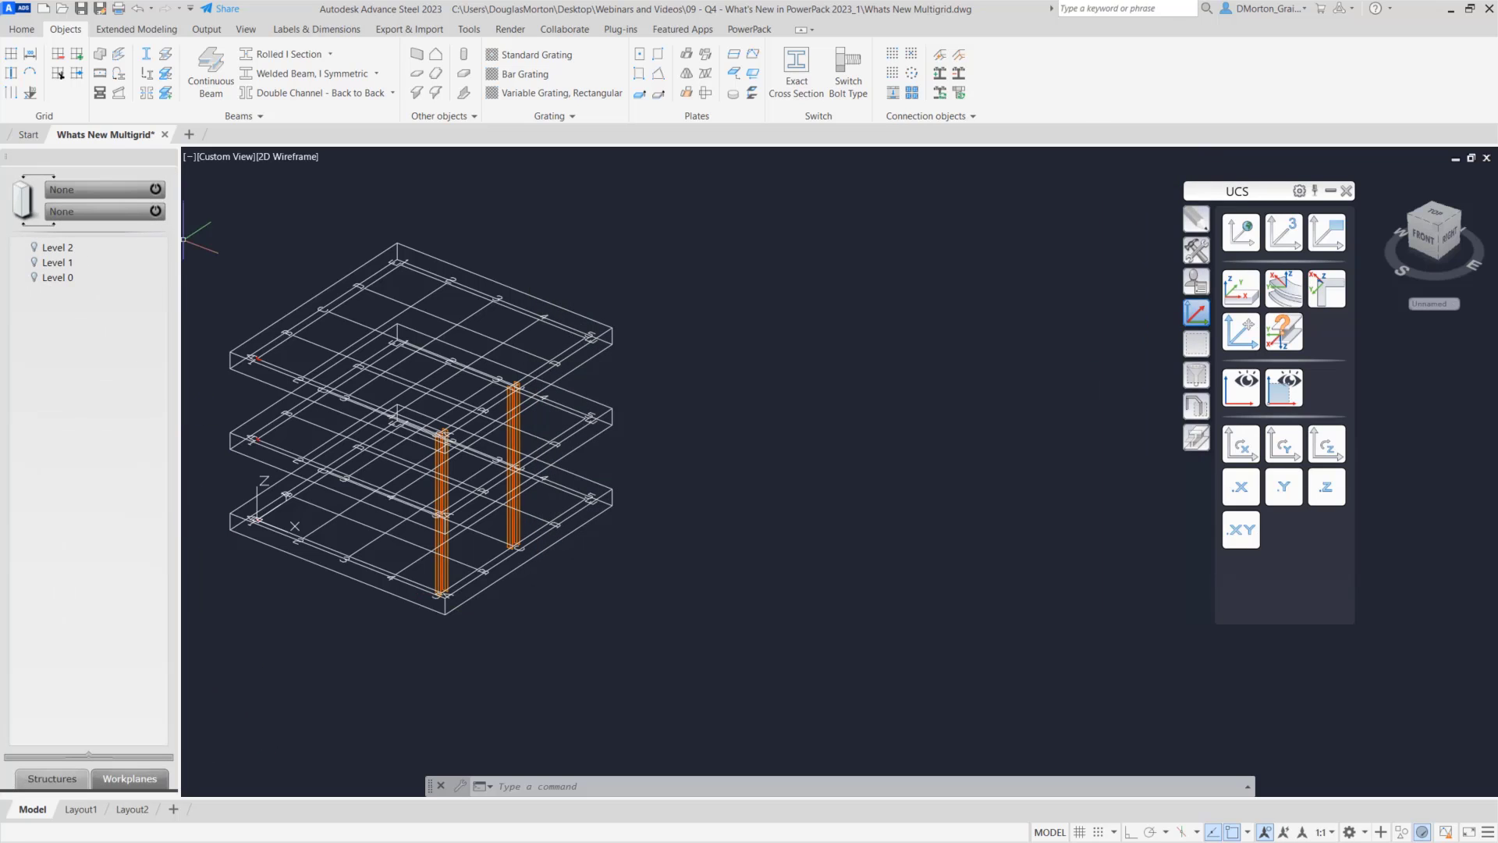
click(71, 278)
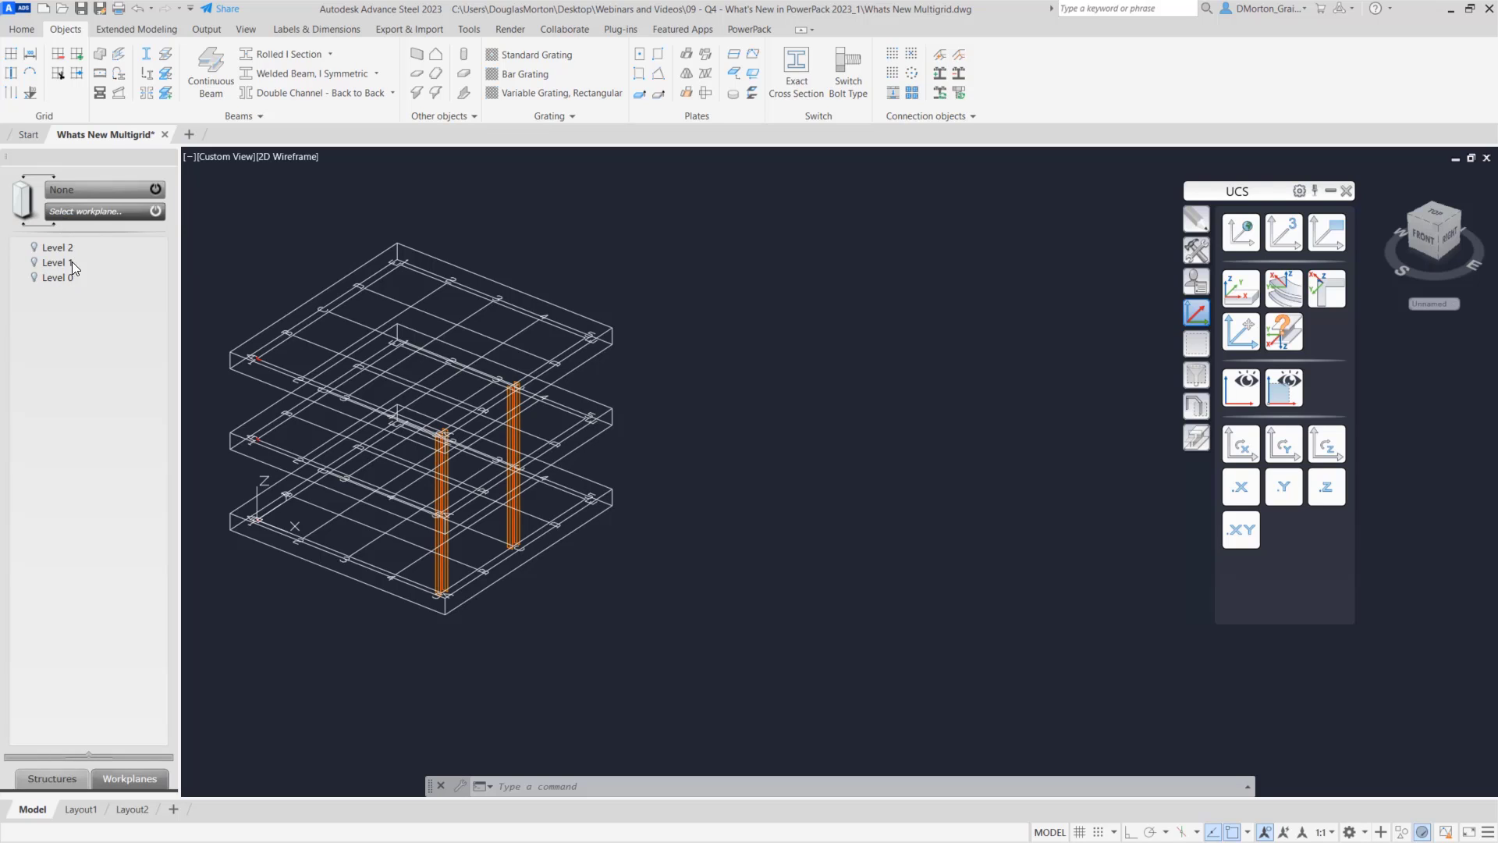
double_click(62, 279)
click(70, 206)
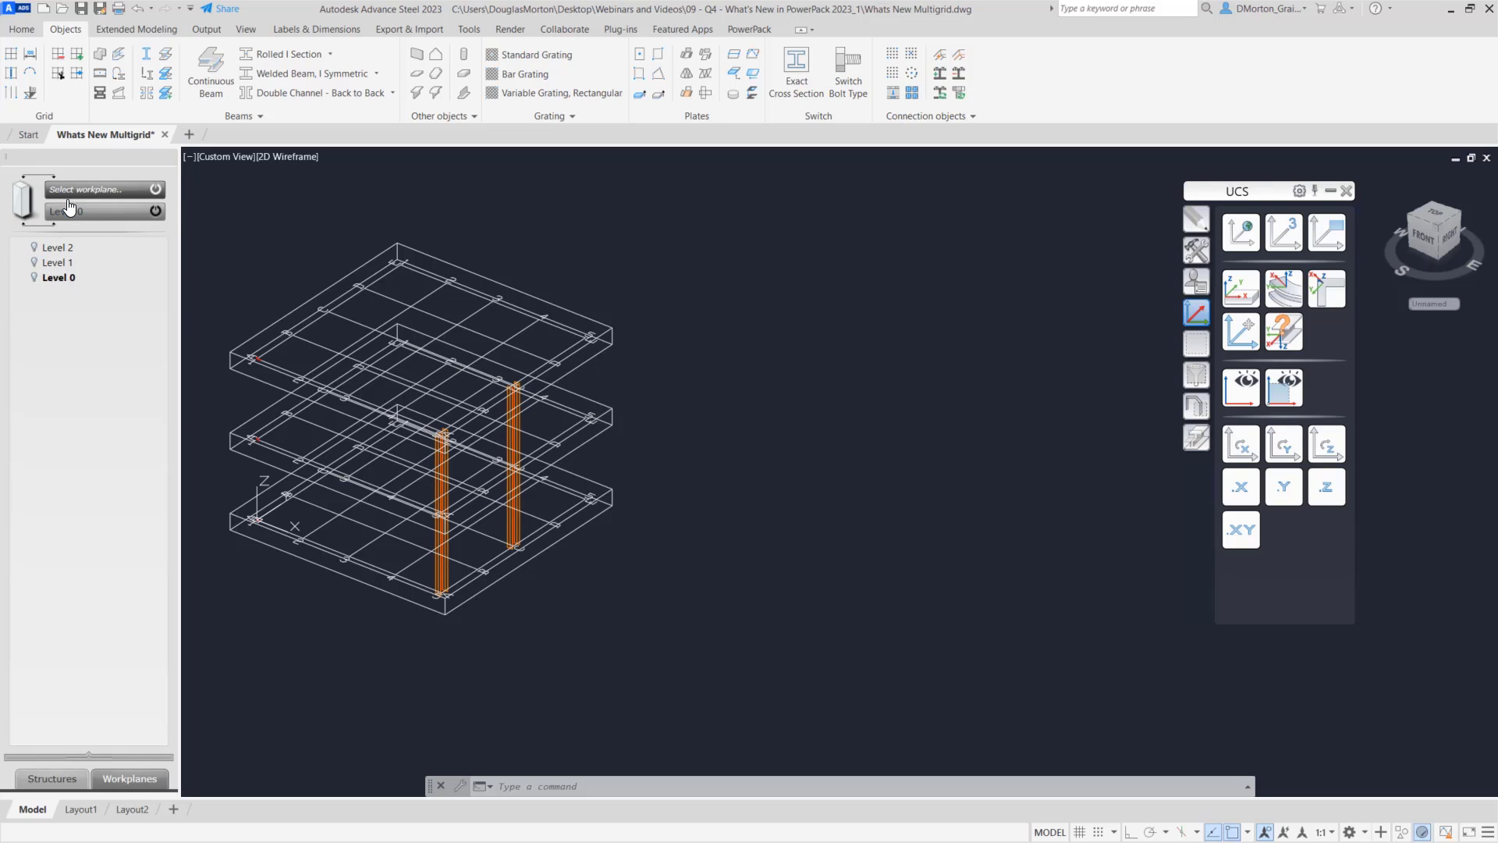
click(64, 246)
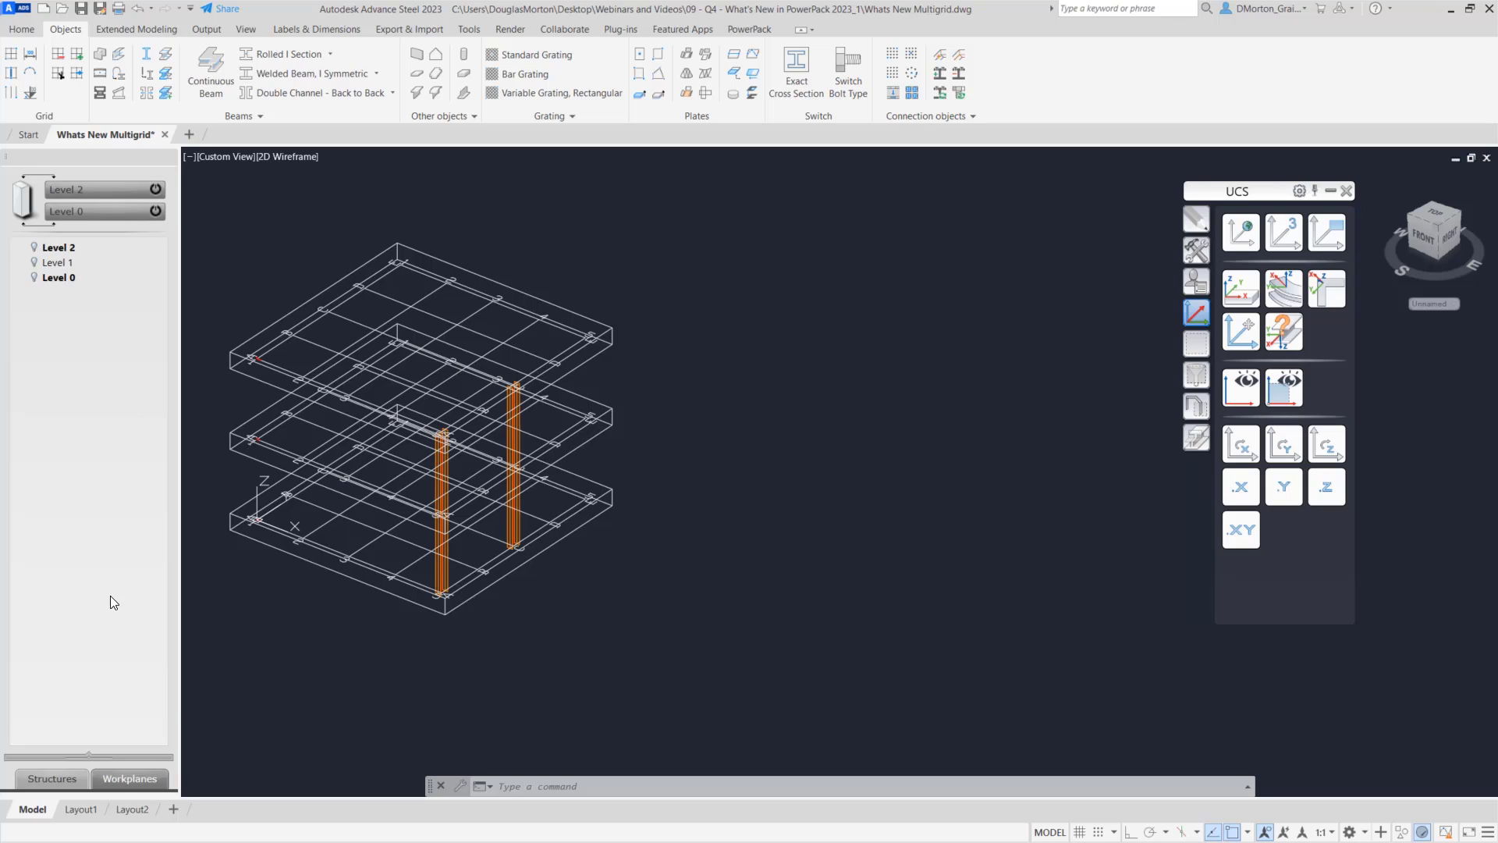
- Attach both columns to the Level 0 workplane, binding the geometry points at their bases
right_click(58, 275)
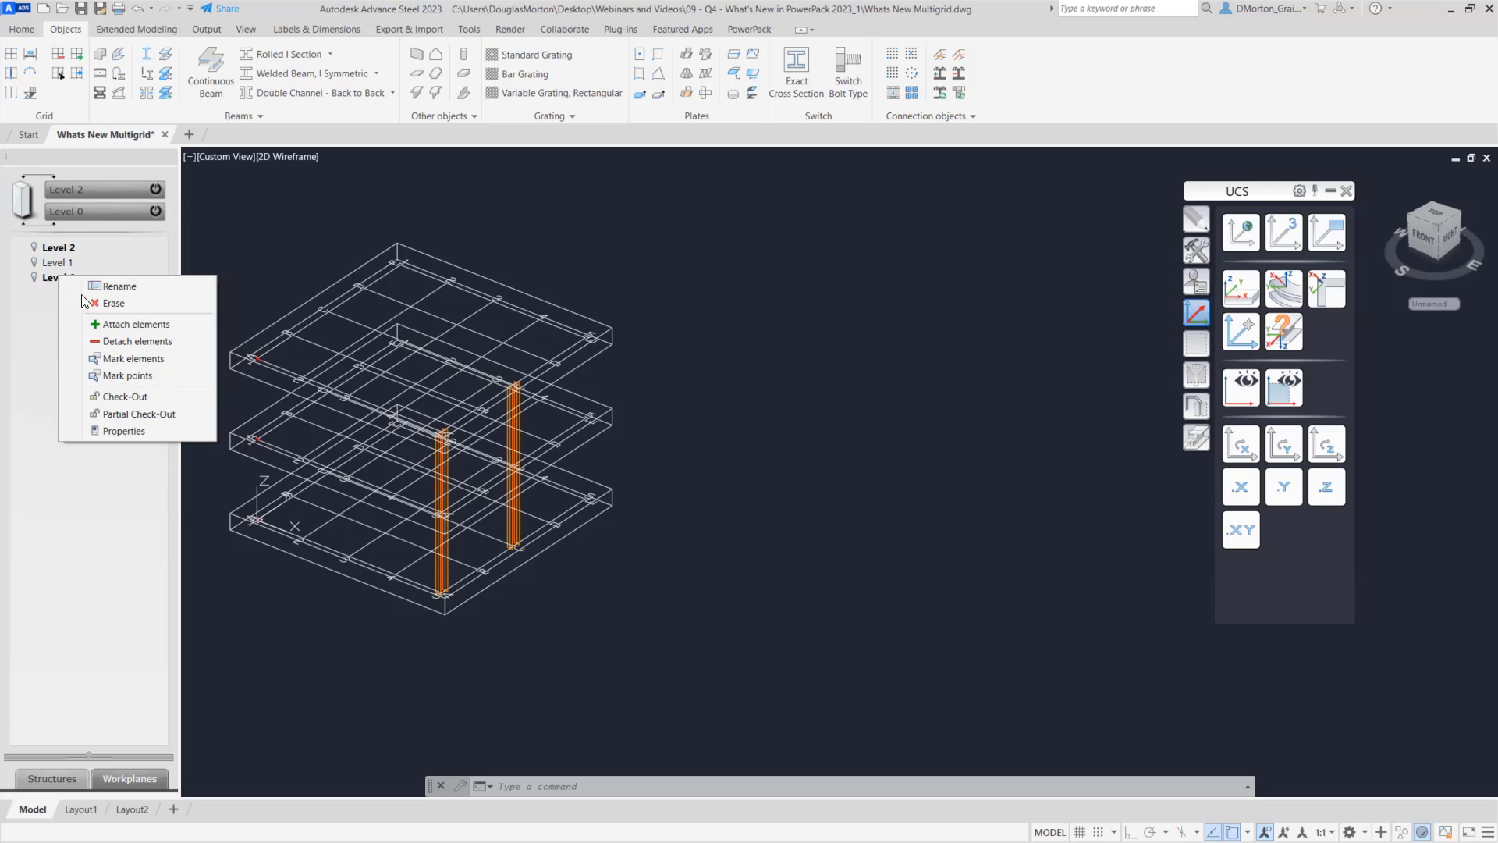
click(107, 326)
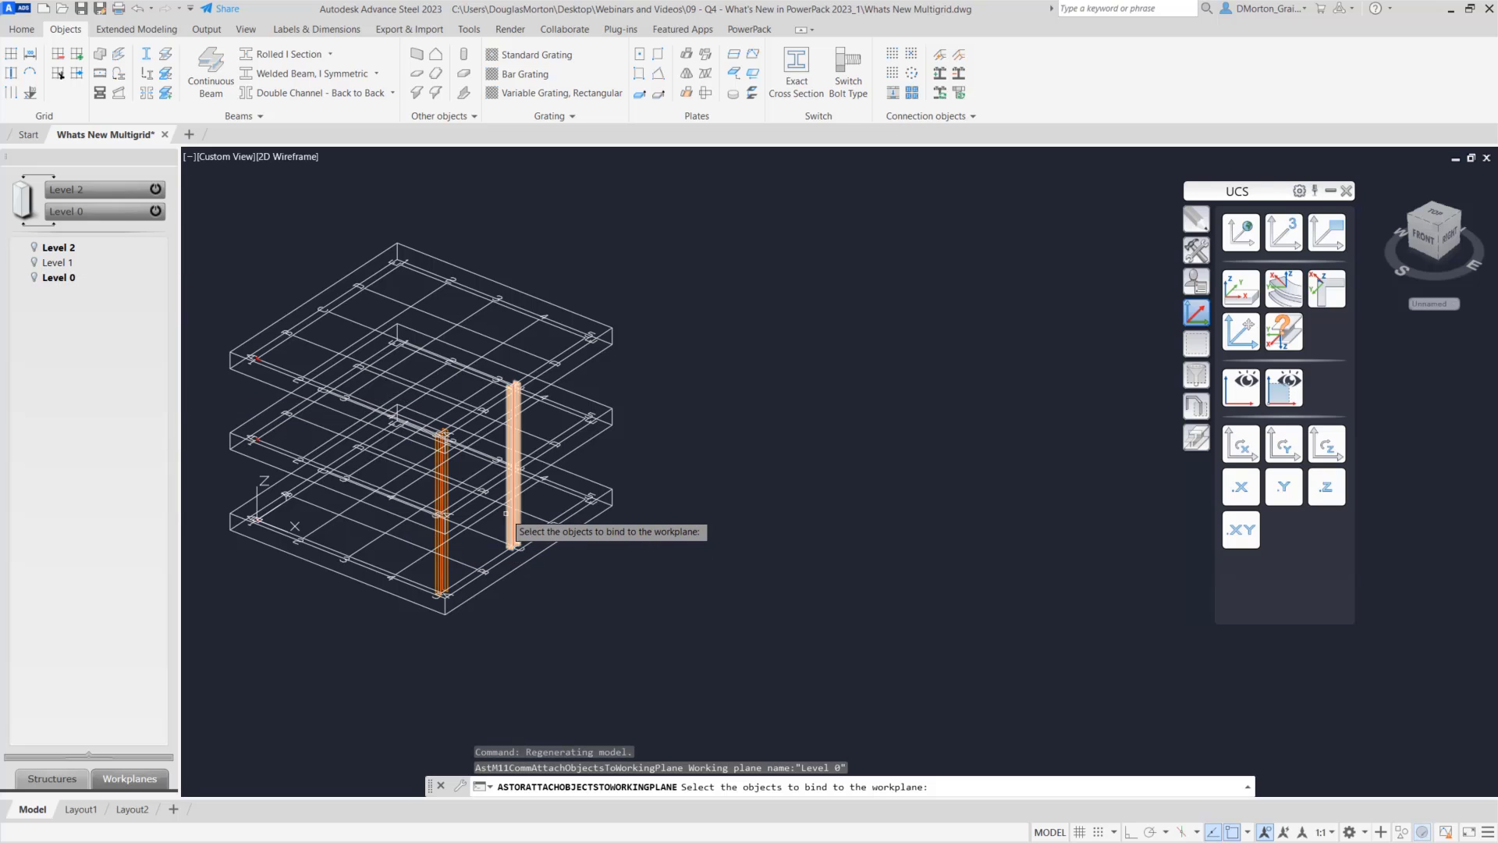
click(512, 511)
click(446, 550)
key(Return)
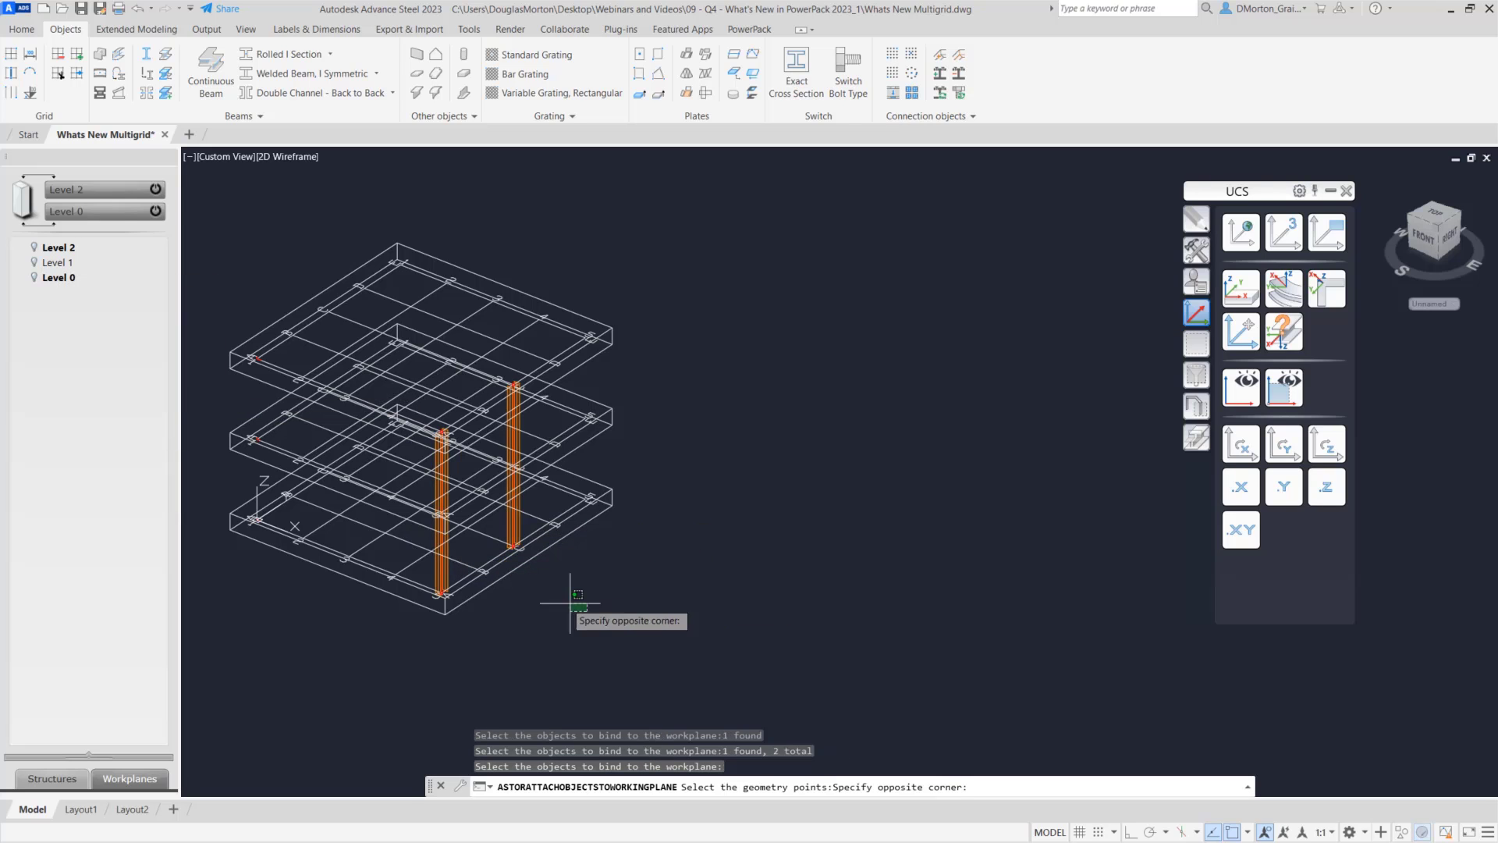
click(587, 611)
click(404, 531)
key(Return)
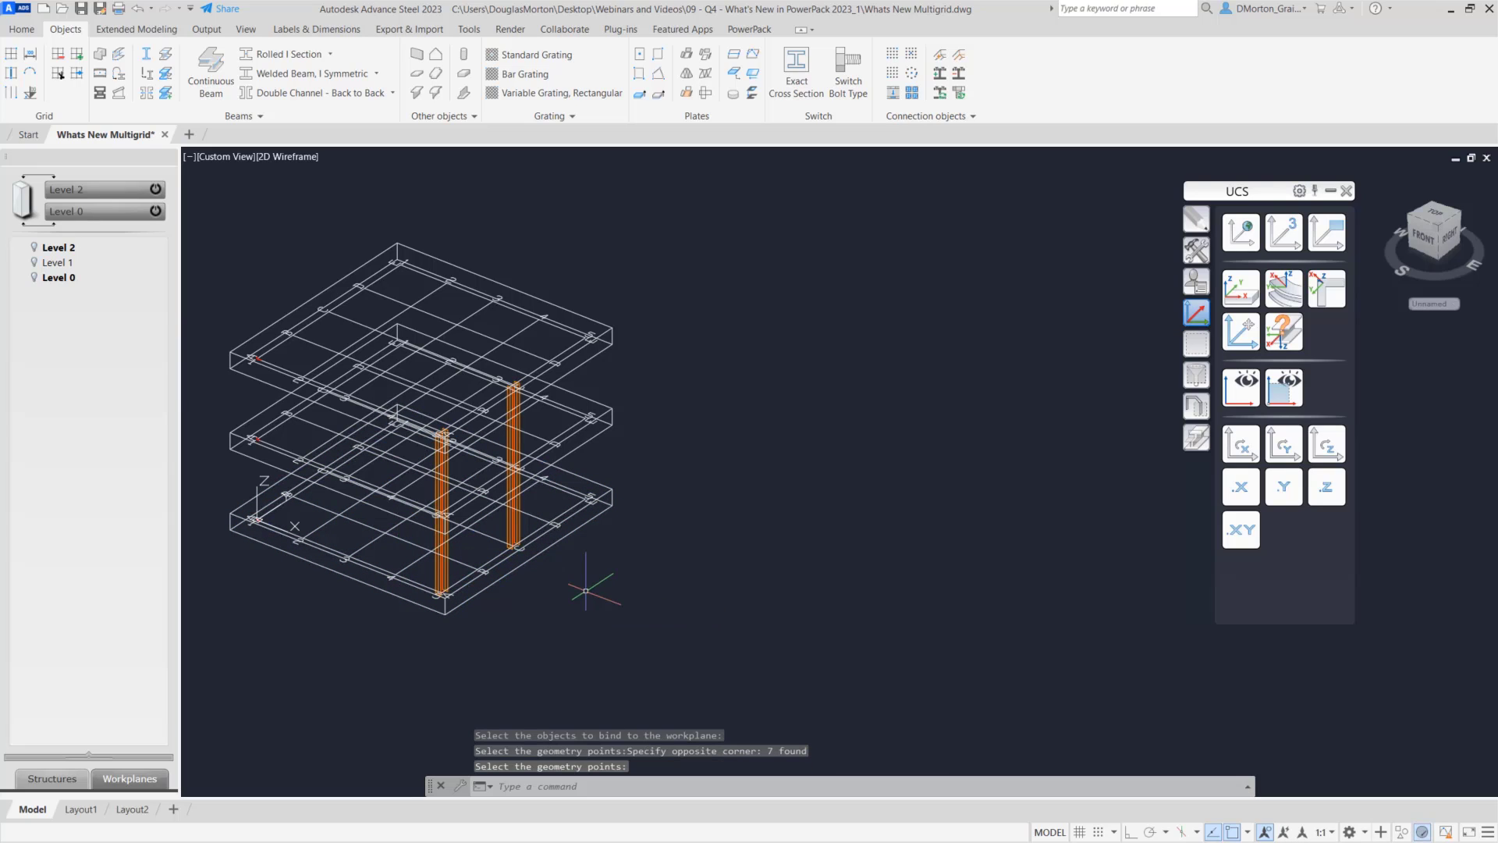
- Attach the front column to the Level 2 workplane, binding the geometry points at its top
right_click(65, 250)
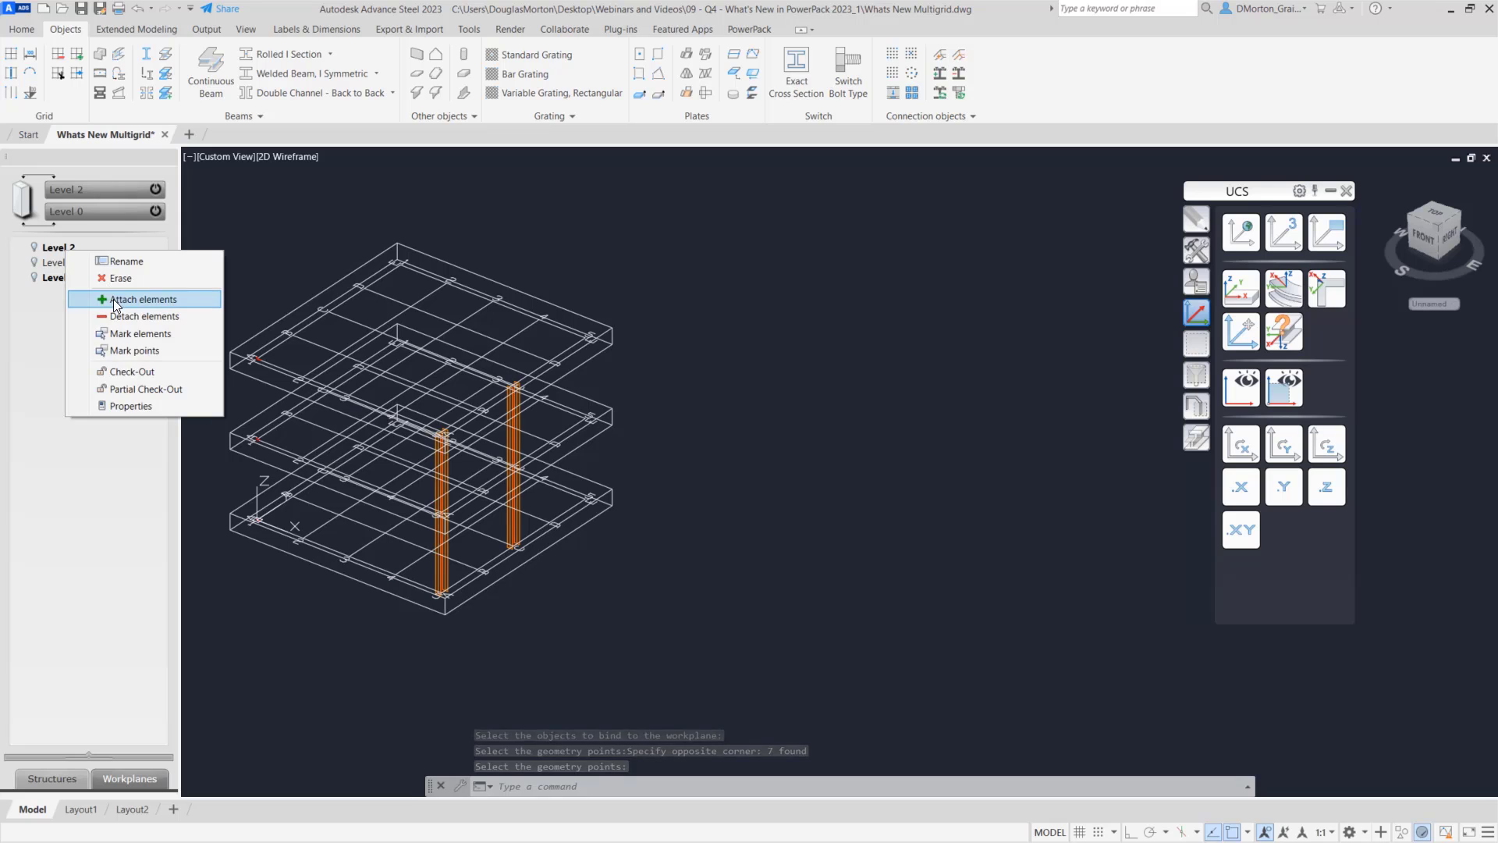
click(114, 299)
click(438, 483)
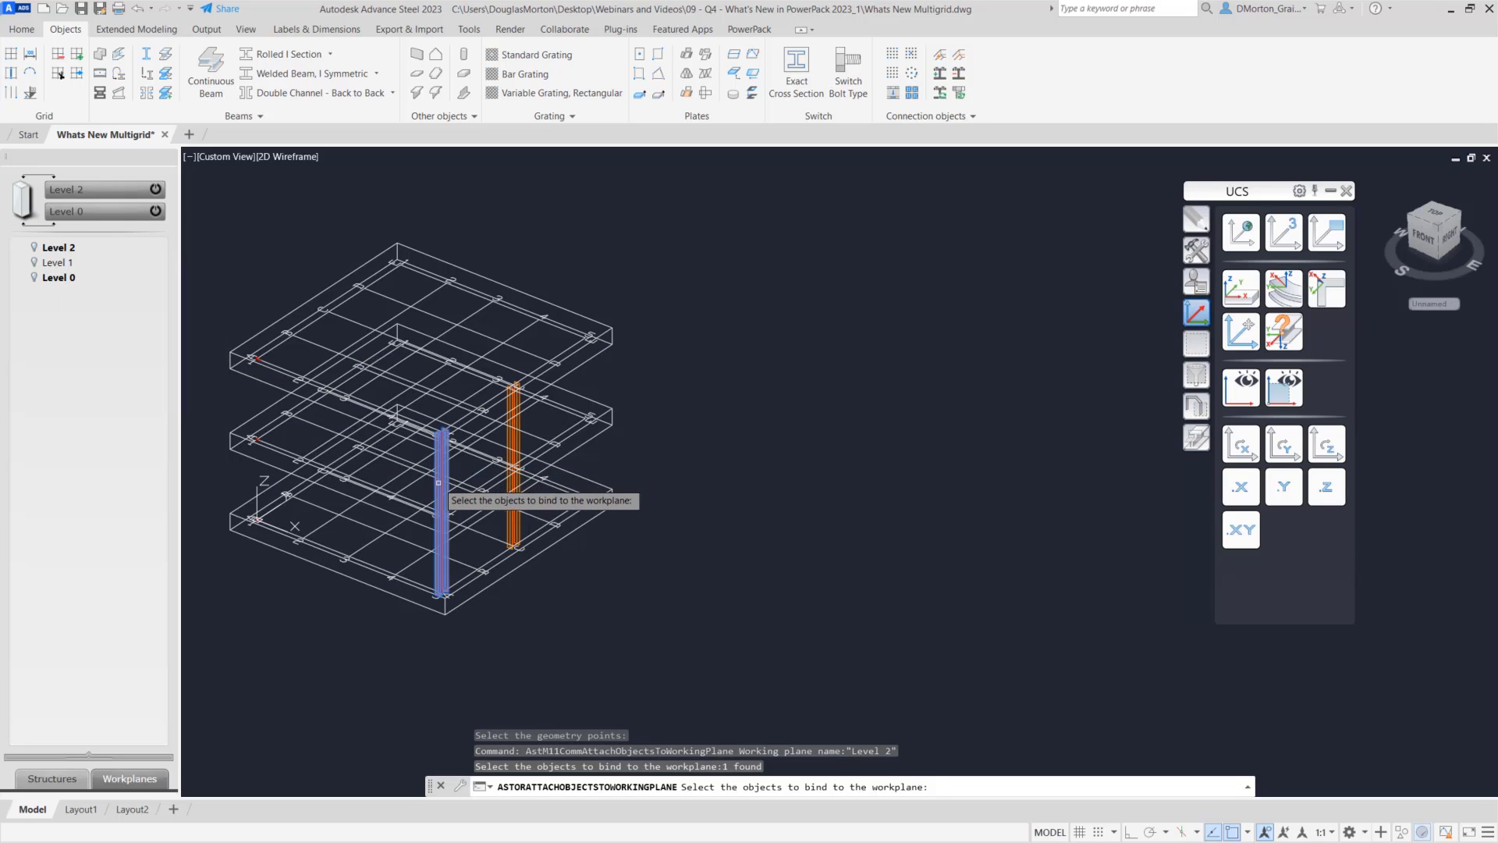
key(Return)
scroll(491, 508, up, 4)
click(465, 496)
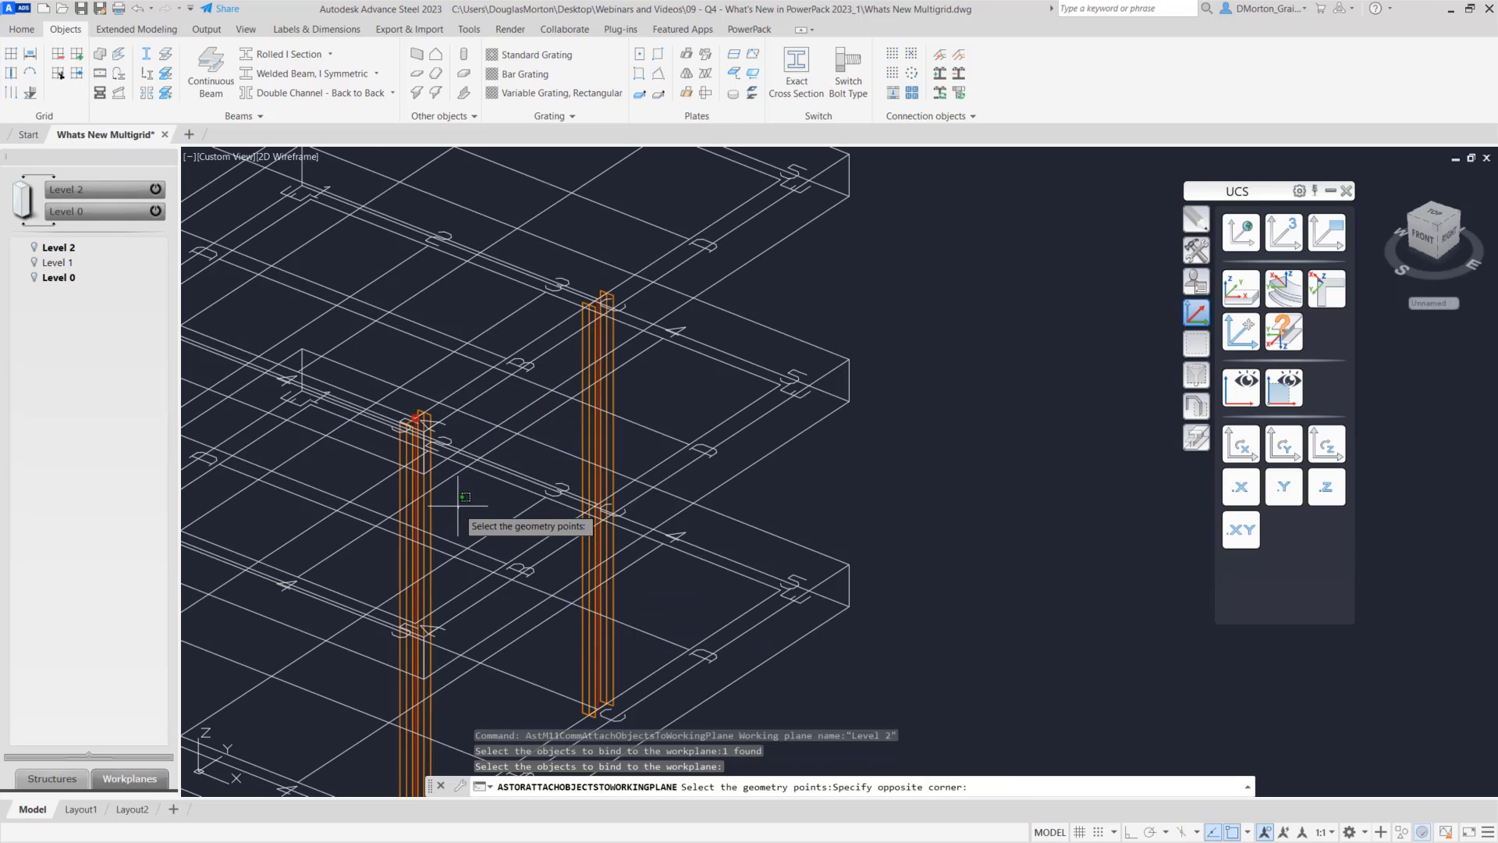
click(390, 373)
key(Return)
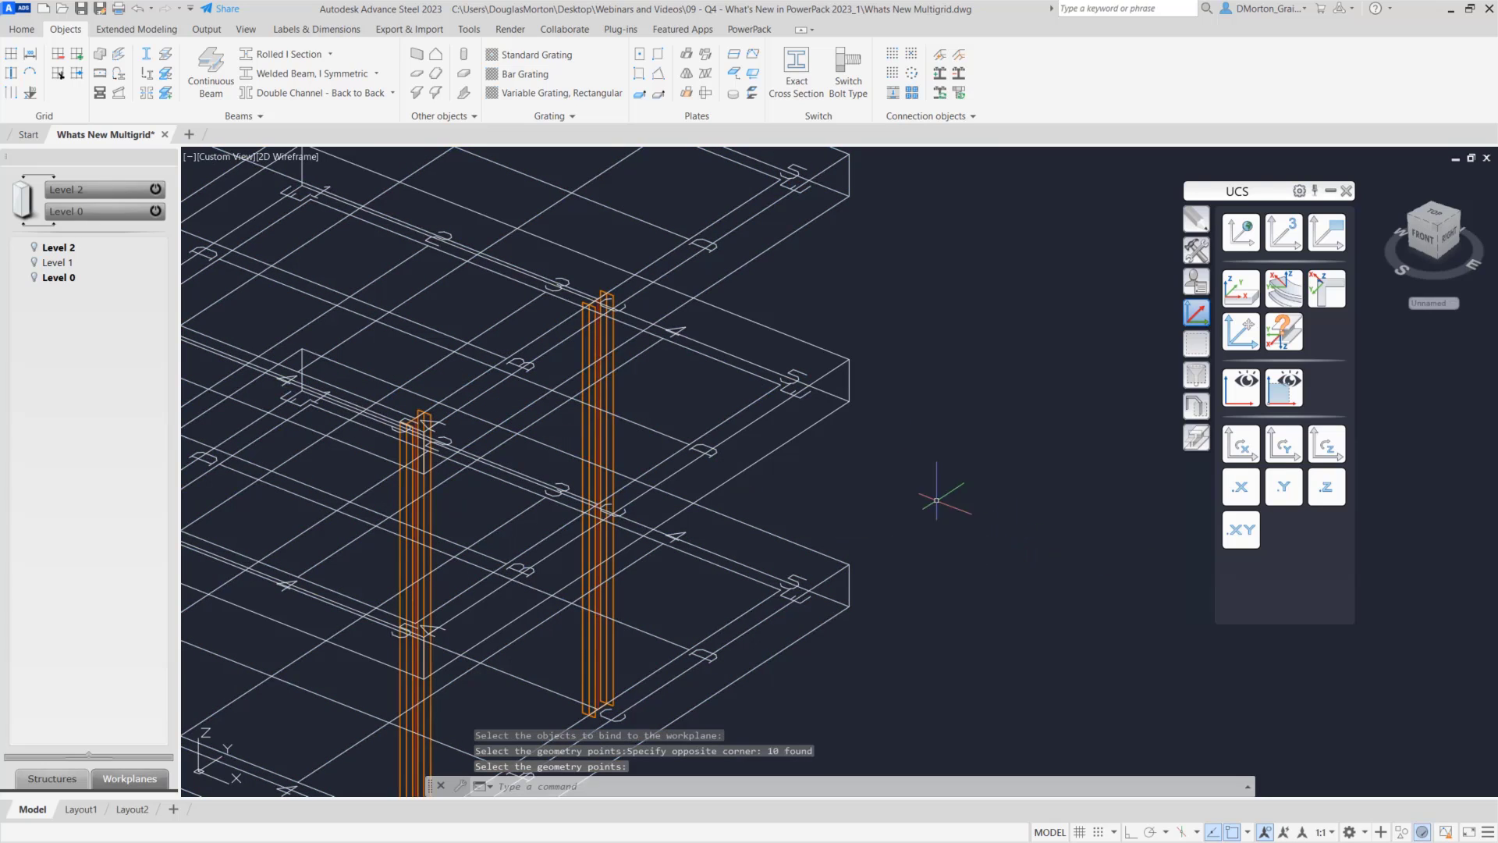
- Clear the upper workplane choice and attach the rear column to the Level 1 workplane, binding the geometry point at its top
scroll(936, 499, down, 5)
scroll(647, 343, up, 2)
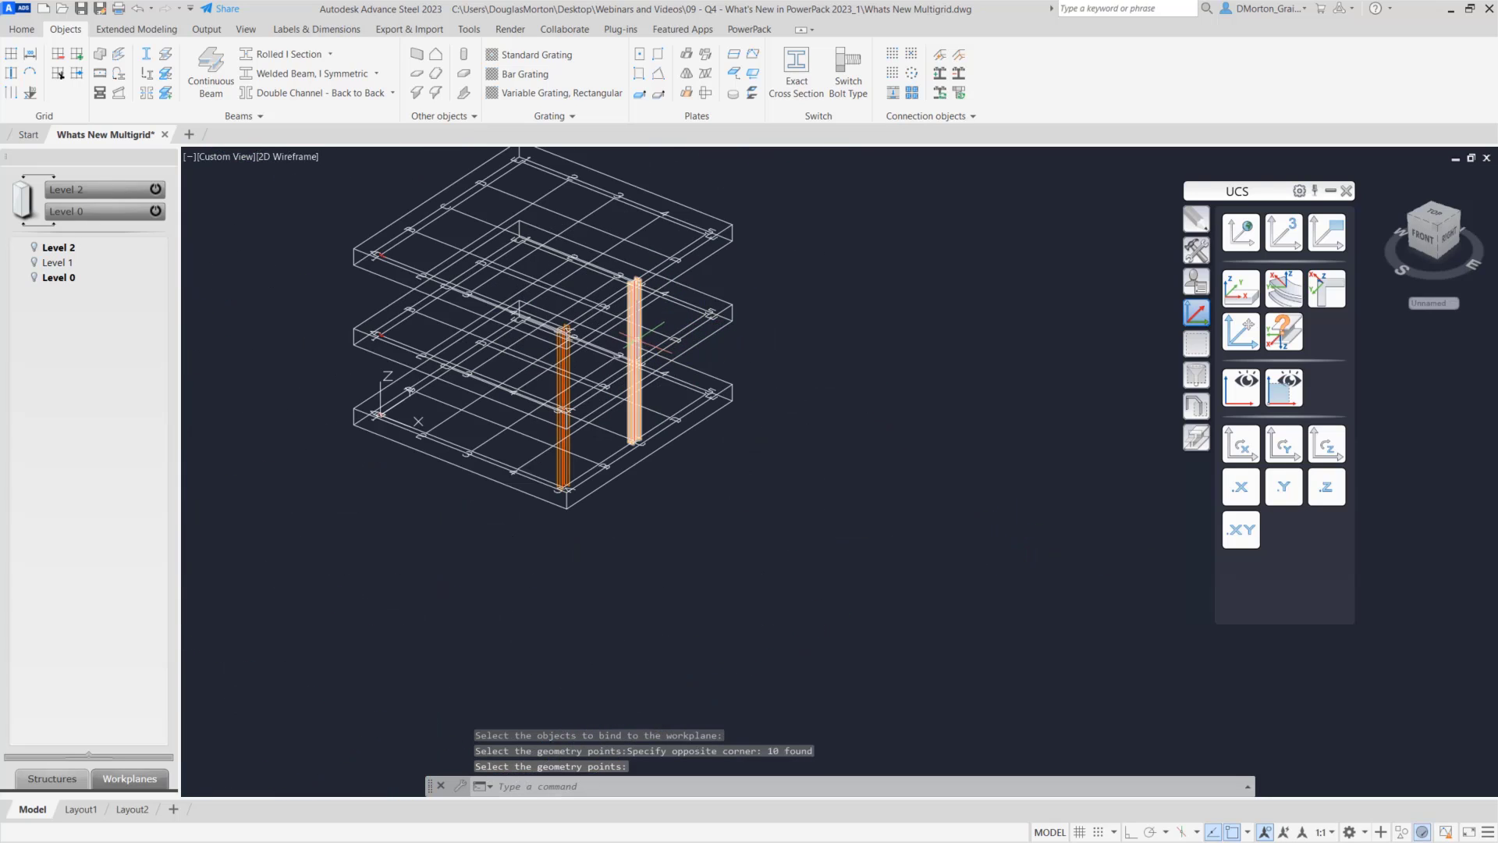
click(155, 189)
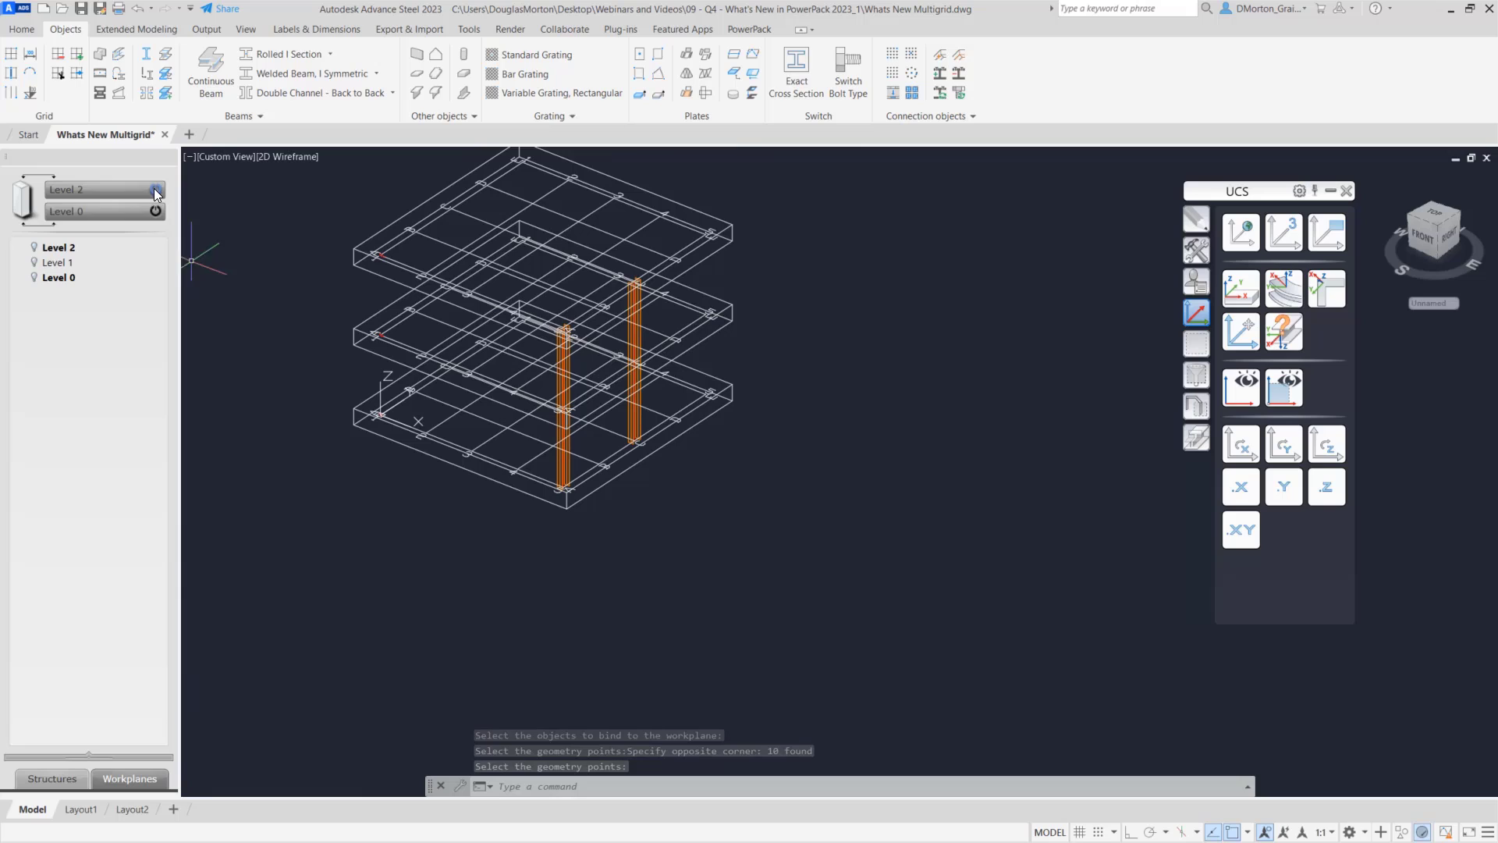
right_click(59, 261)
click(125, 310)
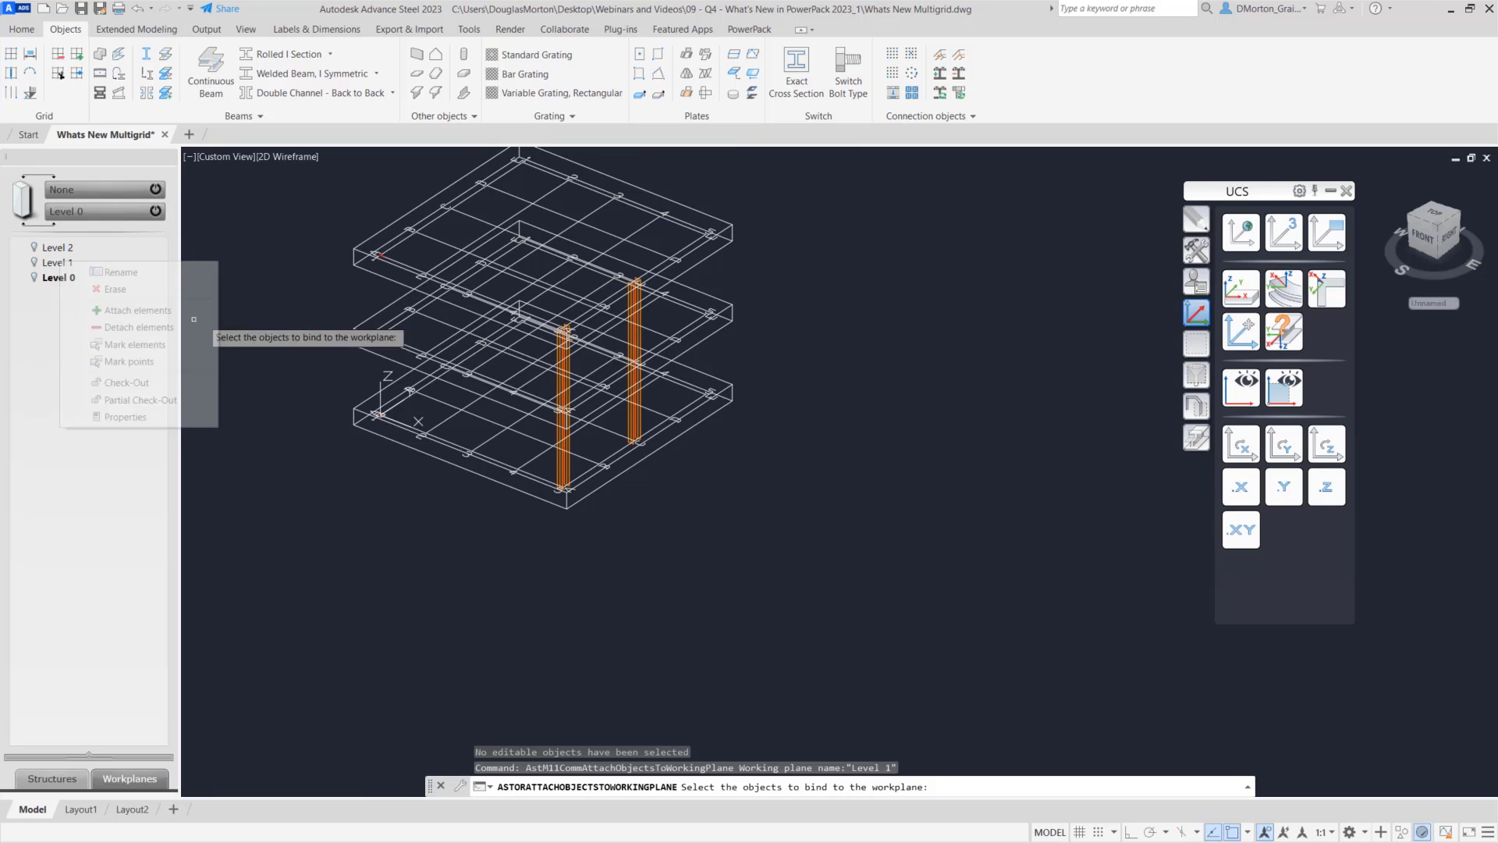
click(640, 328)
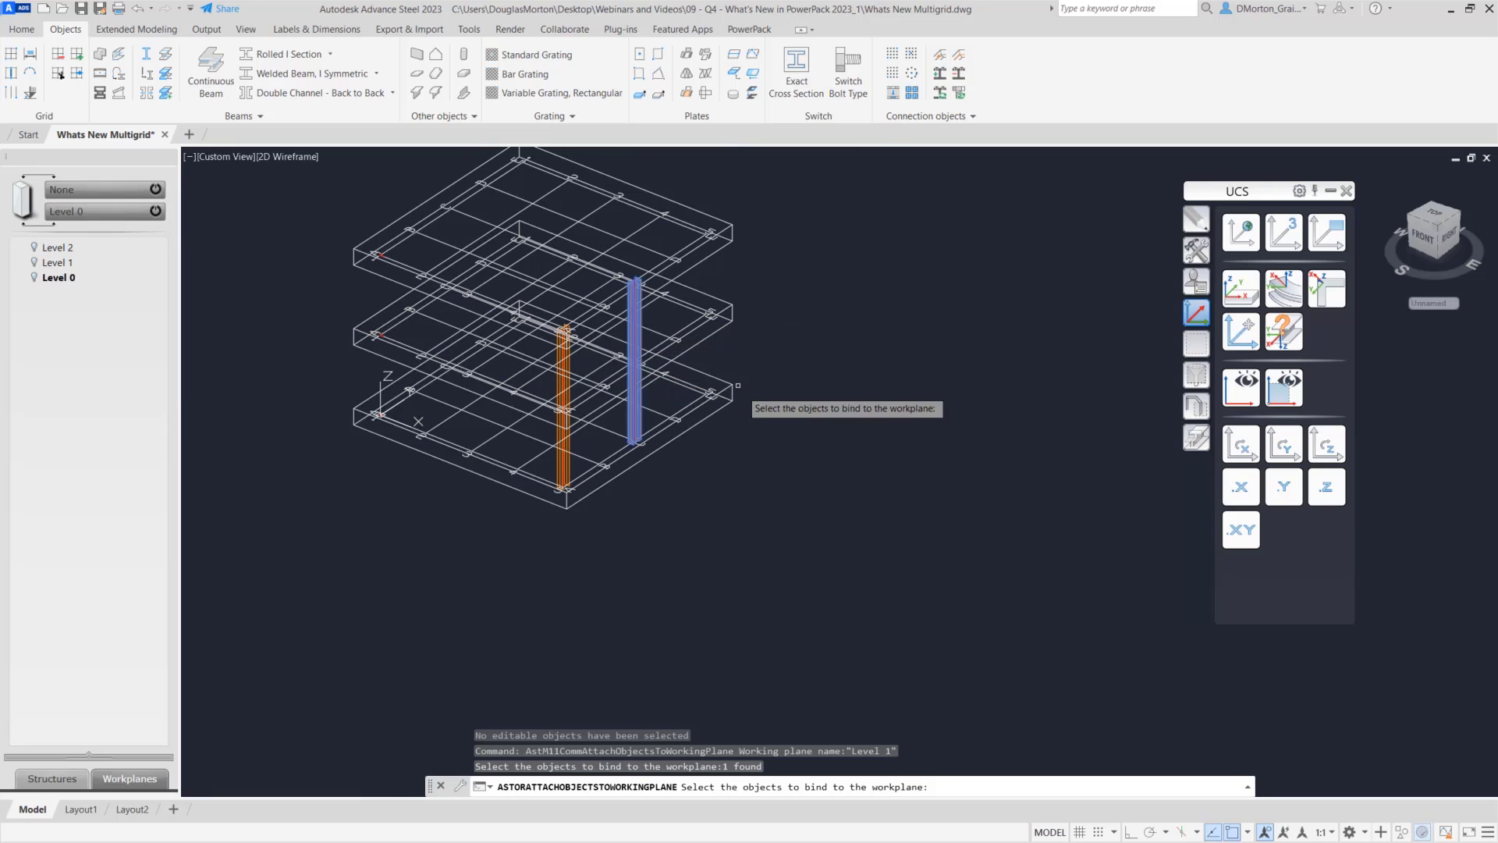
key(Return)
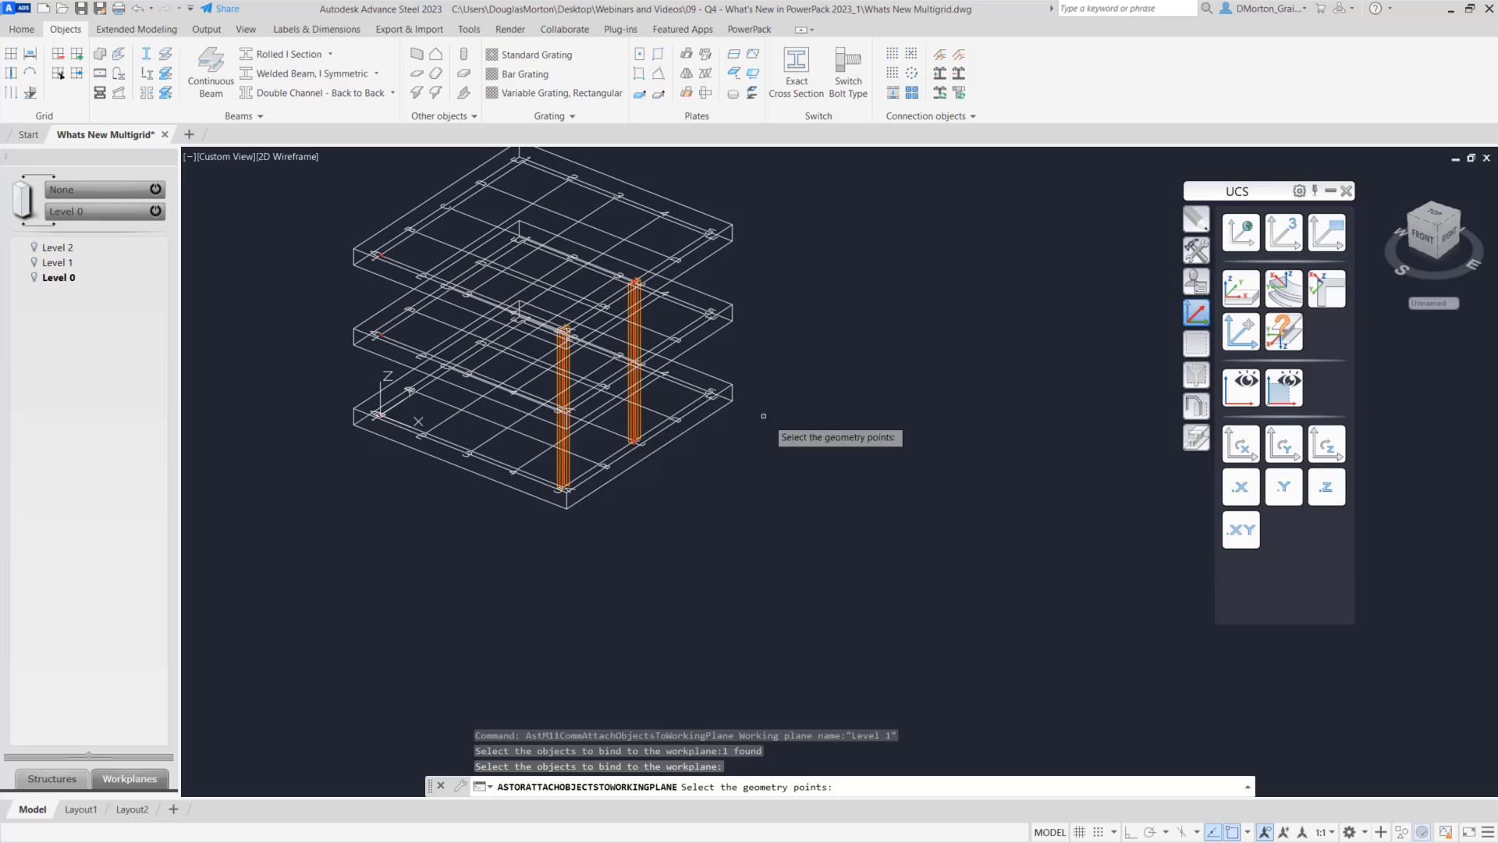
click(613, 267)
click(668, 326)
key(Return)
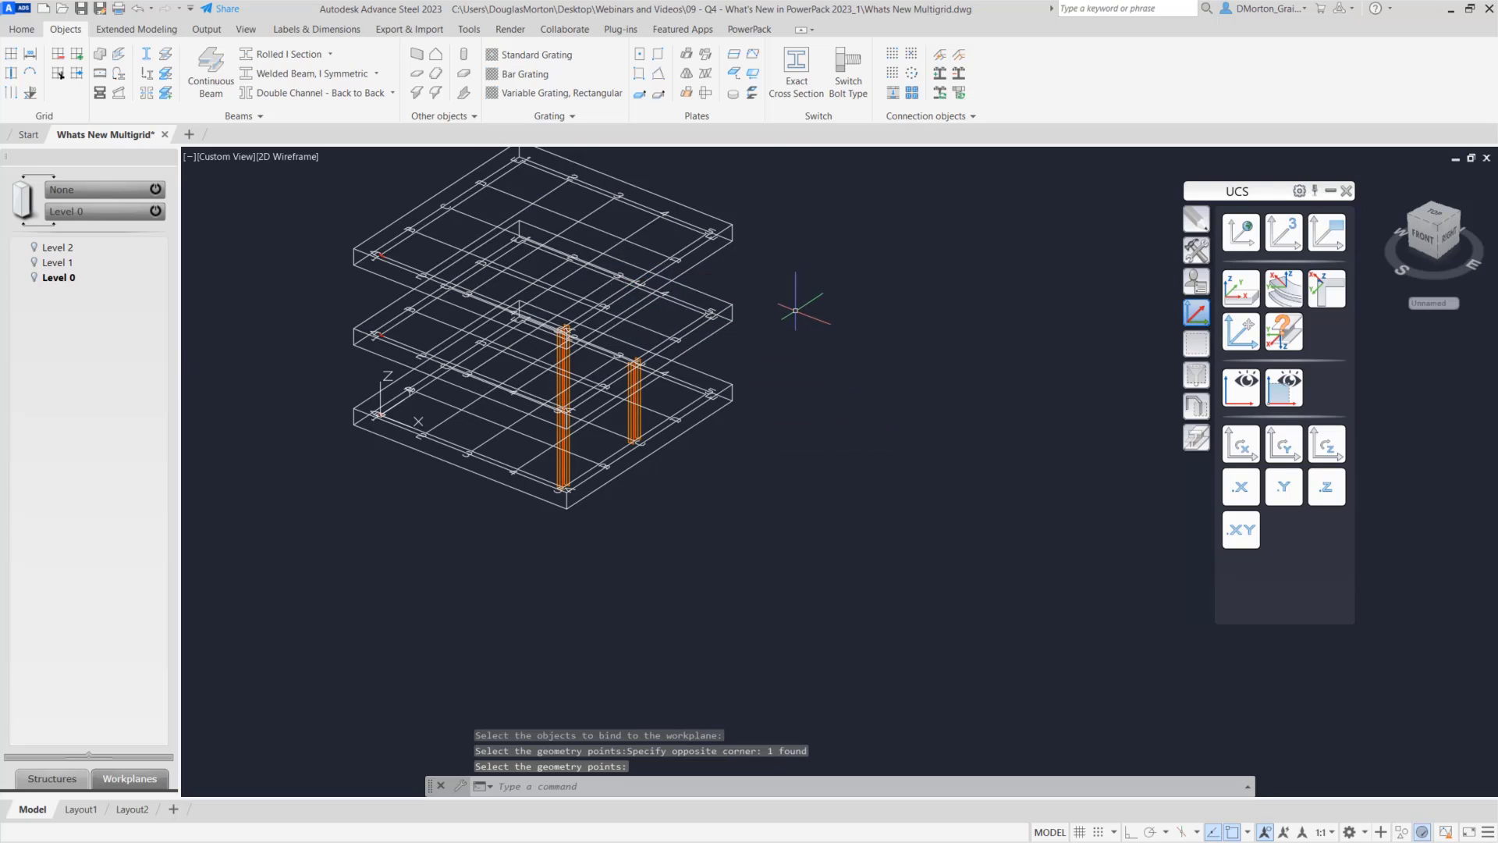
- Clear the Level 0 lower workplane choice and return to the model views list
click(72, 272)
right_click(59, 277)
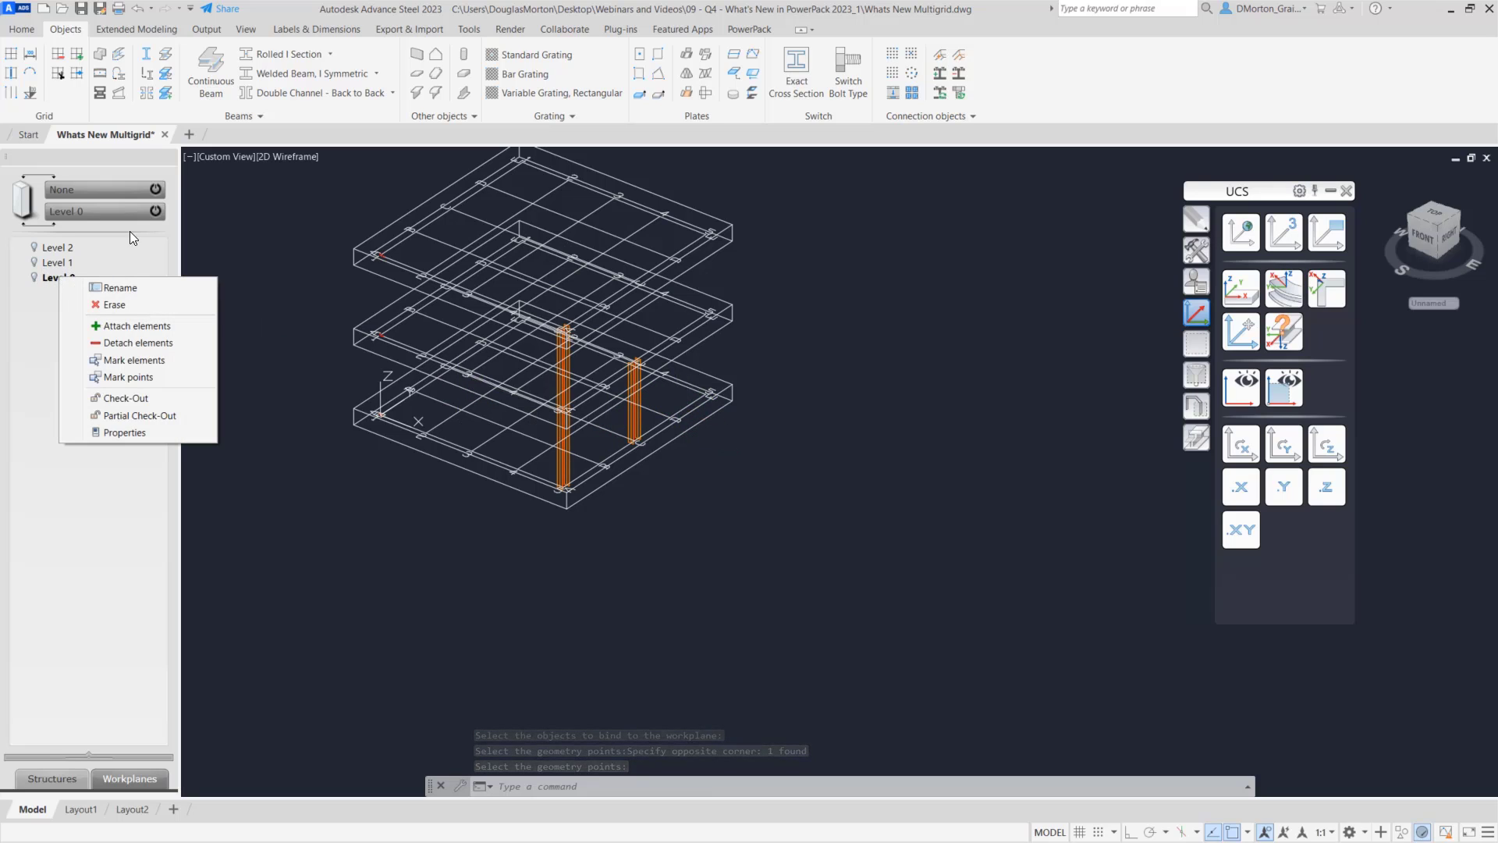
click(155, 213)
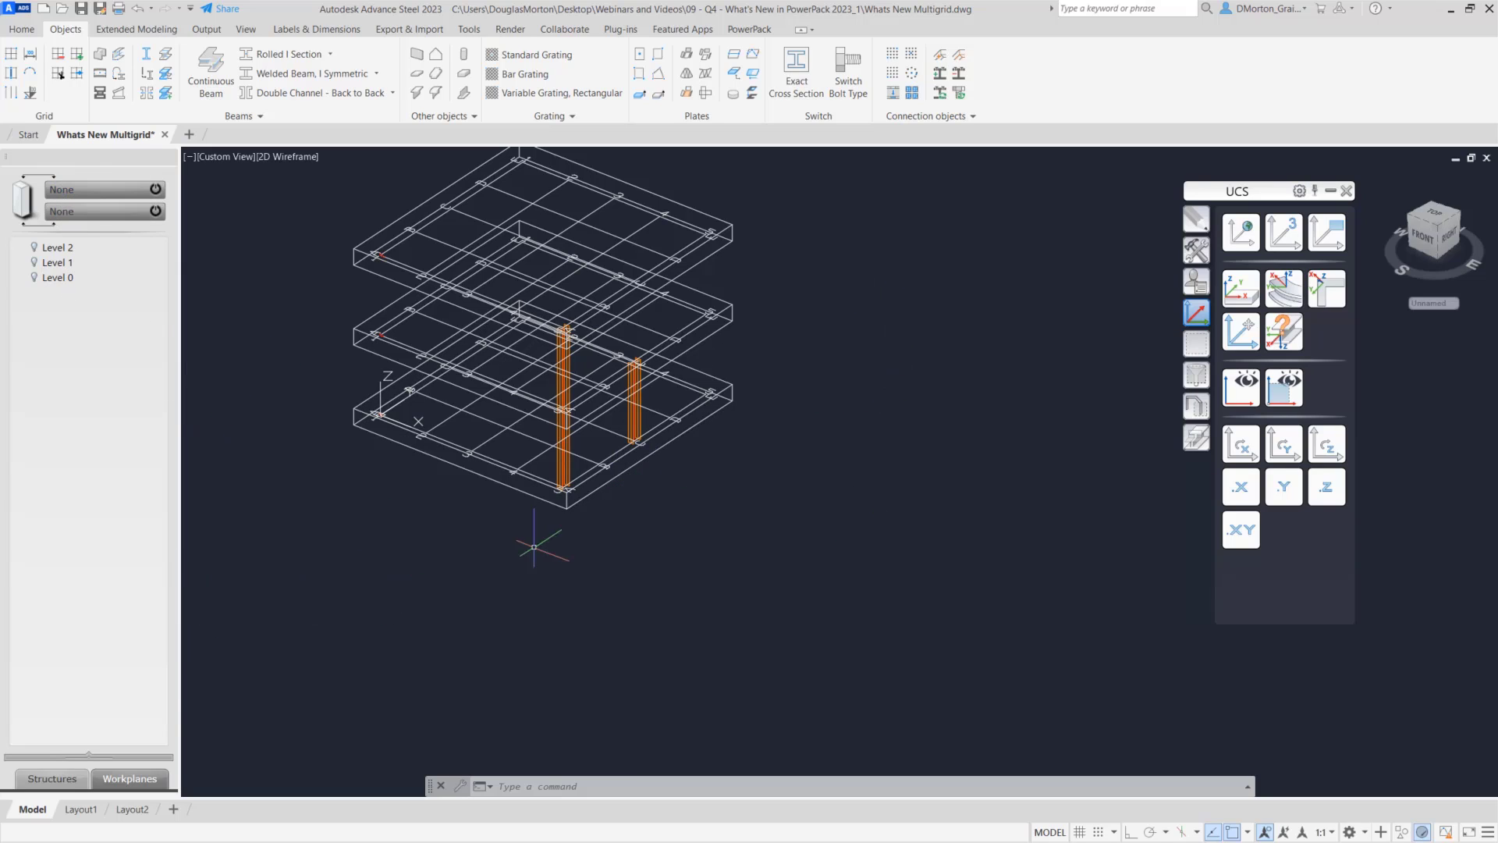
click(75, 786)
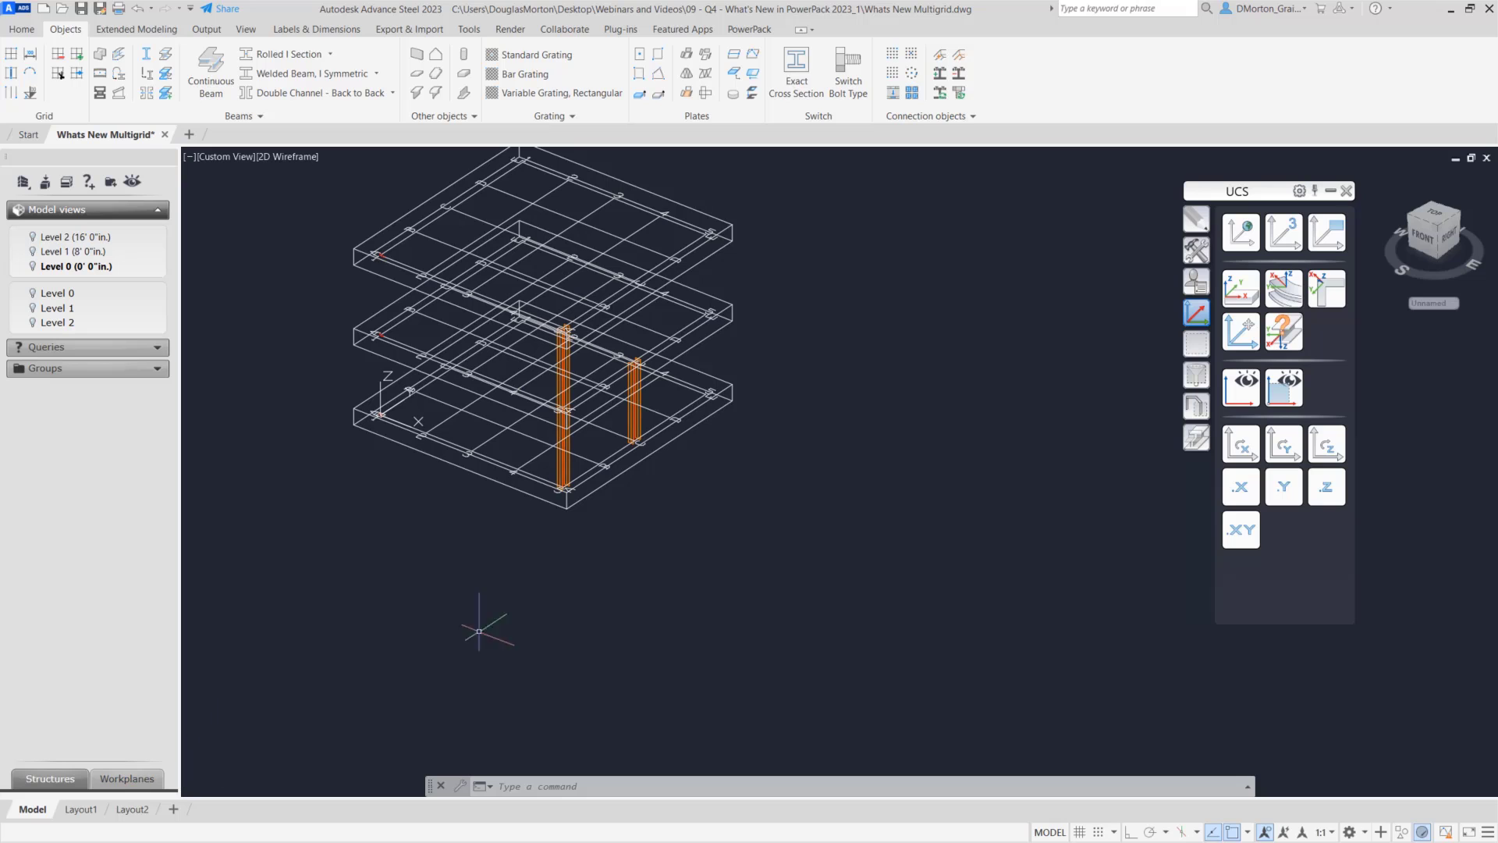
- Open the level settings of the multi-level grid and move them clear of the columns
click(664, 408)
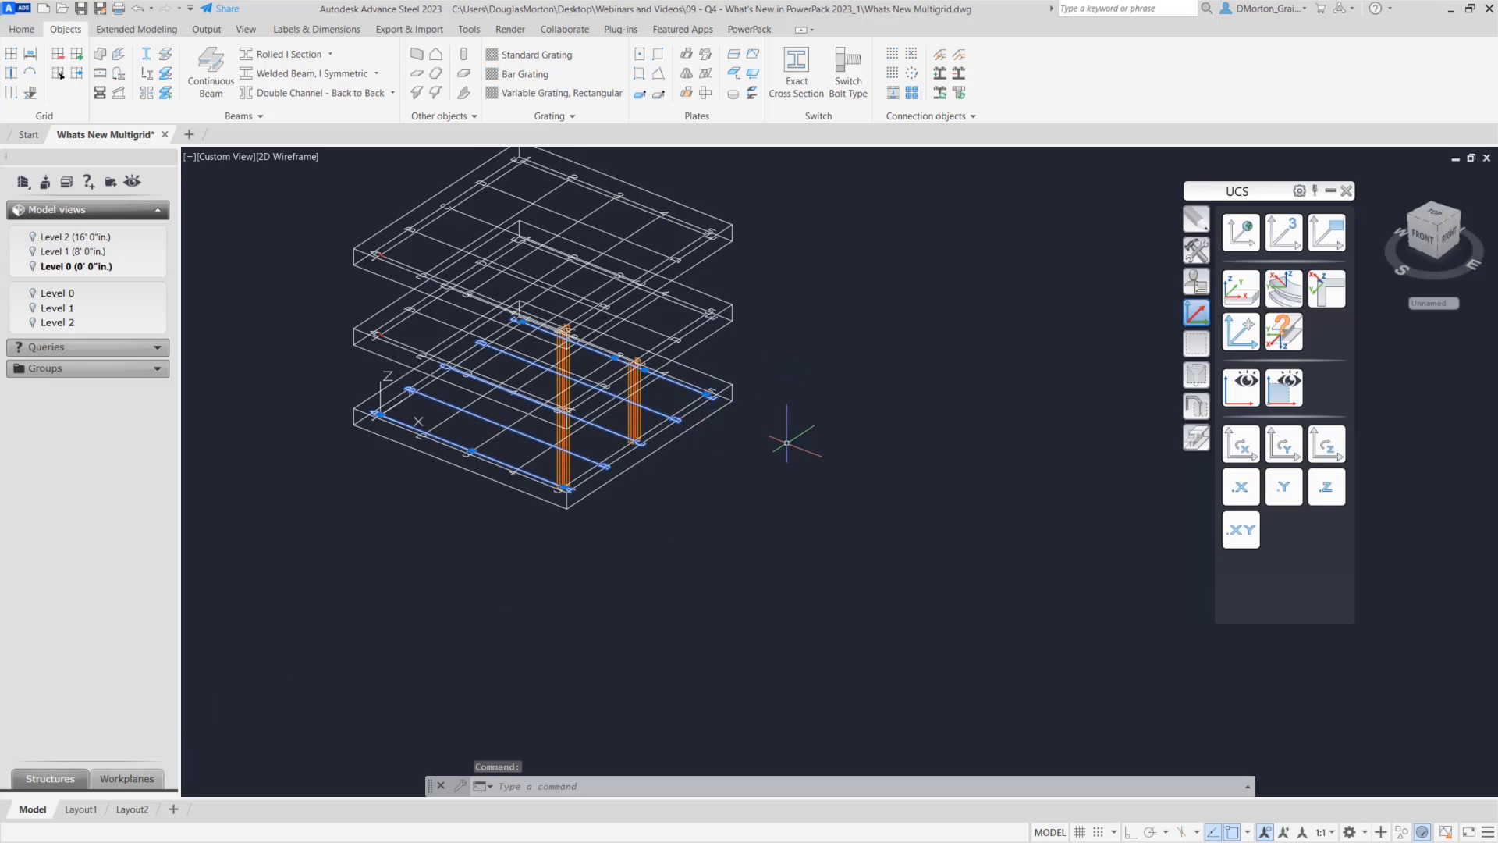
right_click(807, 437)
click(949, 585)
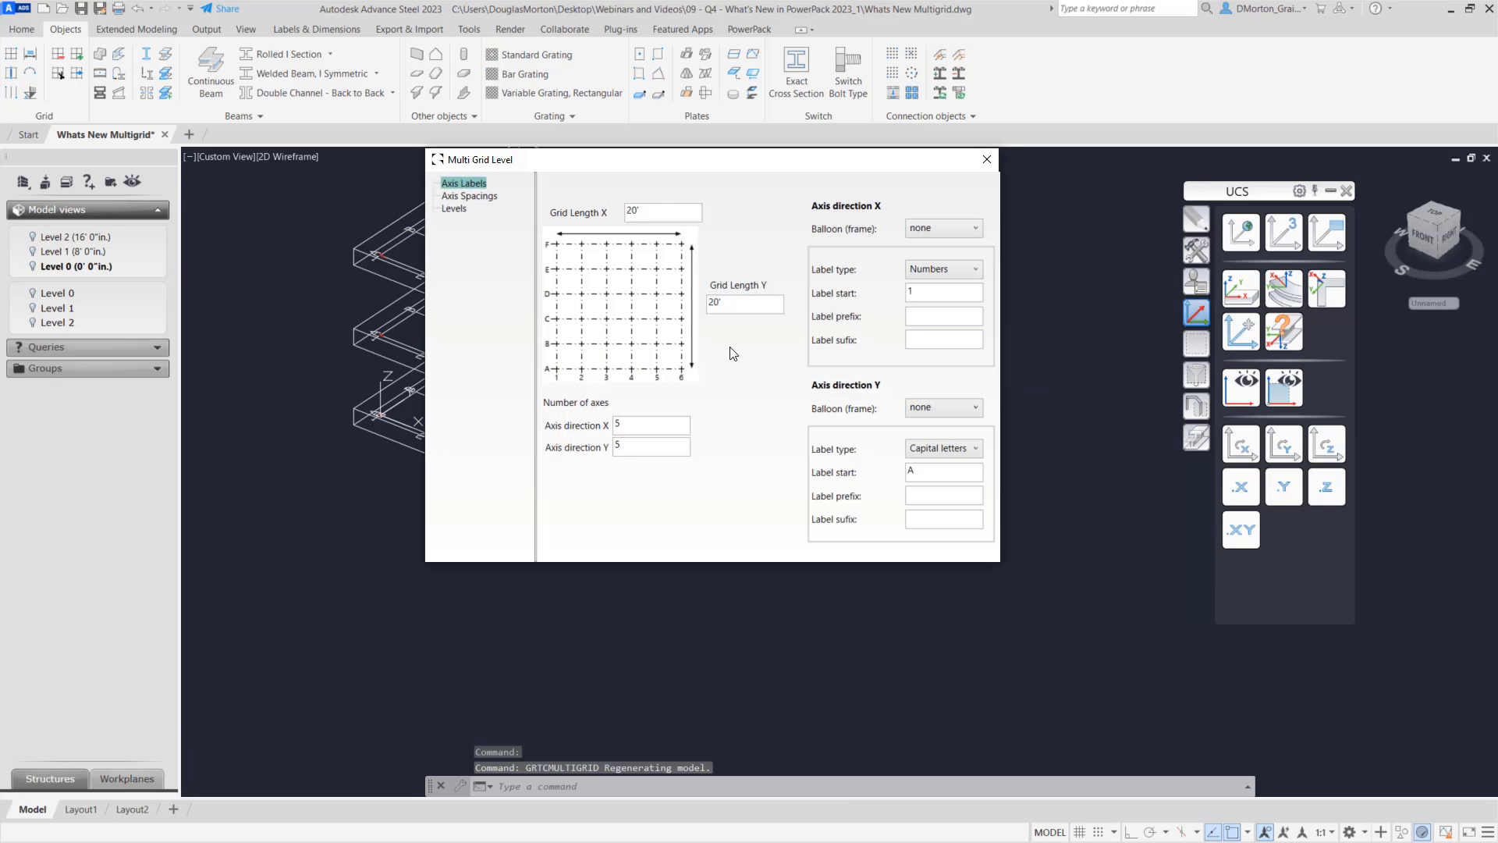
drag(523, 159, 835, 184)
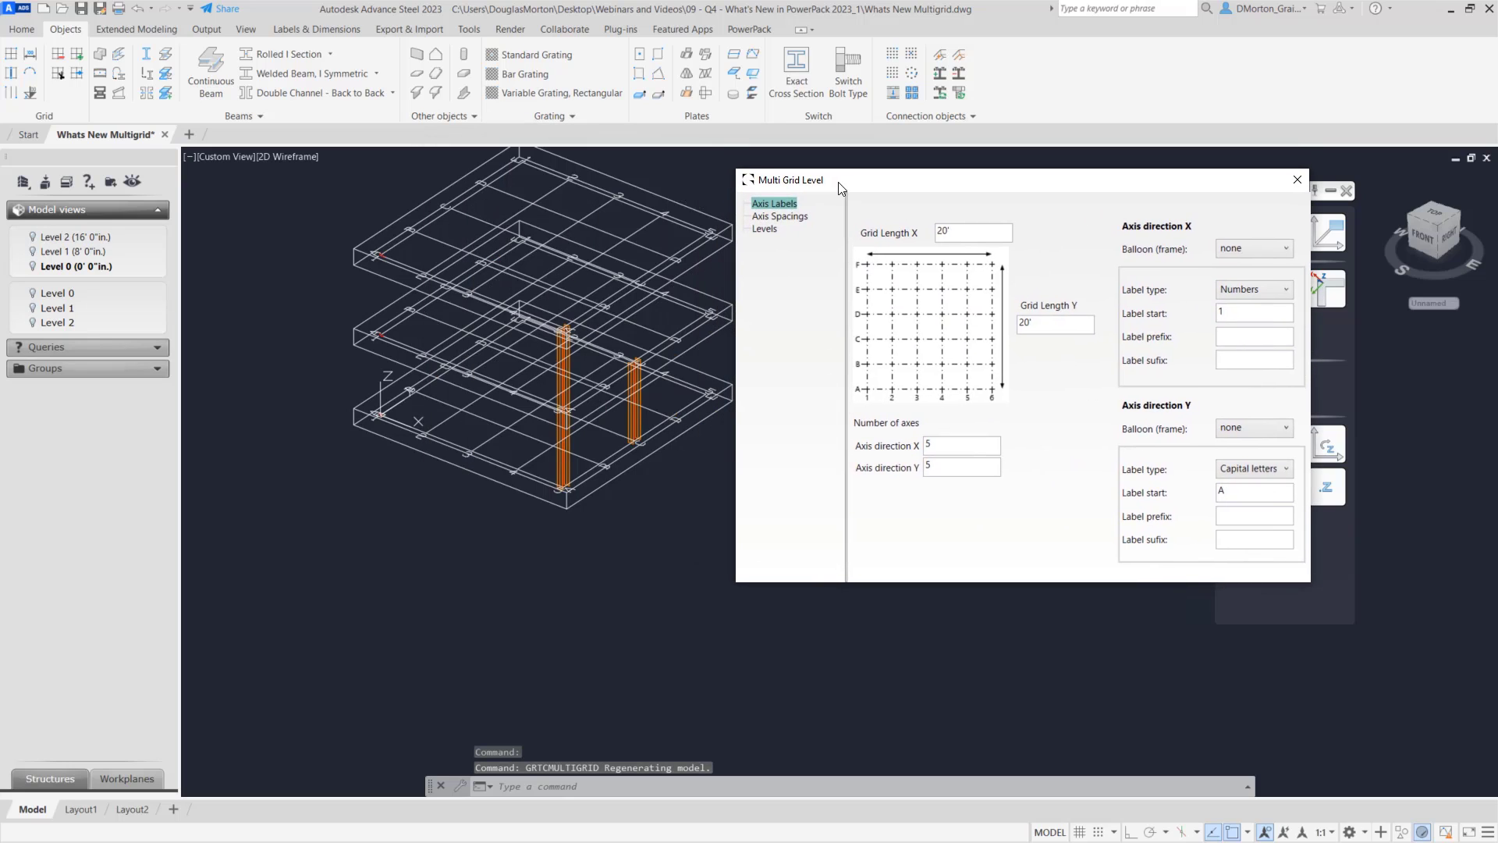
click(777, 235)
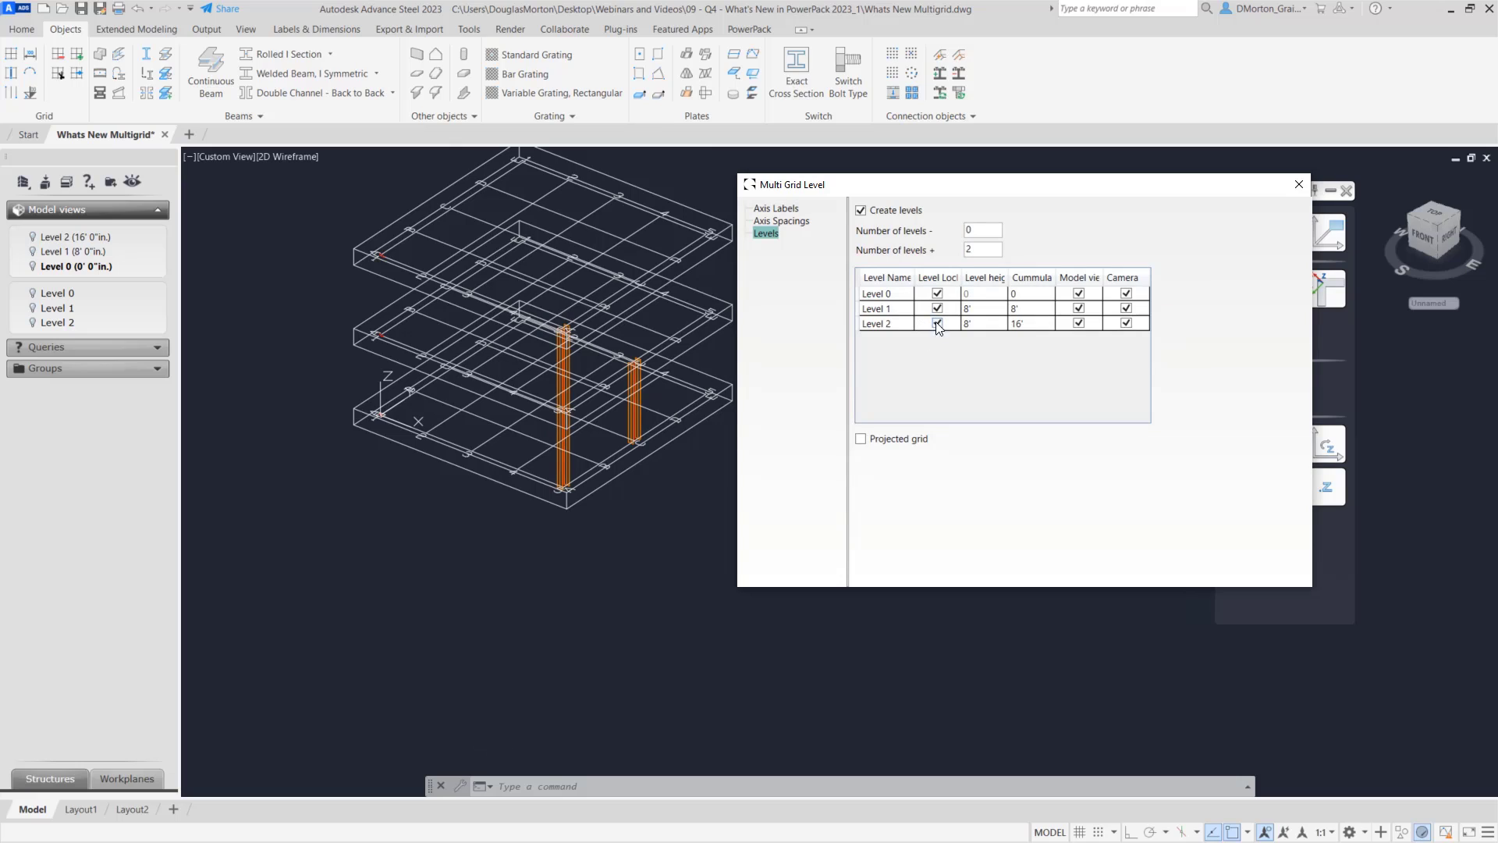
- Try a height of 12' for Level 2 with the columns attached, and return it to 8'
click(980, 323)
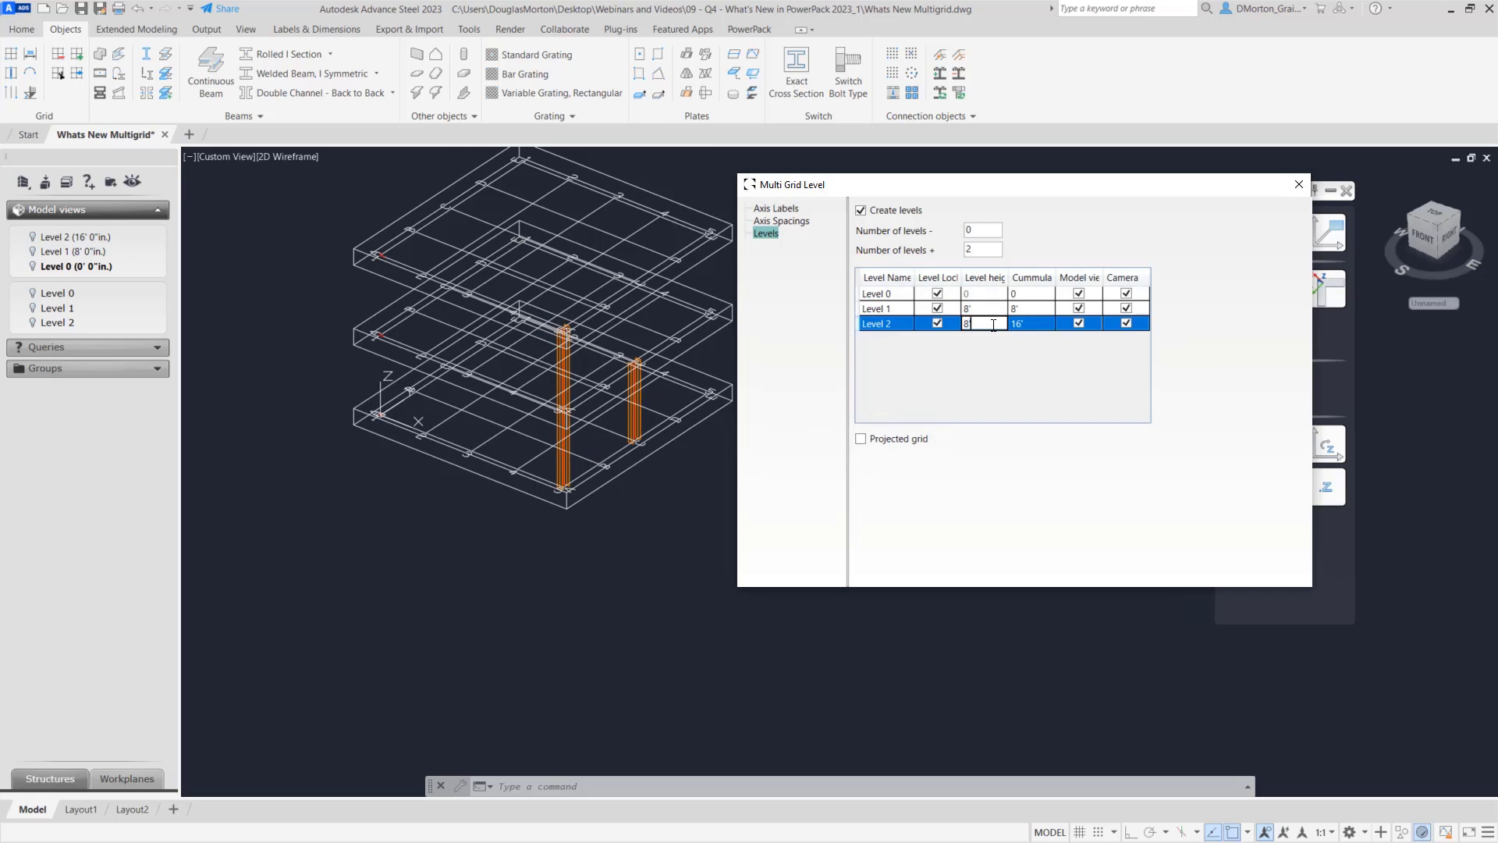
text(12)
key(Return)
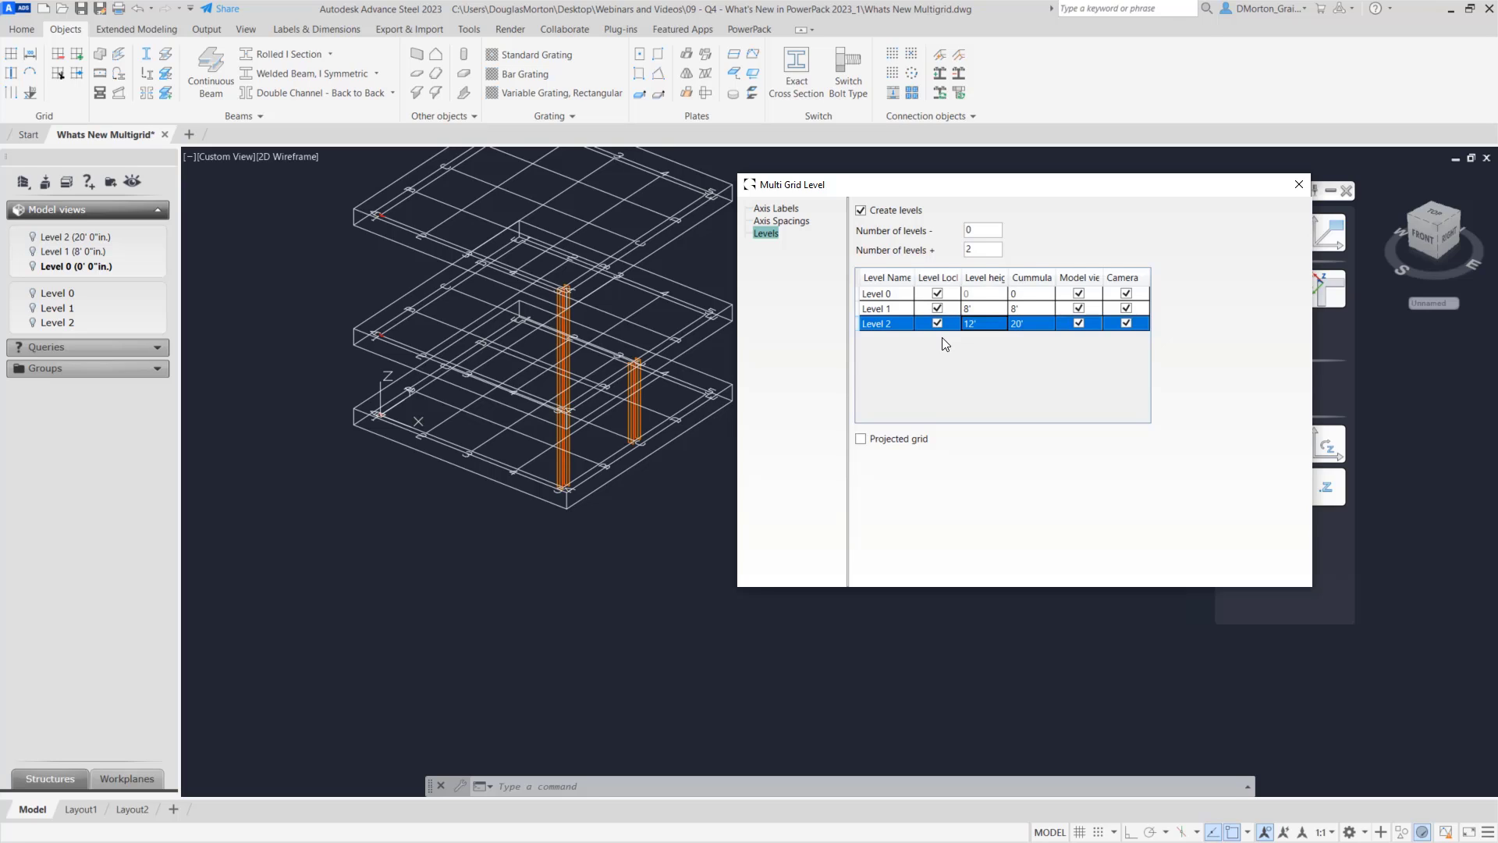
double_click(986, 324)
text(8)
key(Return)
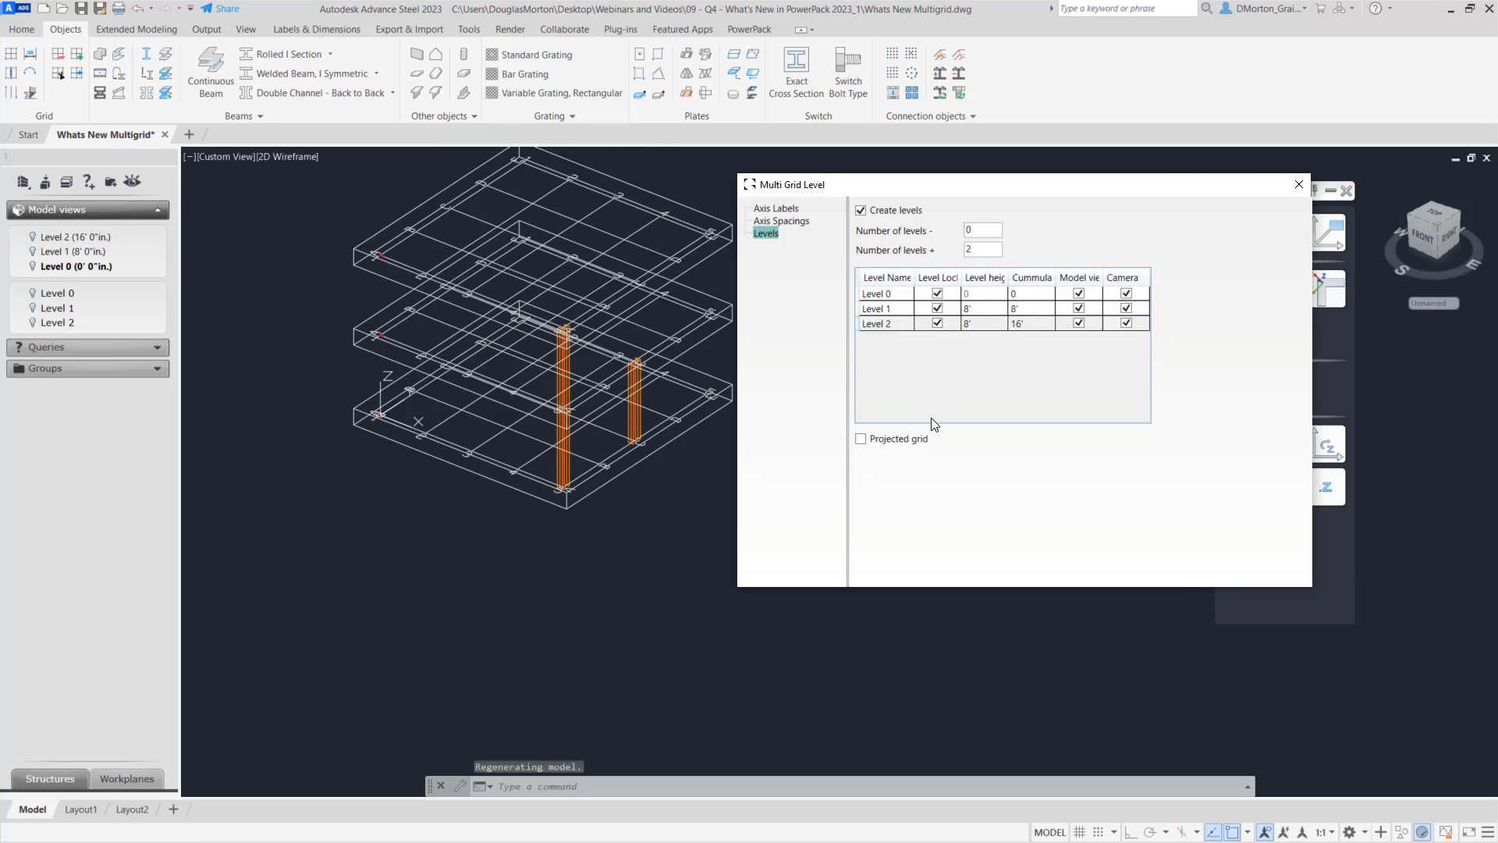
- Try a height of 14' for Level 1 with all levels locked, and return it to 8'
double_click(987, 309)
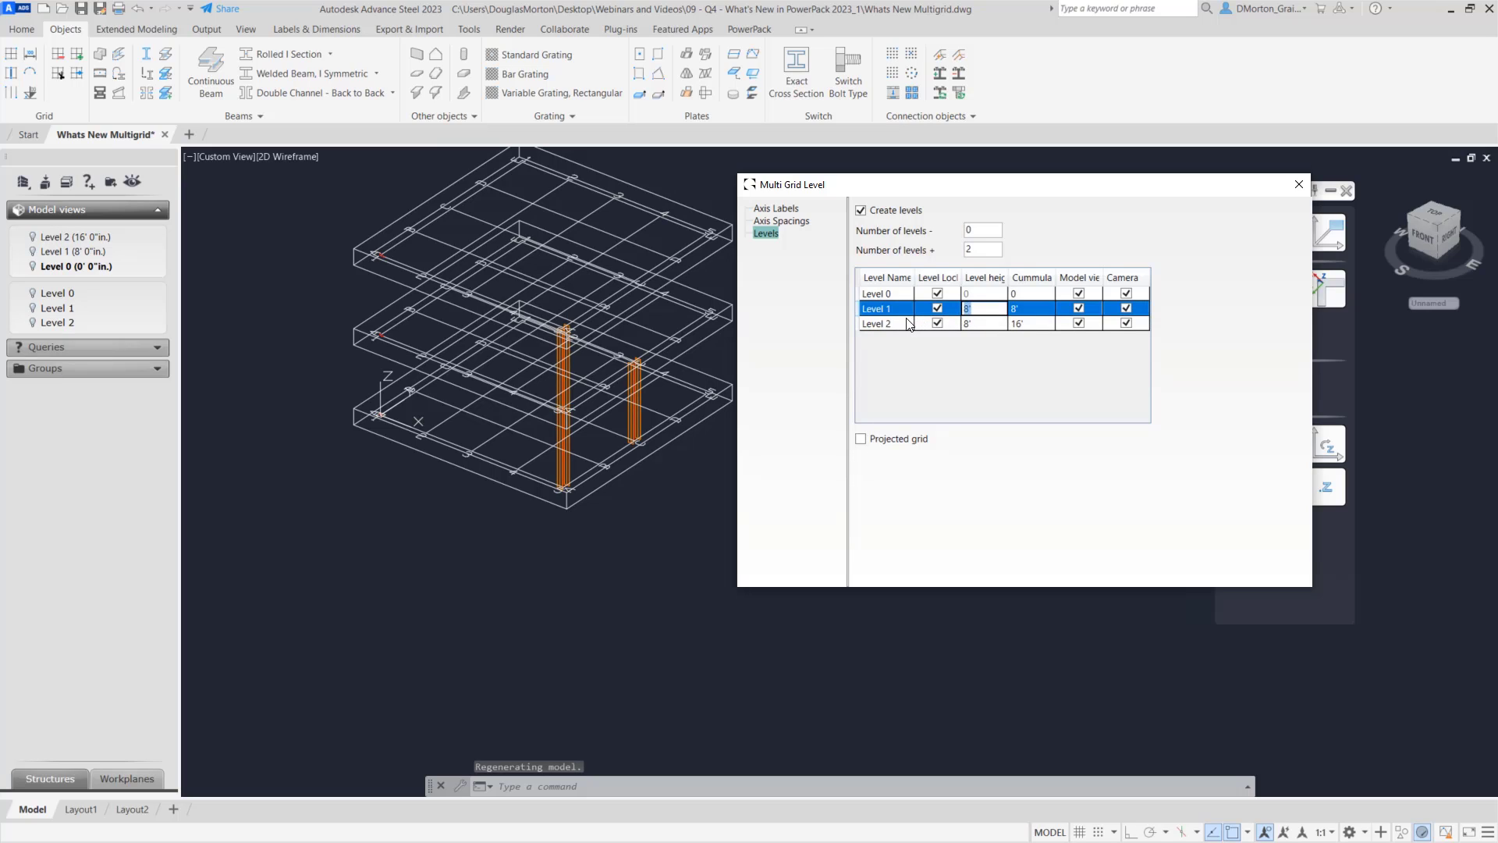
text(14')
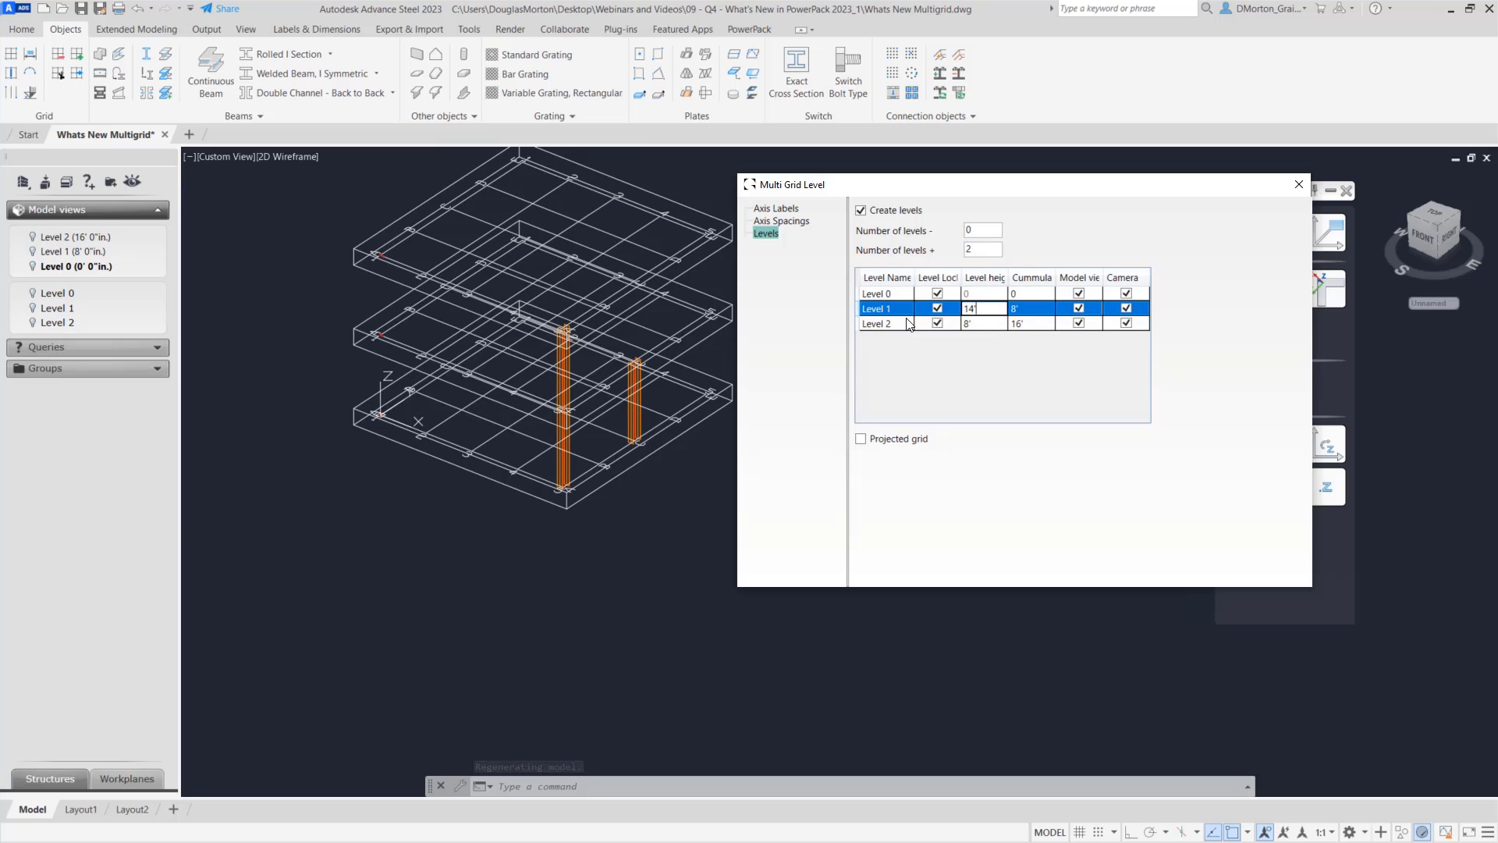
key(Return)
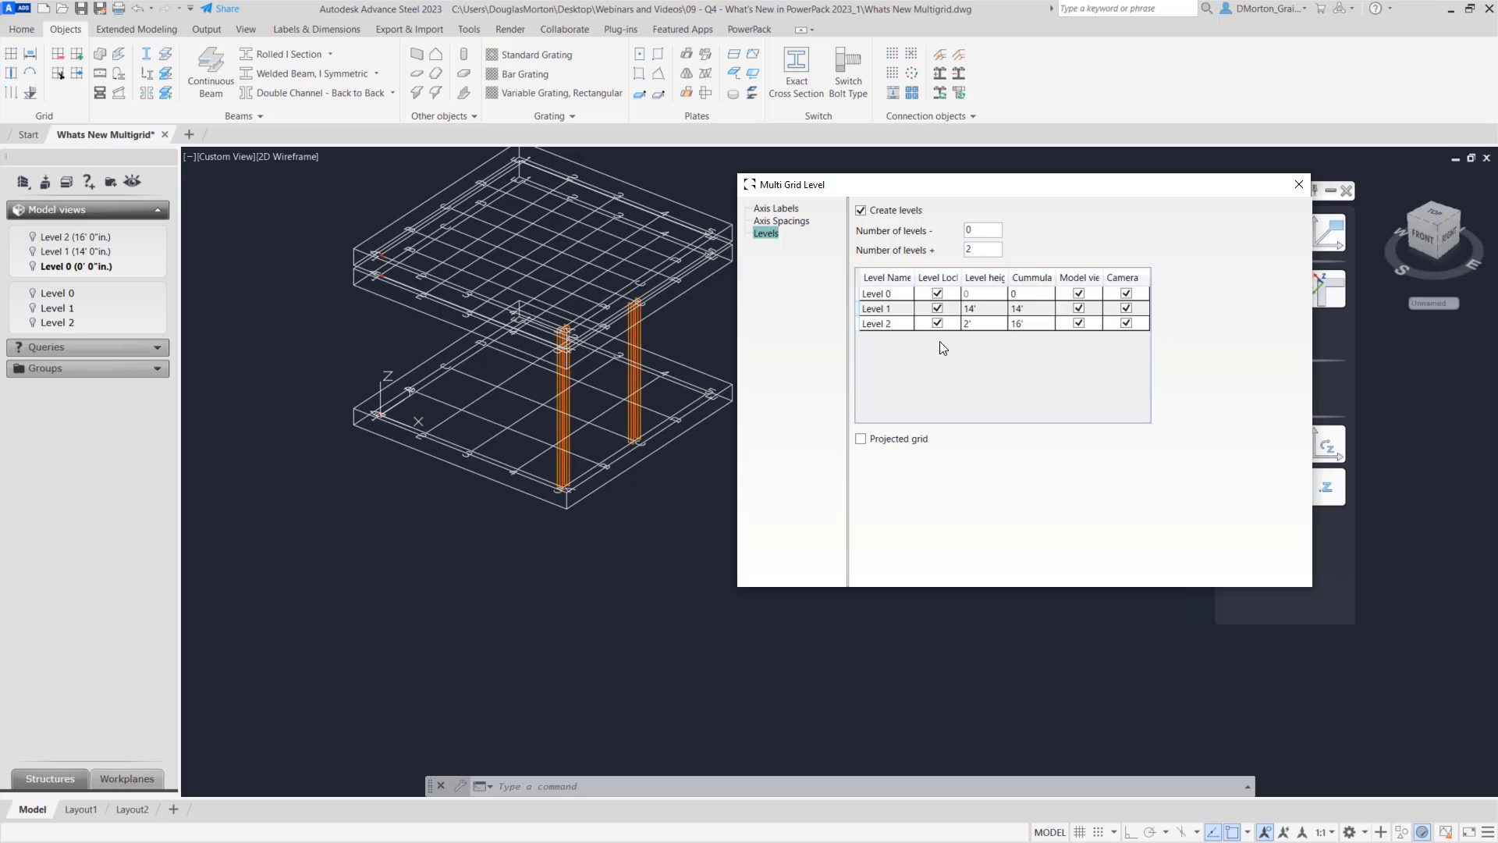
click(991, 309)
click(993, 309)
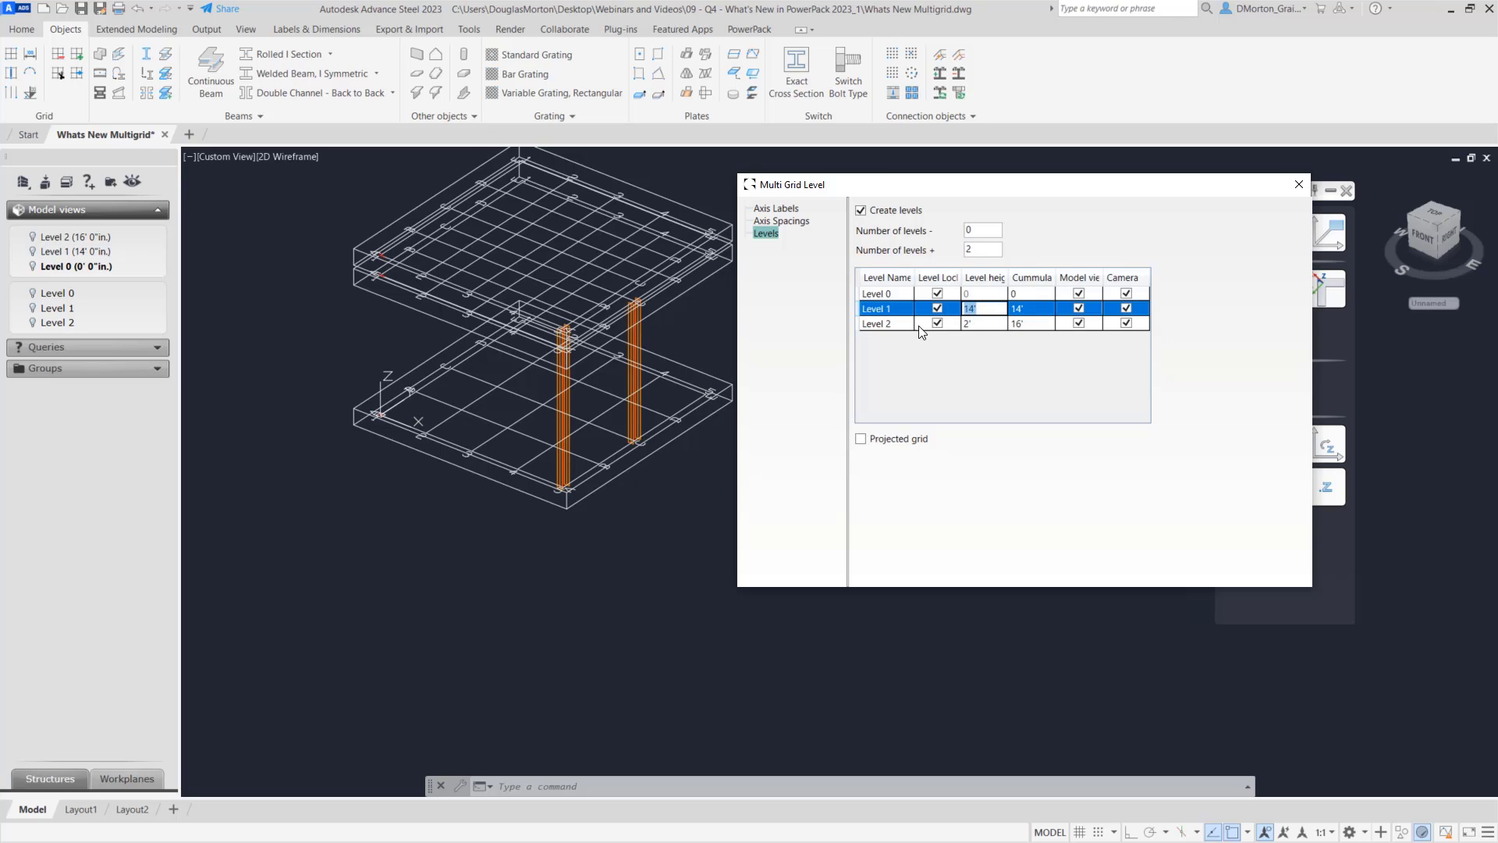
text(8)
click(972, 333)
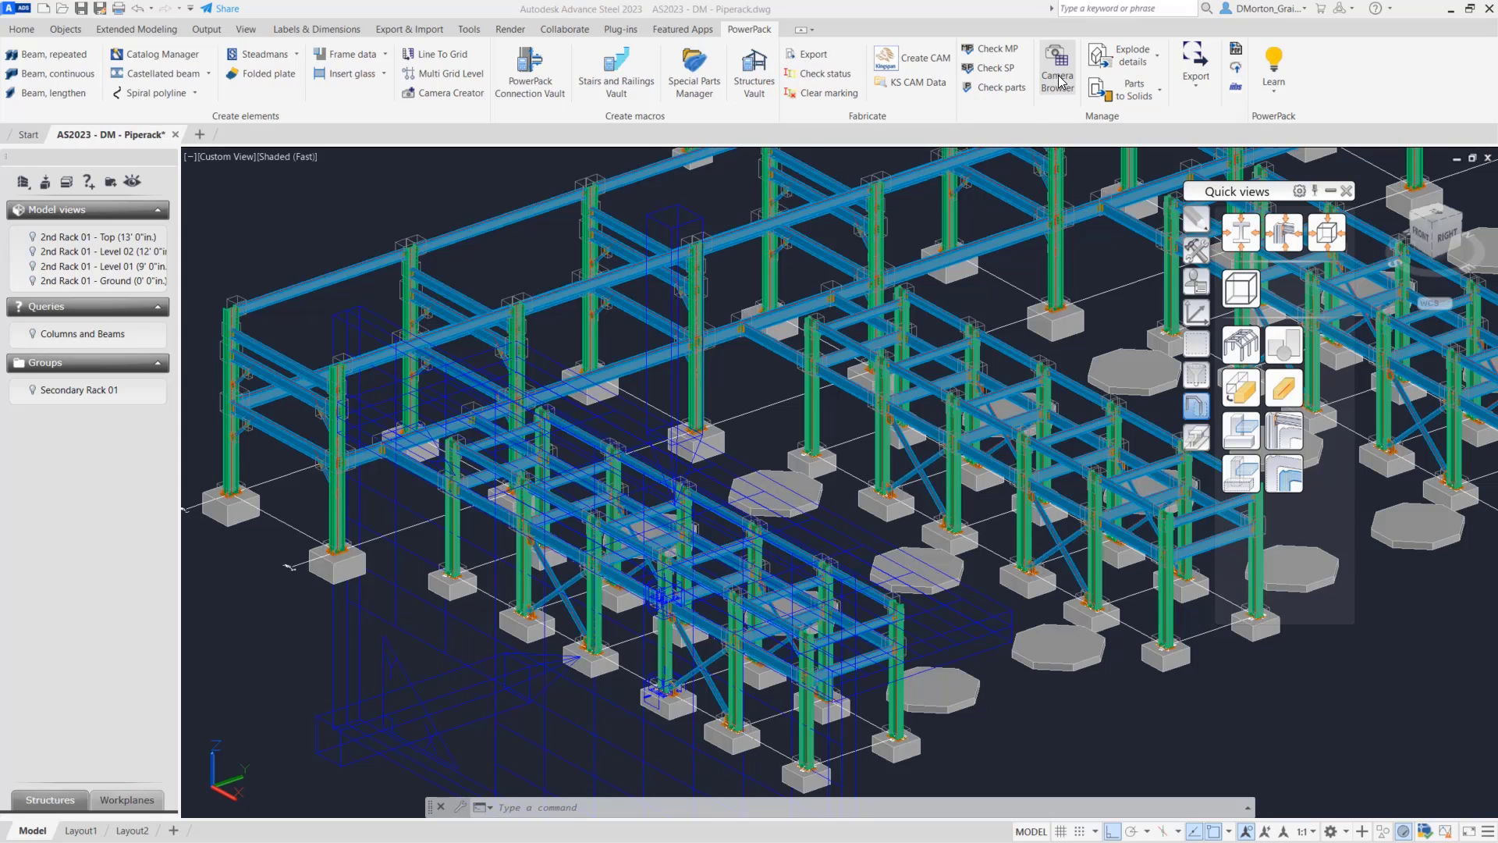
- Open the Camera Browser for the pipe rack and highlight the first Node, the Intersection and the Roof plan cameras in the model
scroll(521, 554, down, 5)
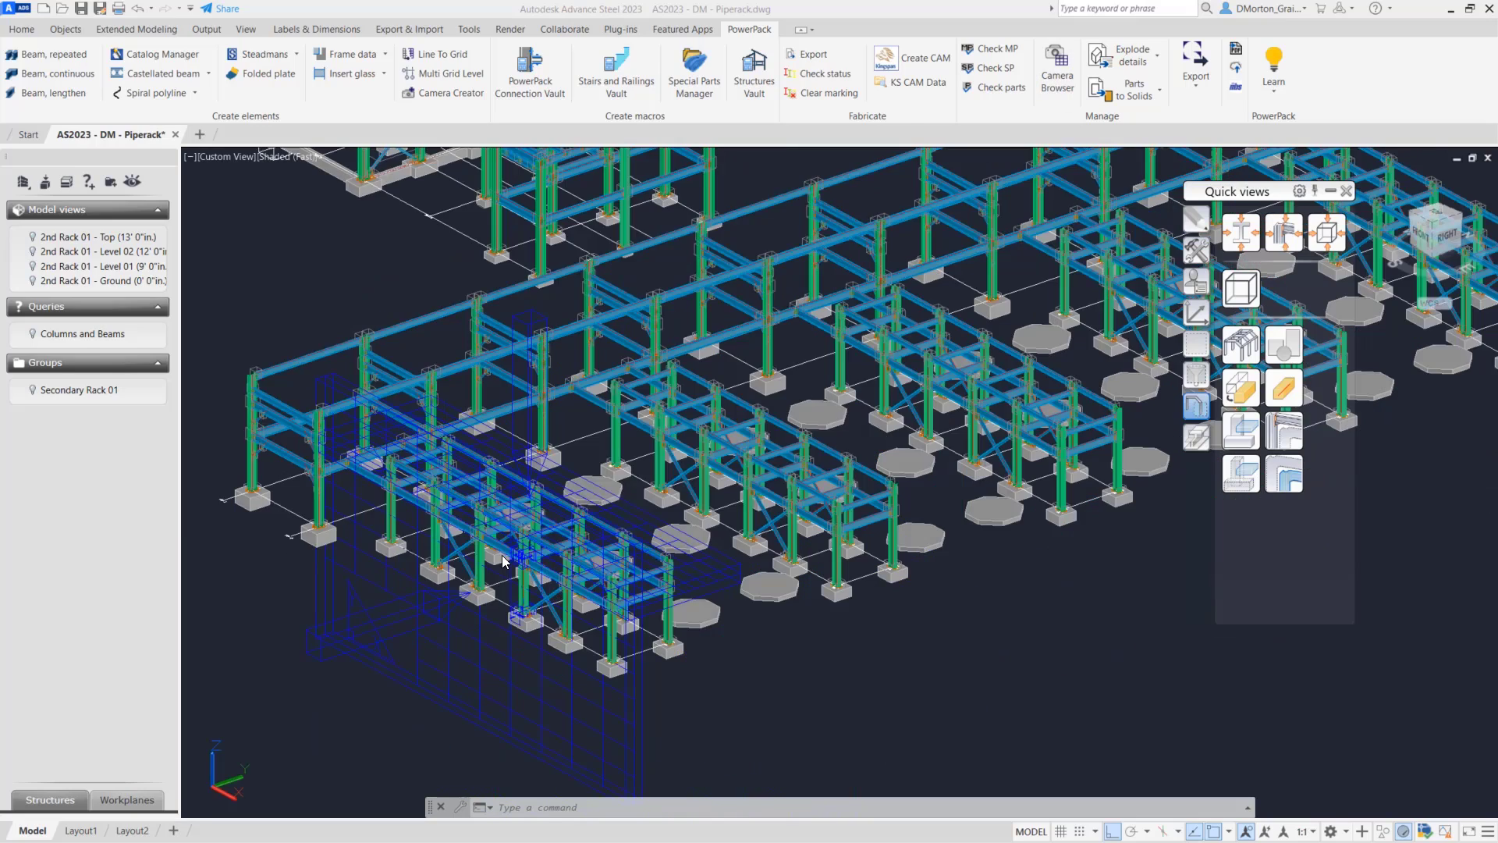
scroll(506, 562, up, 4)
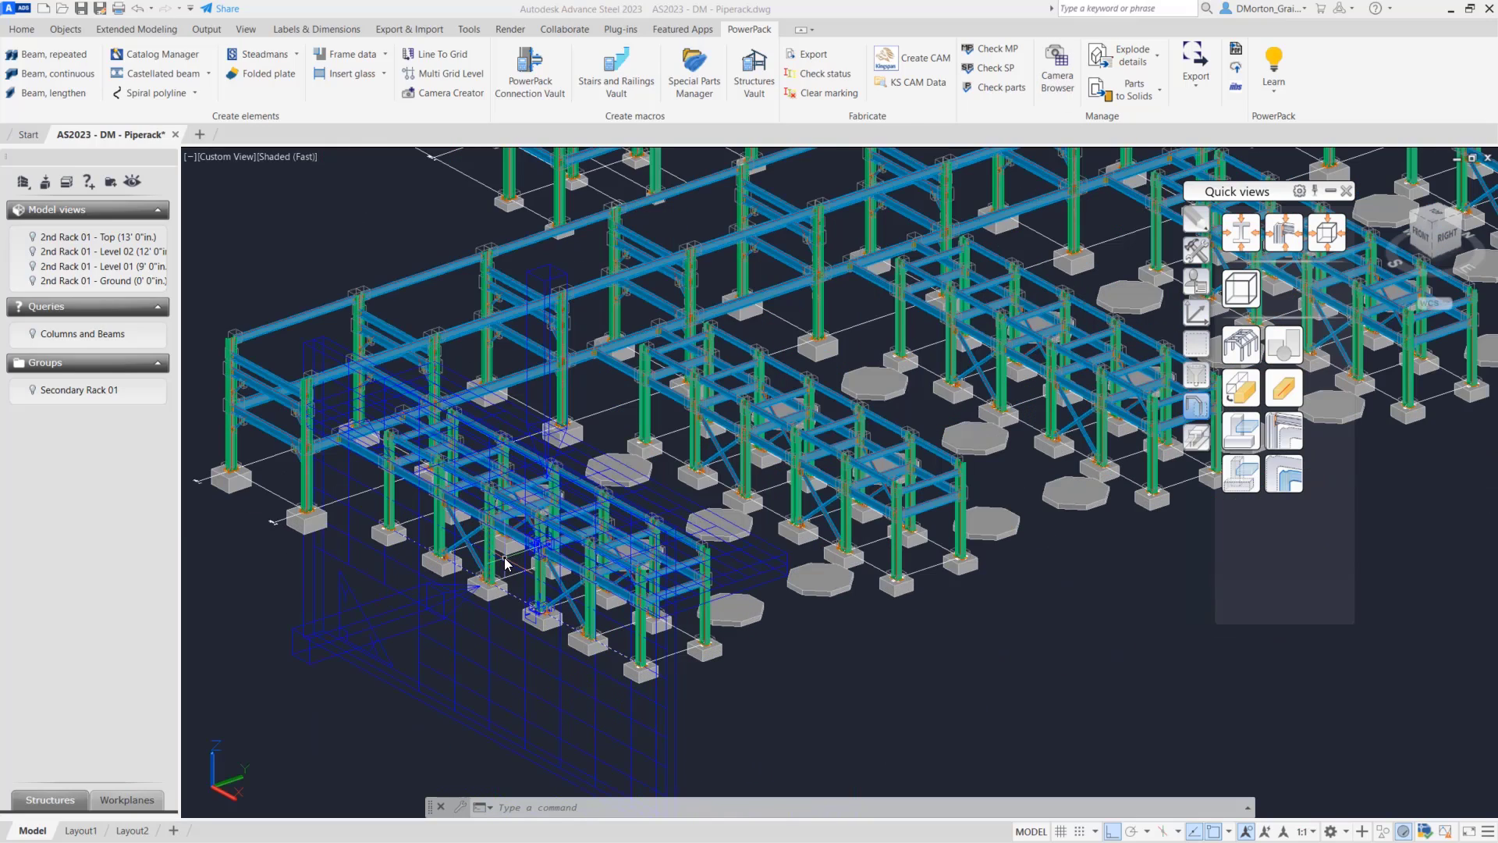
scroll(506, 562, down, 2)
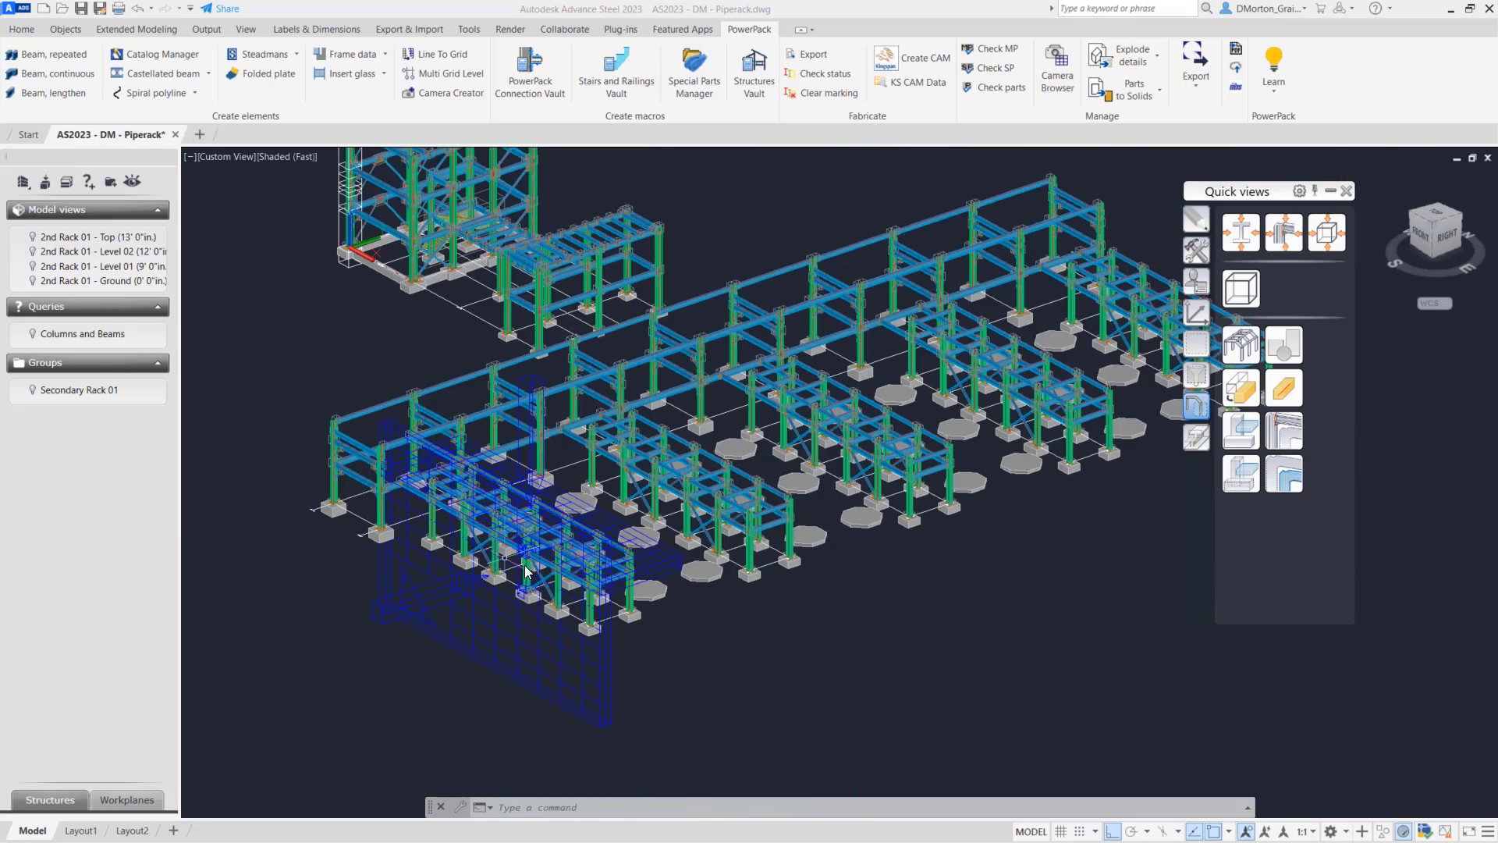
click(1058, 81)
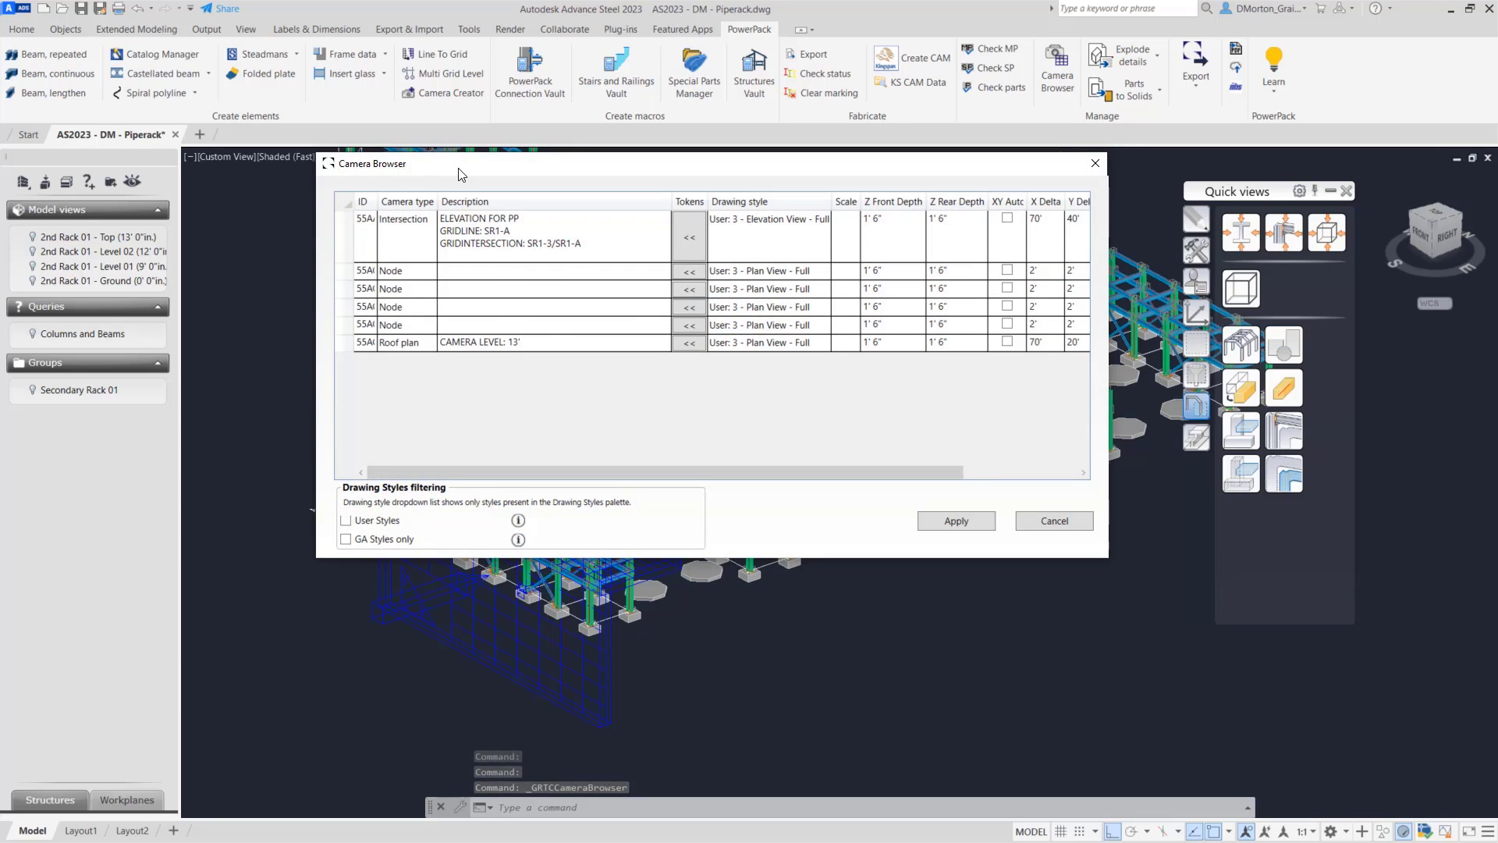
drag(459, 175, 903, 316)
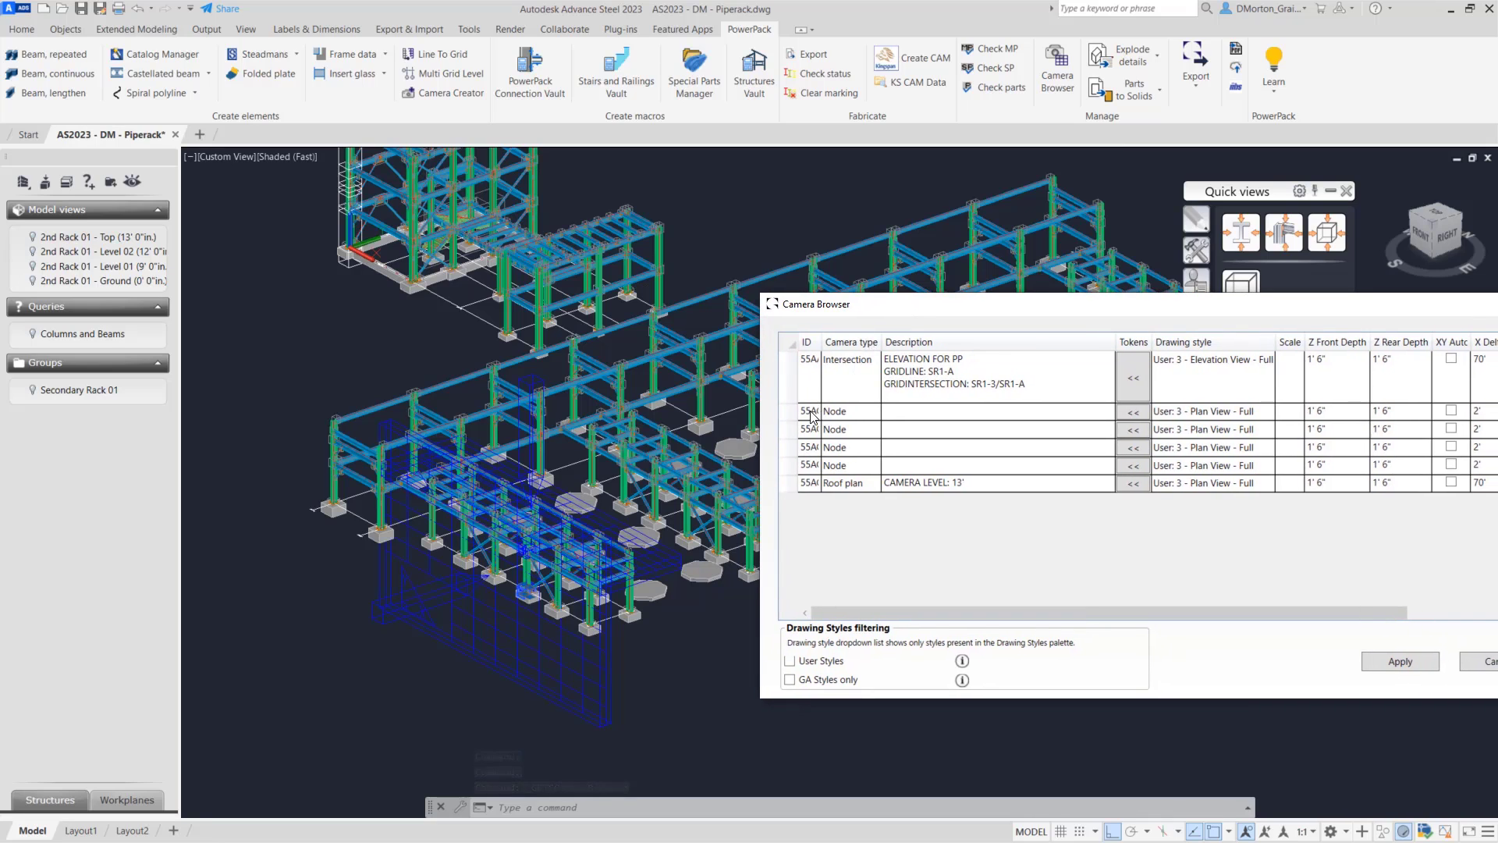
click(817, 412)
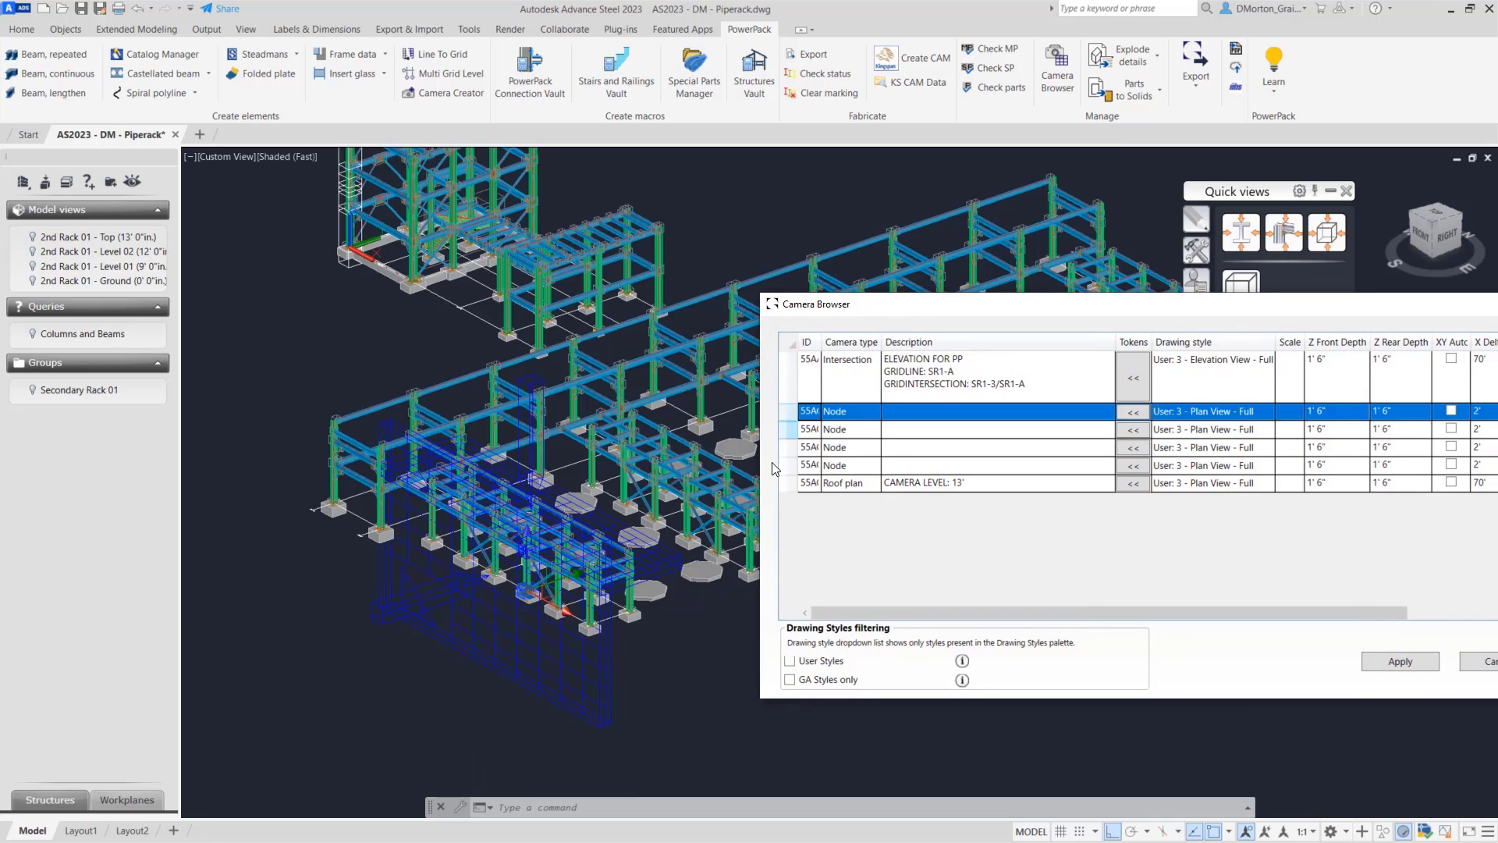
click(812, 387)
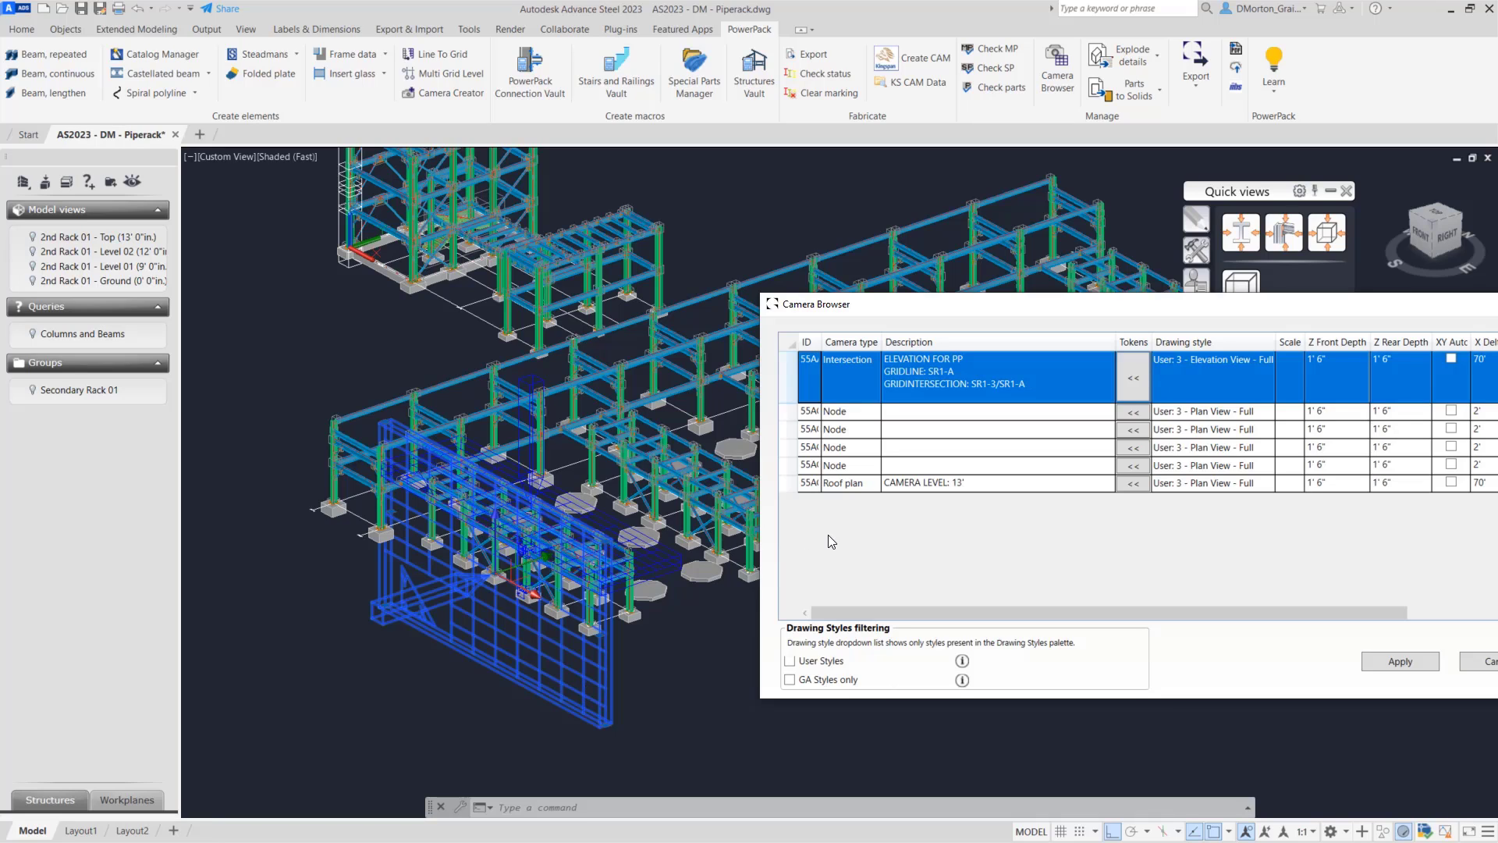
click(807, 485)
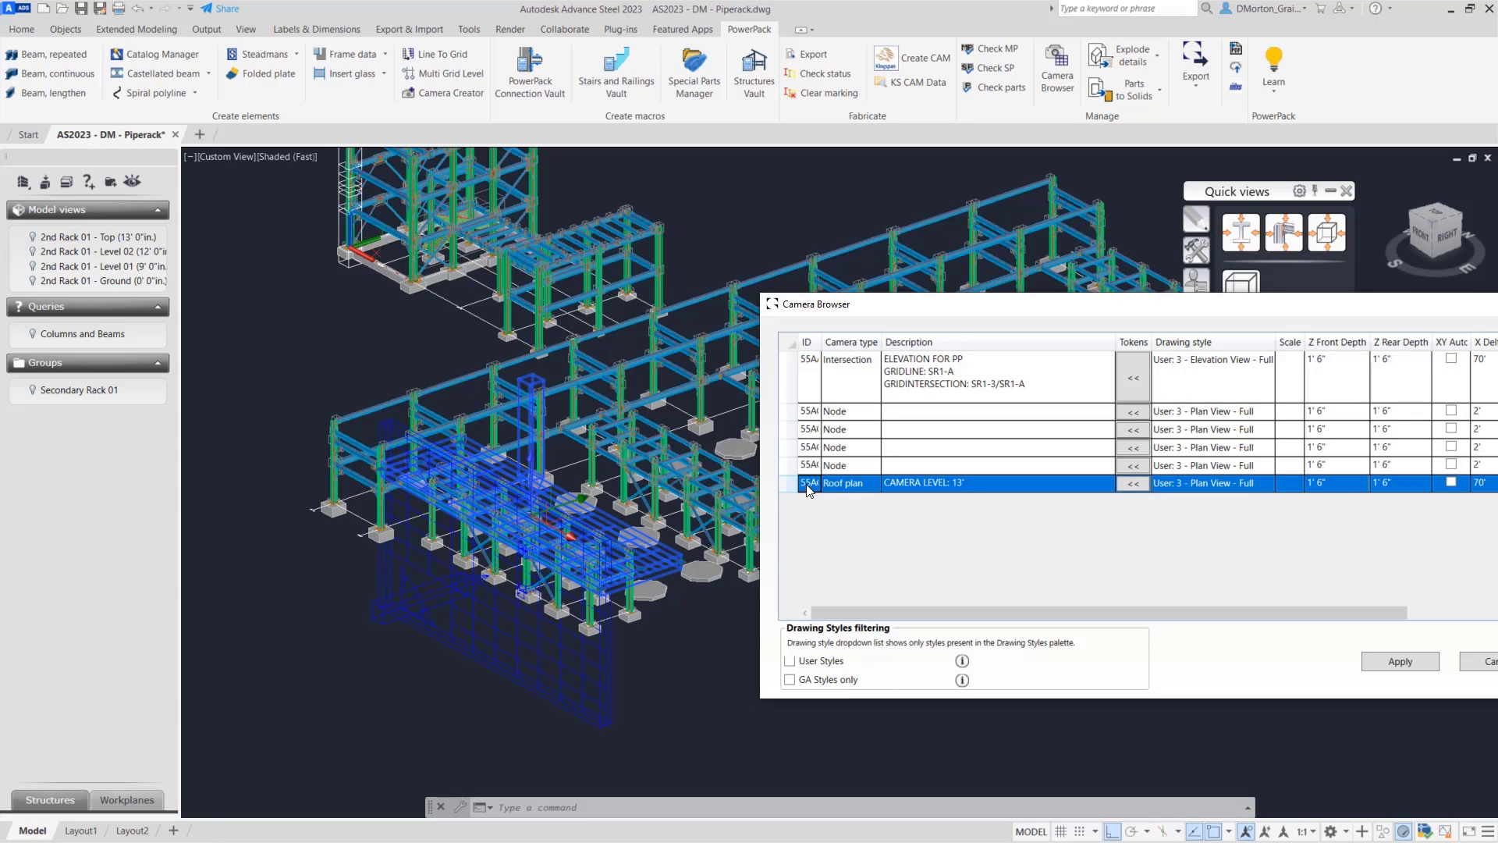
- Review the camera type options and the description tokens available for the first Node camera in the Camera Browser
drag(966, 312, 746, 180)
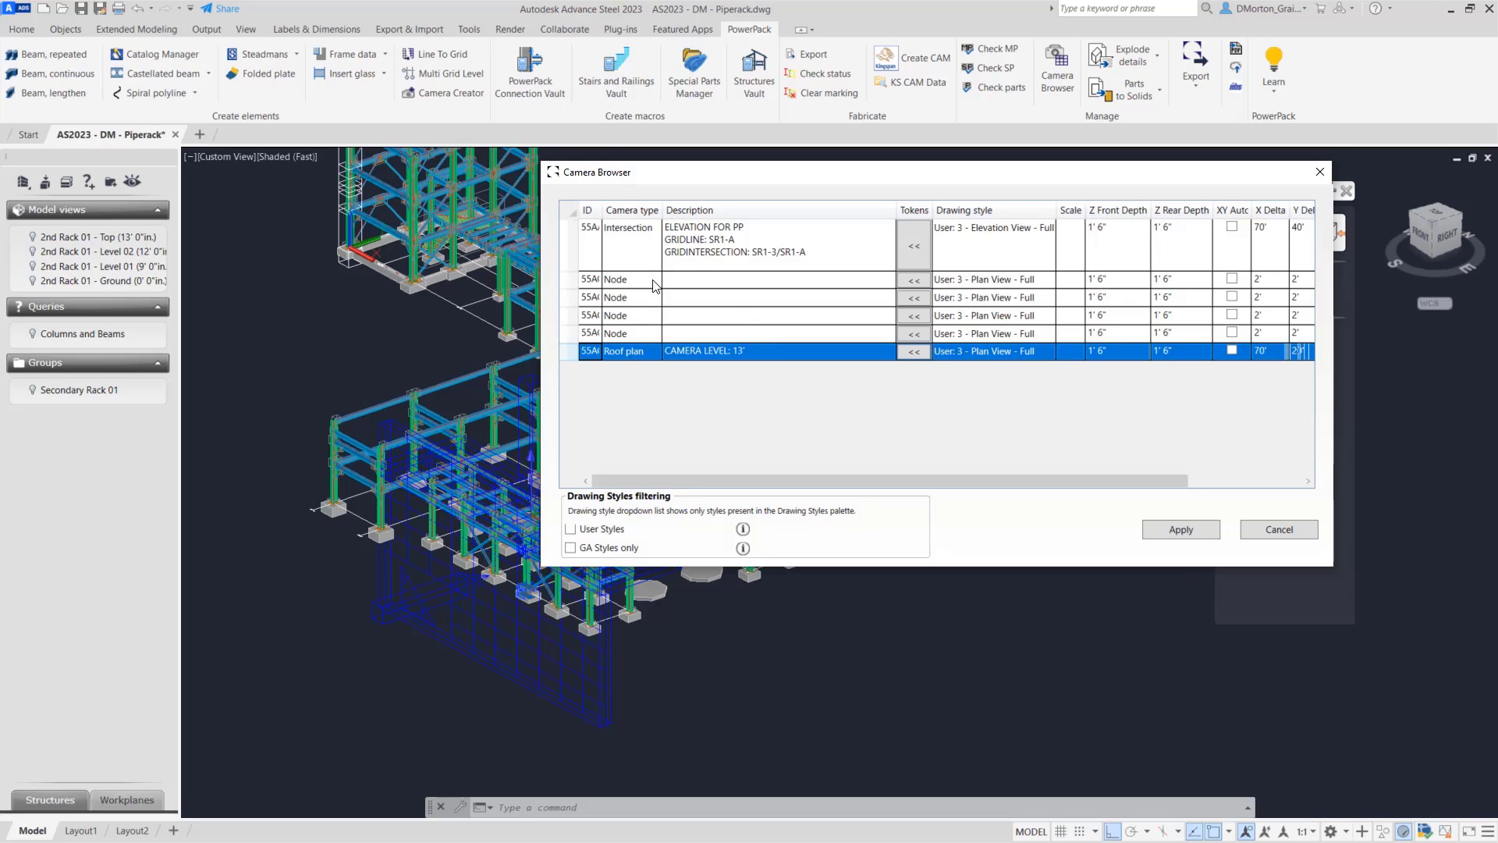
click(654, 282)
click(654, 281)
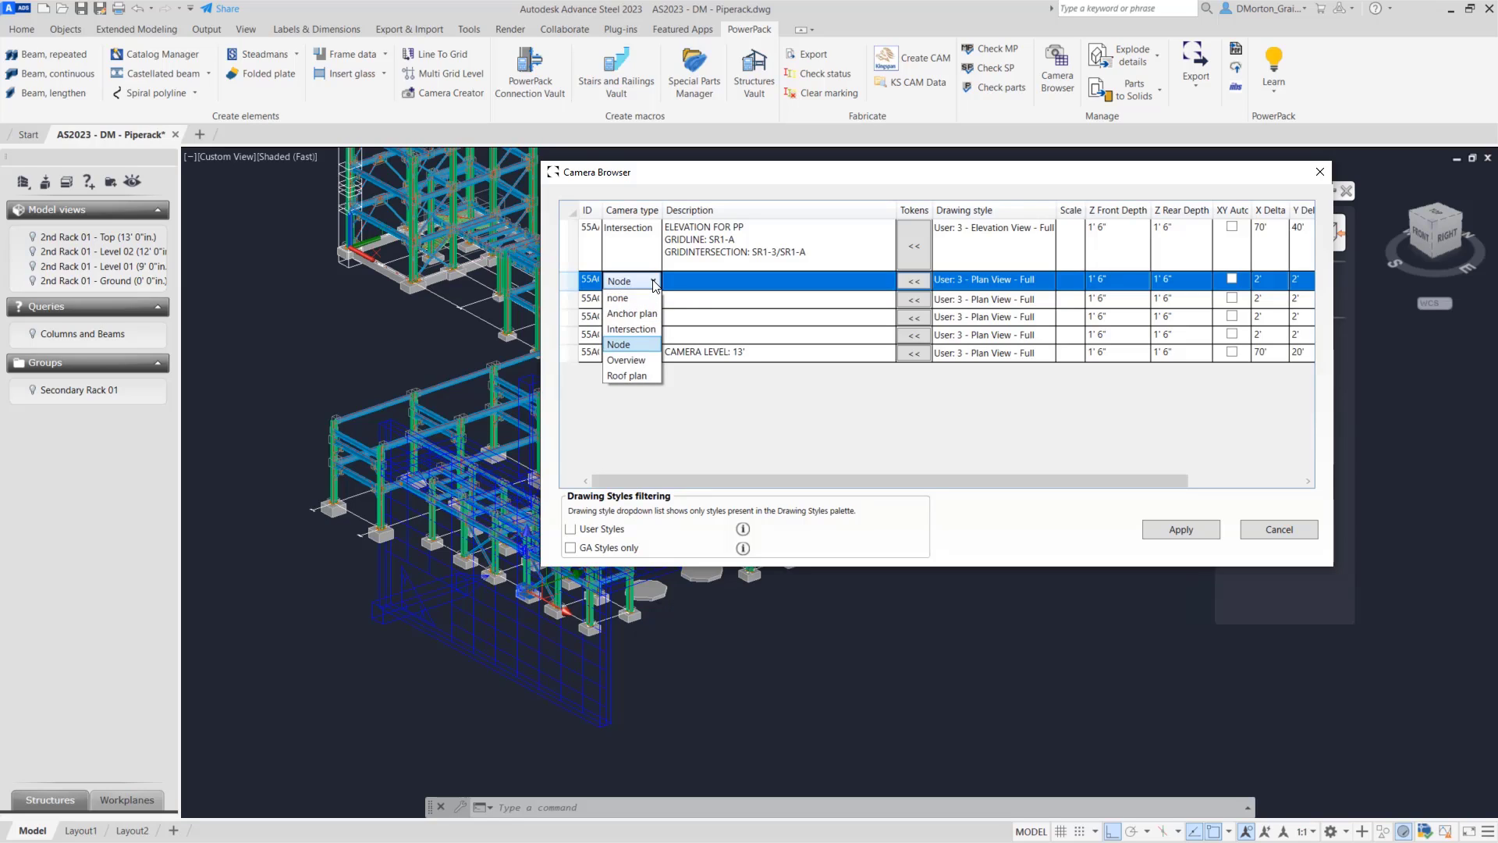
click(654, 282)
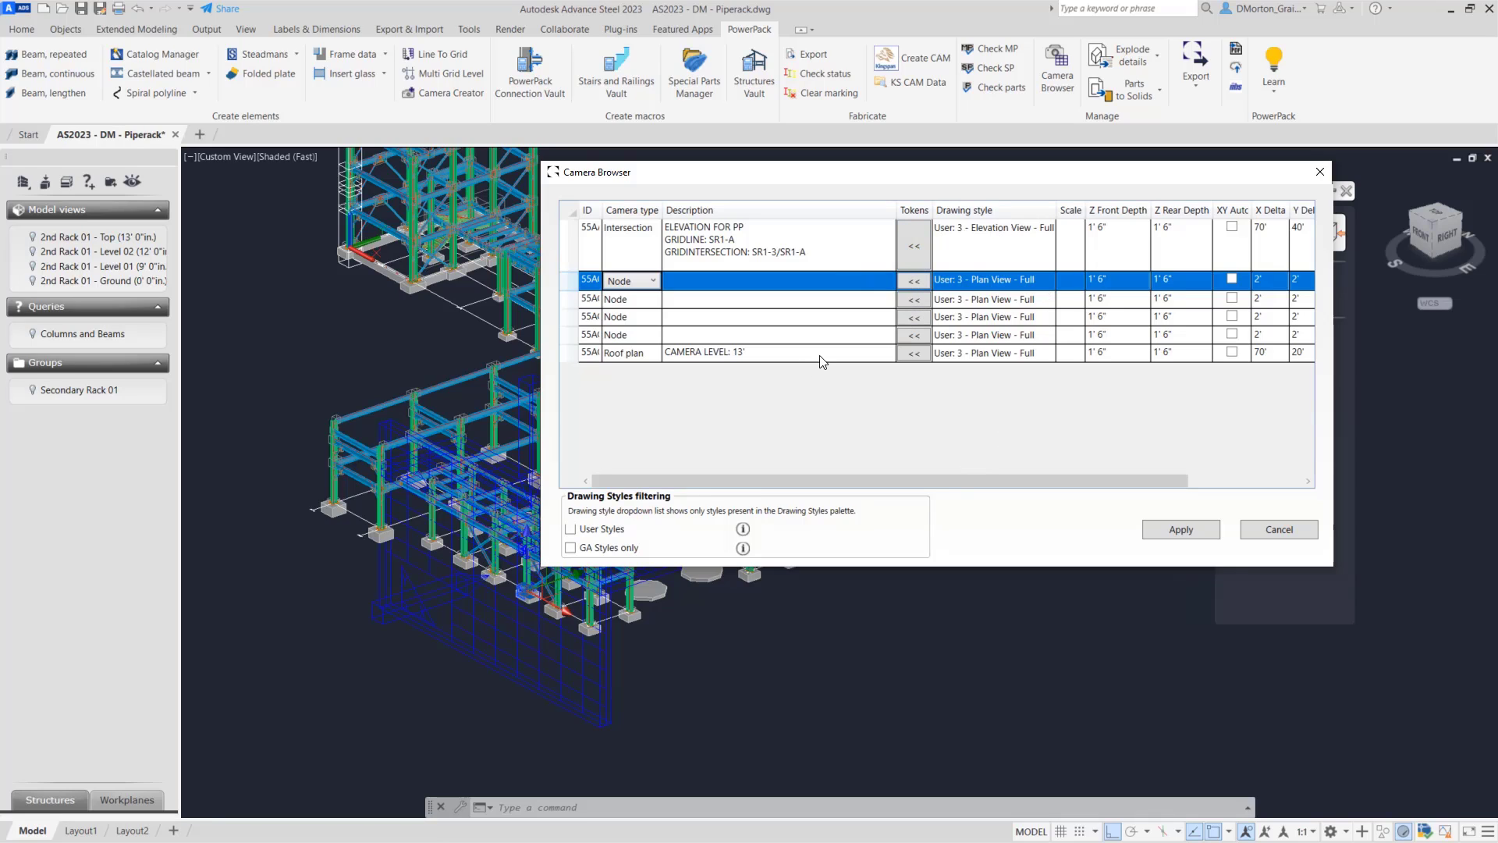
click(919, 285)
click(919, 284)
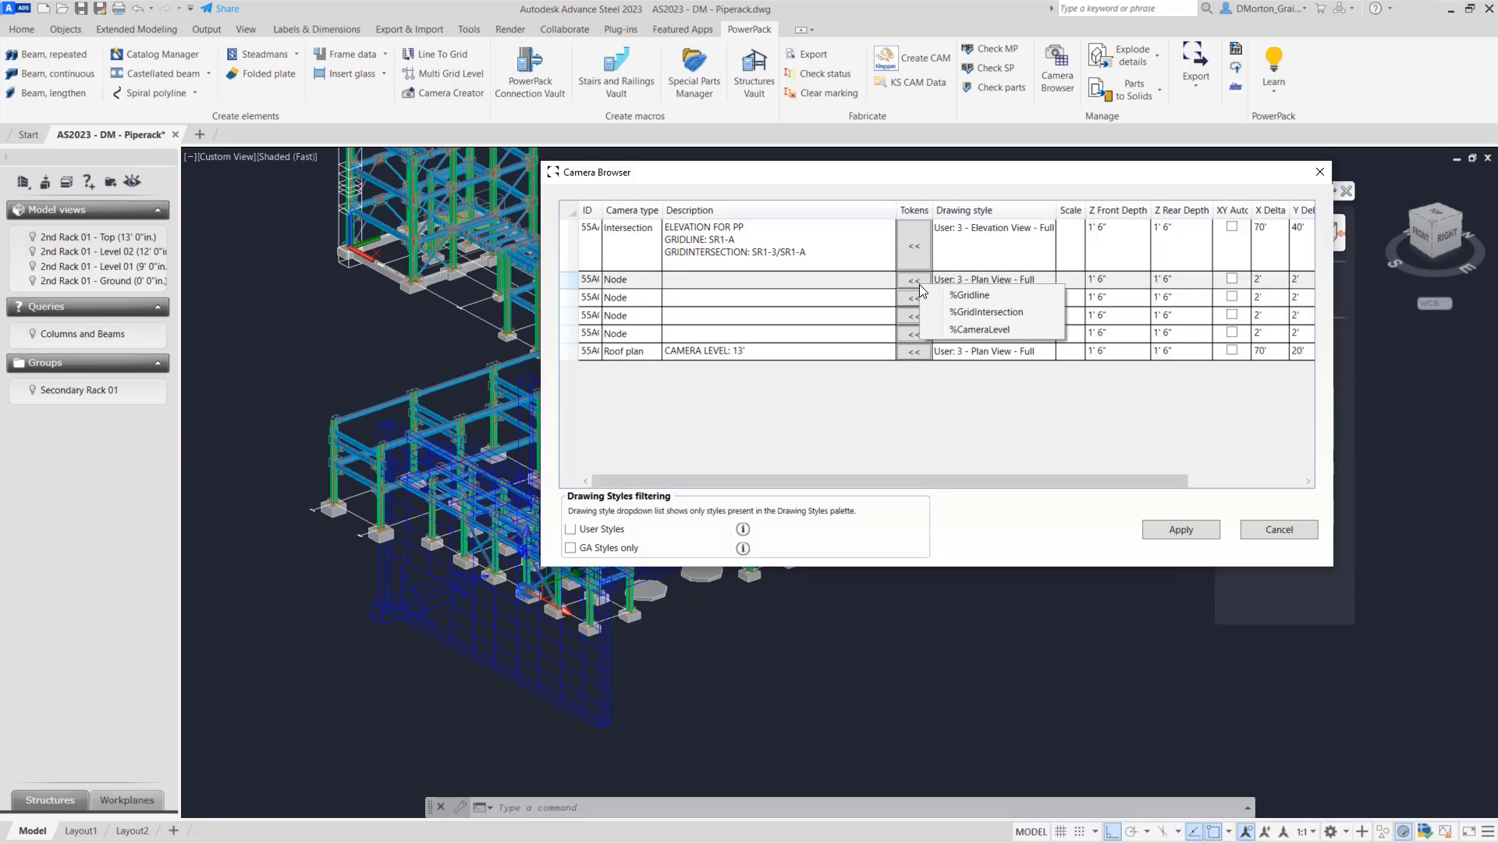
click(913, 283)
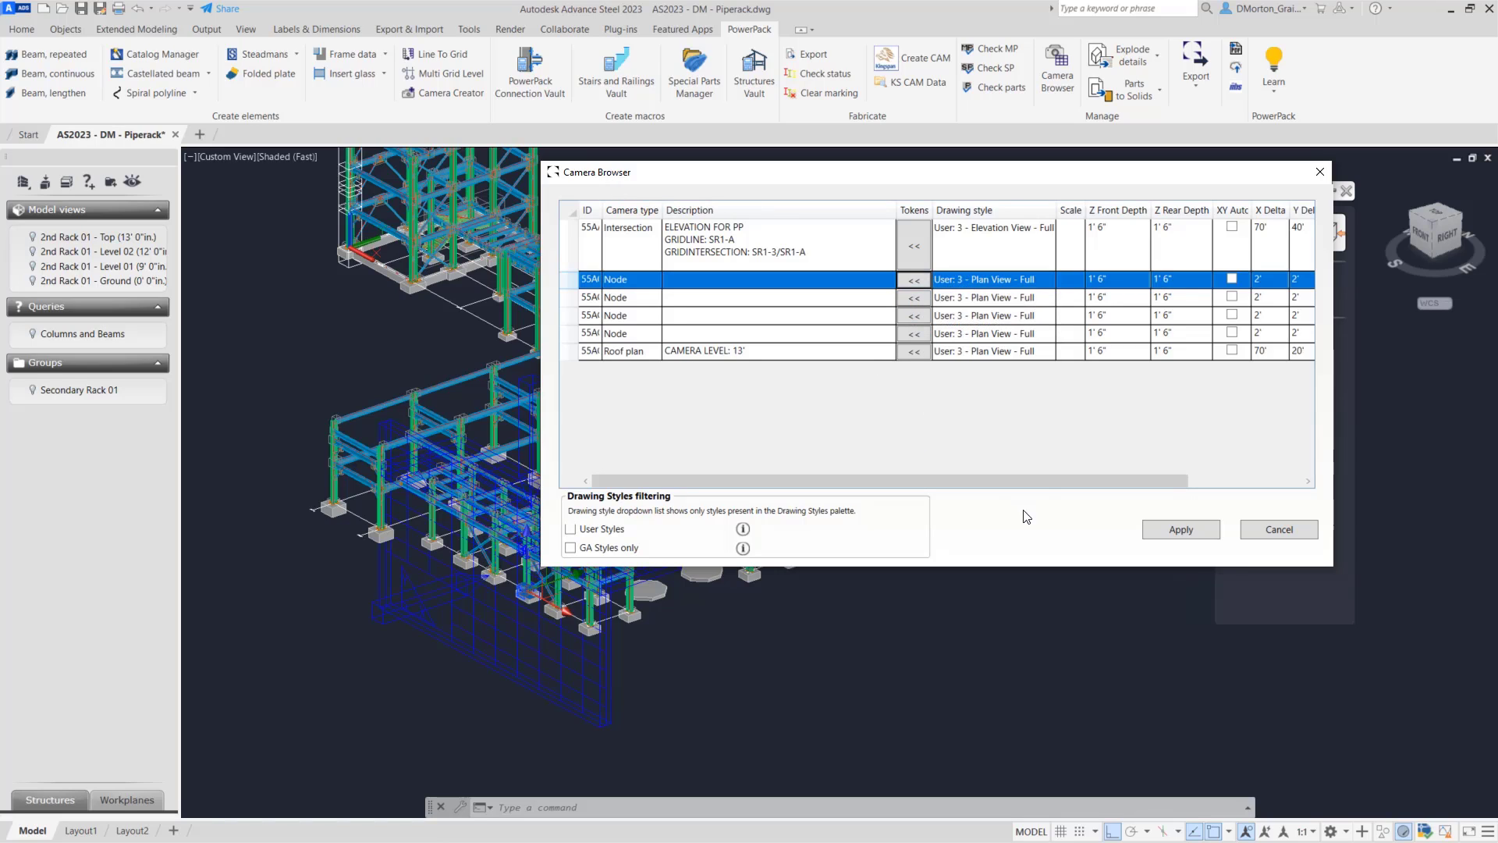
- Compare the drawing styles offered for the Intersection camera with and without the User Styles filter, leaving the filter off
click(1038, 253)
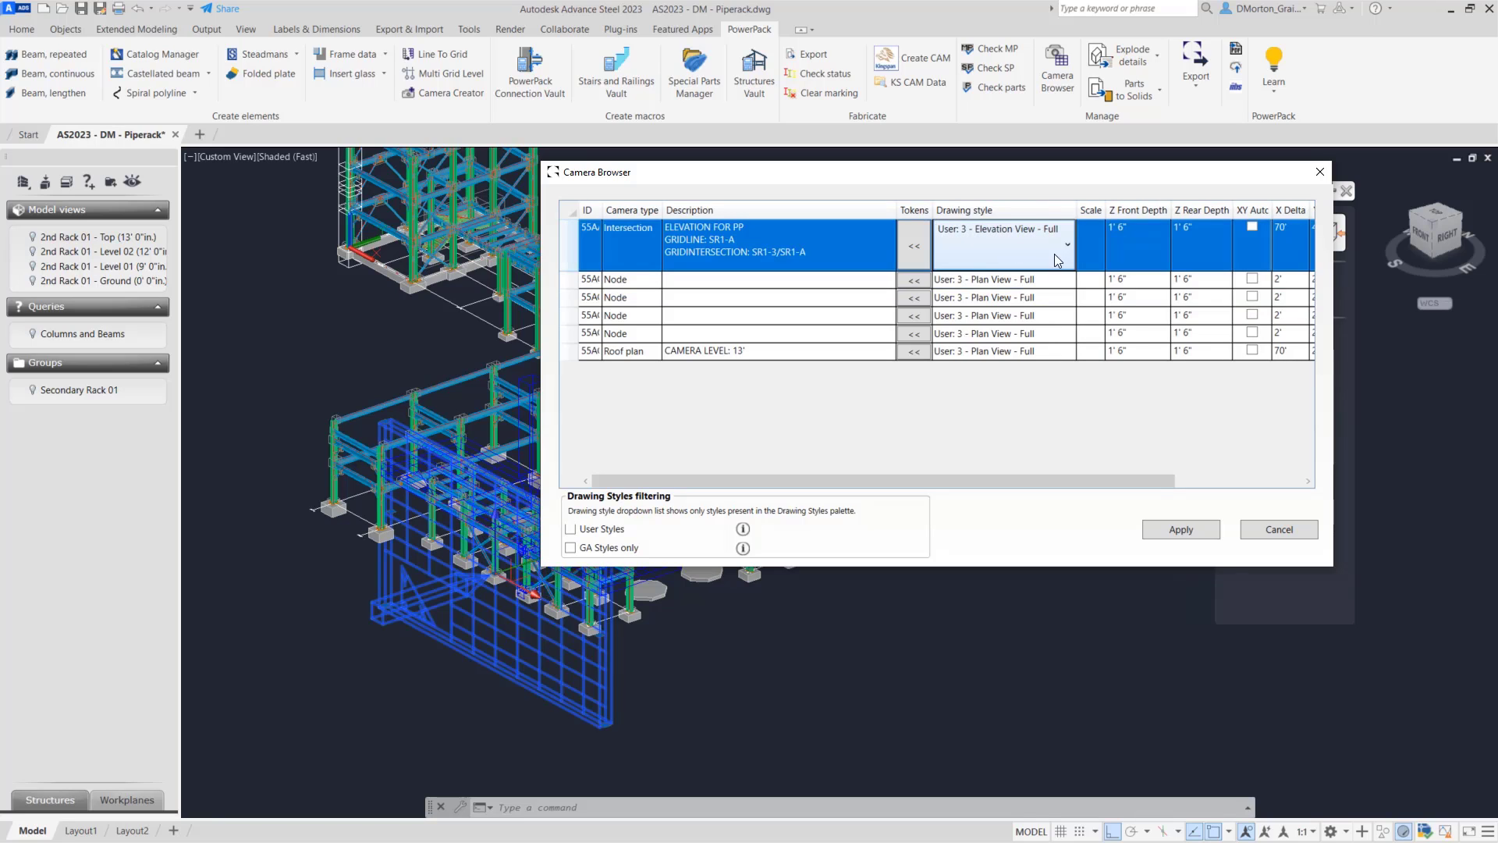
click(1069, 262)
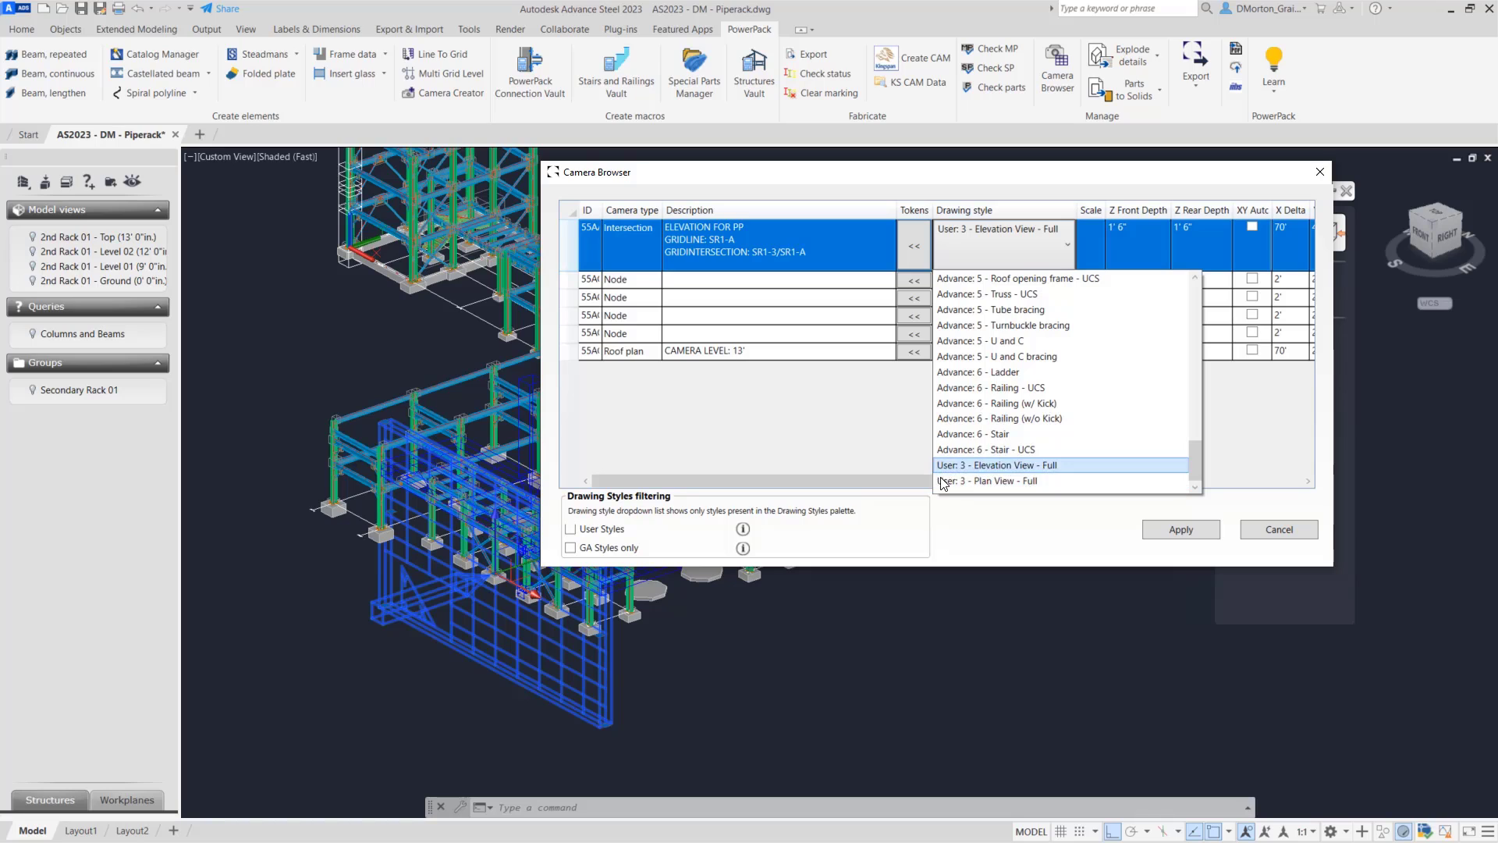
click(880, 423)
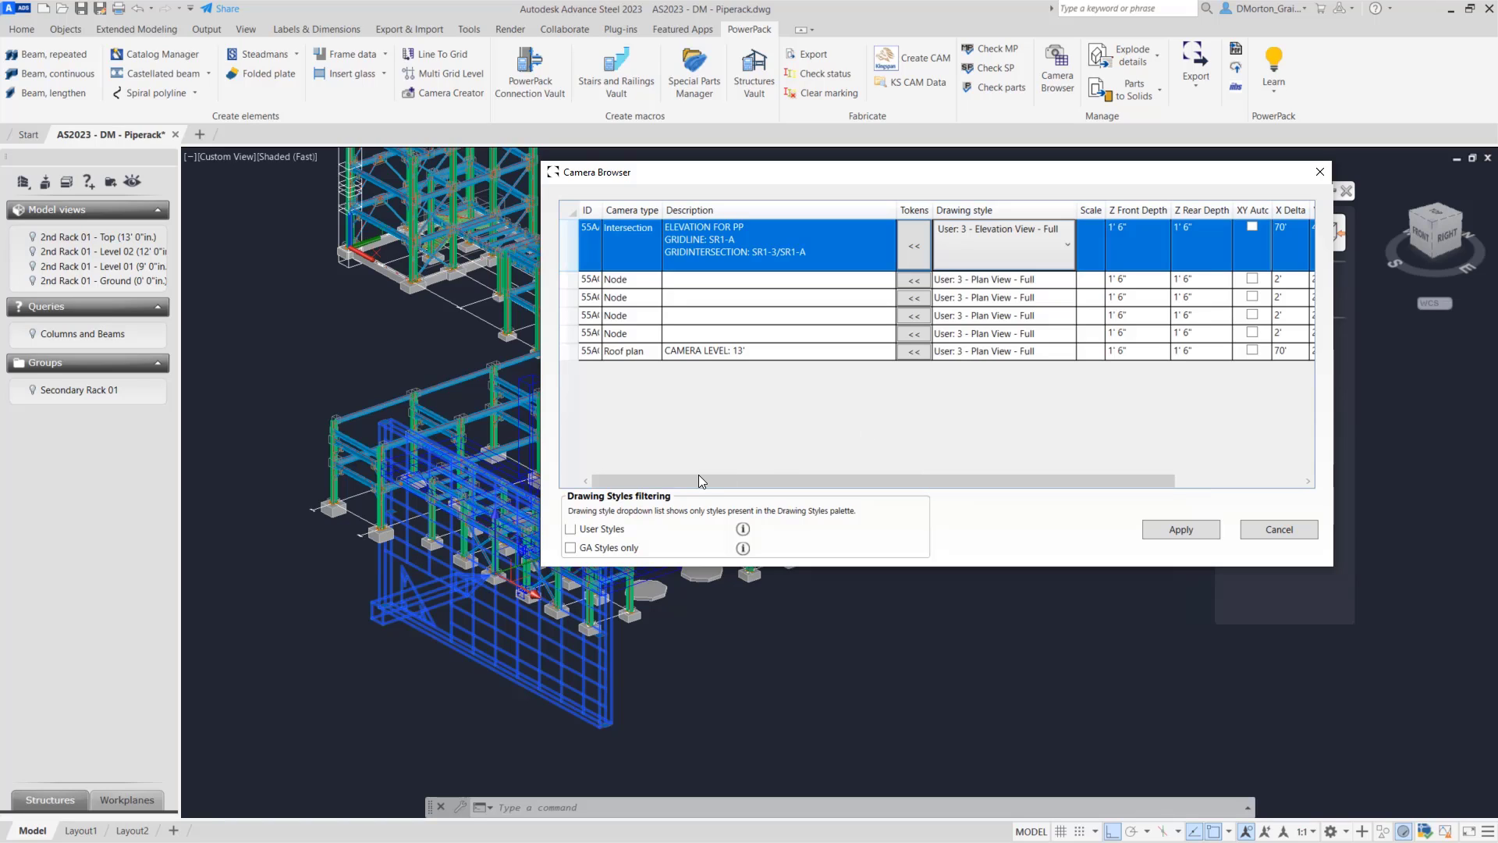
click(576, 539)
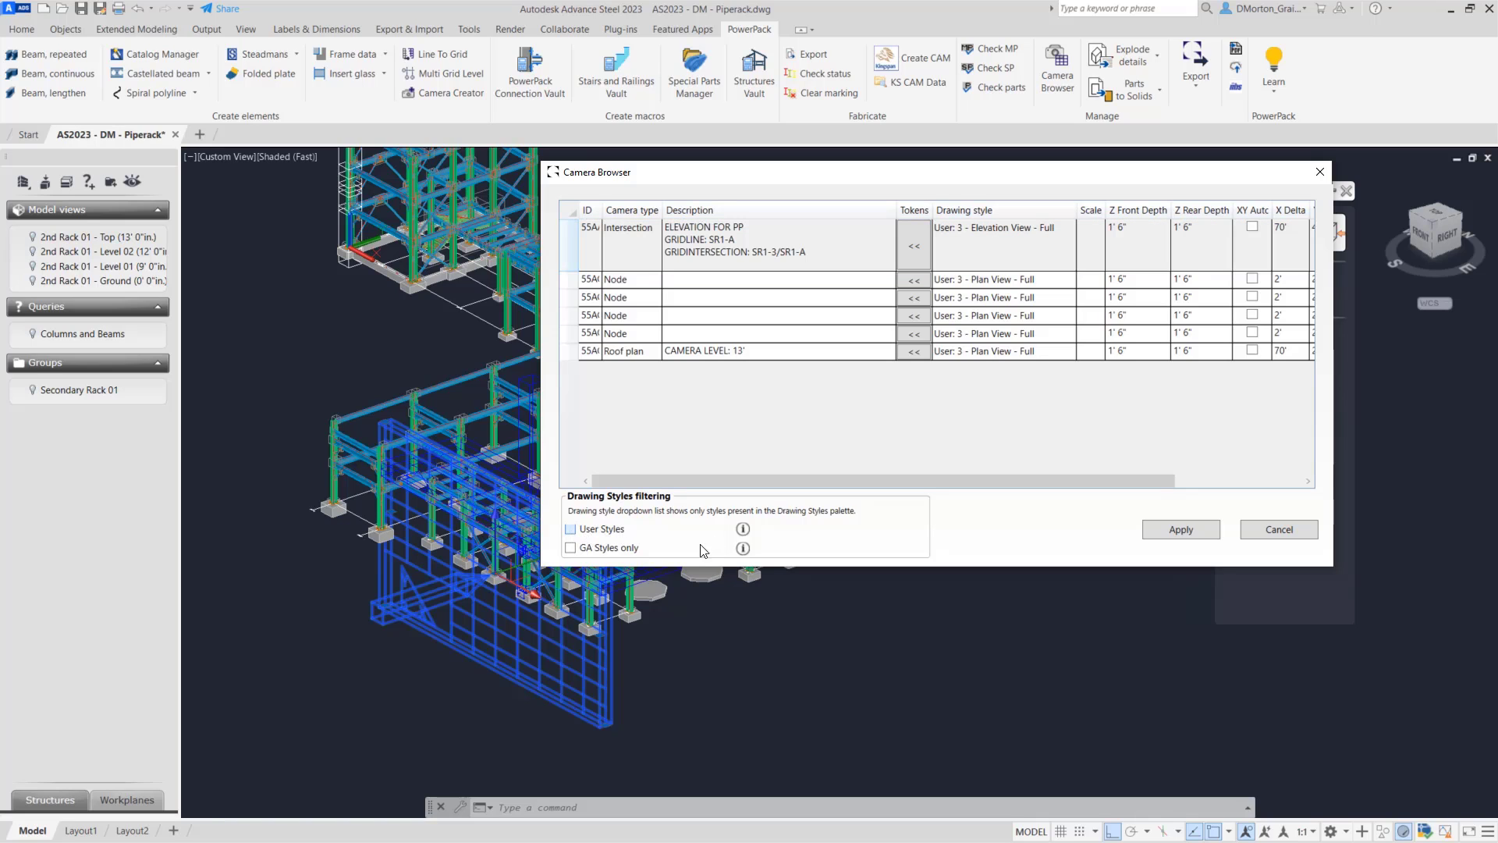
click(590, 532)
click(1027, 264)
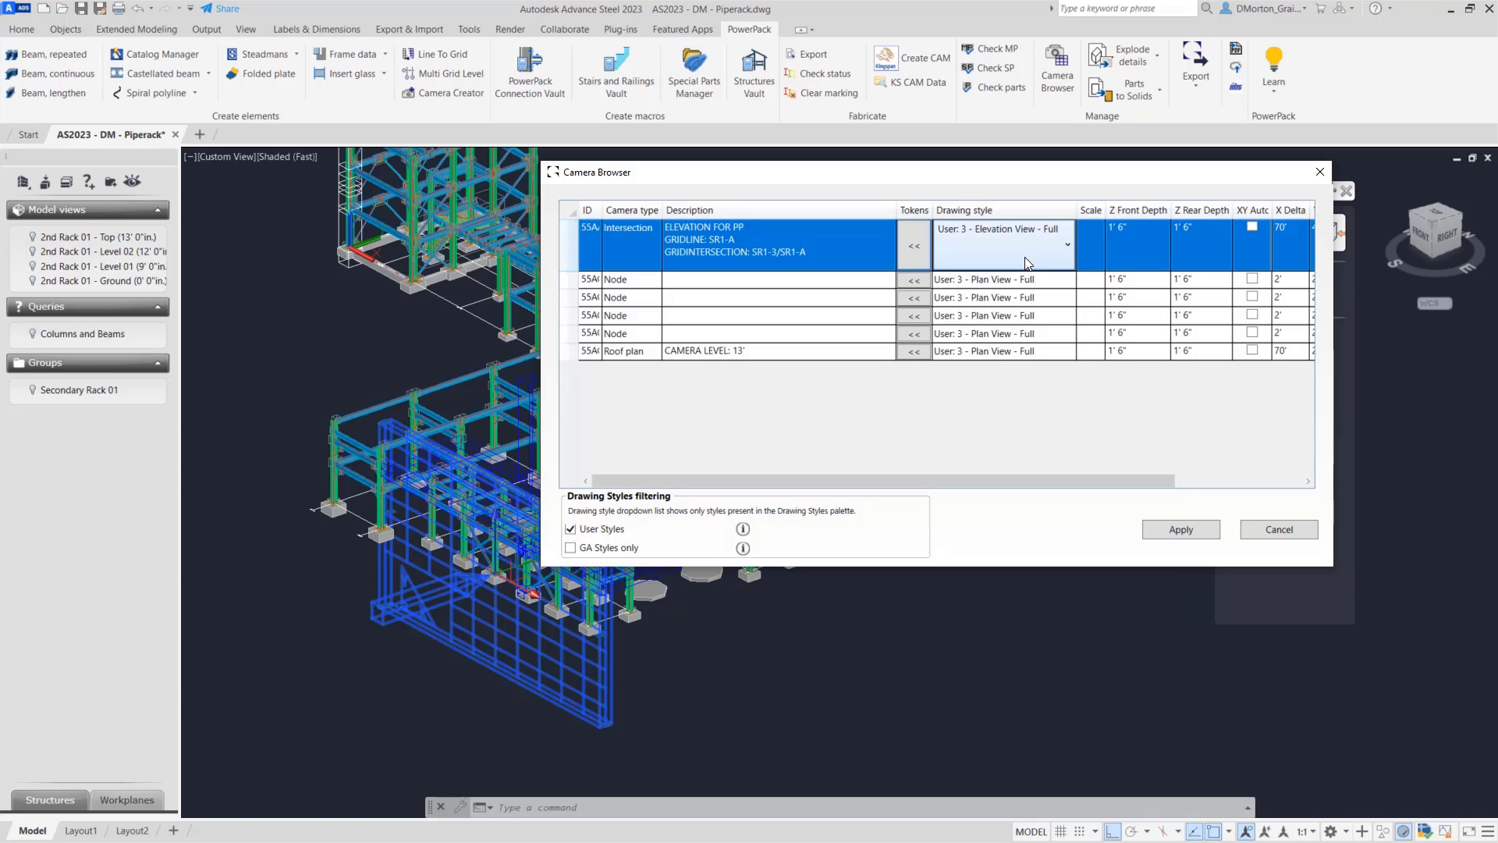
click(1025, 264)
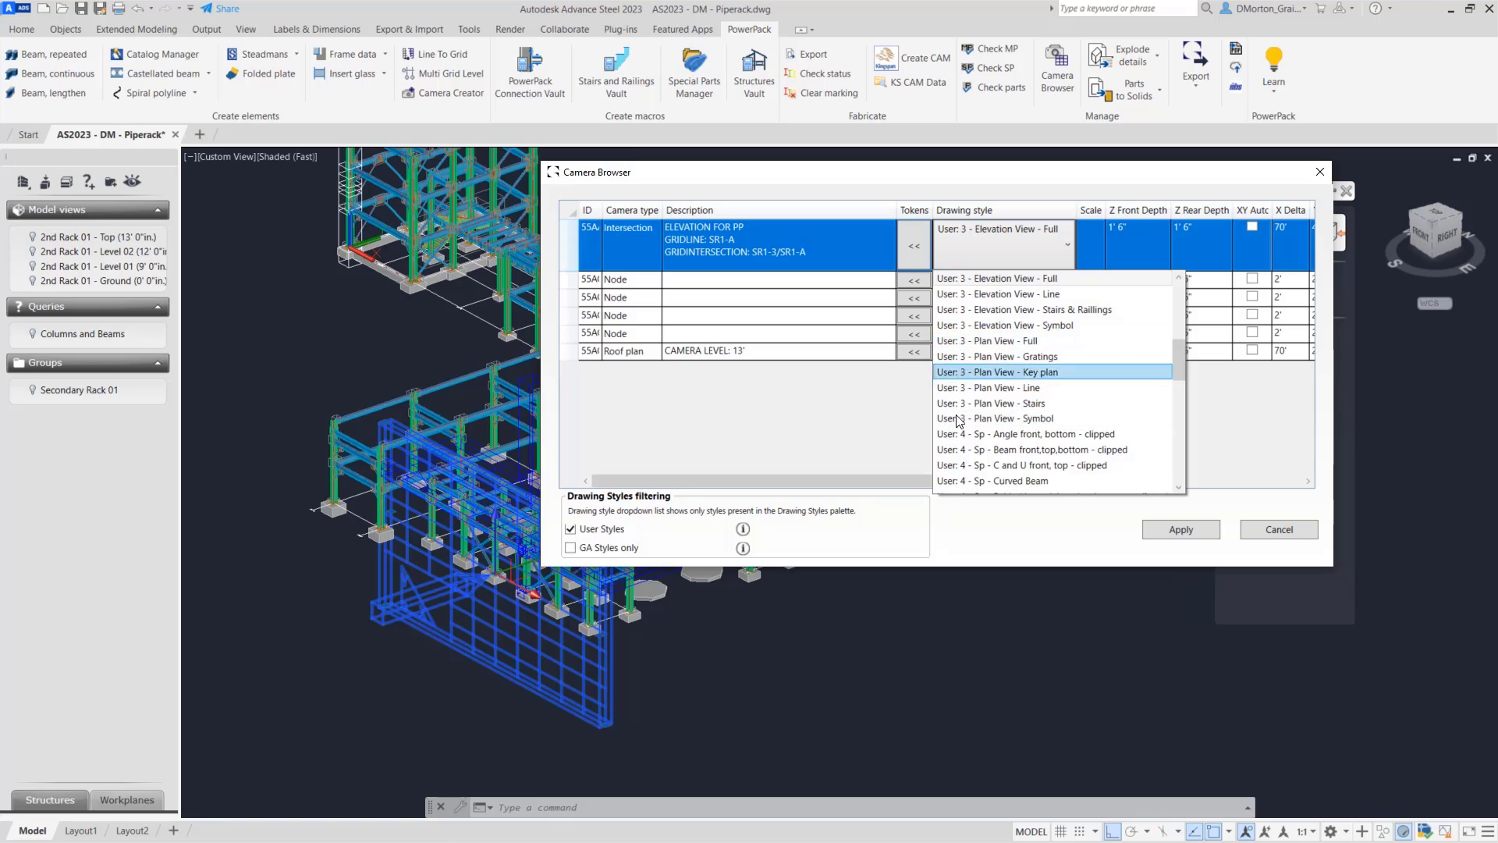
click(574, 530)
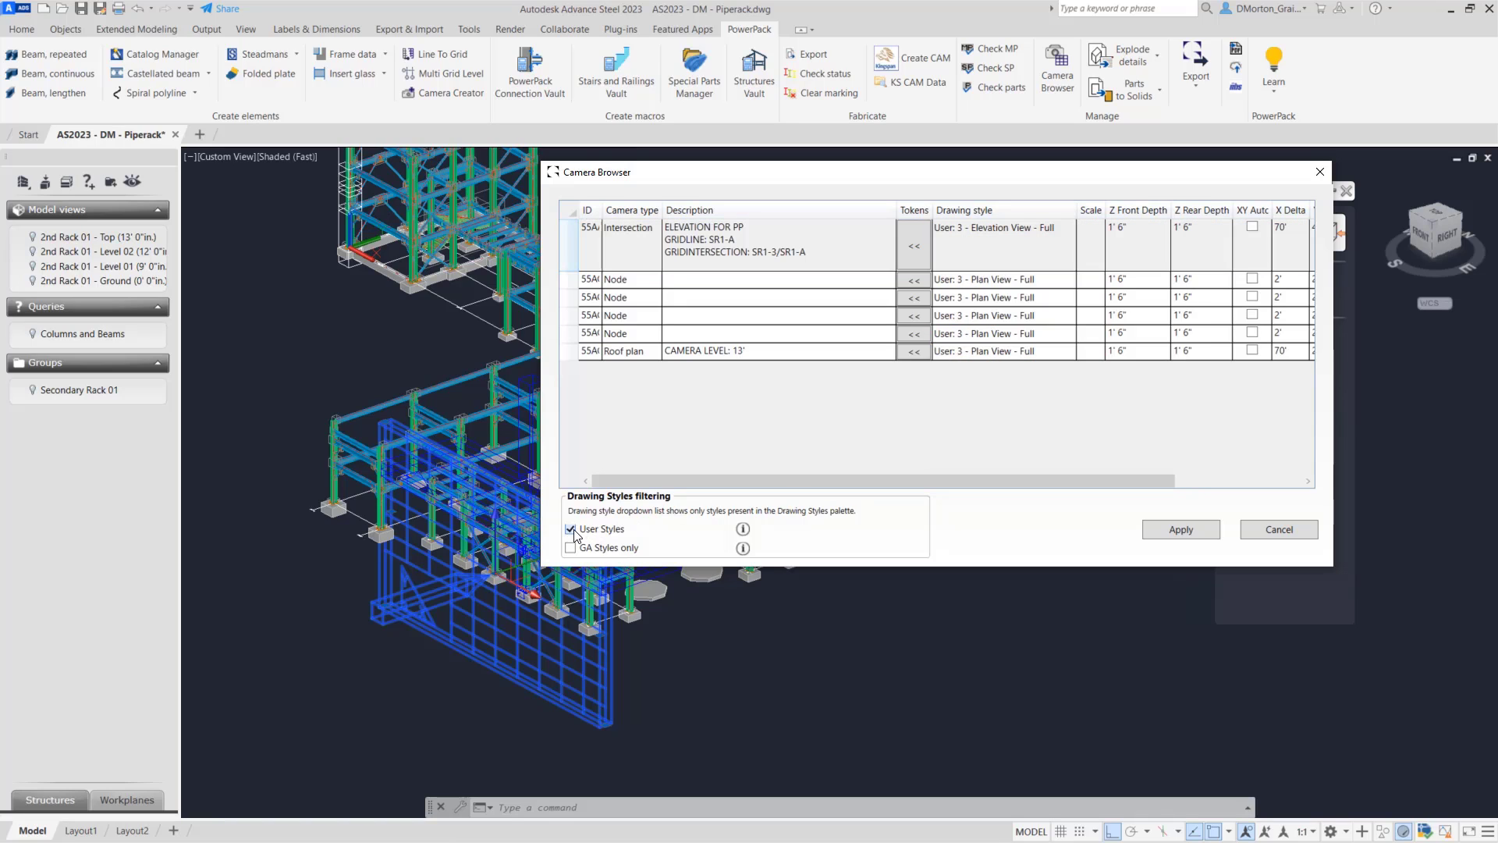
click(574, 531)
- Try XY Auto on the Intersection camera, turn it back off, and close the Camera Browser without applying
click(1096, 281)
click(1101, 286)
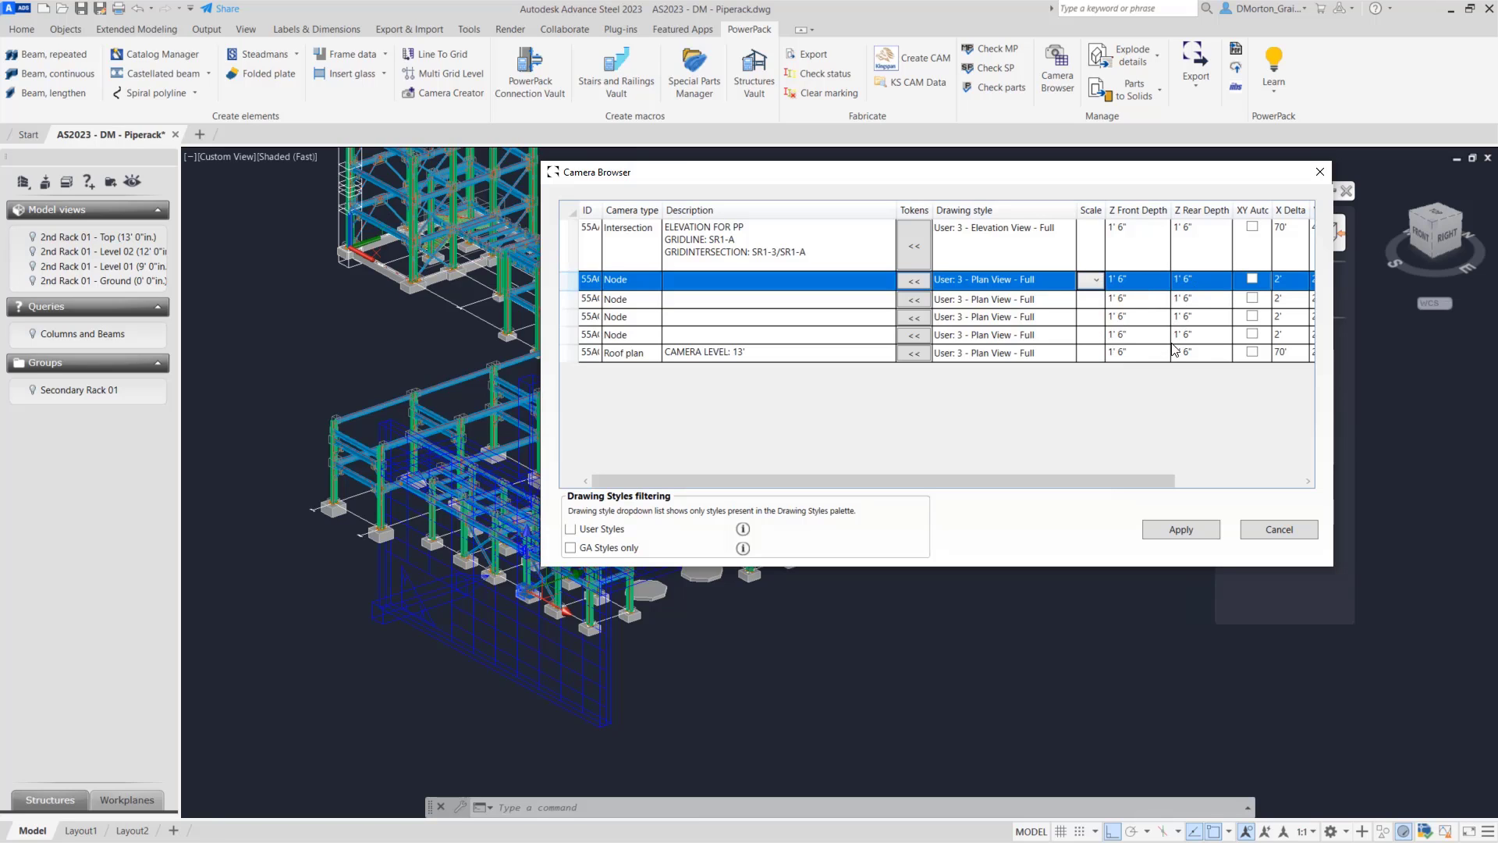
drag(1013, 479, 1138, 479)
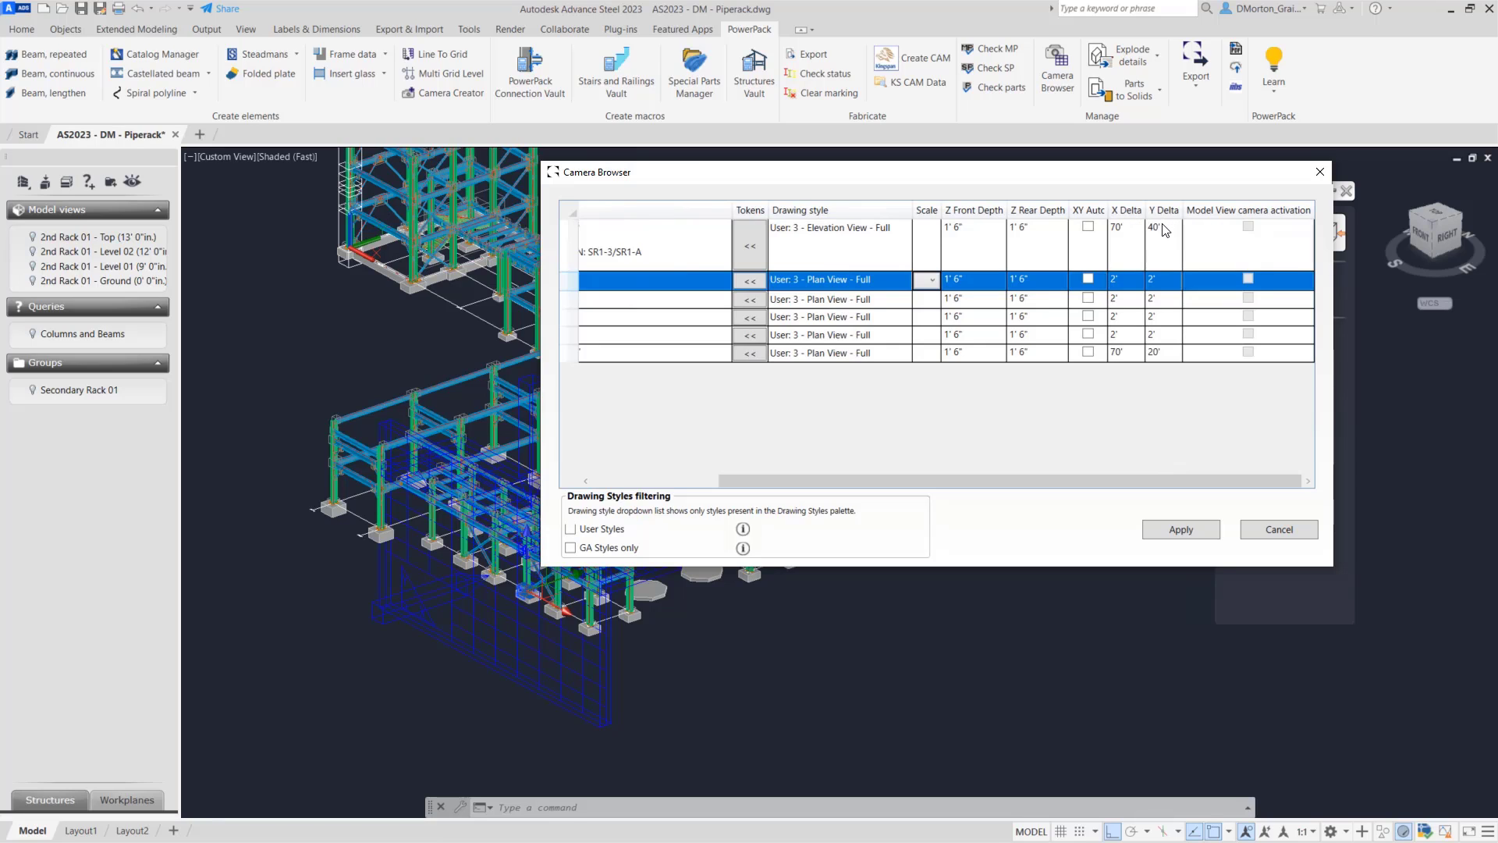
click(1087, 228)
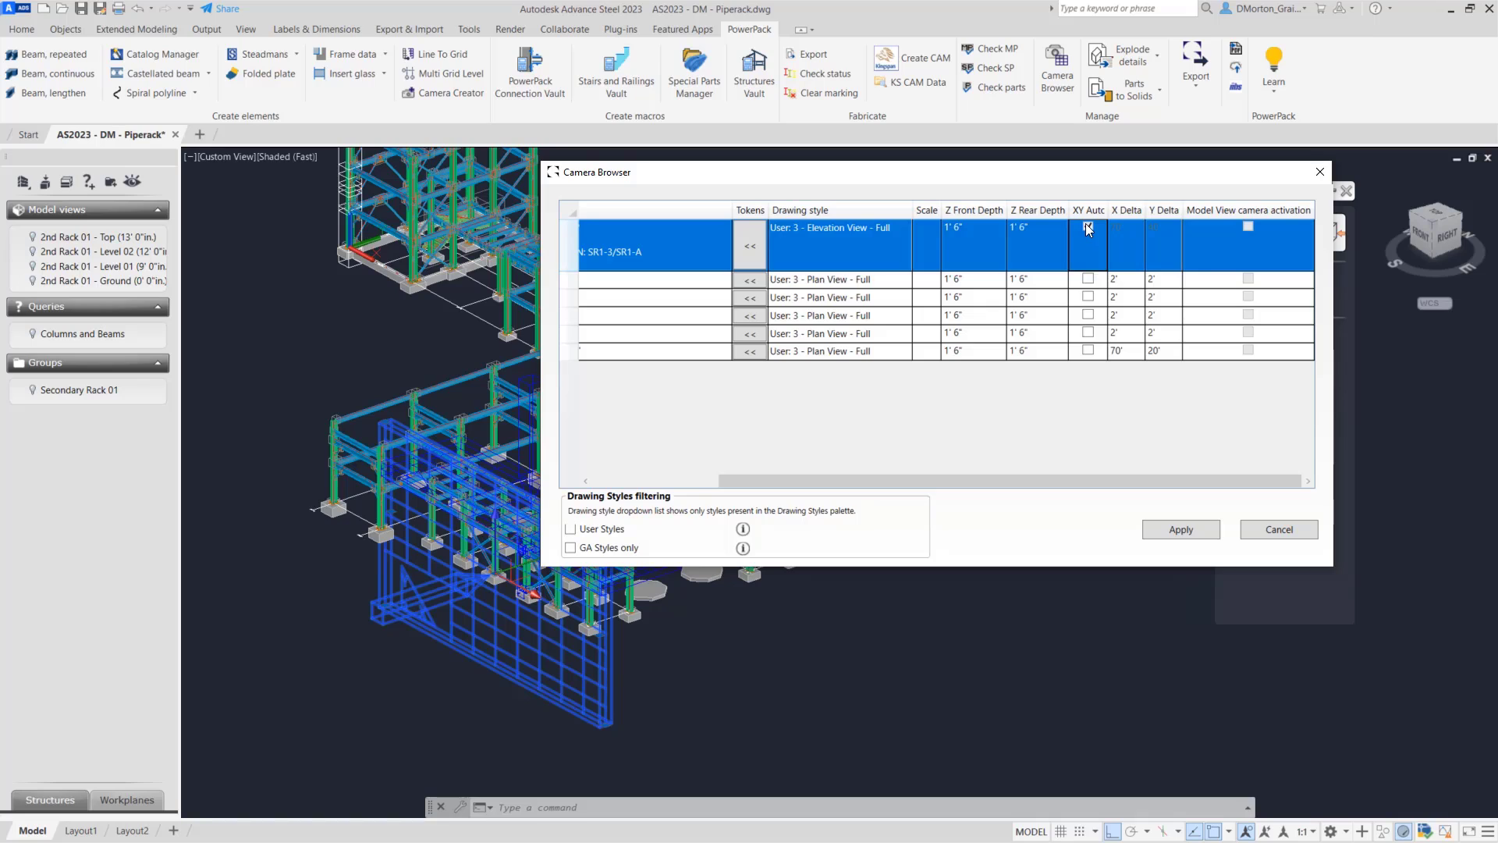
click(1087, 227)
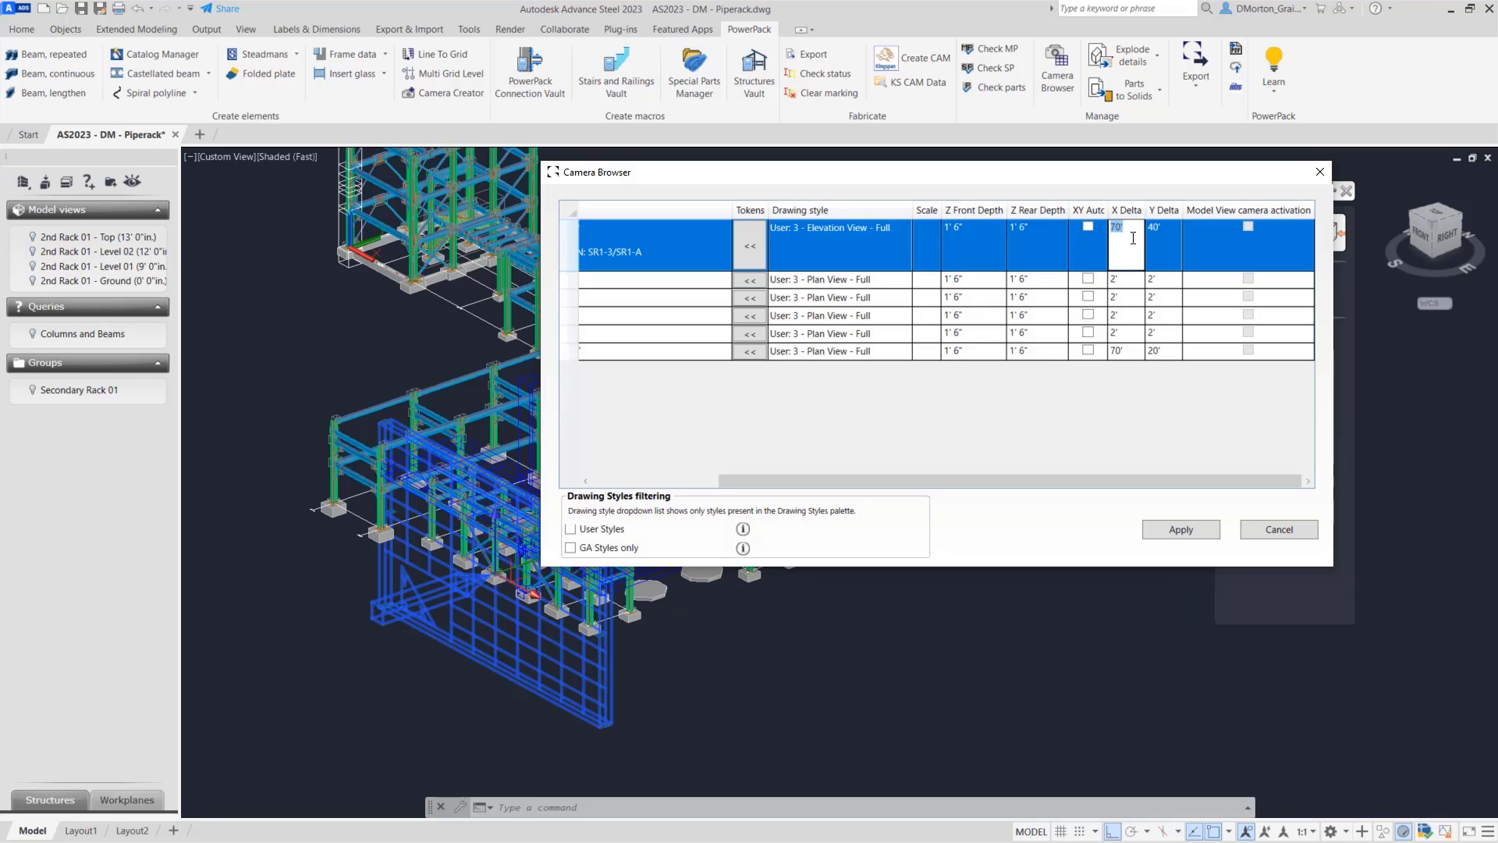
click(1177, 251)
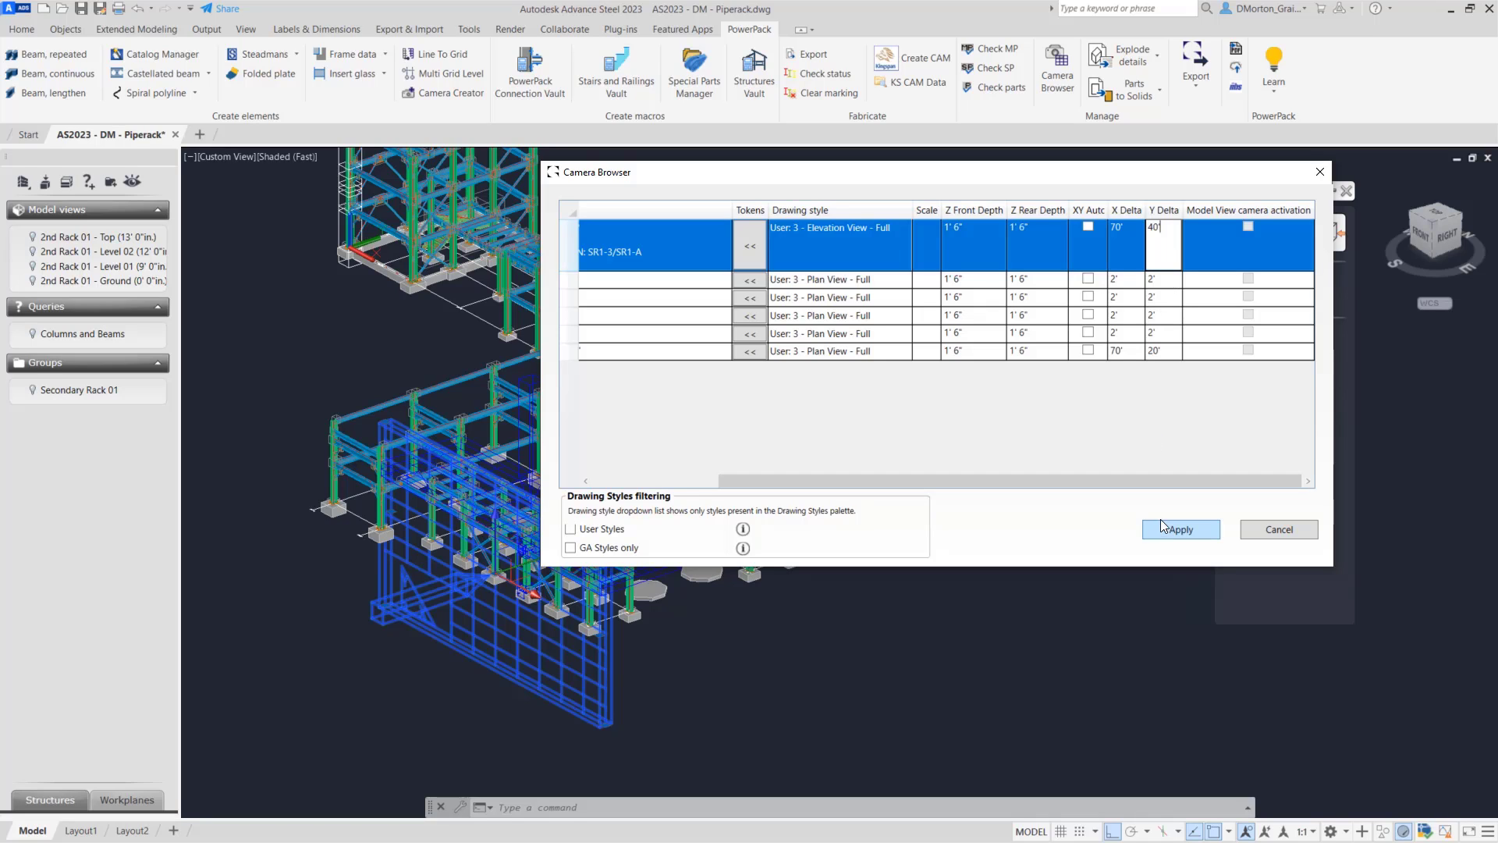
click(1276, 529)
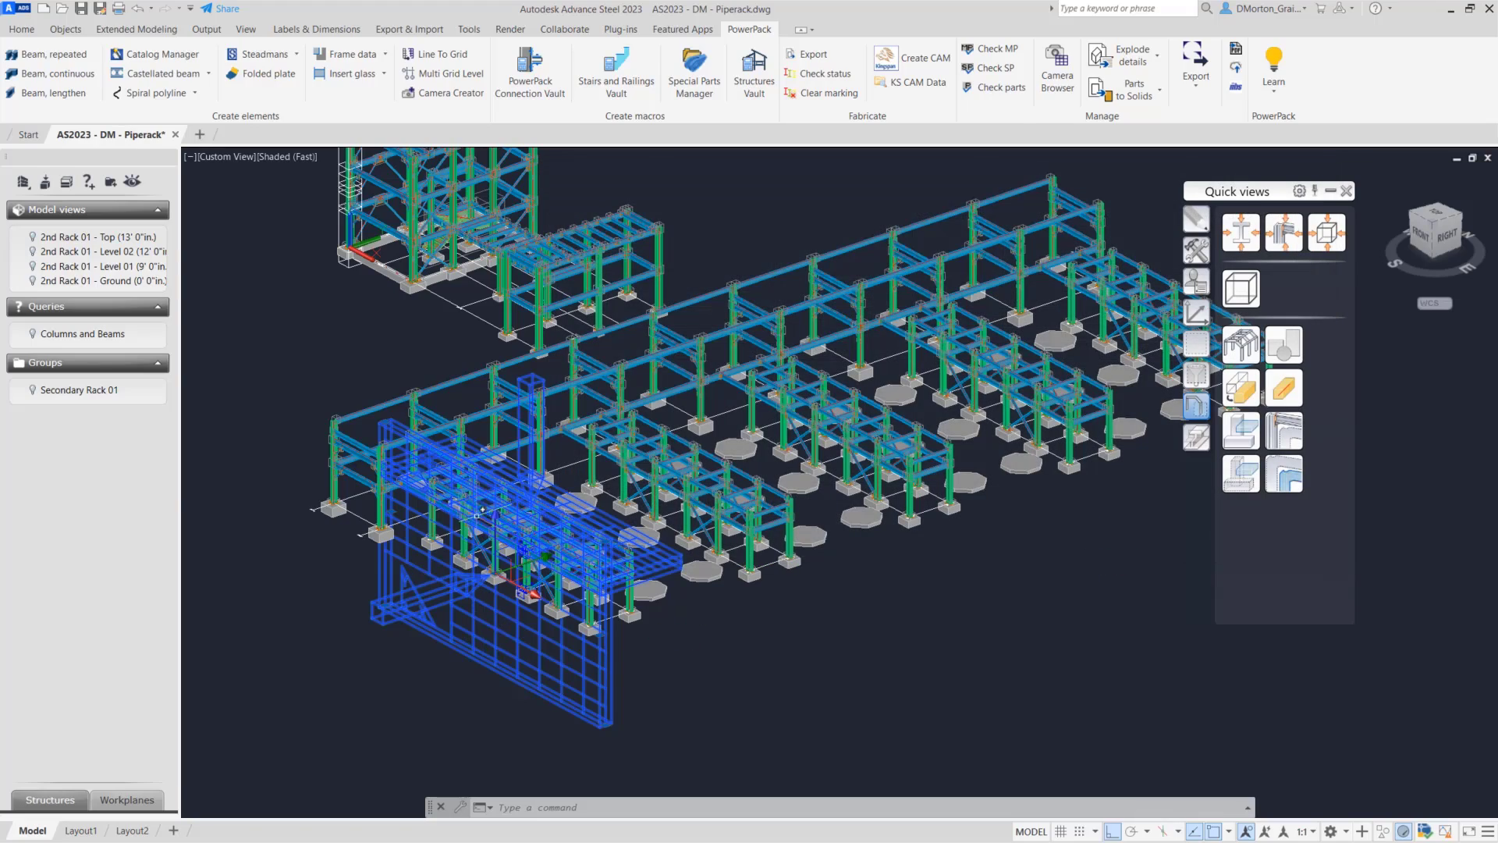
- Show the GA Sheet 2 camera detail for the Node camera at the column's beam connection
scroll(518, 567, up, 8)
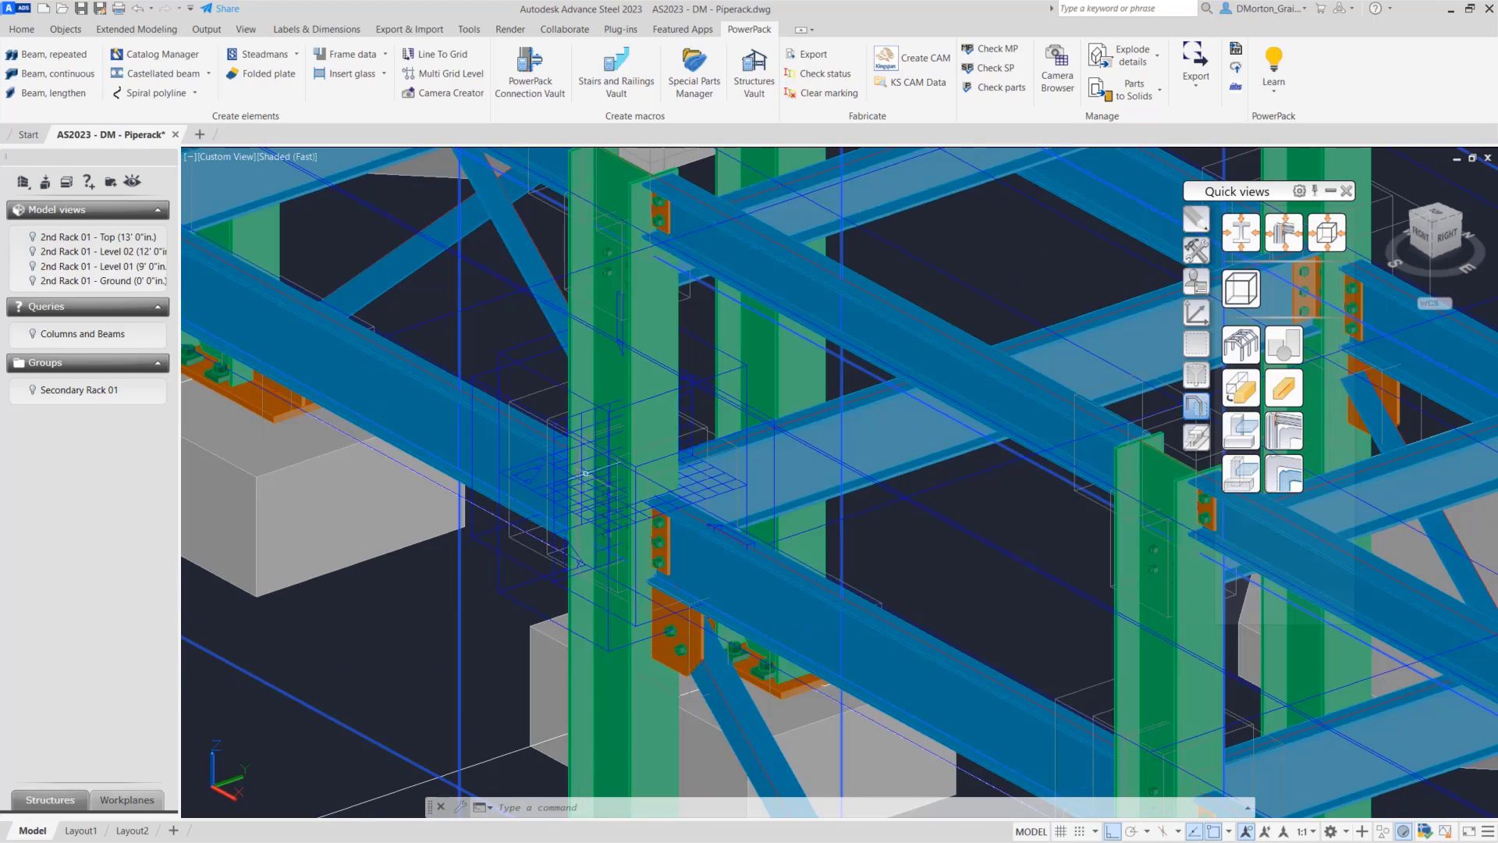
right_click(579, 485)
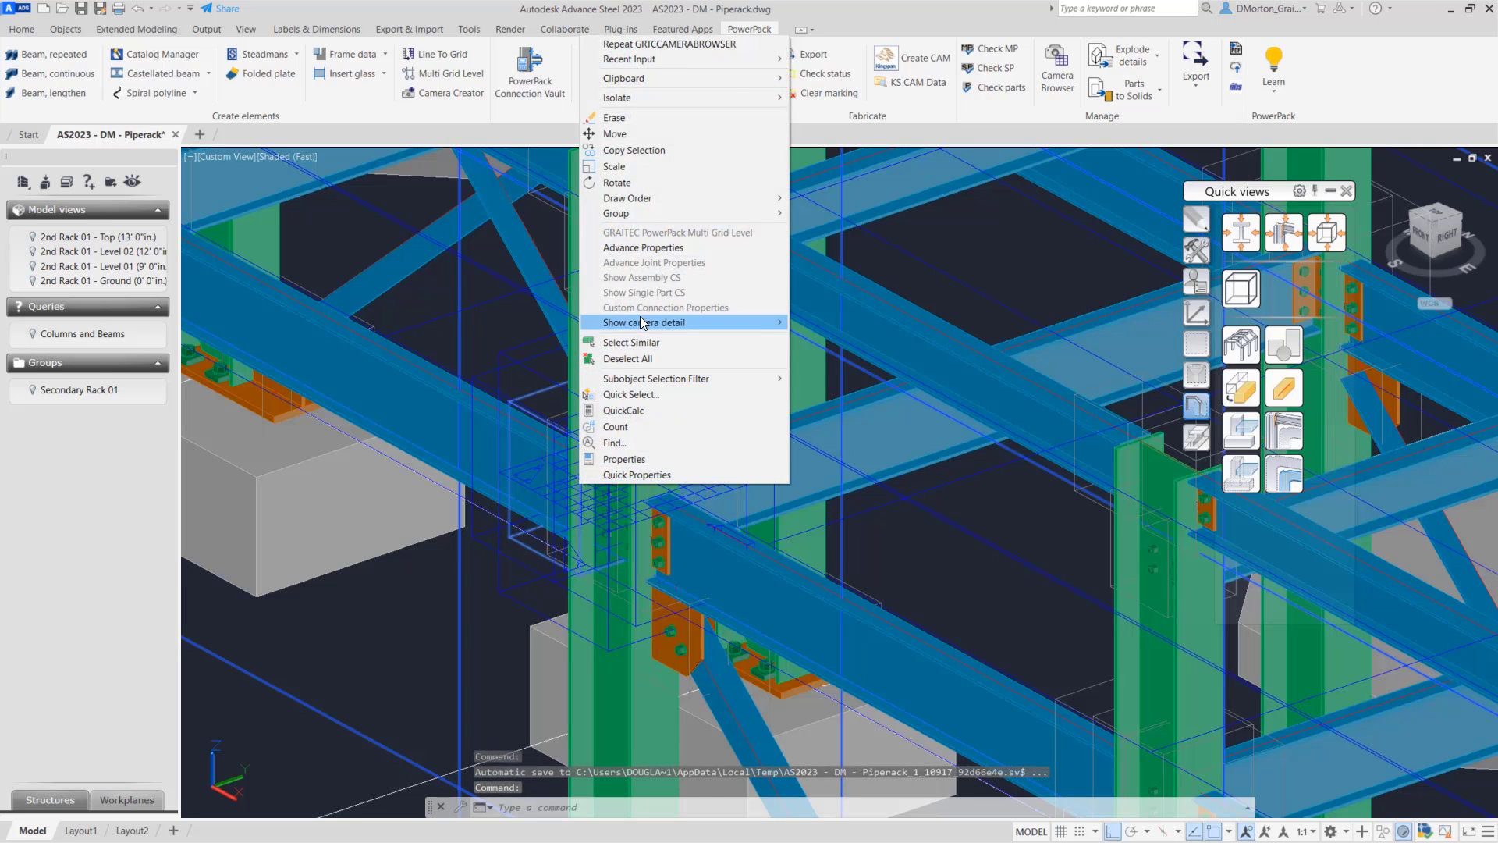
mouse_move(641, 327)
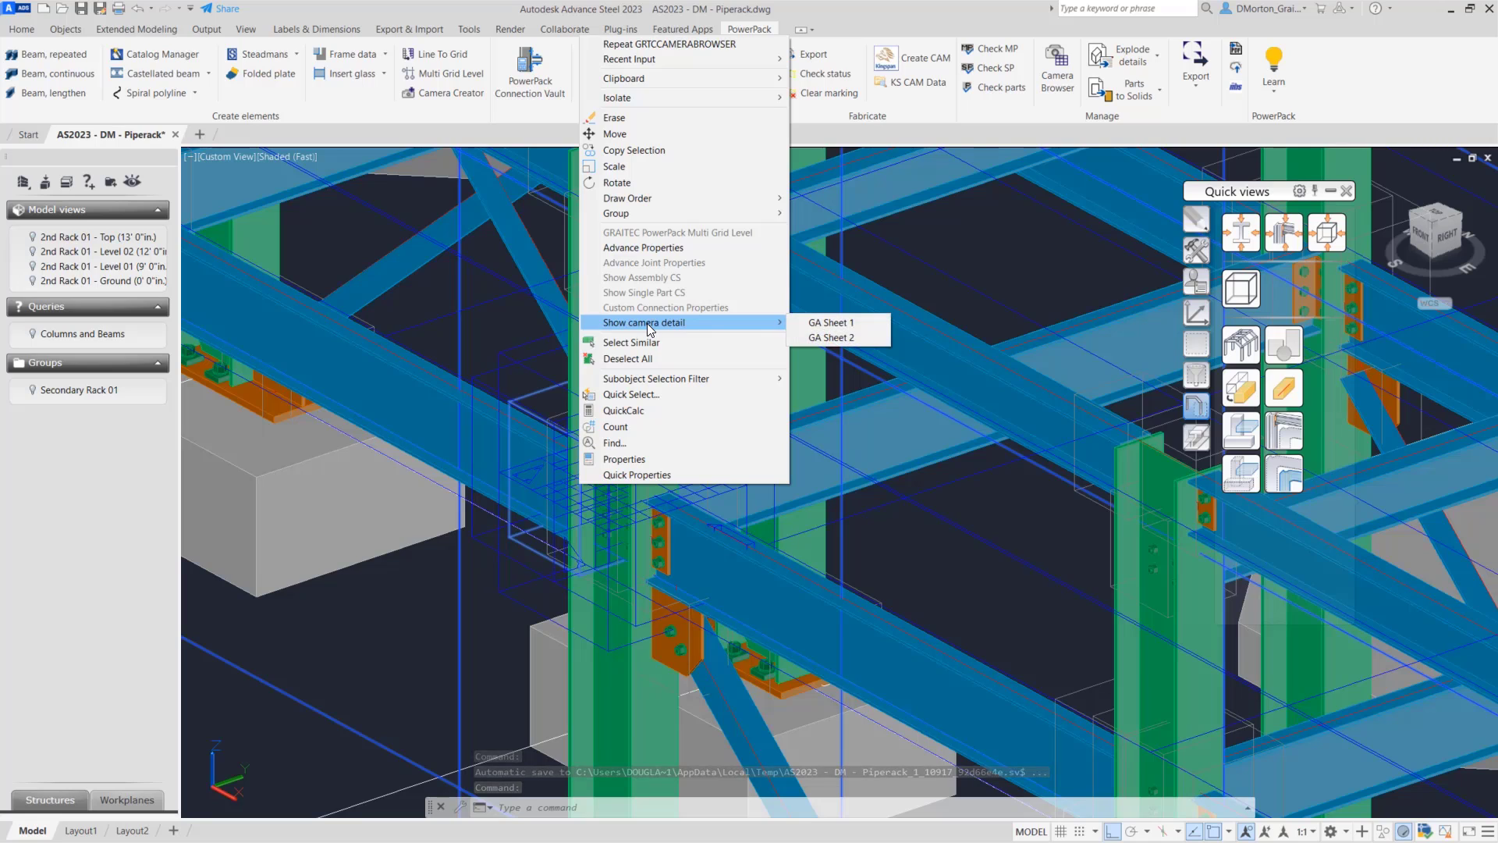
click(830, 337)
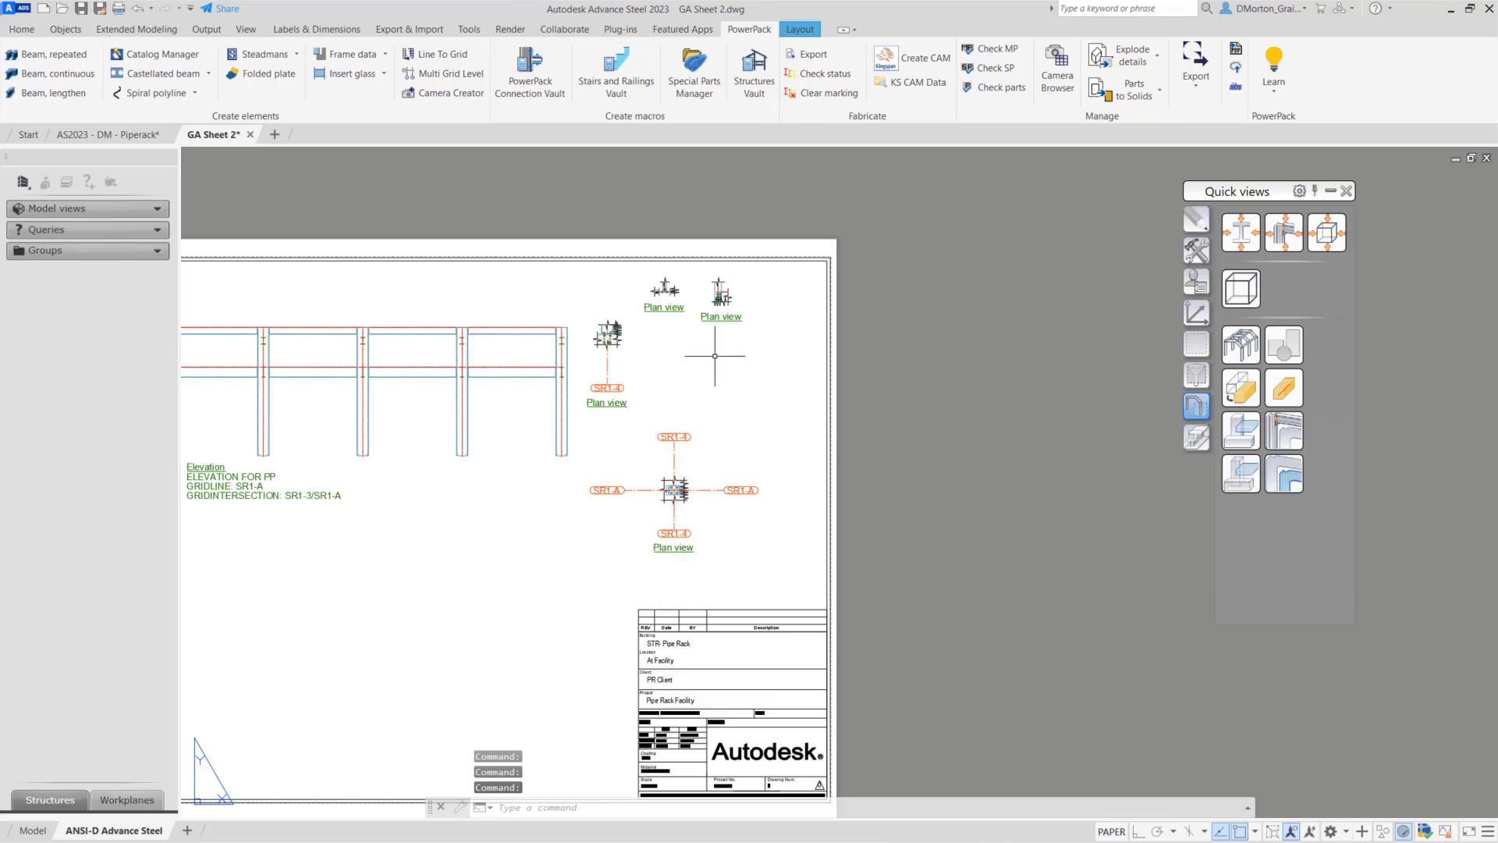
- Examine the plan view details and elevation on GA Sheet 2, and close the sheet without saving changes
scroll(681, 311, up, 6)
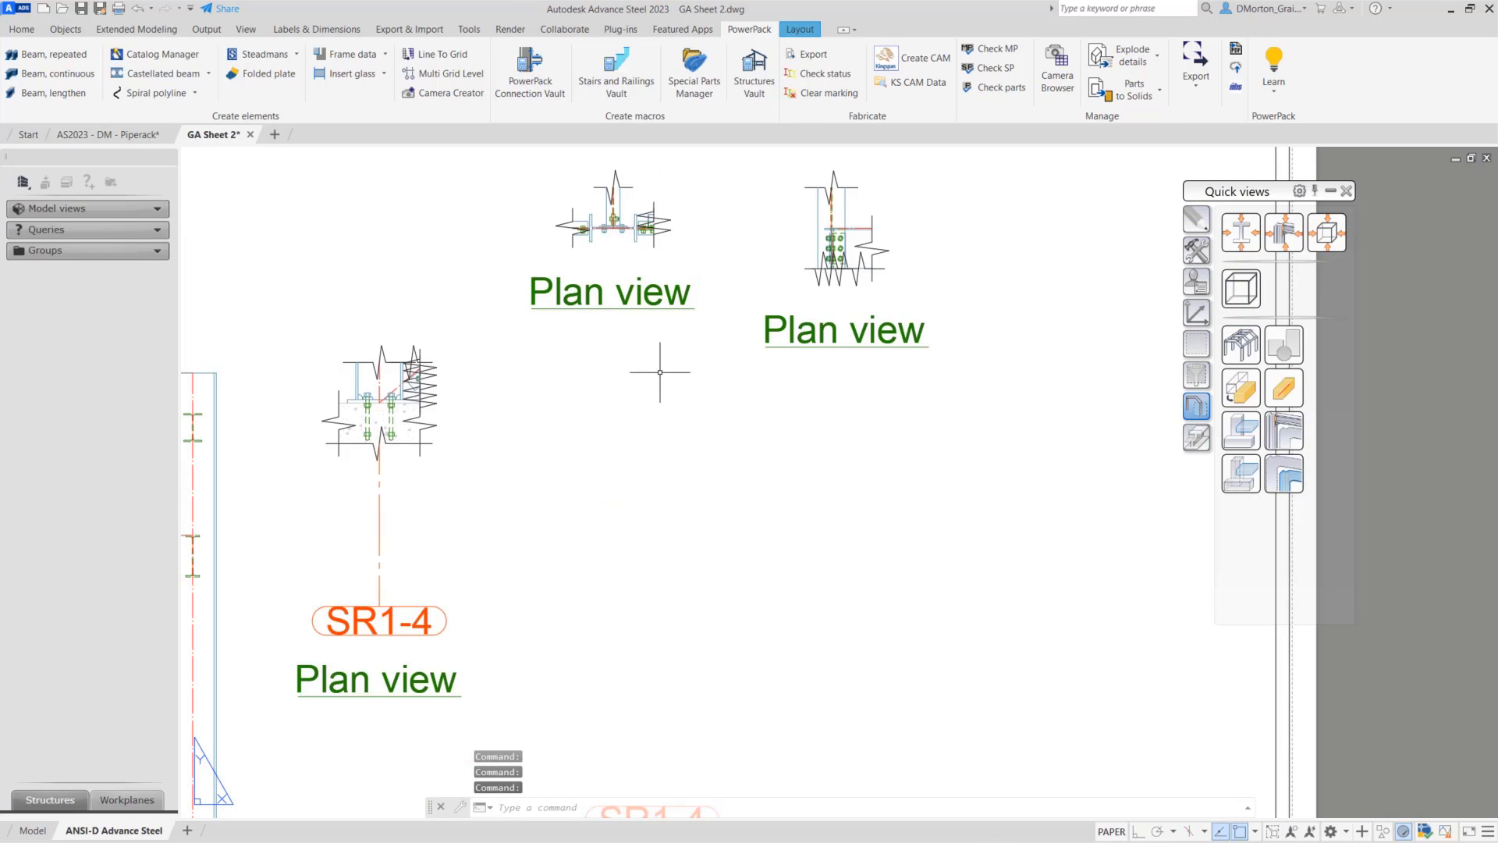
scroll(381, 390, up, 4)
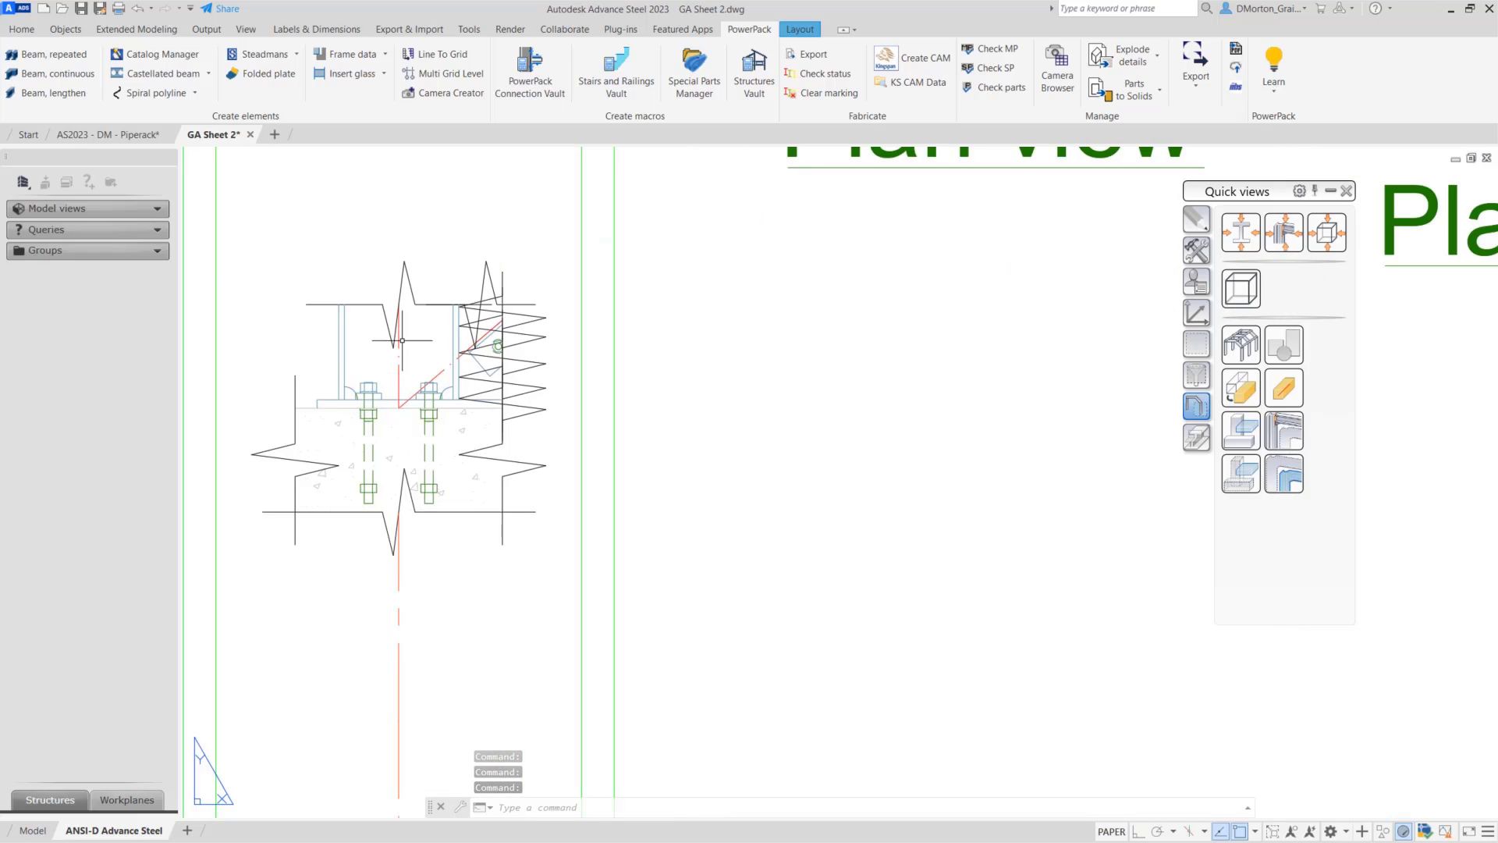
scroll(419, 411, down, 5)
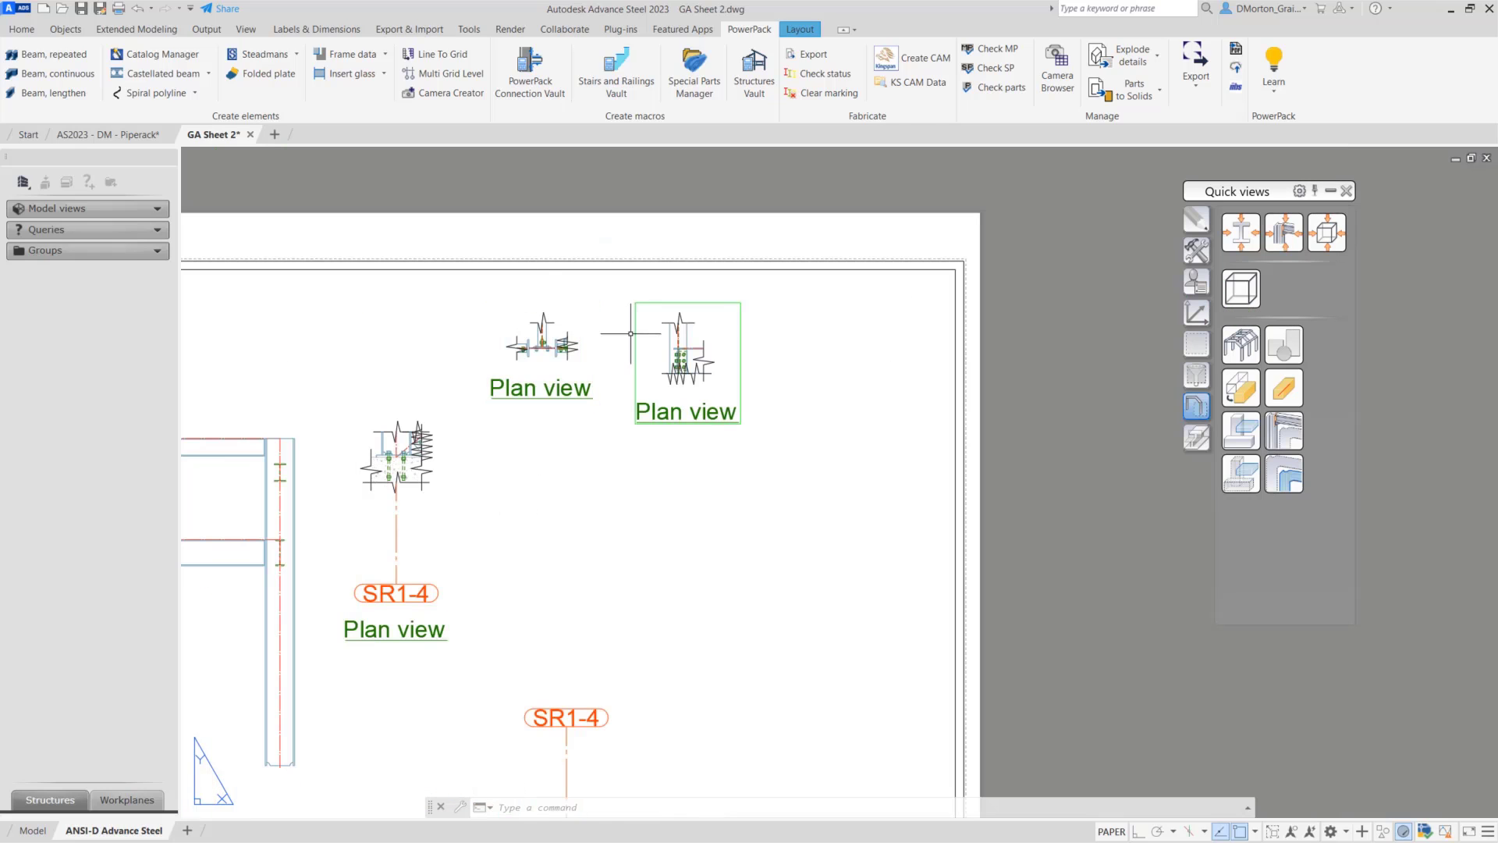
scroll(546, 357, down, 2)
scroll(566, 671, up, 6)
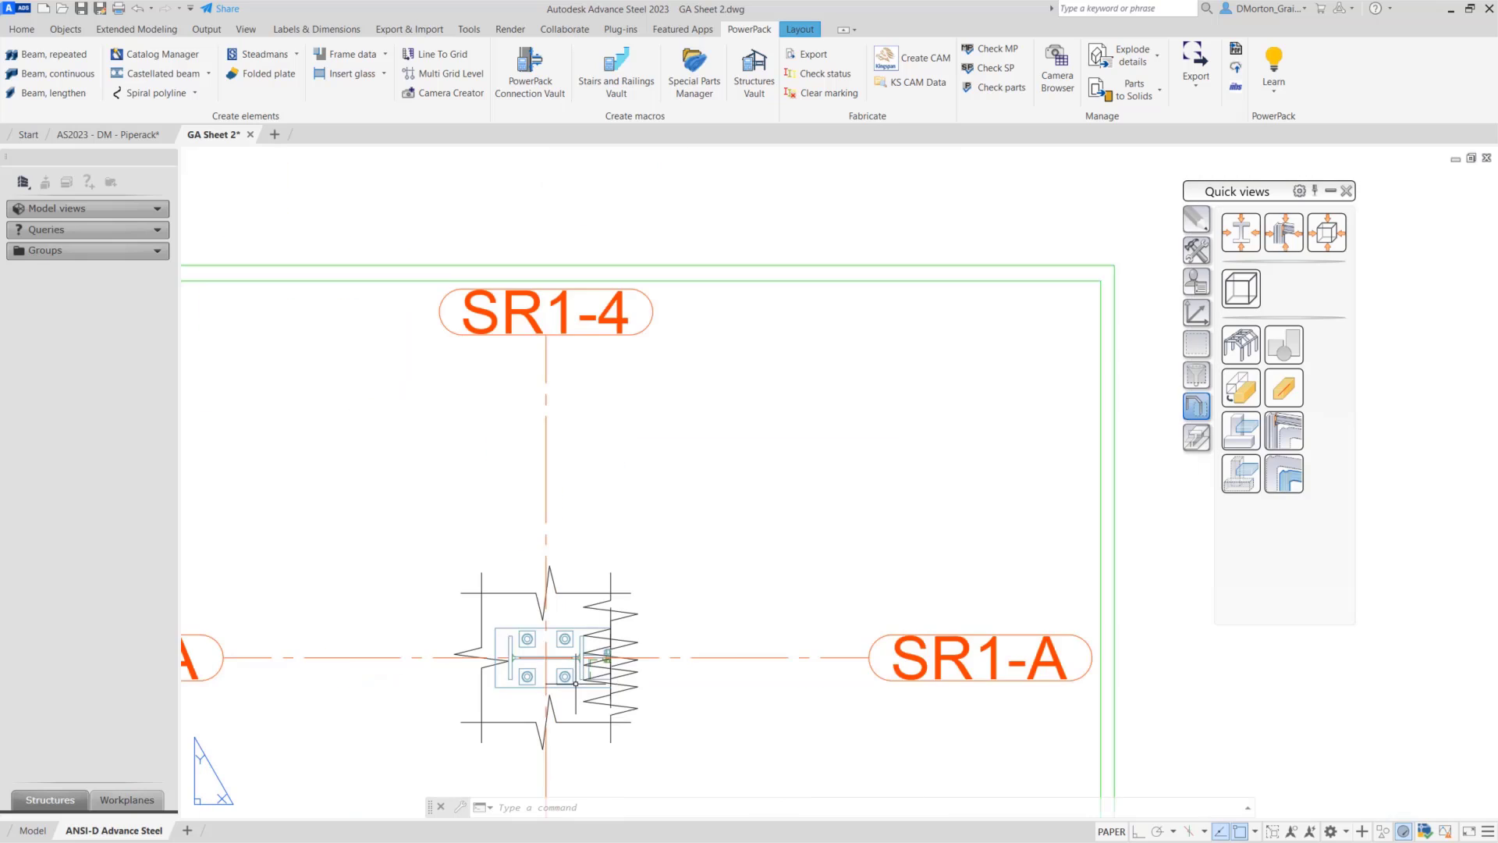
scroll(664, 560, down, 5)
scroll(967, 264, down, 2)
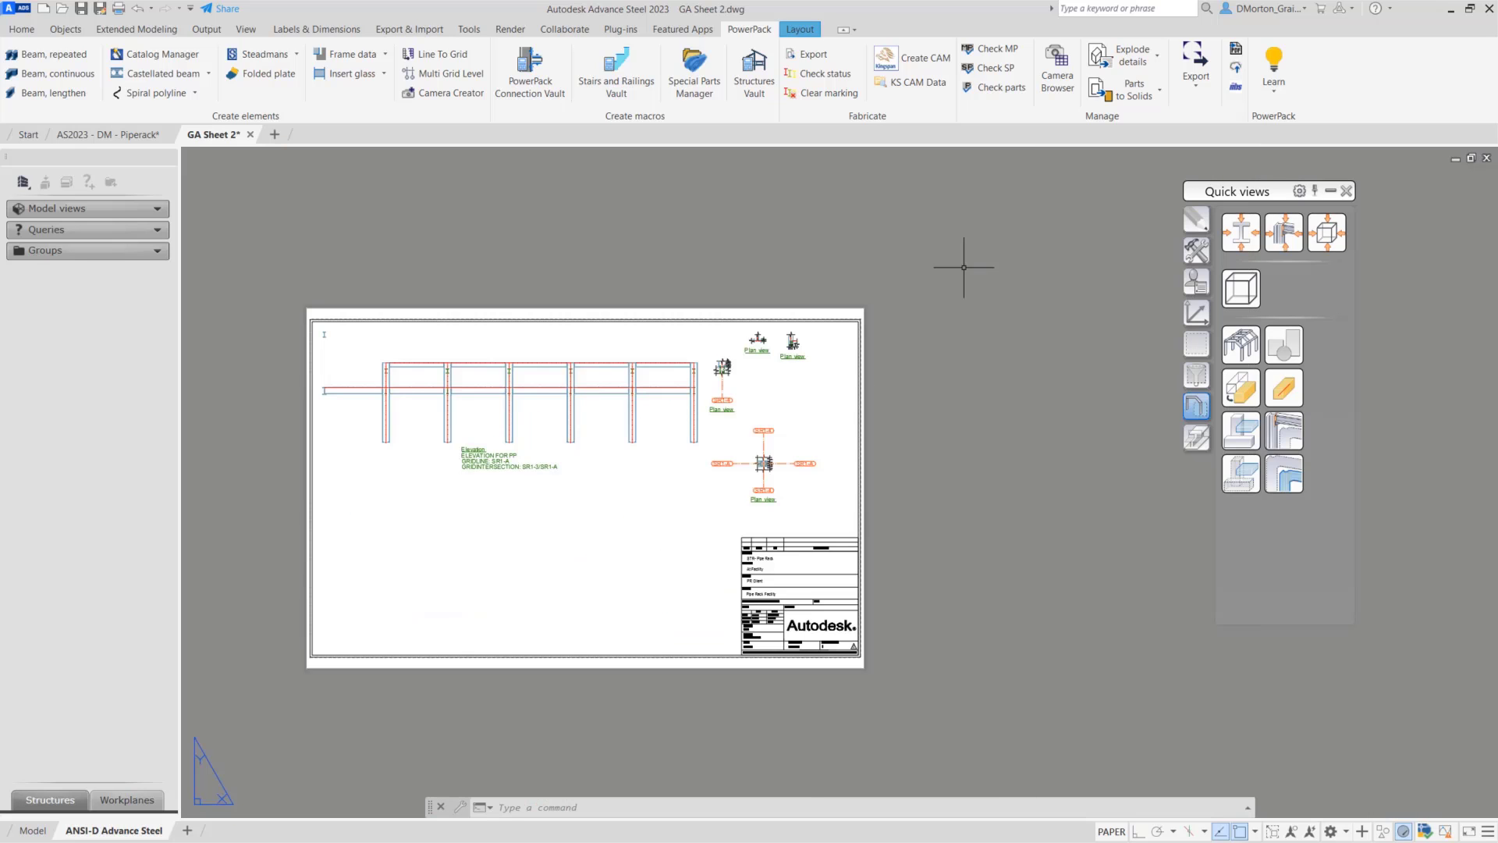
scroll(775, 493, up, 2)
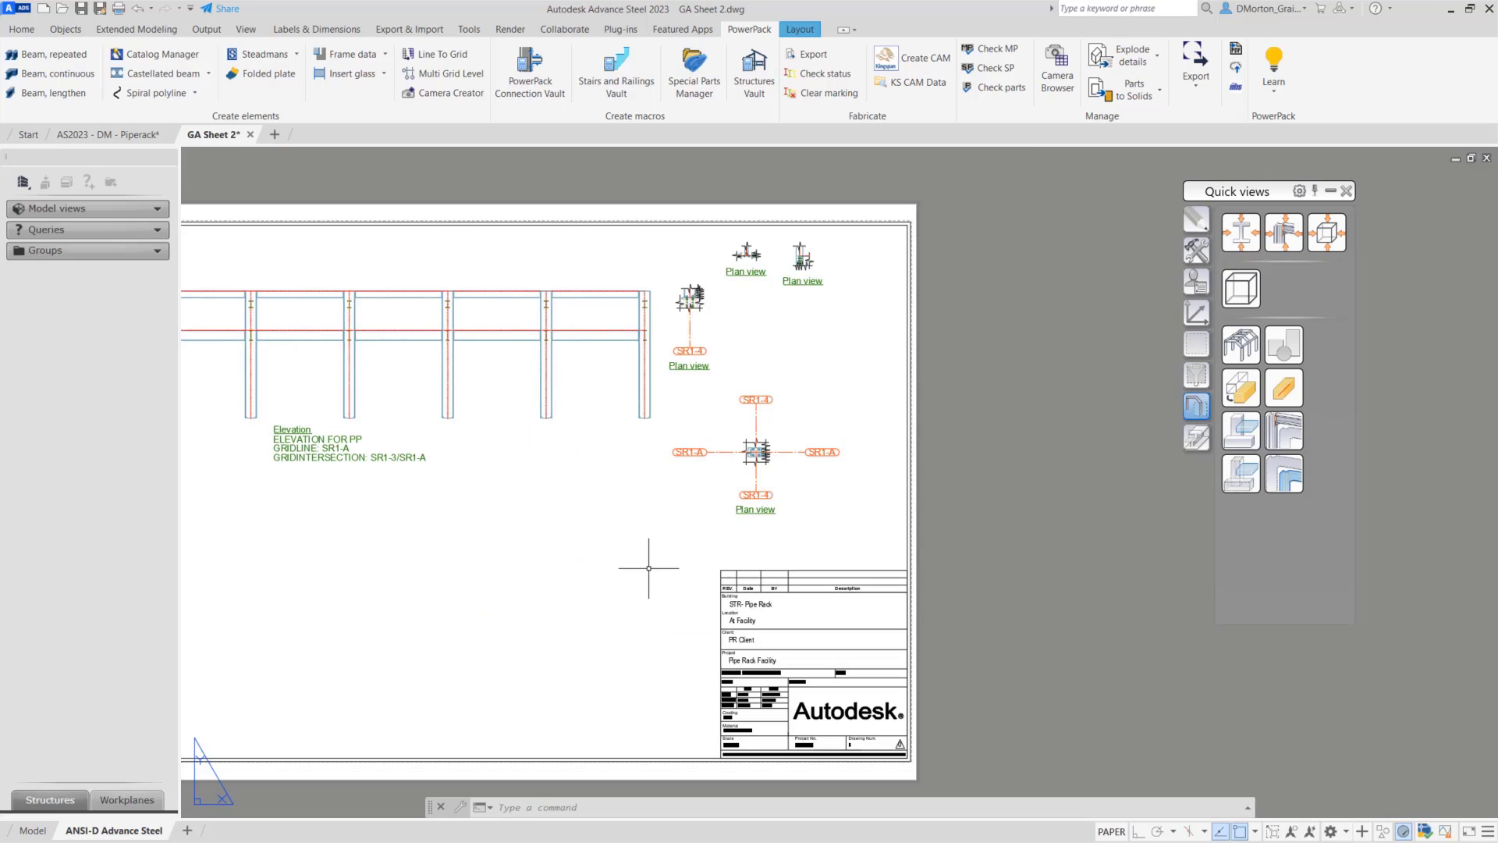
click(250, 134)
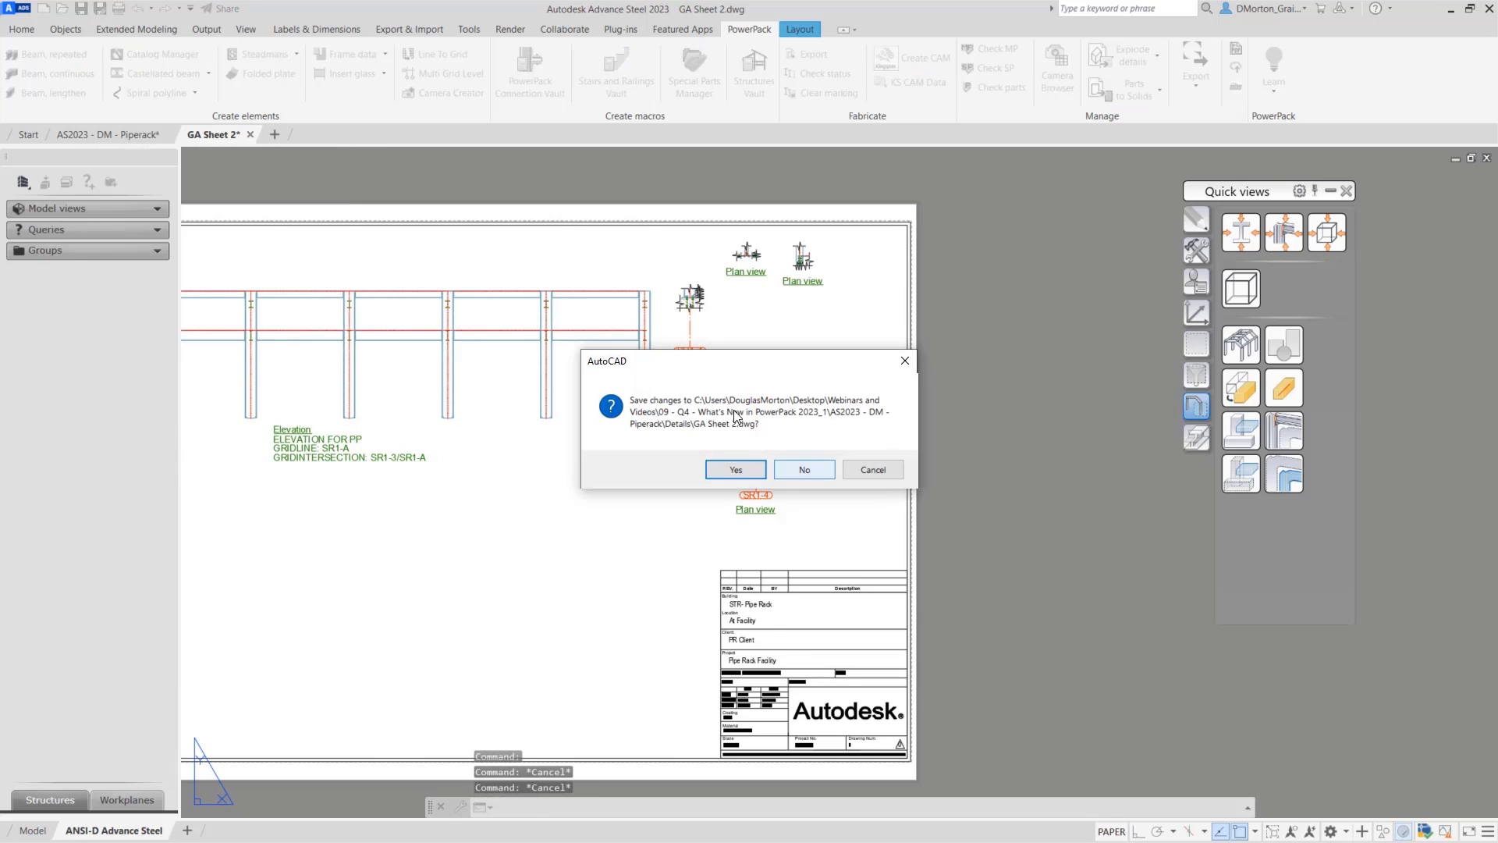
click(799, 471)
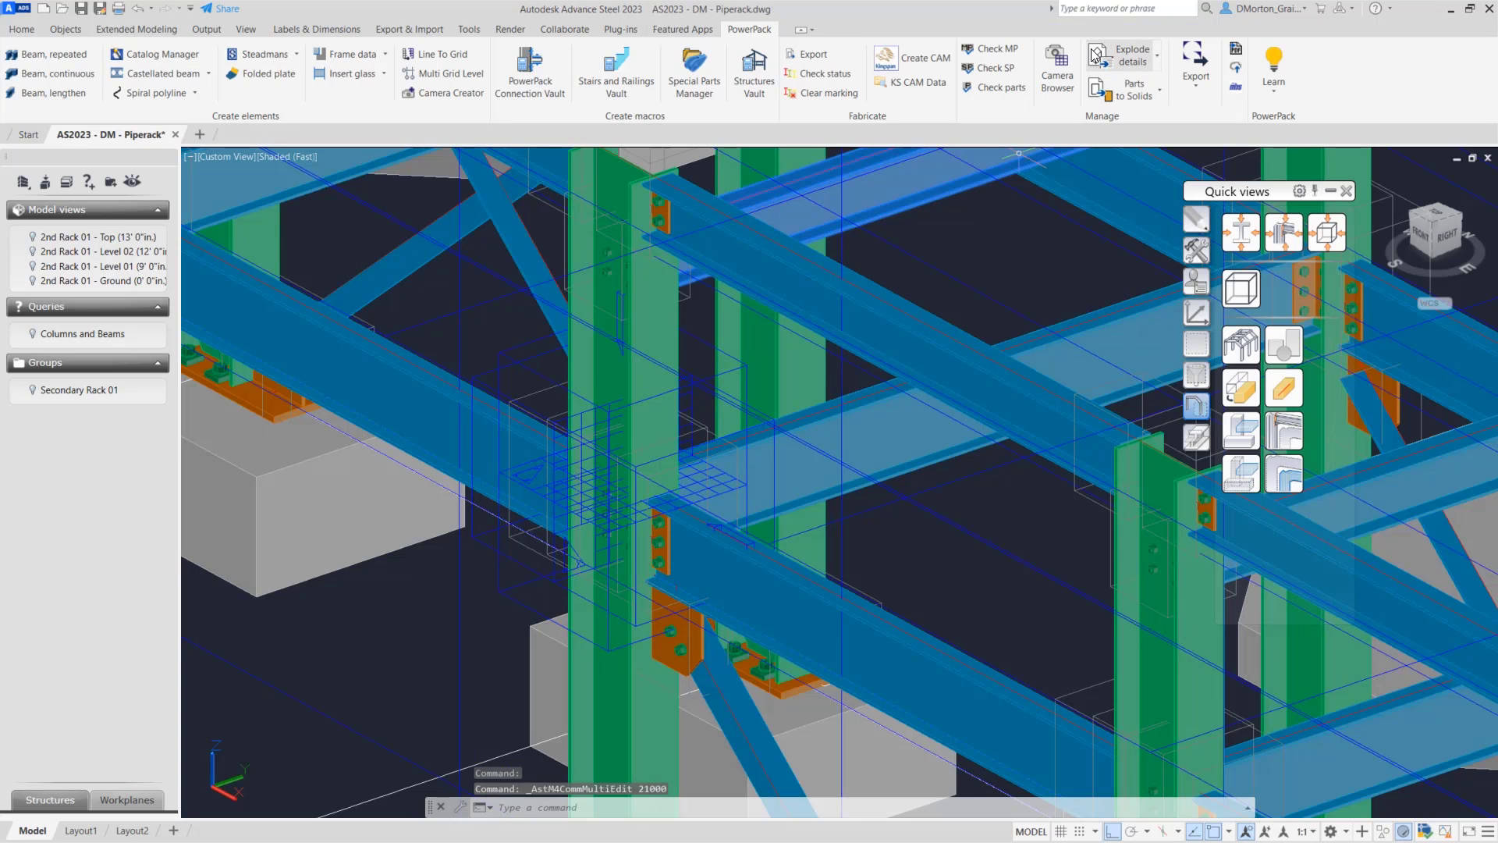
- Set the X Delta and Y Delta of the first Node camera in the Camera Browser to 48 inches (4')
click(1057, 74)
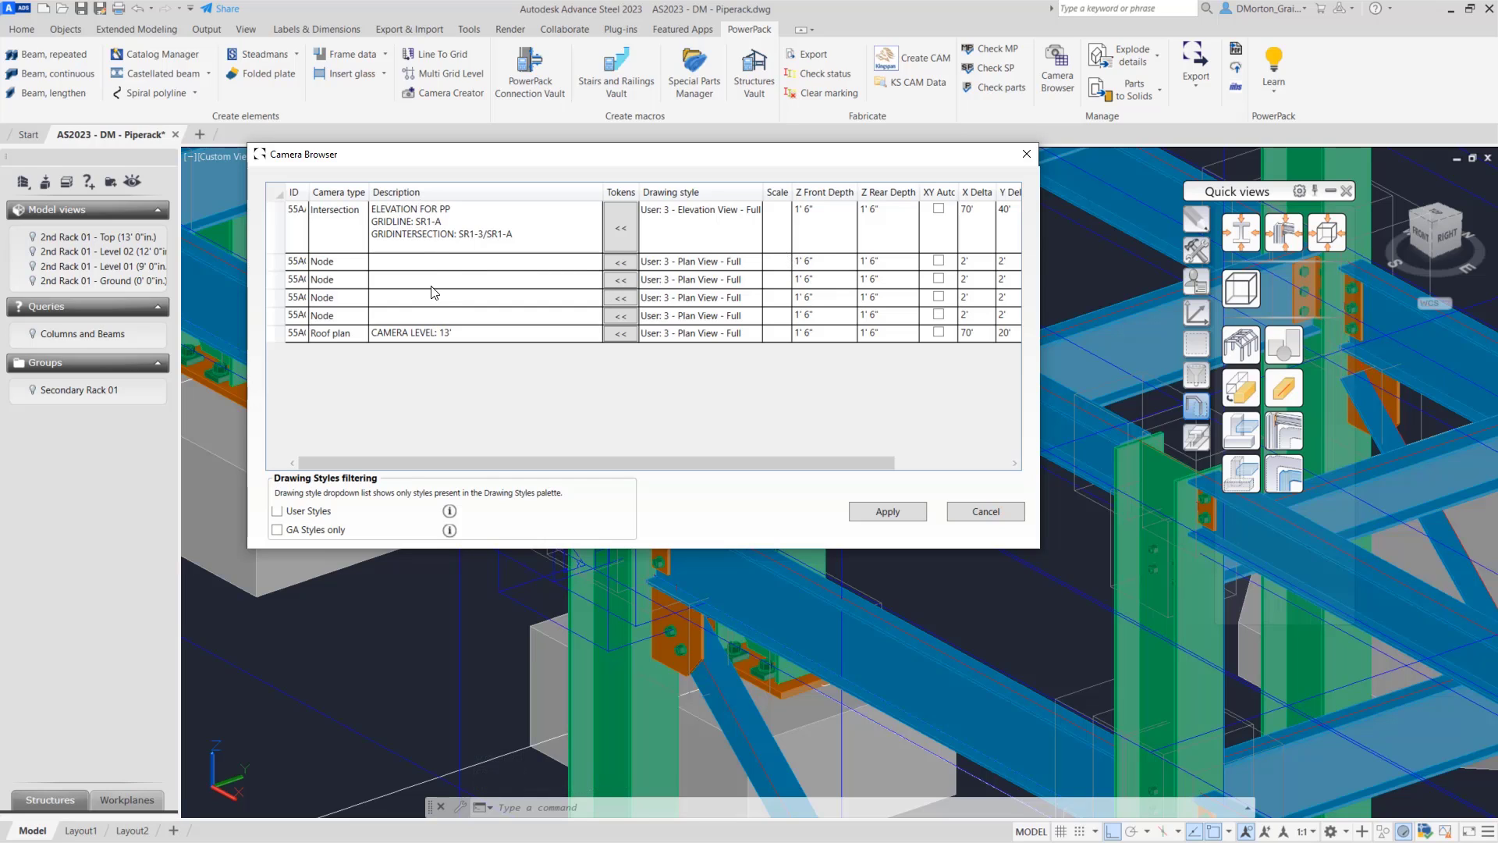
double_click(831, 262)
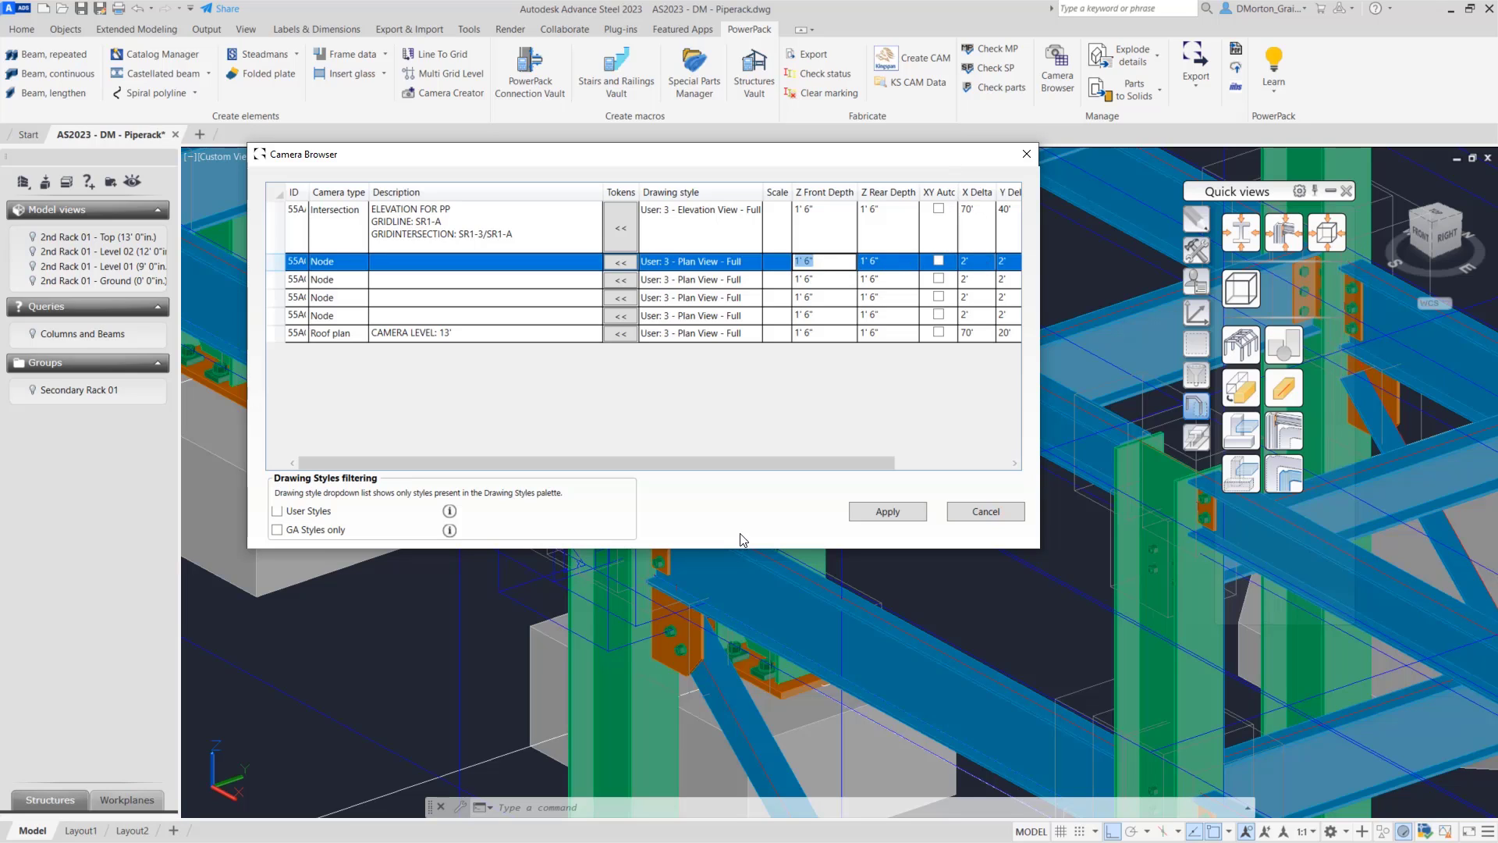
drag(768, 463, 882, 462)
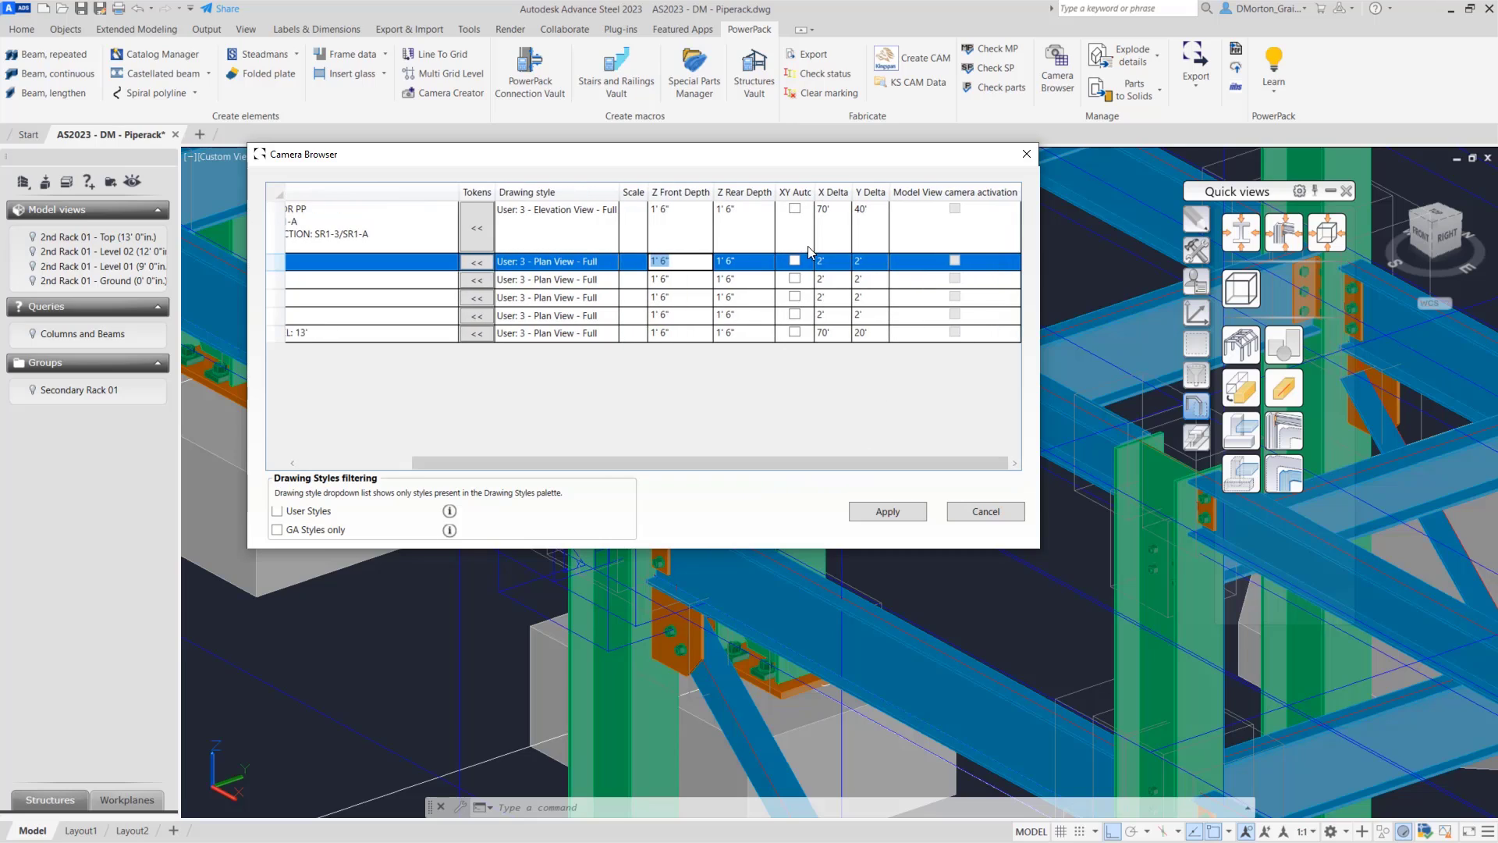
double_click(836, 264)
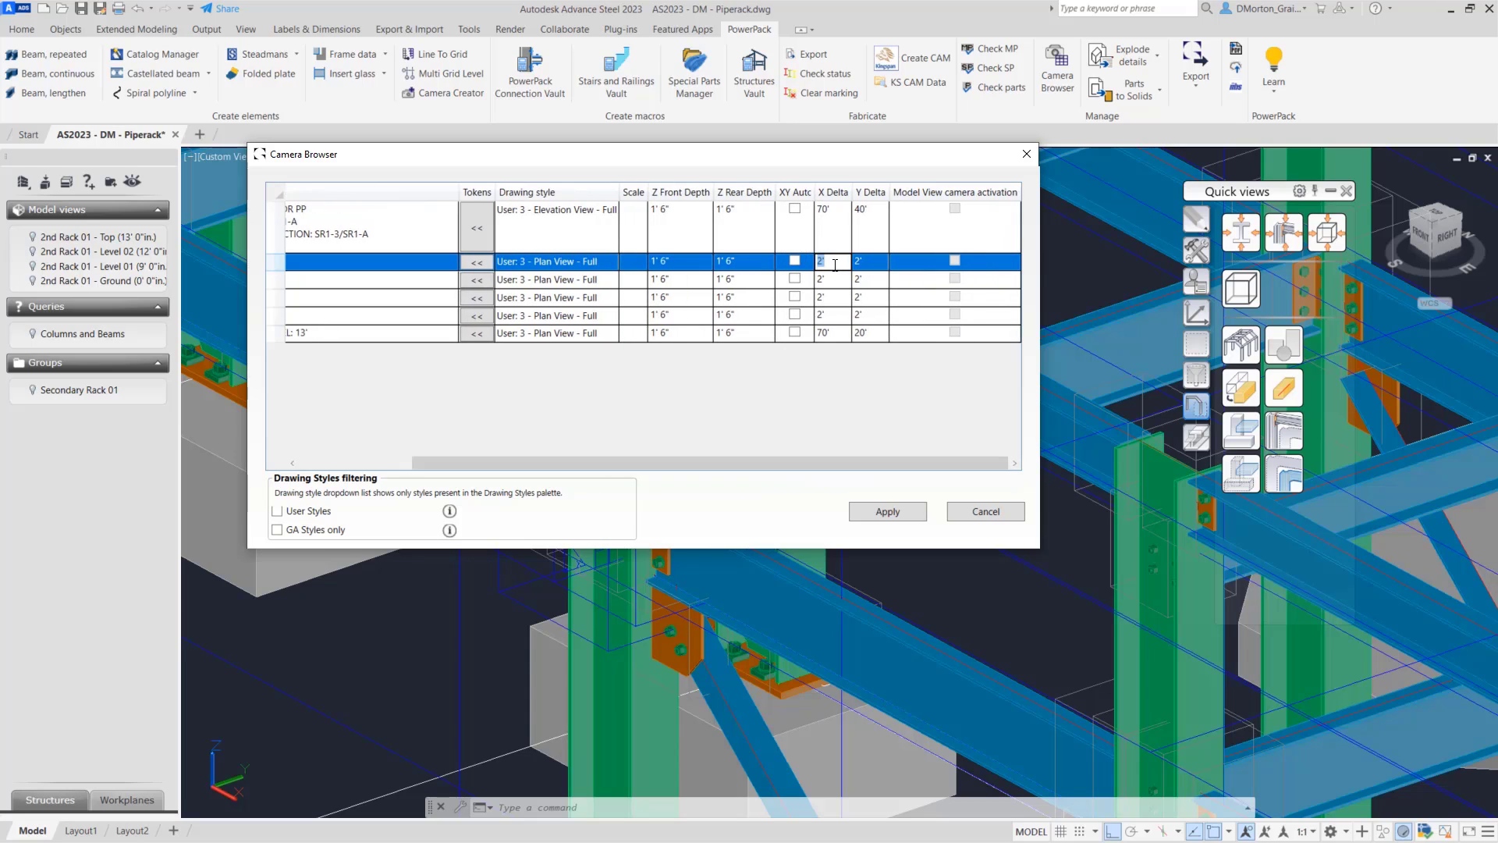
text(48)
double_click(856, 264)
text(488)
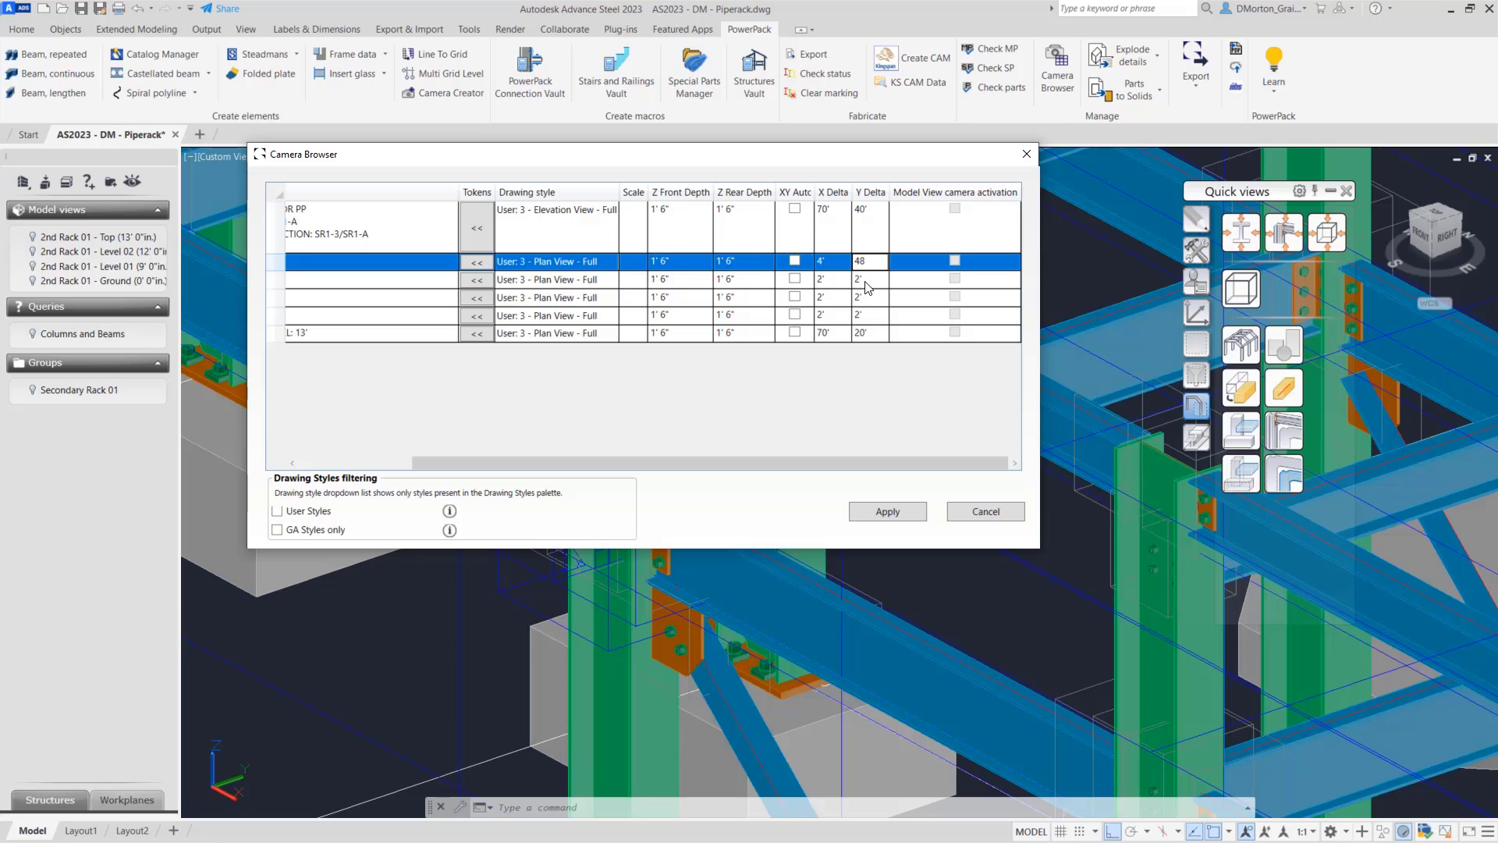
- Set the X Delta and Y Delta of the second and third Node cameras to 48 inches (4')
click(837, 279)
click(837, 280)
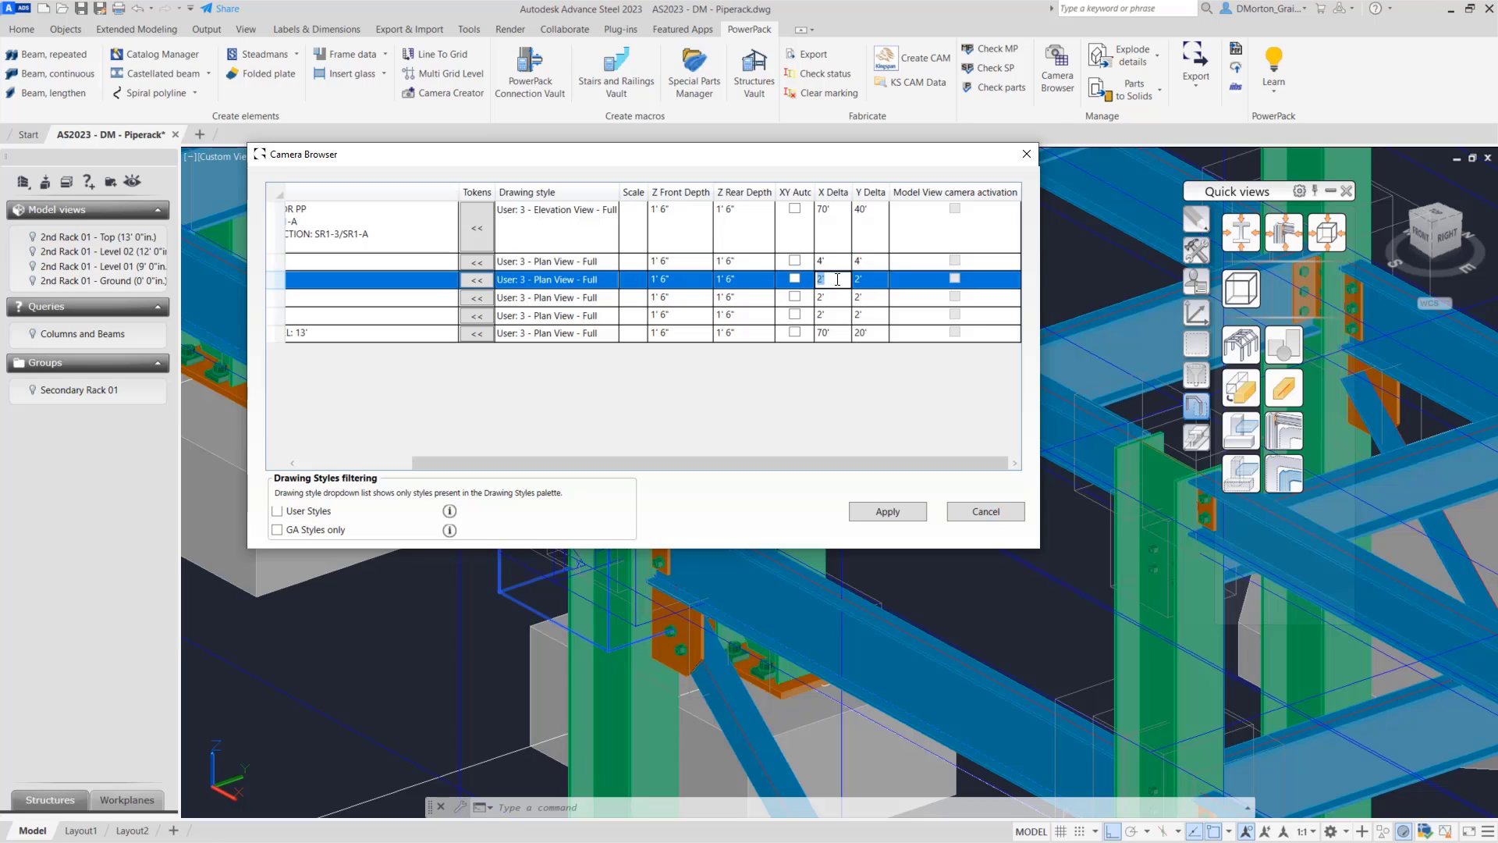
text(48)
click(875, 278)
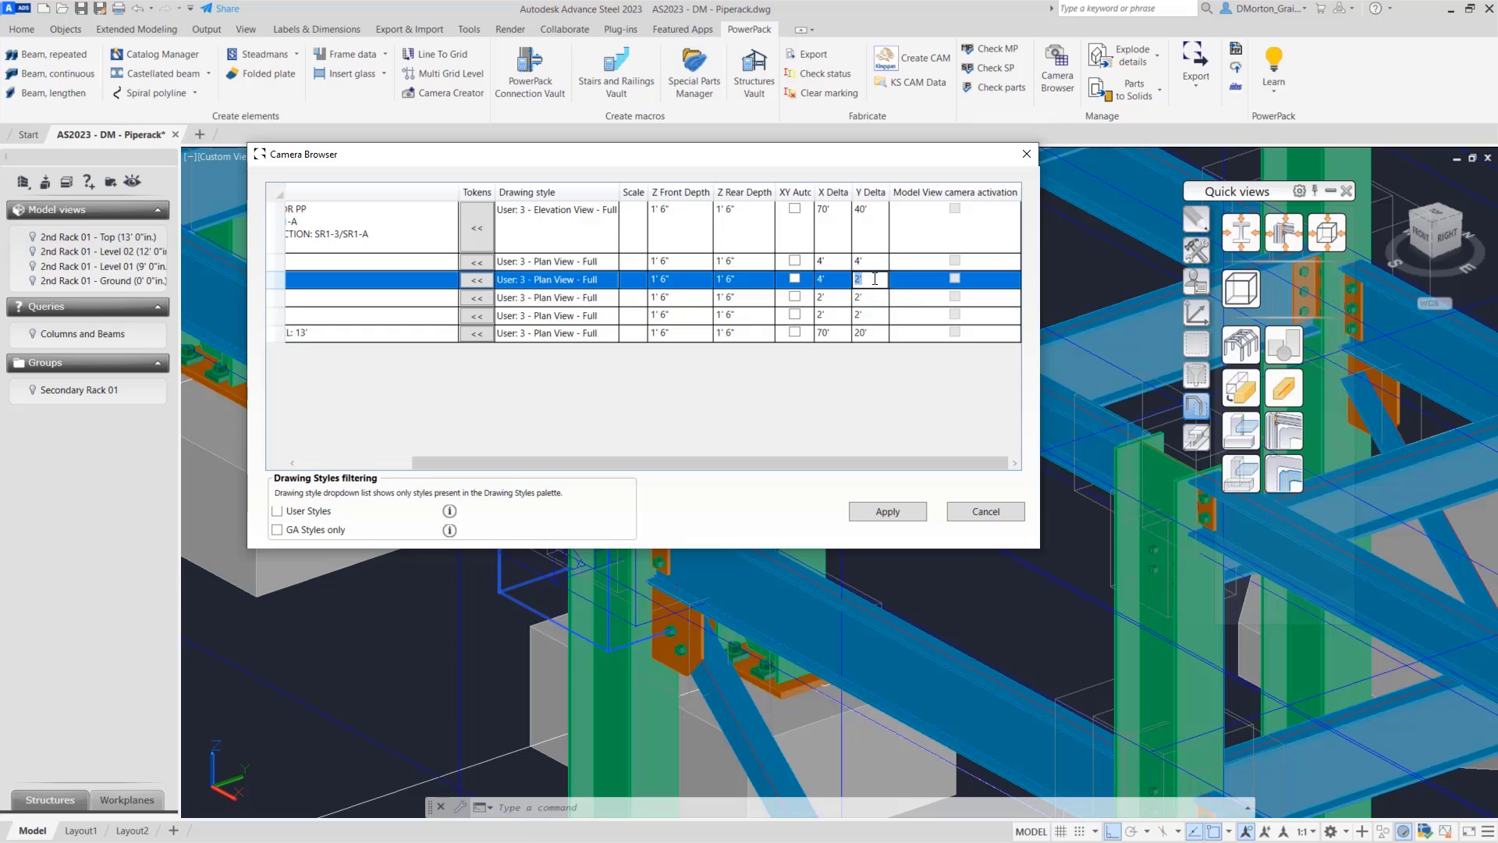
double_click(837, 297)
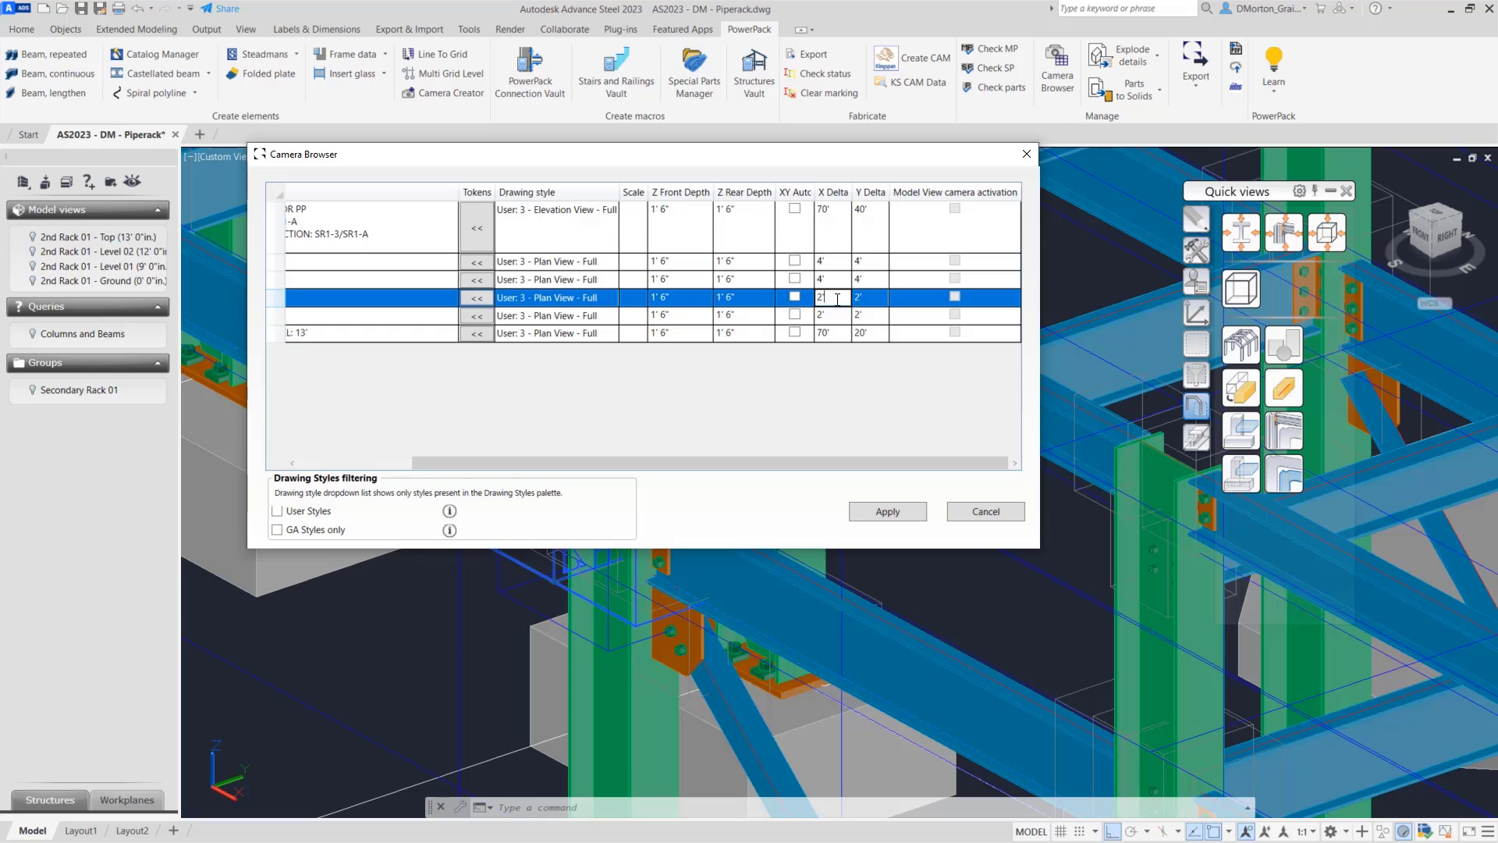
text(48)
click(875, 298)
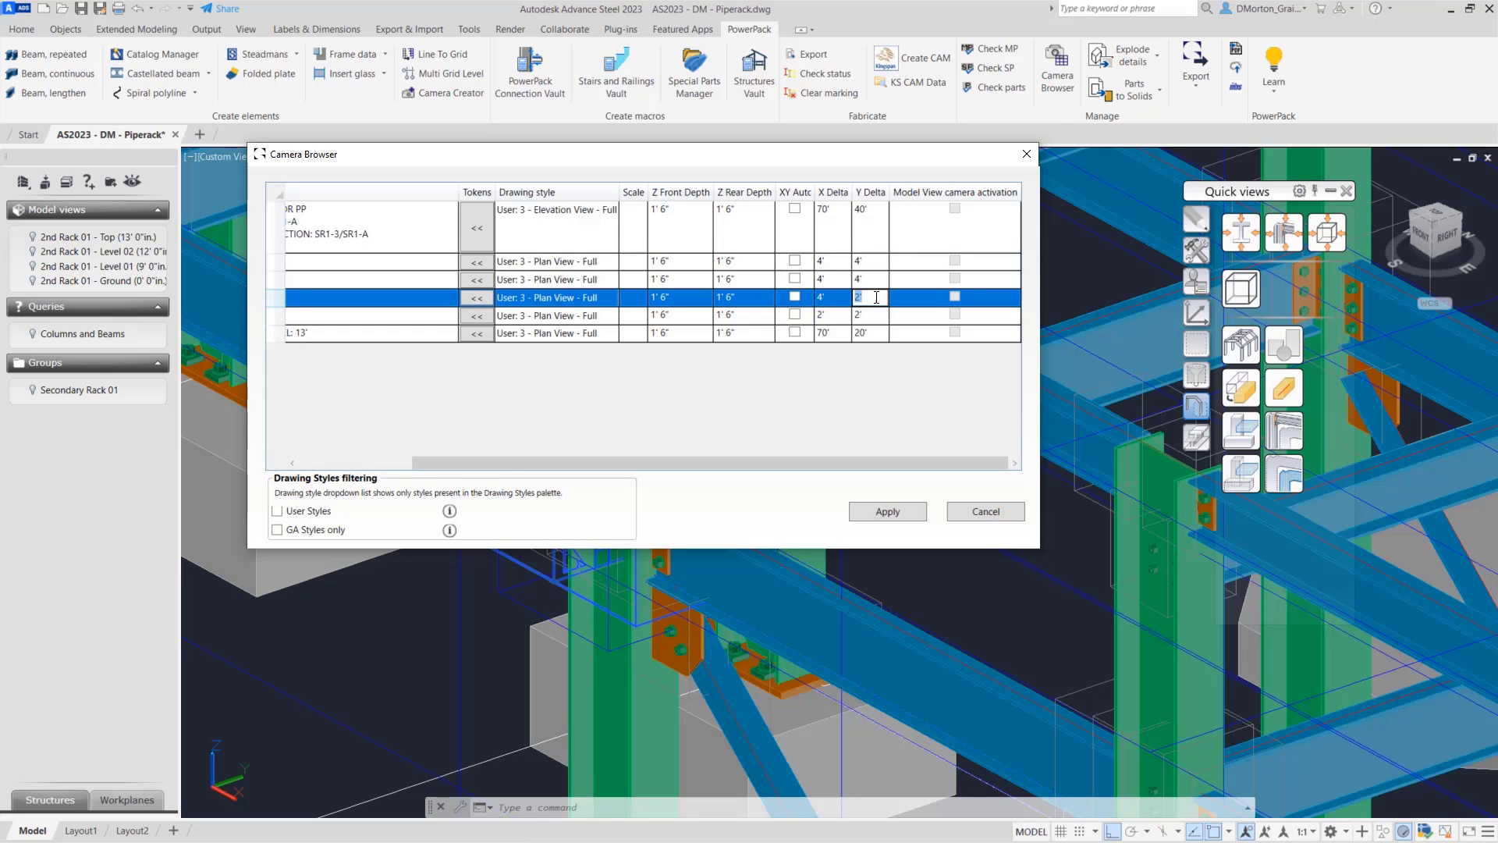
text(48)
- Set the fourth Node camera's X Delta and Y Delta to 48 inches (4'), and apply the camera changes before closing the Camera Browser
double_click(835, 314)
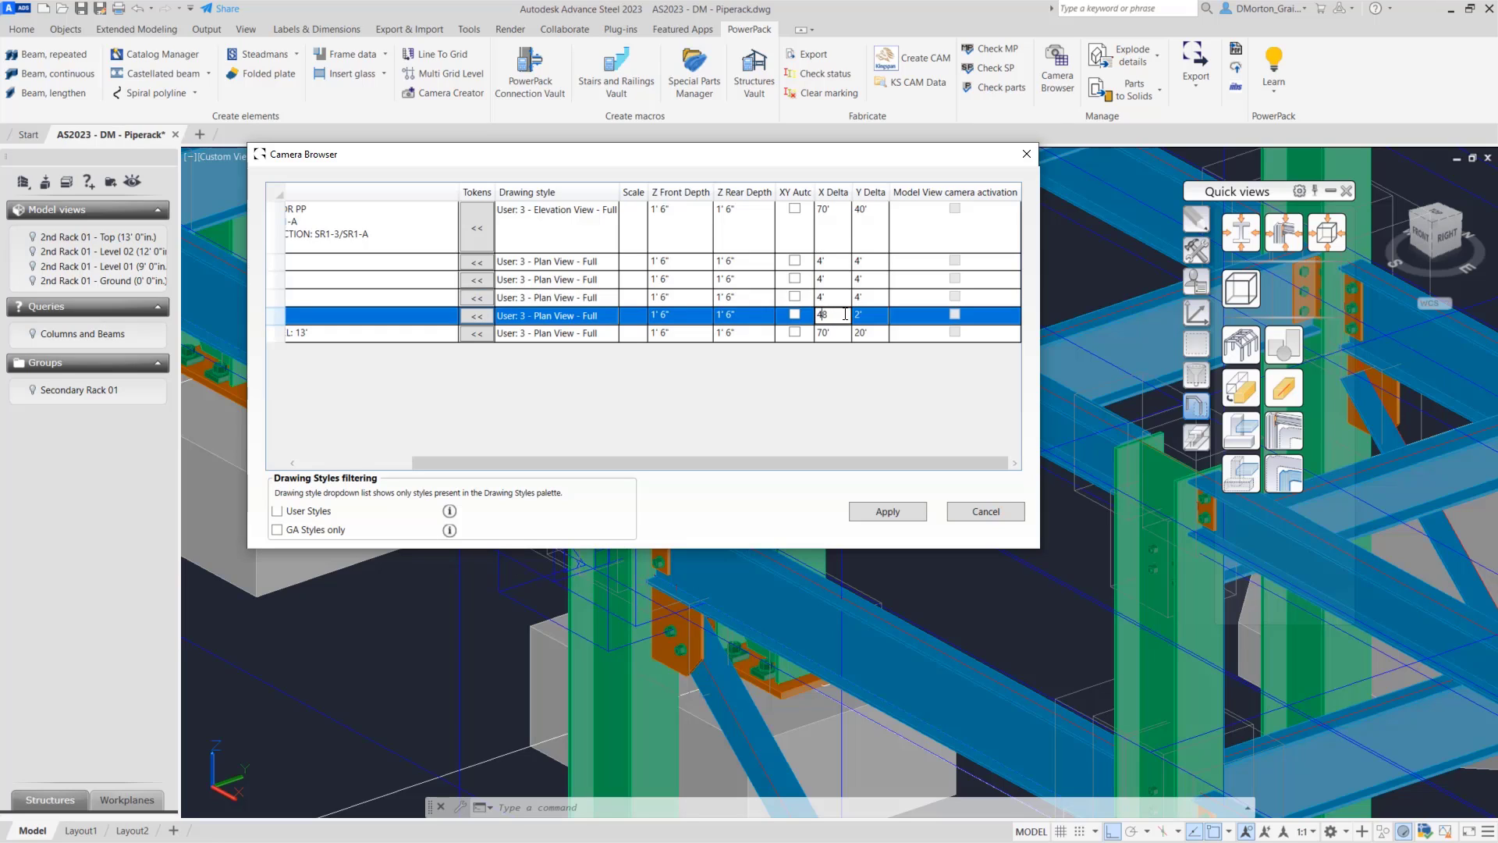
click(872, 315)
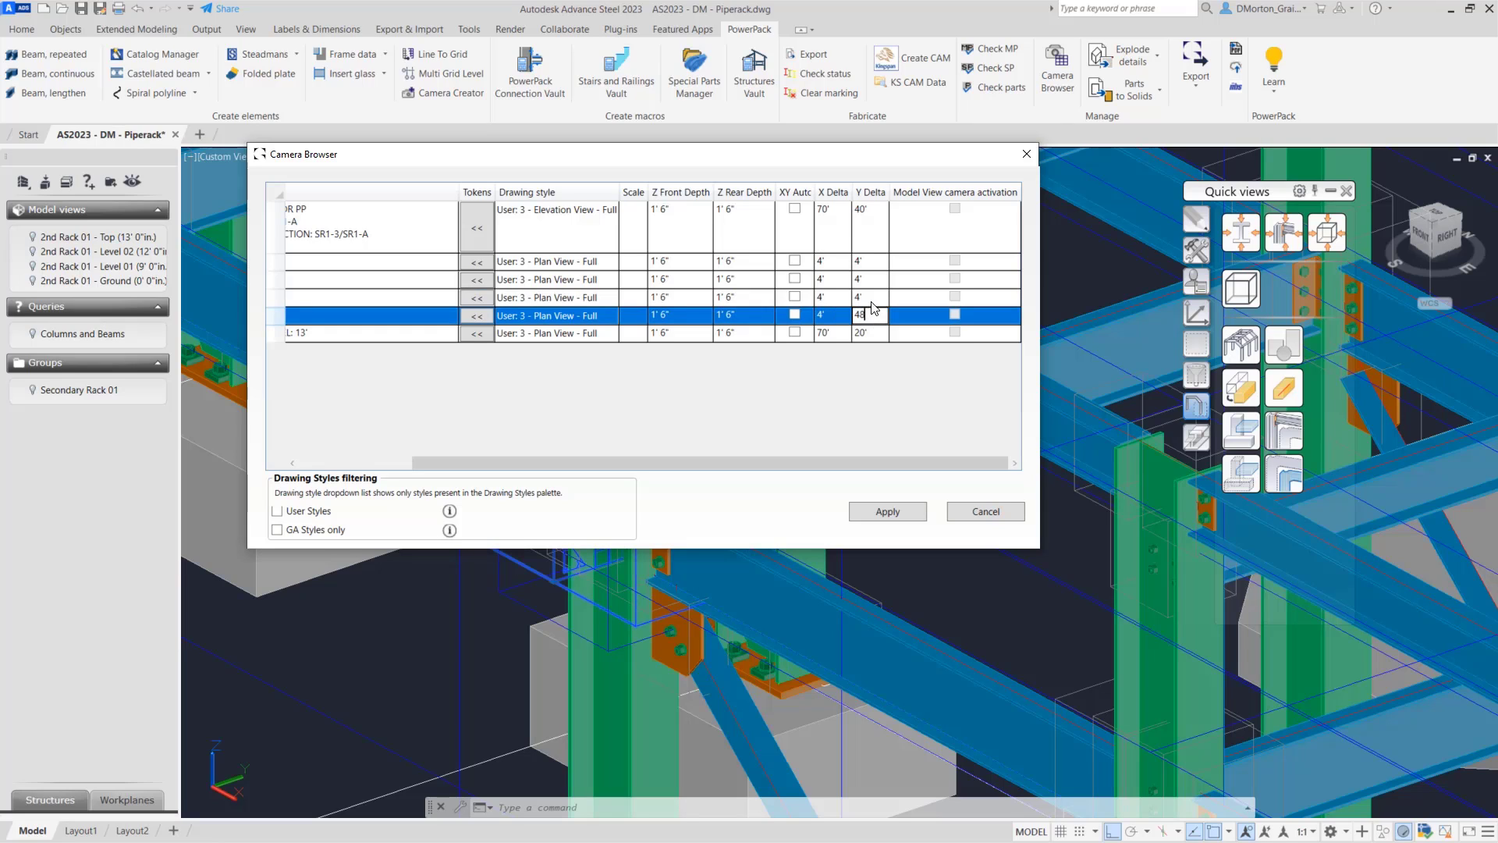
key(Up)
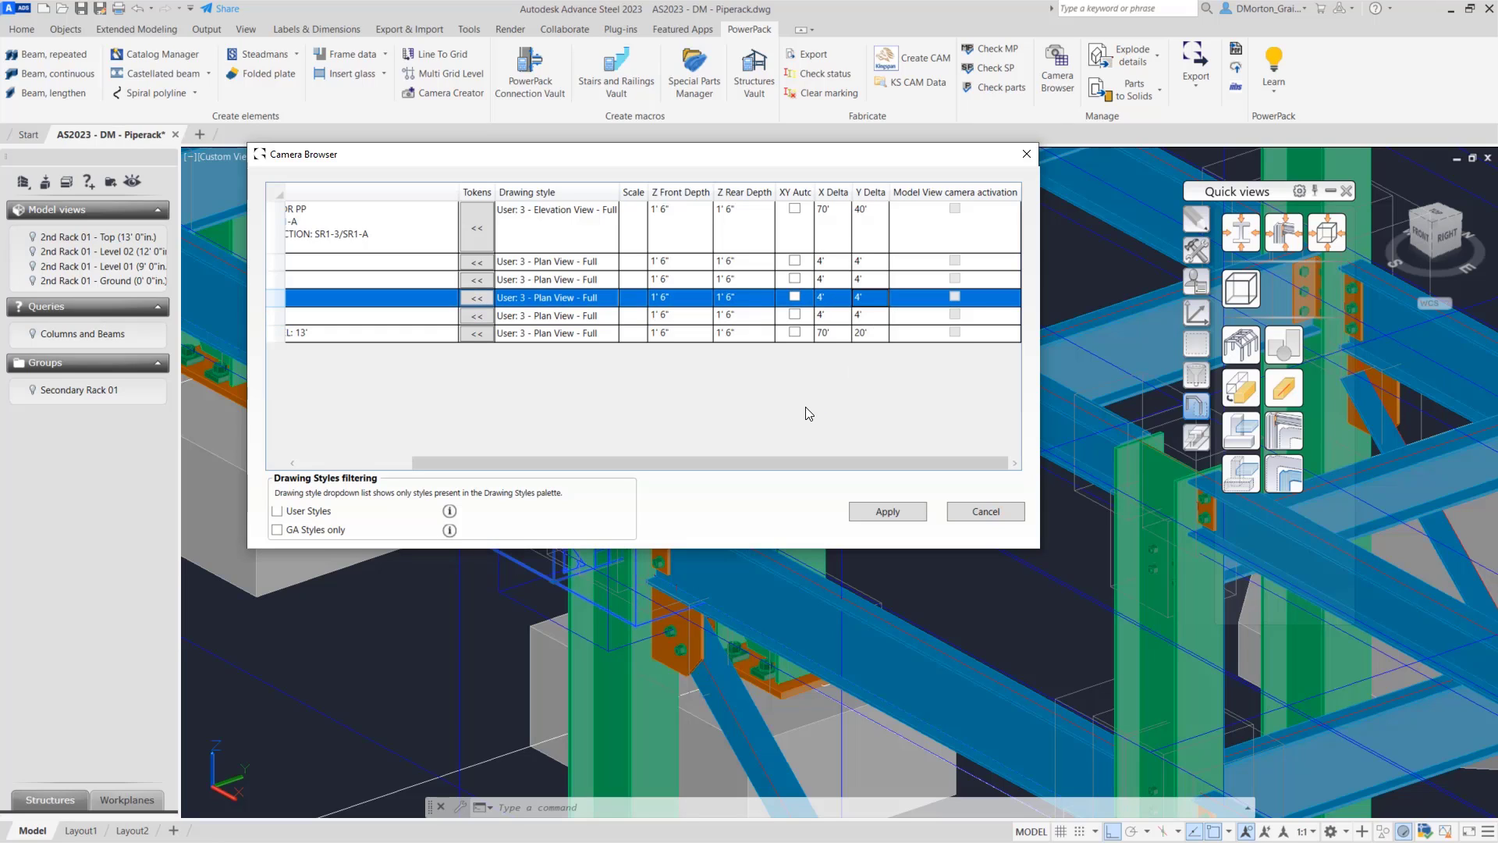
click(892, 510)
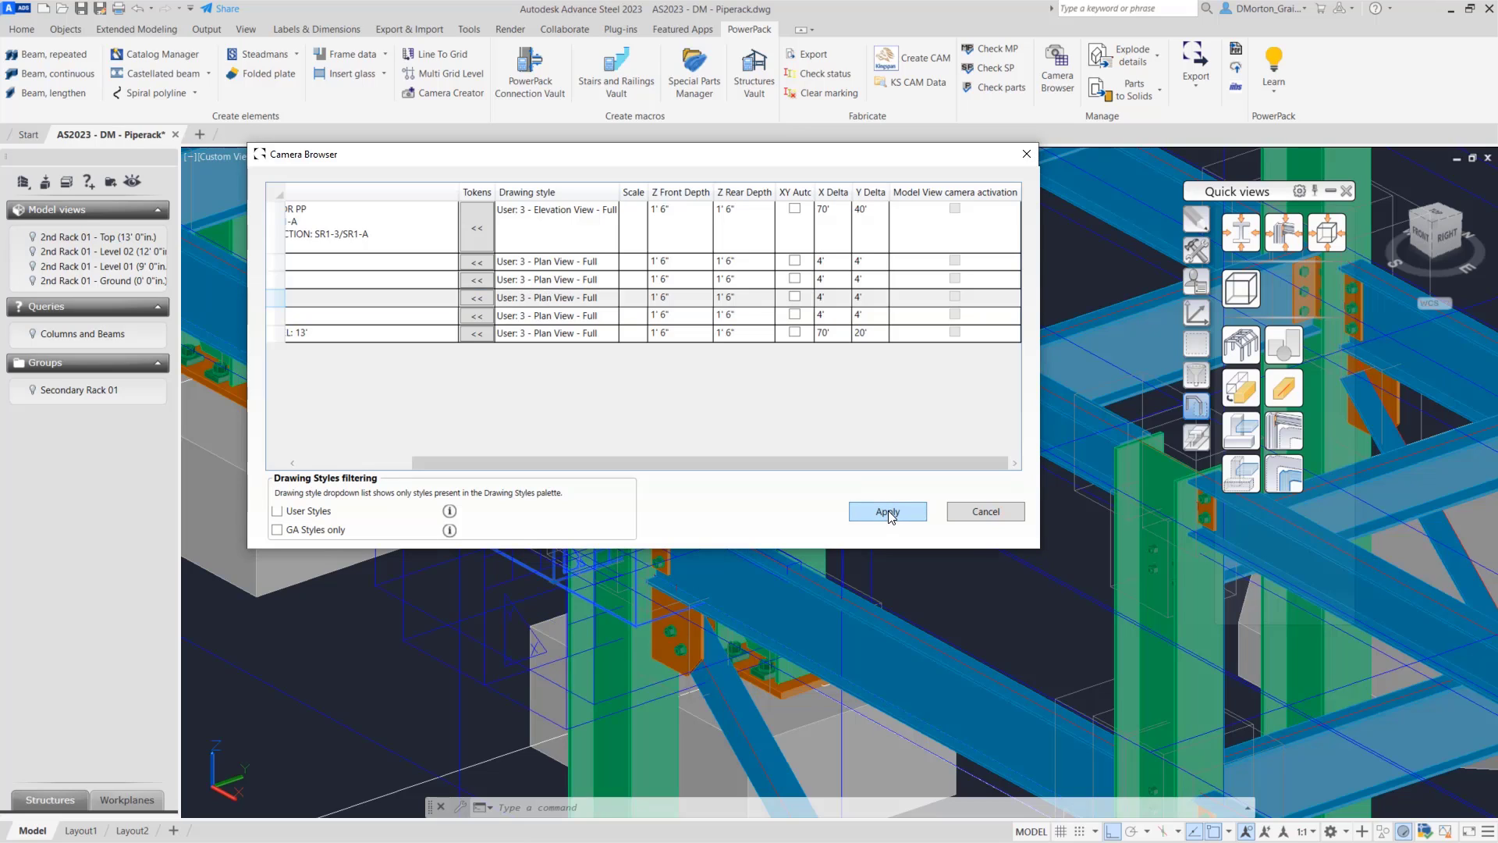
click(1025, 153)
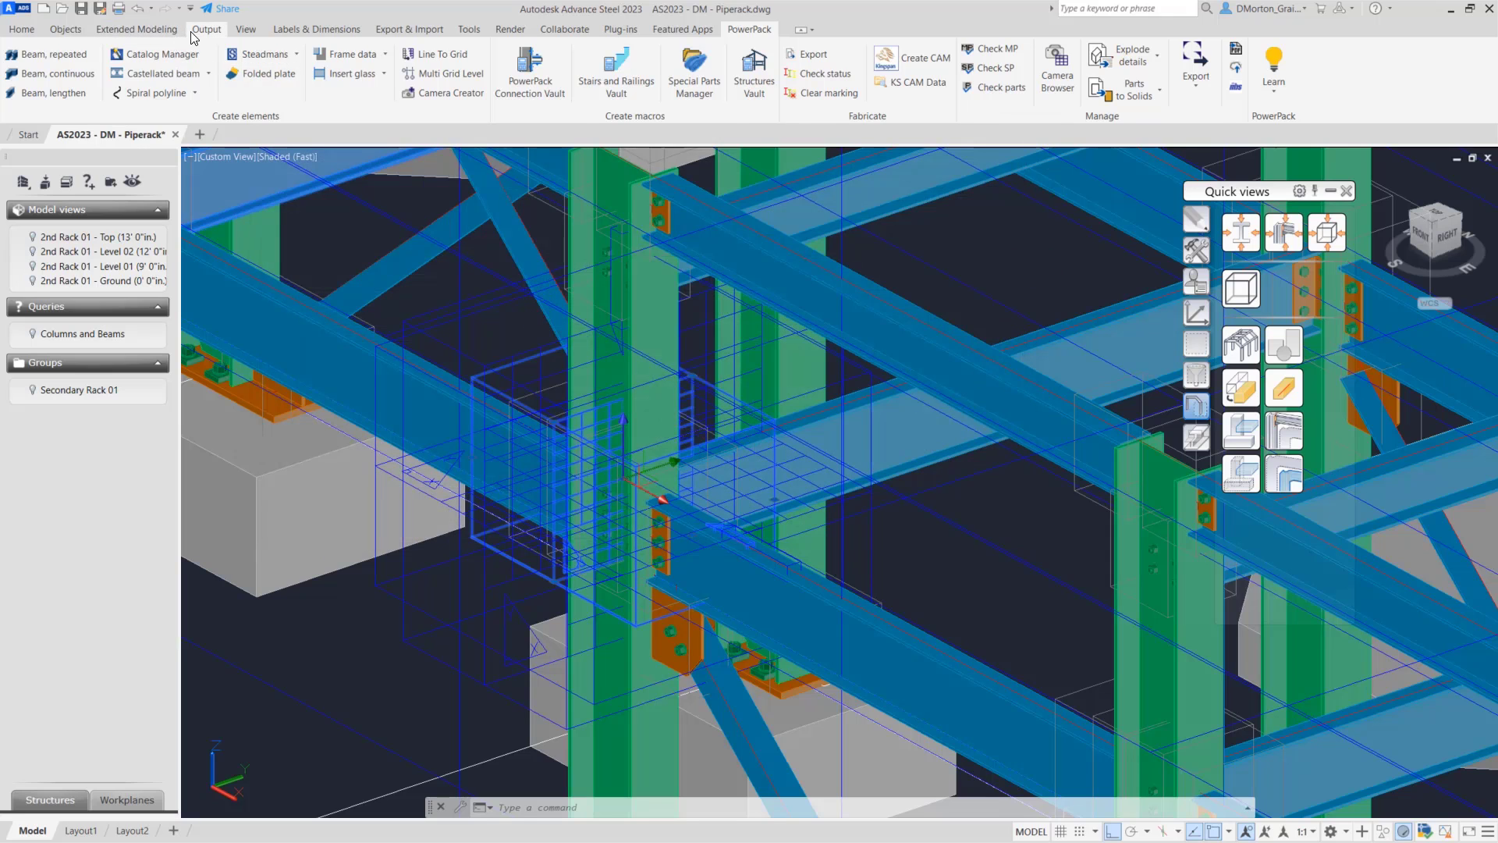
- View GA Sheet 2 from the Update required details in the Document Manager, and close the sheet without saving changes
click(206, 29)
click(212, 67)
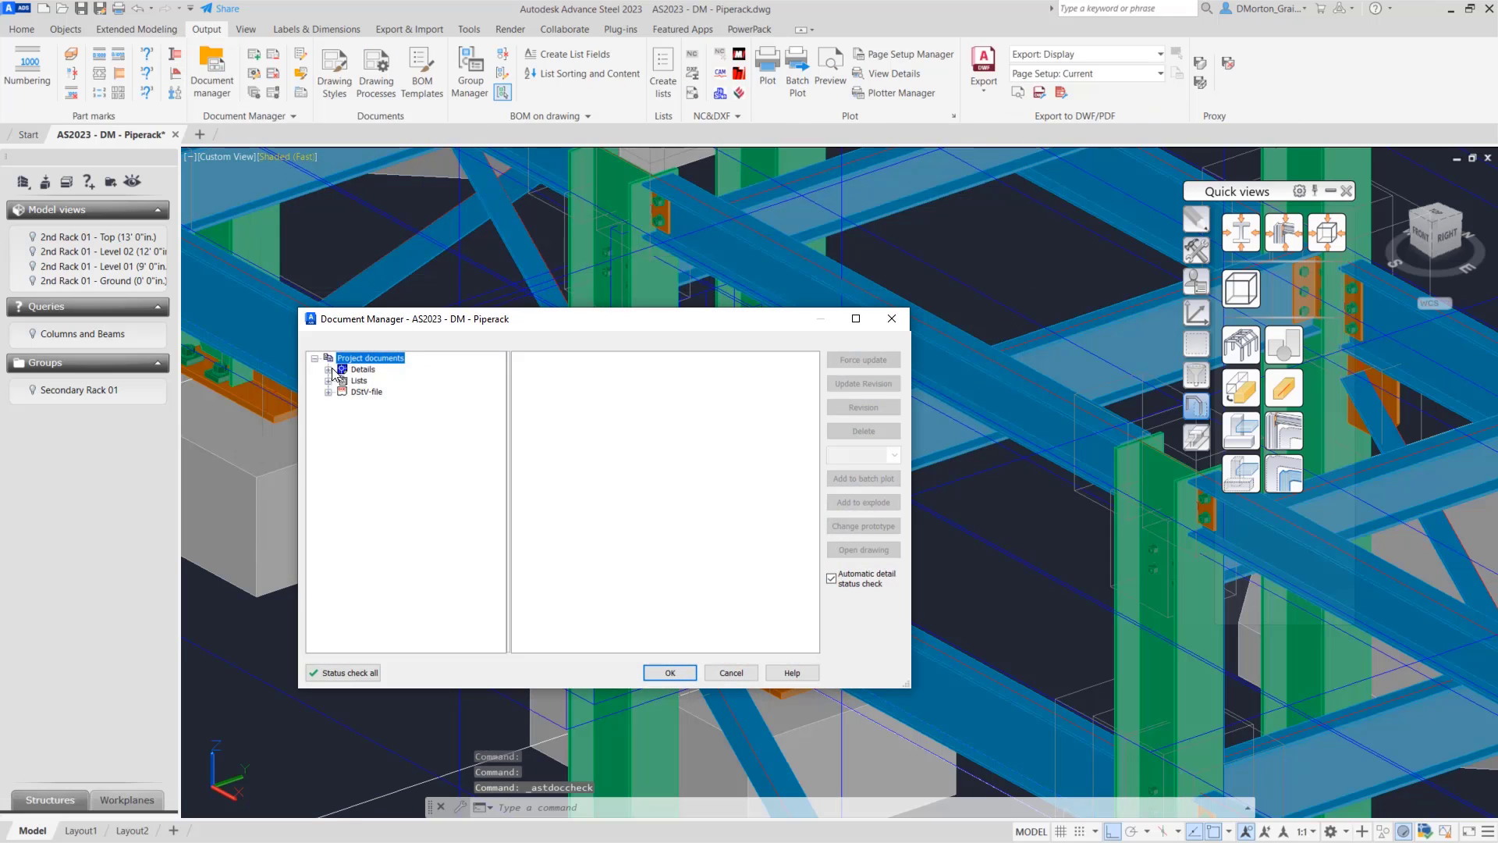
click(328, 370)
click(342, 392)
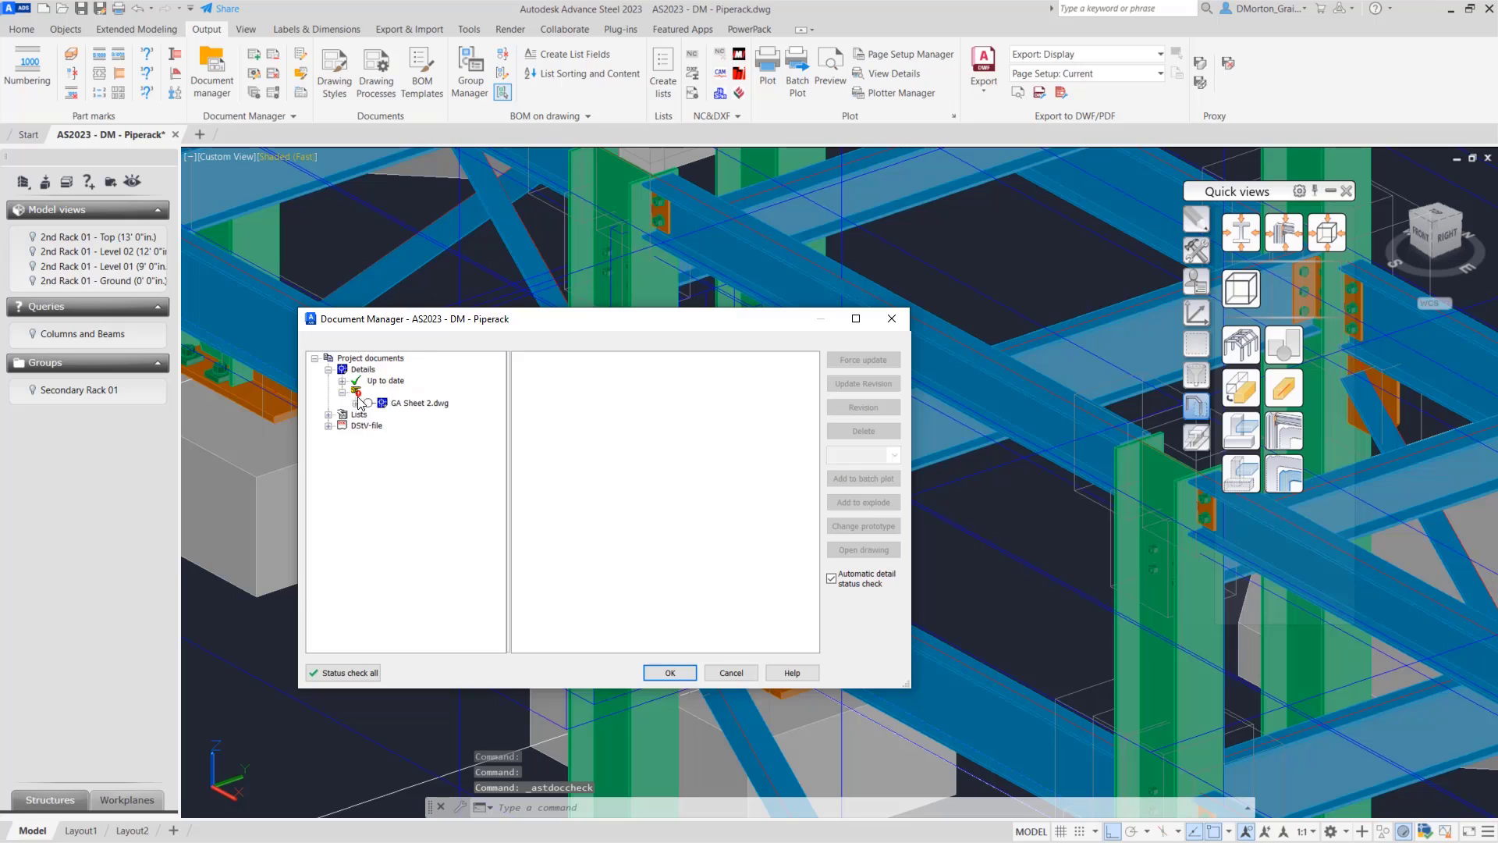
click(418, 403)
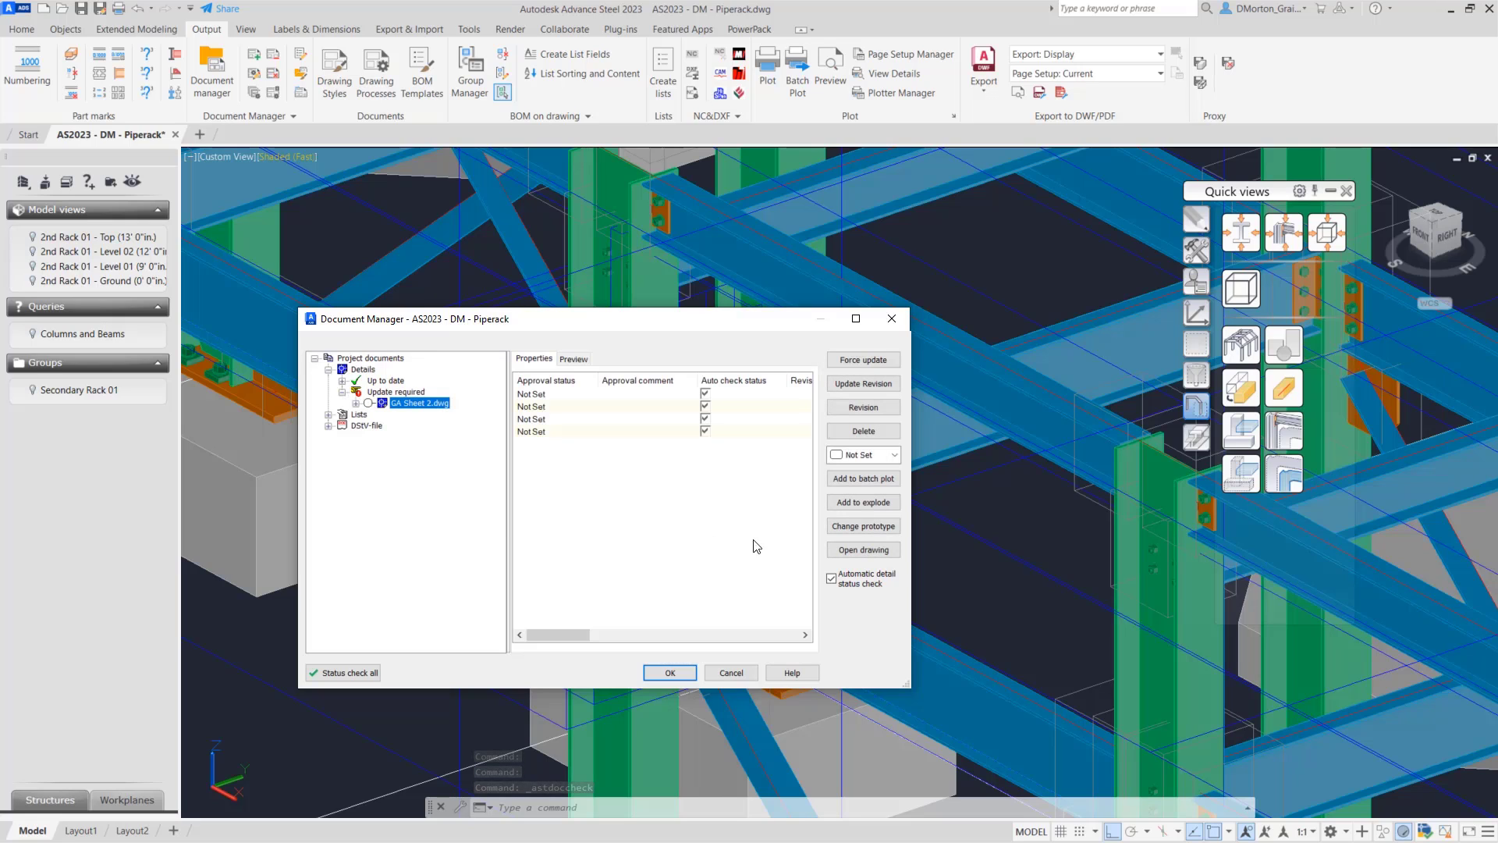
click(862, 549)
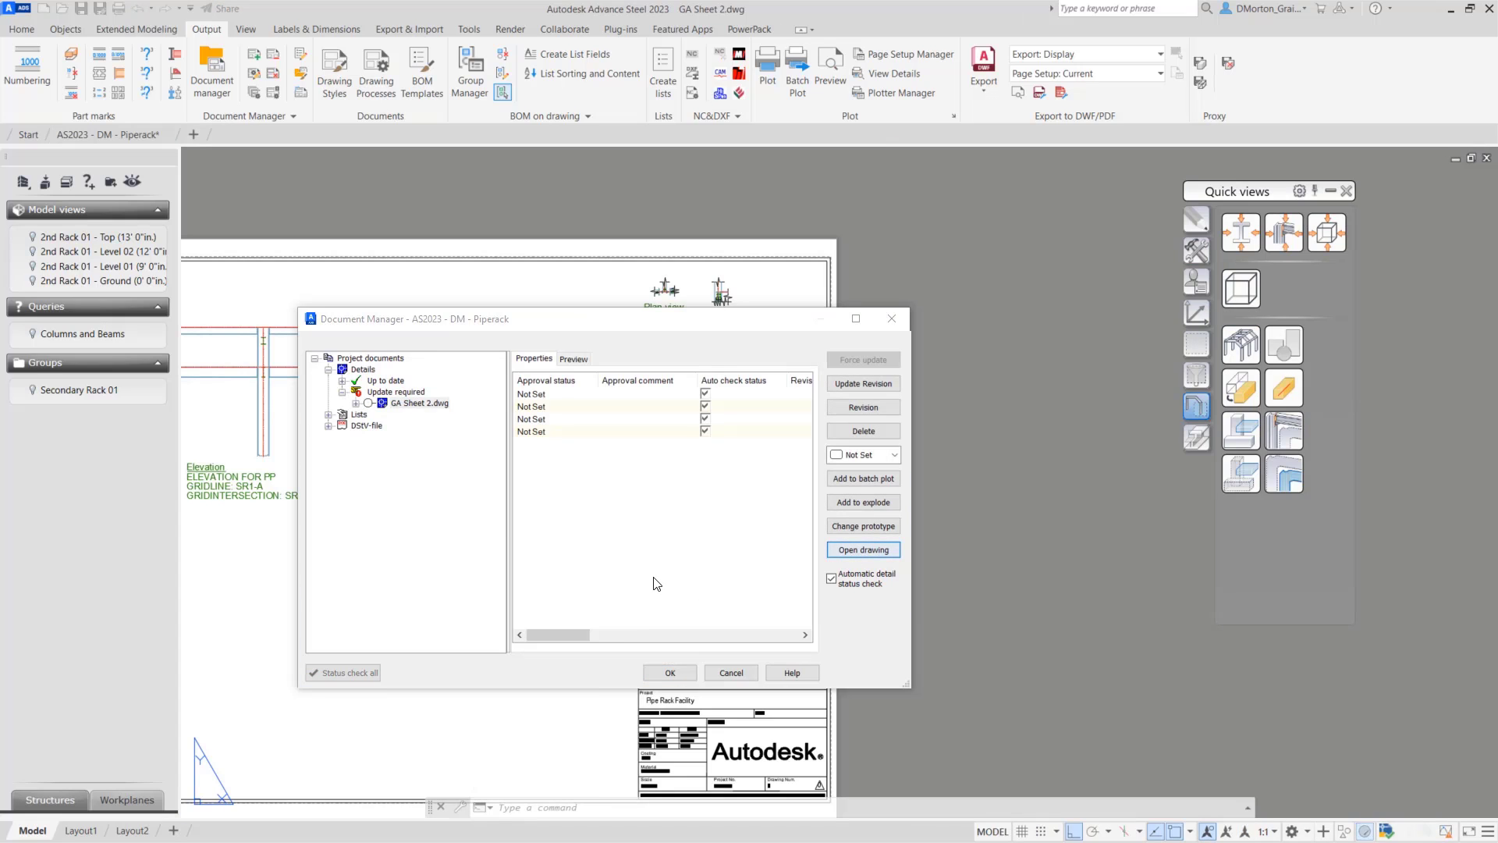
drag(600, 326, 548, 331)
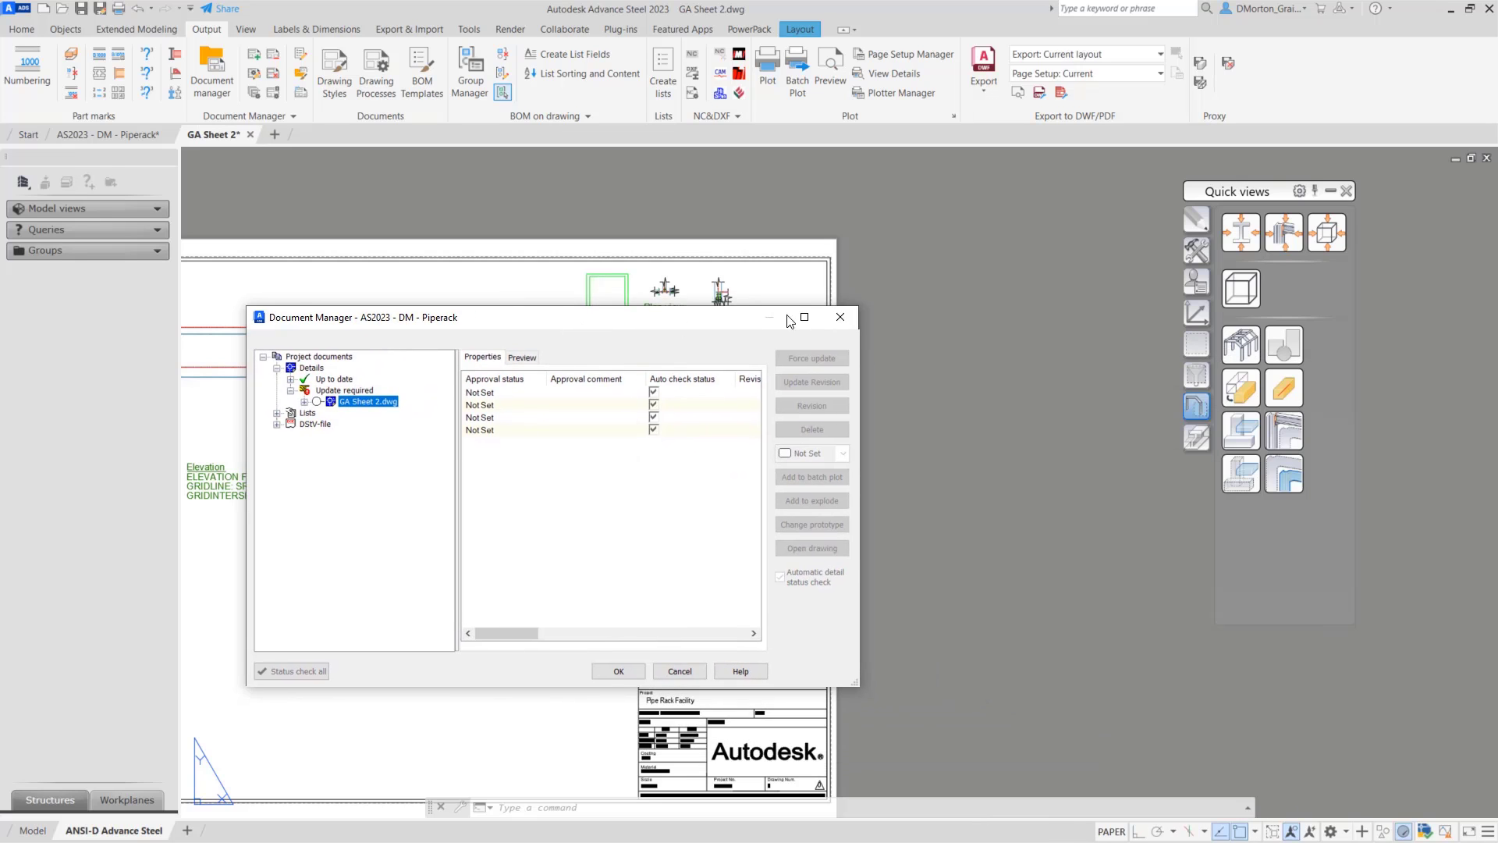
click(839, 319)
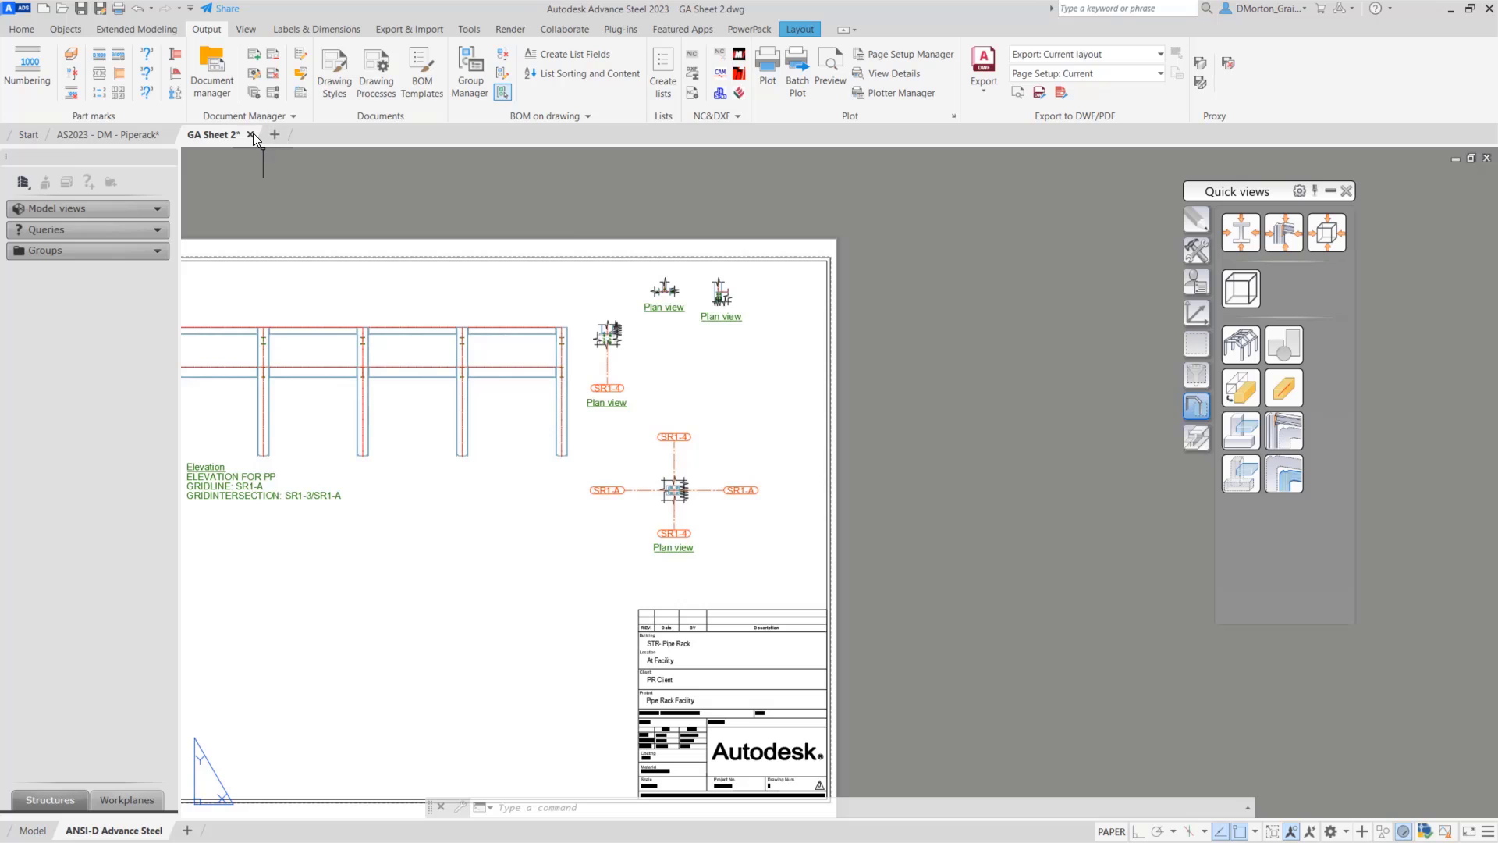
mouse_move(251, 134)
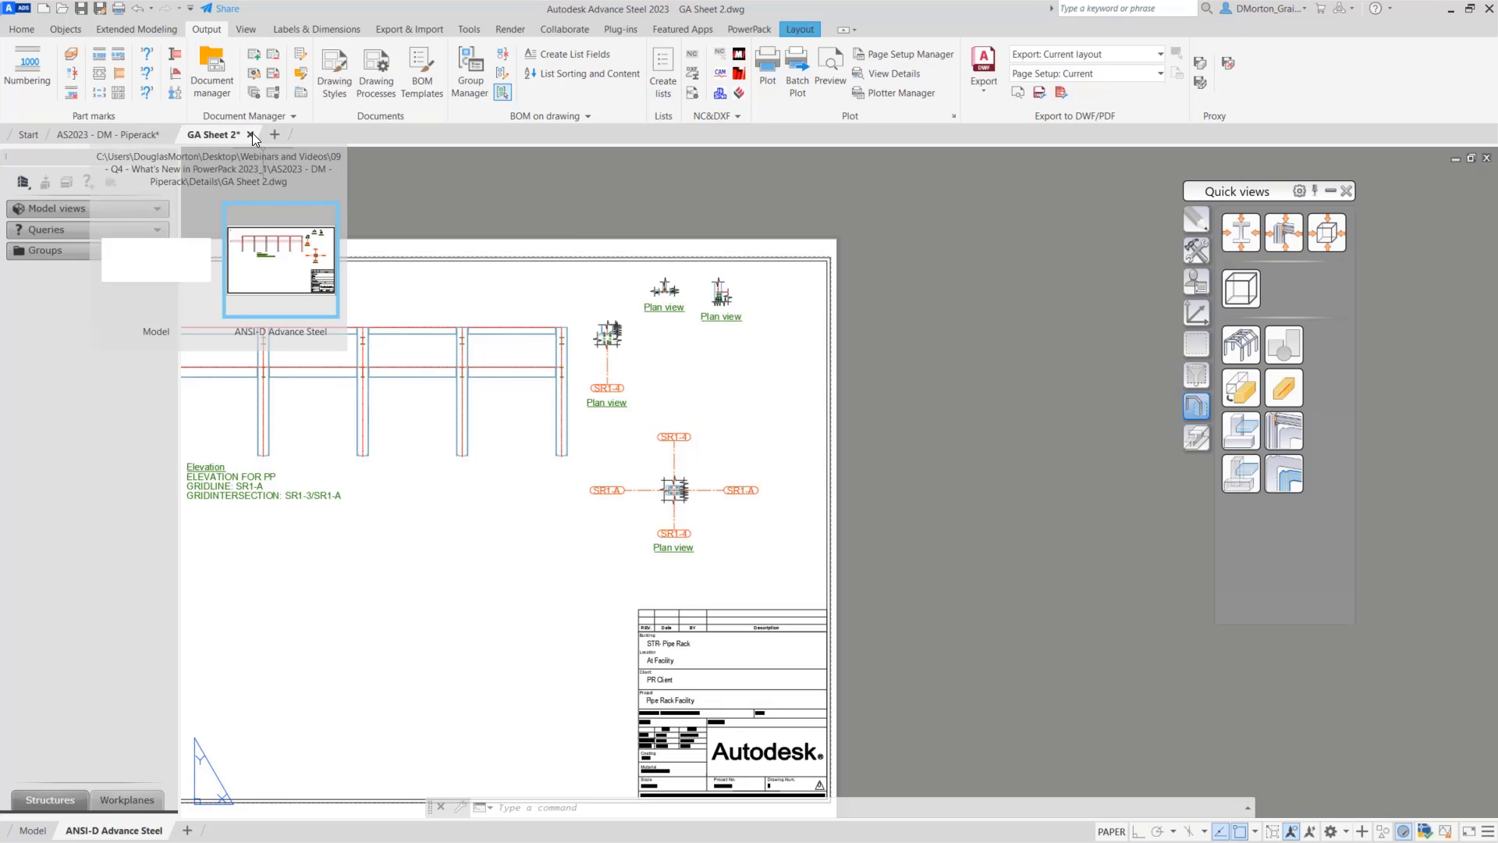
click(252, 134)
click(803, 465)
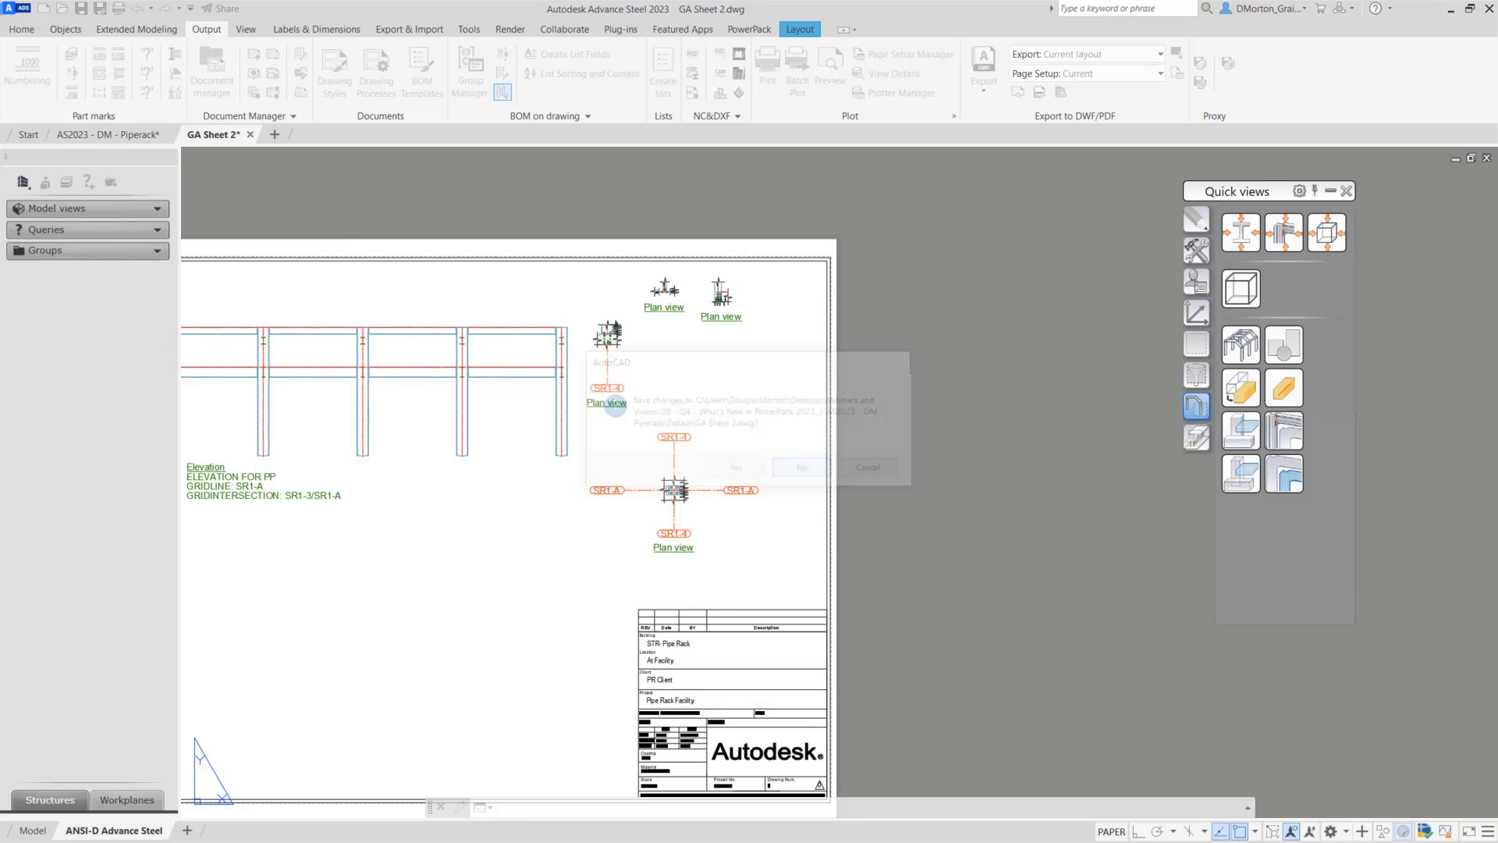
- Force an update of the details listed under Update required in the Document Manager
click(211, 71)
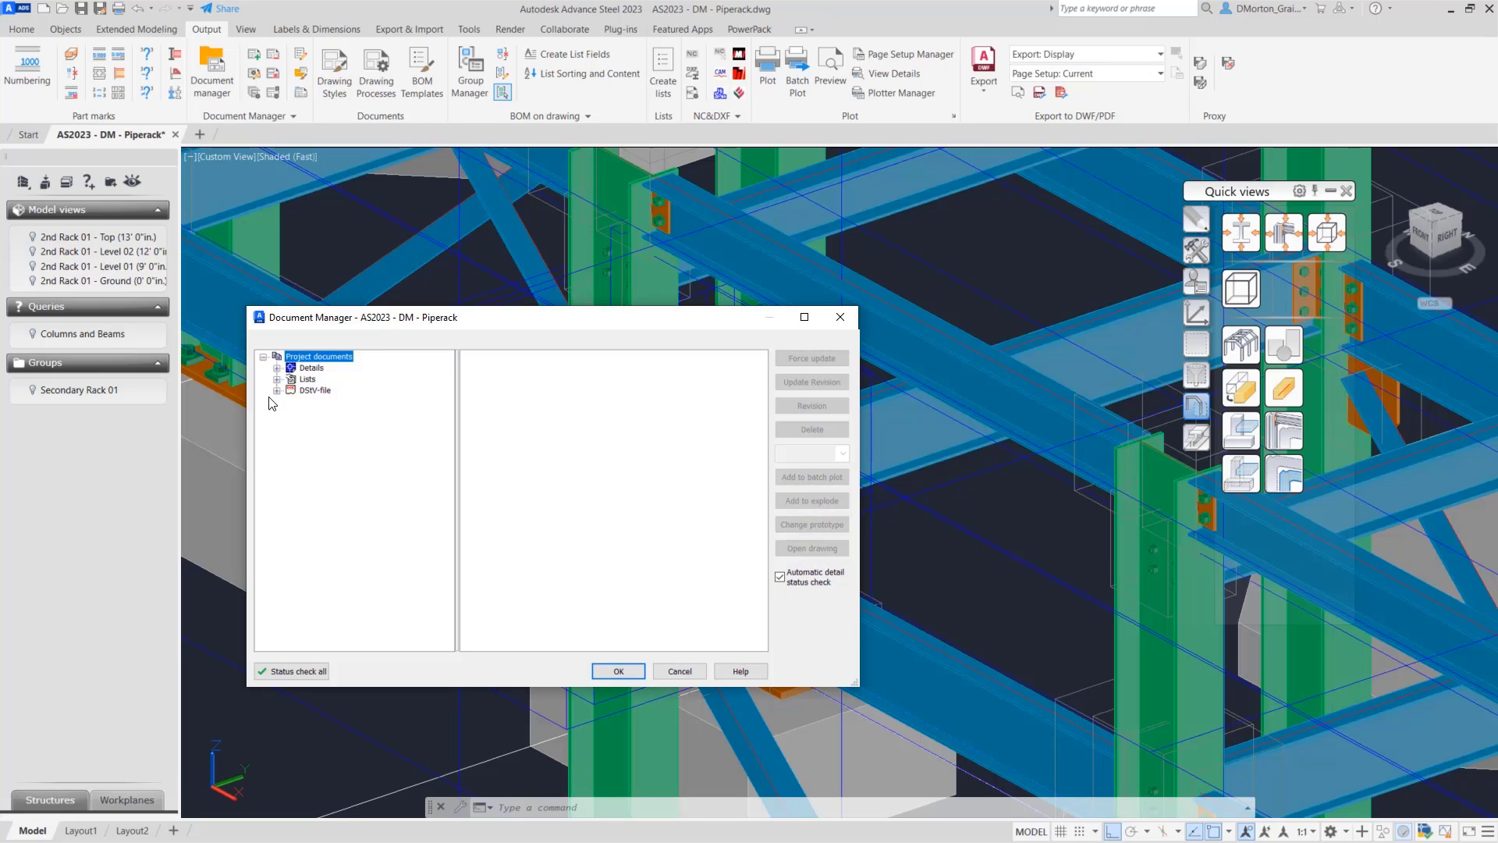
click(277, 367)
click(309, 391)
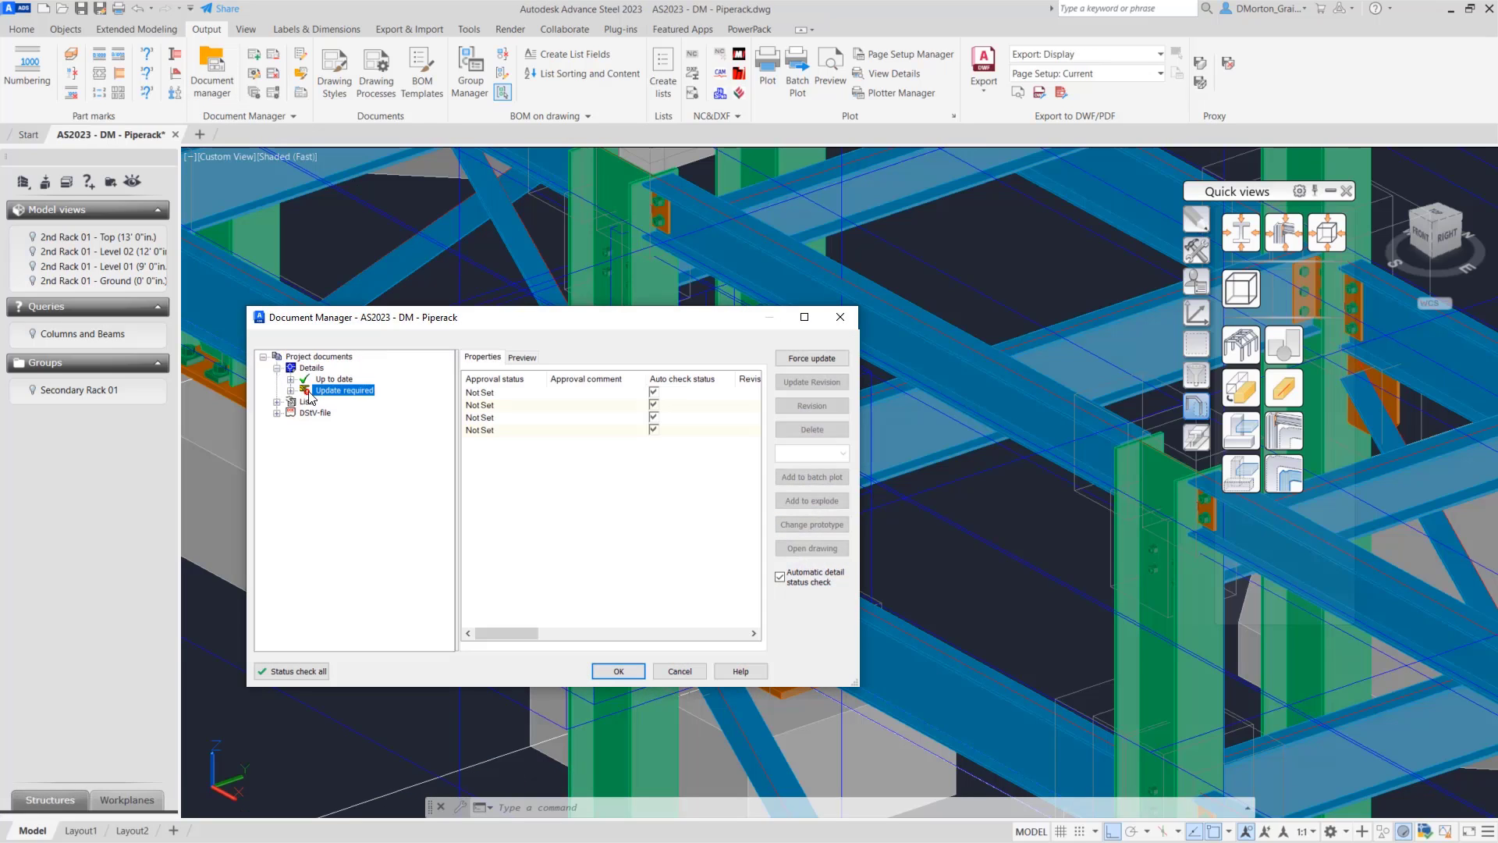
click(812, 358)
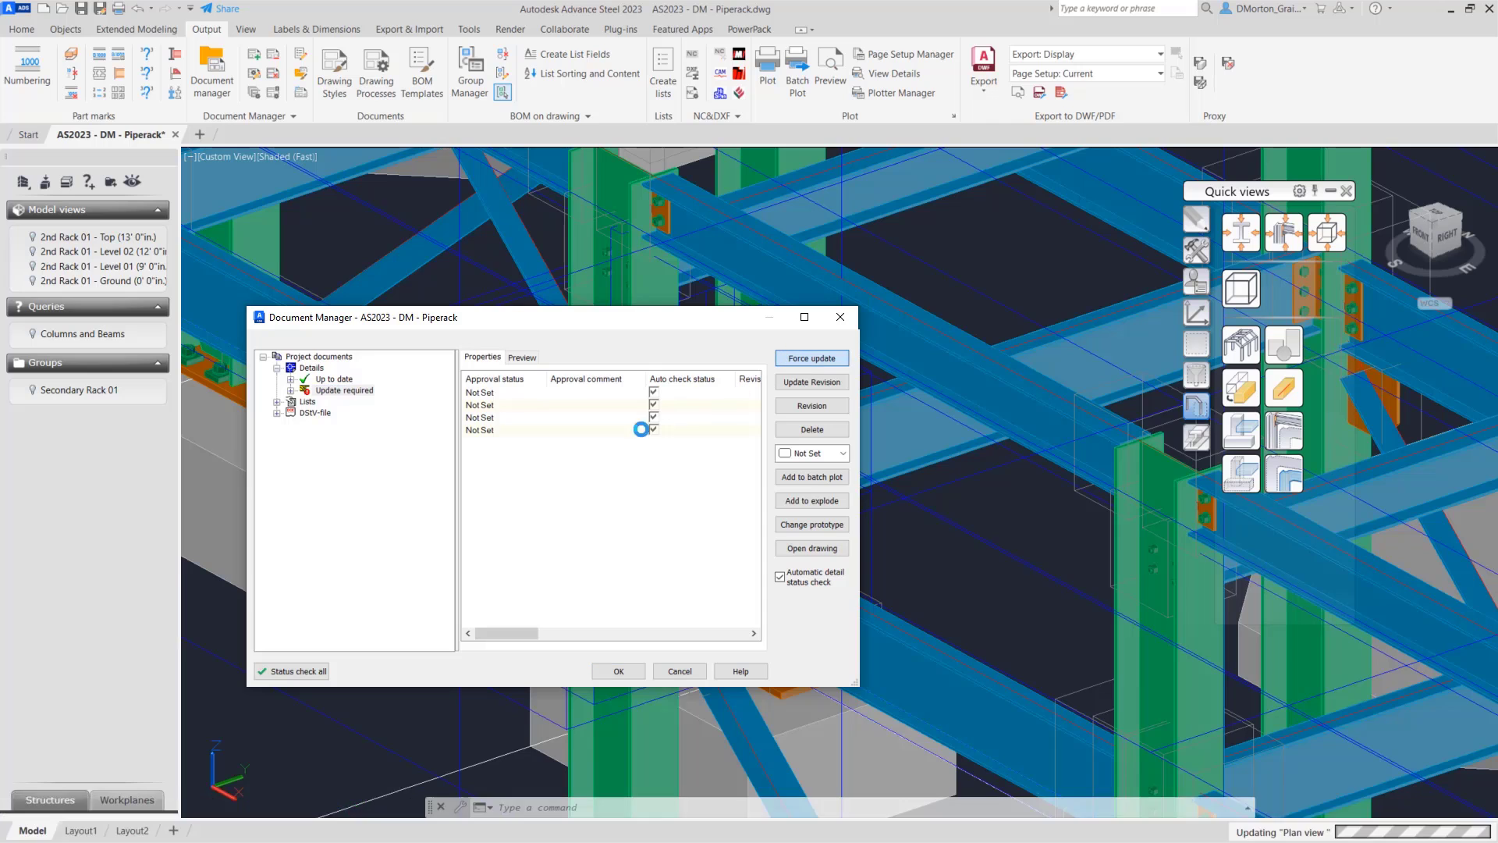
- Open the updated GA Sheet 2 from the Up to date details and examine its plan view details up close
click(290, 379)
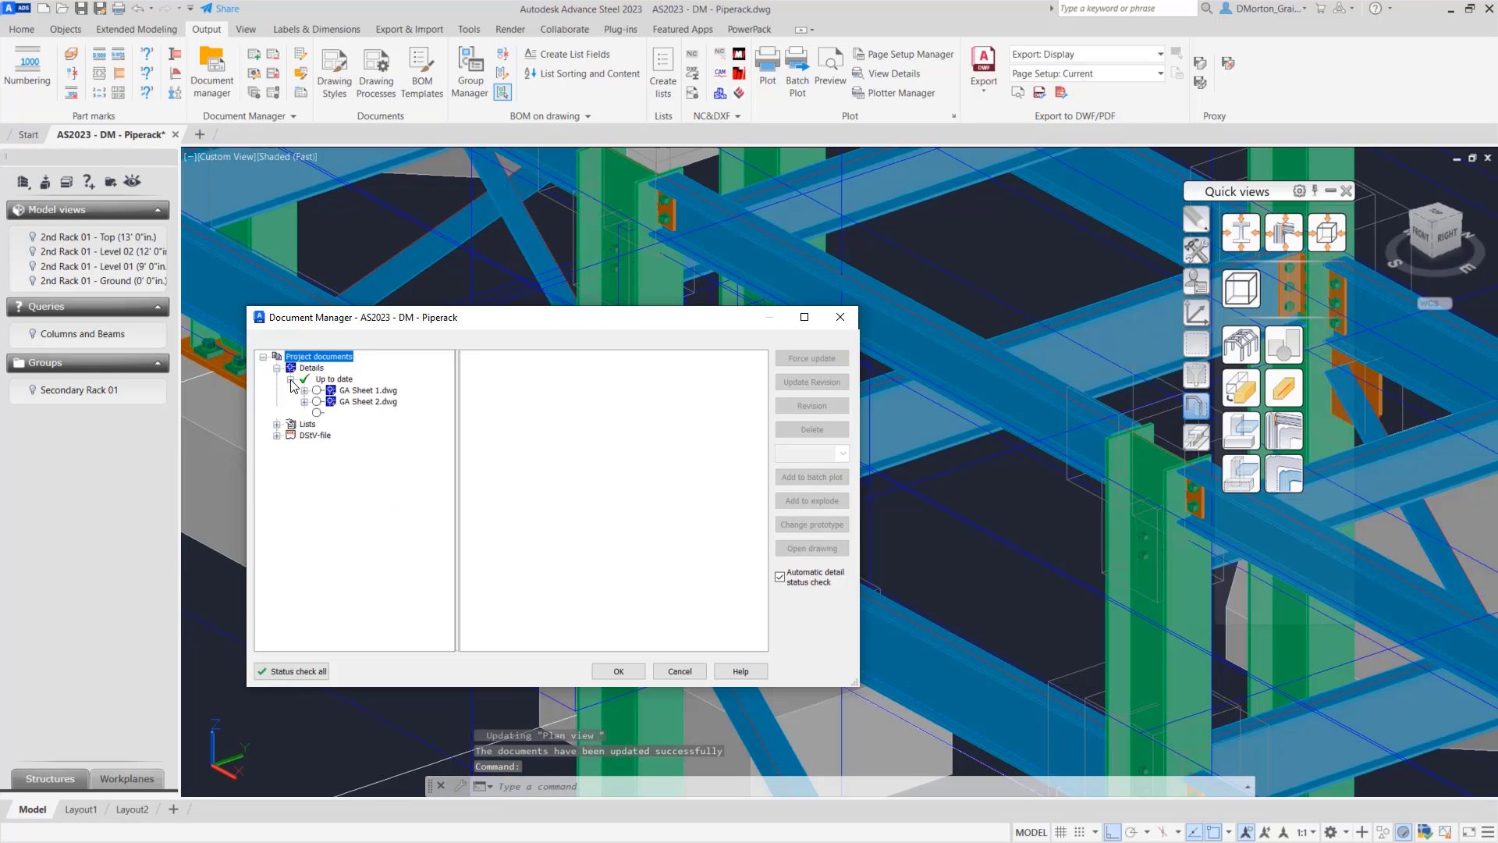
double_click(353, 400)
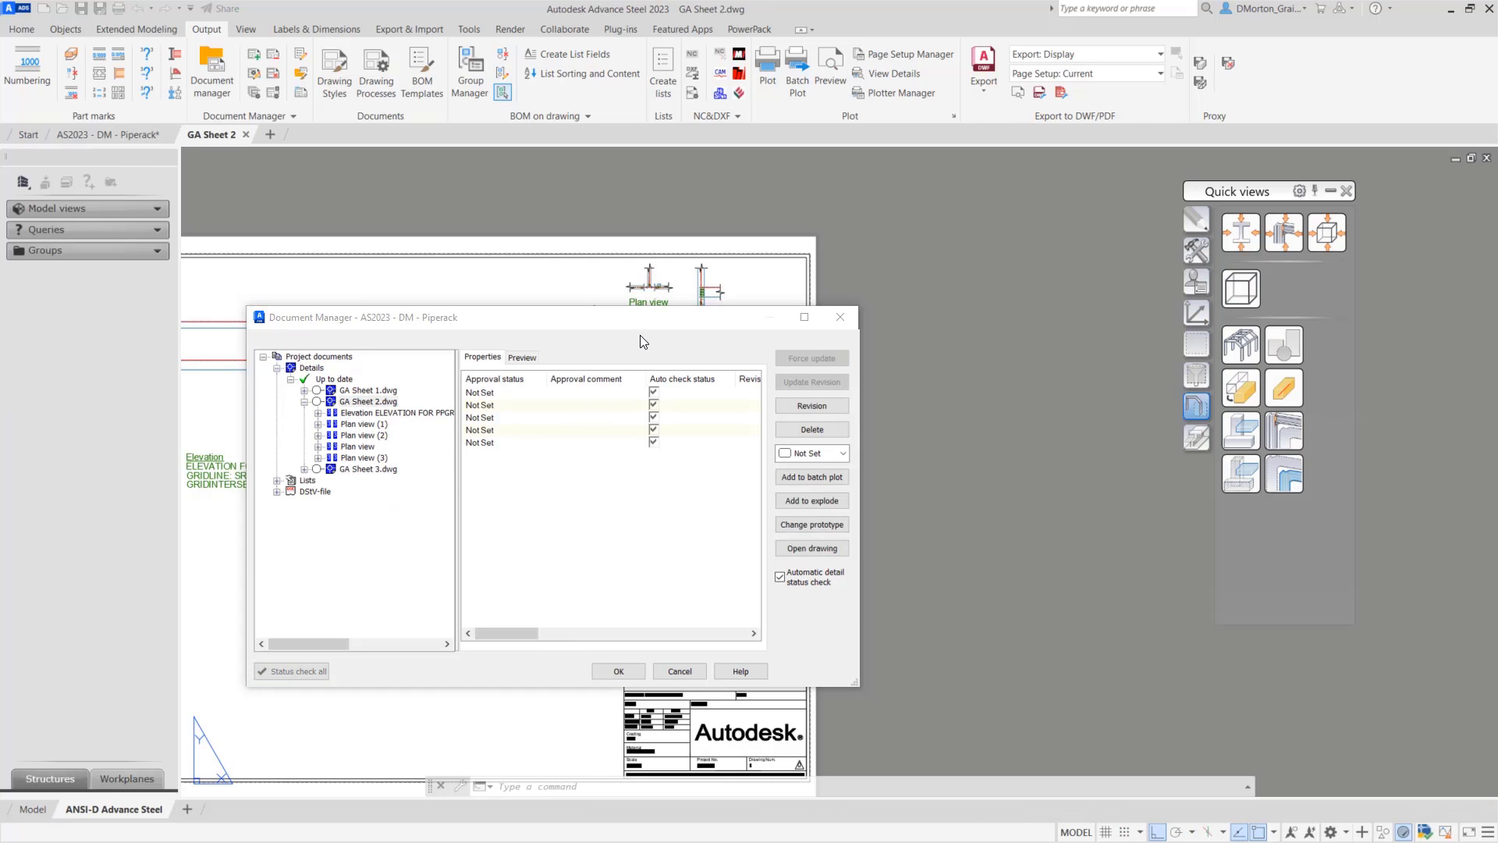
mouse_move(638, 326)
mouse_down()
mouse_move(631, 539)
mouse_move(661, 590)
mouse_up()
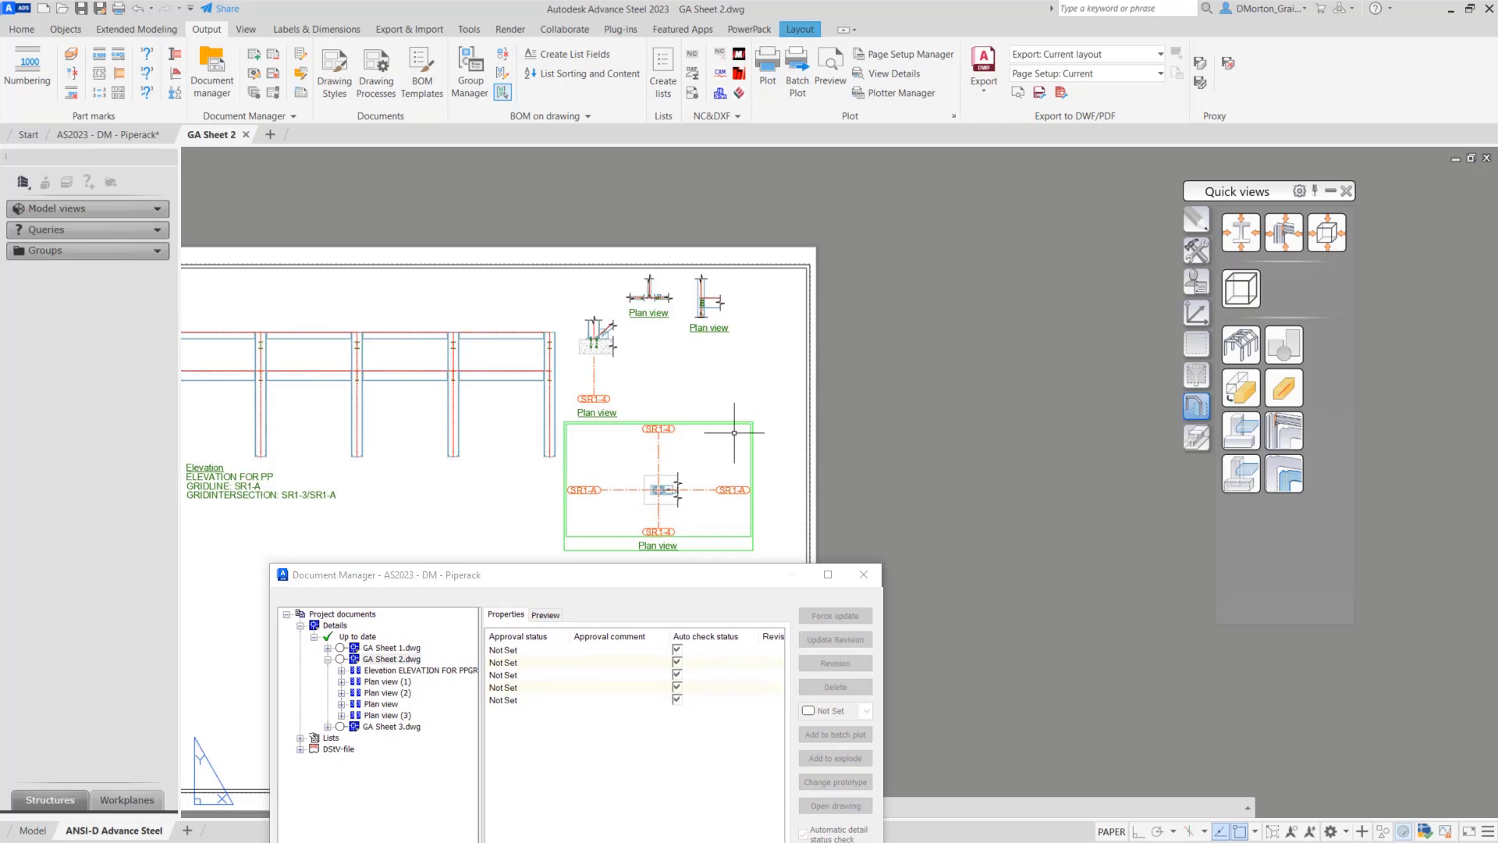
scroll(711, 294, up, 6)
scroll(819, 367, down, 6)
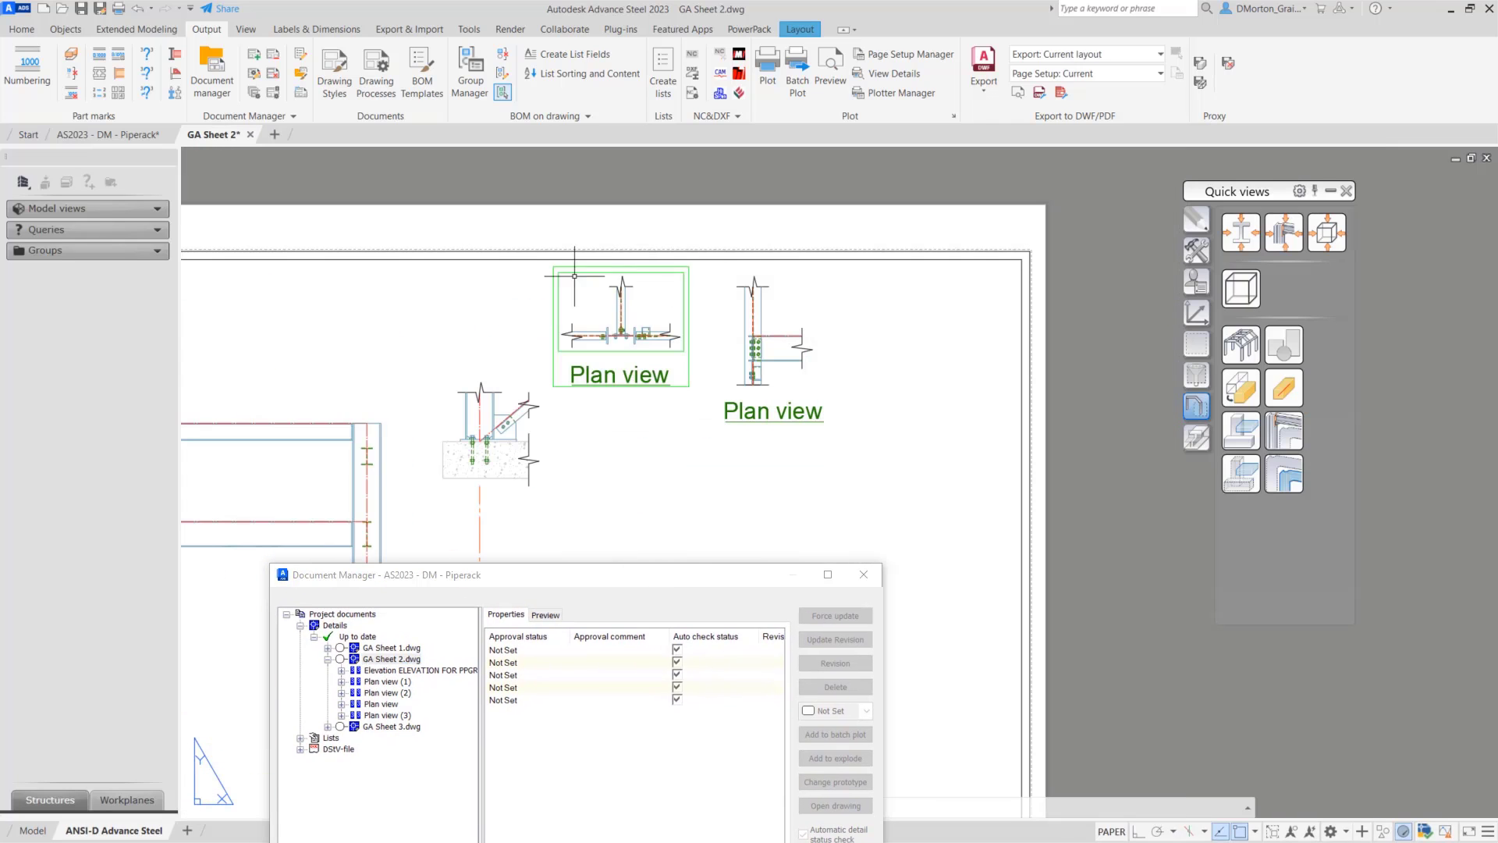
scroll(489, 434, up, 6)
scroll(489, 434, down, 6)
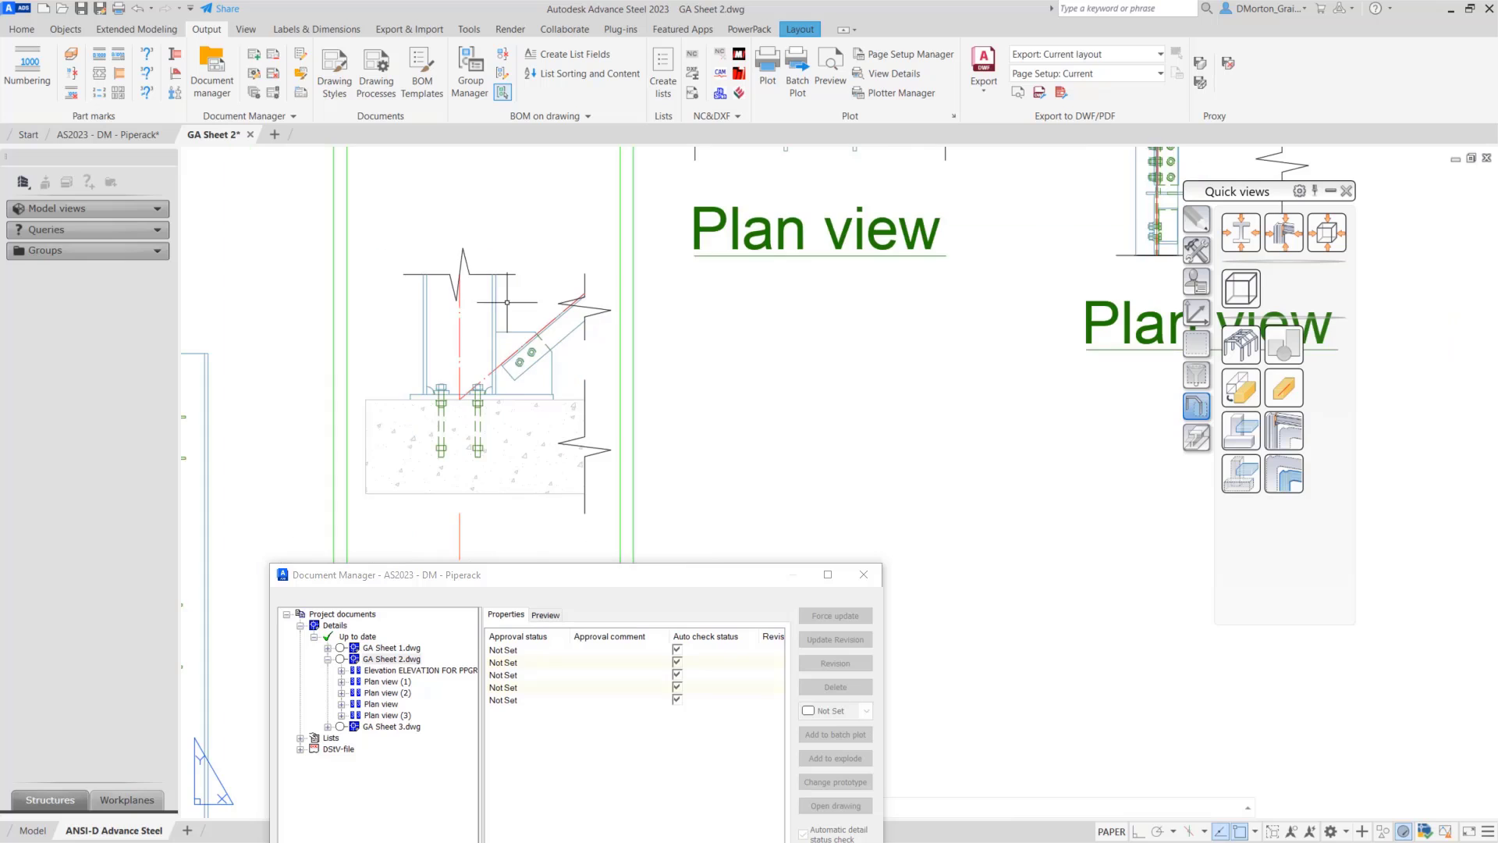
mouse_move(538, 574)
mouse_down()
mouse_move(1131, 180)
mouse_move(1127, 193)
mouse_up()
scroll(733, 782, up, 2)
scroll(726, 772, up, 3)
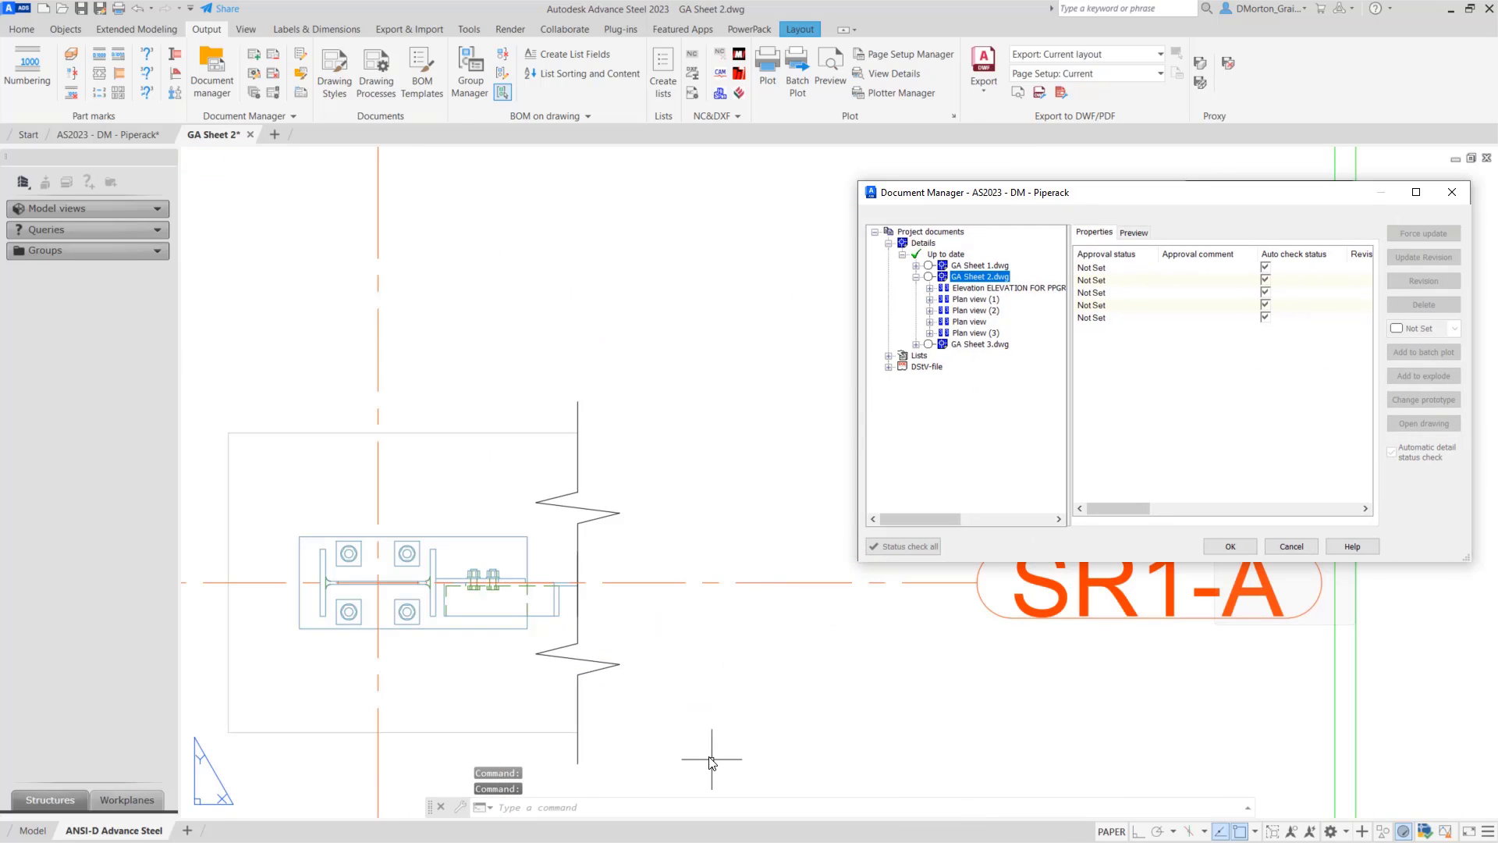
scroll(468, 669, down, 5)
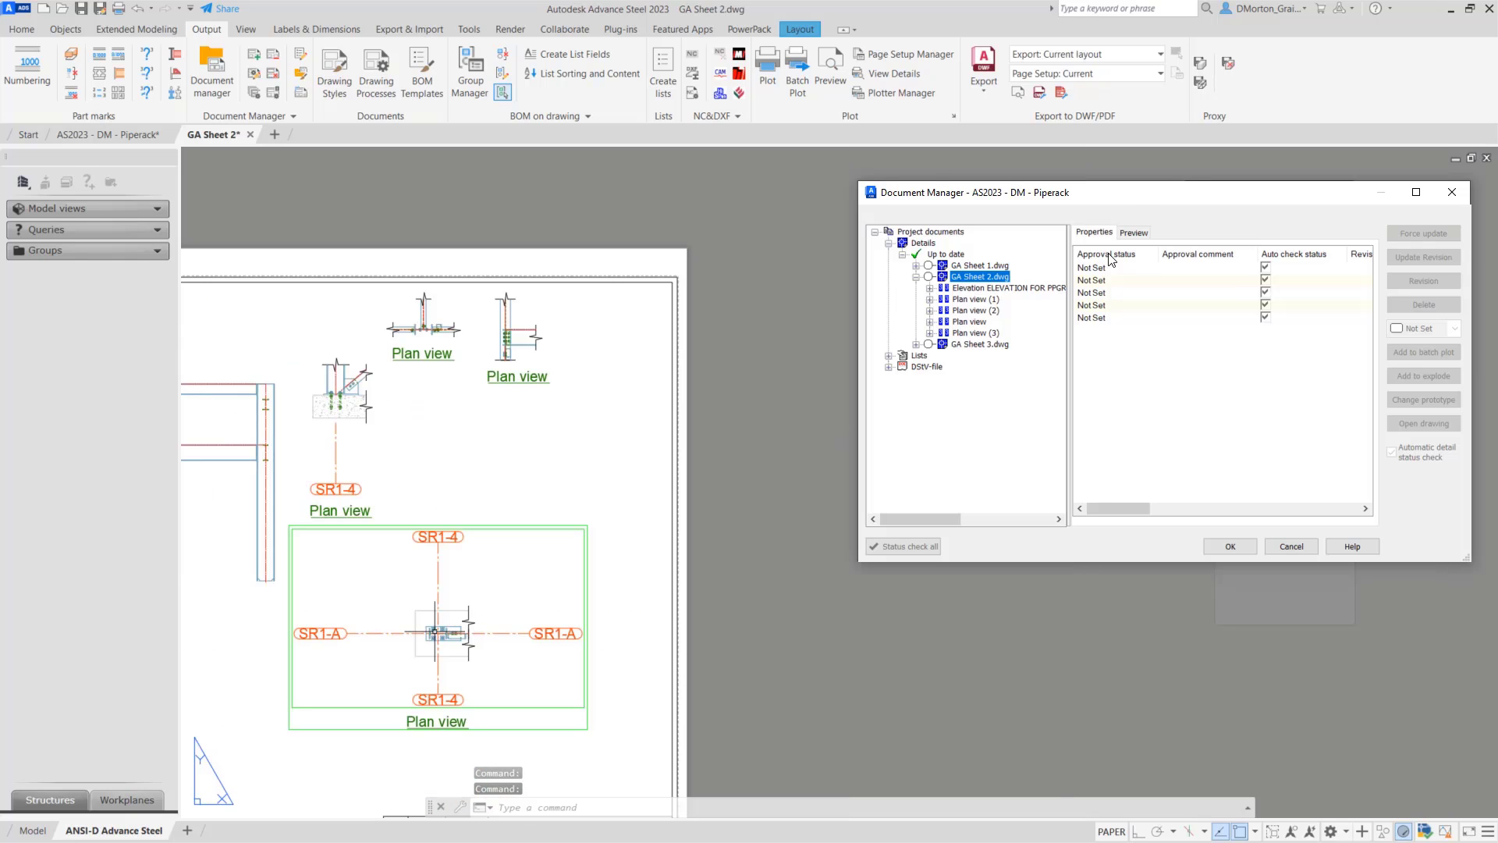
- Close the Document Manager, look over the whole GA Sheet 2 layout, and close that drawing to return to the piperack model
drag(1127, 197, 812, 264)
click(1040, 248)
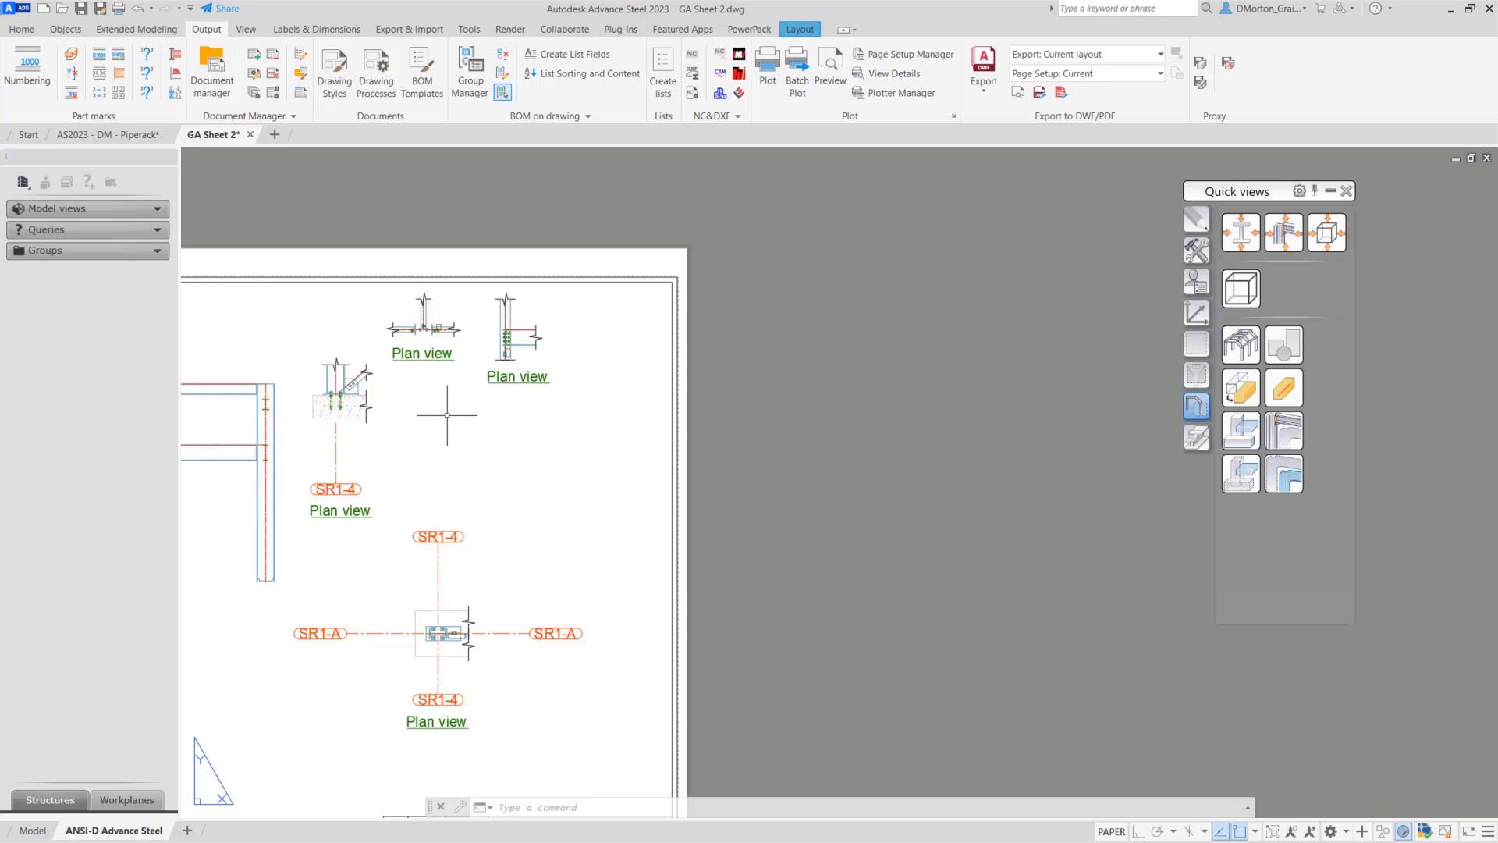
middle_drag(484, 589, 961, 422)
scroll(635, 491, down, 3)
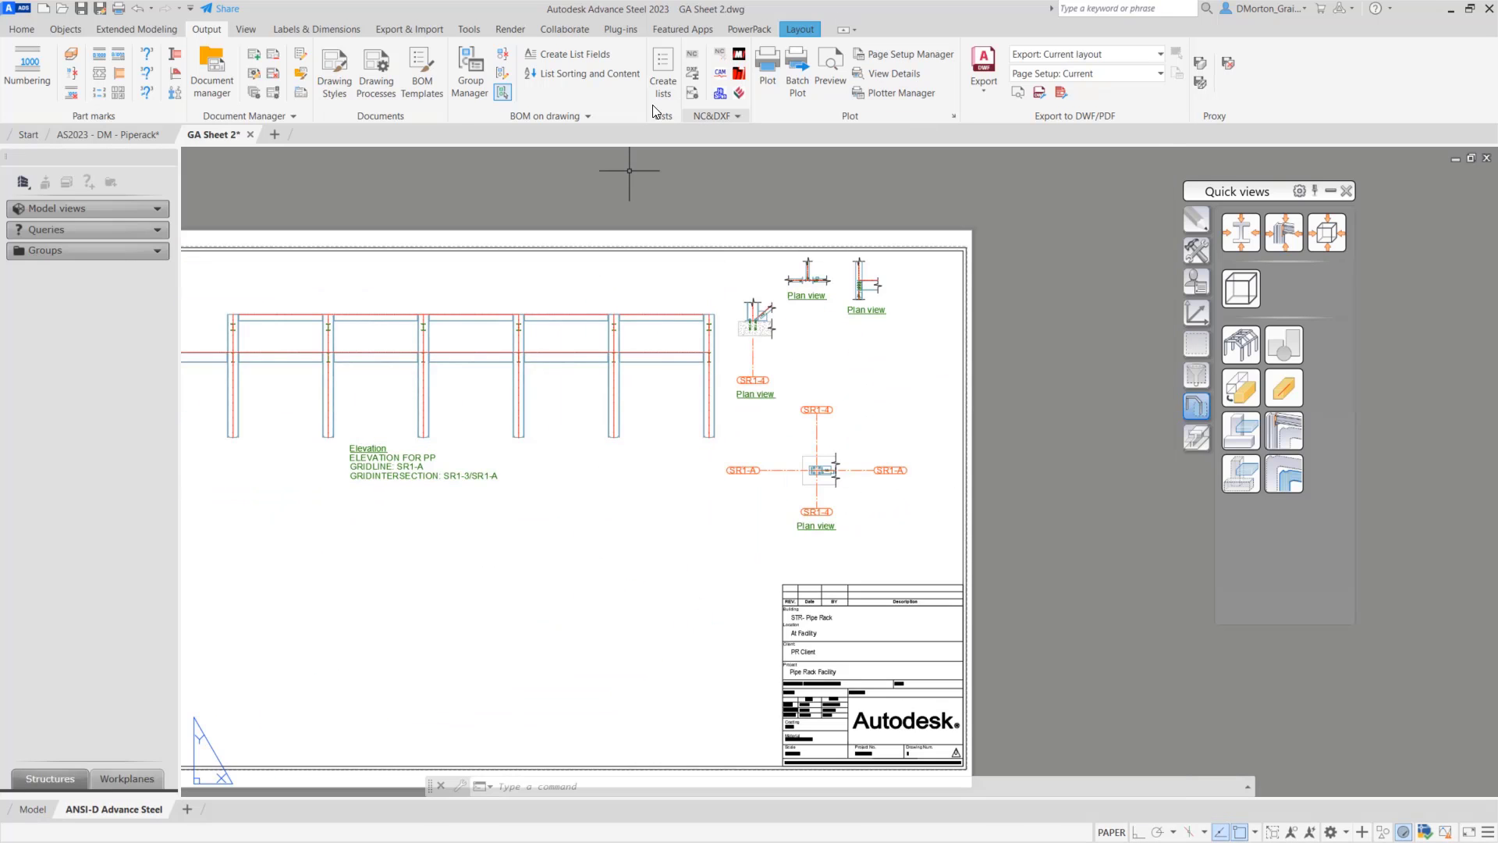
click(249, 135)
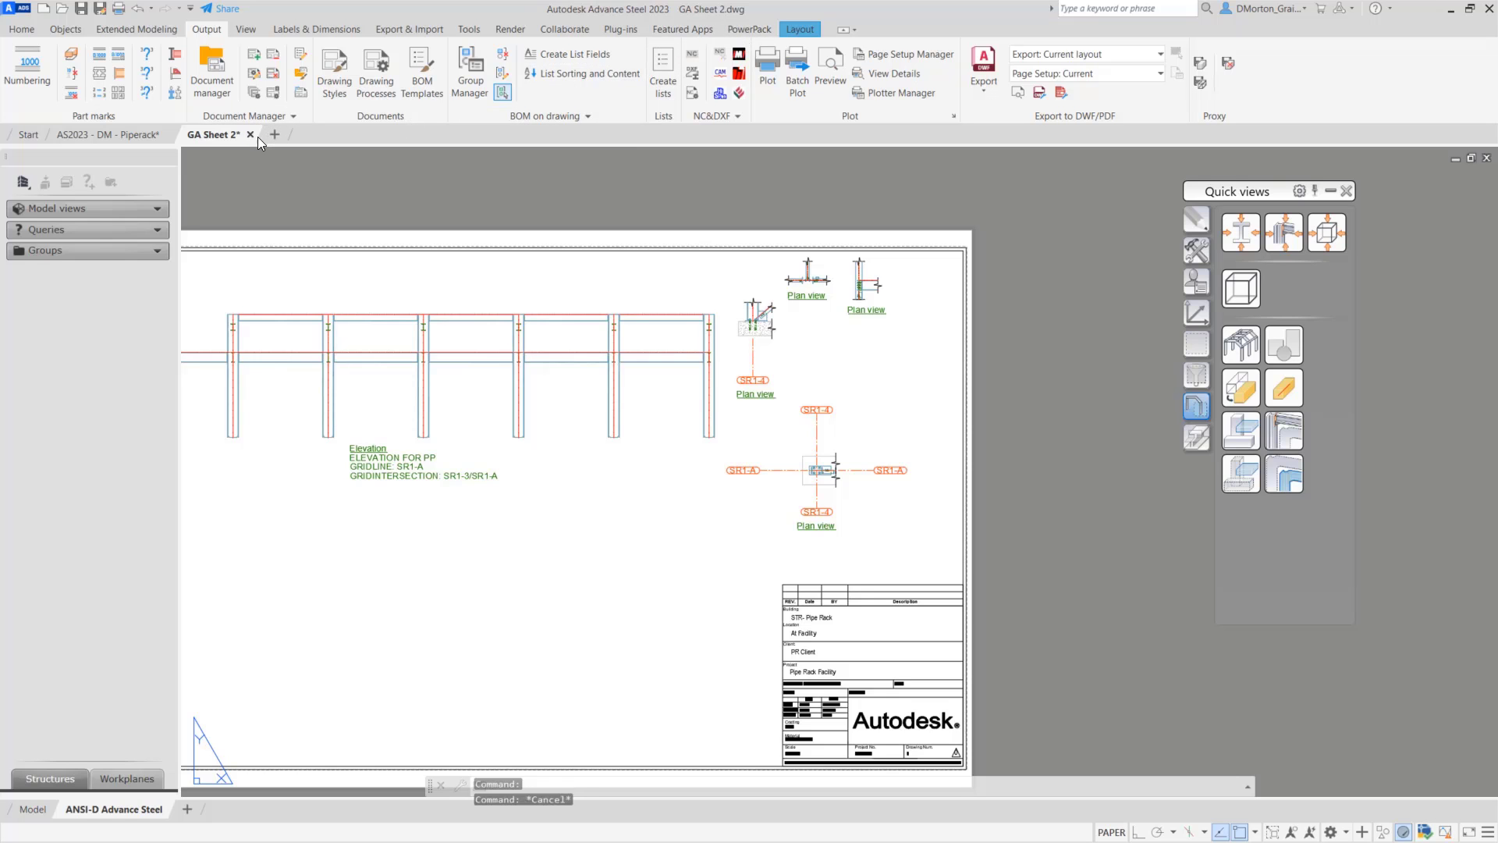
click(821, 473)
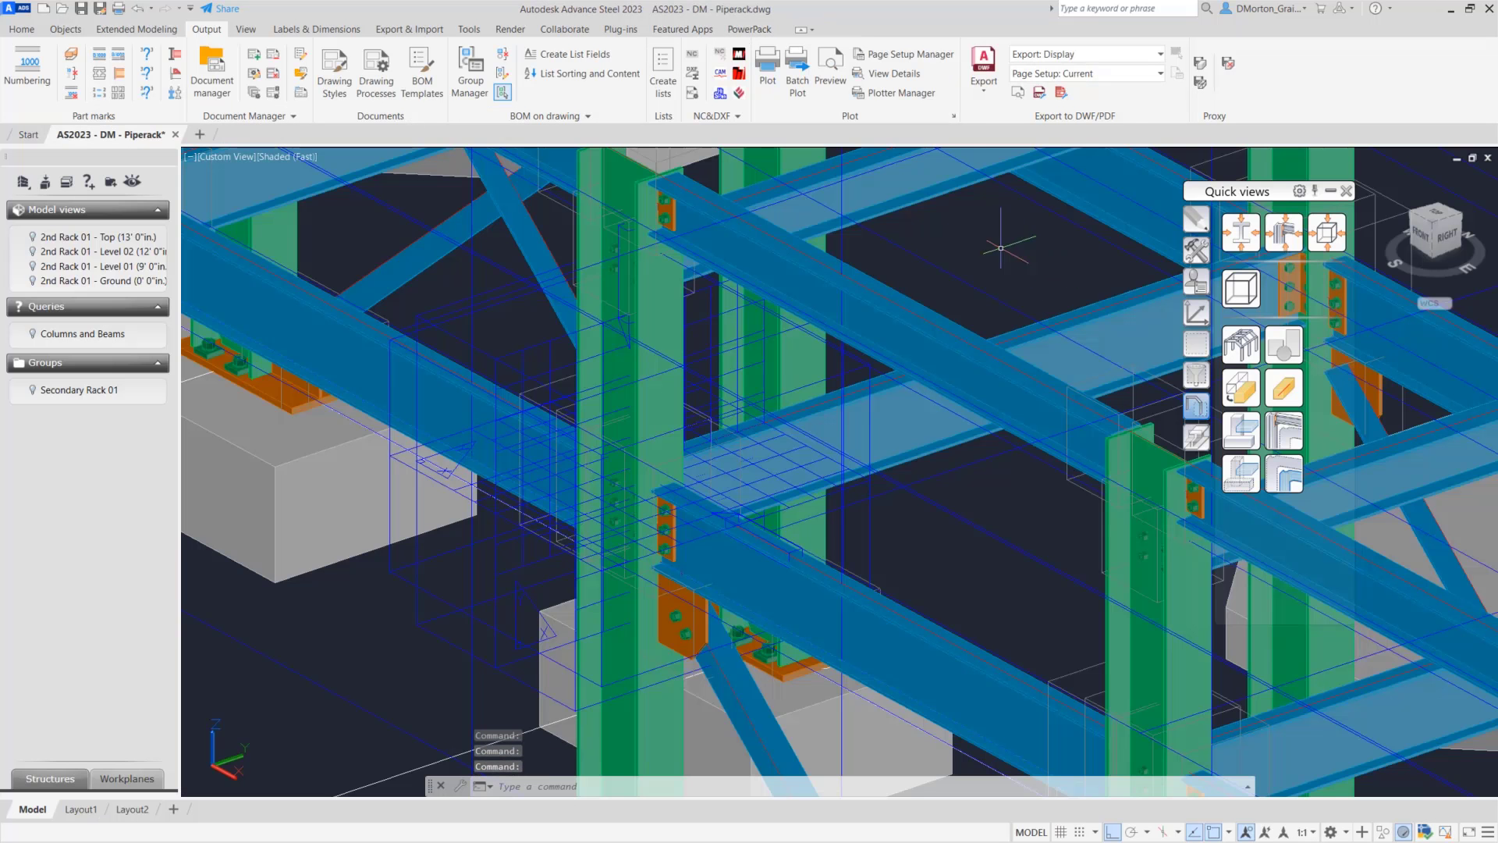
- In the Camera Browser, browse the first Node camera's drawing styles with the GA Styles only filter on, and clear the filter
click(752, 30)
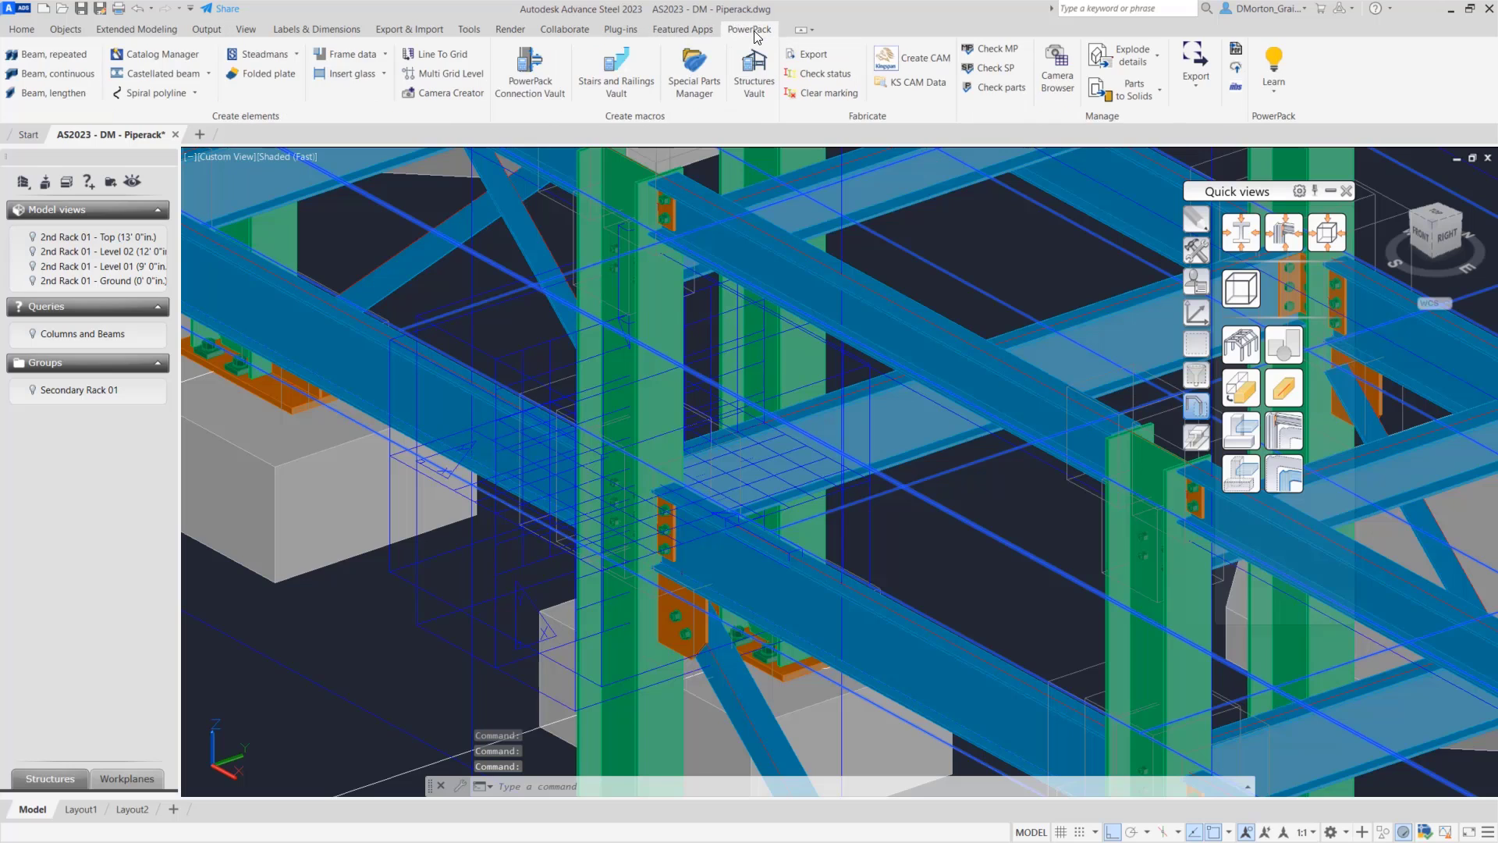
click(1058, 82)
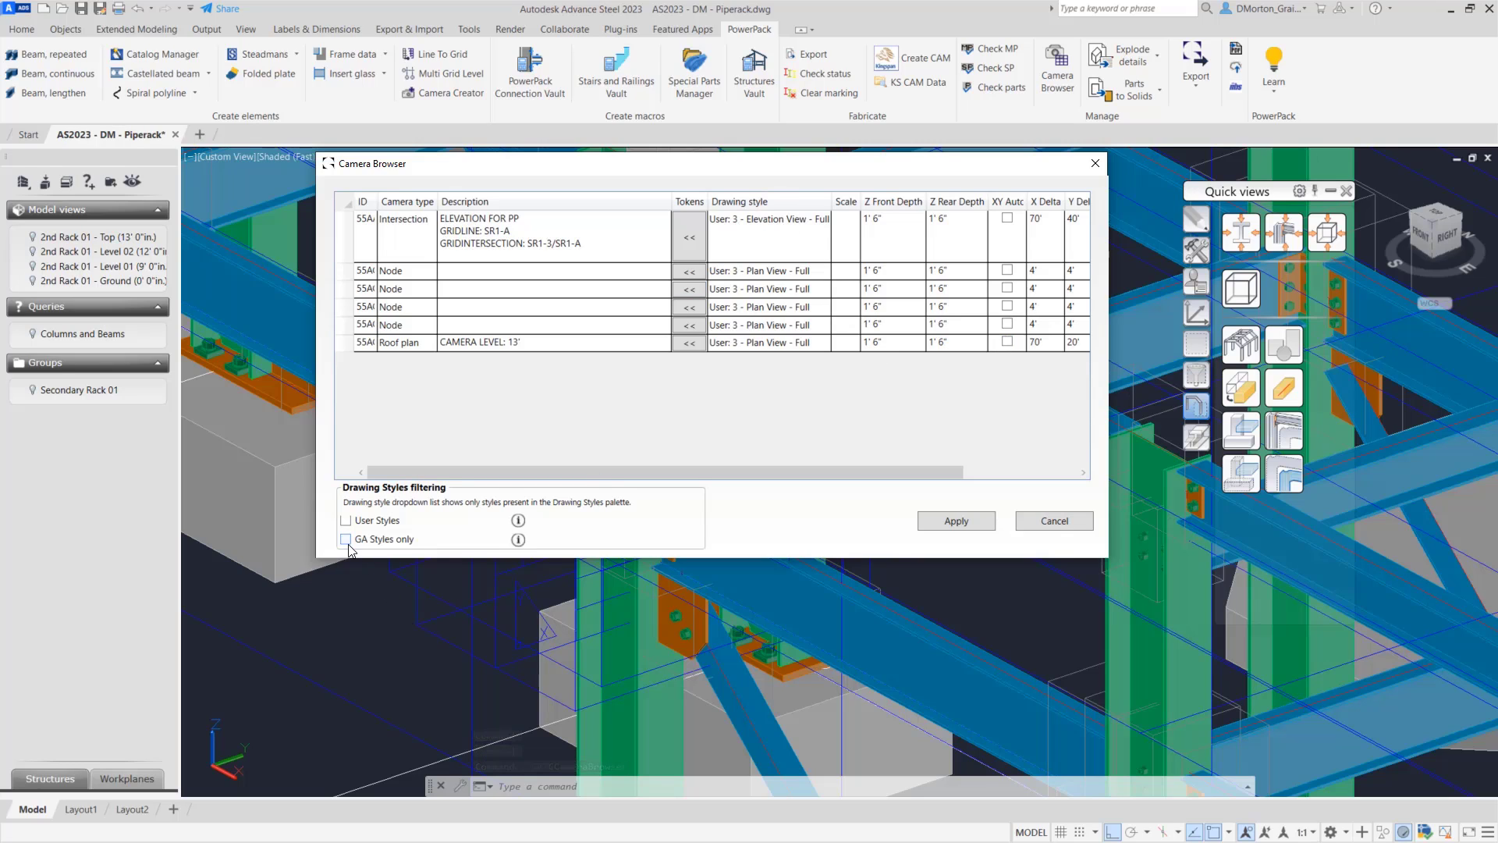
click(393, 542)
click(804, 271)
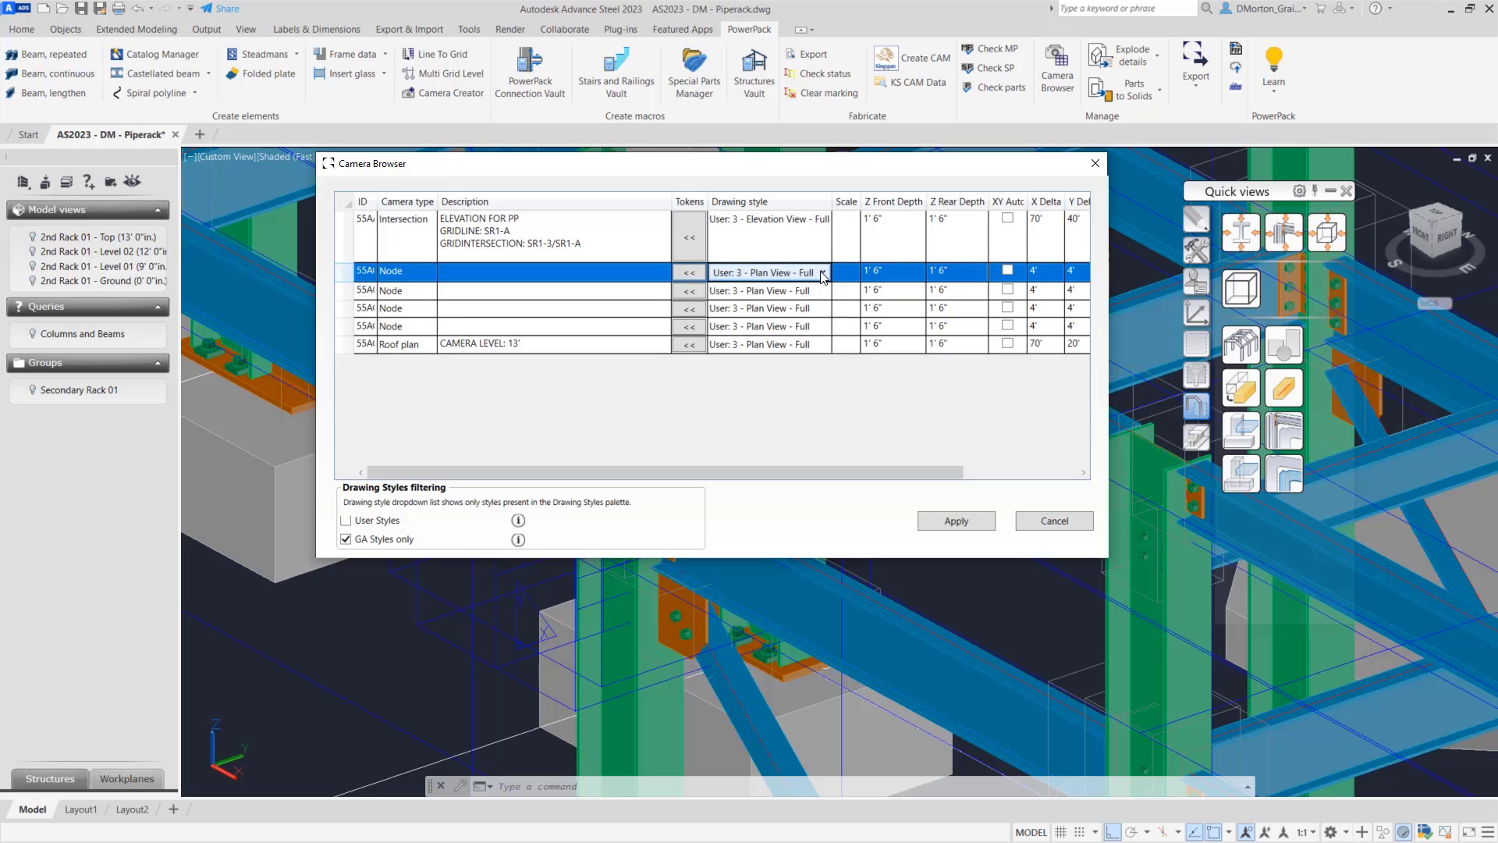
click(823, 273)
scroll(817, 351, up, 6)
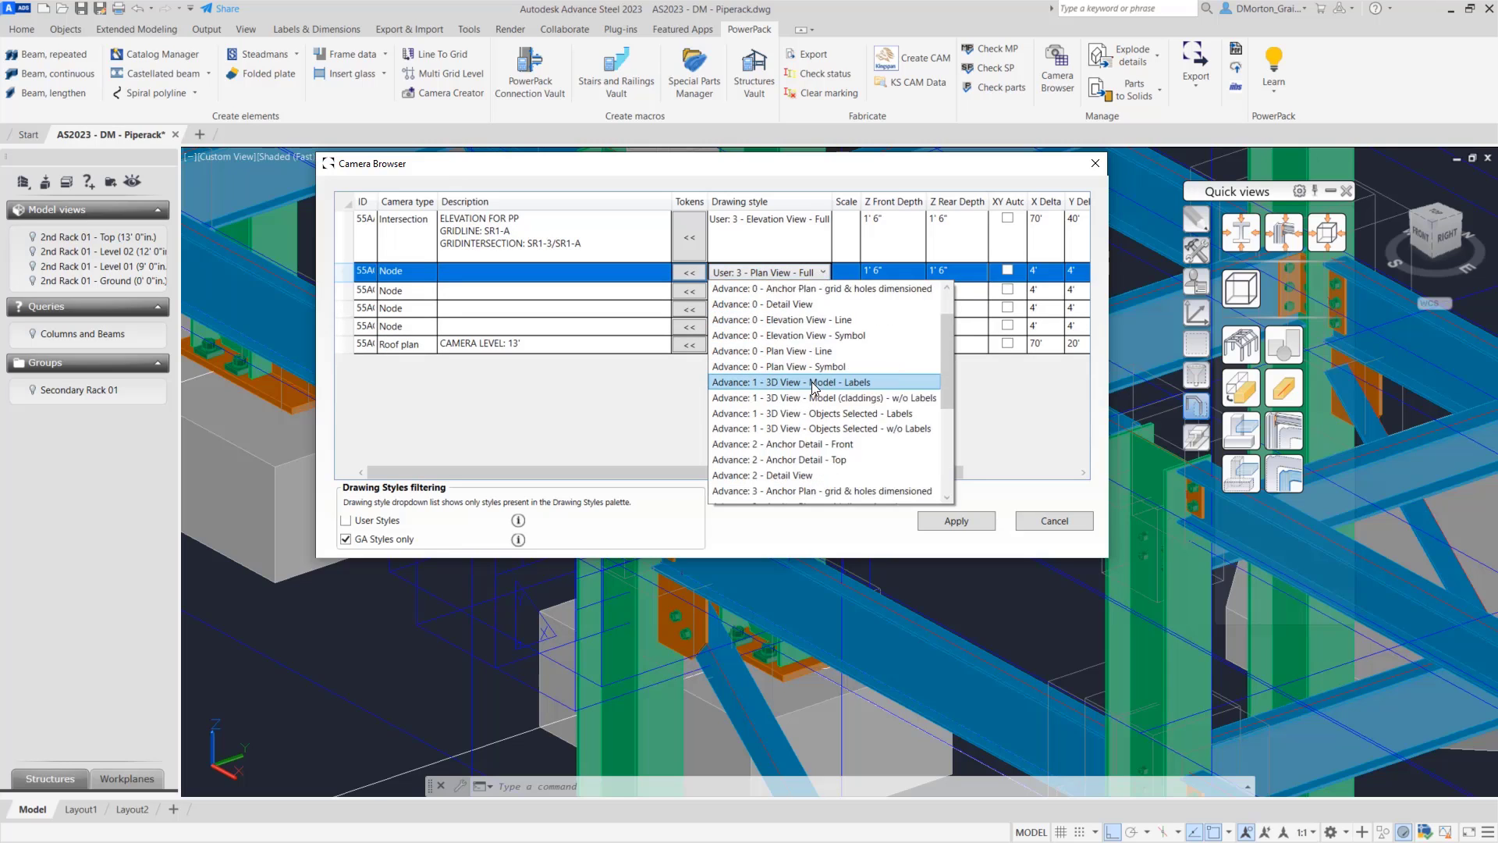
scroll(815, 384, down, 5)
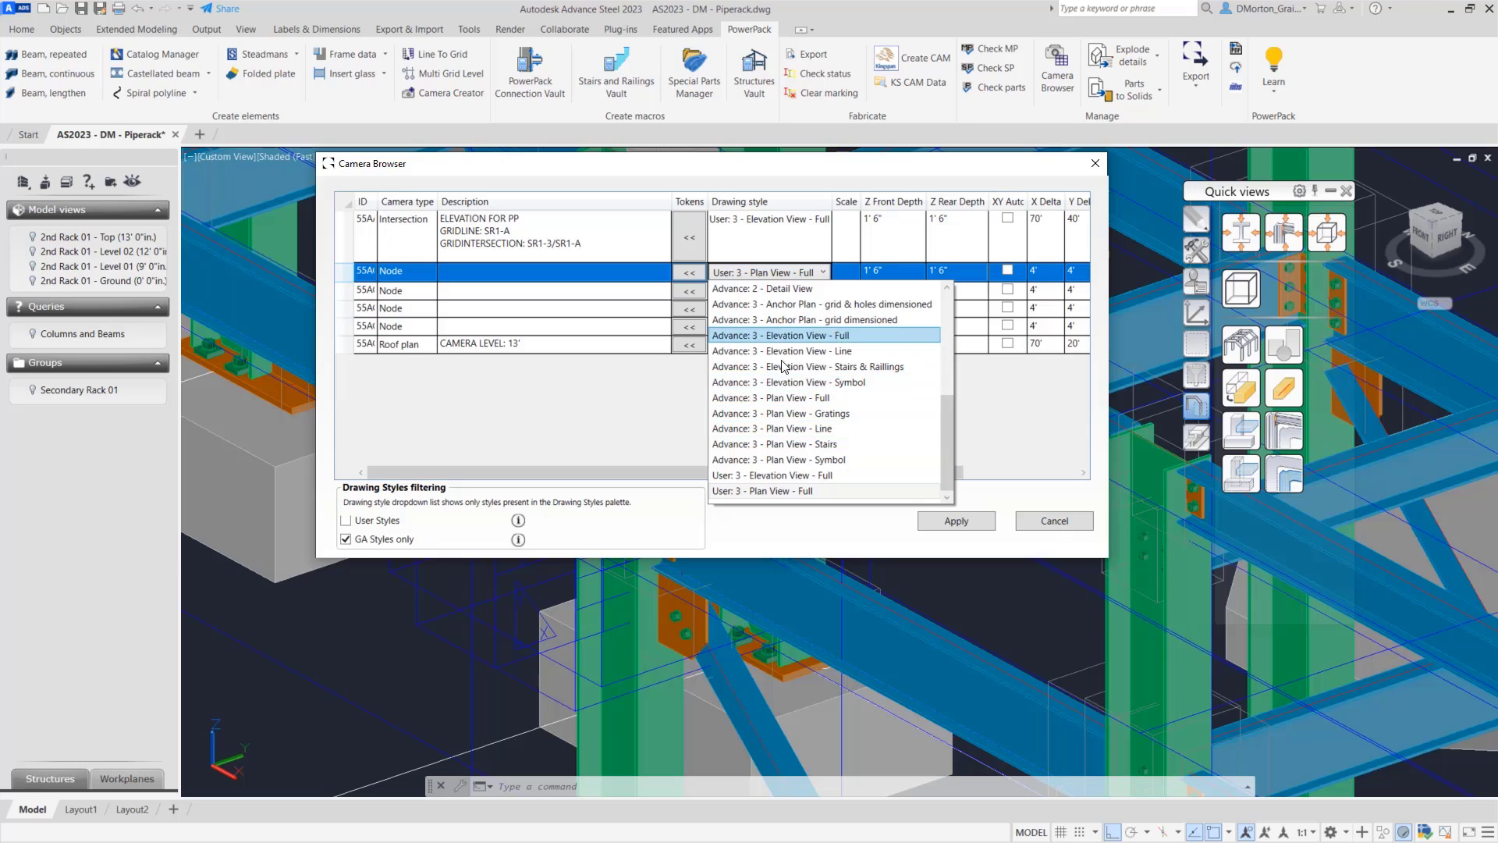
click(657, 428)
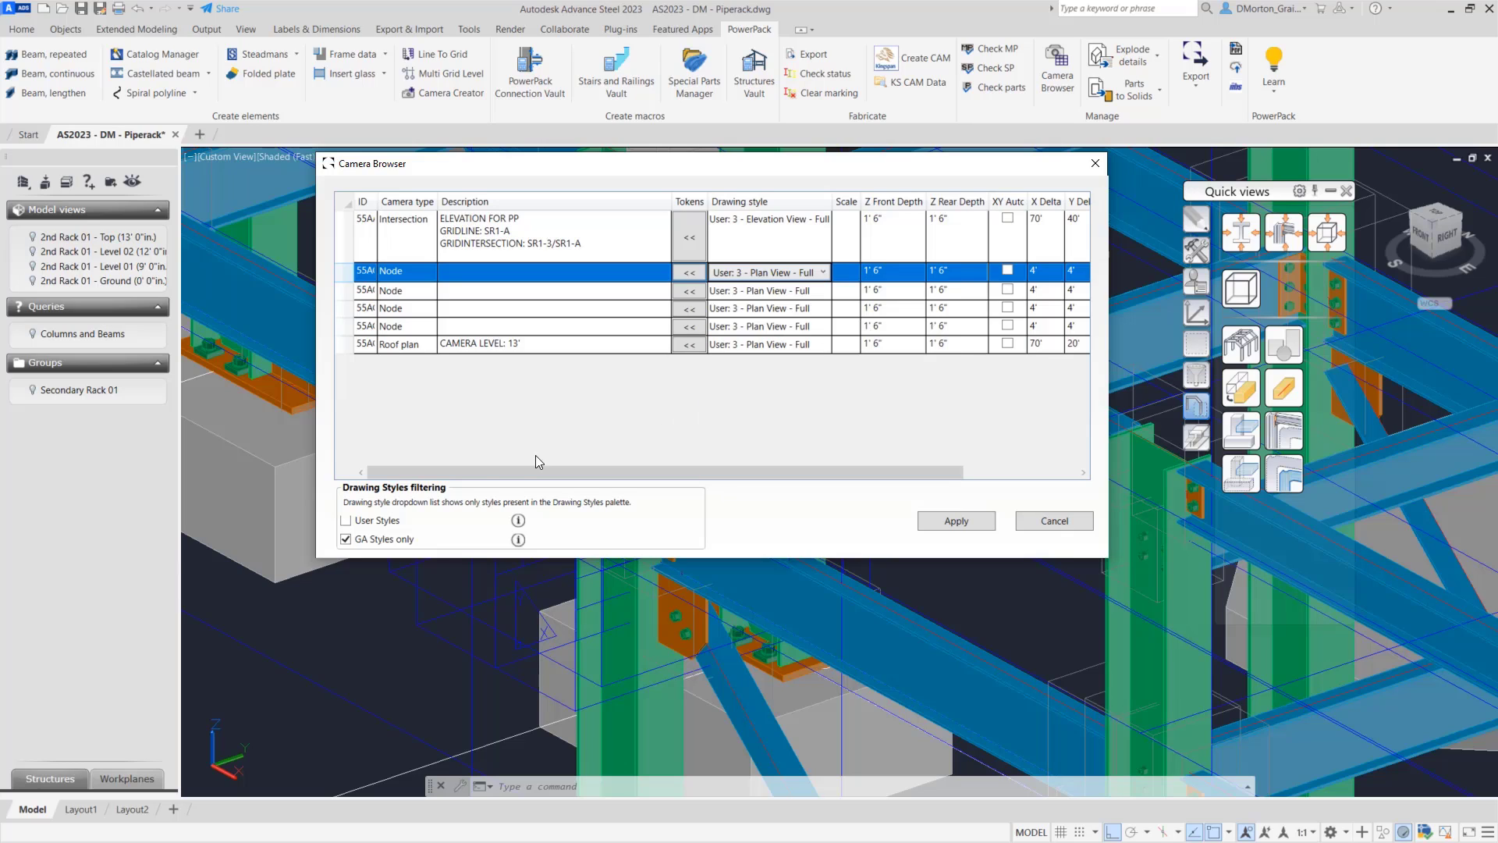
click(345, 540)
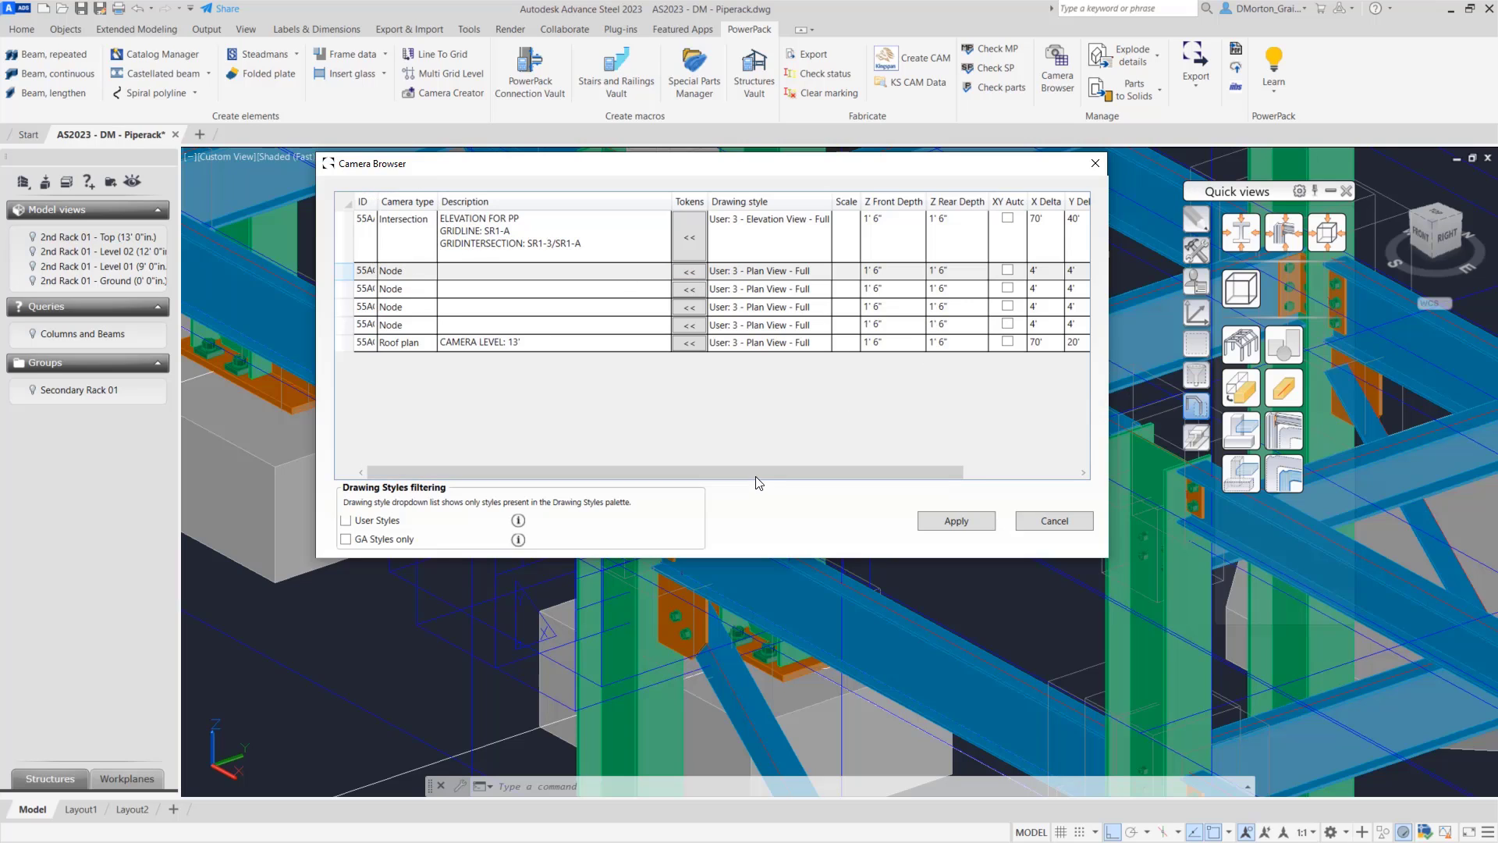
- Review the camera table's columns through Model View camera activation, and close the Camera Browser without applying changes
drag(784, 472, 738, 473)
drag(869, 474, 1014, 458)
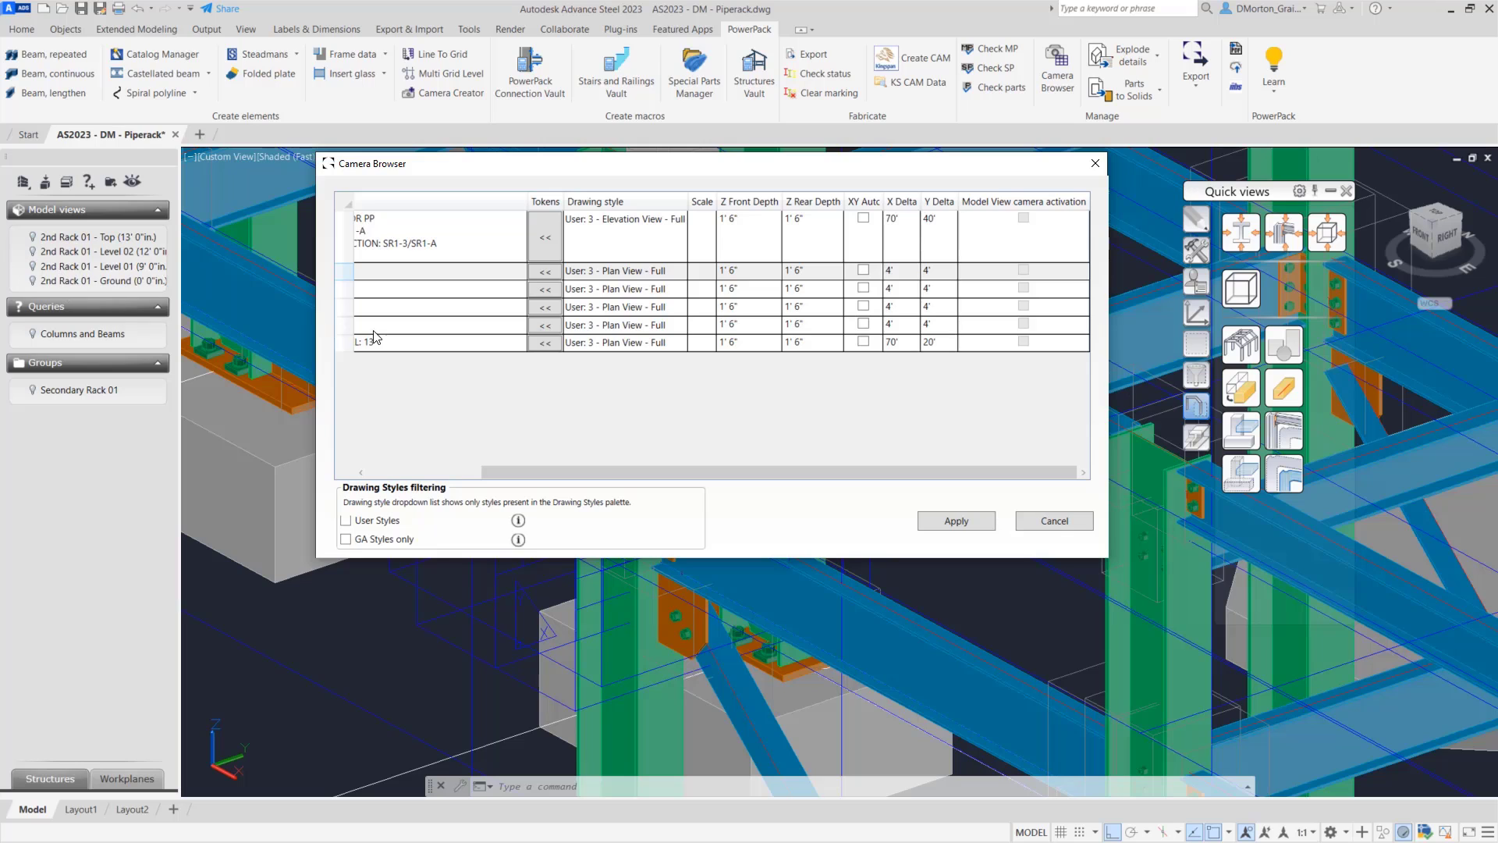
drag(841, 472, 724, 473)
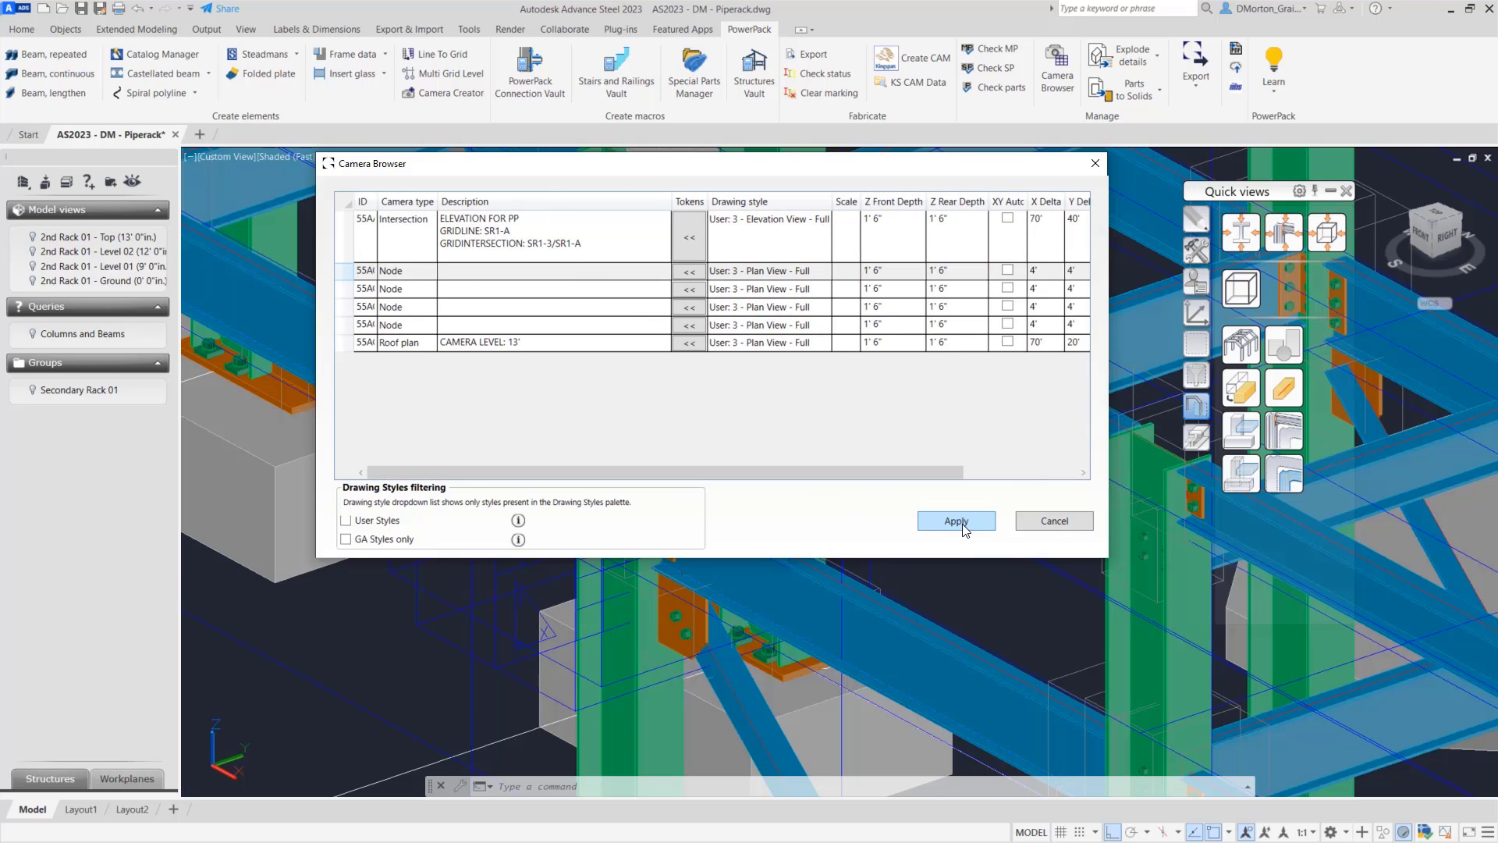
click(1095, 163)
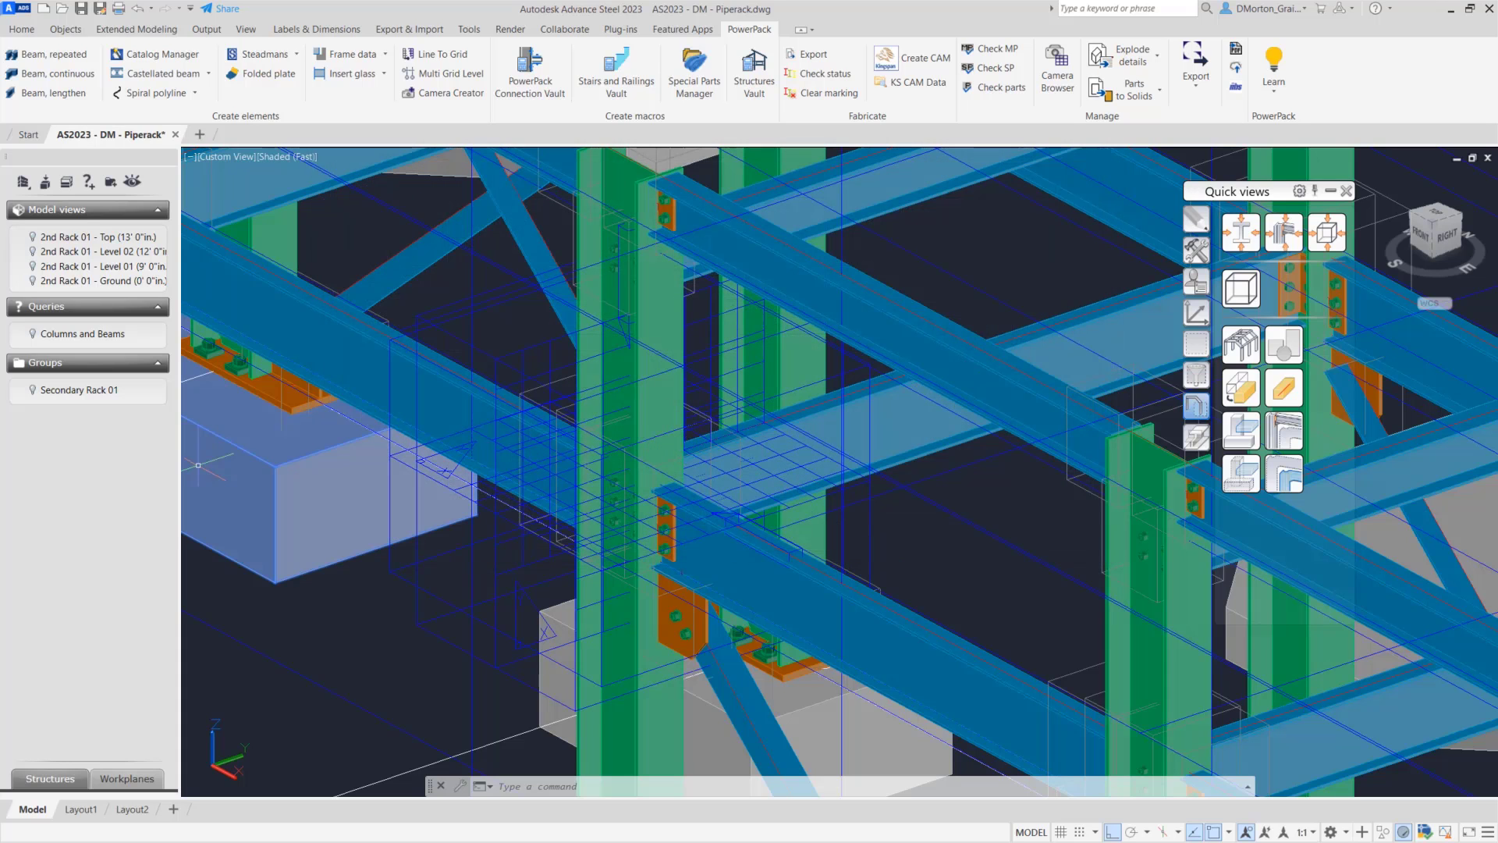